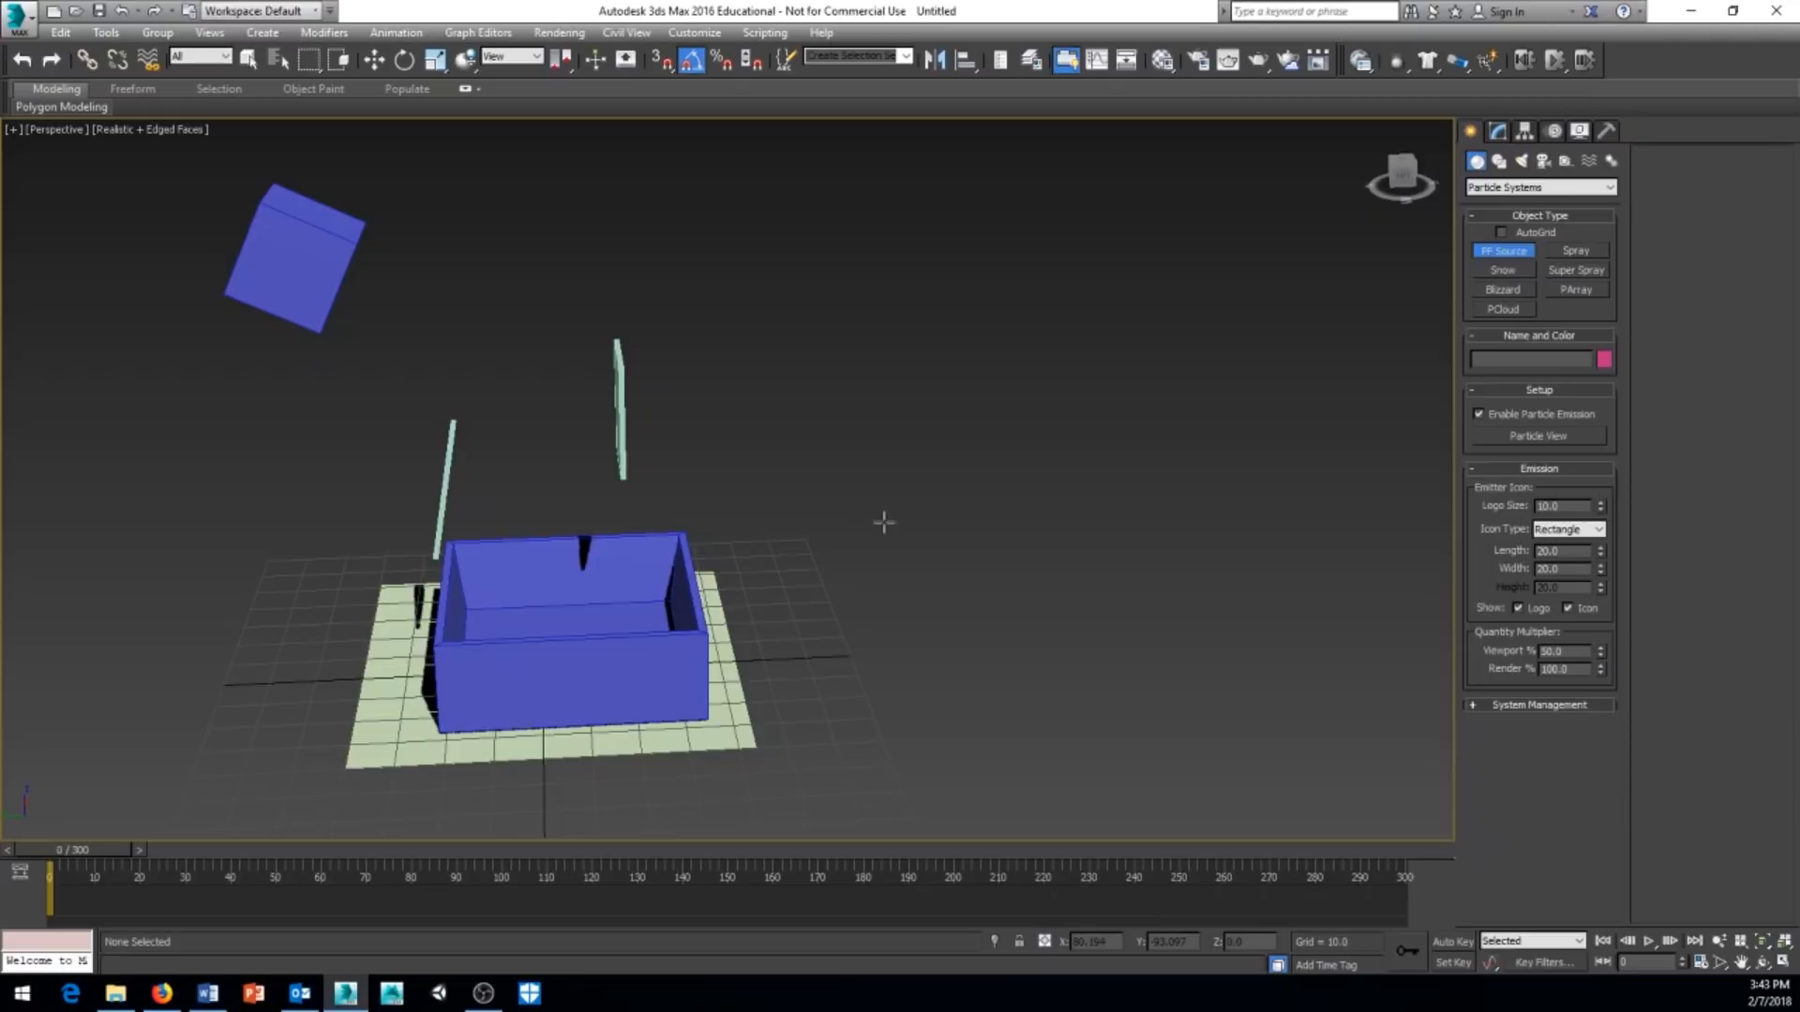
# Create a rectangular PF Source particle emitter about 58 units wide on the ground beside the open box.
pyautogui.keyDown('alt'); pyautogui.moveTo(832, 622); pyautogui.dragTo(960, 546, button='middle'); pyautogui.keyUp('alt')
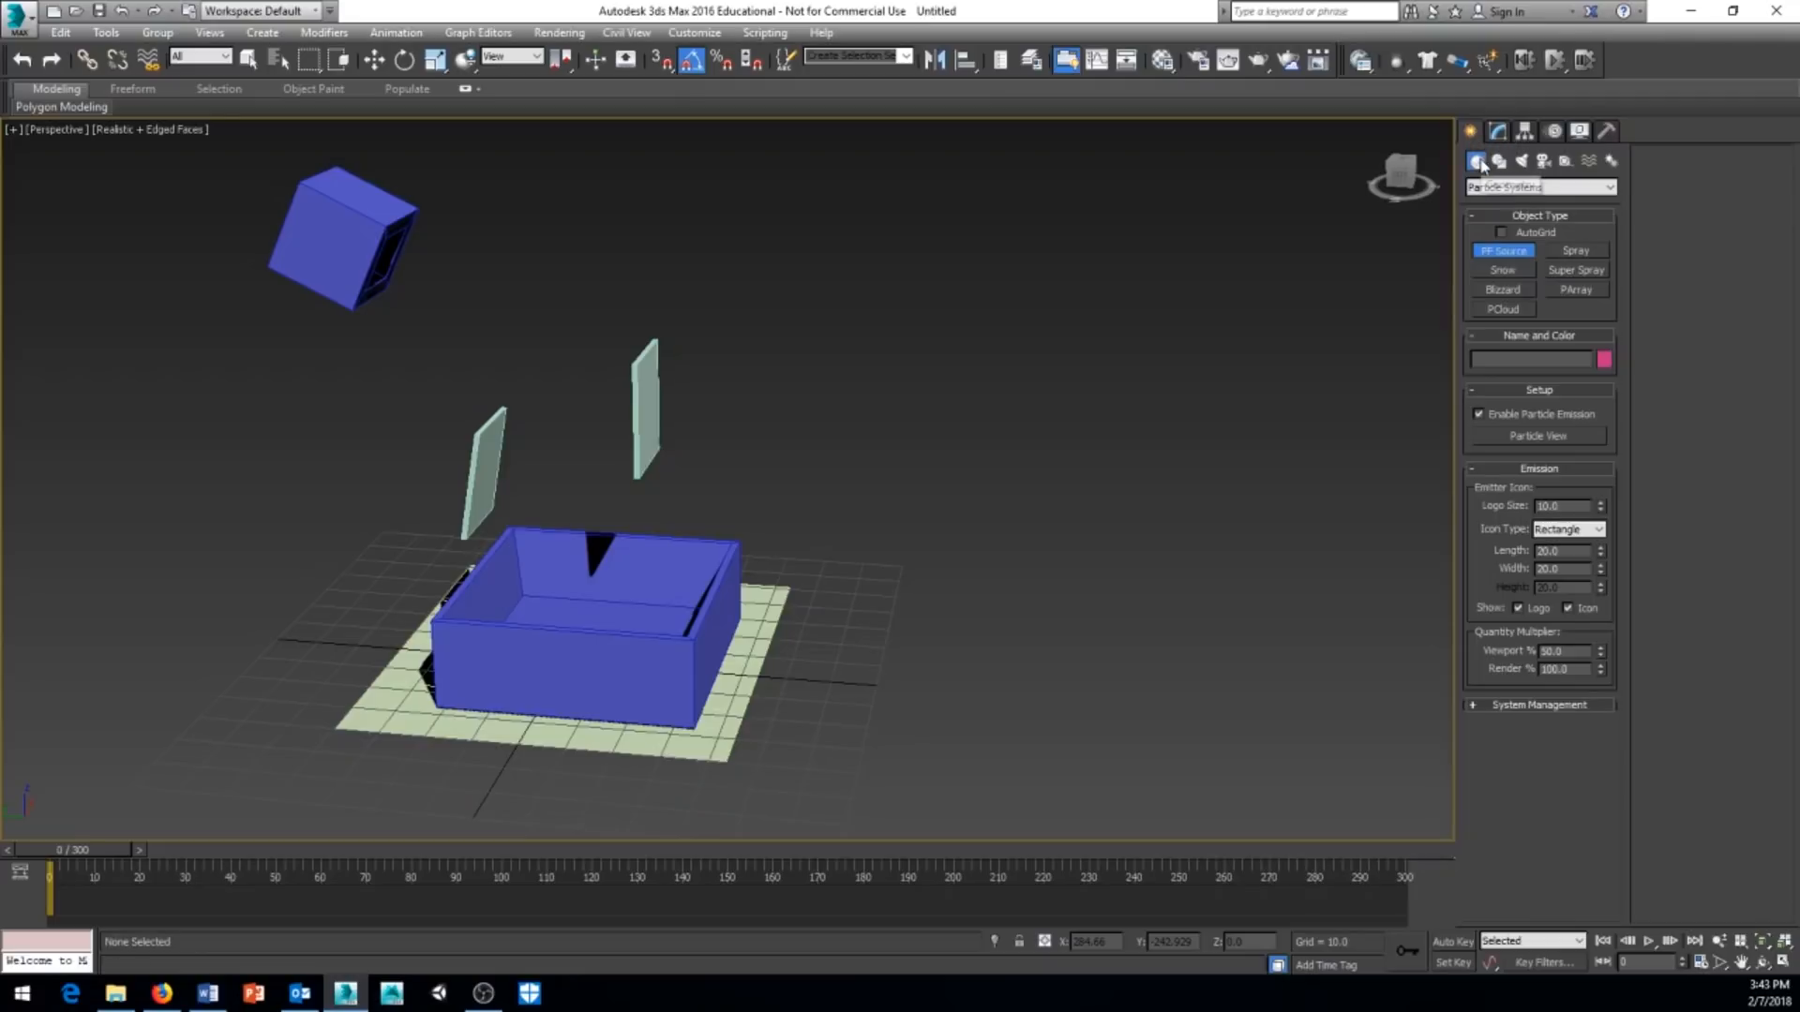
pyautogui.click(1611, 189)
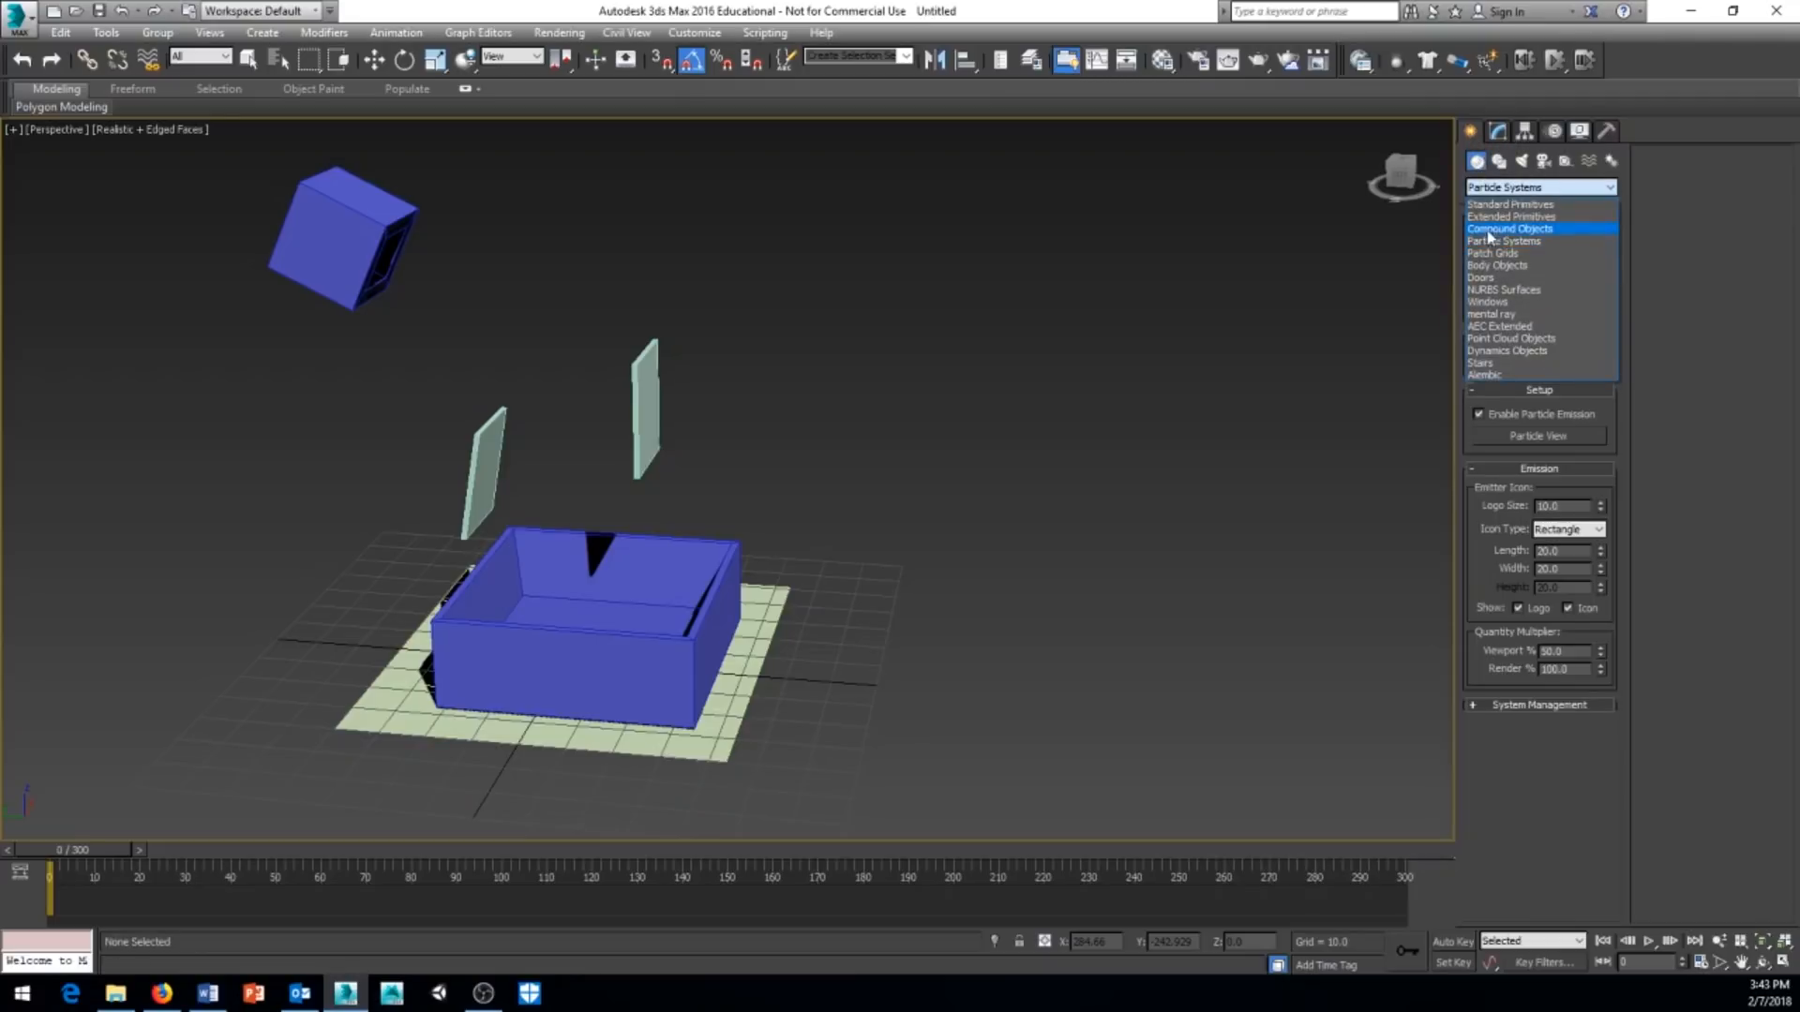
pyautogui.click(1490, 246)
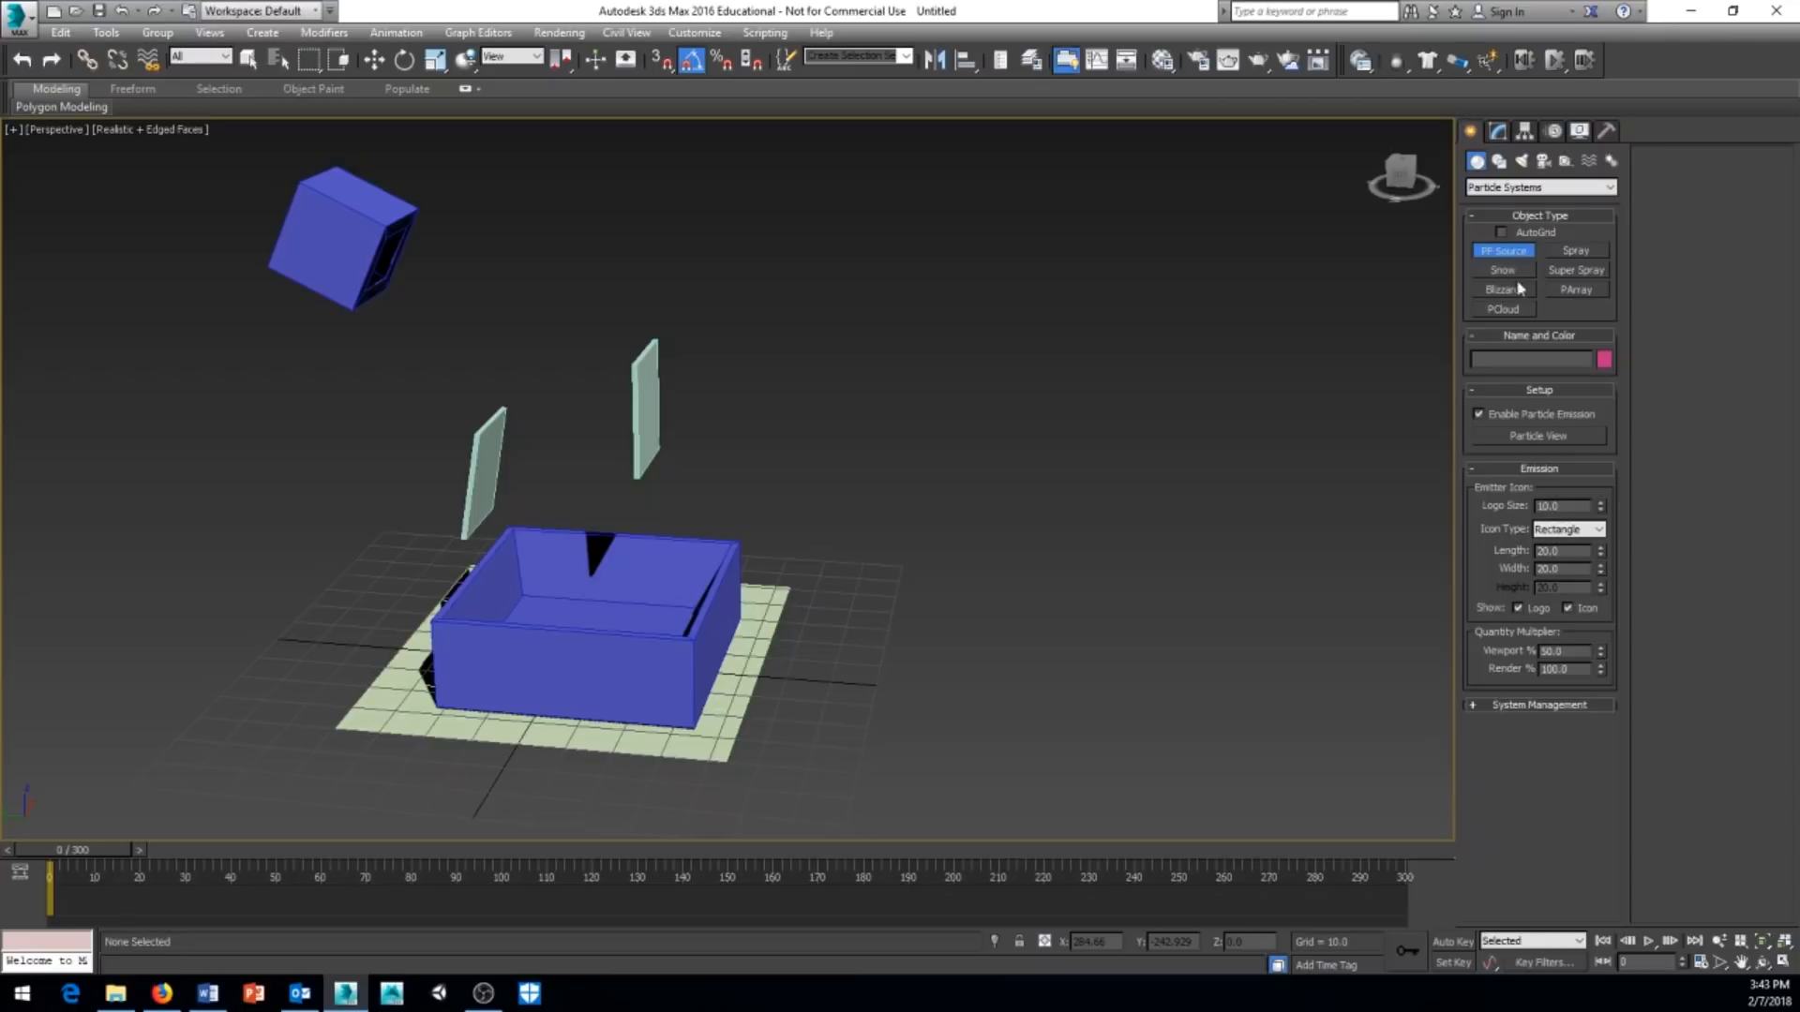
pyautogui.moveTo(952, 546); pyautogui.dragTo(876, 563, button='middle')
pyautogui.moveTo(843, 552); pyautogui.dragTo(950, 661)
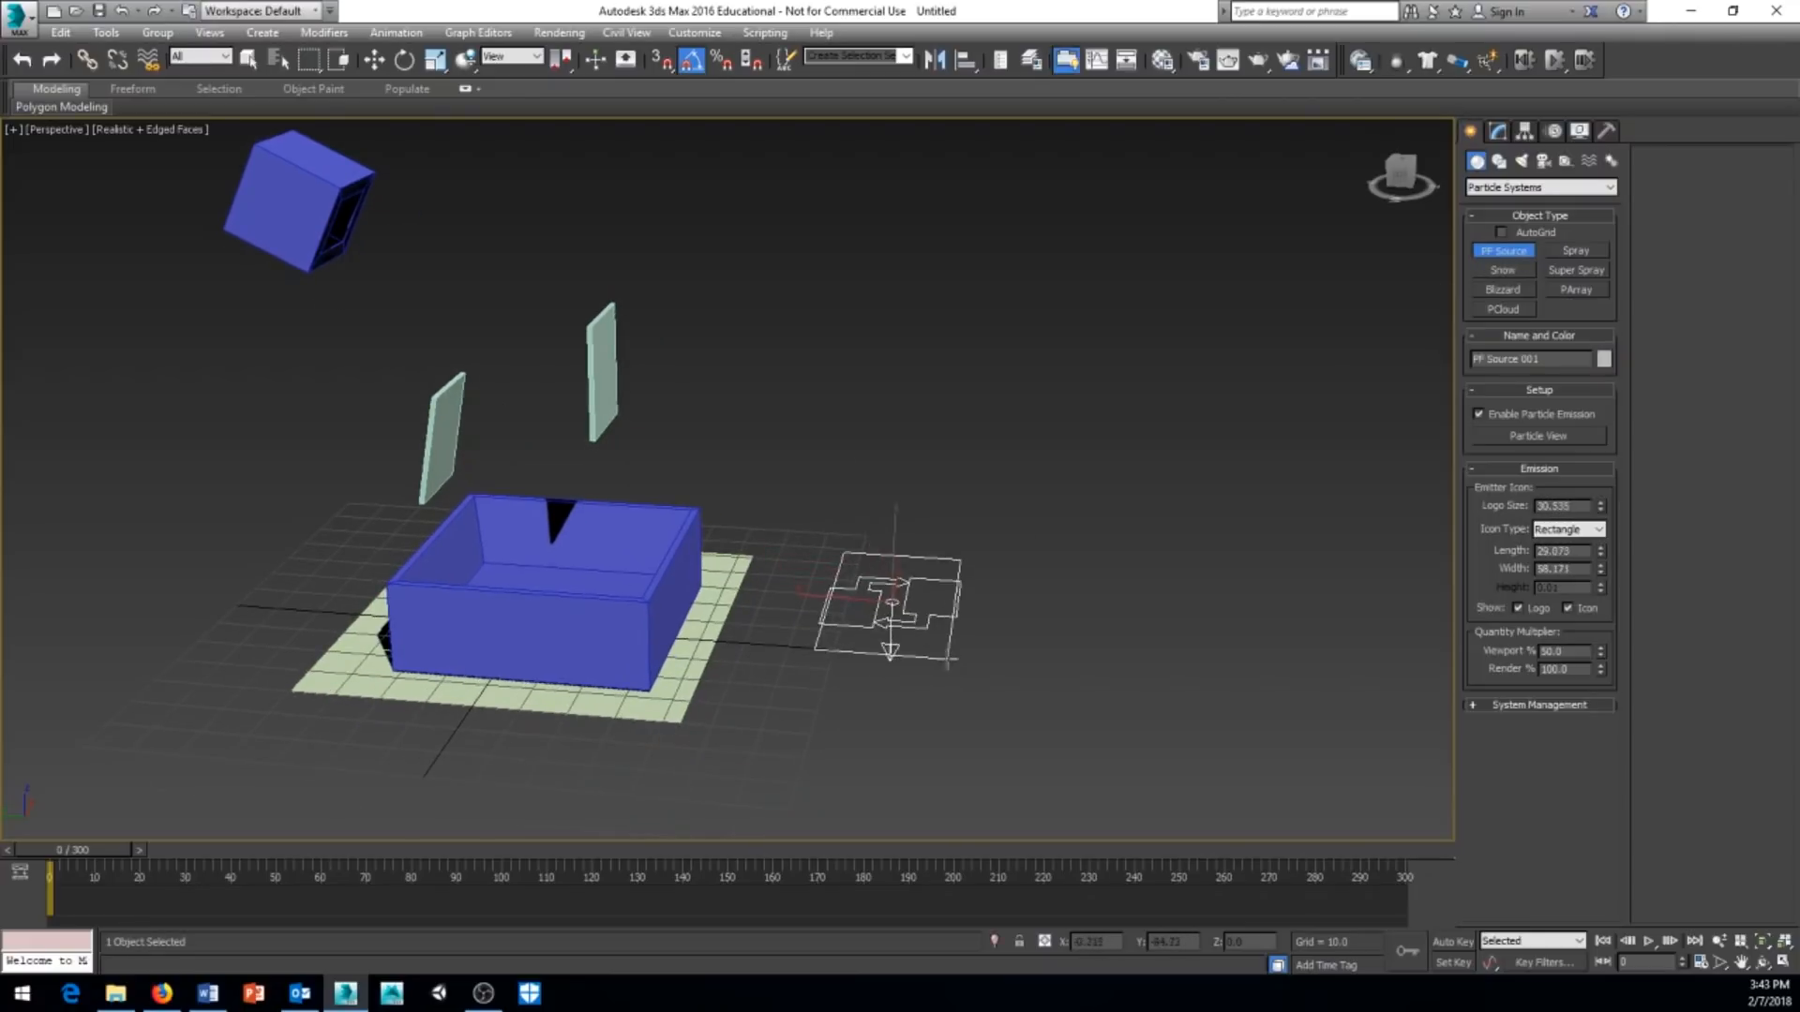
# Open Particle View for the new particle source, enlarge its window until all operators show, and move it clear of the box.
pyautogui.moveTo(1005, 615); pyautogui.dragTo(998, 570, button='middle')
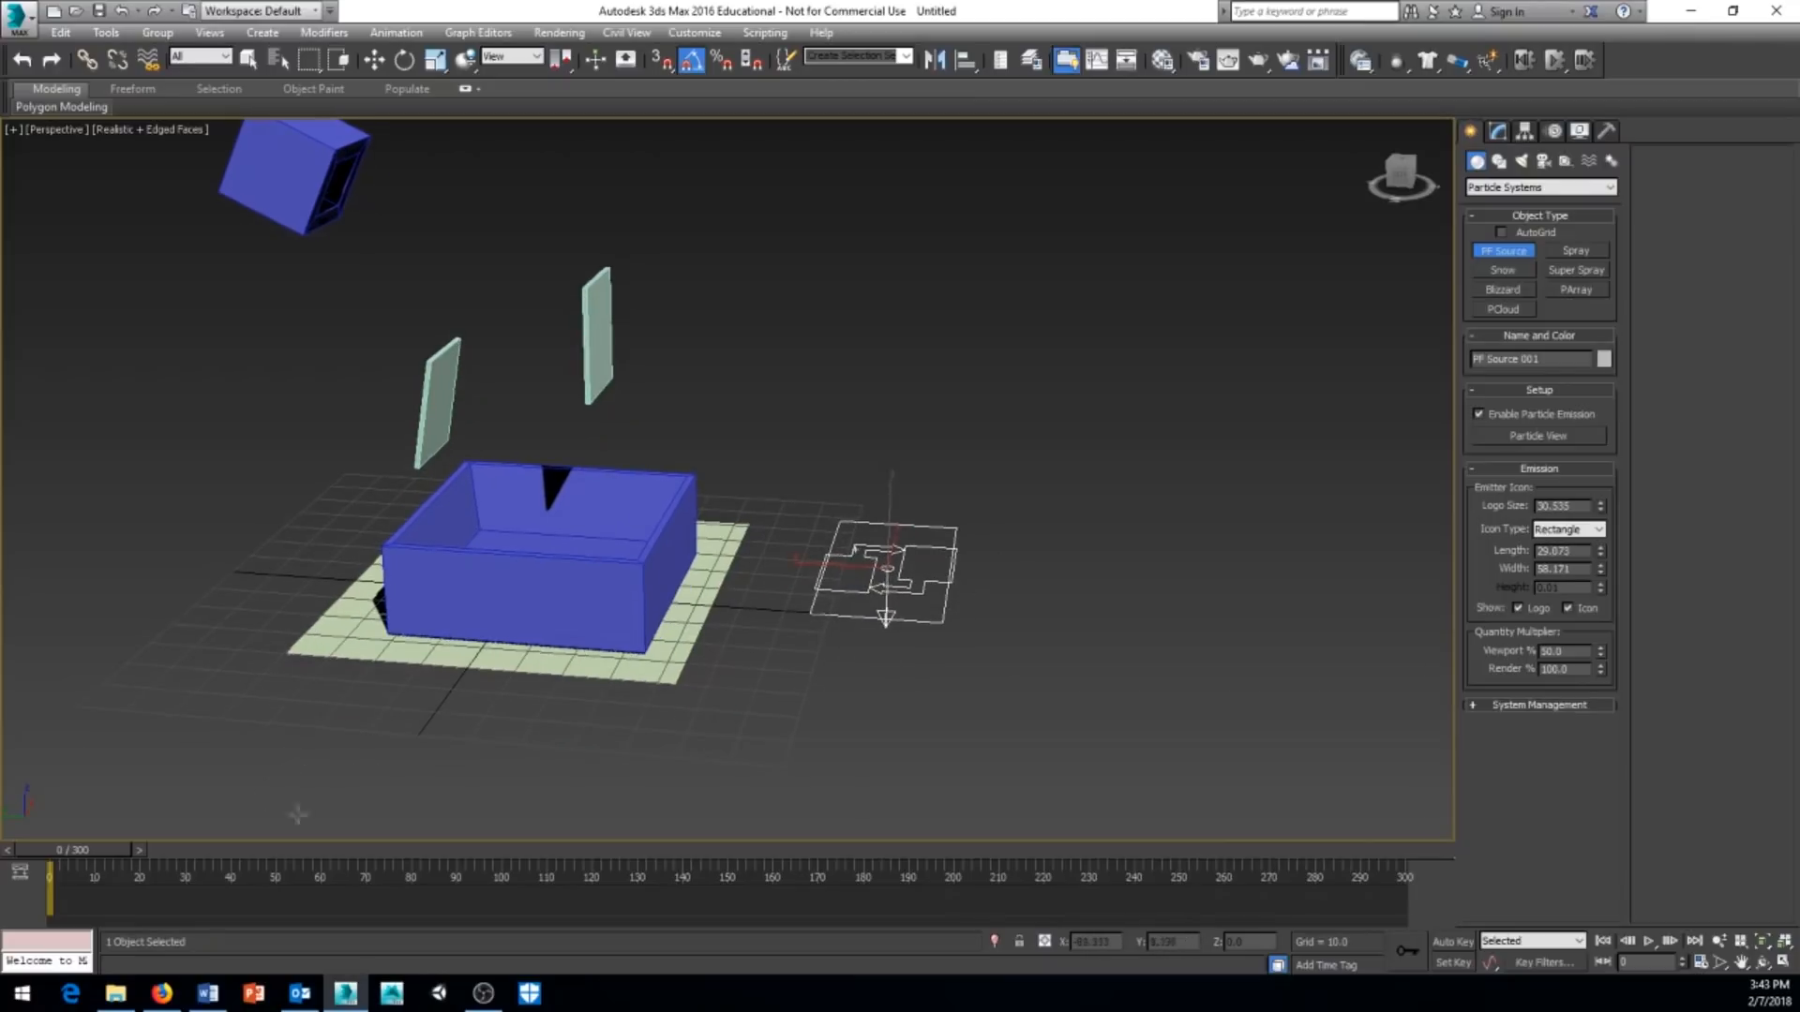
pyautogui.moveTo(101, 847)
pyautogui.mouseDown()
pyautogui.moveTo(291, 847)
pyautogui.moveTo(93, 849)
pyautogui.moveTo(155, 852)
pyautogui.moveTo(108, 849)
pyautogui.mouseUp()
pyautogui.moveTo(810, 637); pyautogui.dragTo(718, 637, button='middle')
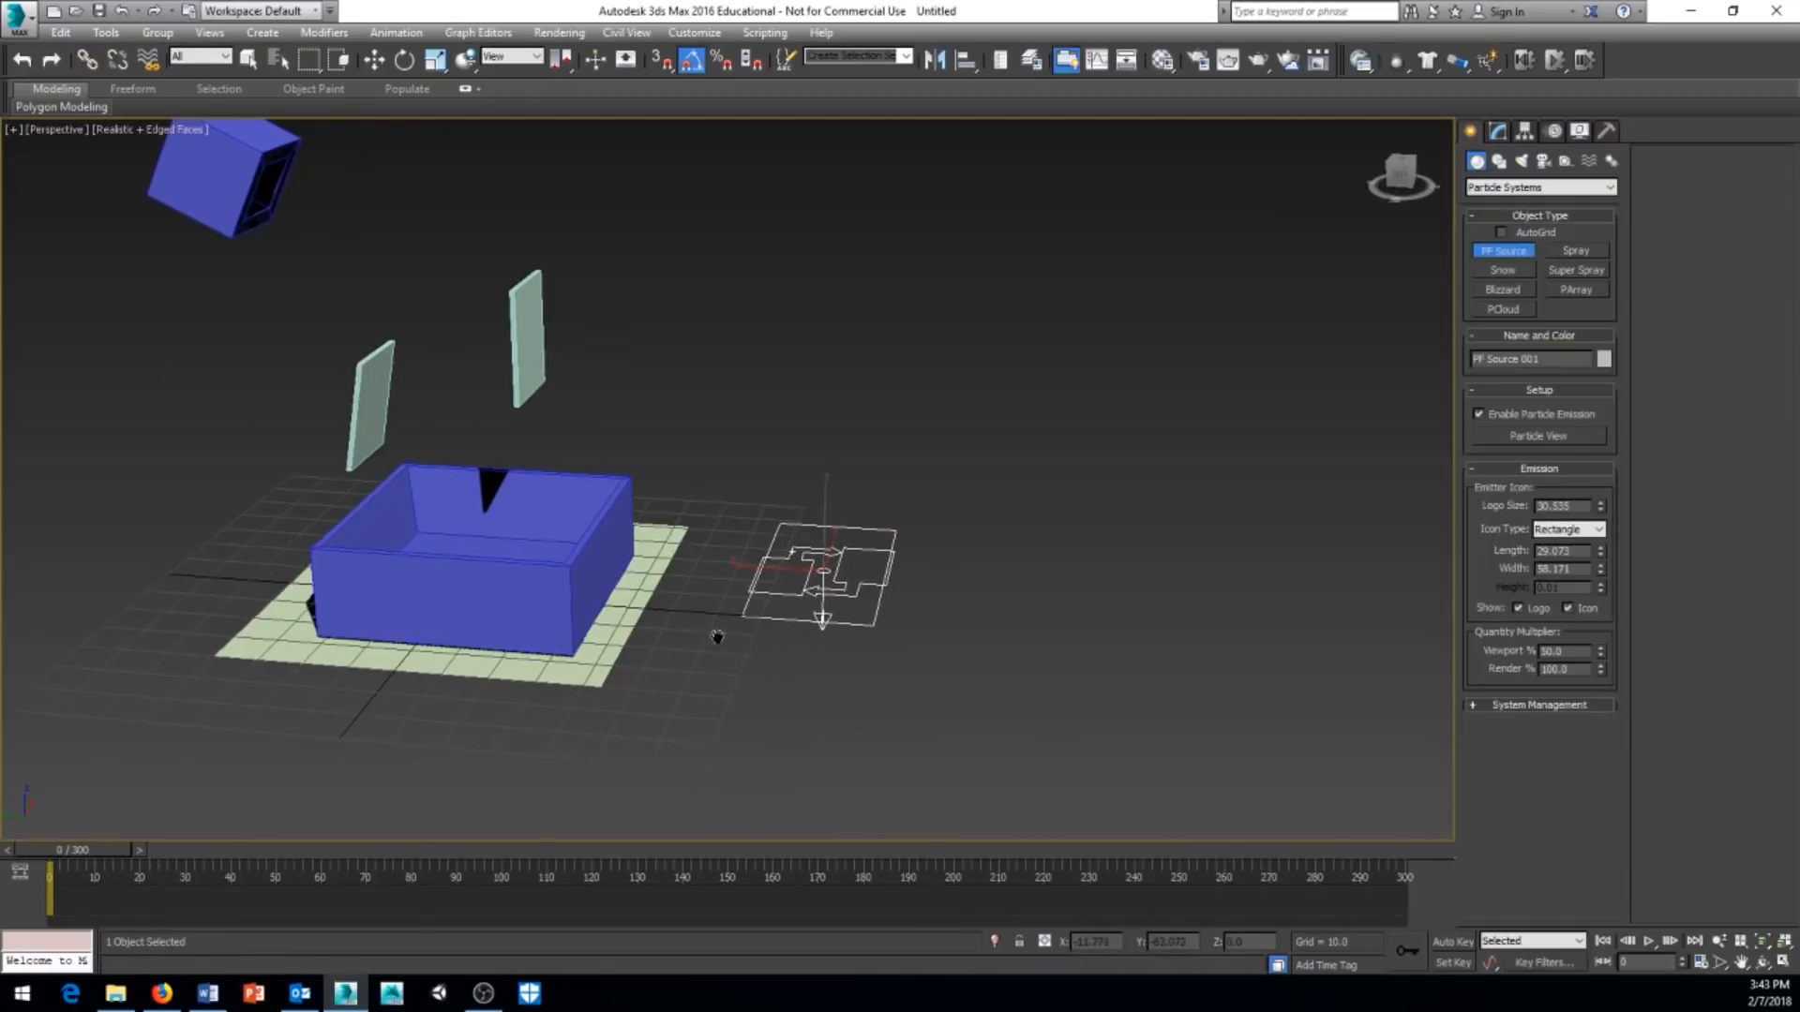
pyautogui.keyDown('alt'); pyautogui.moveTo(855, 673); pyautogui.dragTo(975, 682, button='middle'); pyautogui.keyUp('alt')
pyautogui.scroll(4, 946, 626)
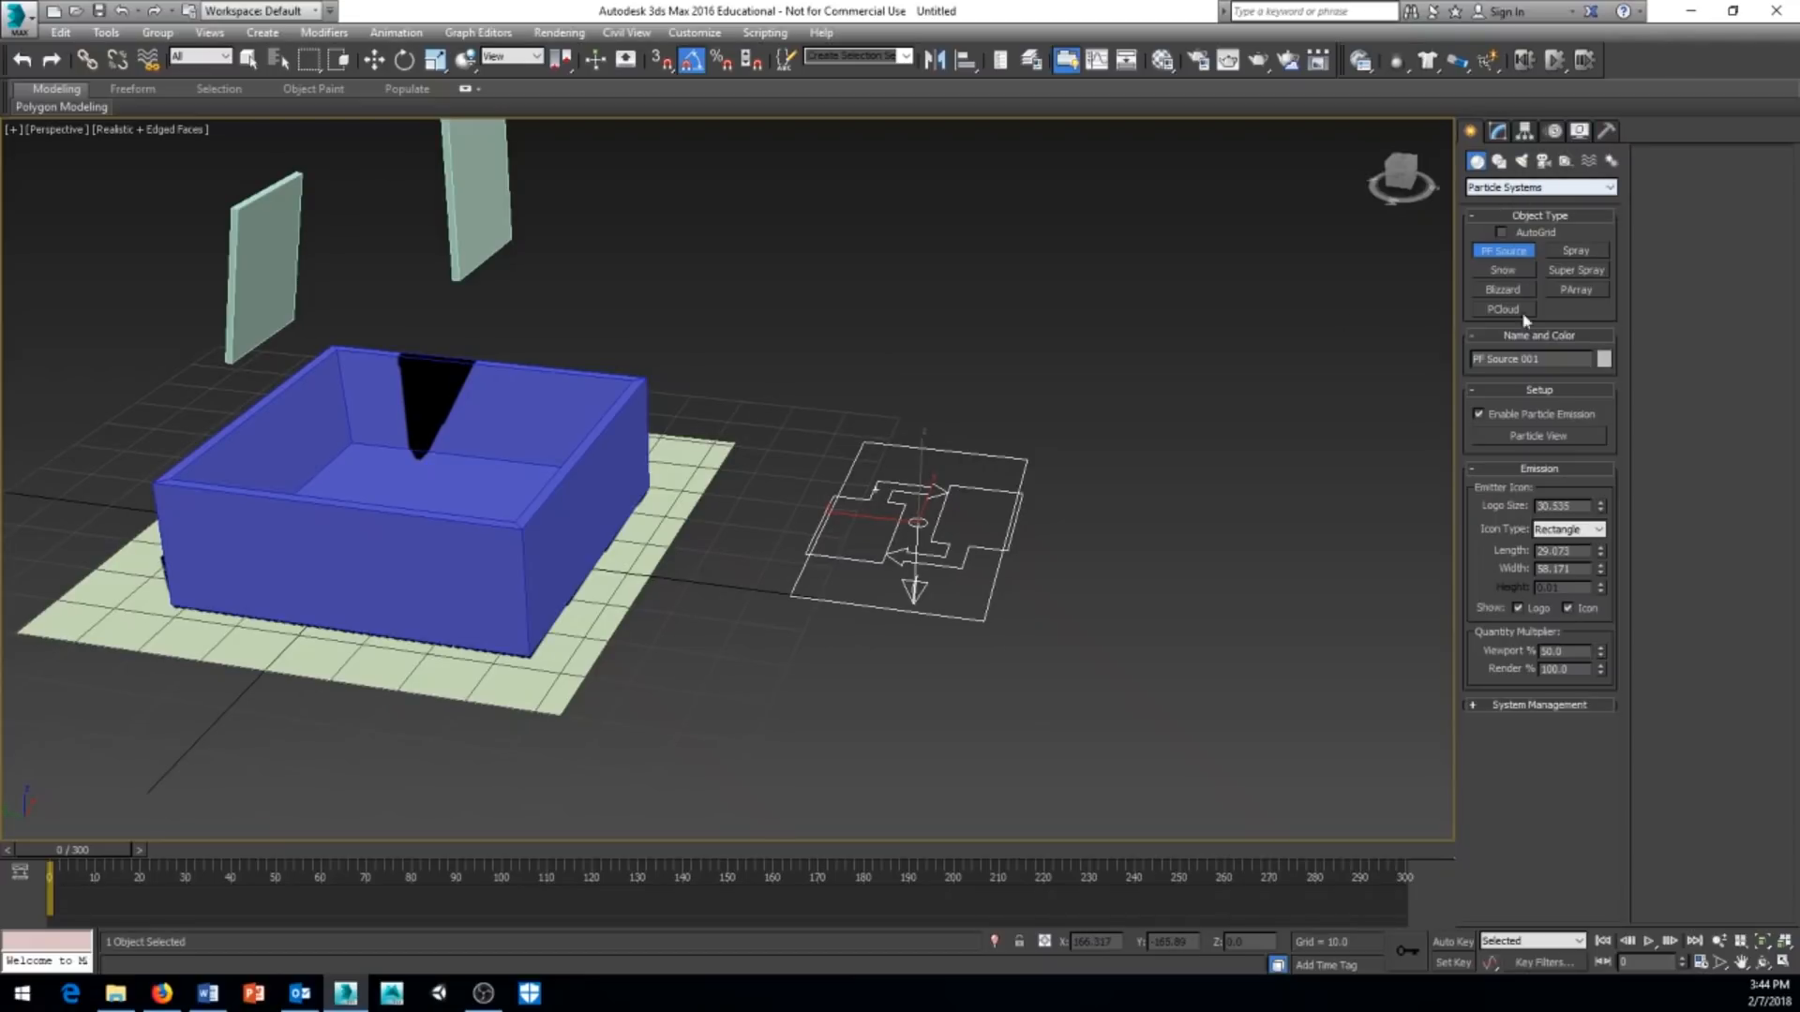
pyautogui.click(1540, 437)
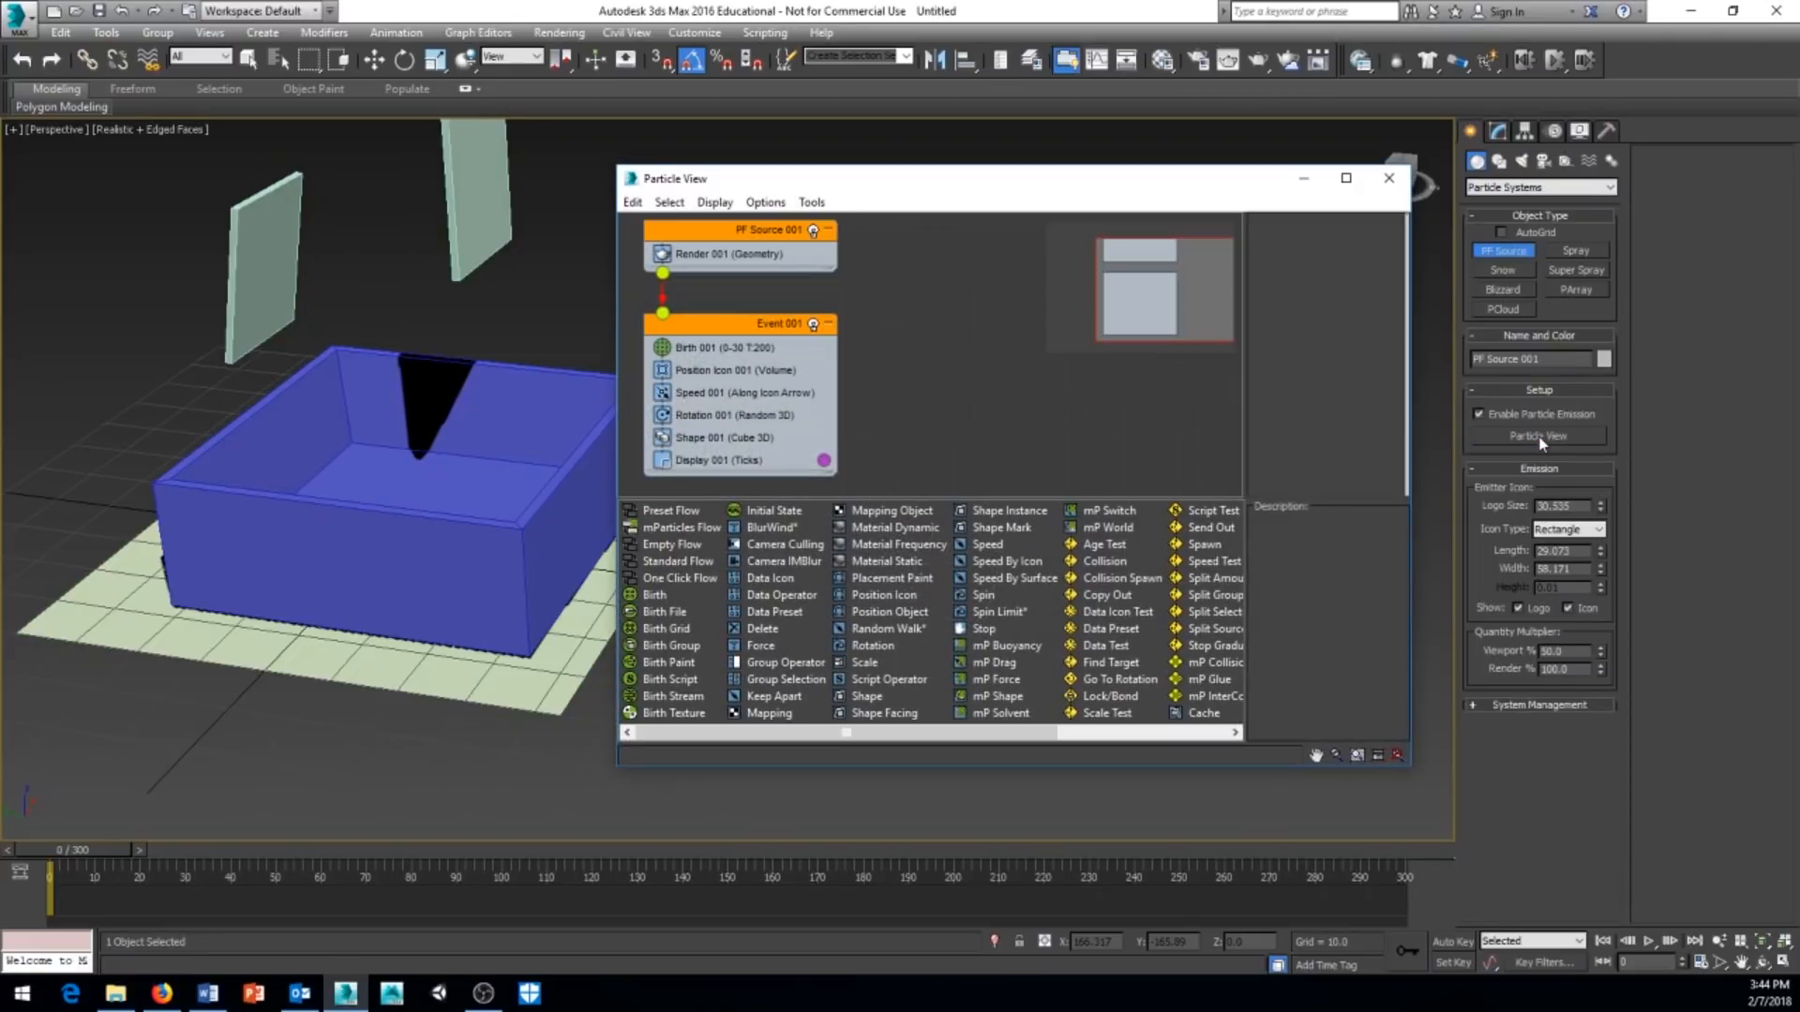
pyautogui.moveTo(928, 385); pyautogui.dragTo(993, 399, button='middle')
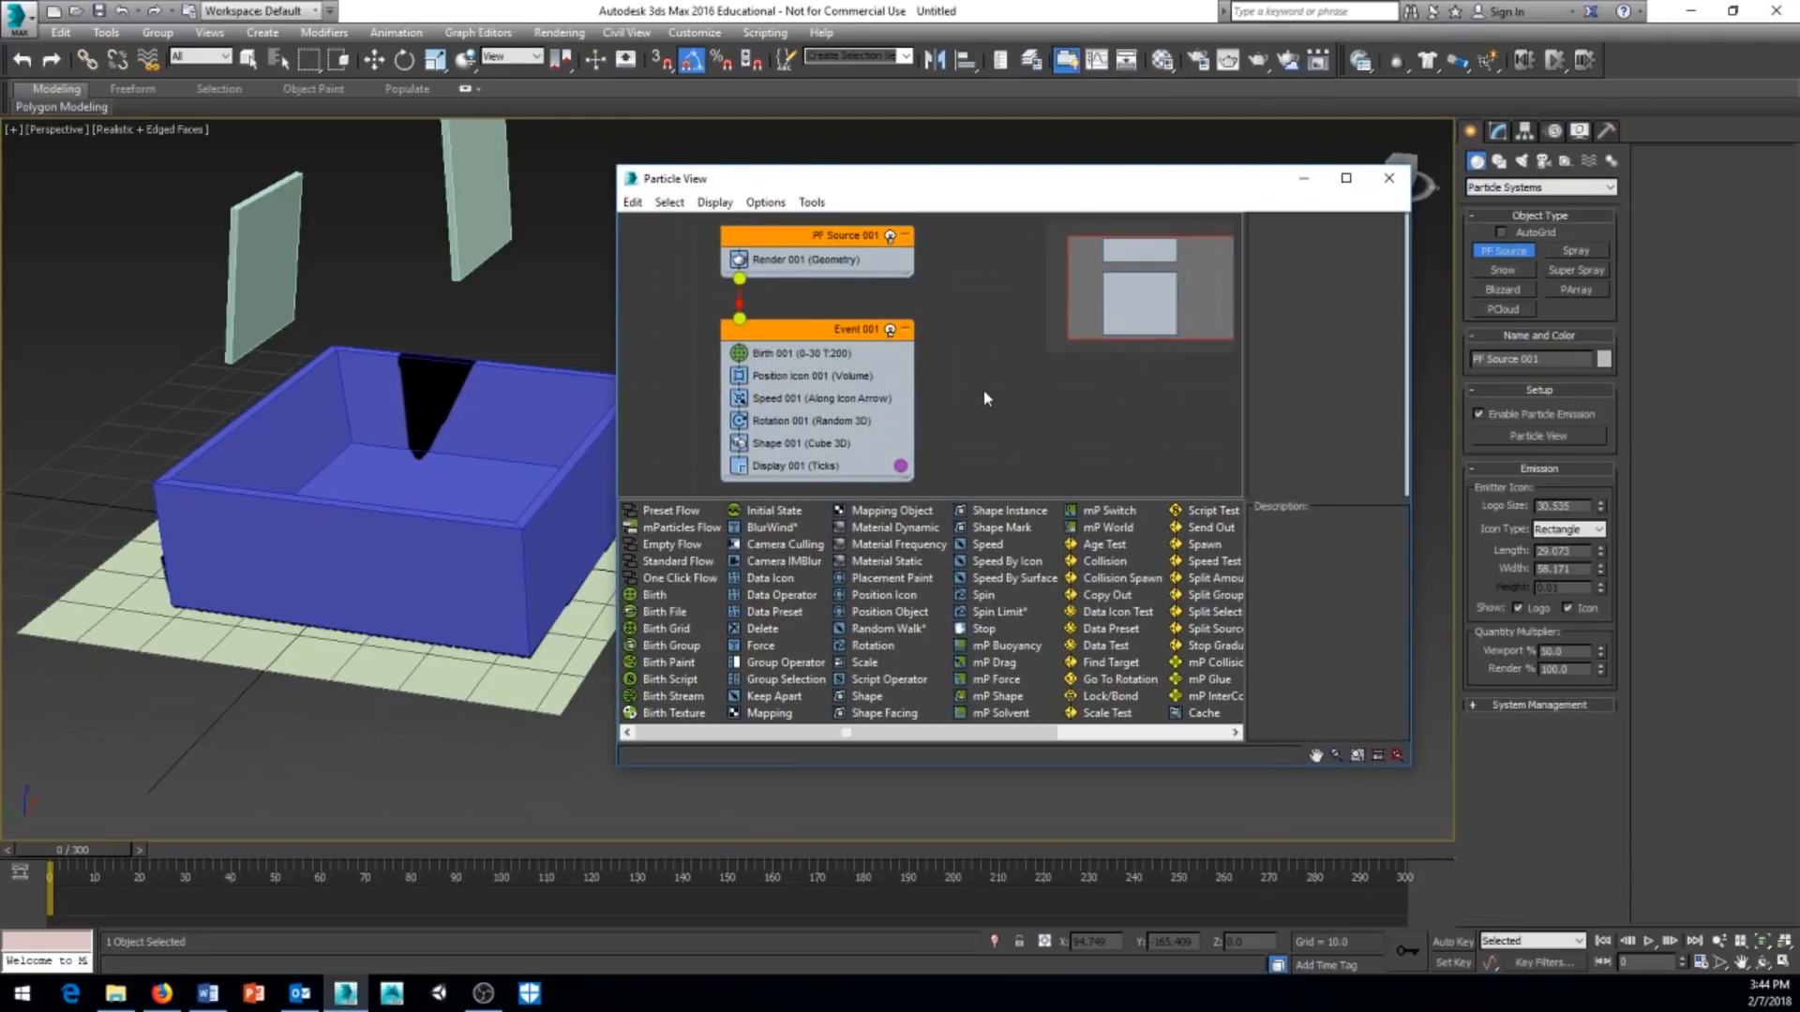
pyautogui.moveTo(954, 313); pyautogui.dragTo(955, 317, button='middle')
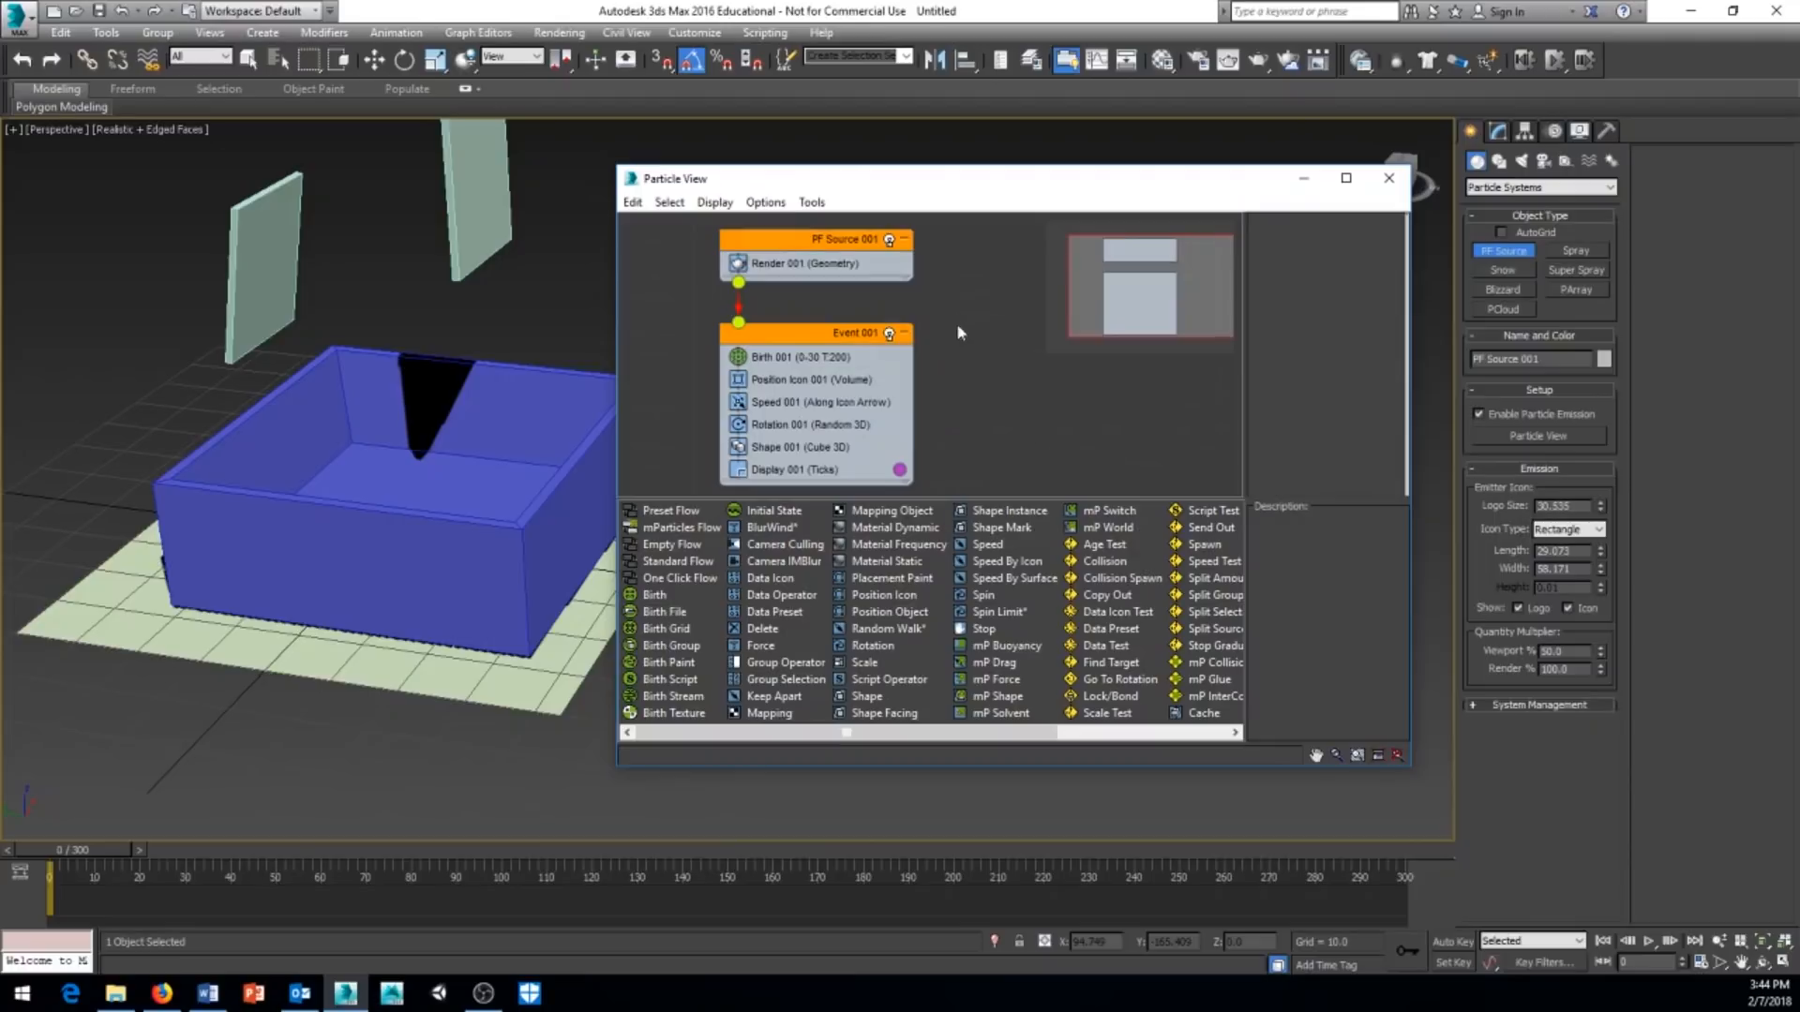
pyautogui.click(603, 780)
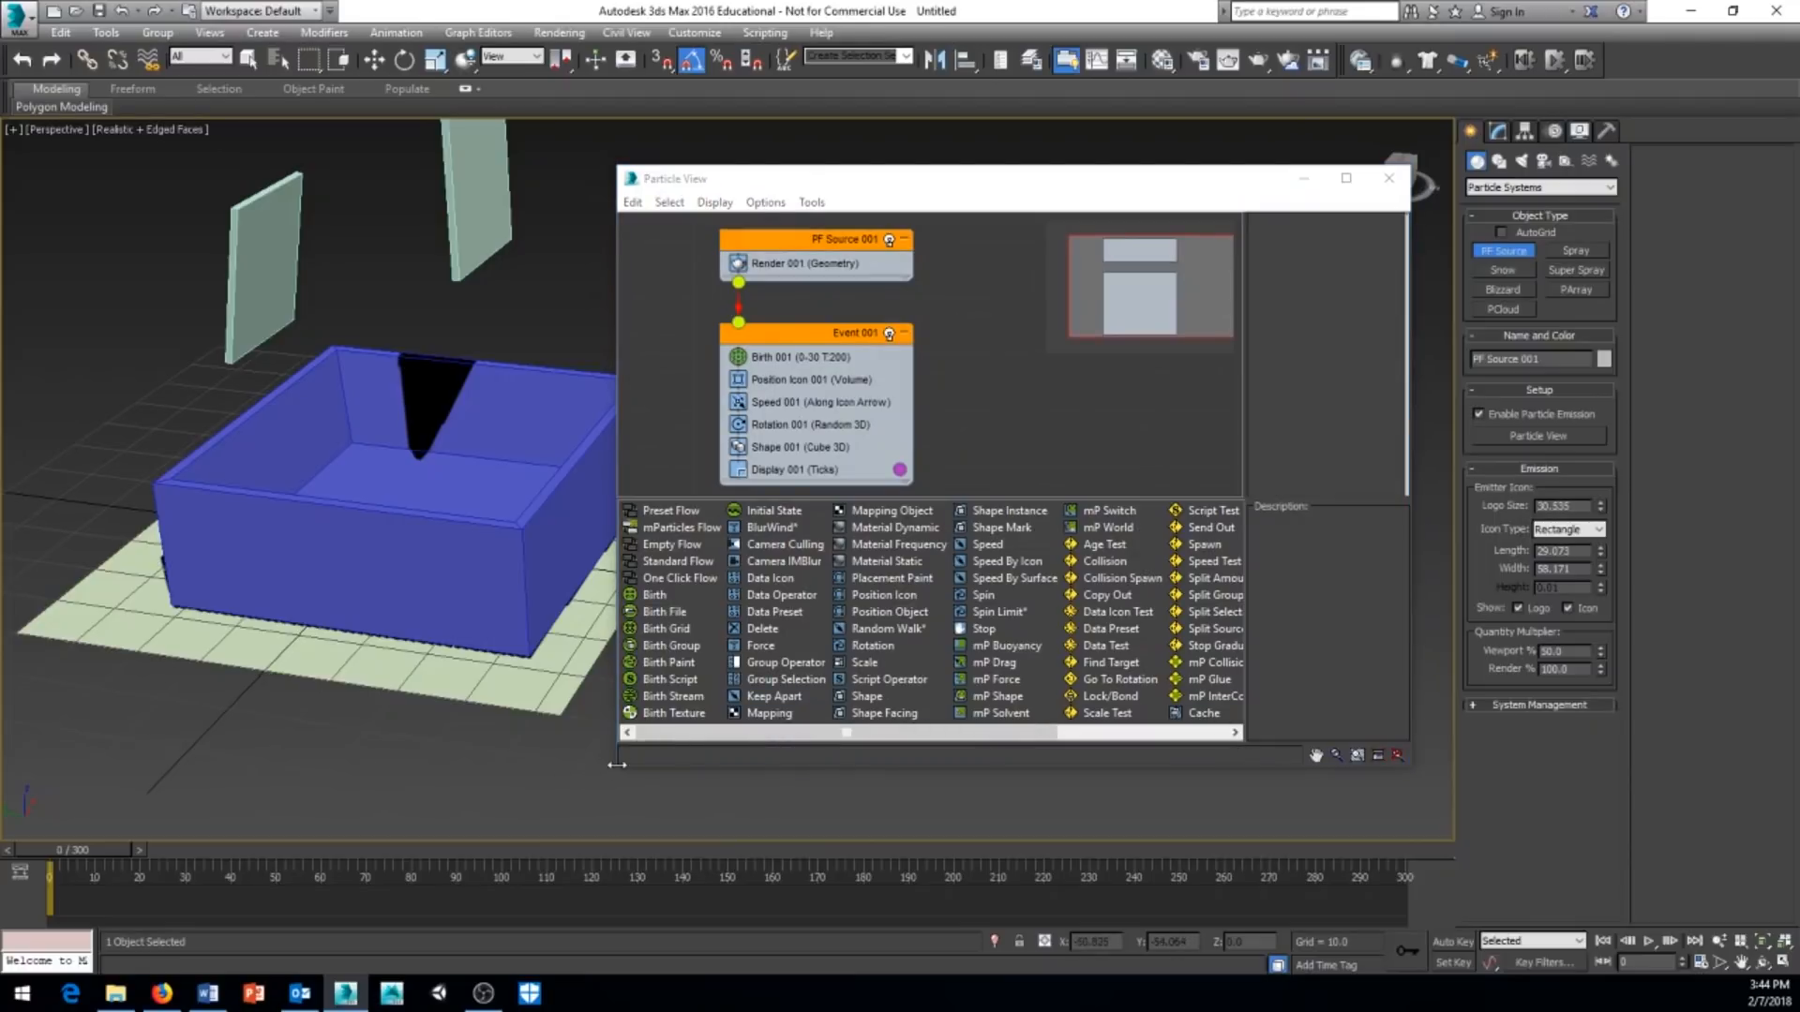
pyautogui.moveTo(616, 765); pyautogui.dragTo(548, 824)
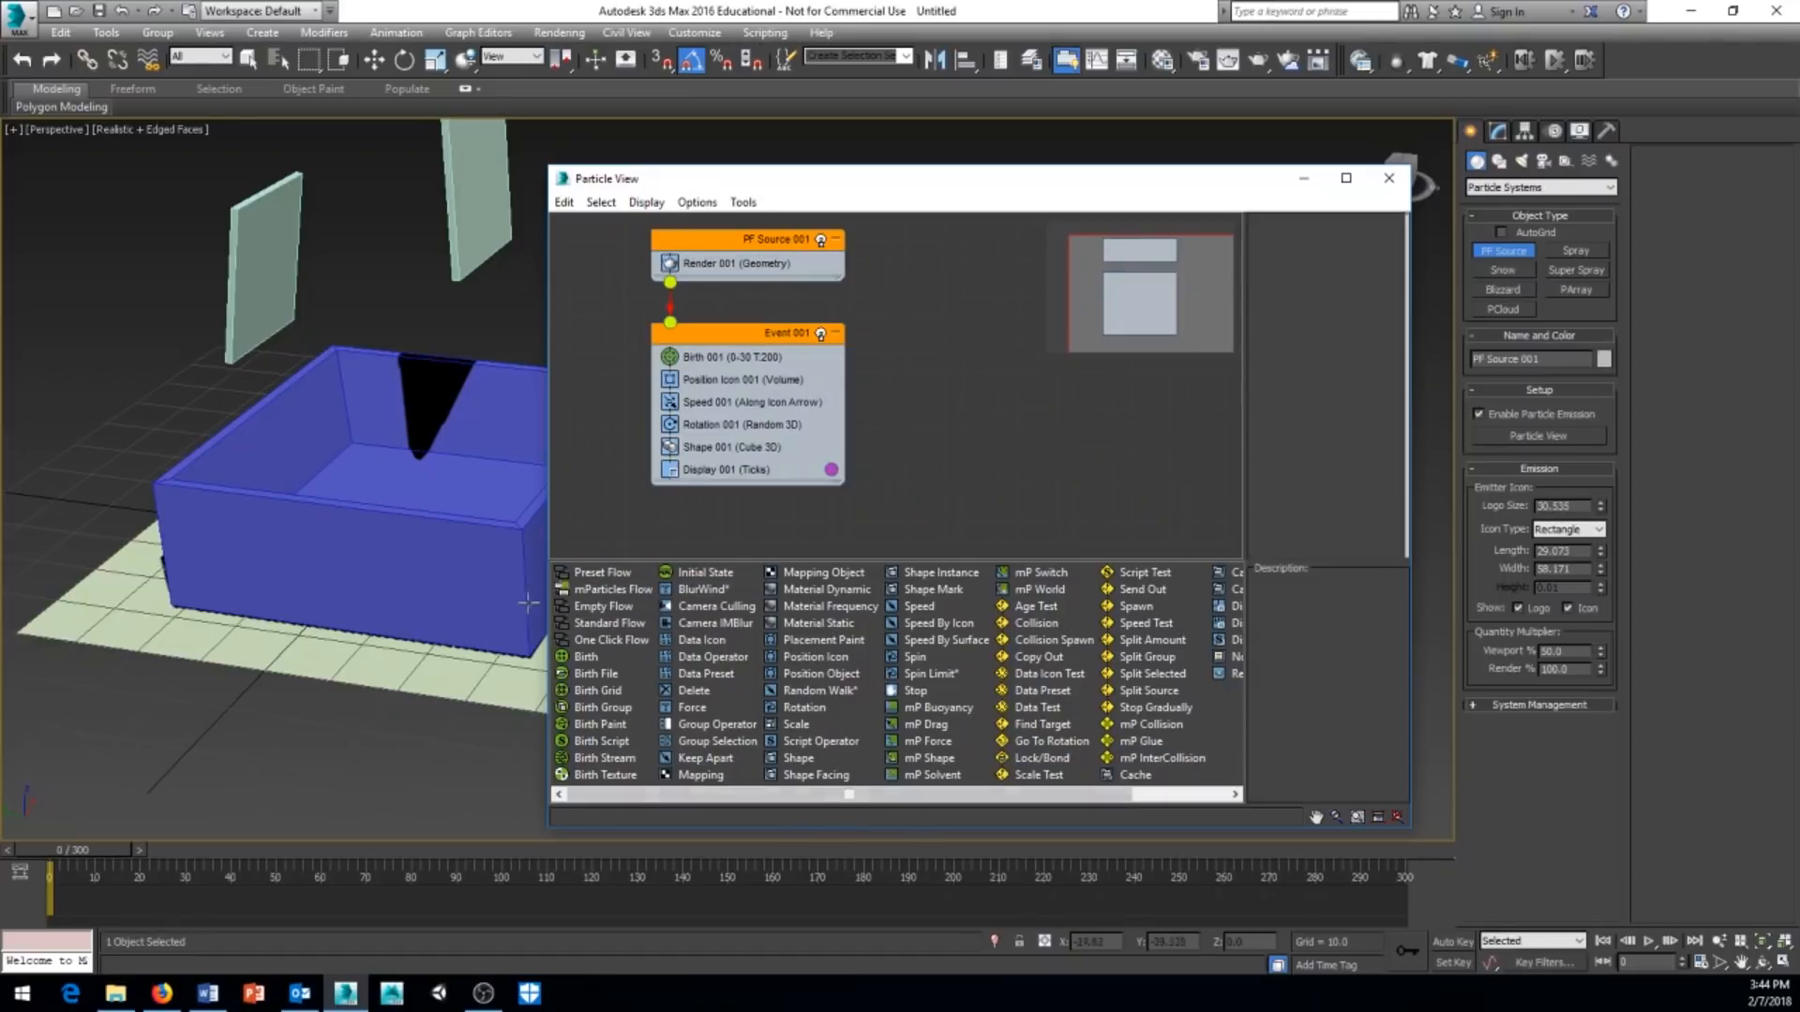
pyautogui.moveTo(547, 544); pyautogui.dragTo(340, 563)
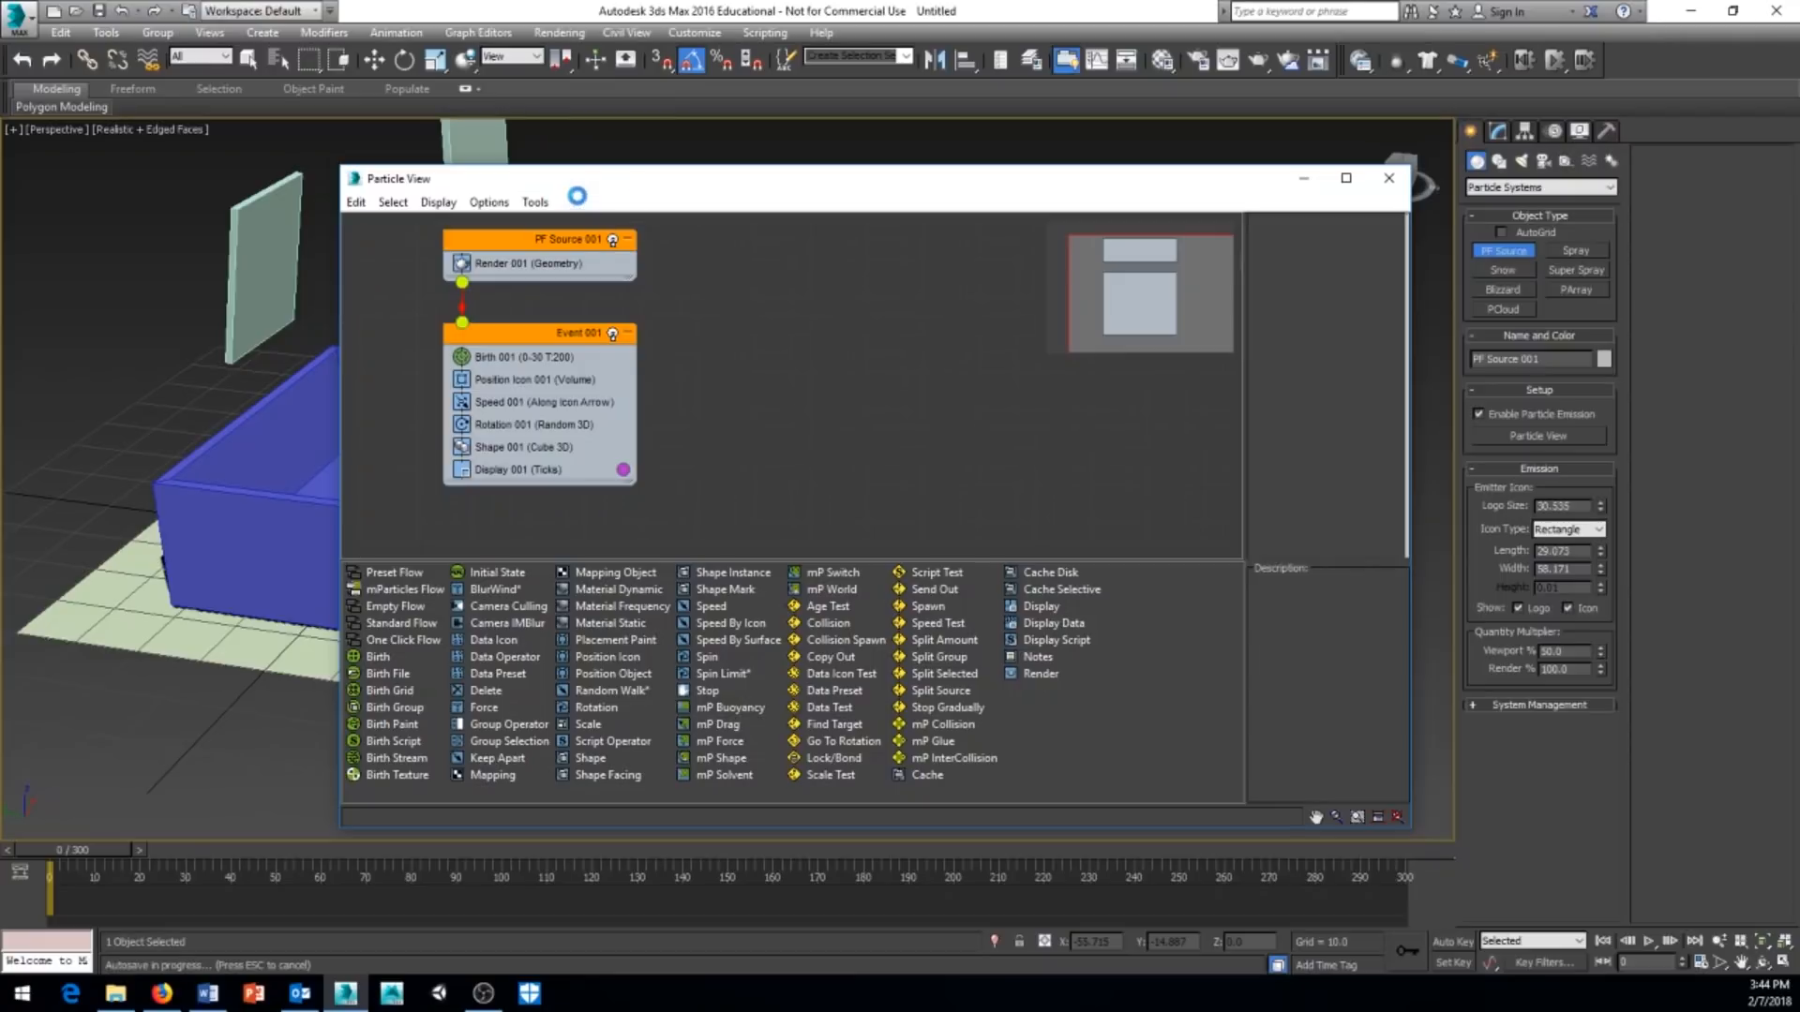
pyautogui.moveTo(575, 184); pyautogui.dragTo(871, 166)
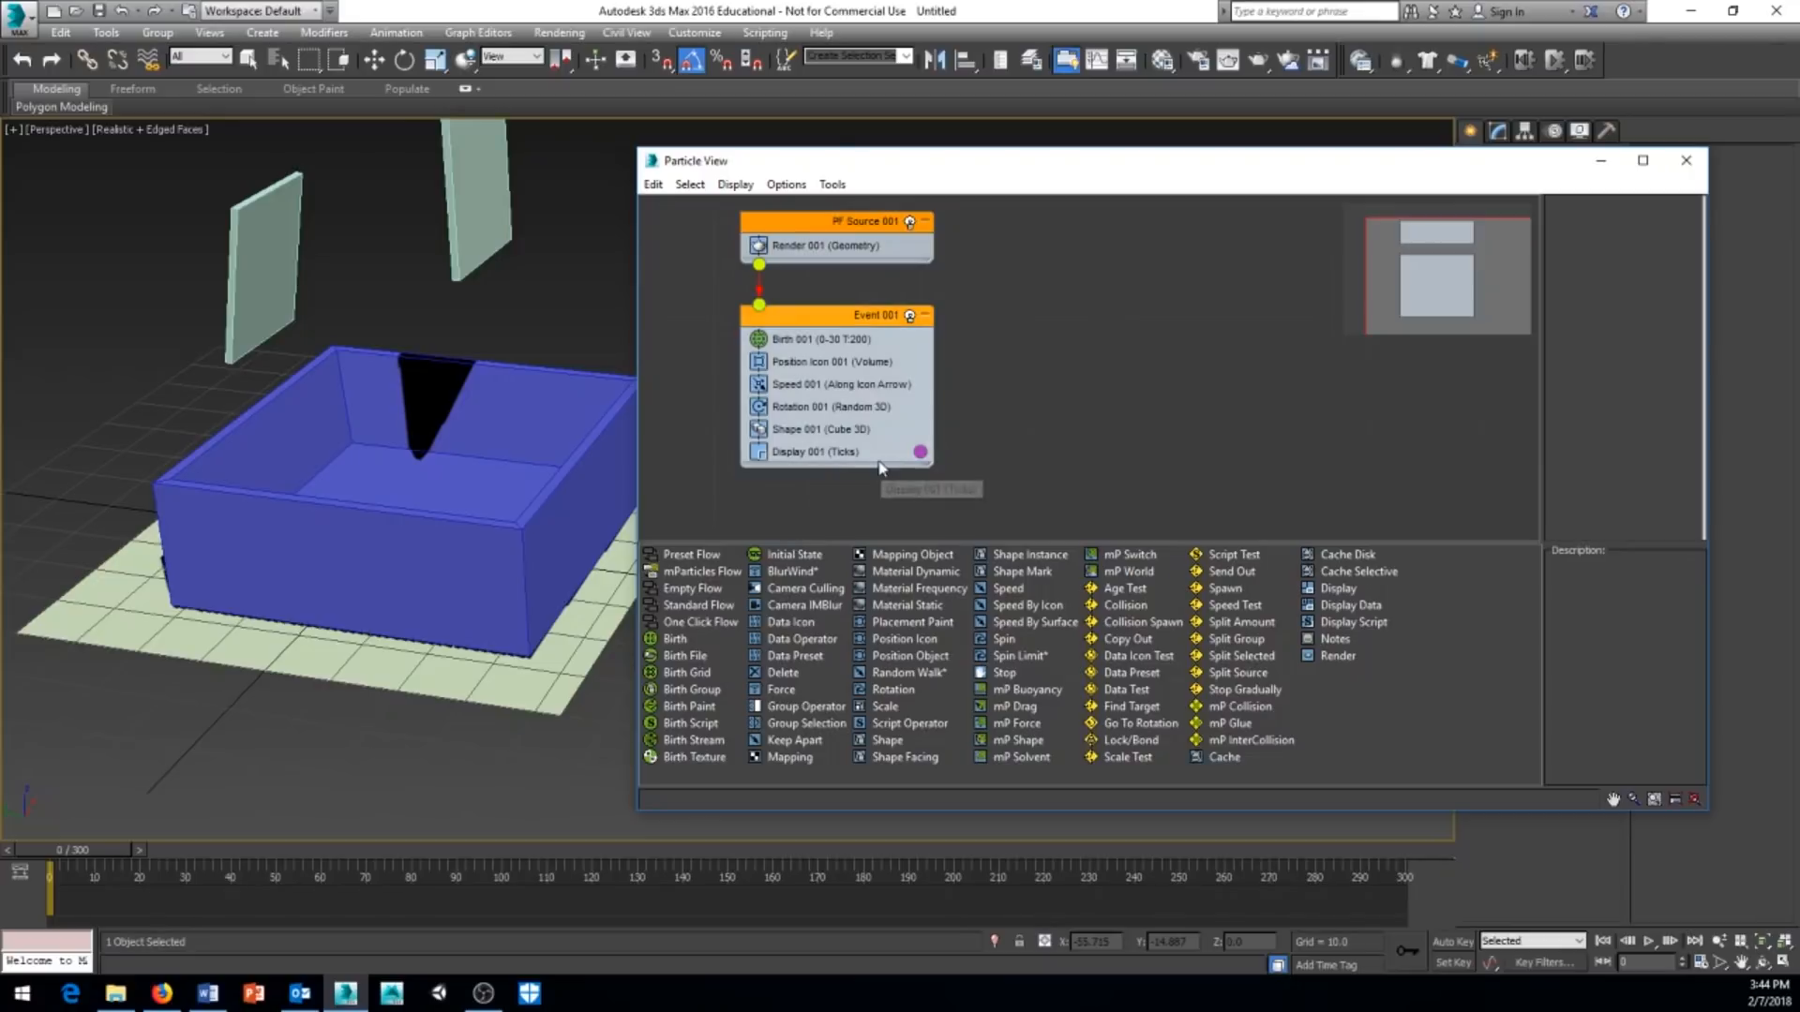
# Delete the Position Icon, Speed and Rotation operators from Event 001.
pyautogui.click(808, 360)
pyautogui.press('z')
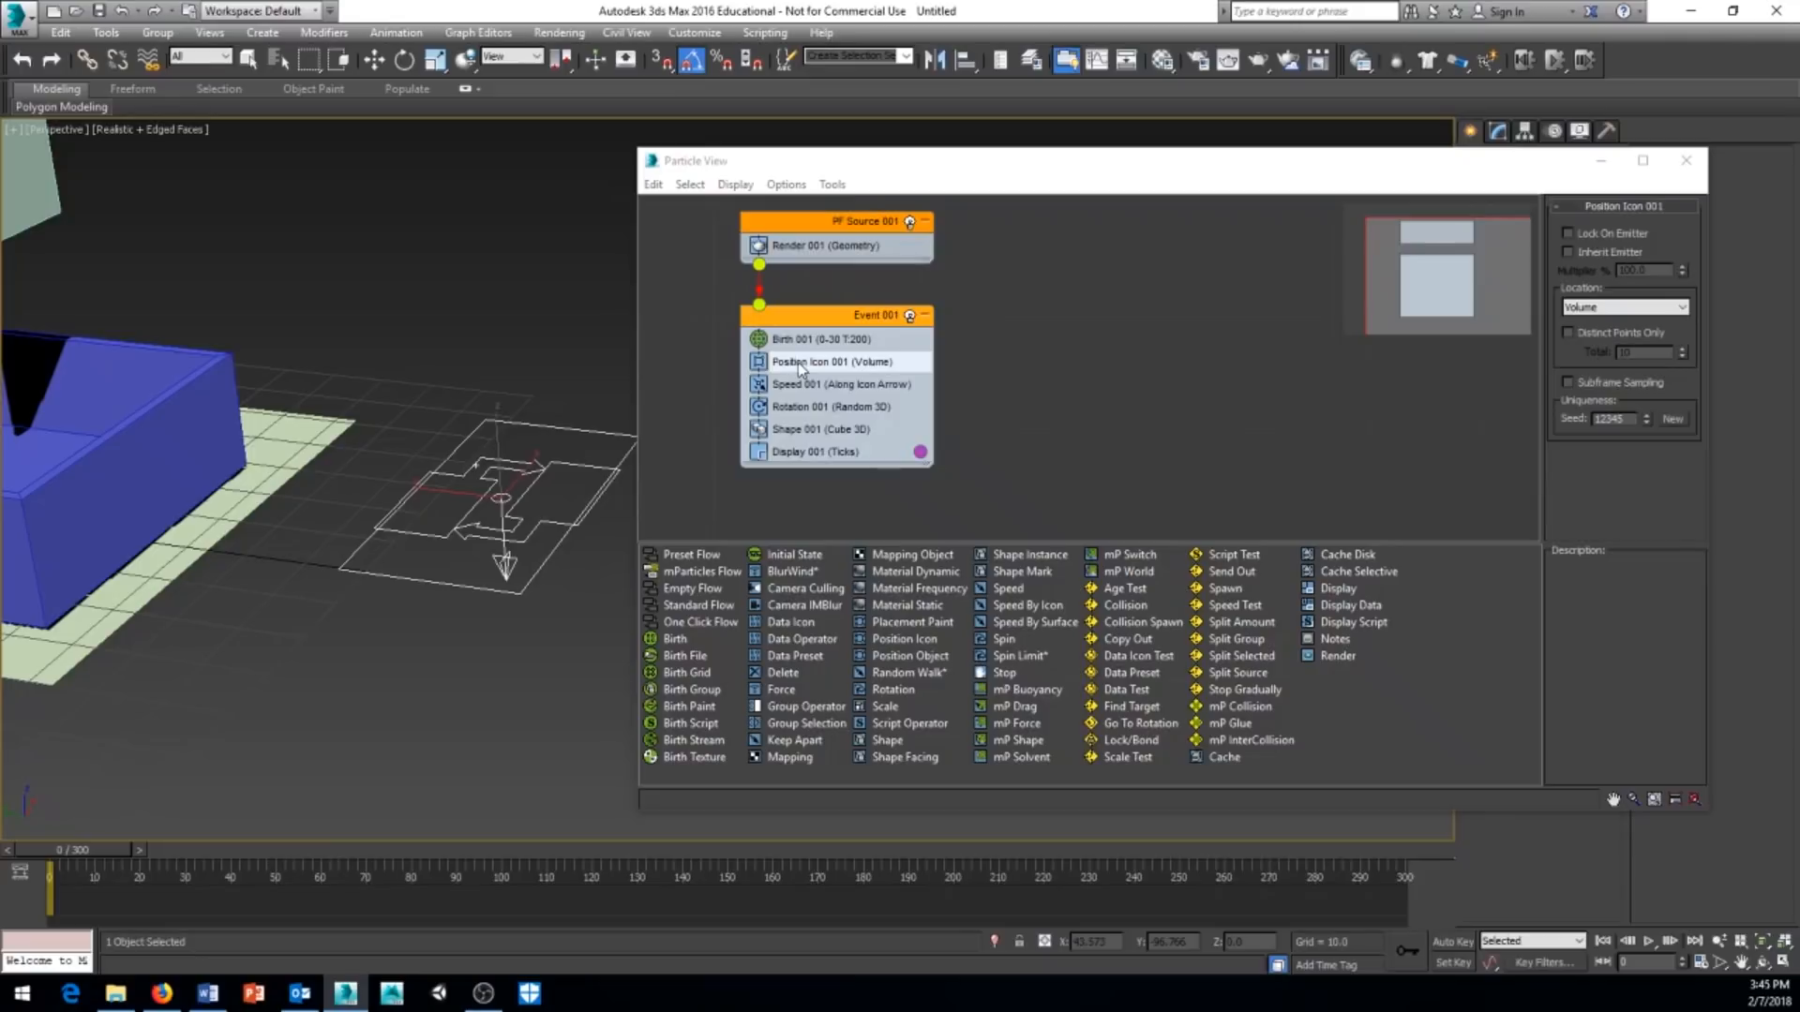
pyautogui.moveTo(655, 478); pyautogui.dragTo(607, 480, button='middle')
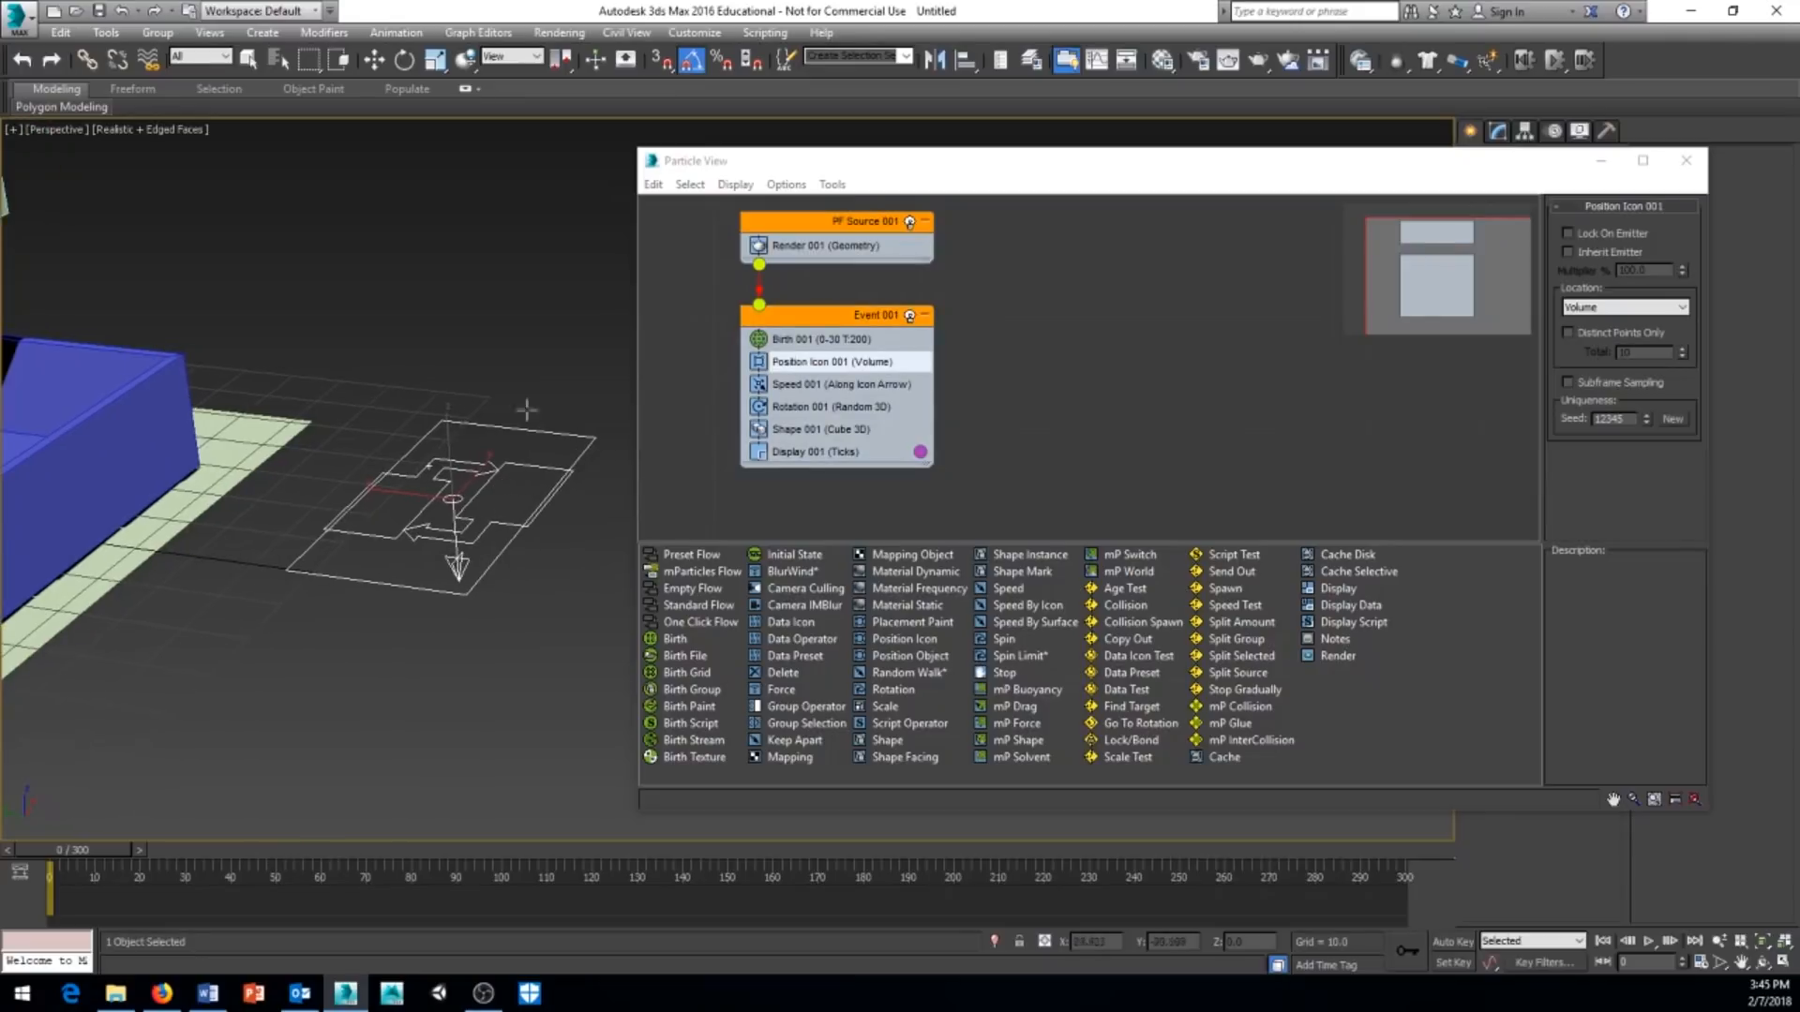
pyautogui.moveTo(408, 432); pyautogui.dragTo(422, 437, button='middle')
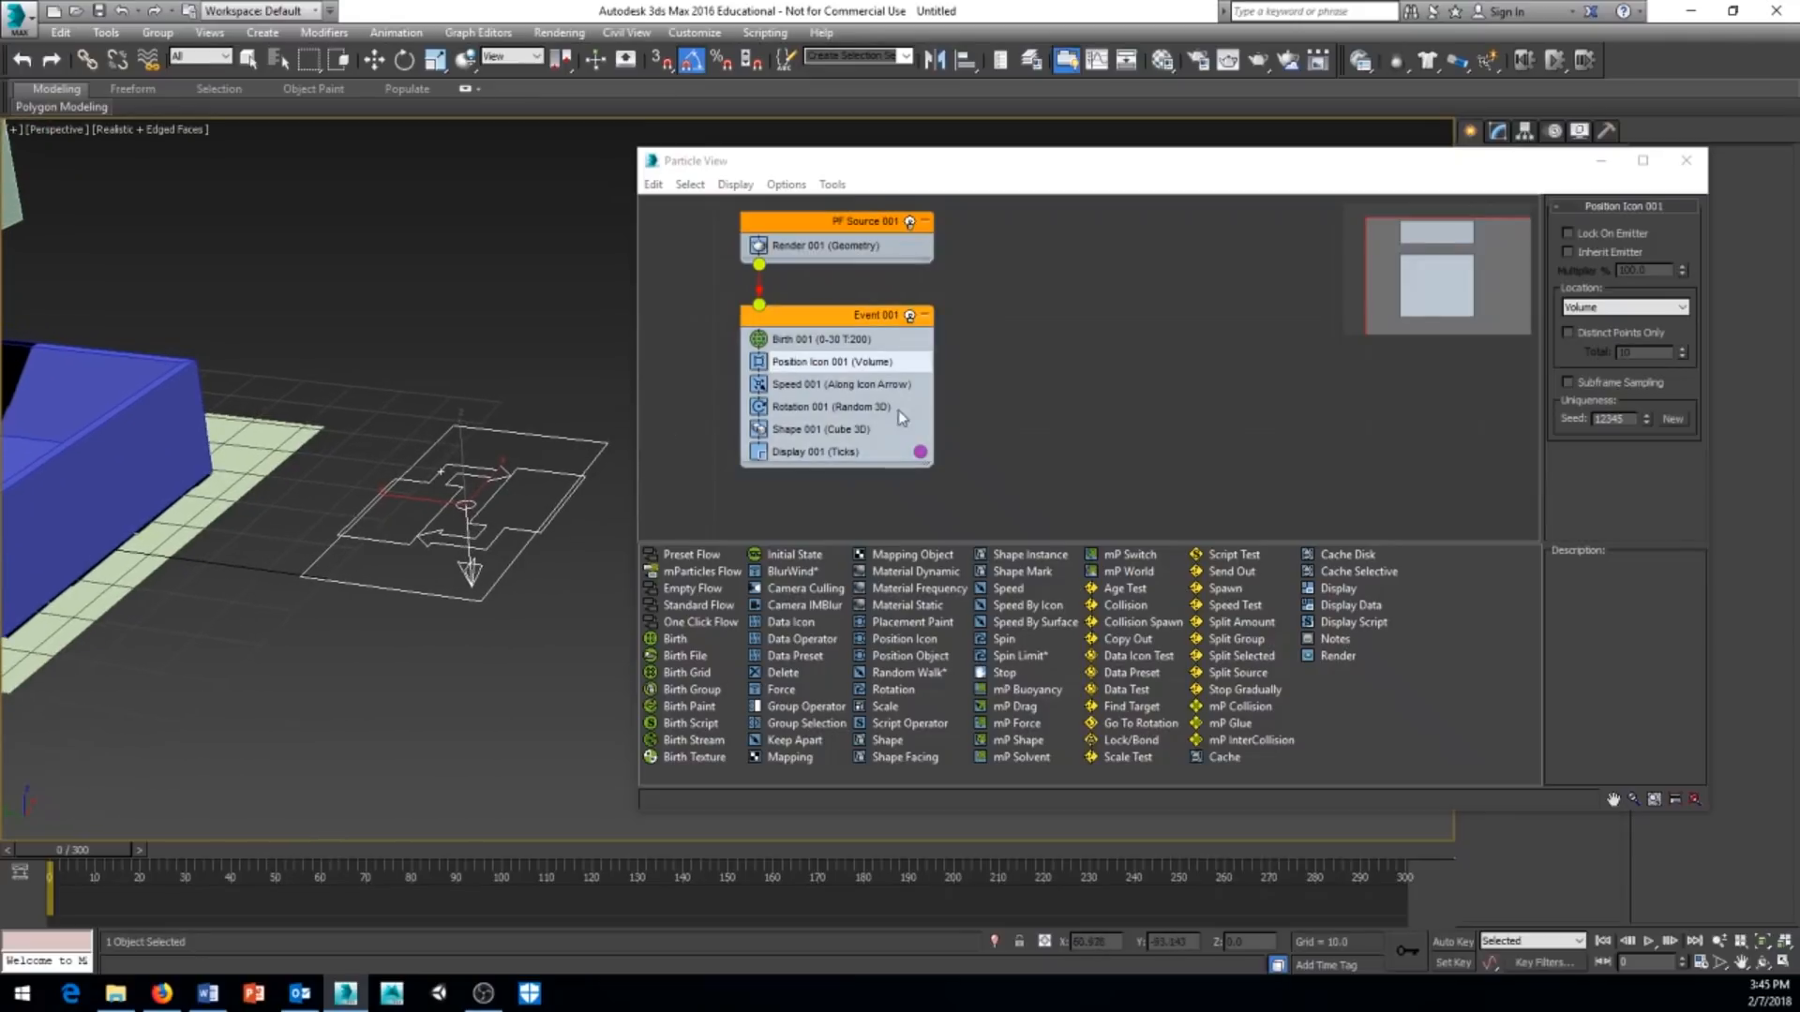
pyautogui.click(825, 364)
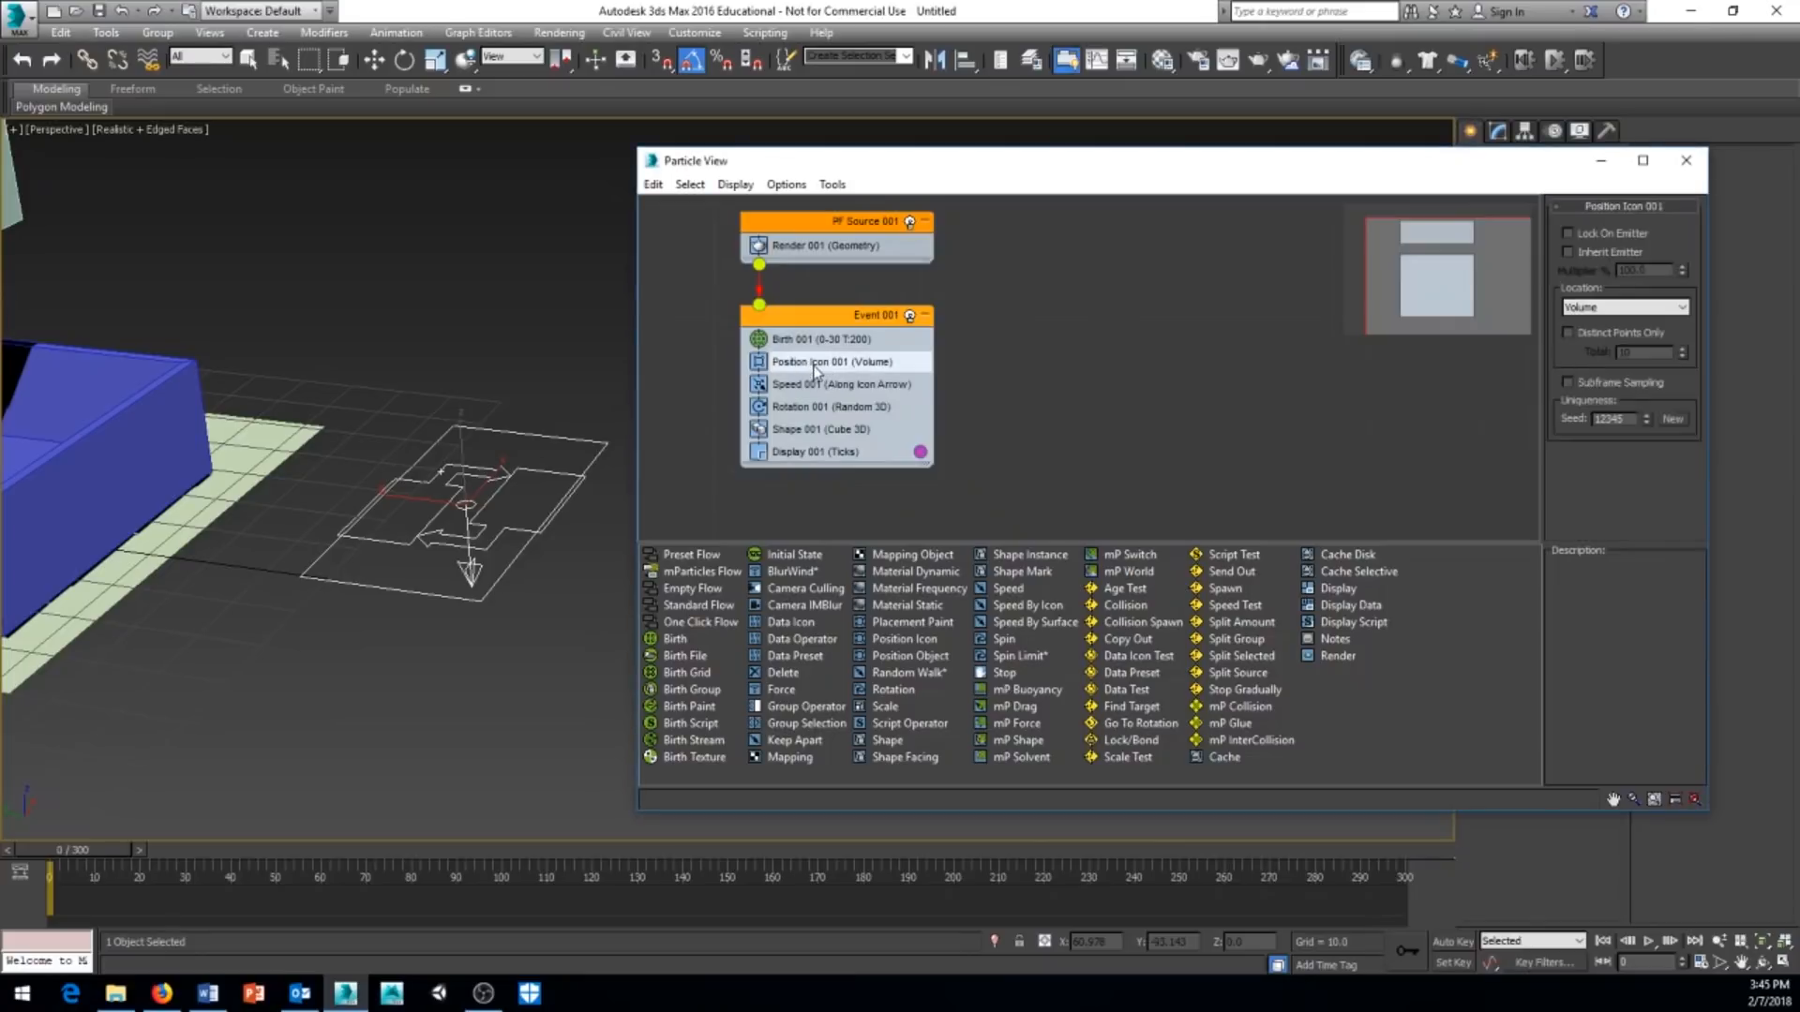
pyautogui.press('Delete')
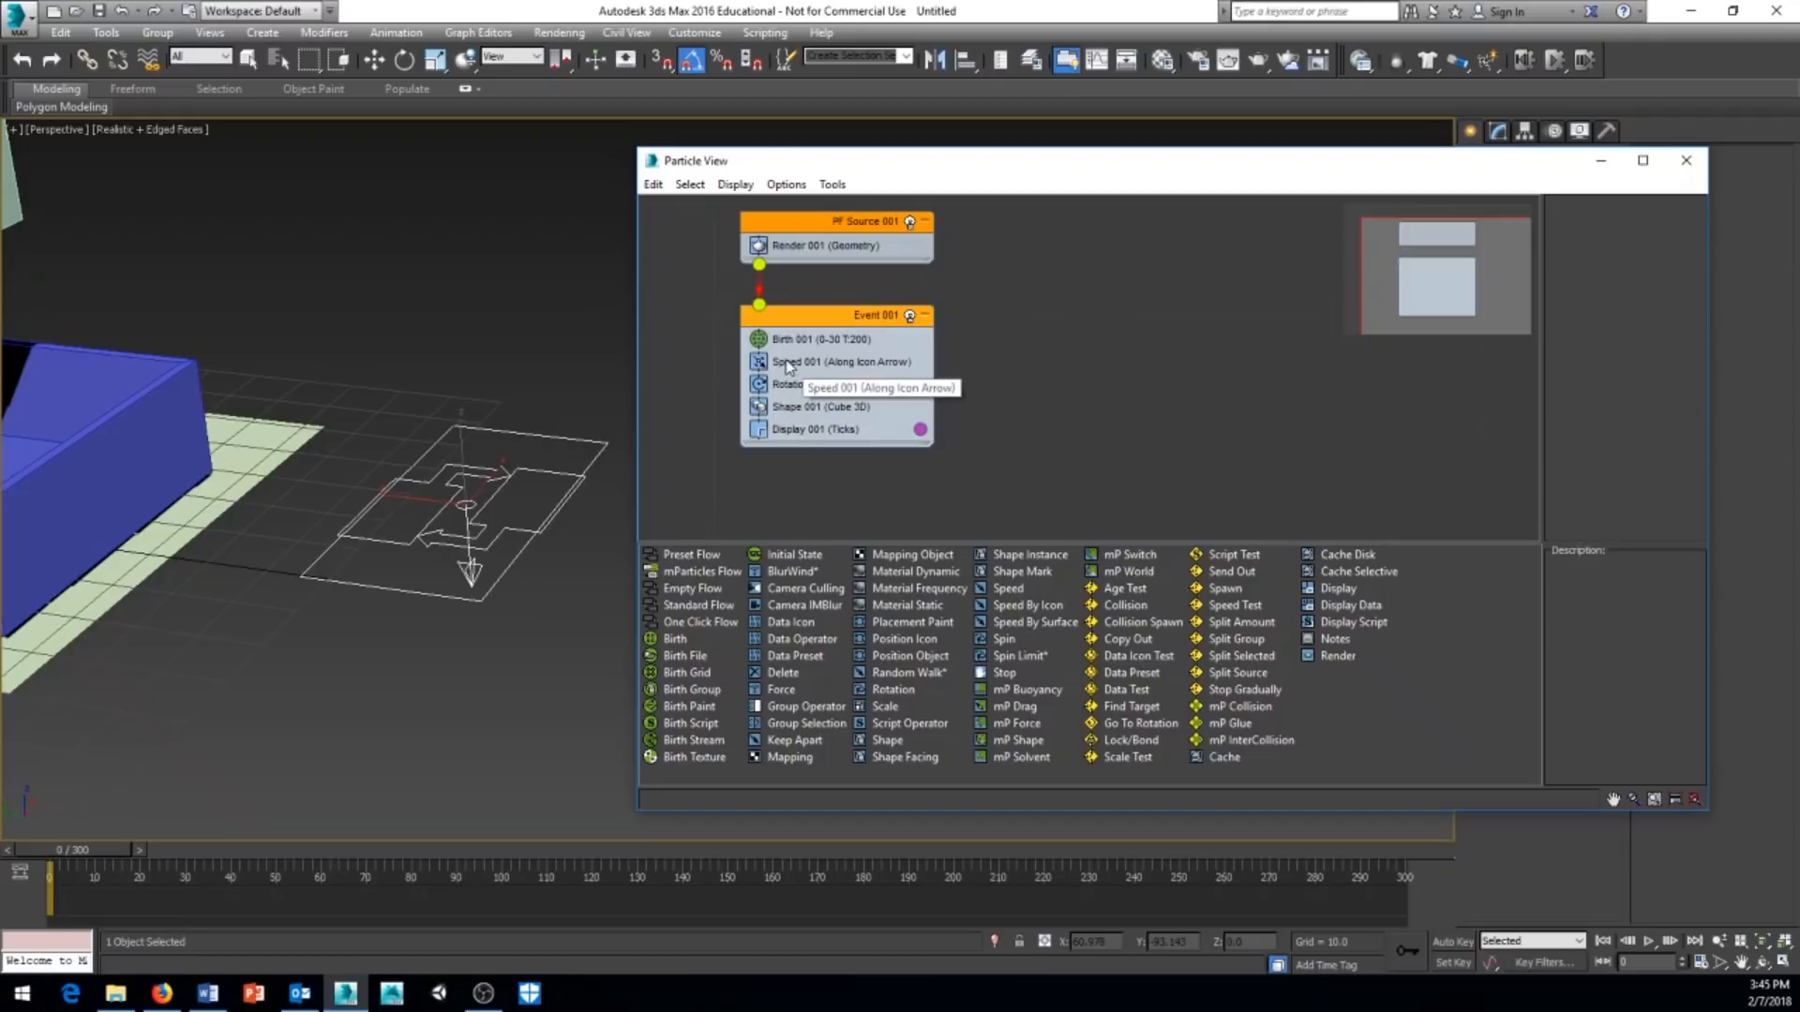
pyautogui.click(787, 366)
pyautogui.press('Delete')
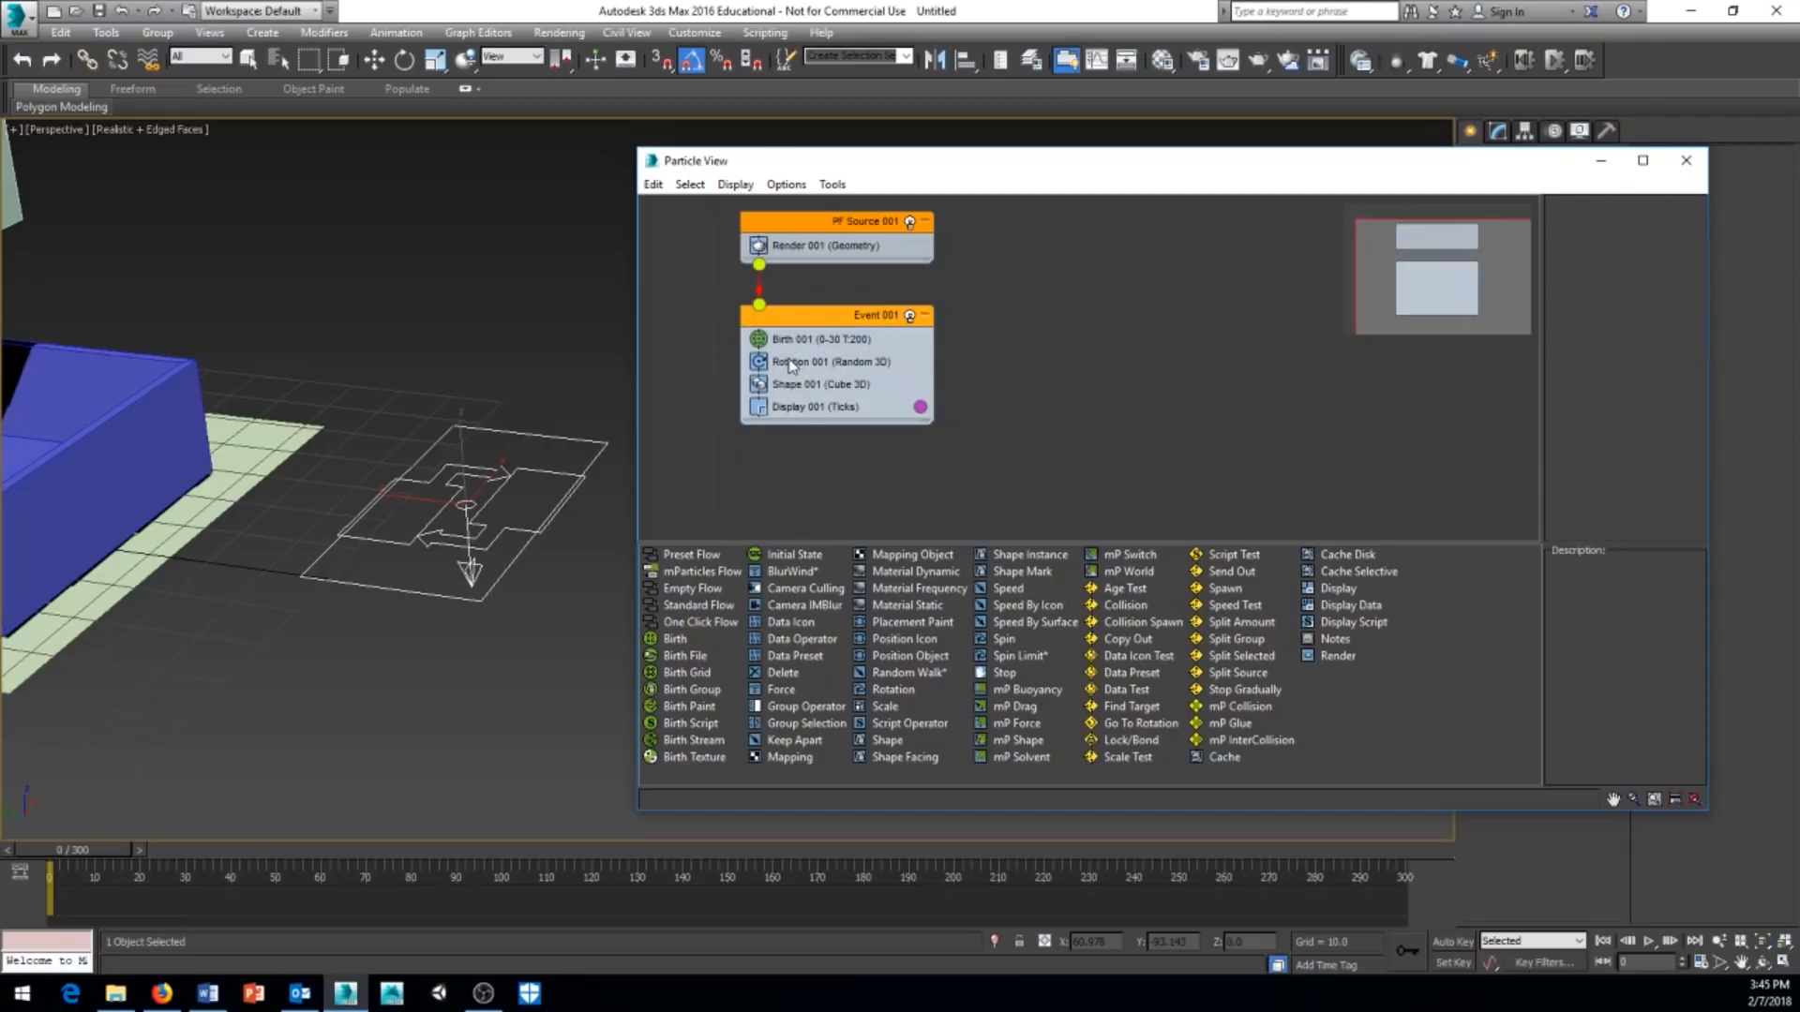
pyautogui.click(791, 364)
pyautogui.press('Delete')
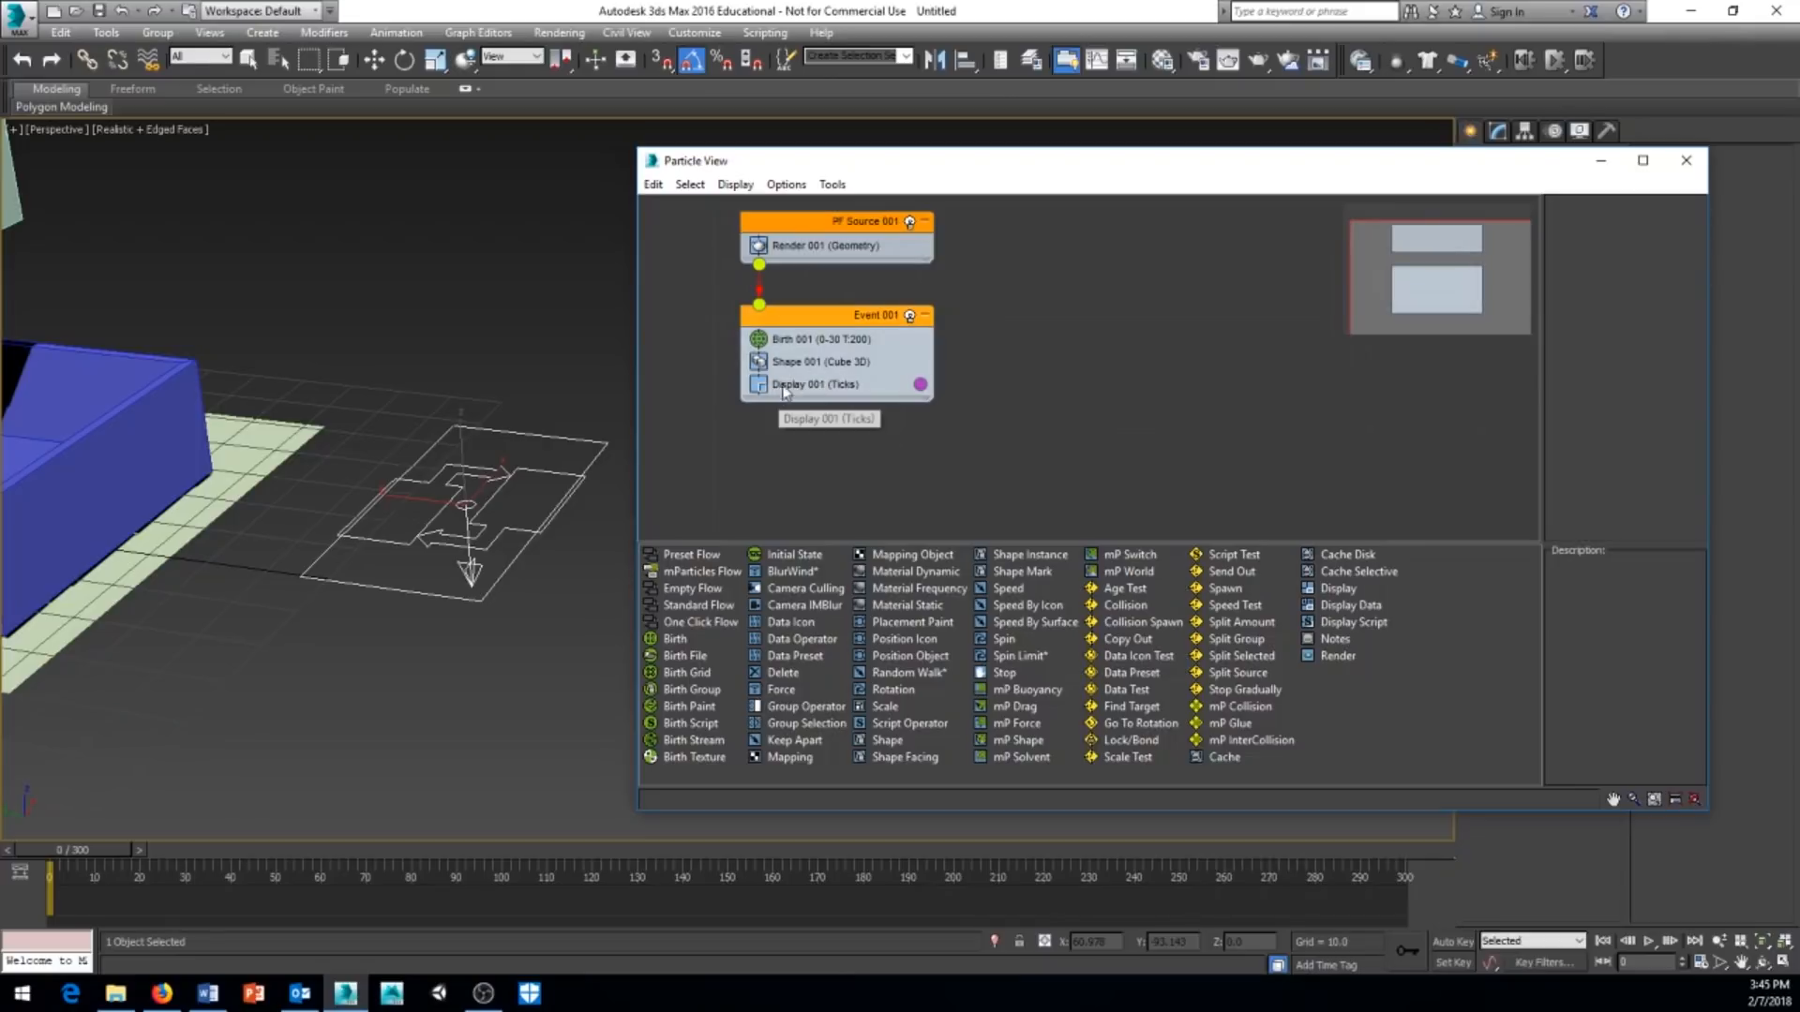
# Insert a Position Object operator between the Birth and Shape operators in Event 001.
pyautogui.click(332, 430)
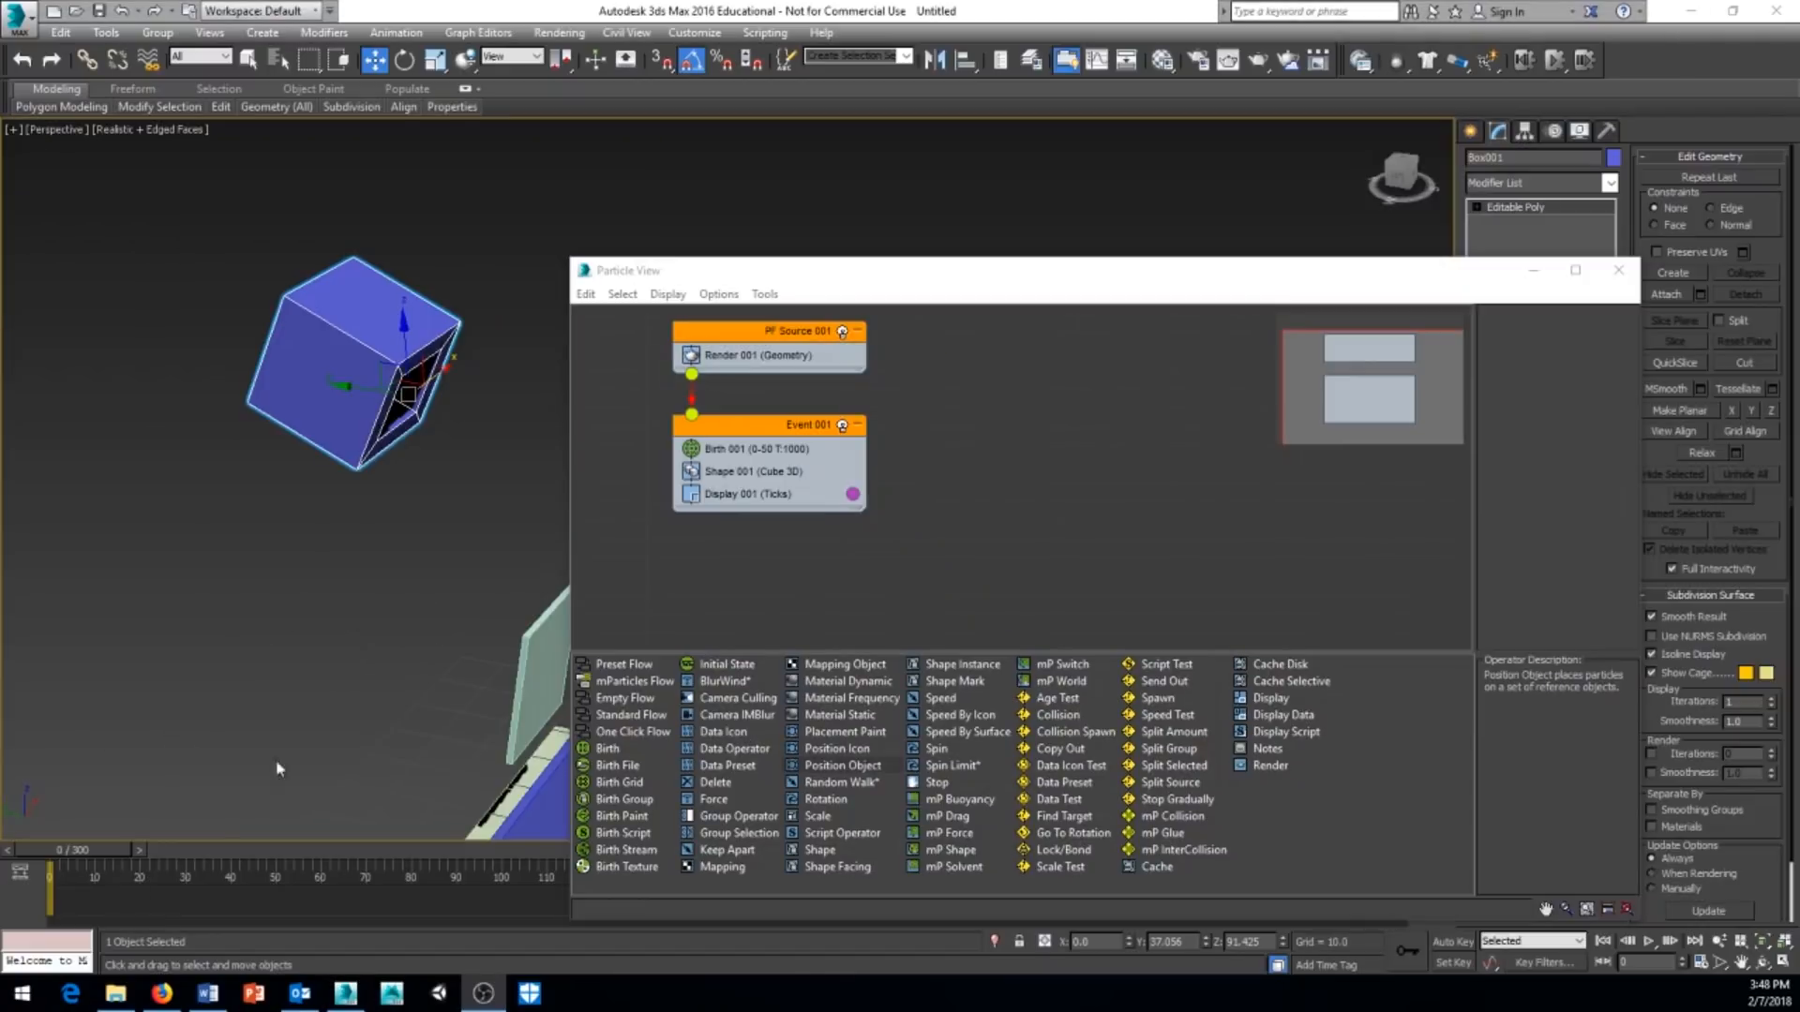
pyautogui.moveTo(328, 685); pyautogui.dragTo(311, 681, button='middle')
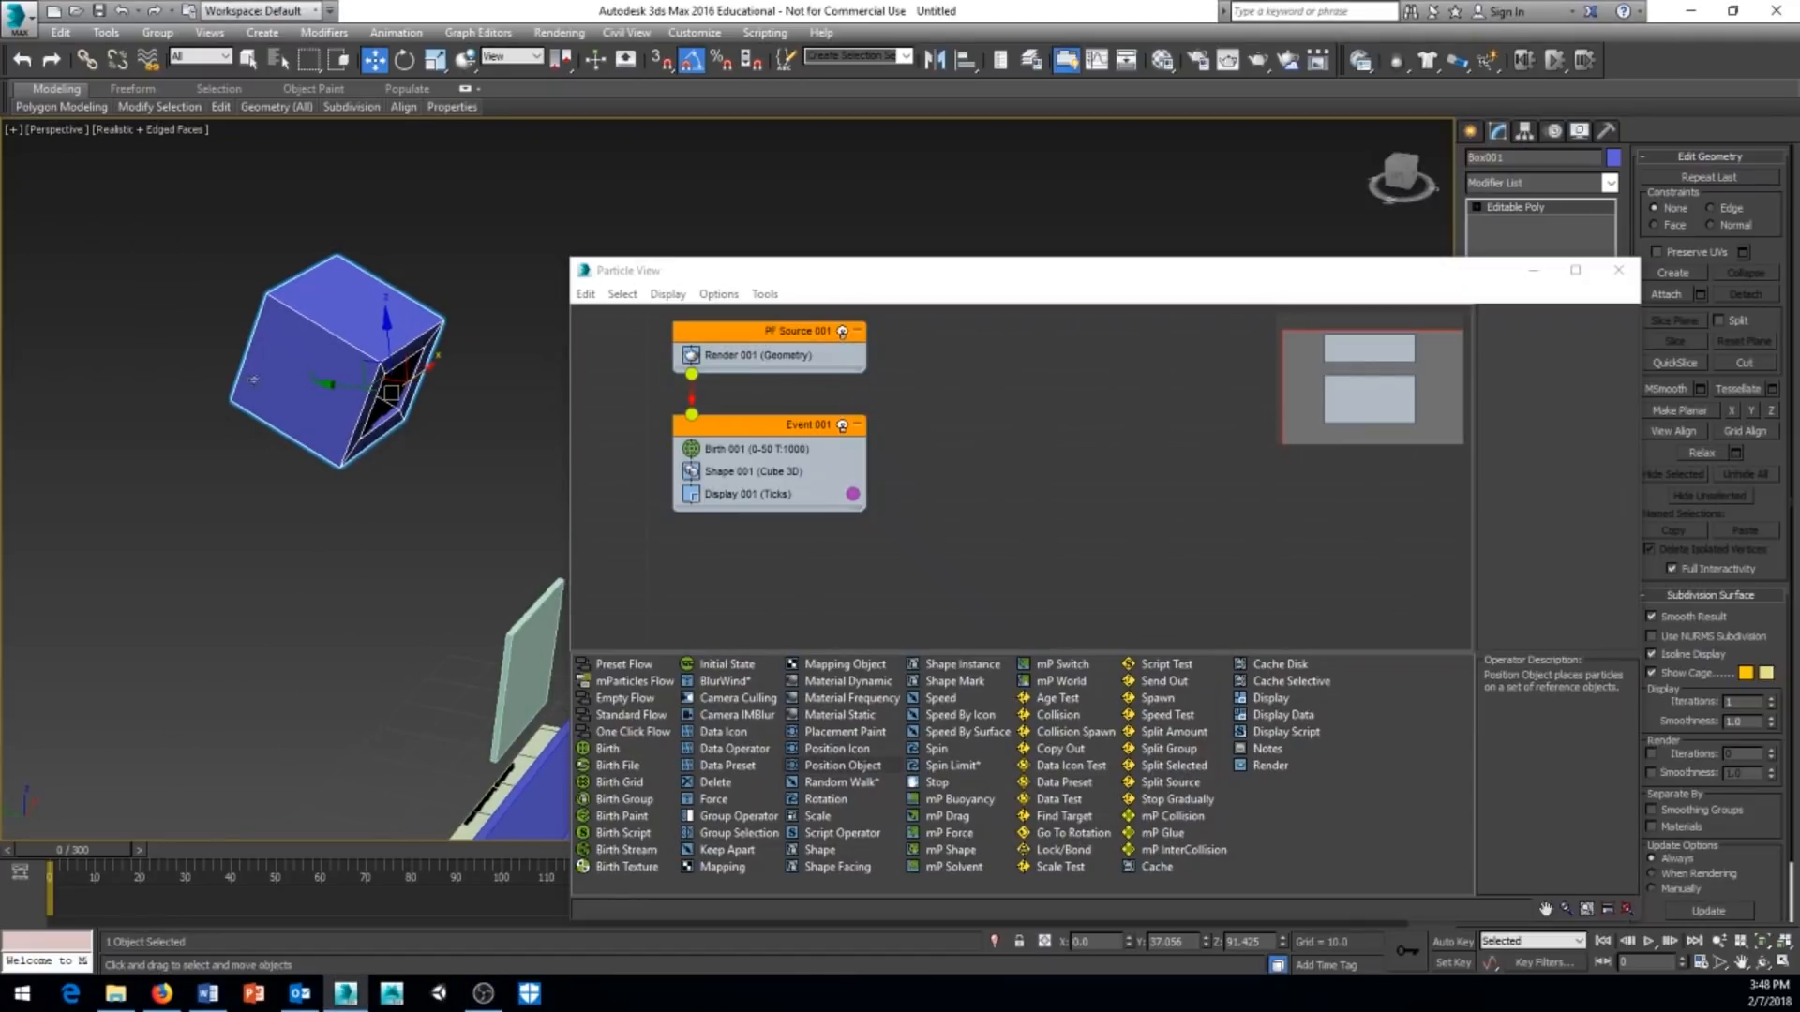
pyautogui.moveTo(254, 380); pyautogui.dragTo(157, 498, button='middle')
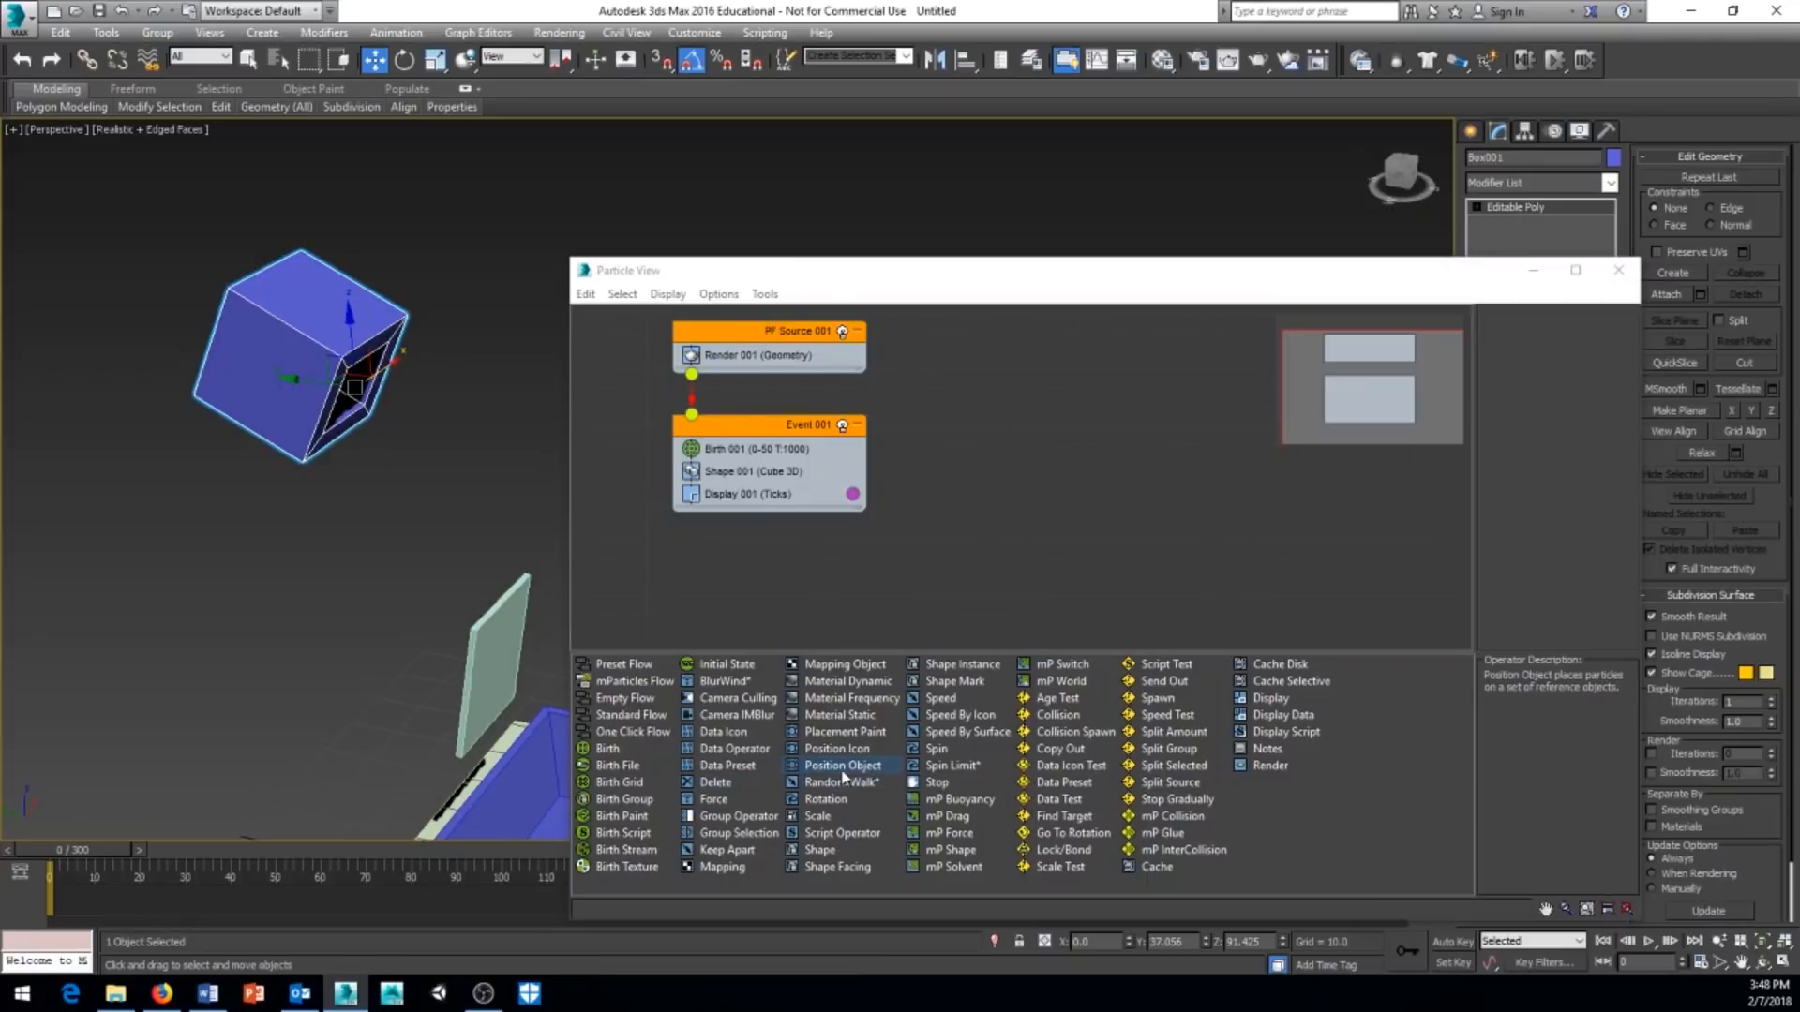
pyautogui.moveTo(834, 770); pyautogui.dragTo(779, 471)
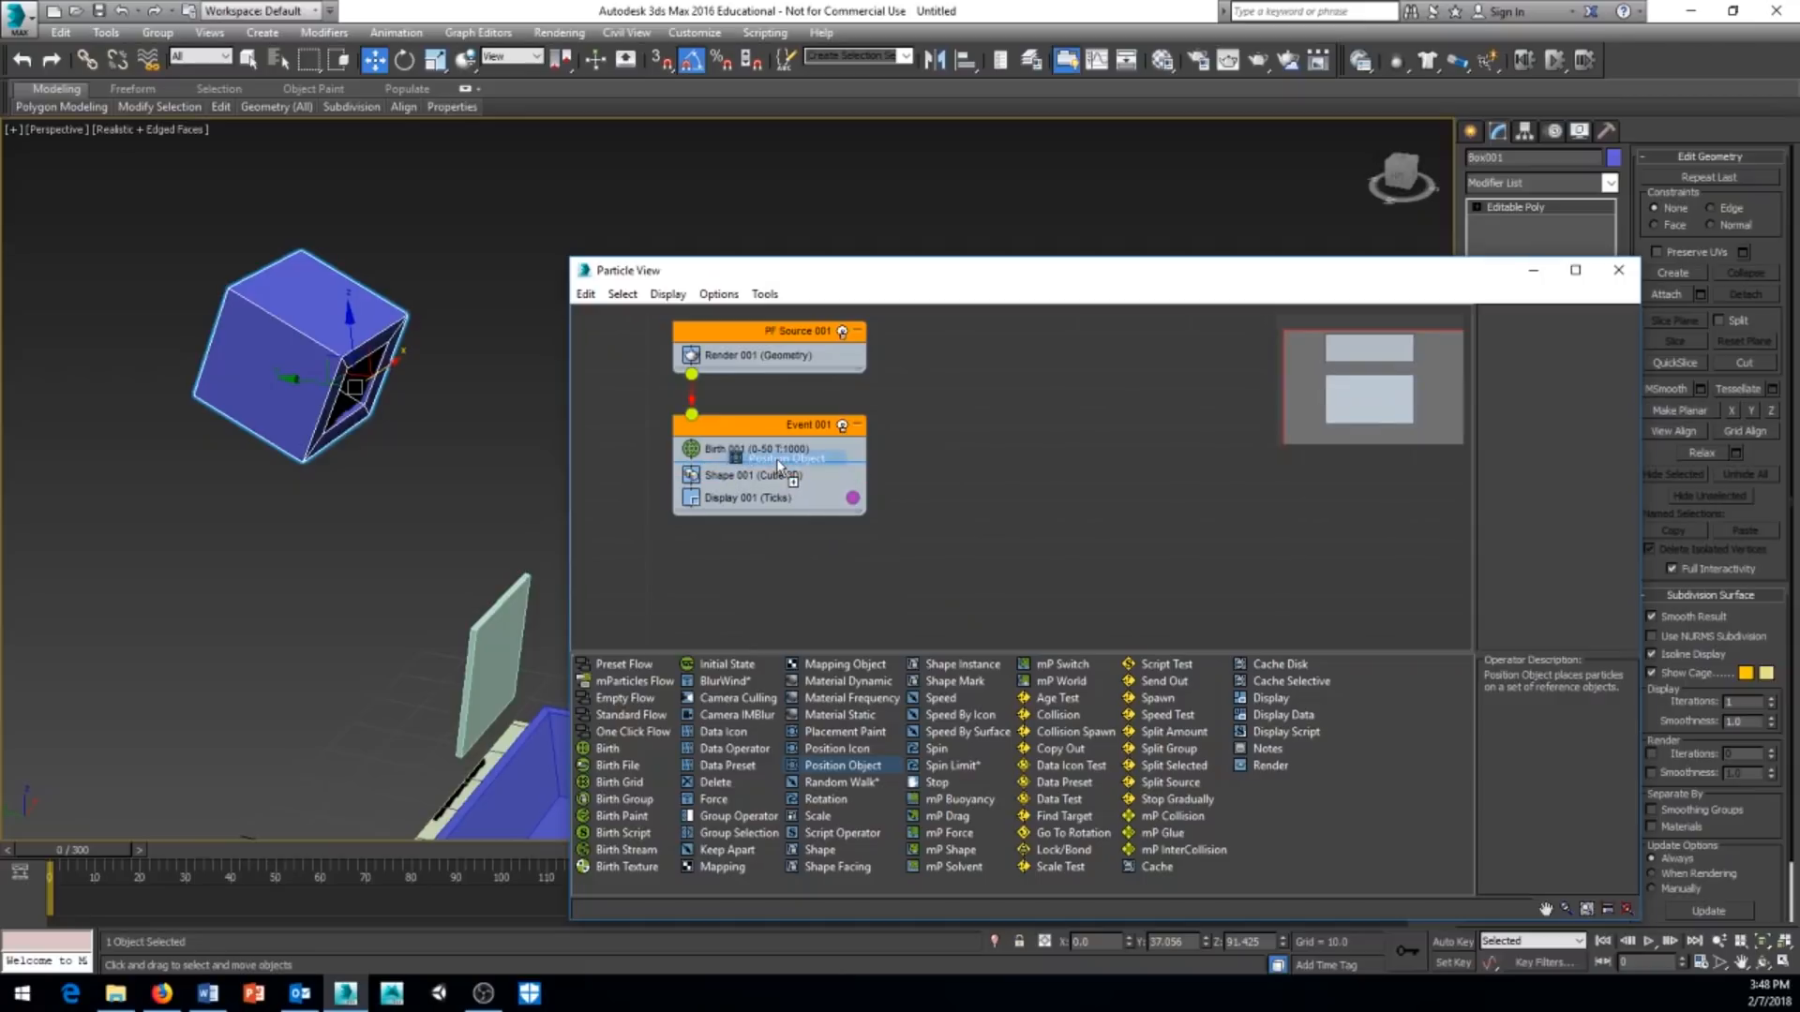
pyautogui.rightClick(736, 433)
pyautogui.moveTo(777, 443)
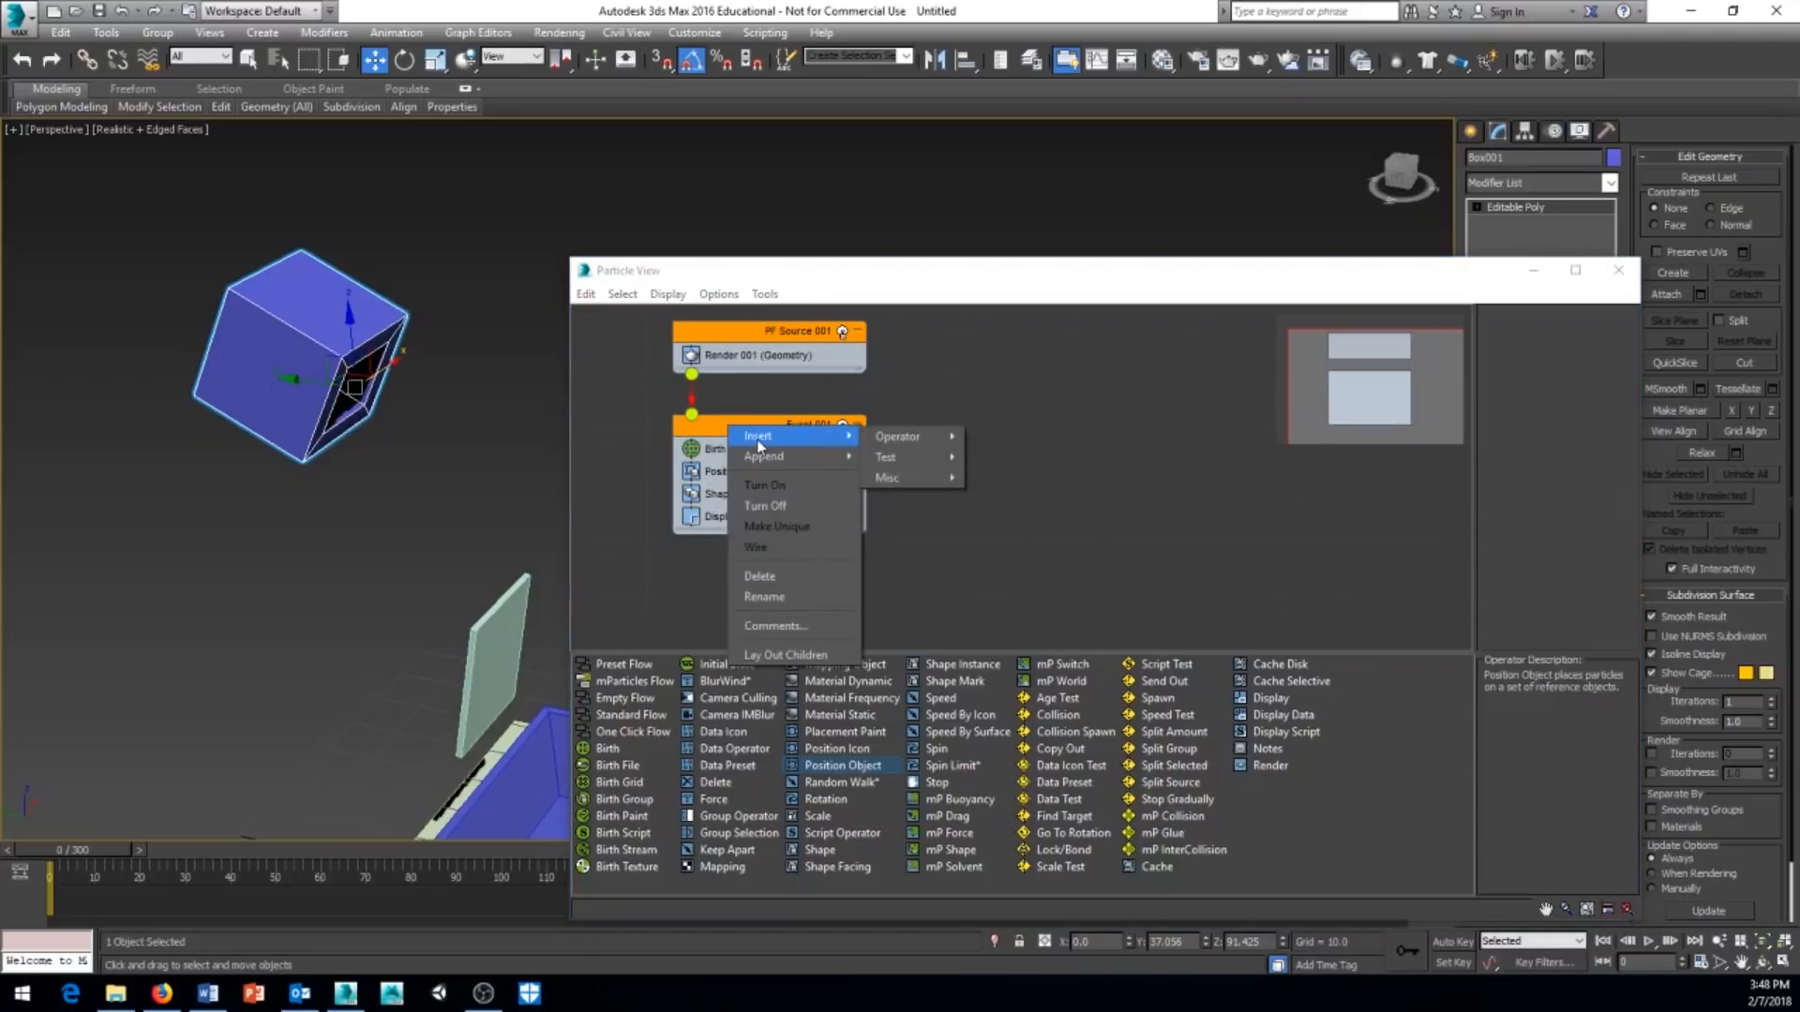
pyautogui.click(635, 453)
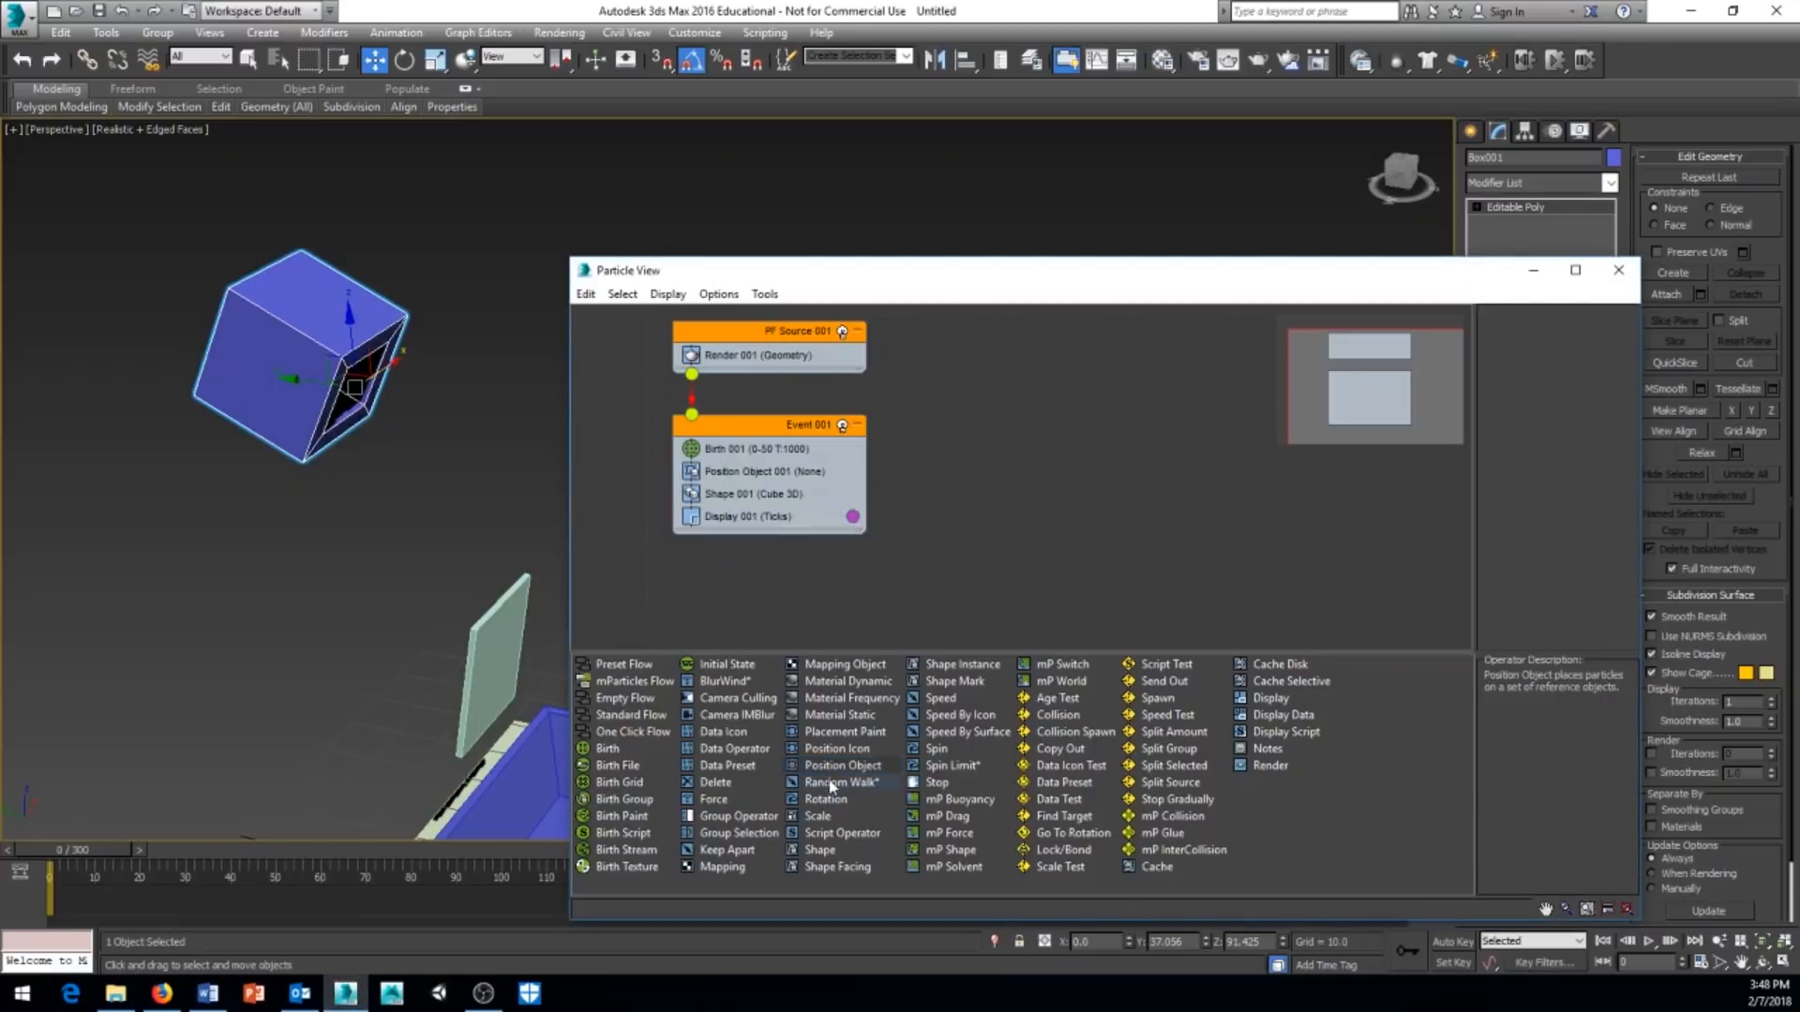
# Add the tilted box Box001 as the emitter object of the Position Object operator.
pyautogui.click(734, 478)
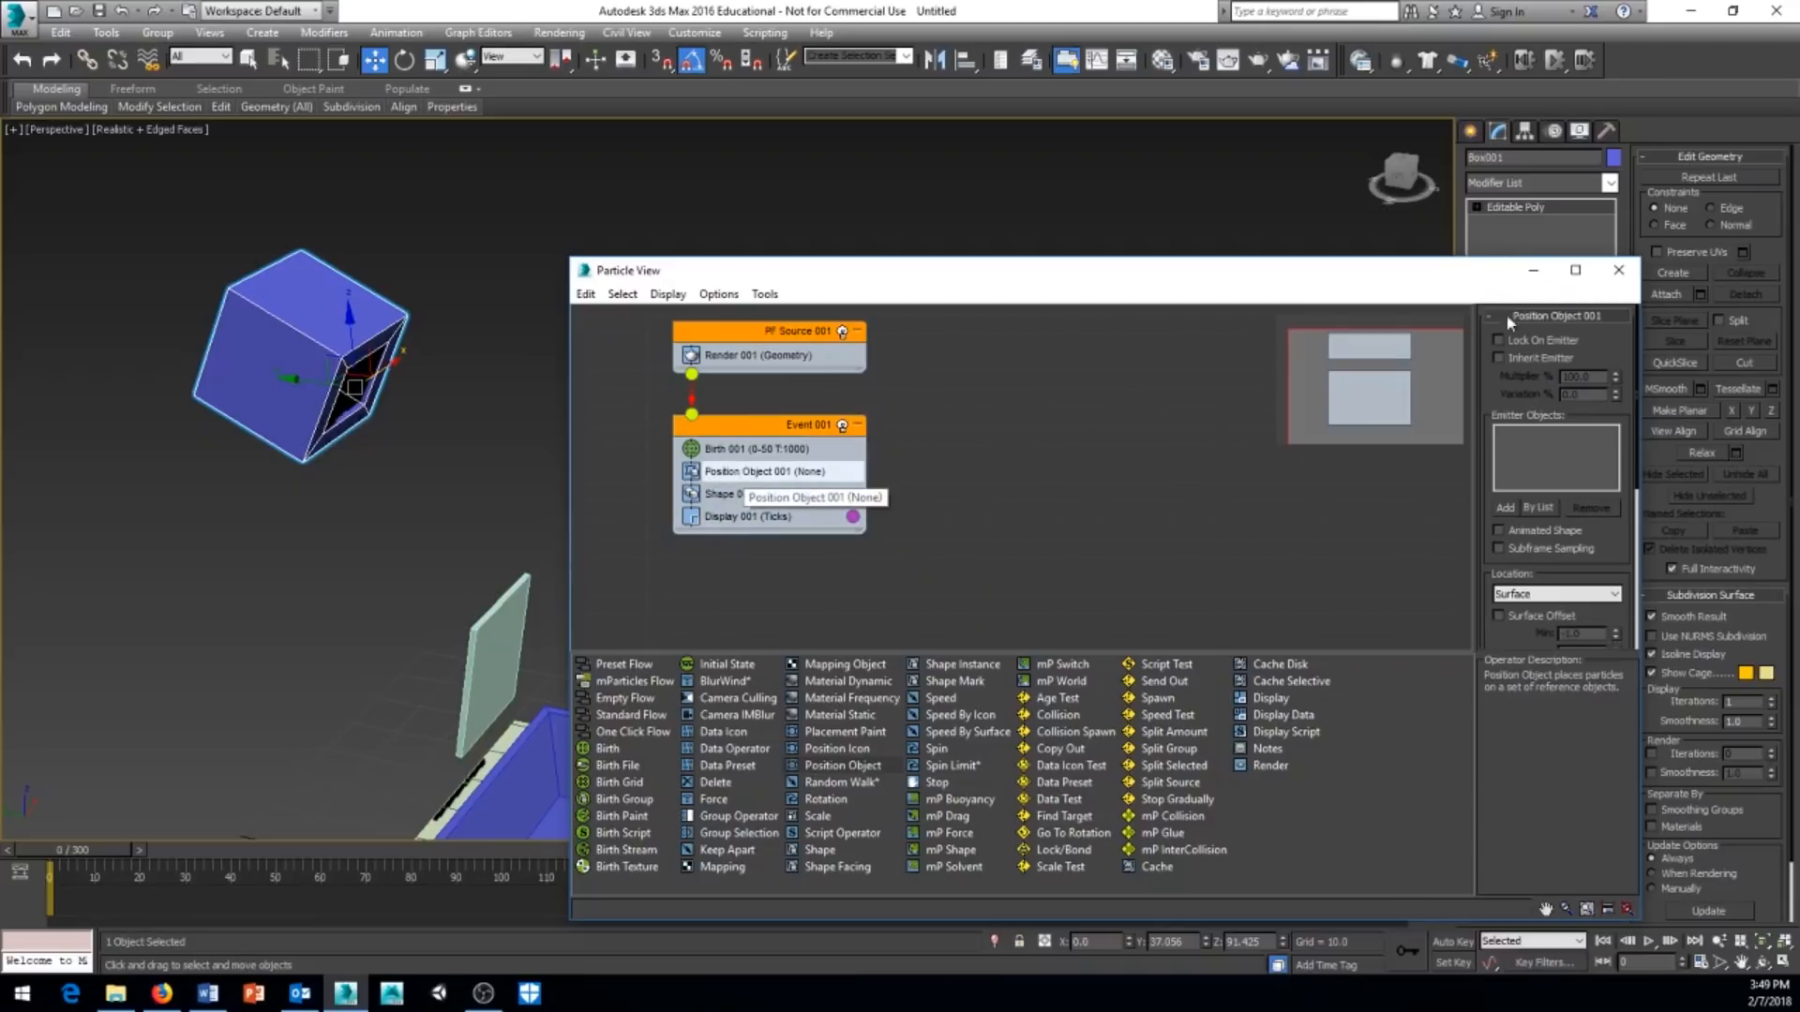
pyautogui.moveTo(1434, 285); pyautogui.dragTo(1359, 223)
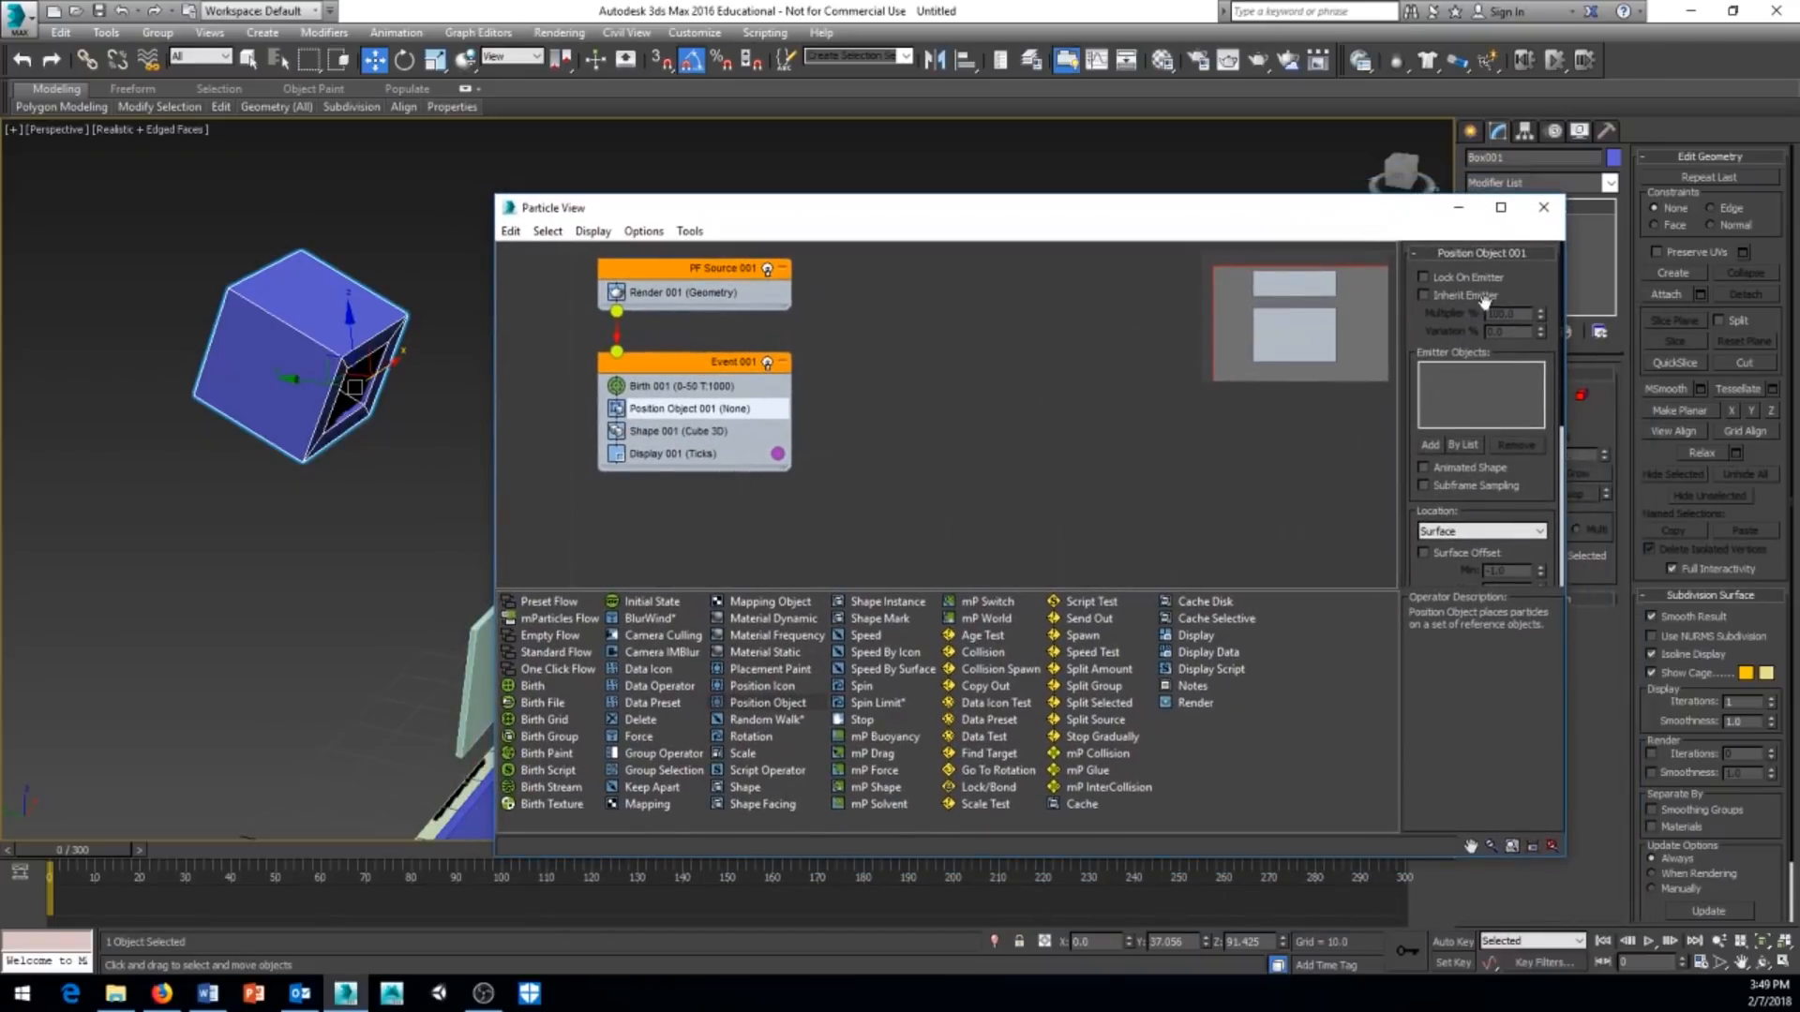
pyautogui.click(1430, 446)
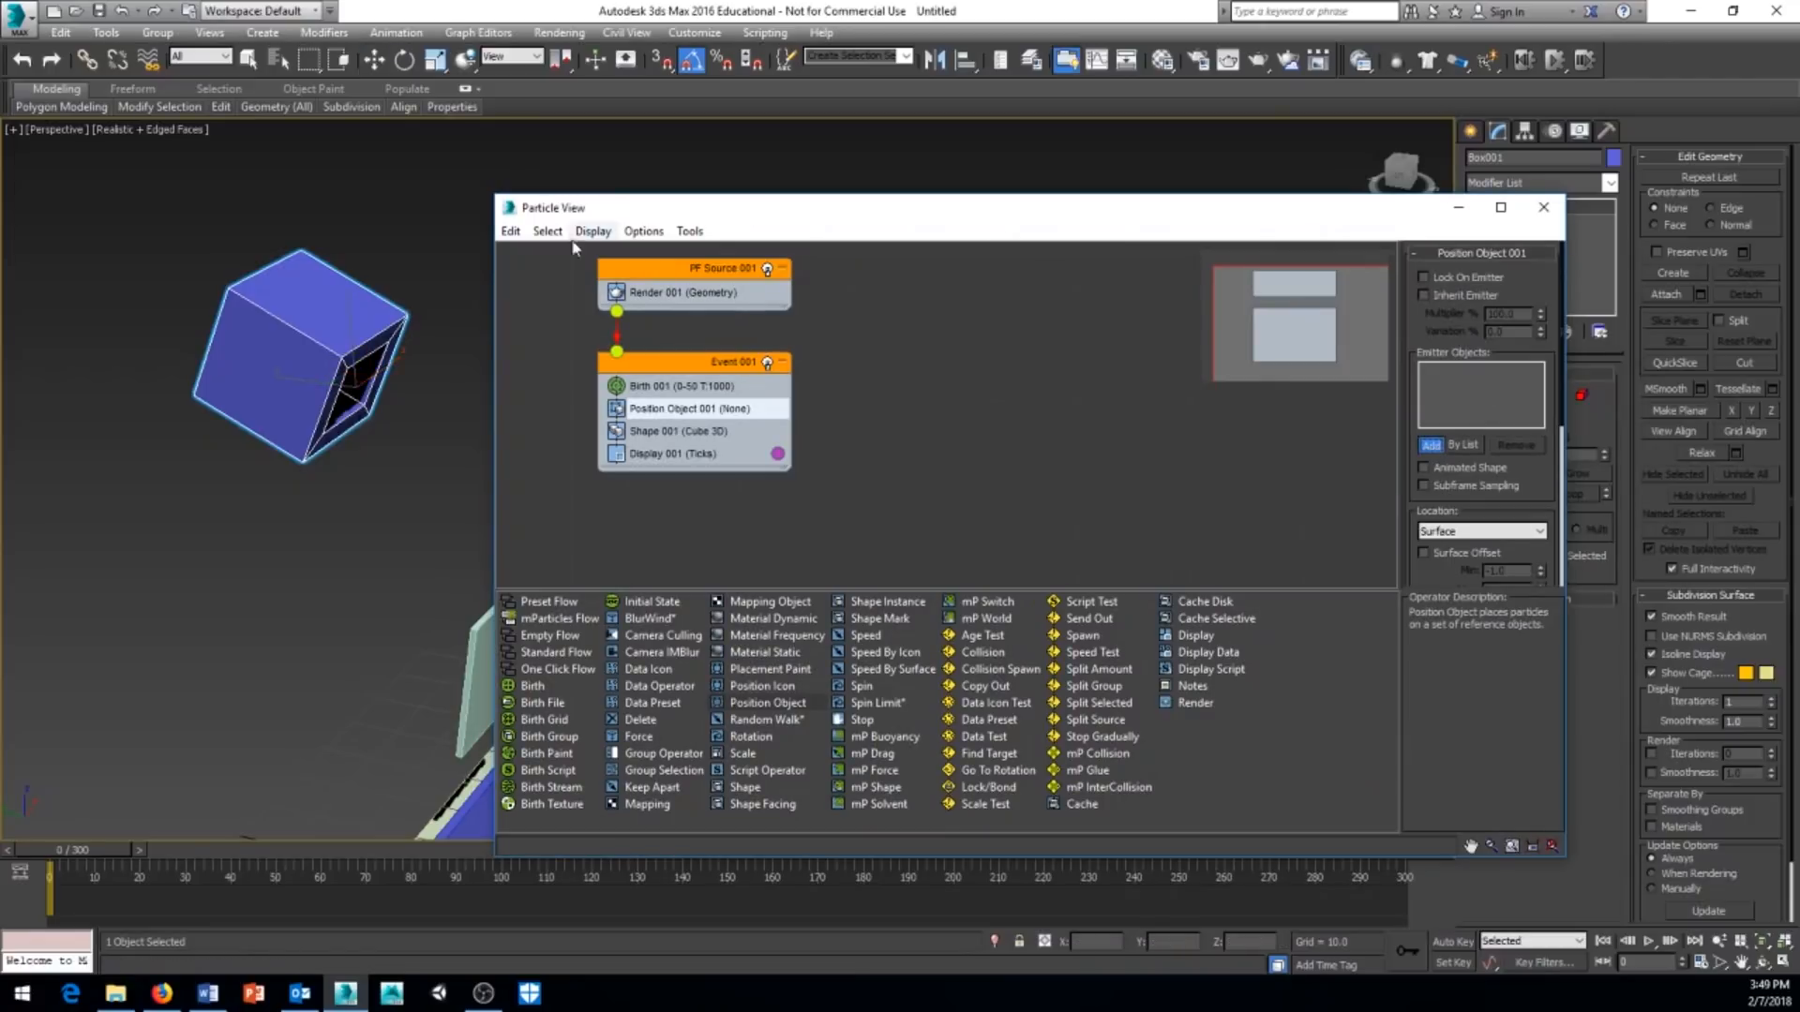
pyautogui.click(317, 340)
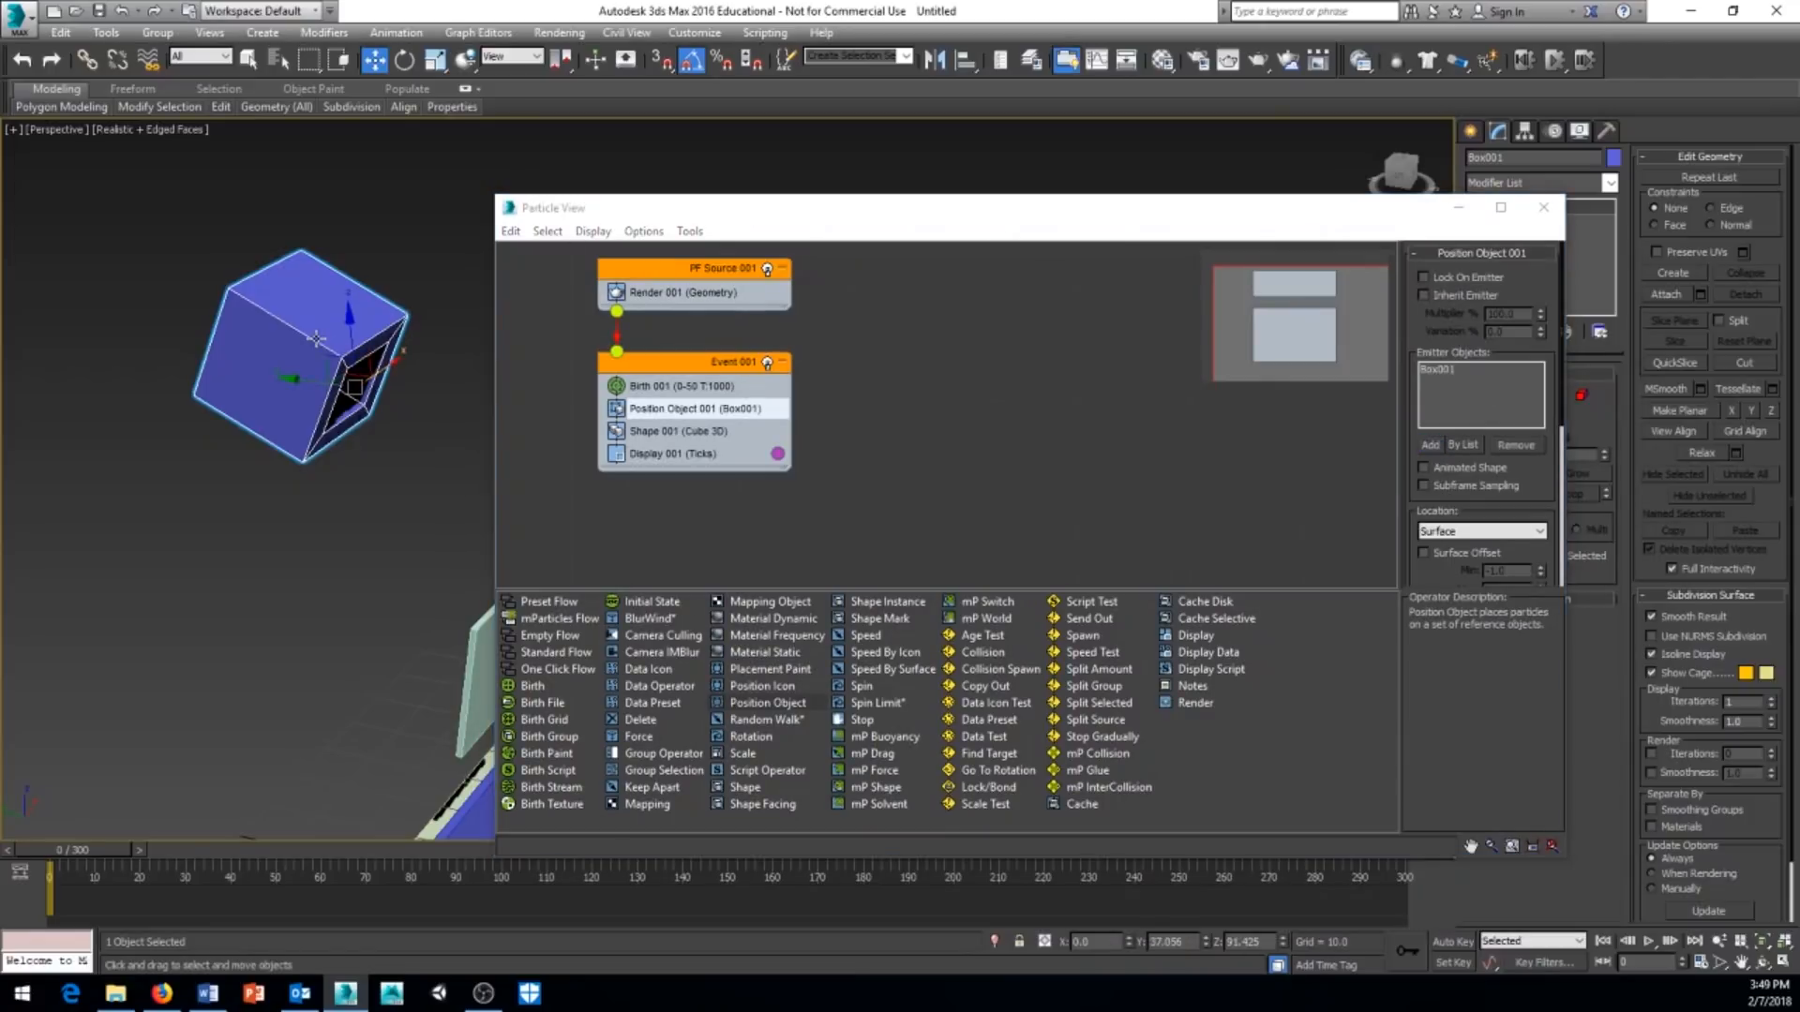
pyautogui.click(1463, 445)
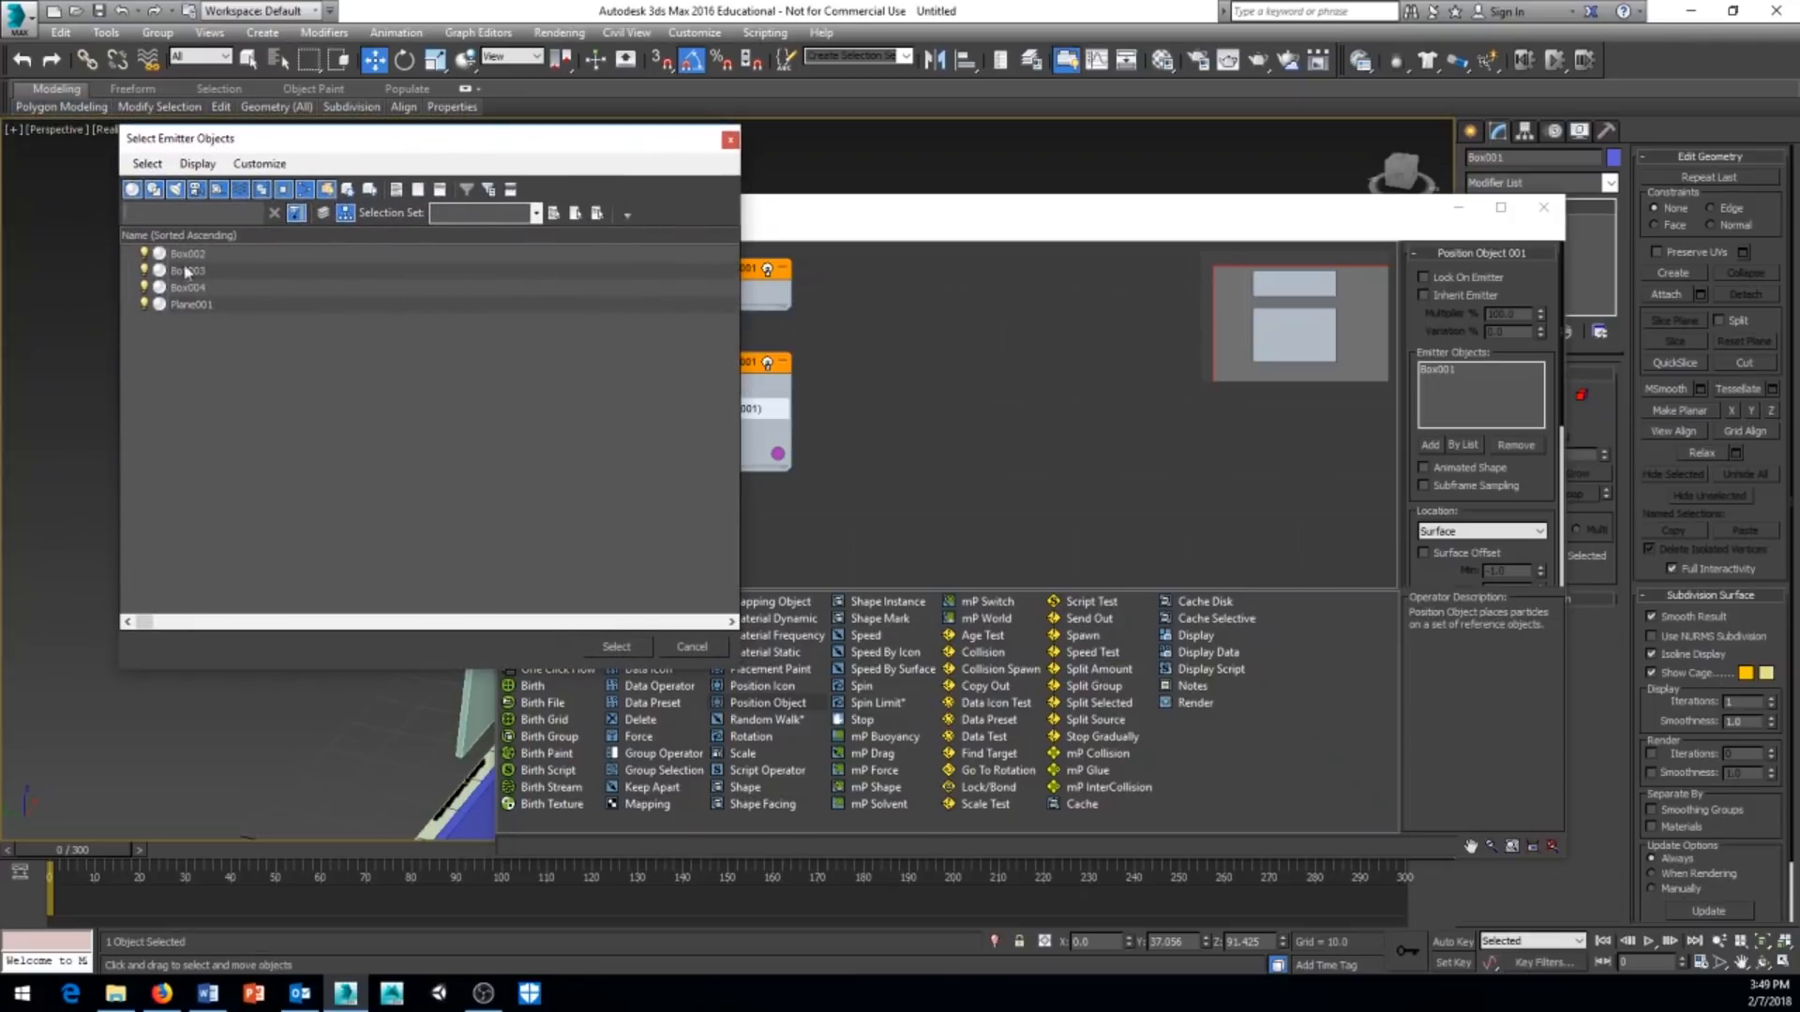
pyautogui.click(730, 140)
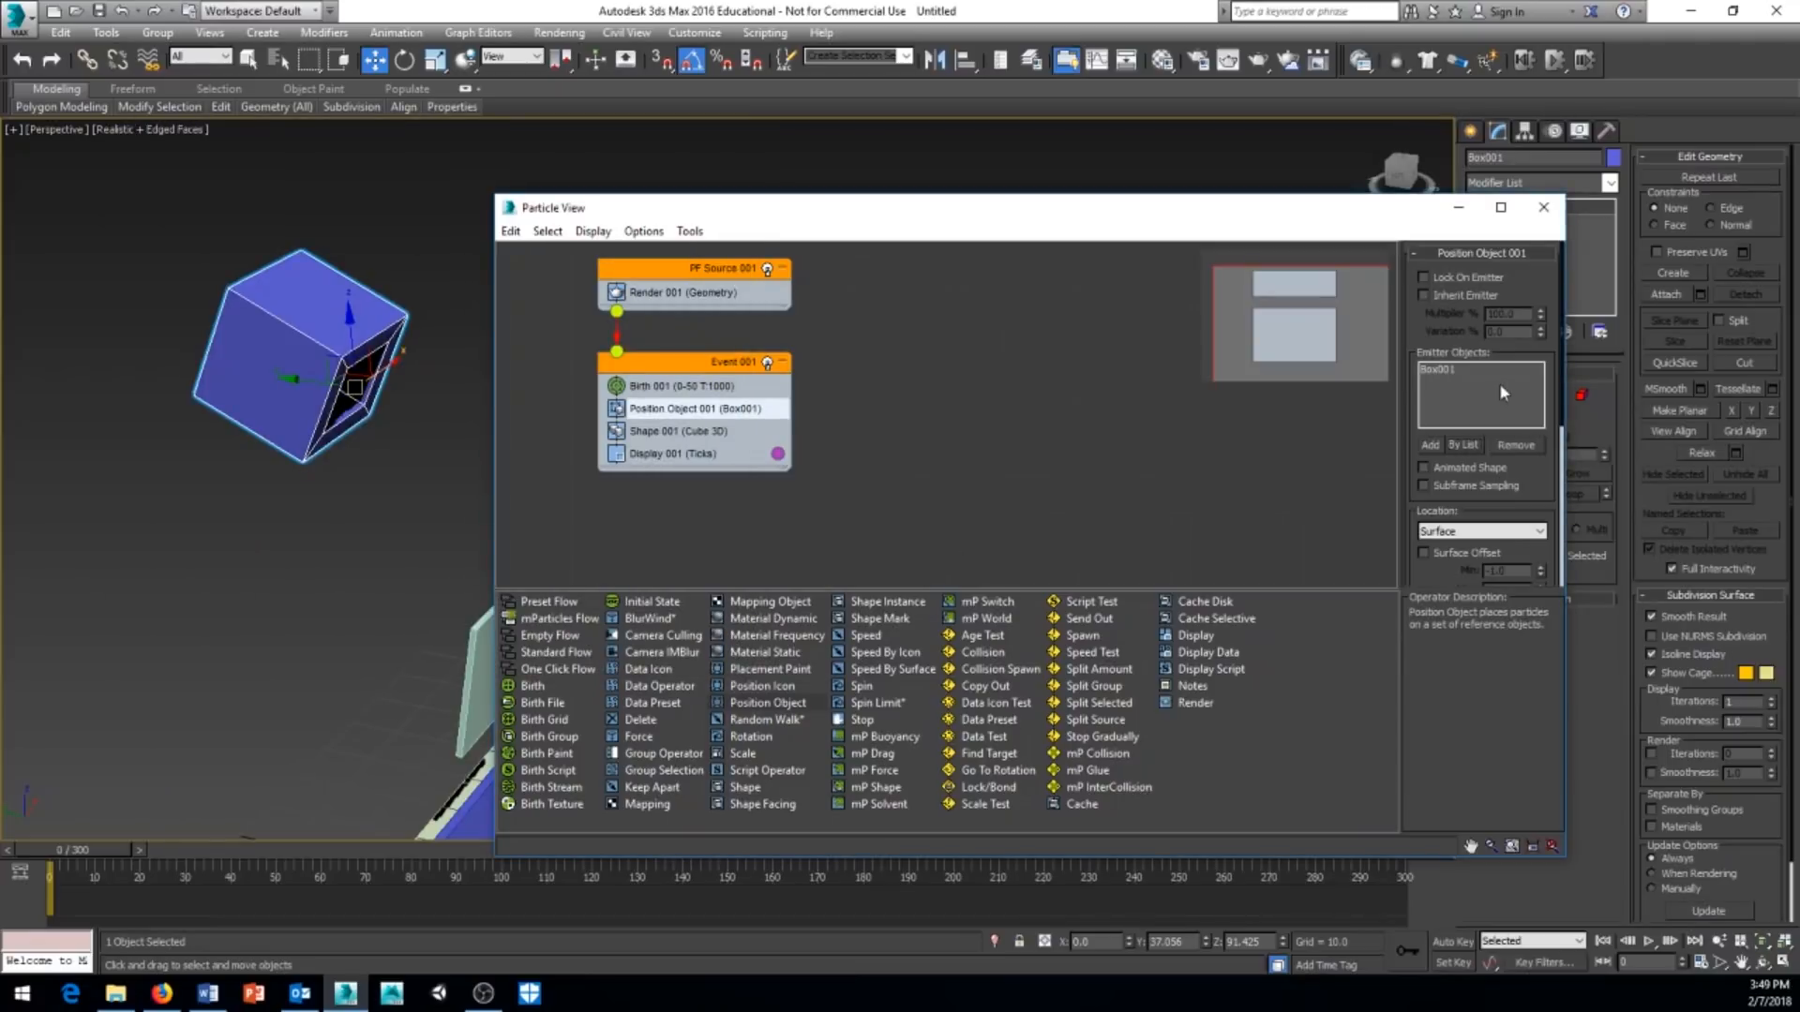
# Scrub the first frames of the timeline to check where particles appear on the tilted box.
pyautogui.keyDown('alt'); pyautogui.moveTo(359, 558); pyautogui.dragTo(240, 783, button='middle'); pyautogui.keyUp('alt')
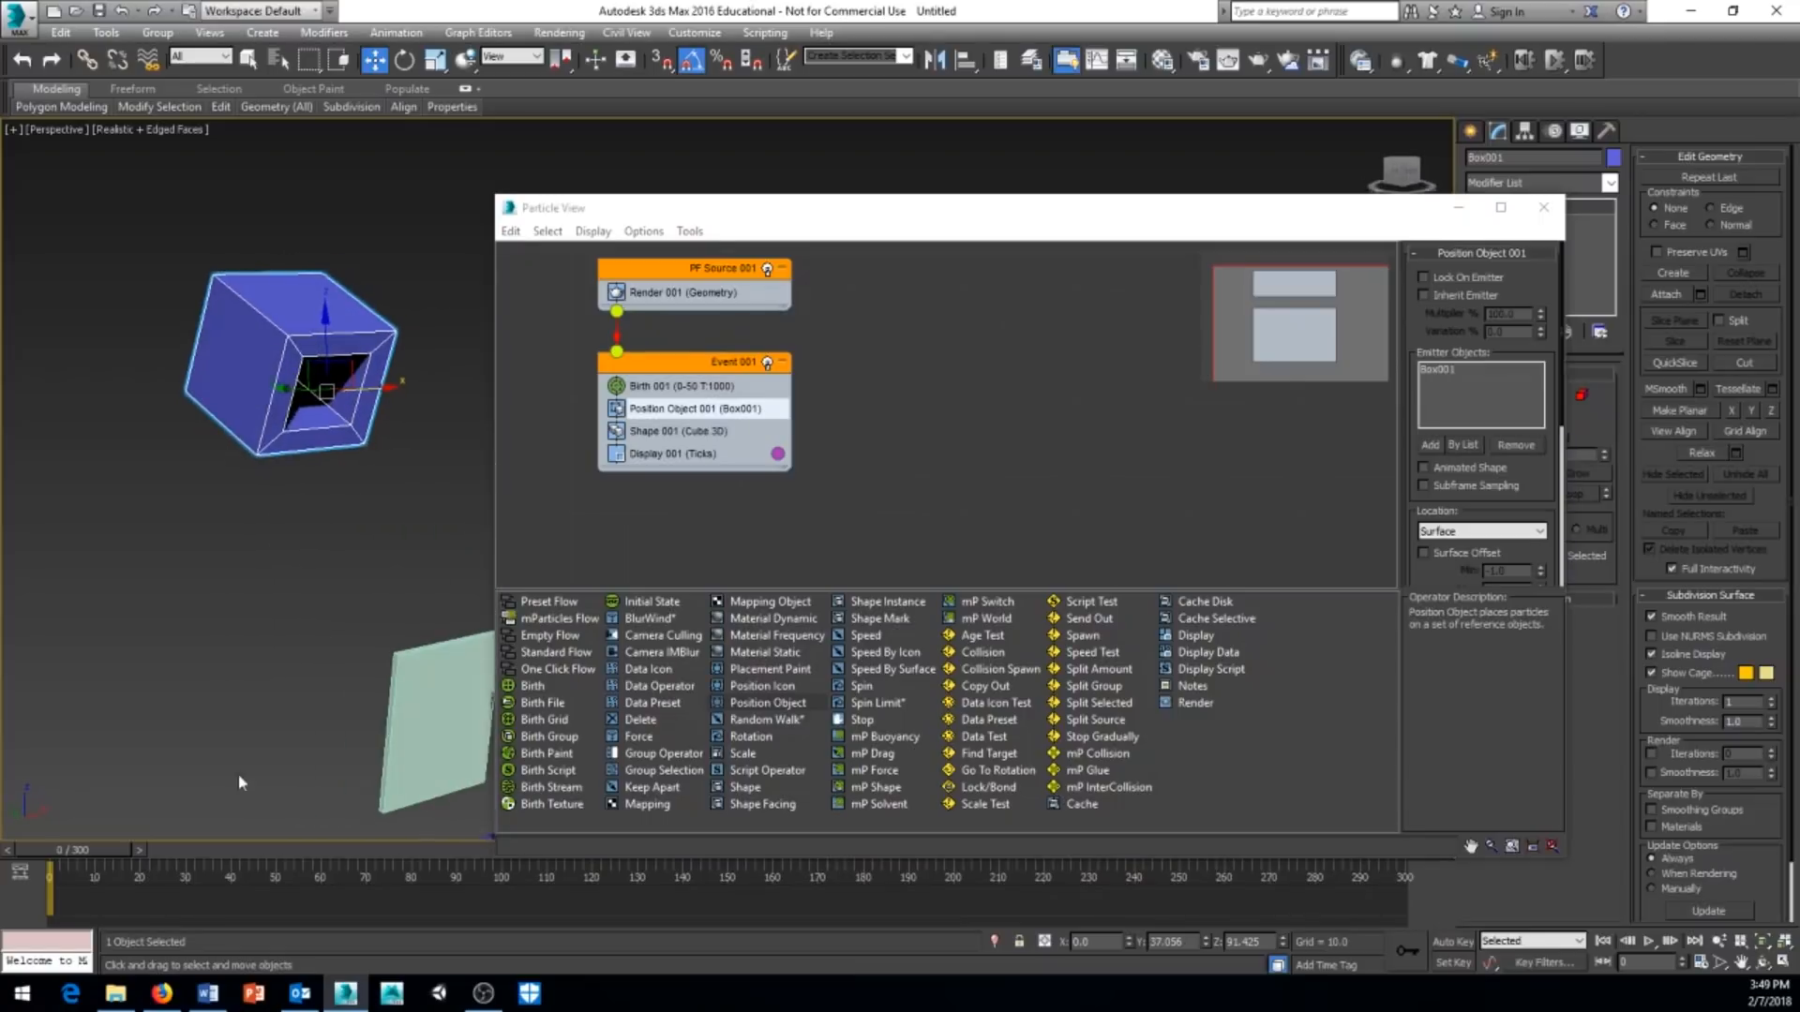
pyautogui.moveTo(101, 853); pyautogui.dragTo(31, 853)
pyautogui.press('w')
# Set the emission location of Position Object 001 to Selected Faces.
pyautogui.scroll(-4, 1406, 504)
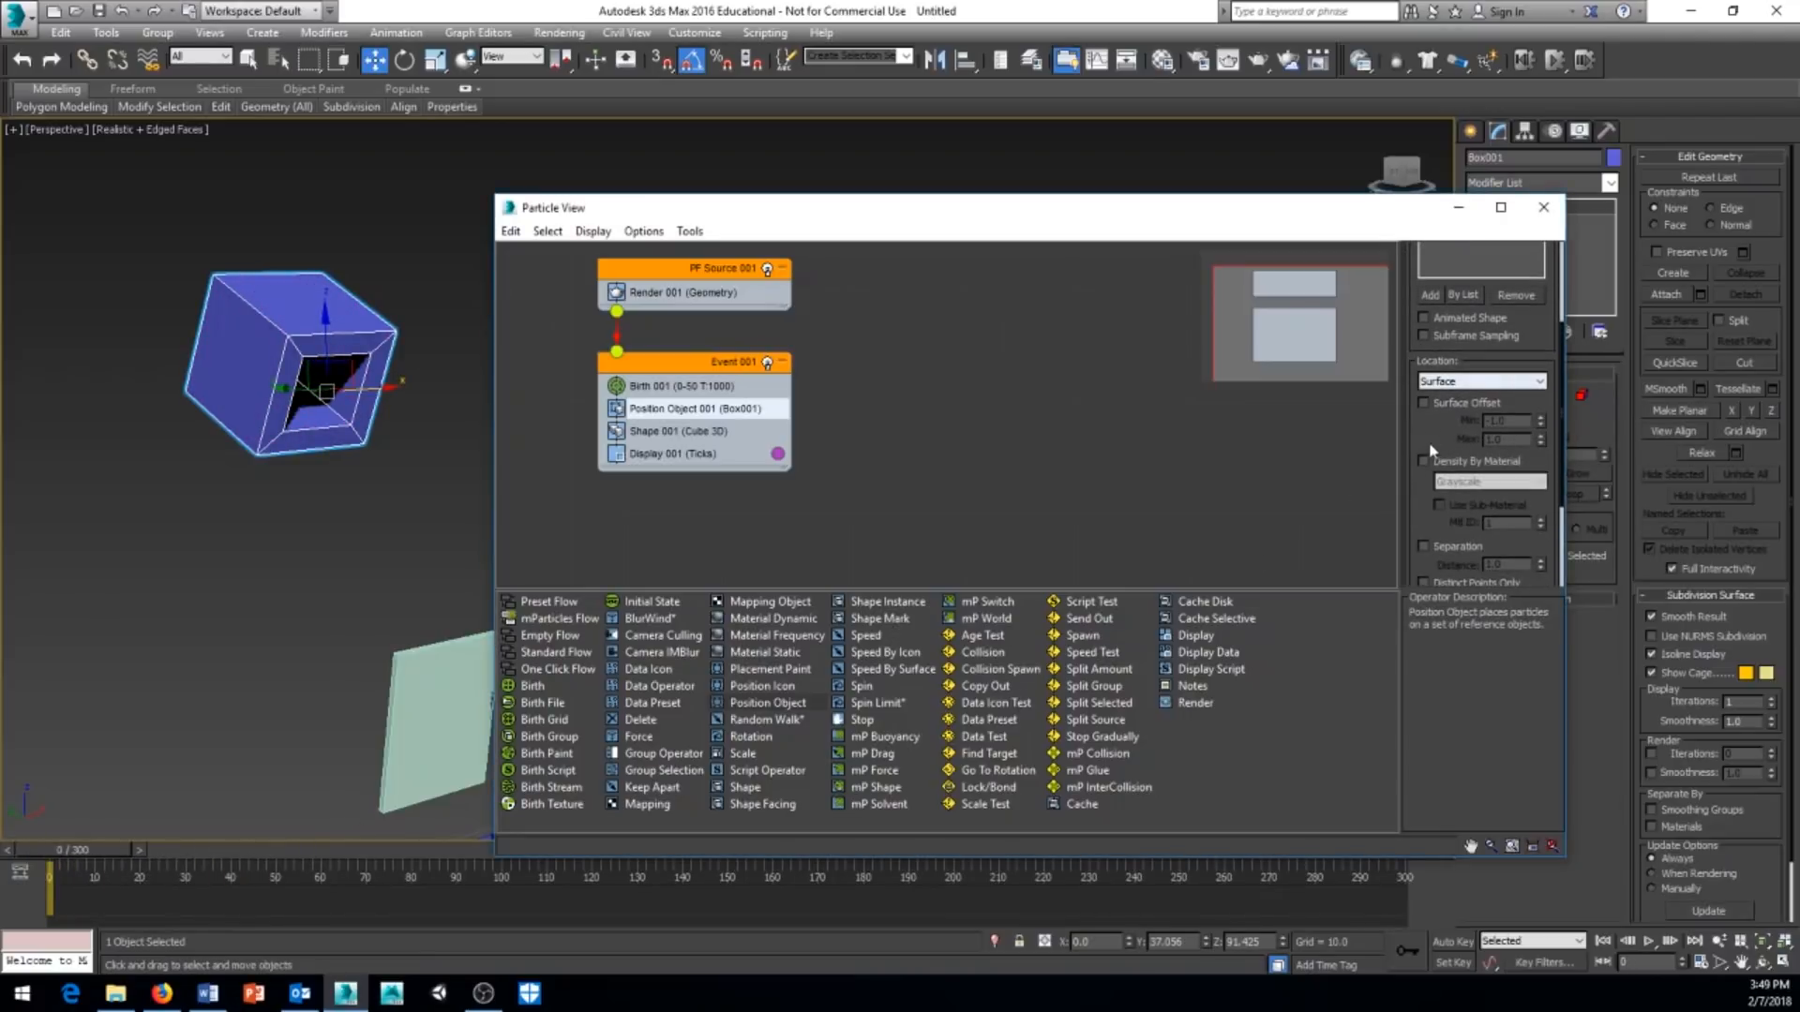
pyautogui.moveTo(1416, 446); pyautogui.dragTo(1420, 366)
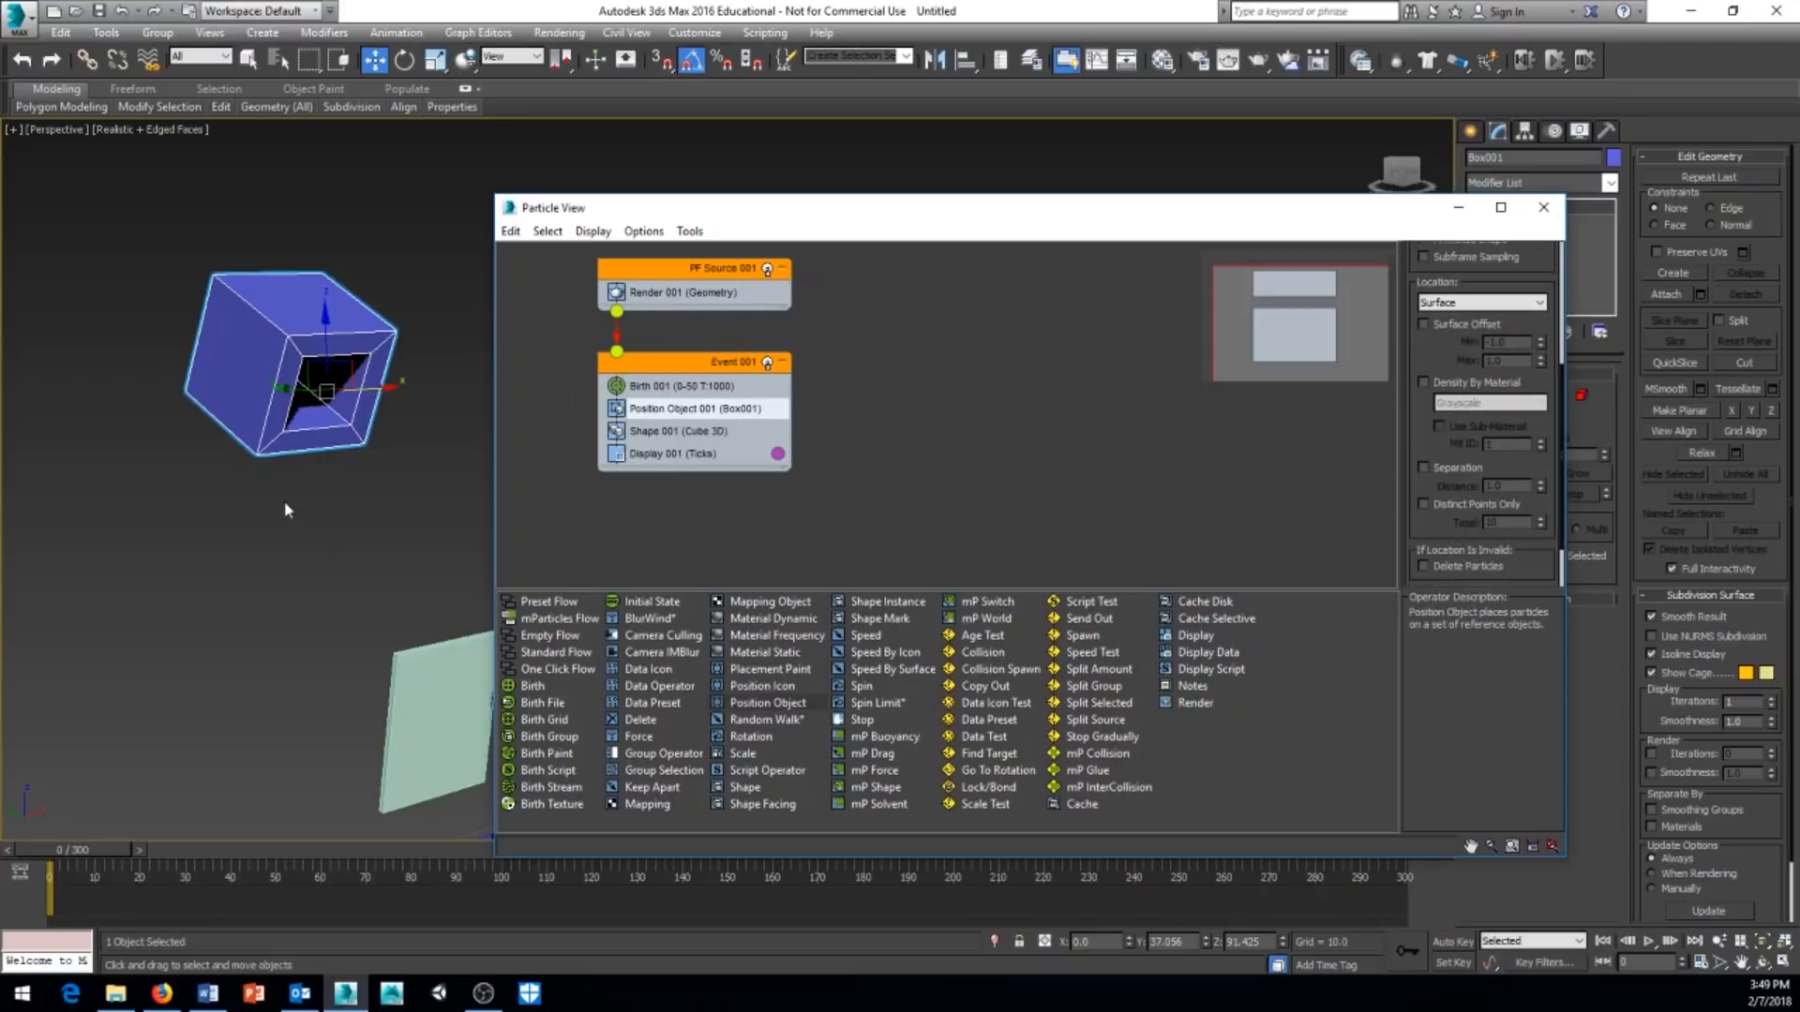
pyautogui.moveTo(284, 506)
pyautogui.keyDown('alt'); pyautogui.mouseDown(button='middle')
pyautogui.moveTo(330, 553)
pyautogui.moveTo(287, 520)
pyautogui.mouseUp(button='middle'); pyautogui.keyUp('alt')
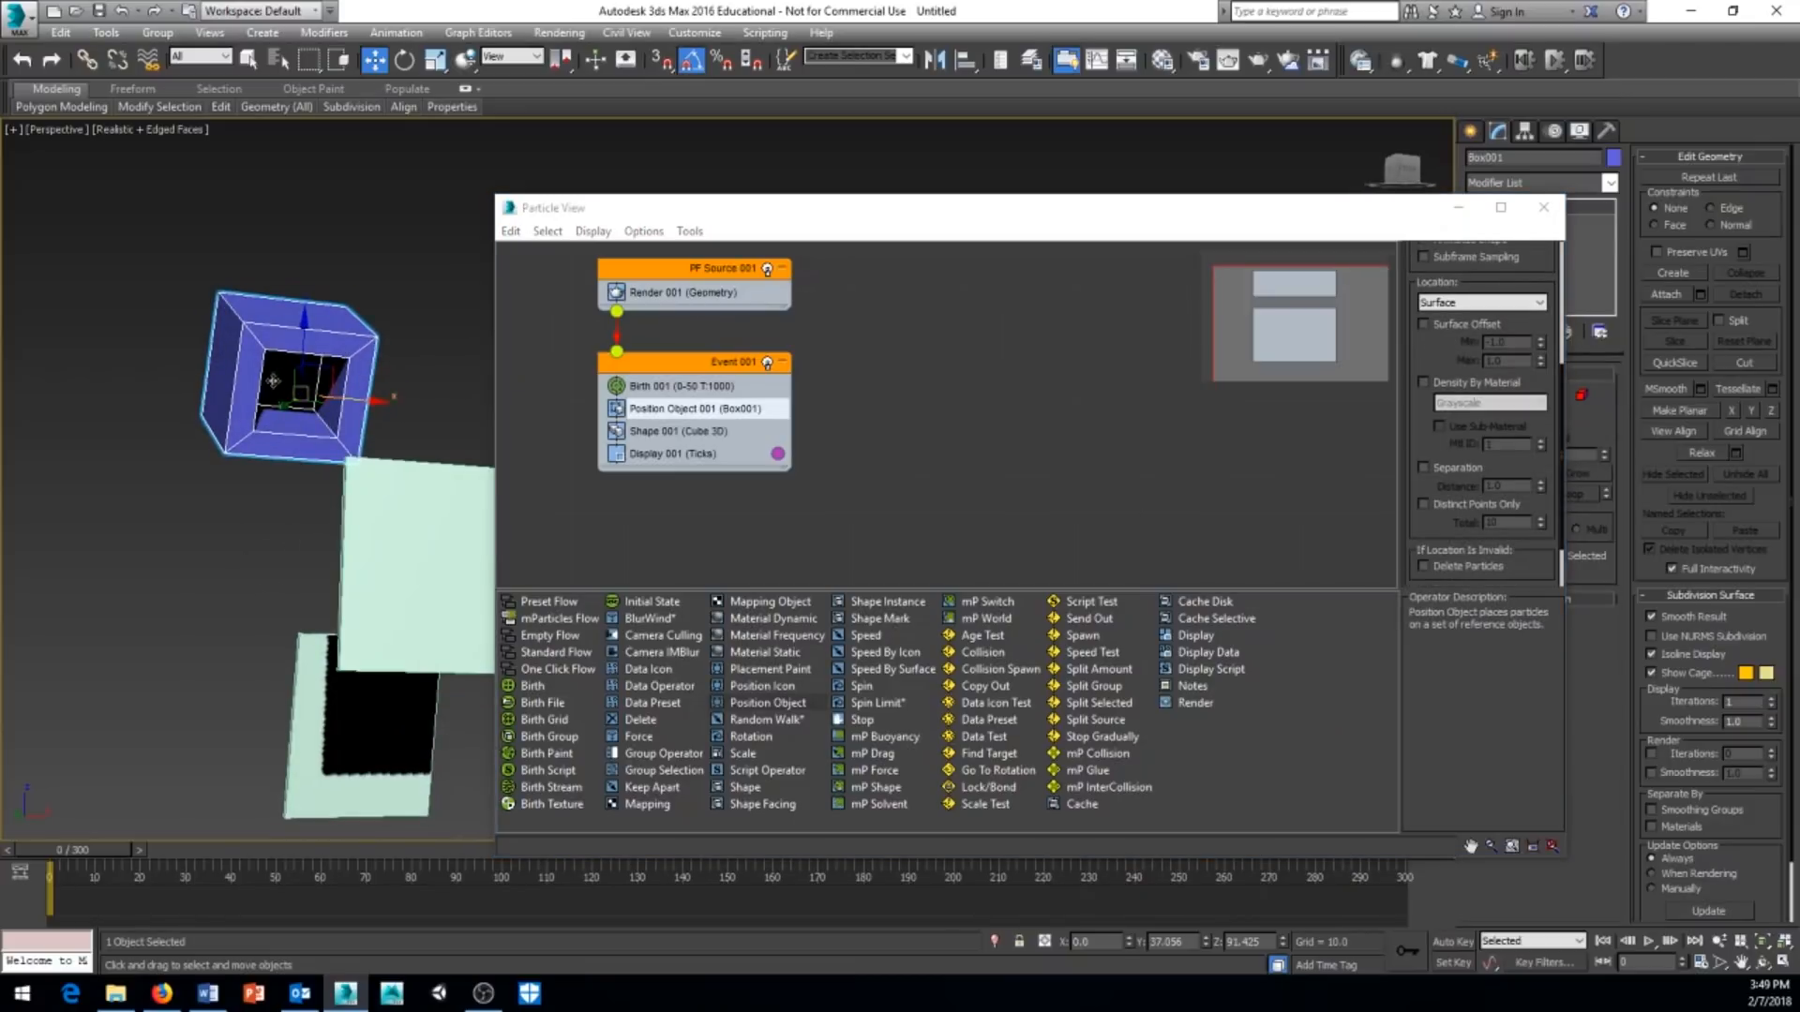
pyautogui.keyDown('alt'); pyautogui.moveTo(273, 380); pyautogui.dragTo(233, 550, button='middle'); pyautogui.keyUp('alt')
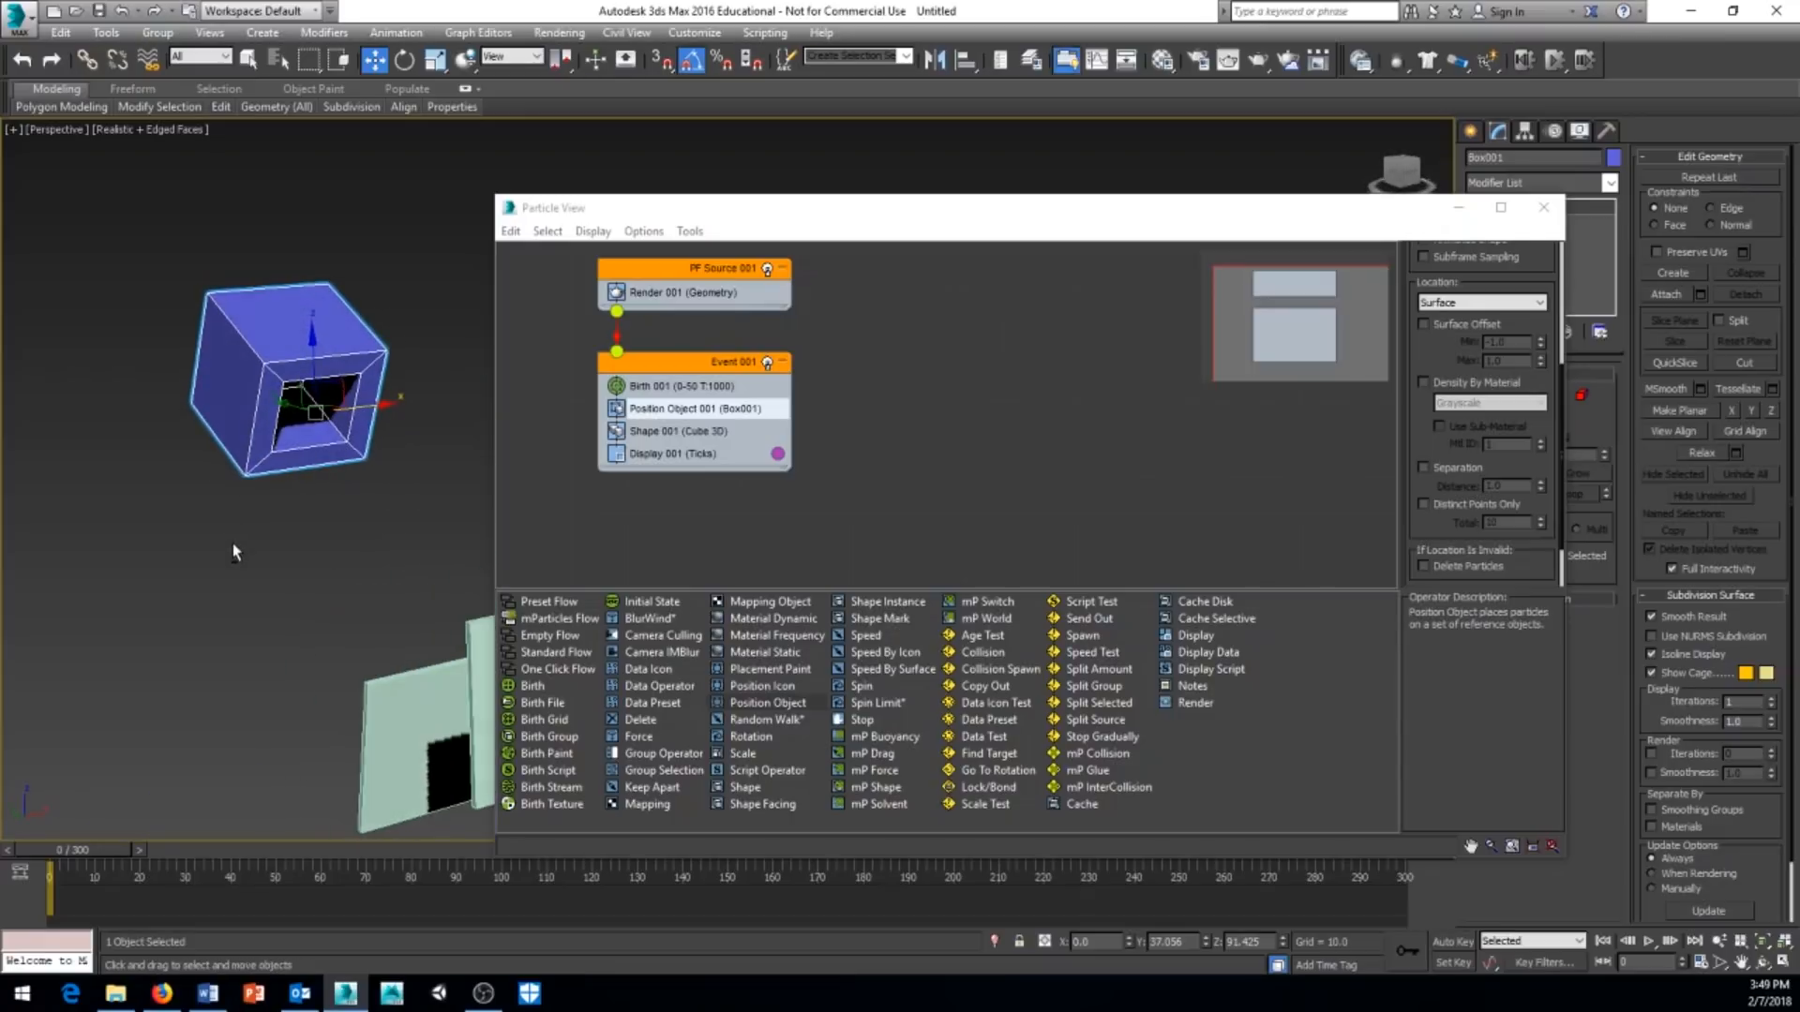
pyautogui.moveTo(1421, 429); pyautogui.dragTo(1450, 484)
pyautogui.click(1423, 410)
pyautogui.moveTo(1426, 413); pyautogui.dragTo(1431, 298)
pyautogui.click(1424, 310)
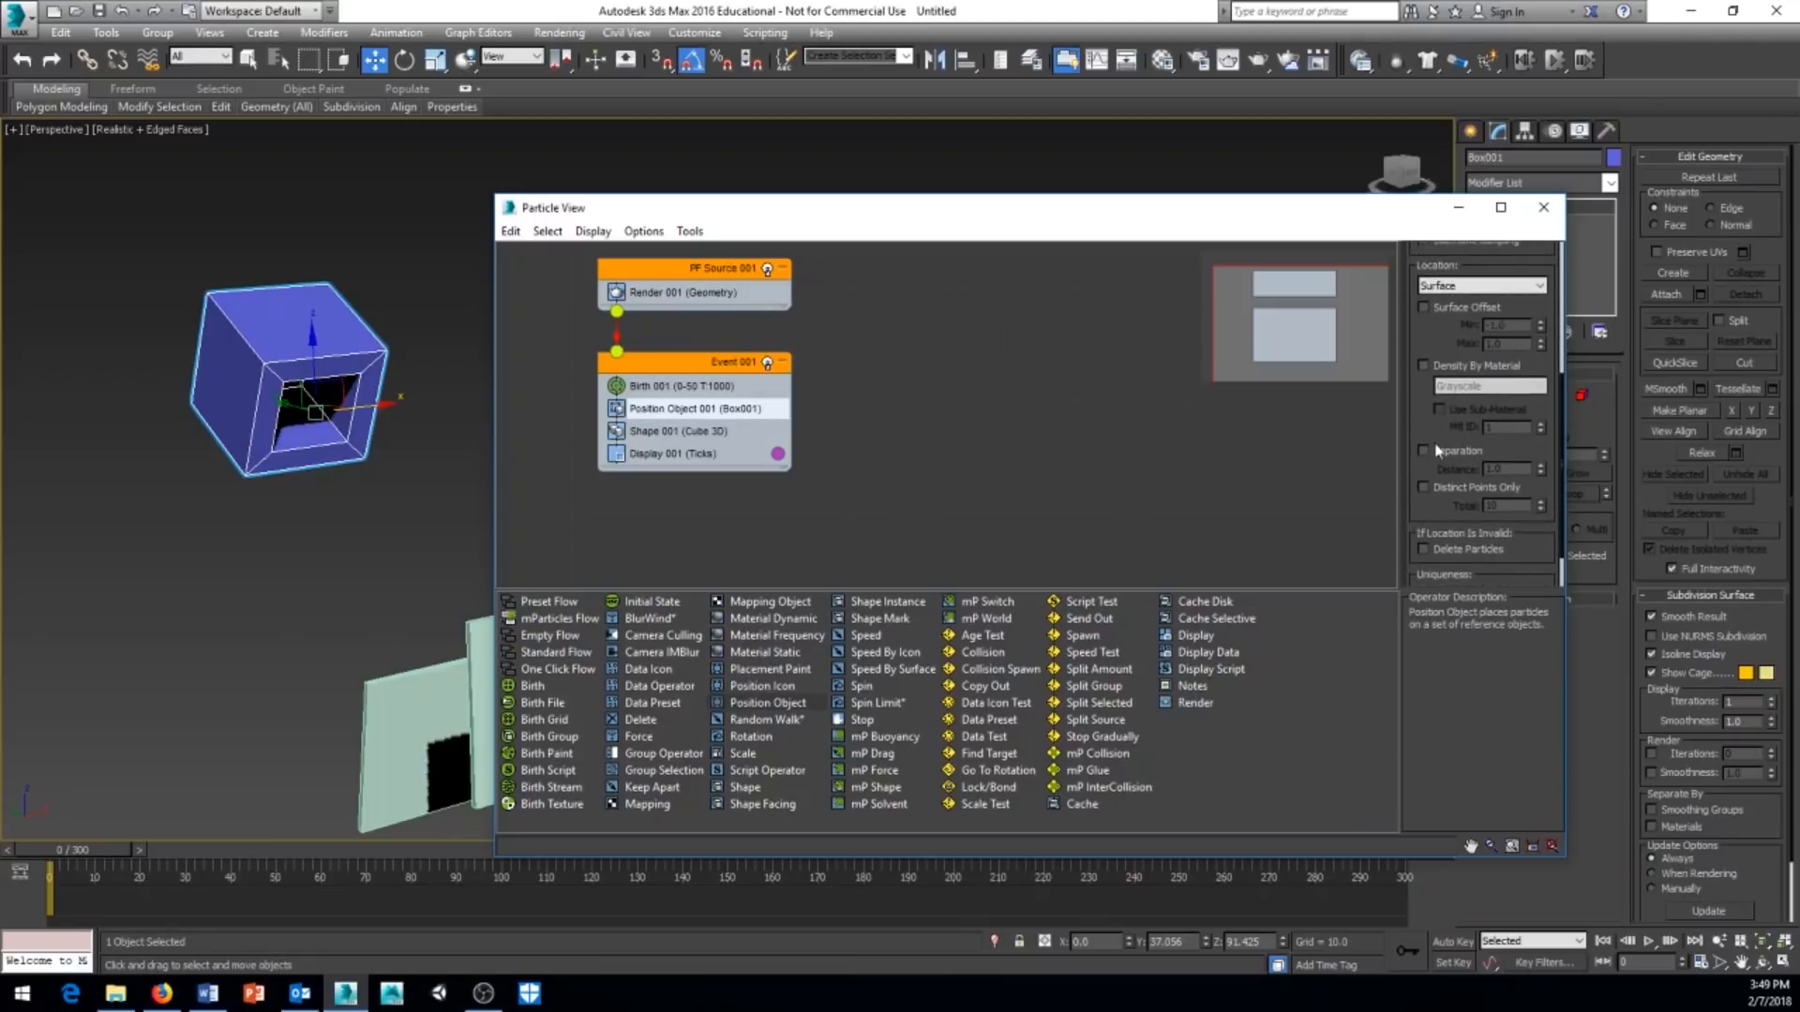
pyautogui.moveTo(1436, 452)
pyautogui.mouseDown()
pyautogui.moveTo(1426, 306)
pyautogui.moveTo(1445, 618)
pyautogui.moveTo(1444, 448)
pyautogui.mouseUp()
pyautogui.moveTo(1440, 405); pyautogui.dragTo(1440, 428)
pyautogui.click(1540, 335)
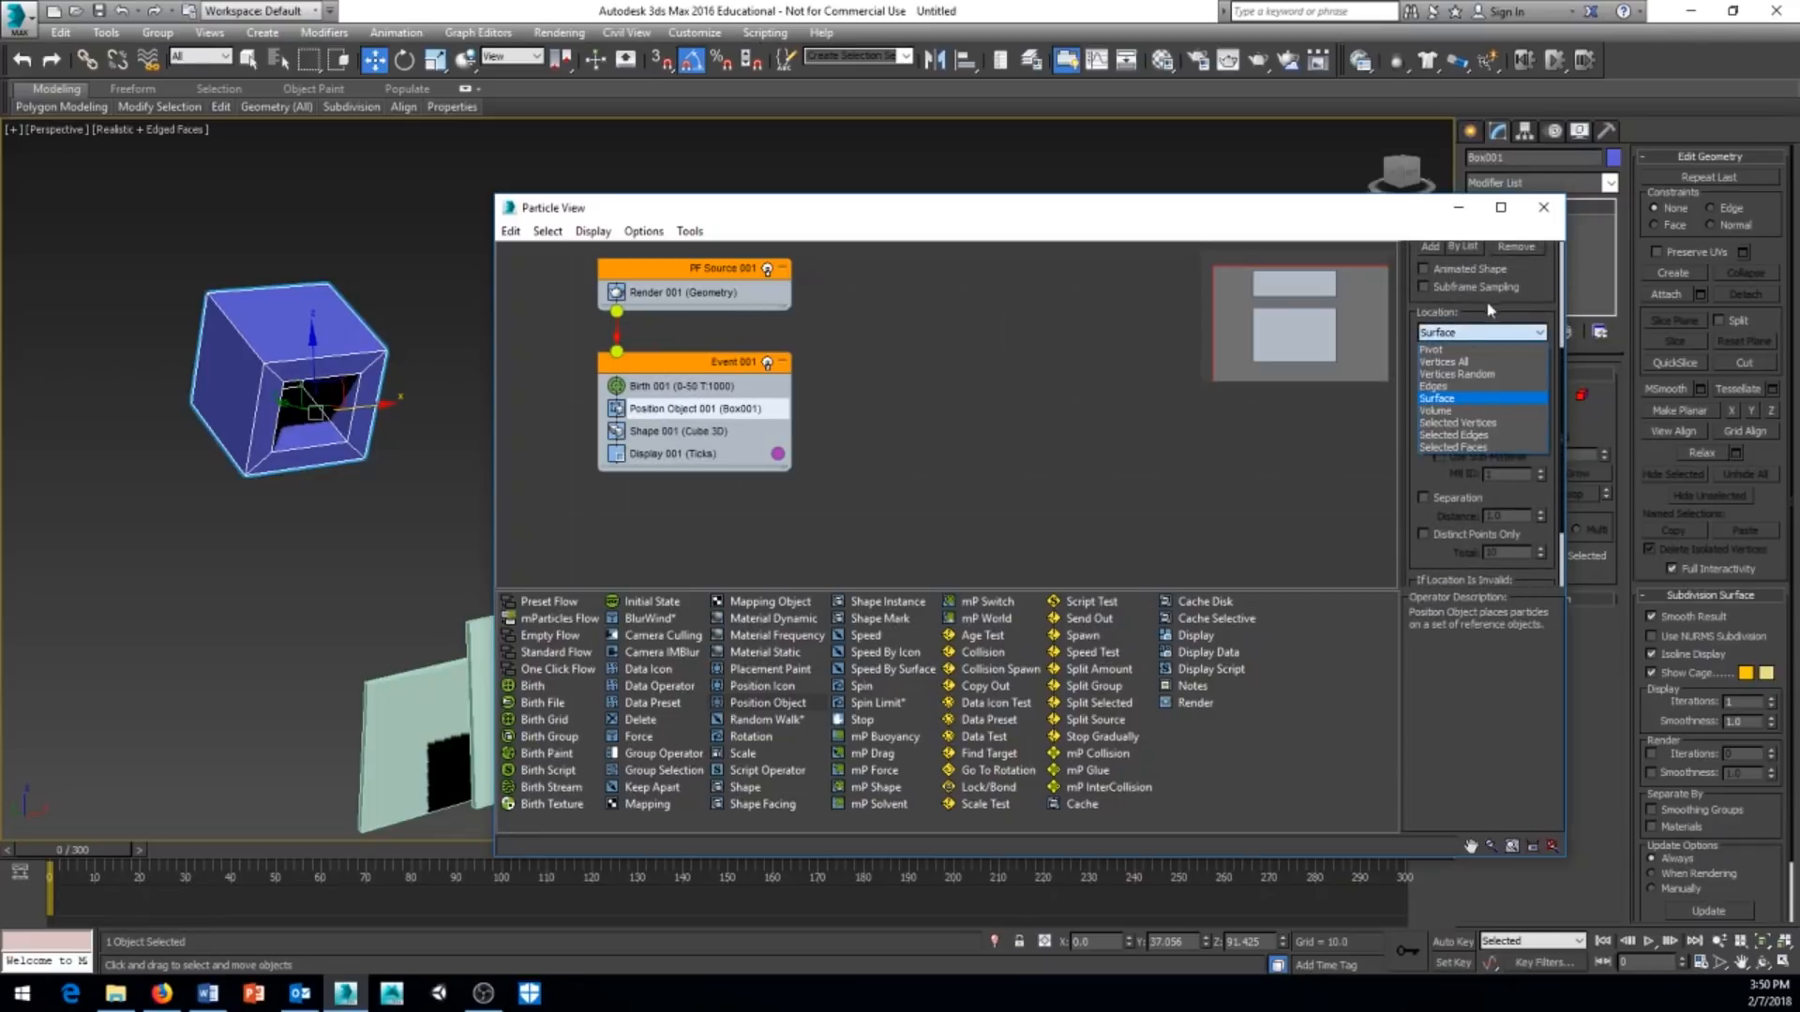
pyautogui.click(1454, 448)
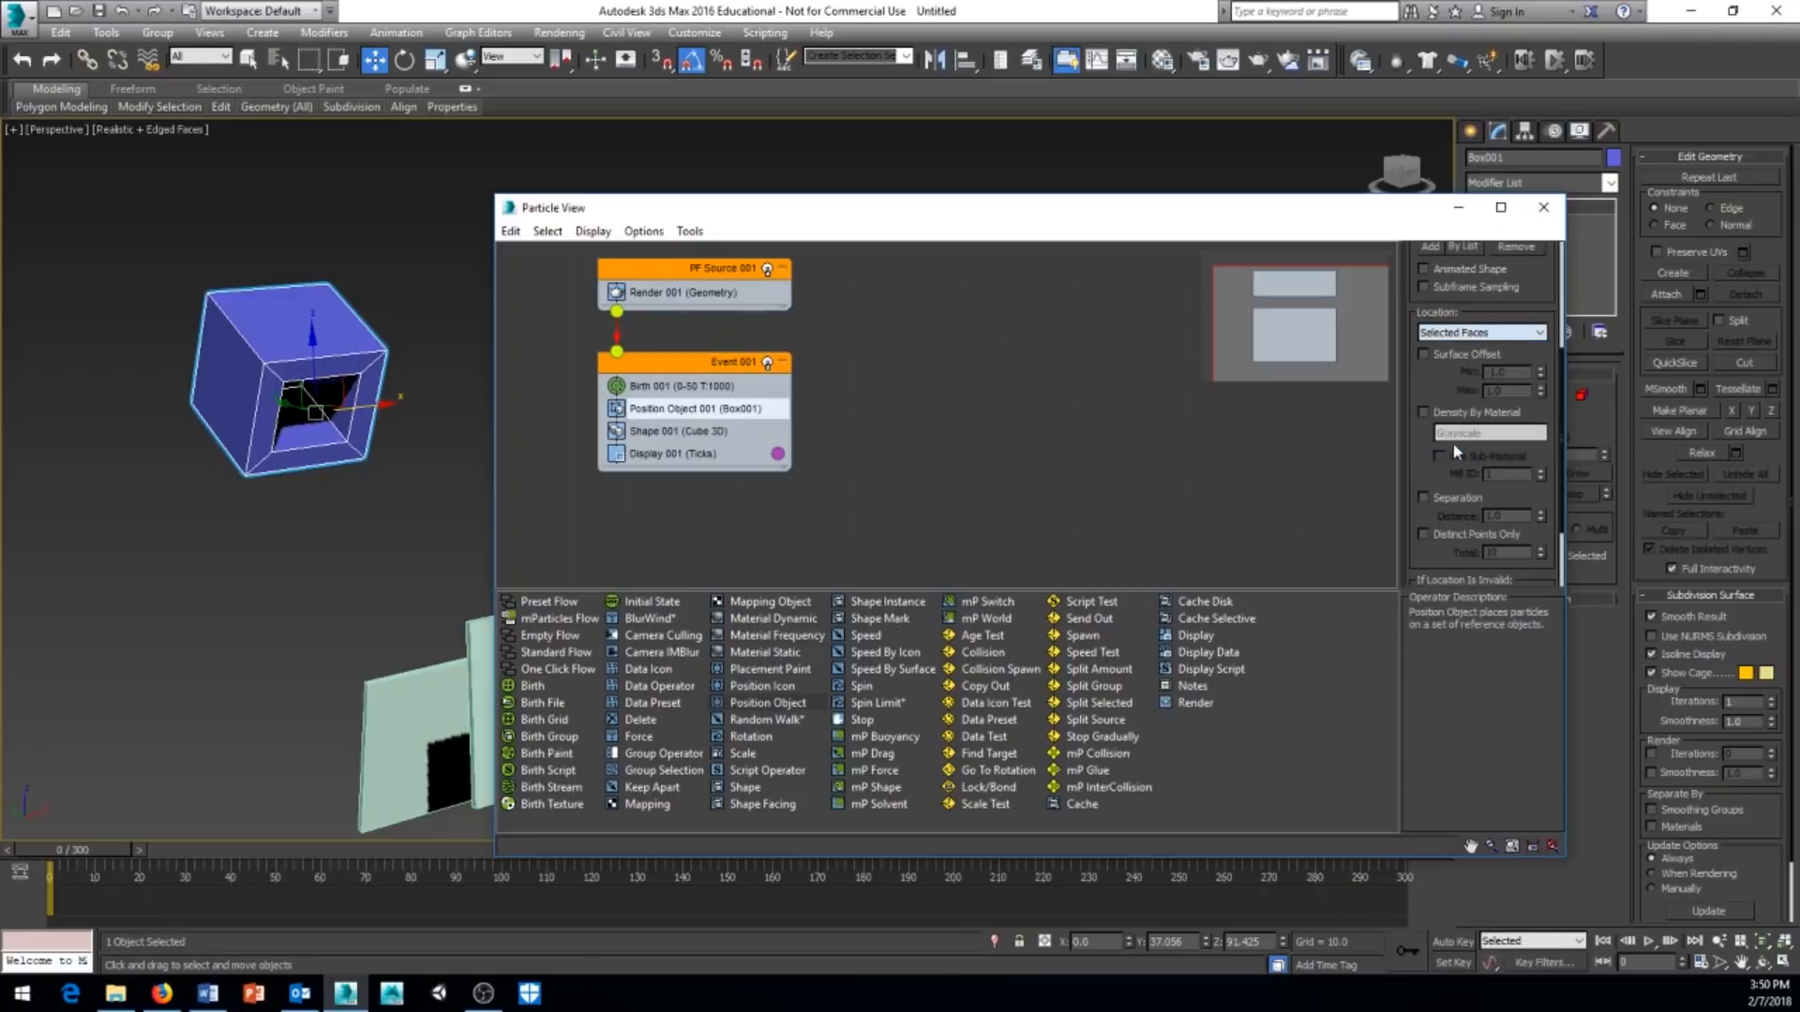
# Clear Particle View from the modifier settings and check at polygon level which face of Box001 is selected, ending at object level.
pyautogui.moveTo(1253, 225); pyautogui.dragTo(1333, 524)
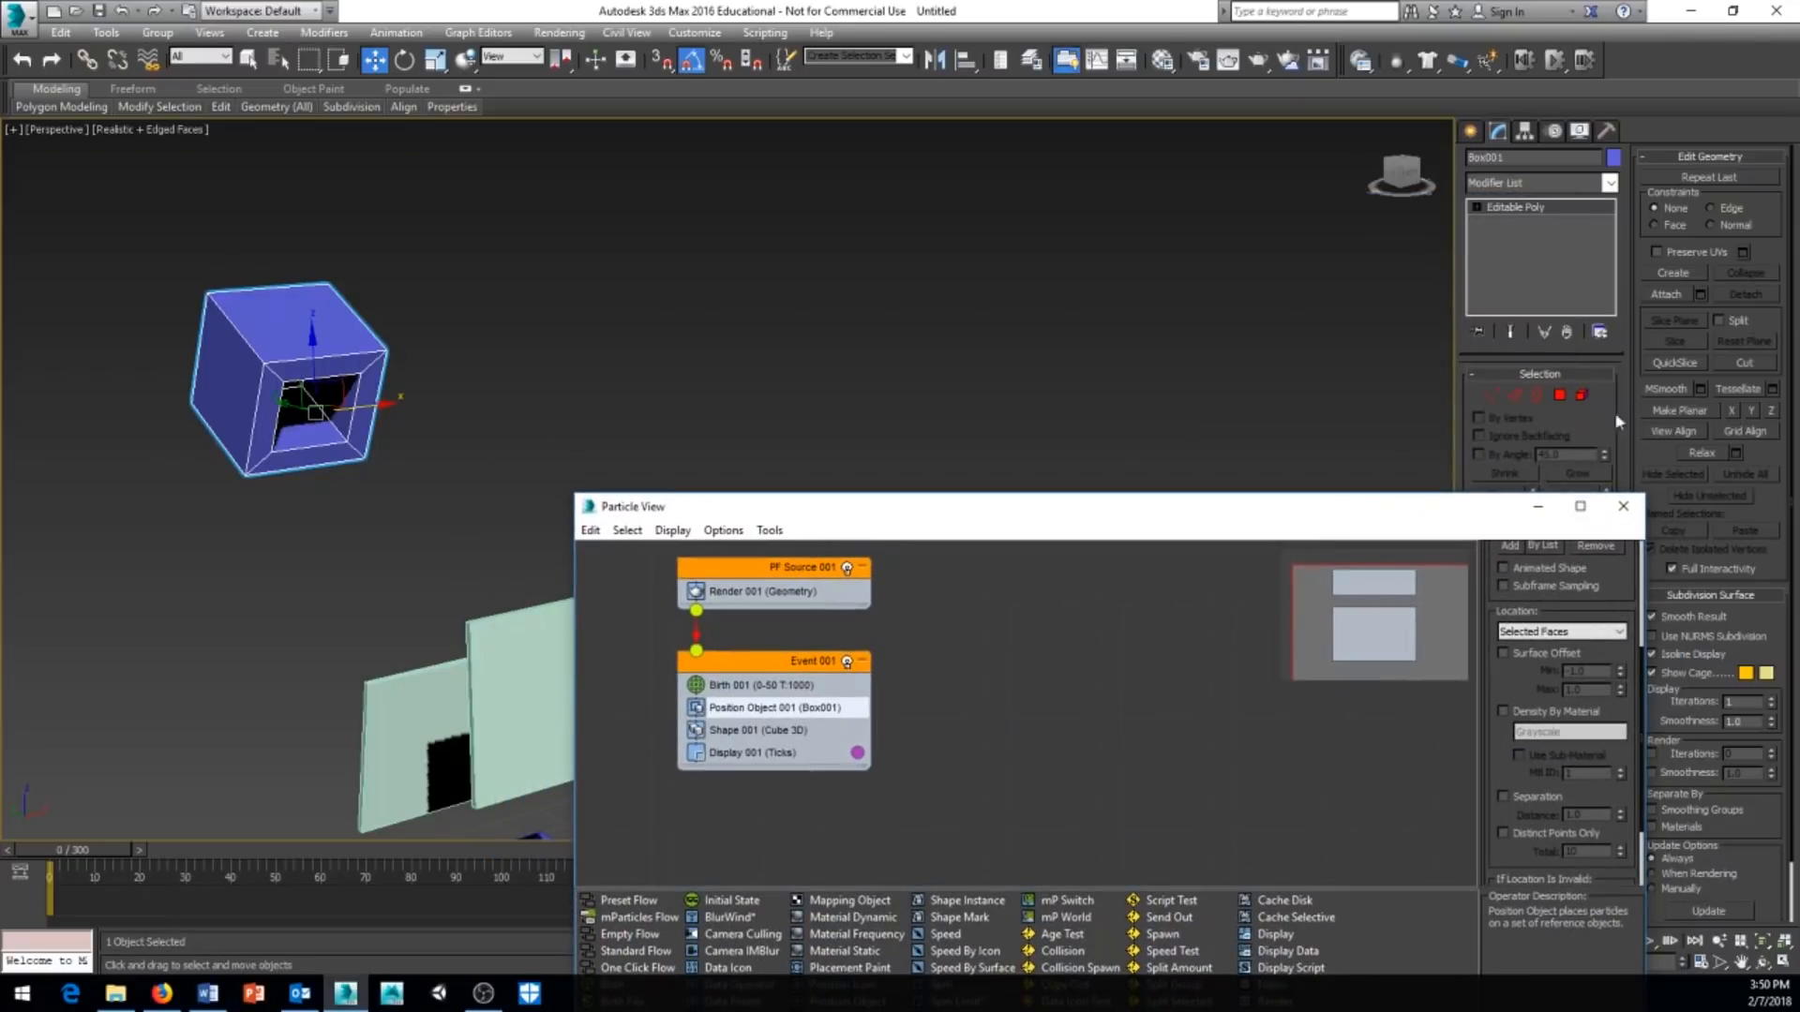
pyautogui.click(545, 326)
pyautogui.click(318, 361)
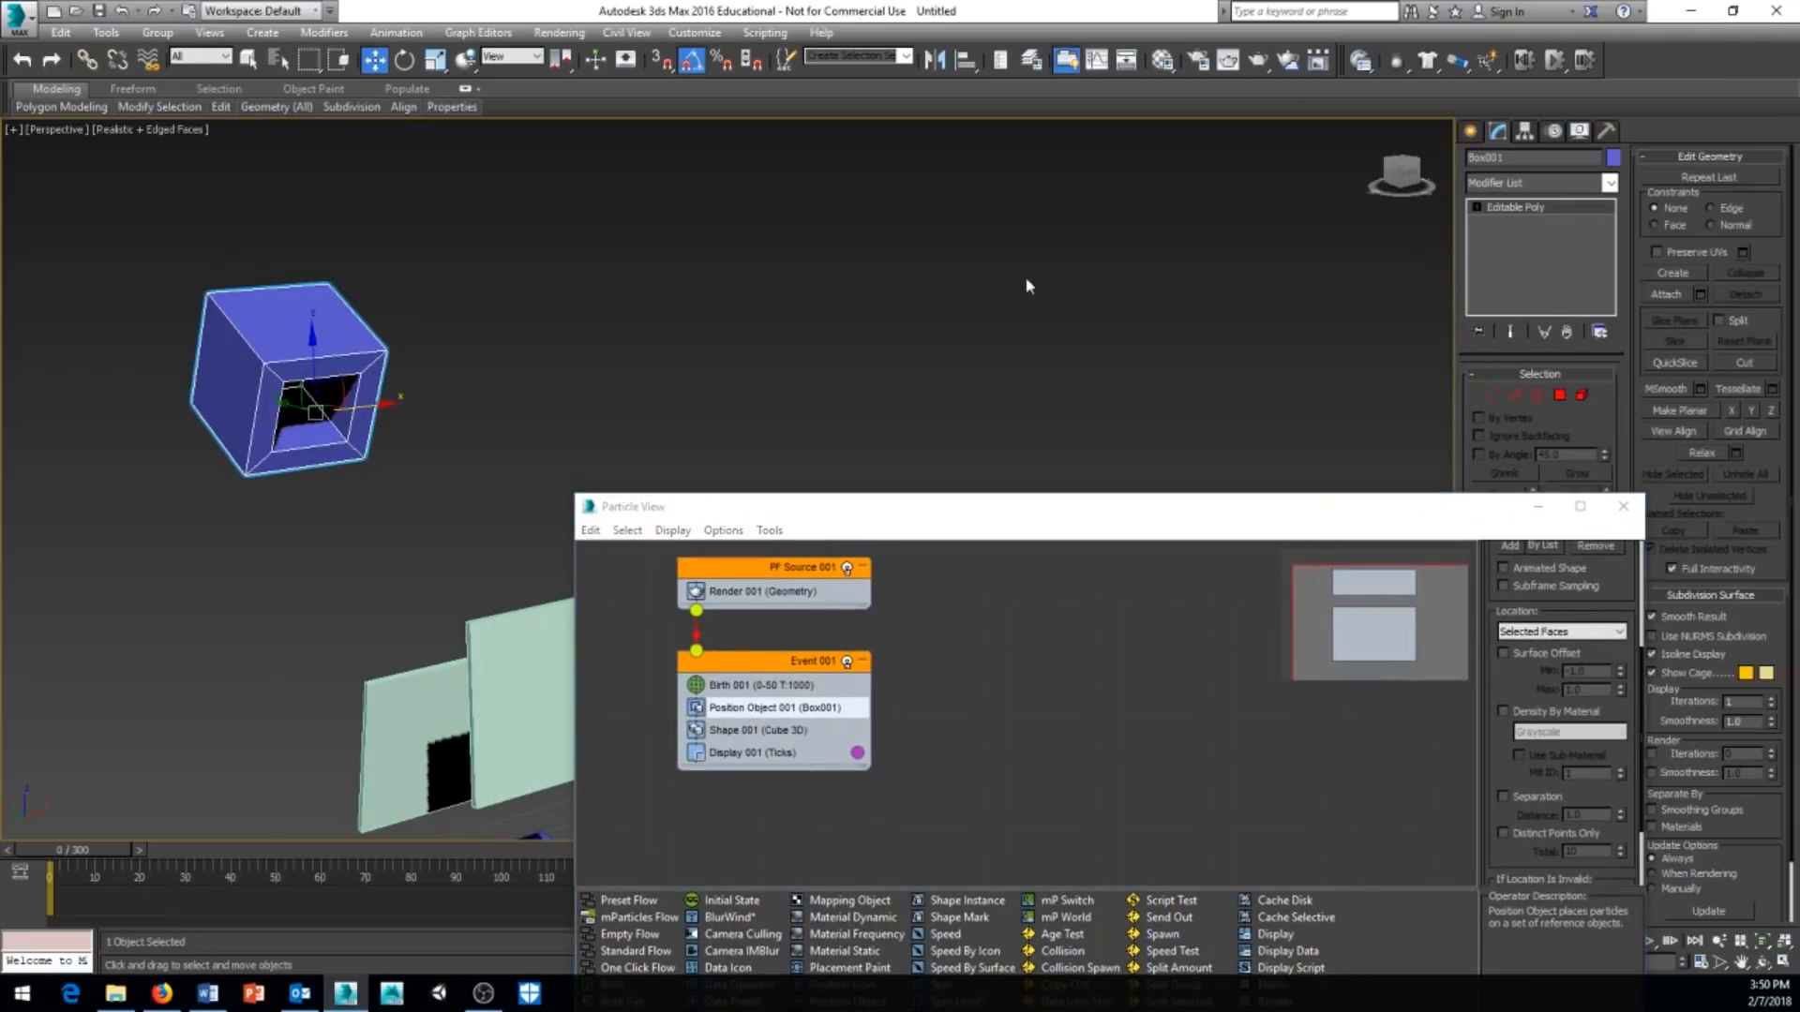
pyautogui.click(1559, 394)
pyautogui.keyDown('alt'); pyautogui.moveTo(590, 402); pyautogui.dragTo(551, 418, button='middle'); pyautogui.keyUp('alt')
pyautogui.moveTo(953, 525); pyautogui.dragTo(908, 383)
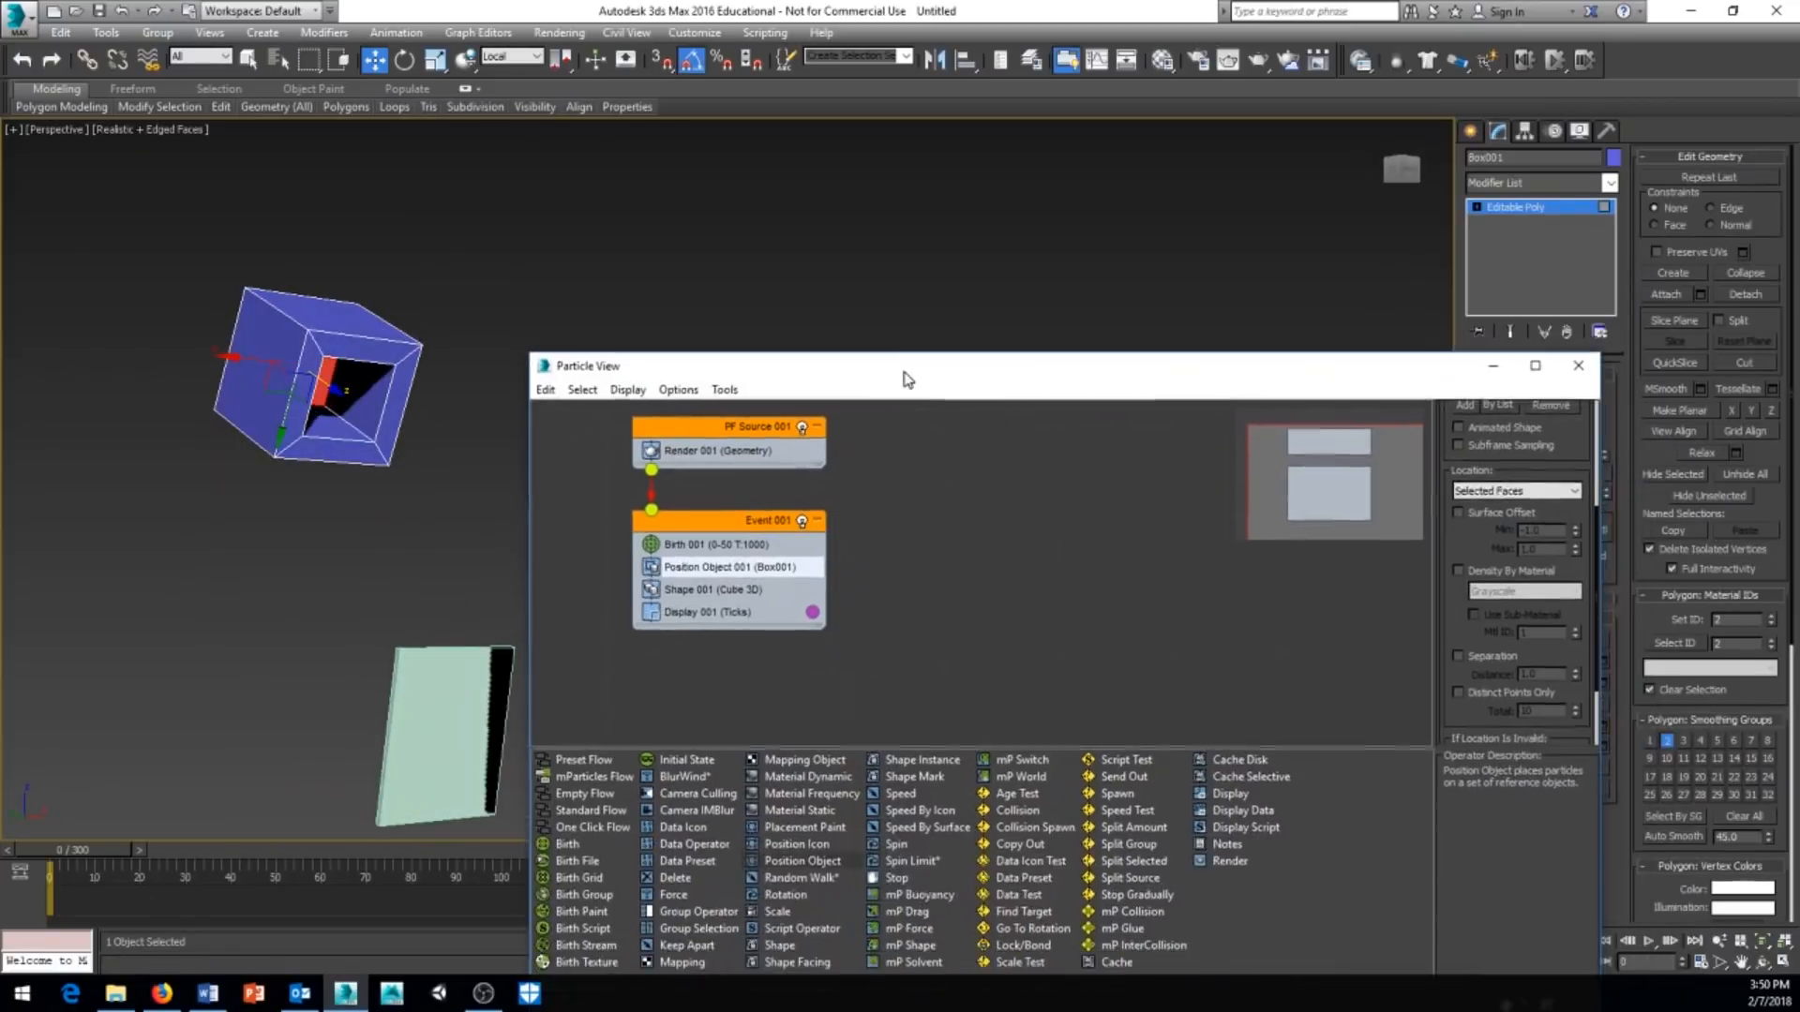
pyautogui.click(1523, 206)
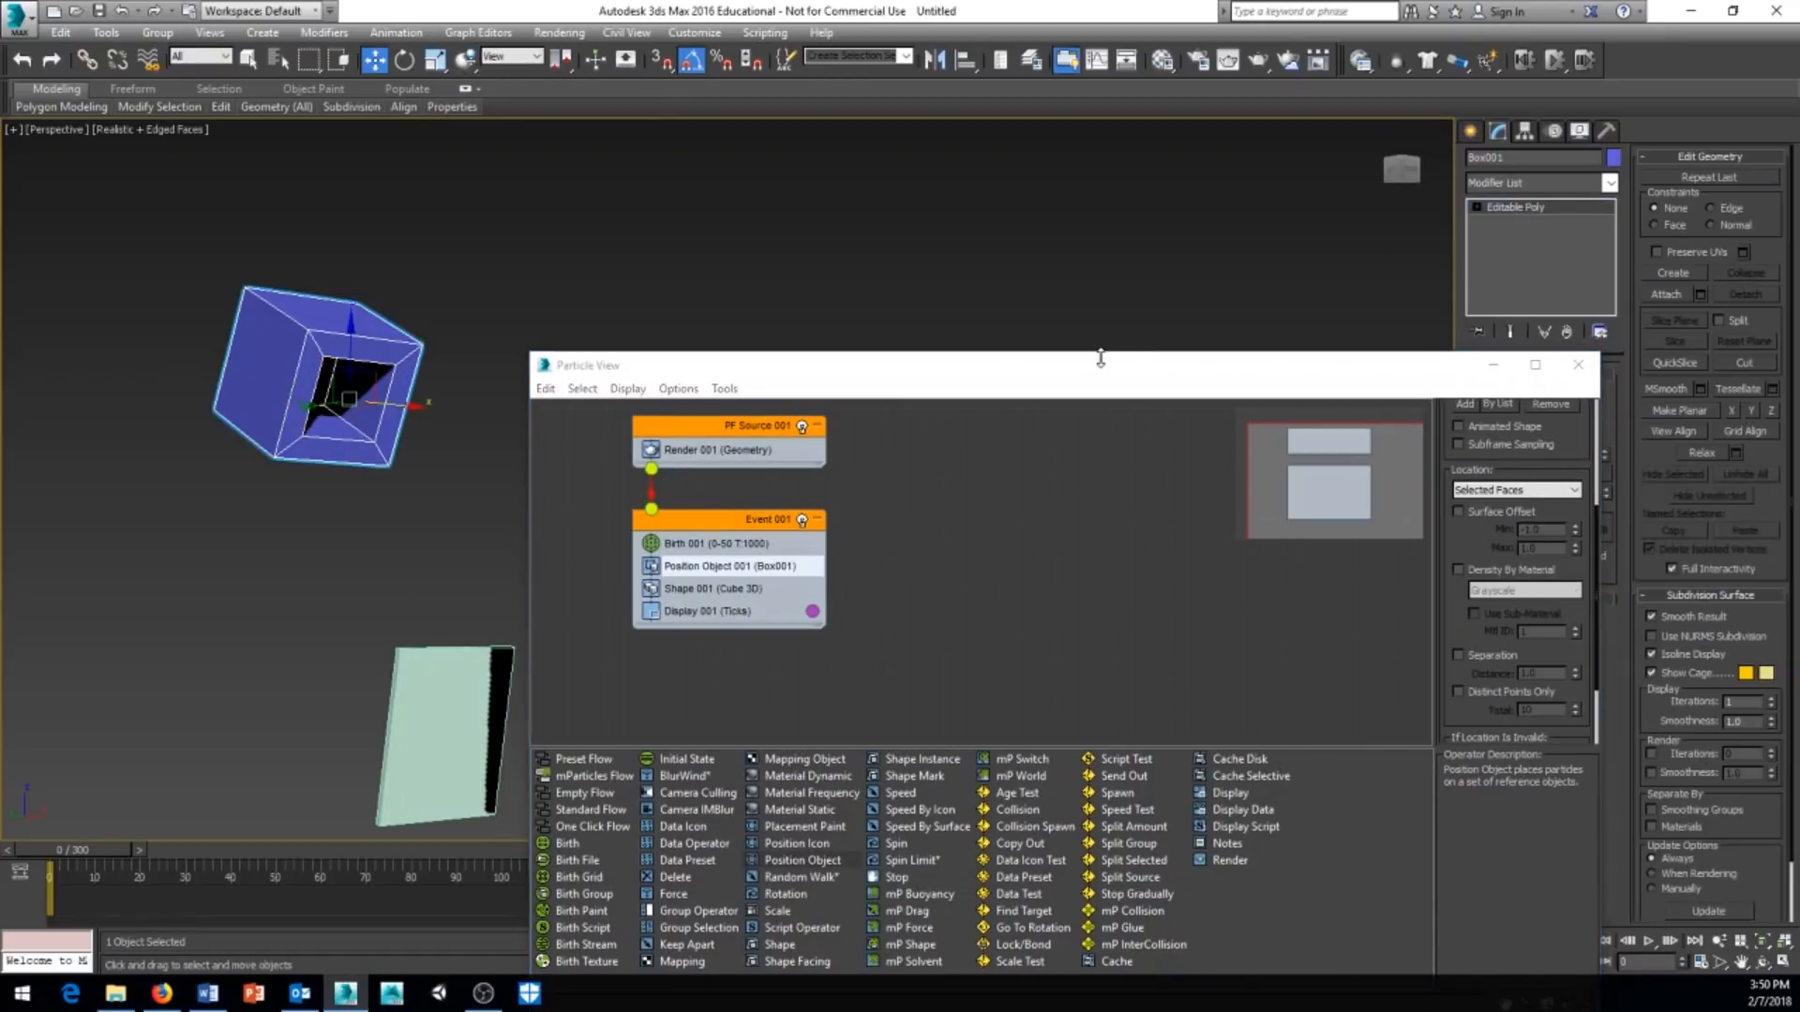
# Scrub the timeline to frame 15 to inspect the particles inside the box opening, and return to frame 0.
pyautogui.moveTo(1101, 359); pyautogui.dragTo(1102, 188)
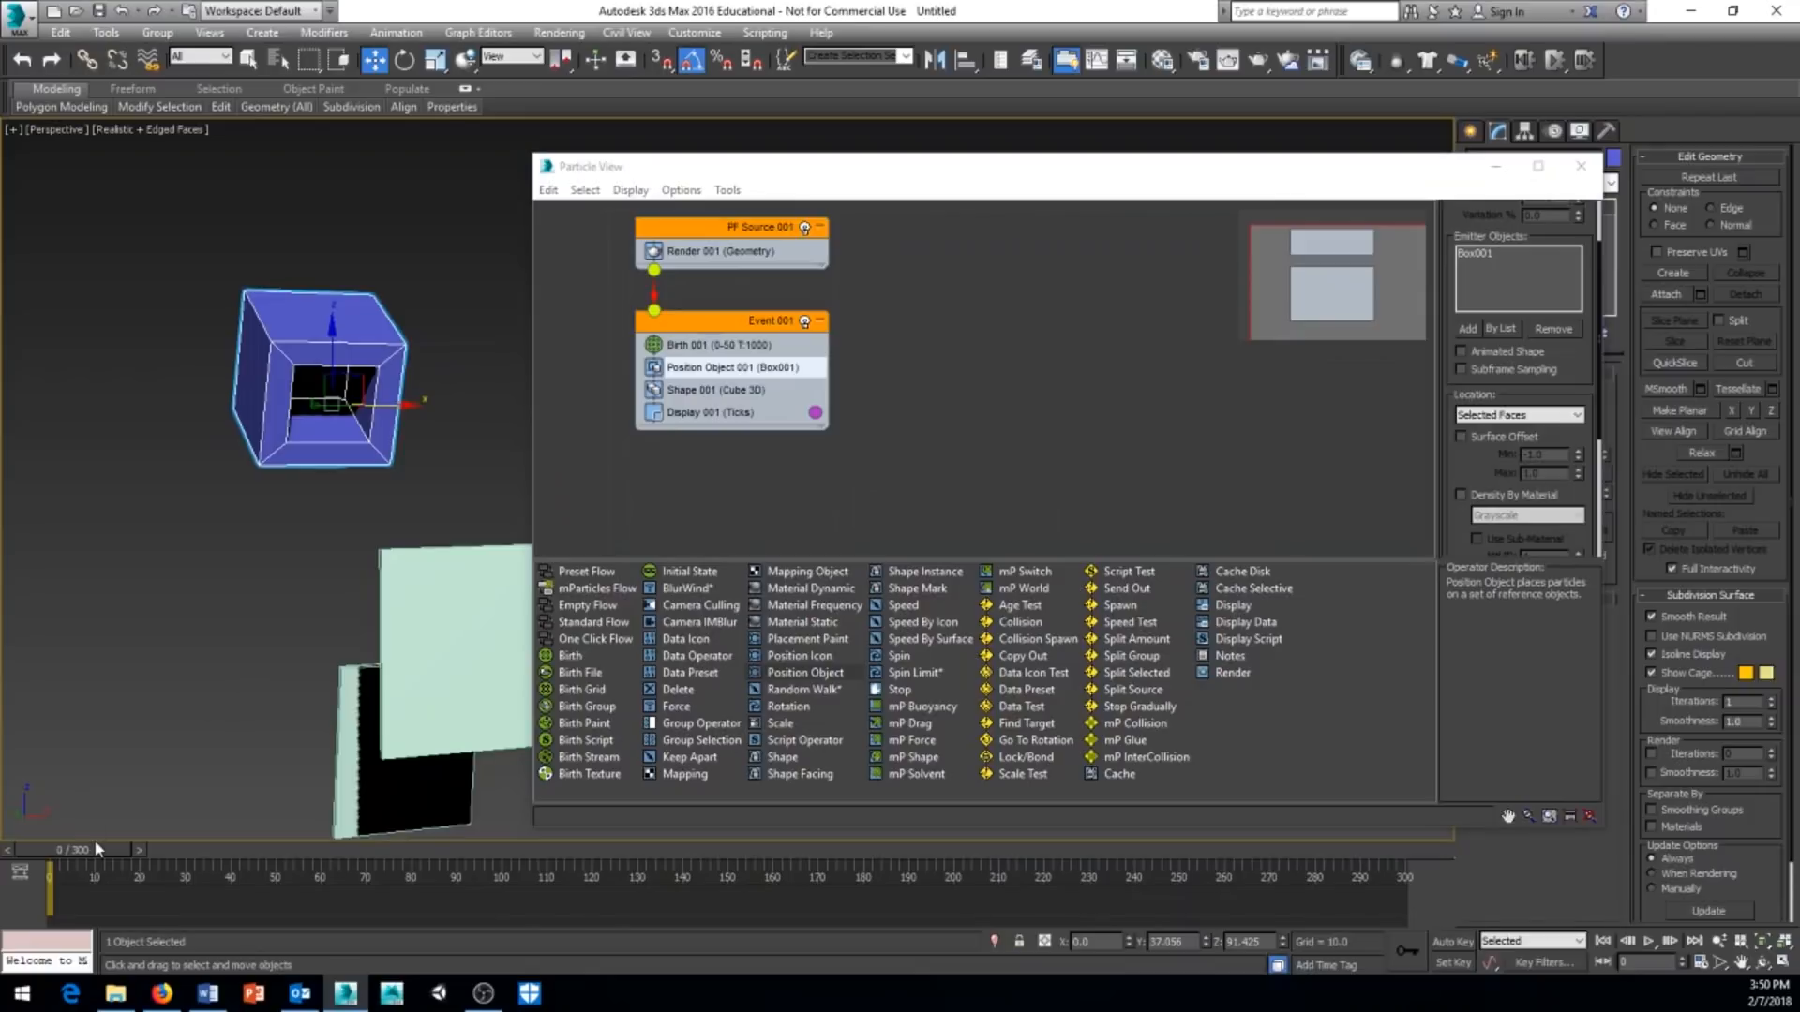
pyautogui.moveTo(95, 850); pyautogui.dragTo(155, 849)
pyautogui.moveTo(255, 625); pyautogui.dragTo(293, 630, button='middle')
pyautogui.scroll(2, 285, 518)
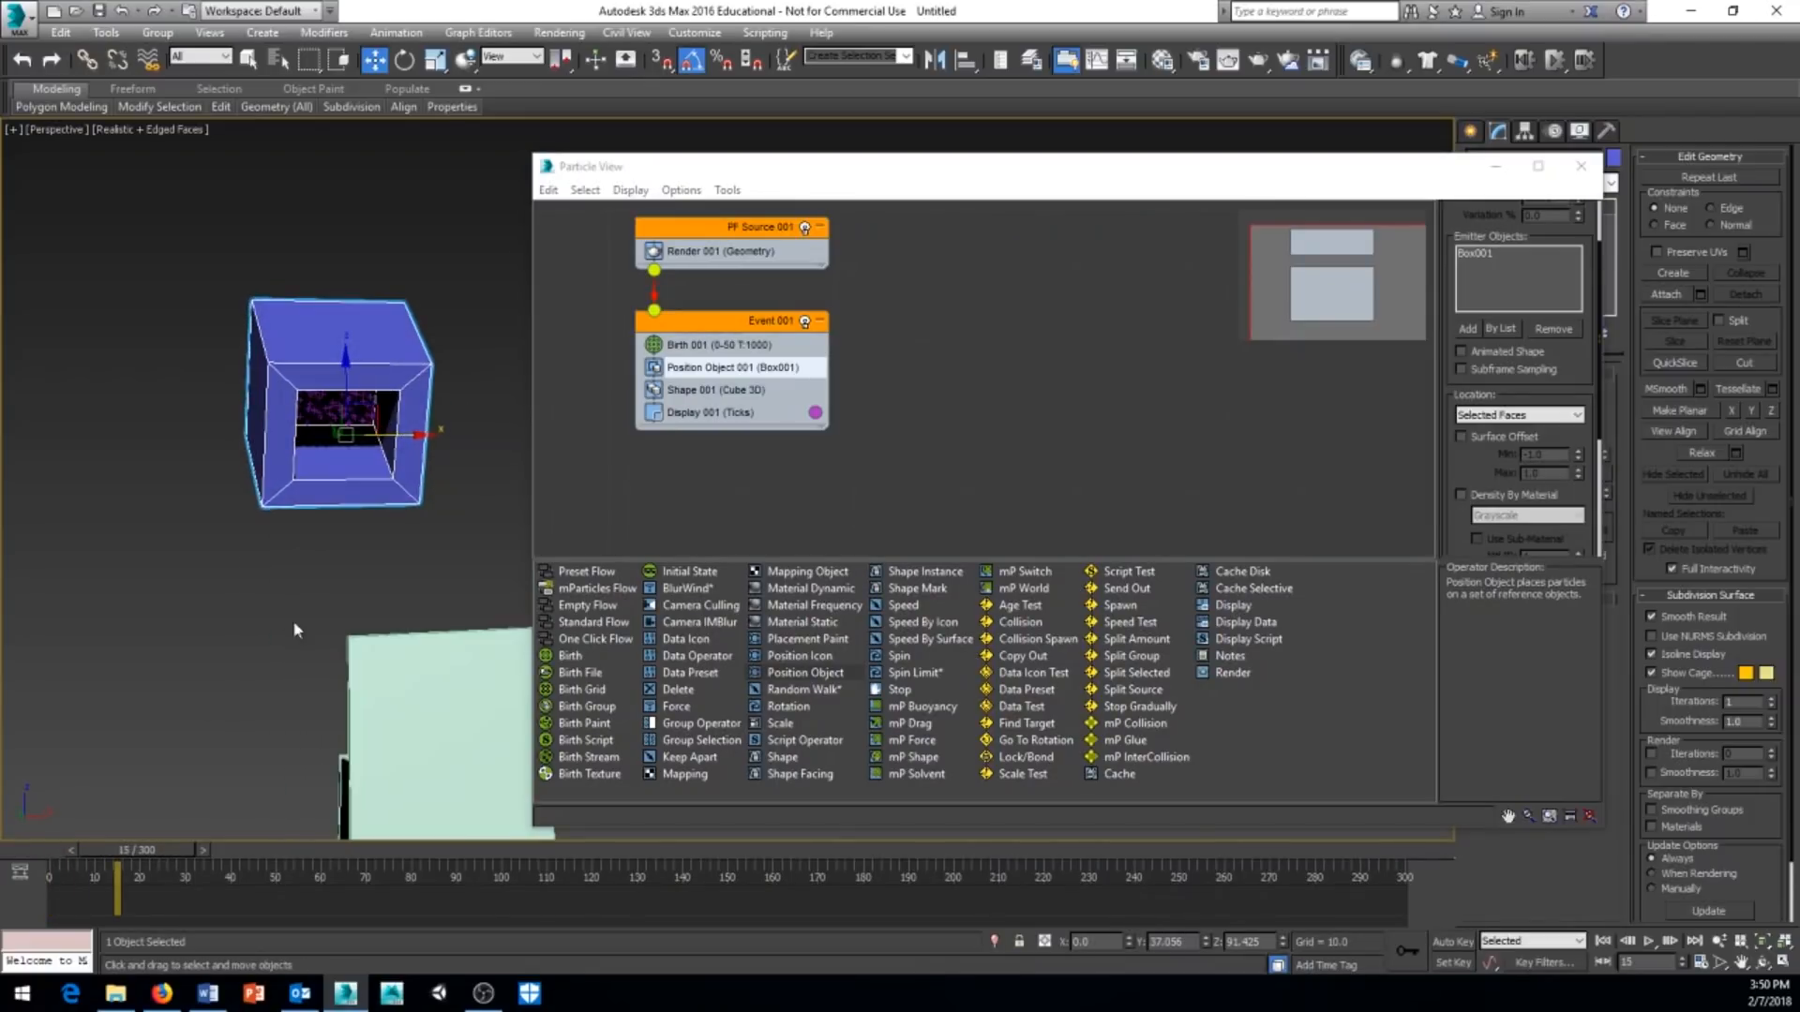
pyautogui.moveTo(132, 860); pyautogui.dragTo(75, 853)
pyautogui.press('w')
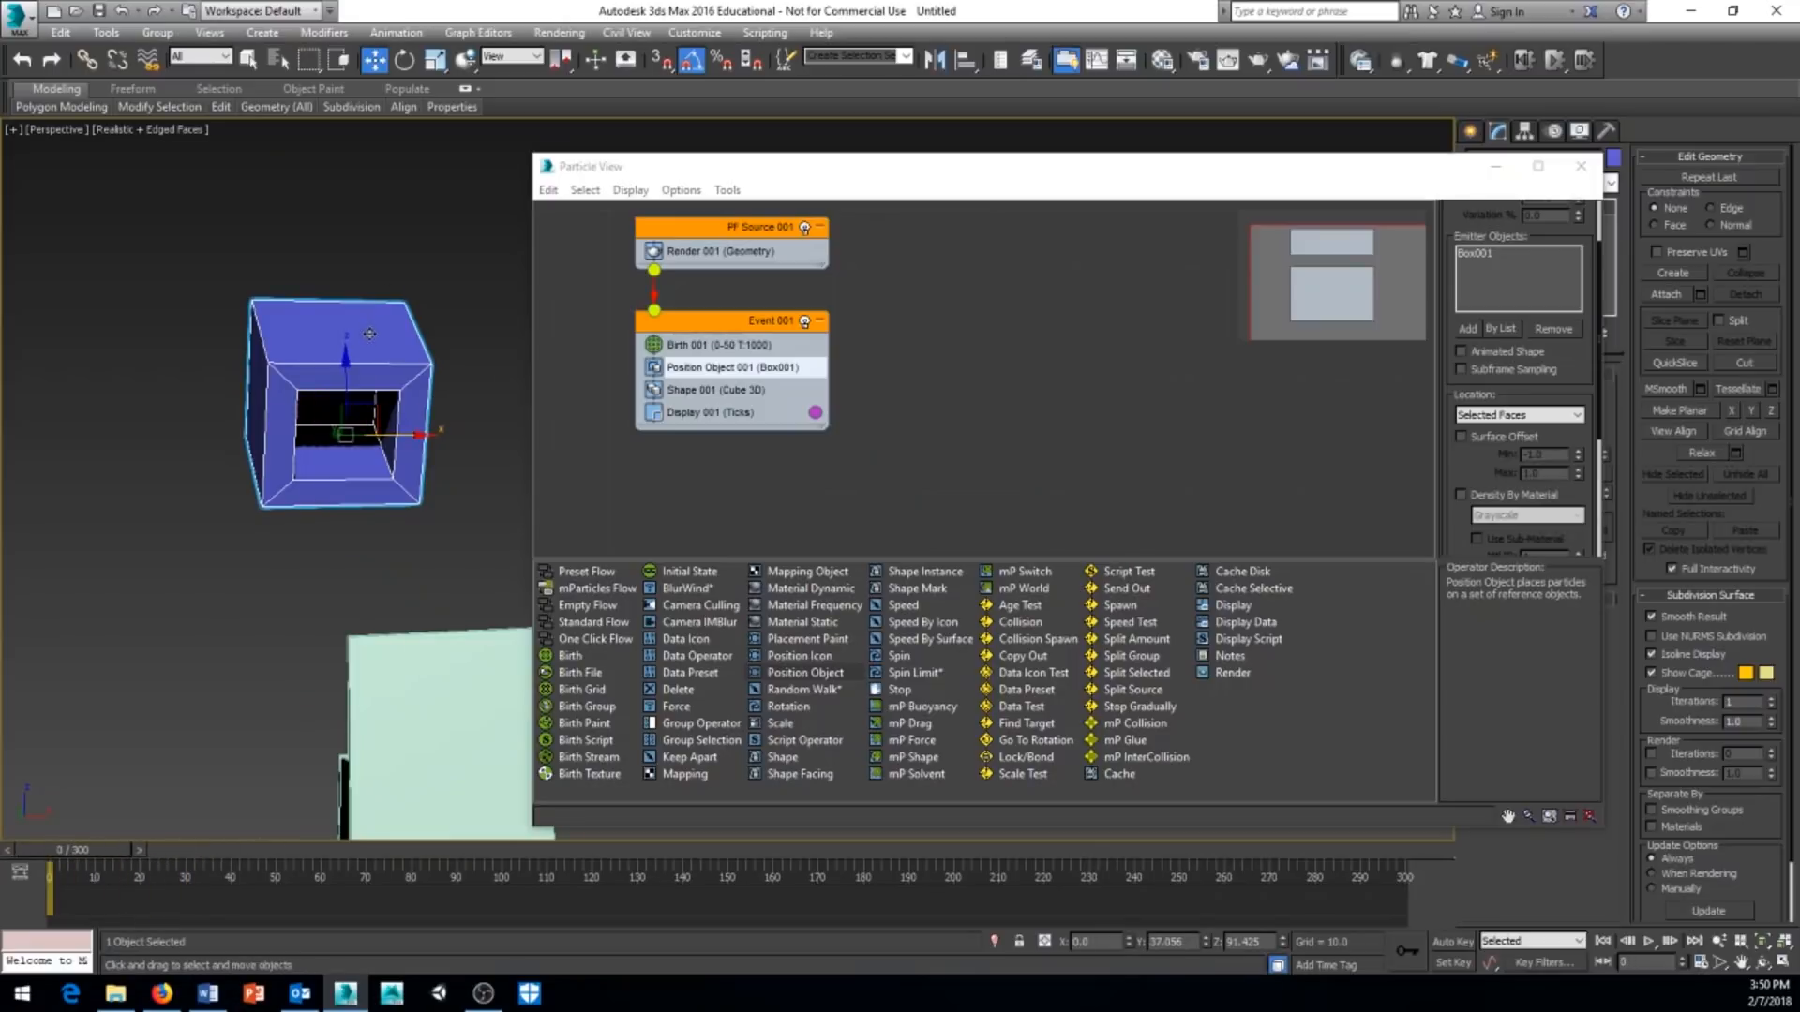
# Select the back polygon inside the opening of Box001 and return to object level.
pyautogui.moveTo(871, 175); pyautogui.dragTo(854, 532)
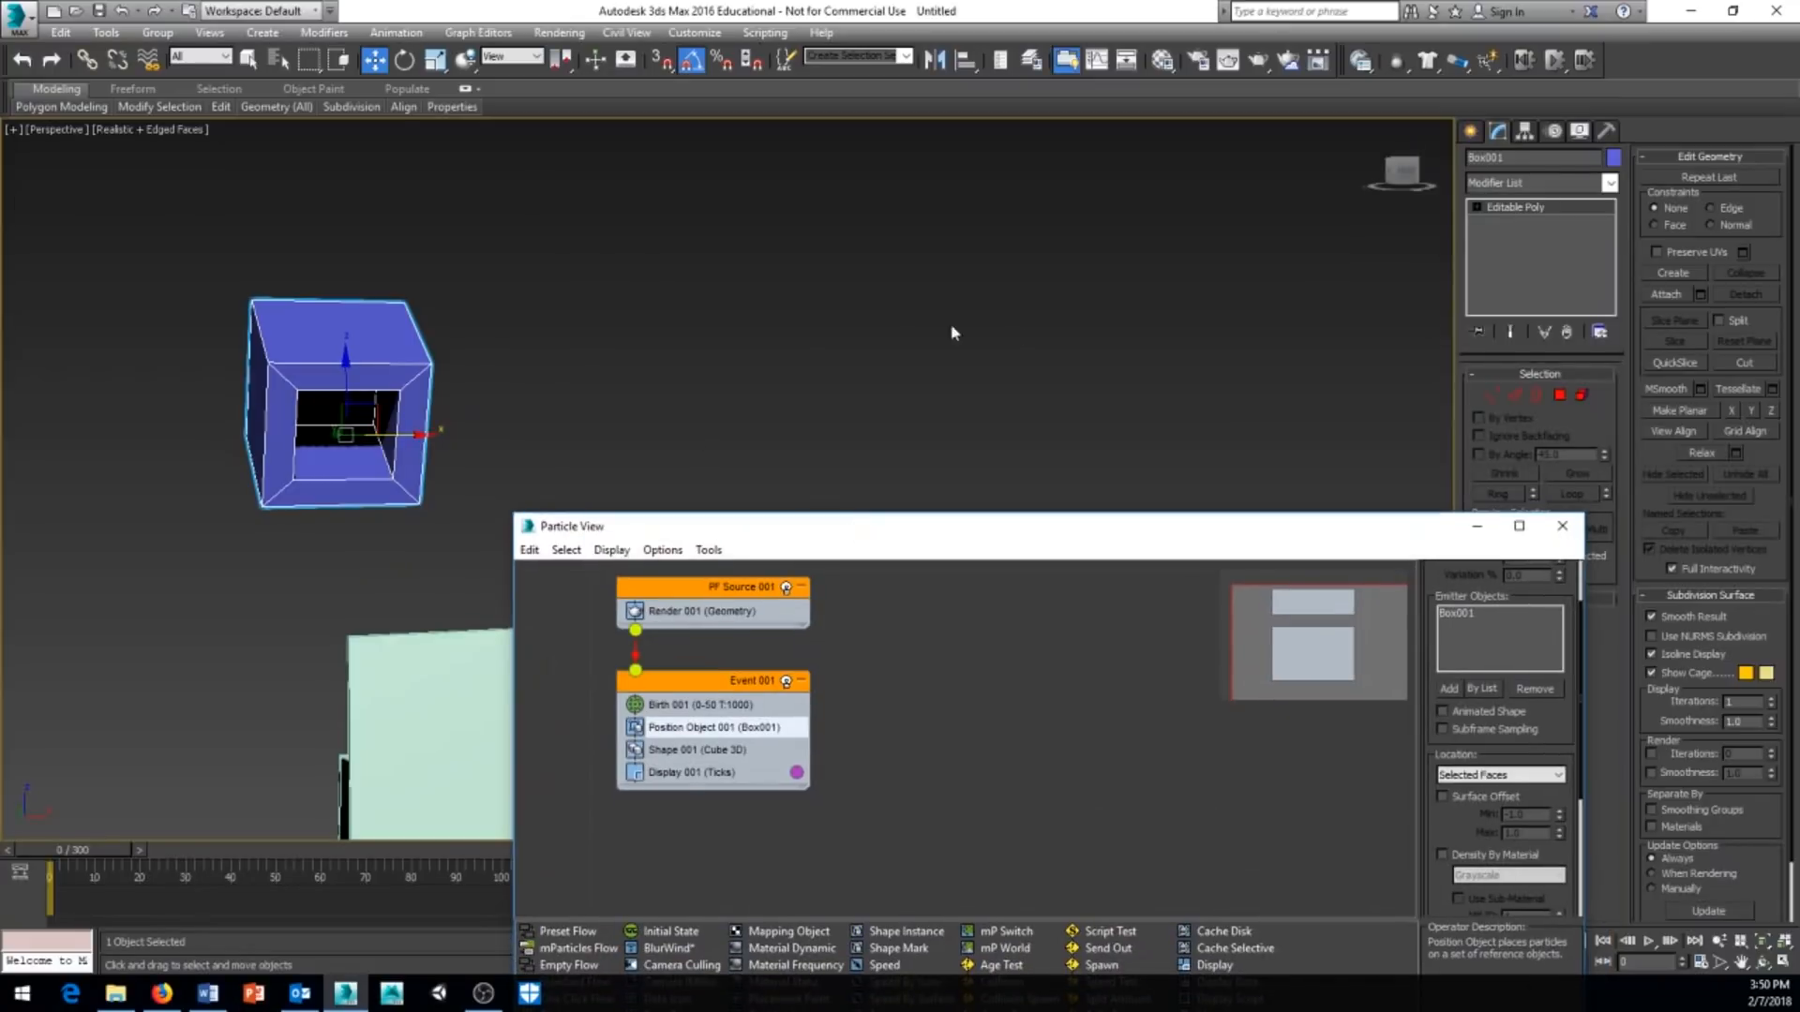
pyautogui.click(1560, 395)
pyautogui.click(347, 419)
pyautogui.keyDown('alt'); pyautogui.moveTo(515, 413); pyautogui.dragTo(520, 390, button='middle'); pyautogui.keyUp('alt')
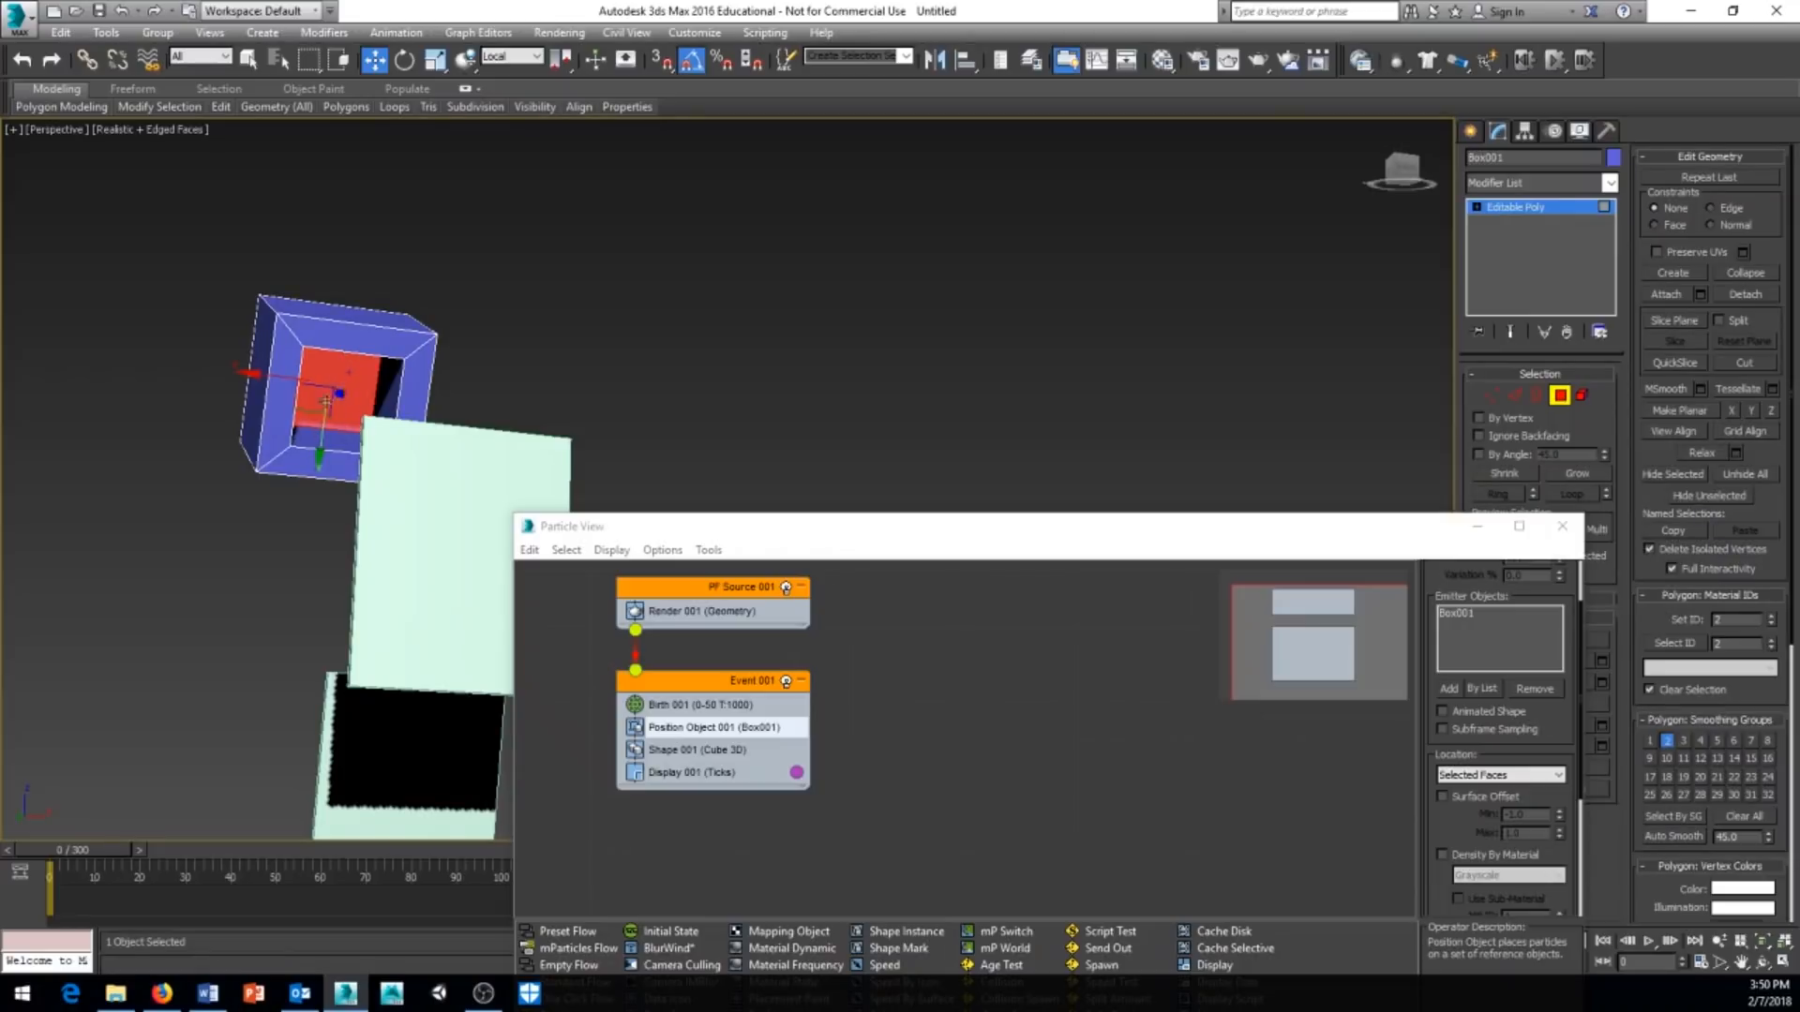
pyautogui.click(1559, 395)
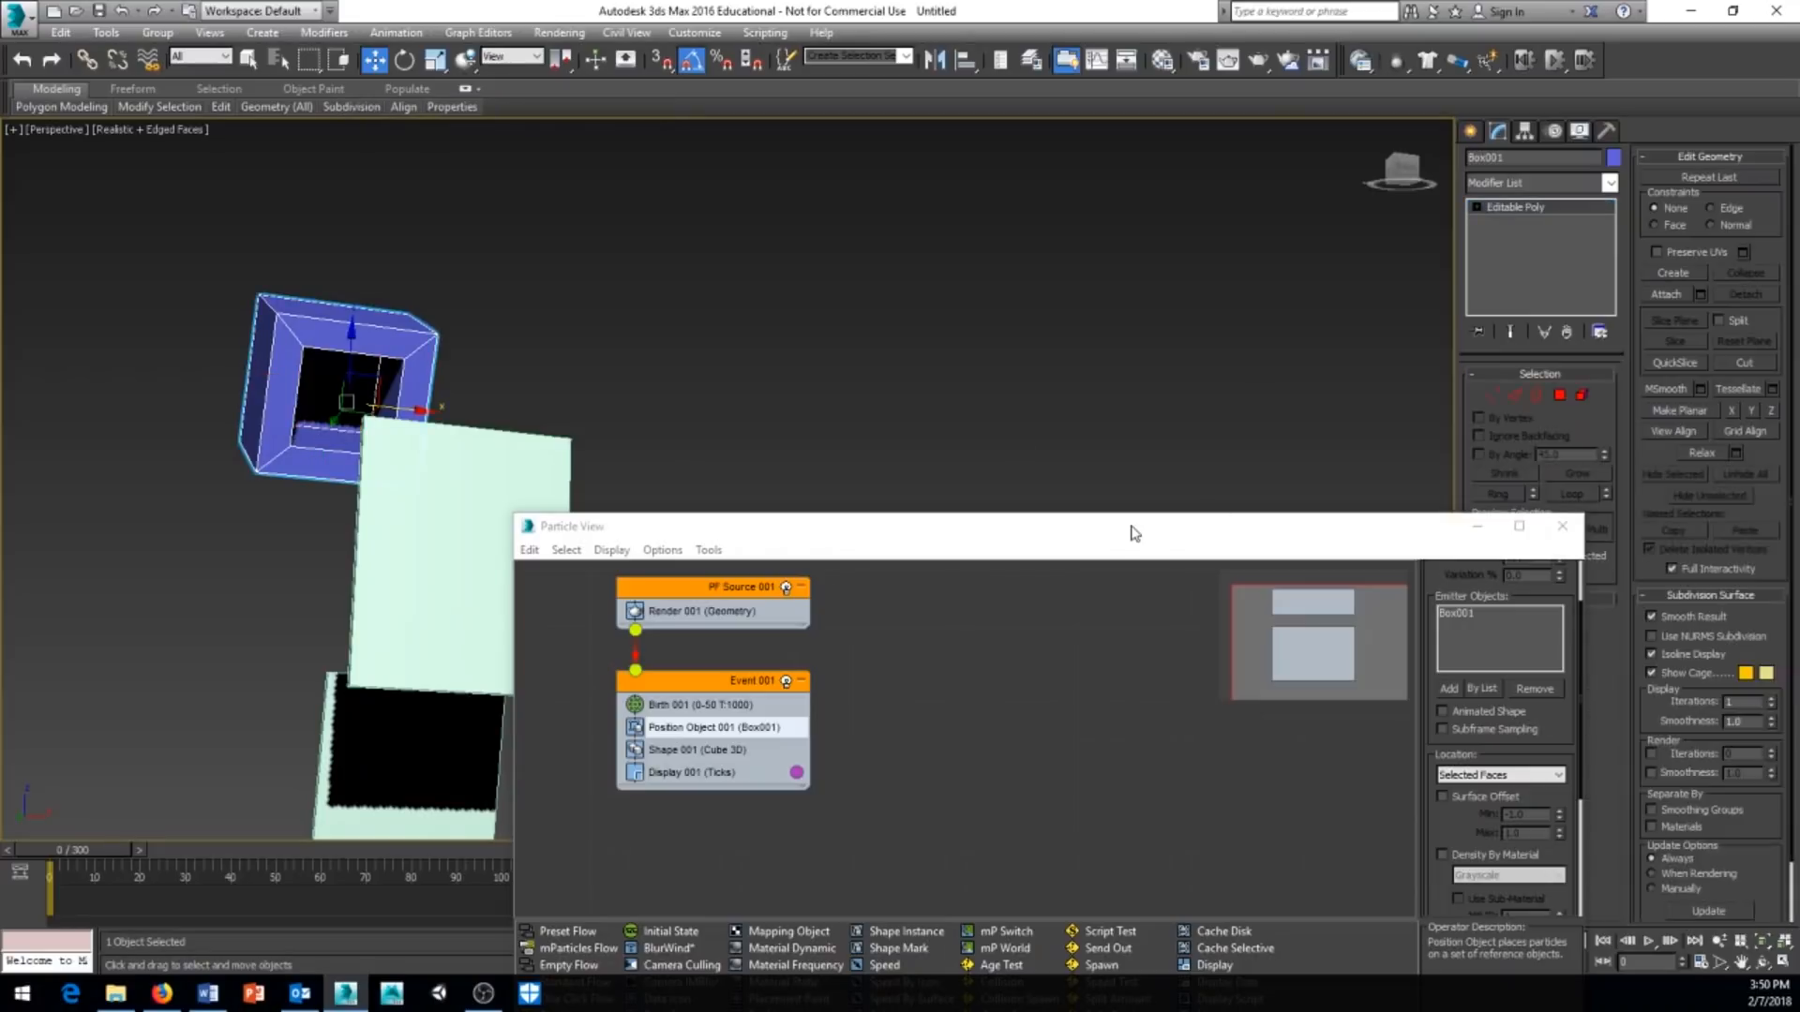
# Choose Selected Faces again as the location for Position Object 001 and keep the timeline at frame 0.
pyautogui.moveTo(1105, 532); pyautogui.dragTo(1084, 193)
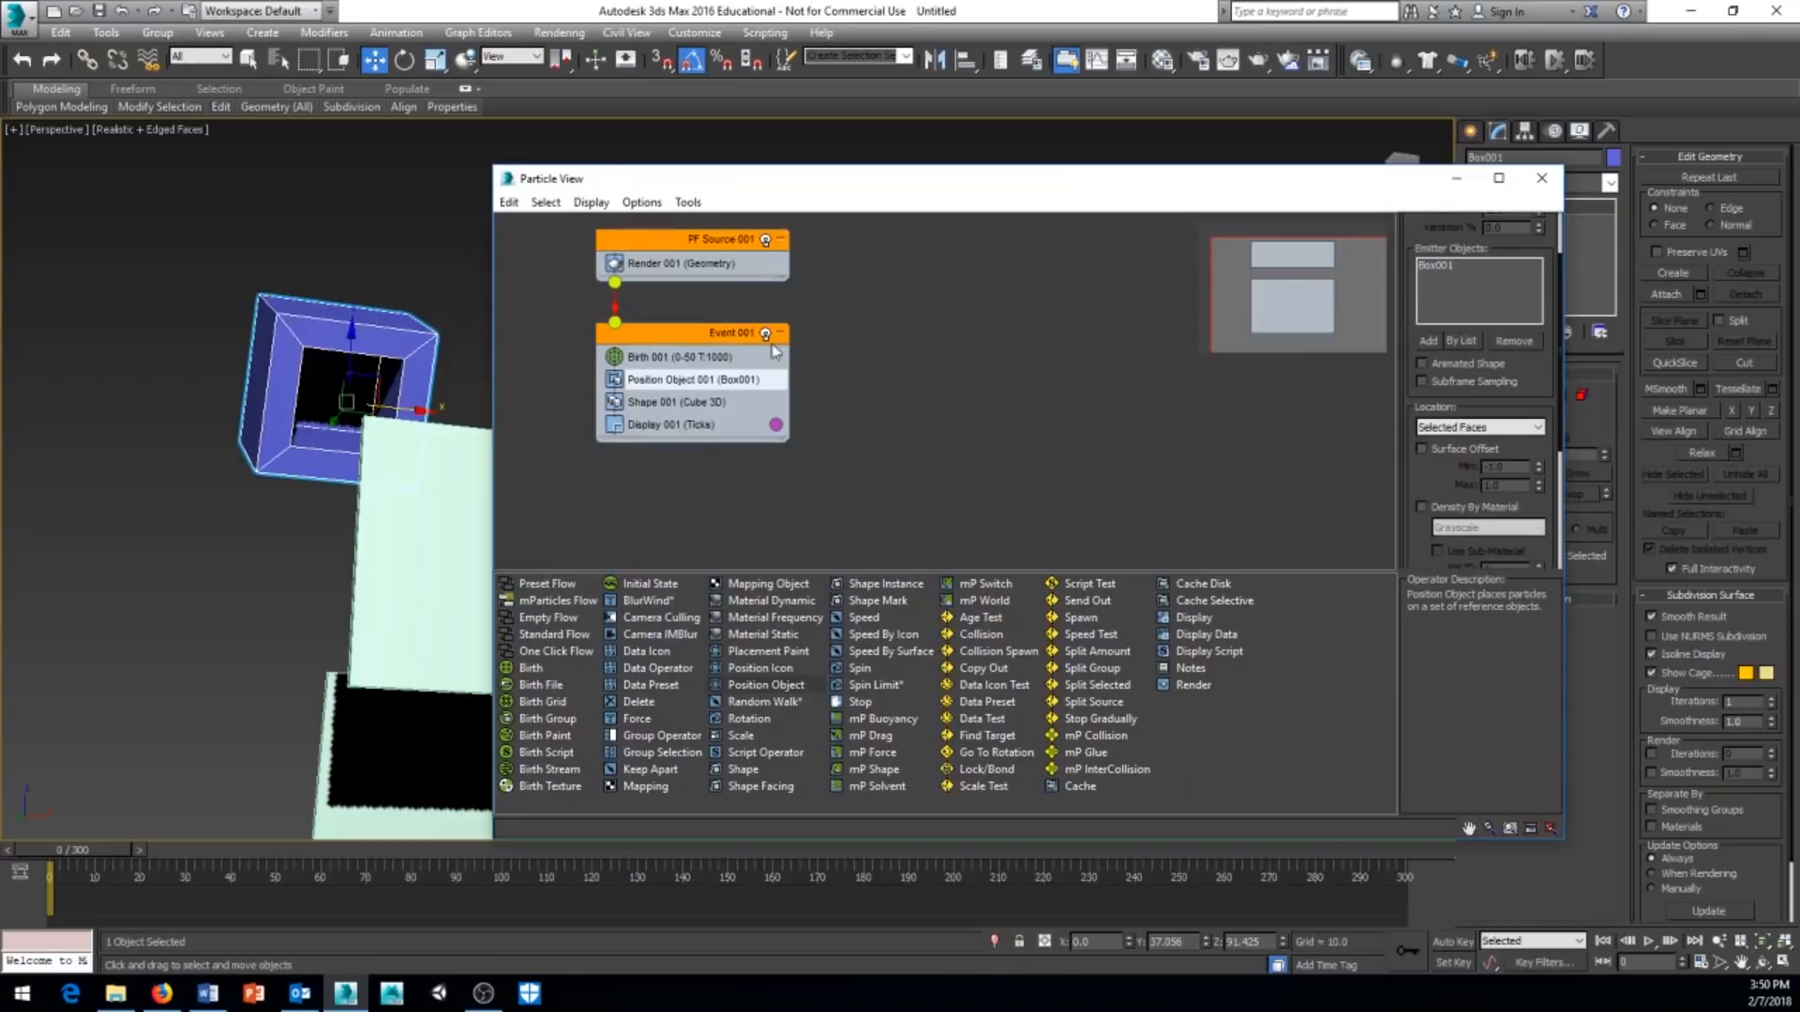
pyautogui.click(656, 384)
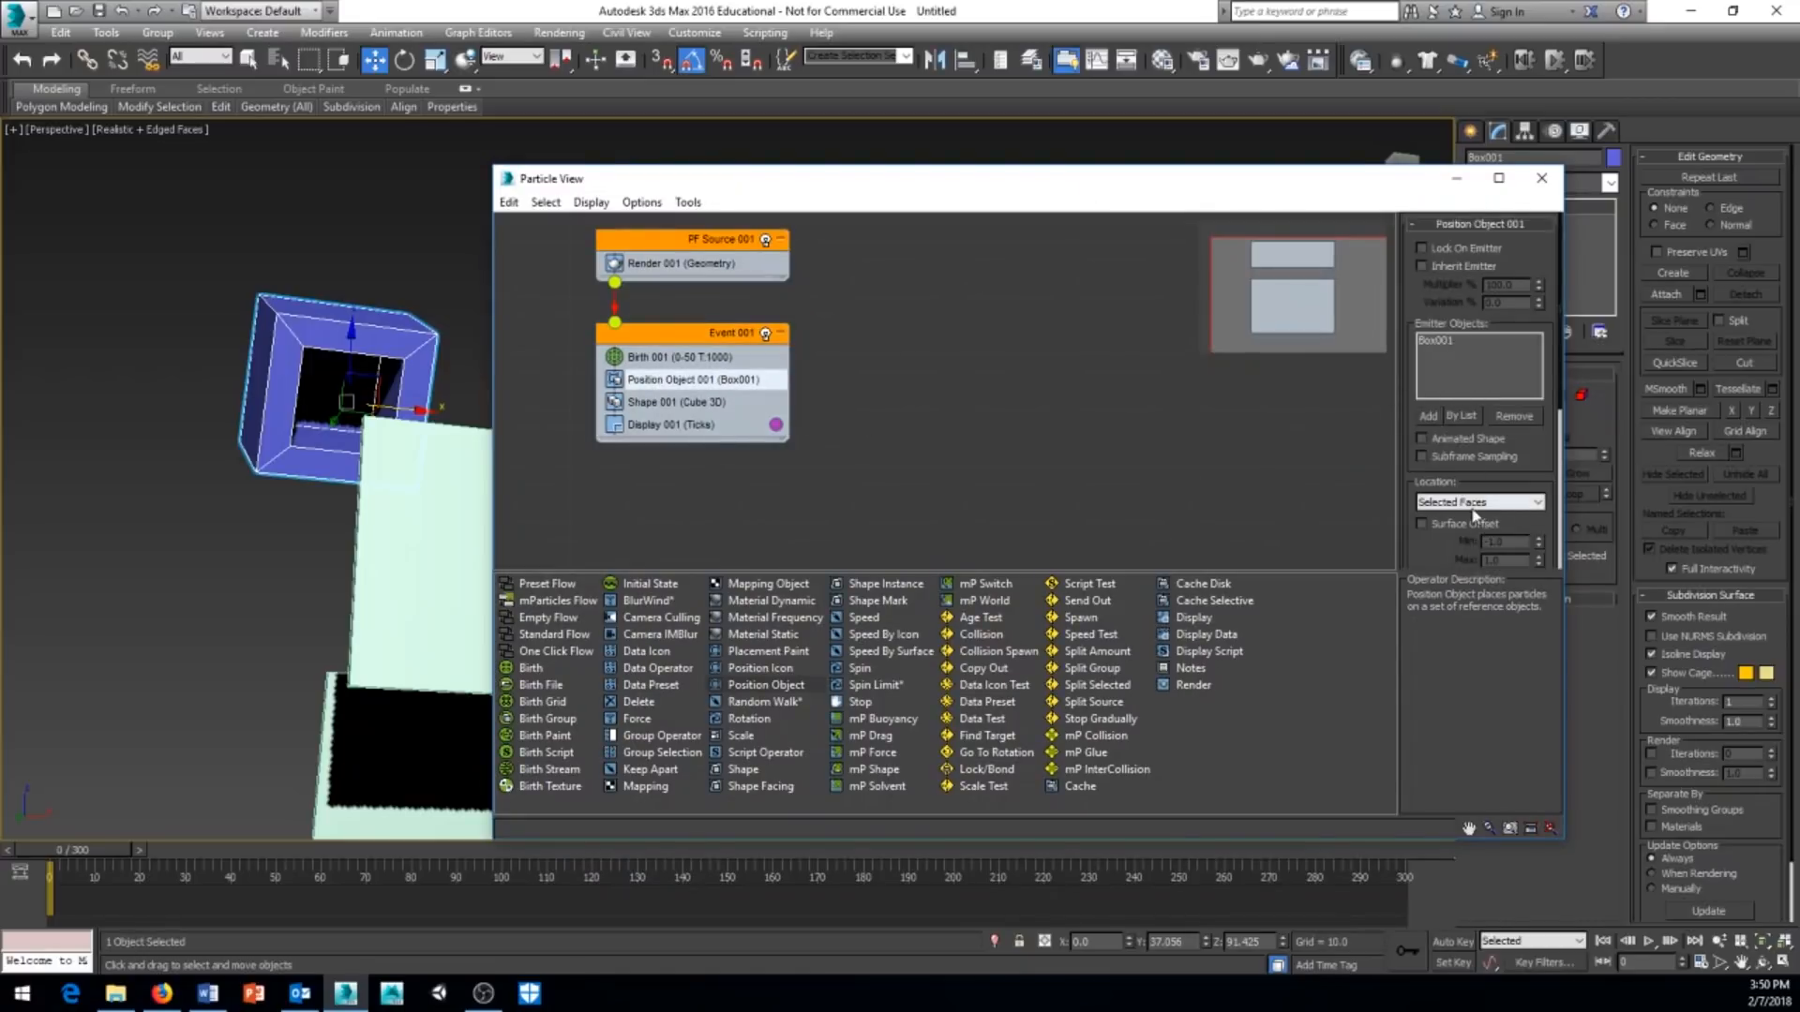
pyautogui.click(1538, 508)
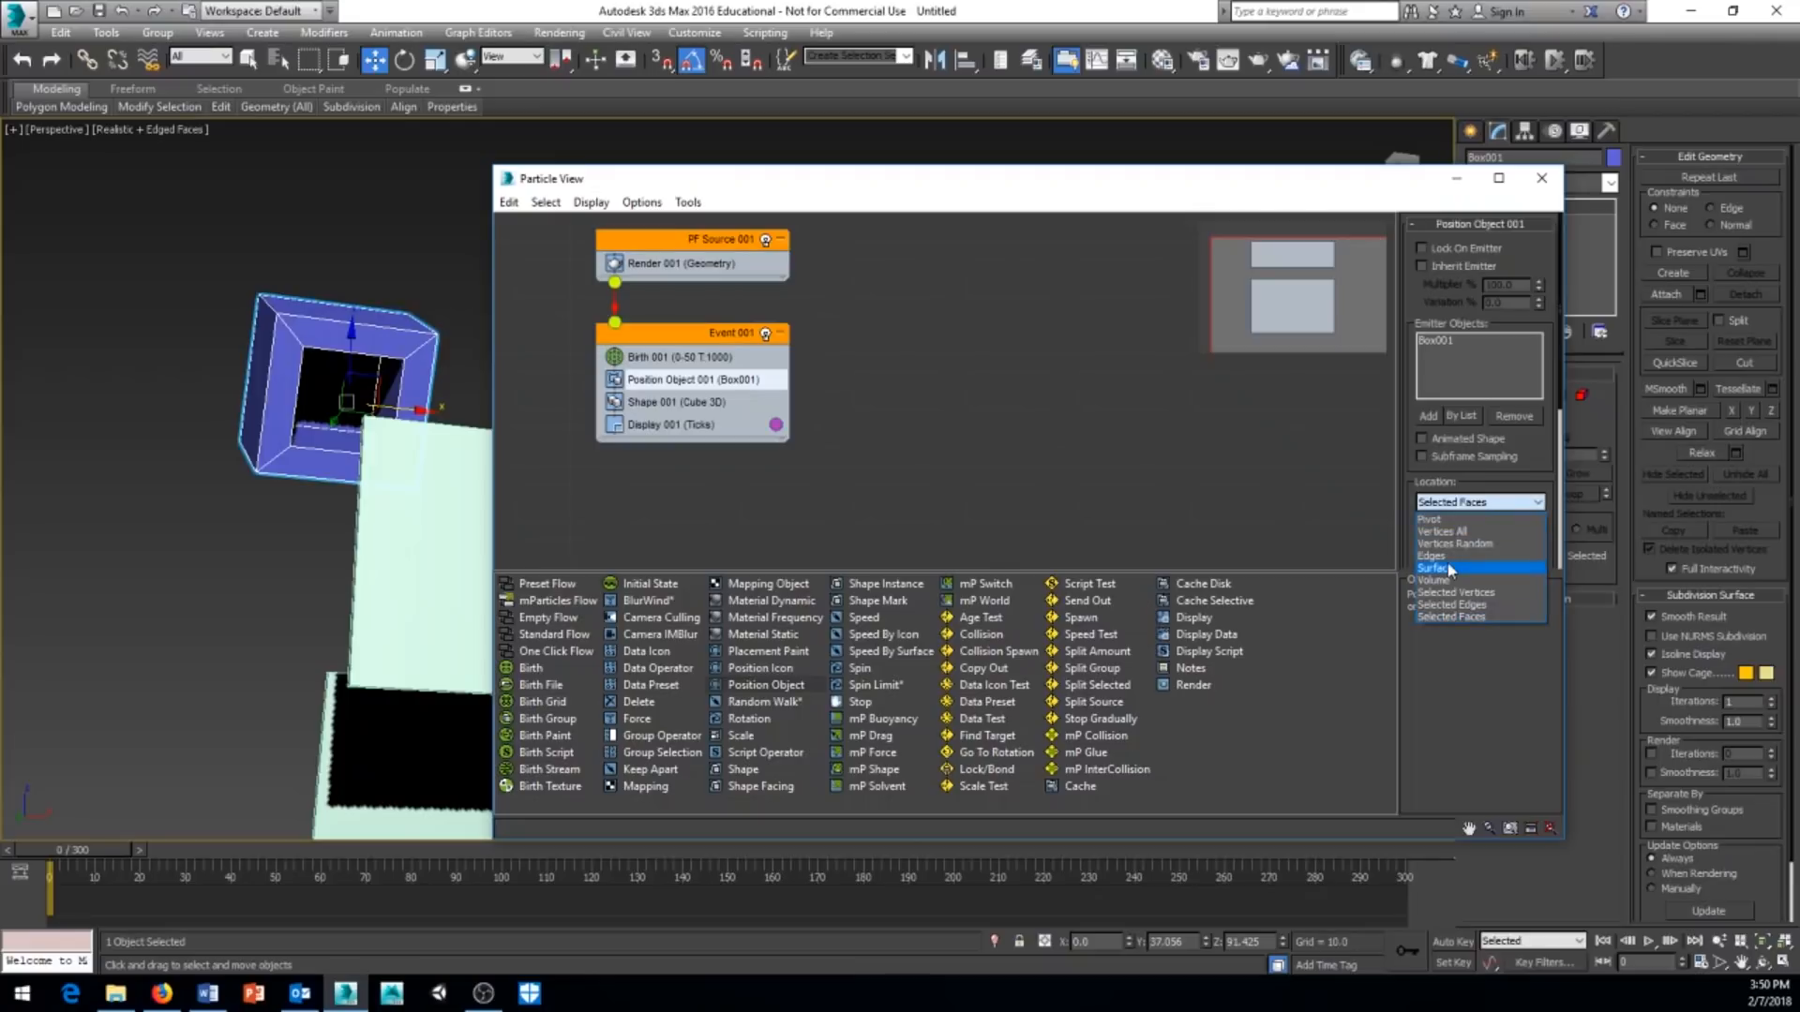
pyautogui.click(1455, 618)
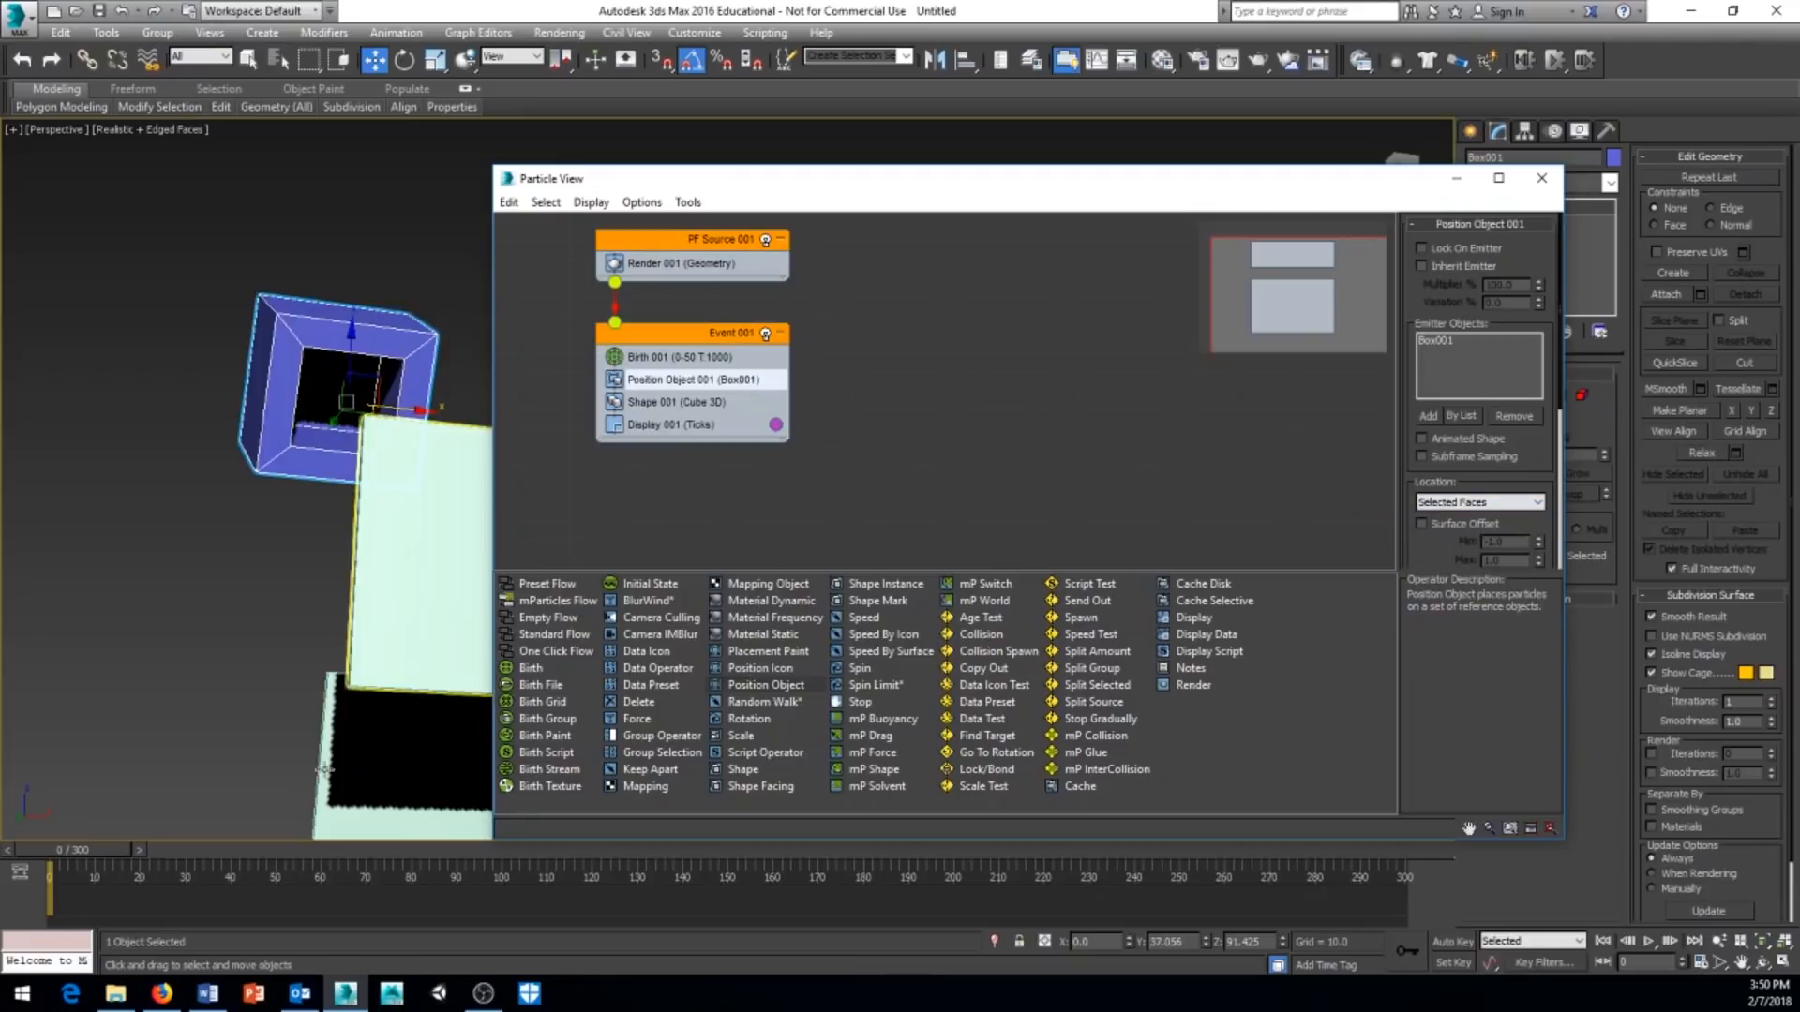
pyautogui.moveTo(76, 852)
pyautogui.mouseDown()
pyautogui.moveTo(394, 851)
pyautogui.moveTo(76, 834)
pyautogui.moveTo(230, 848)
pyautogui.moveTo(70, 848)
pyautogui.moveTo(259, 850)
pyautogui.moveTo(51, 850)
pyautogui.mouseUp()
pyautogui.press('w')
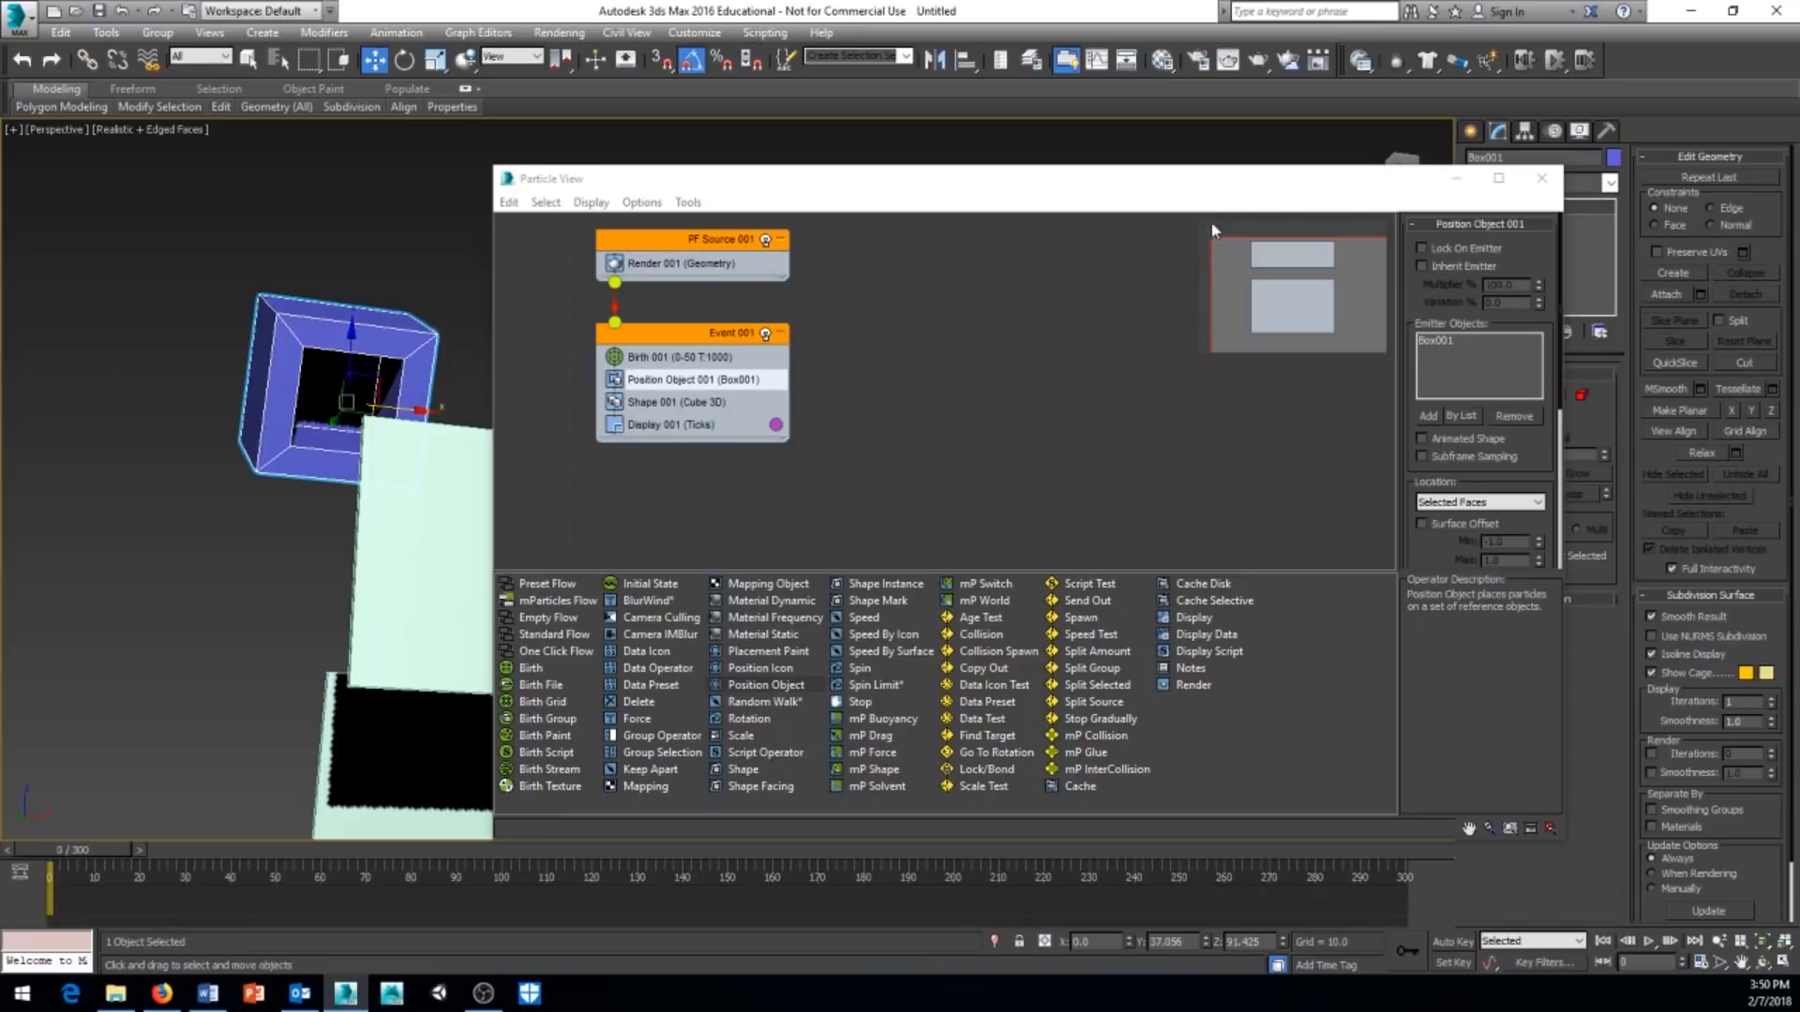
# Narrow the Particle View window and place it so the tilted box, panels and container can be seen beside it.
pyautogui.moveTo(491, 289); pyautogui.dragTo(724, 292)
pyautogui.moveTo(1070, 171); pyautogui.dragTo(1196, 177)
pyautogui.keyDown('alt'); pyautogui.moveTo(703, 411); pyautogui.dragTo(444, 296, button='middle'); pyautogui.keyUp('alt')
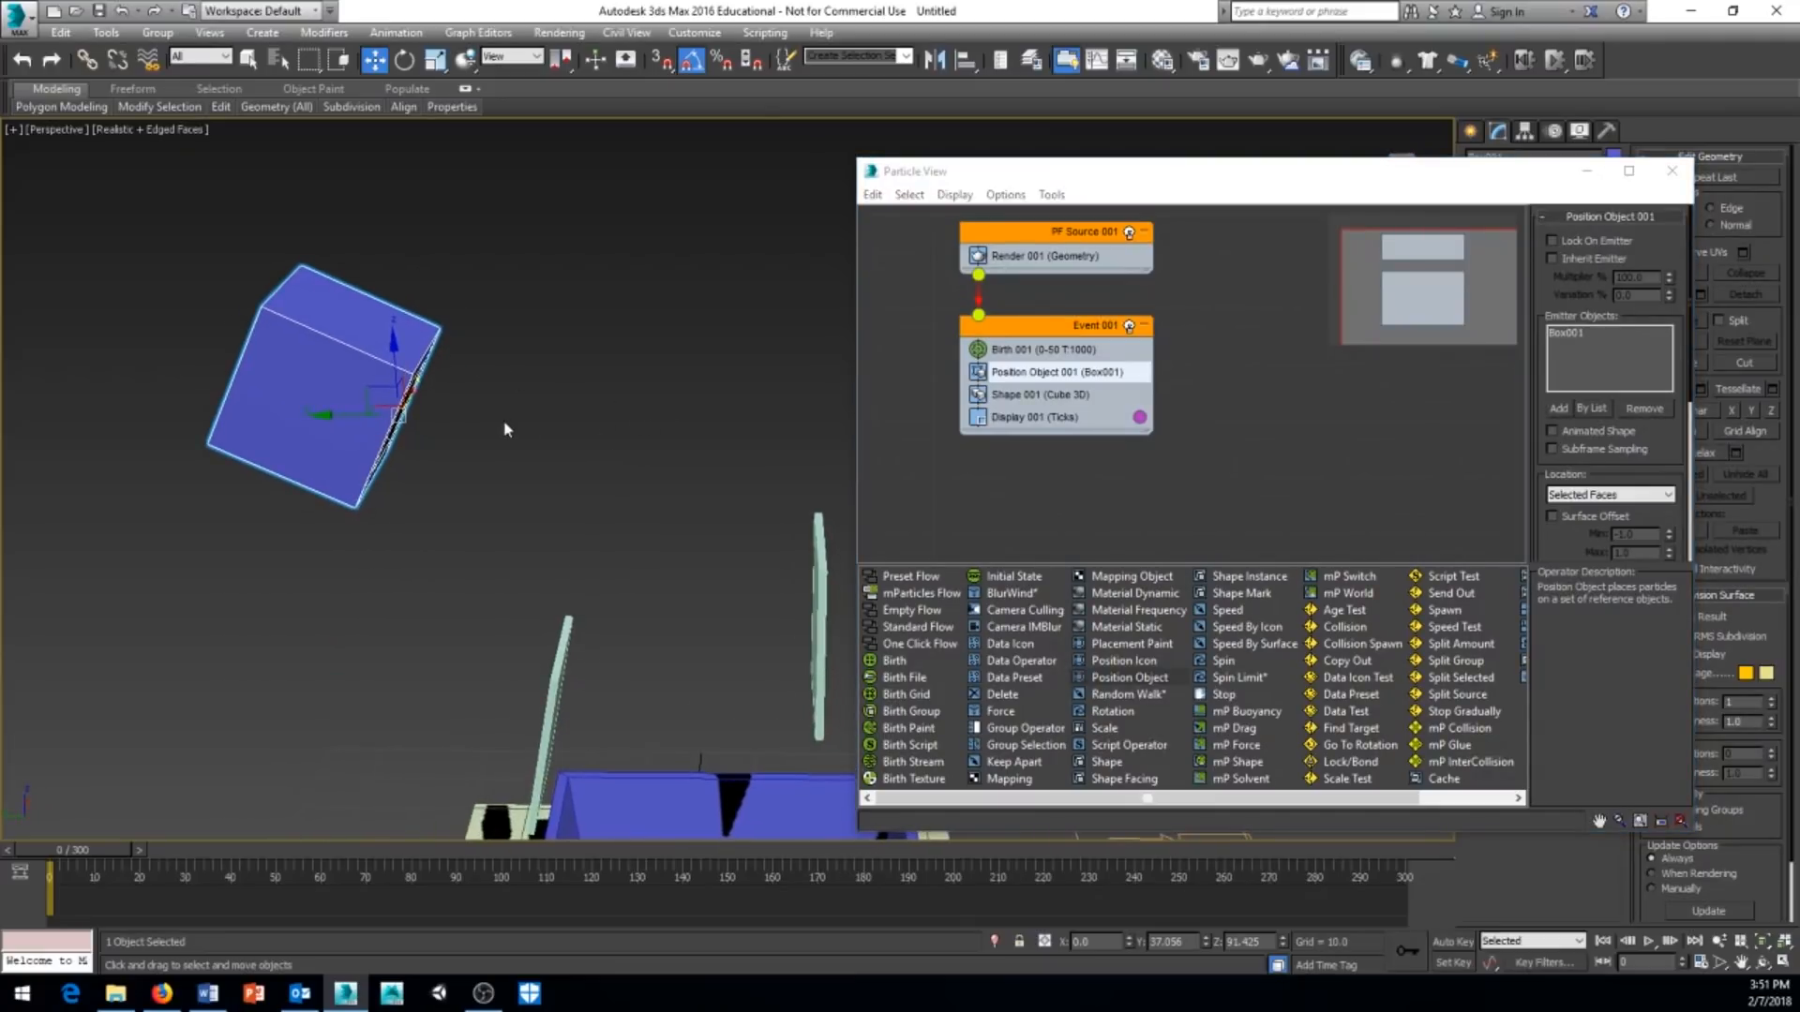
pyautogui.press('z')
pyautogui.scroll(-4, 436, 369)
pyautogui.moveTo(660, 437); pyautogui.dragTo(412, 331, button='middle')
pyautogui.scroll(-2, 411, 331)
pyautogui.moveTo(483, 377)
pyautogui.keyDown('alt'); pyautogui.mouseDown(button='middle')
pyautogui.moveTo(412, 344)
pyautogui.moveTo(450, 369)
pyautogui.mouseUp(button='middle'); pyautogui.keyUp('alt')
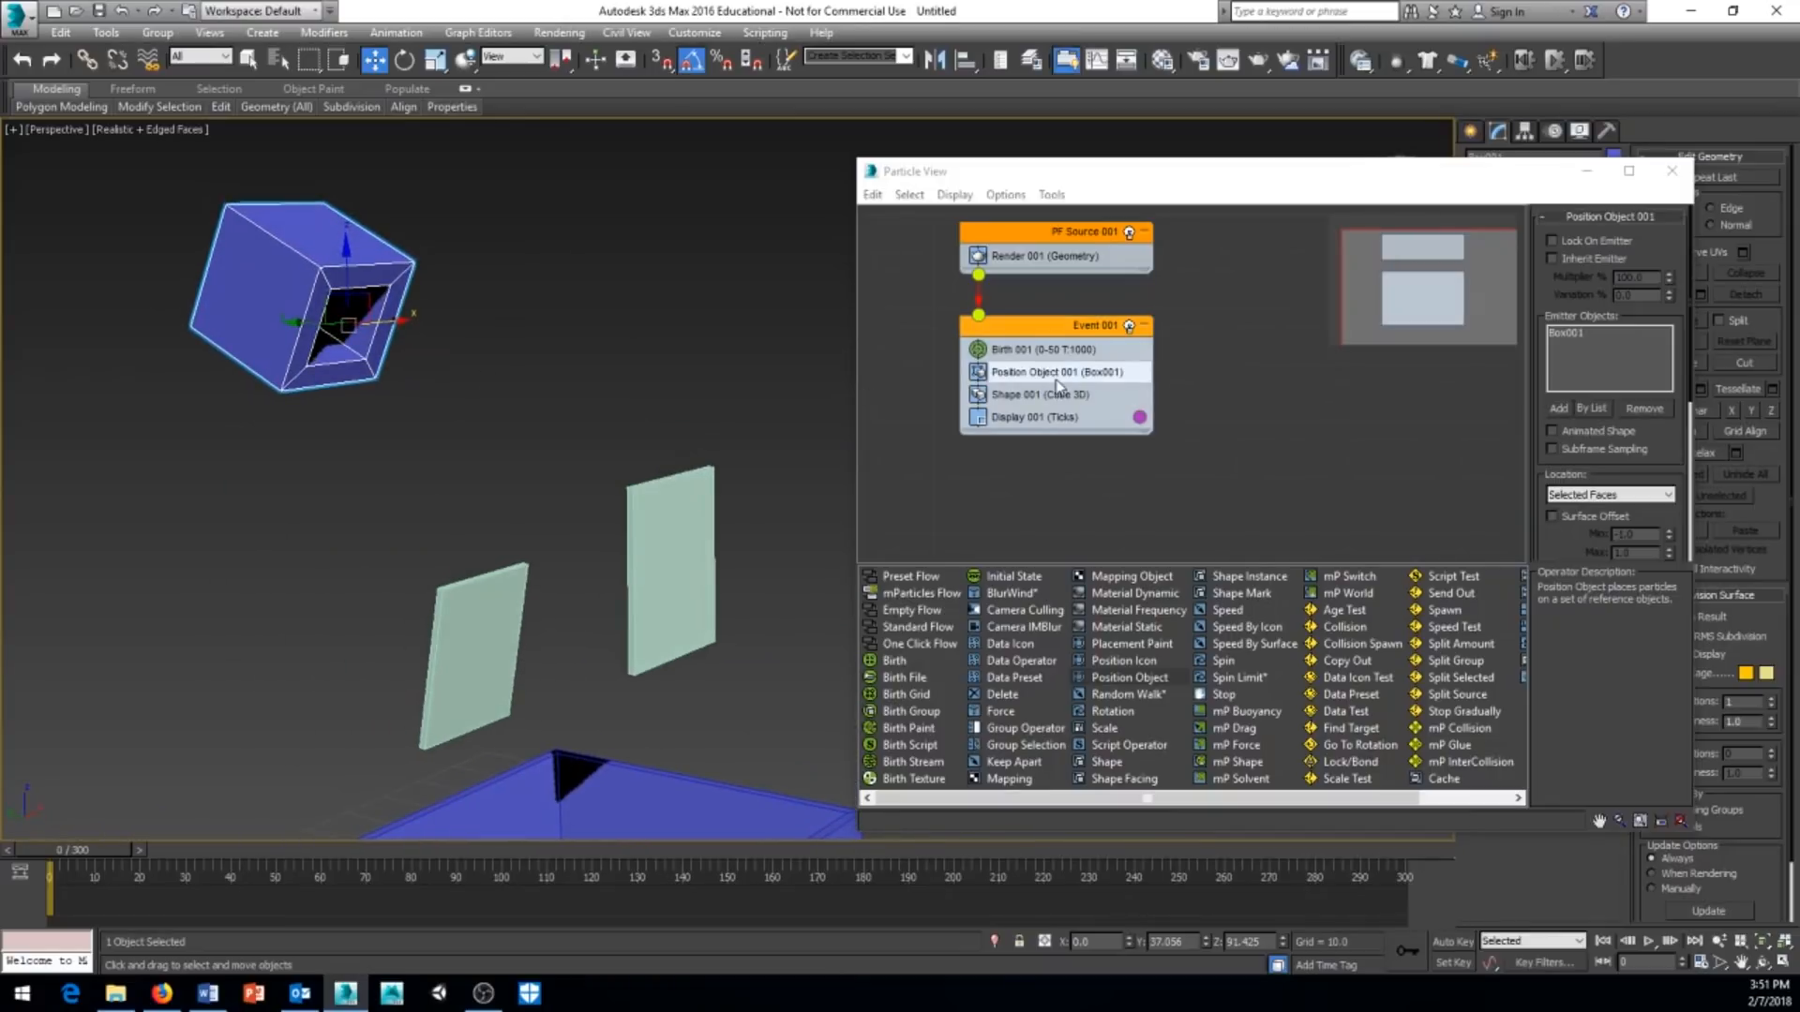
pyautogui.moveTo(1129, 174); pyautogui.dragTo(880, 229)
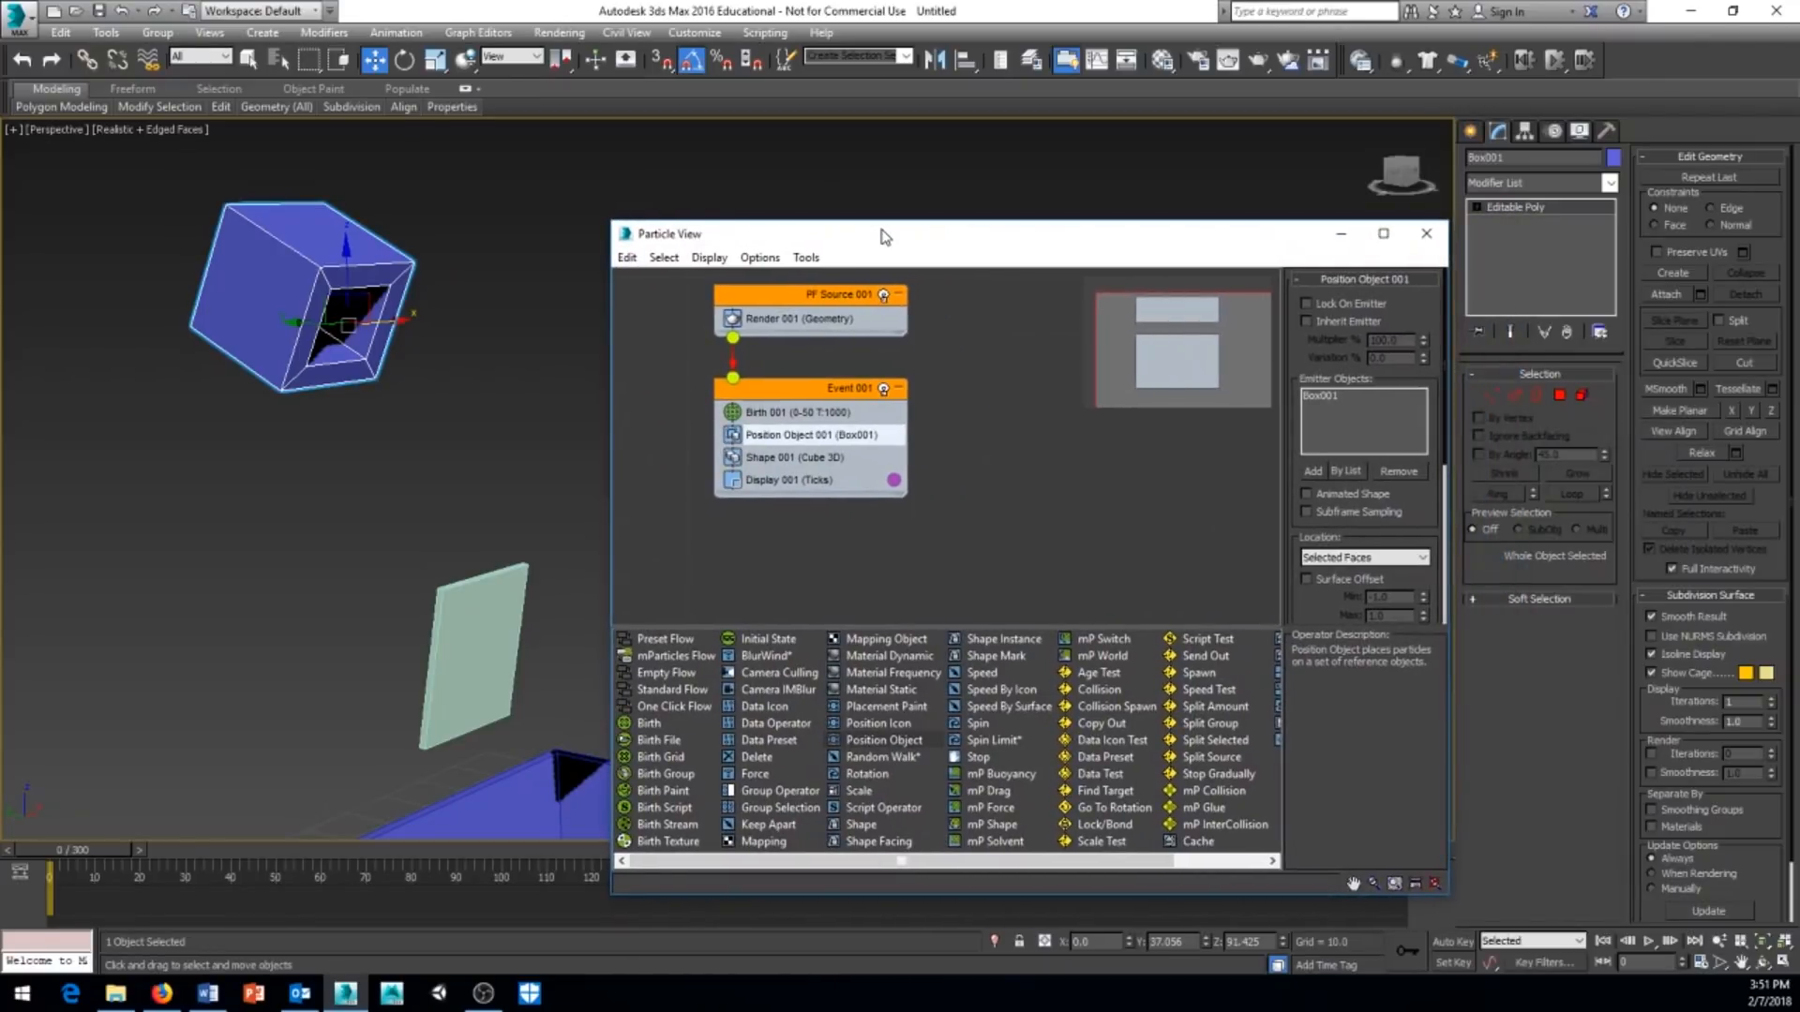
# Create a planar Gravity space warp with an icon size of about 5.4 on the ground beside the open container.
pyautogui.click(1469, 133)
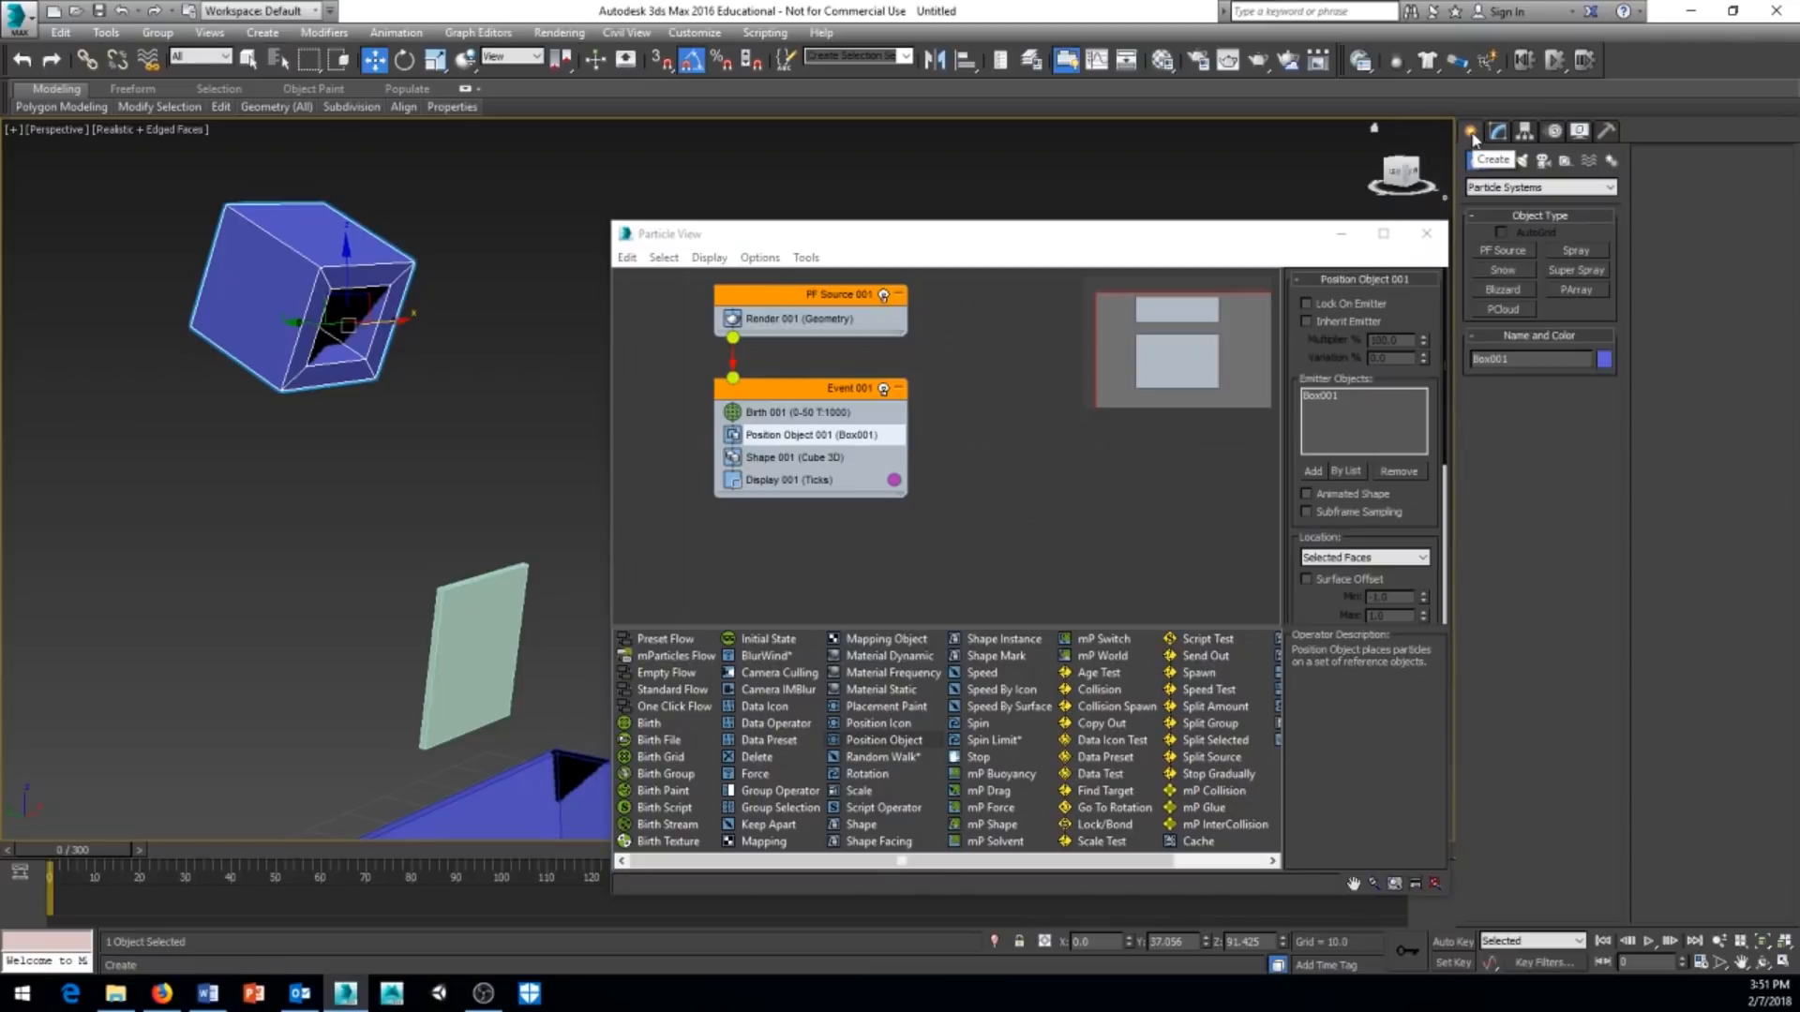
pyautogui.click(1590, 163)
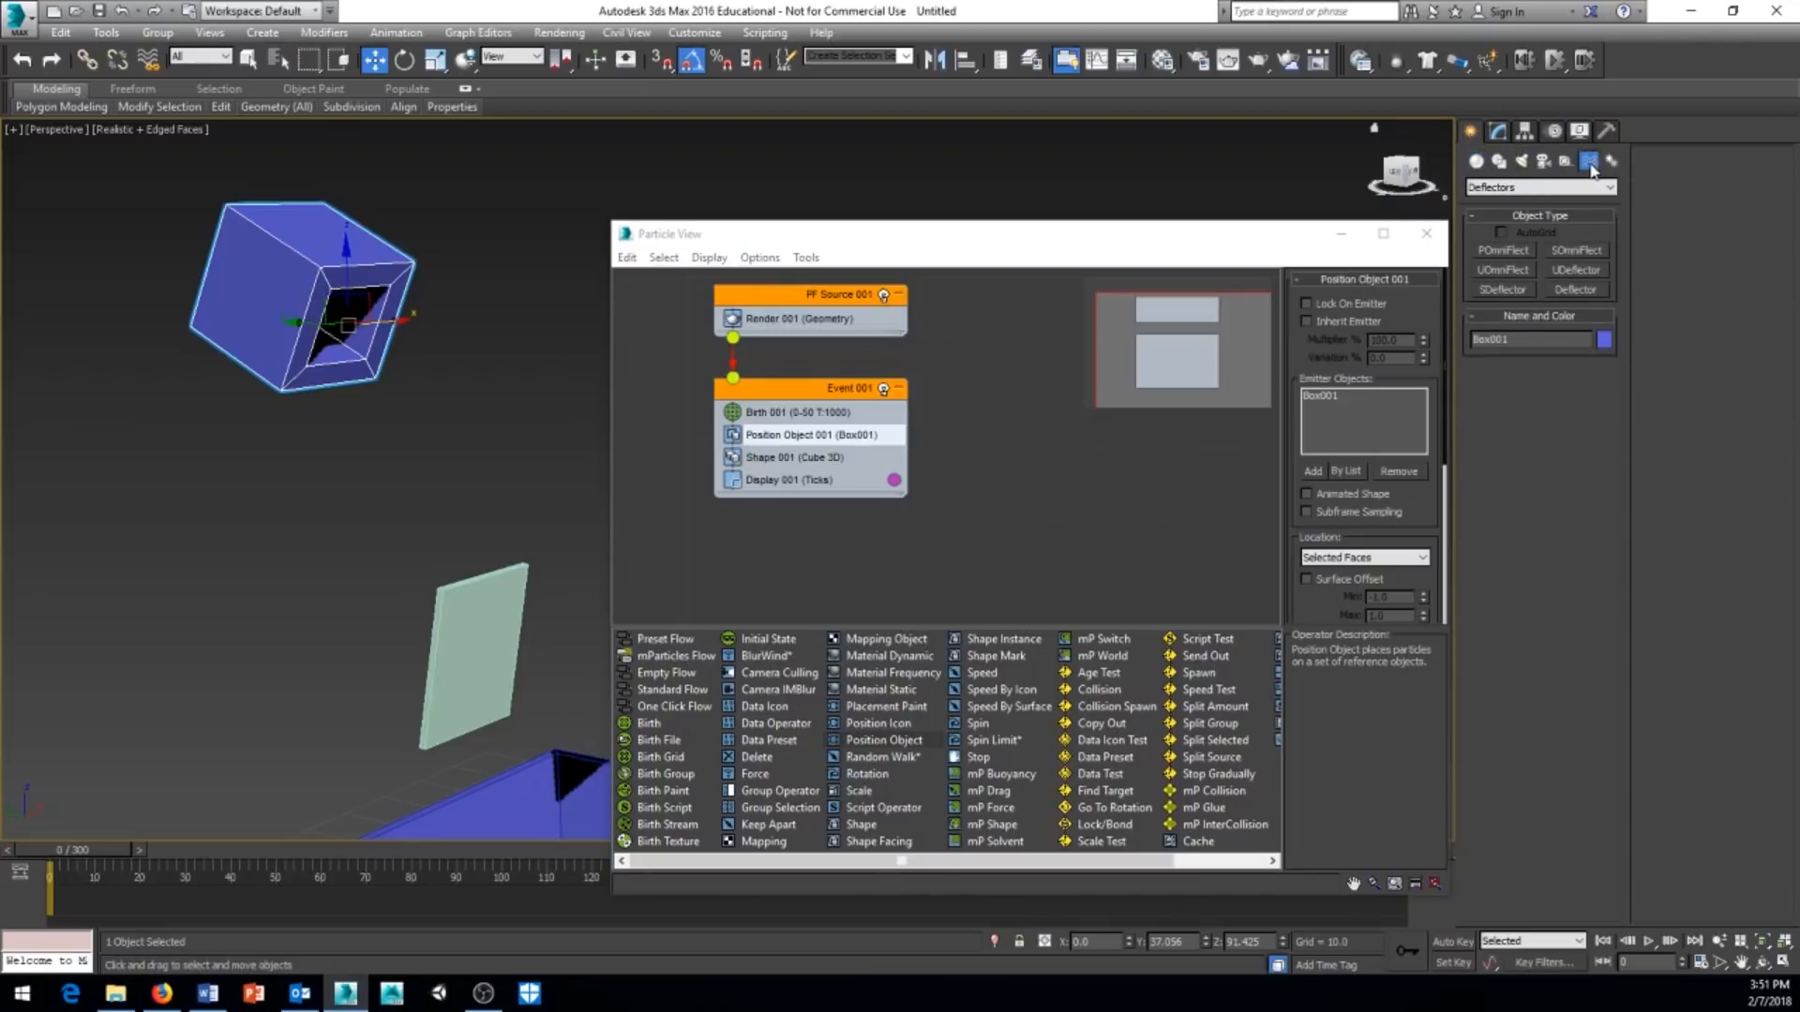
pyautogui.click(1530, 188)
pyautogui.click(1490, 204)
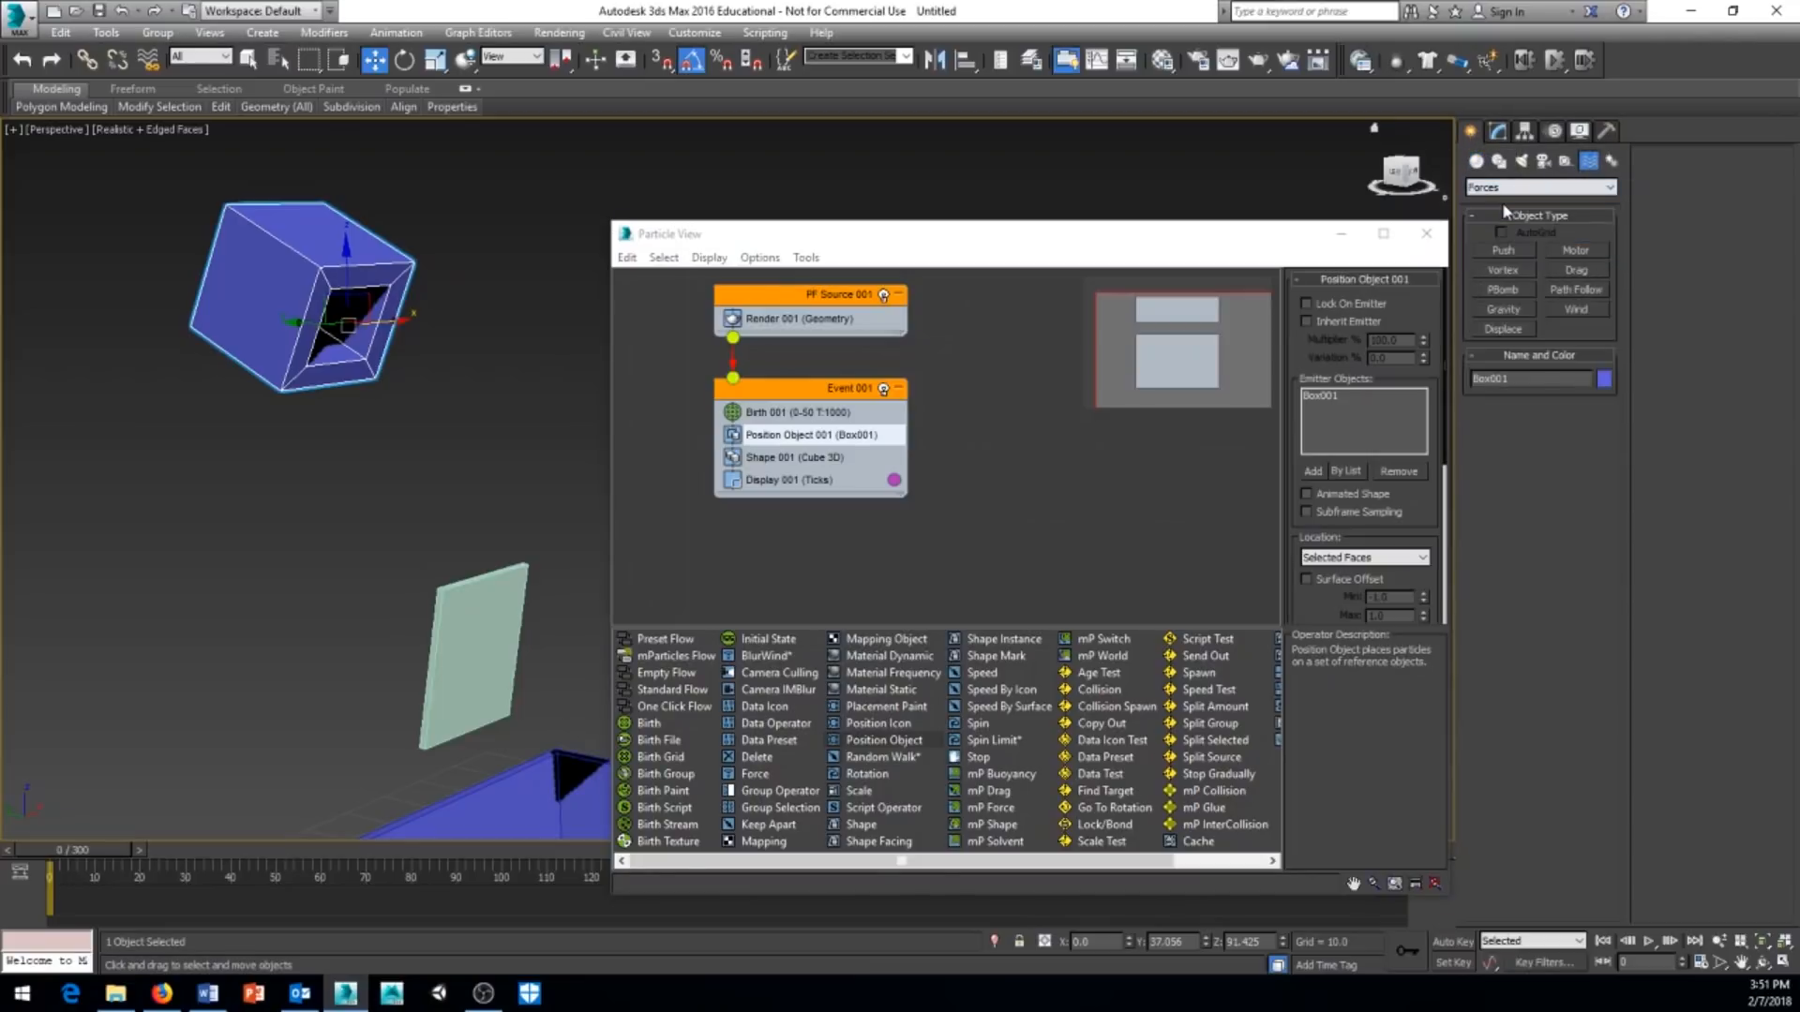
pyautogui.click(1496, 309)
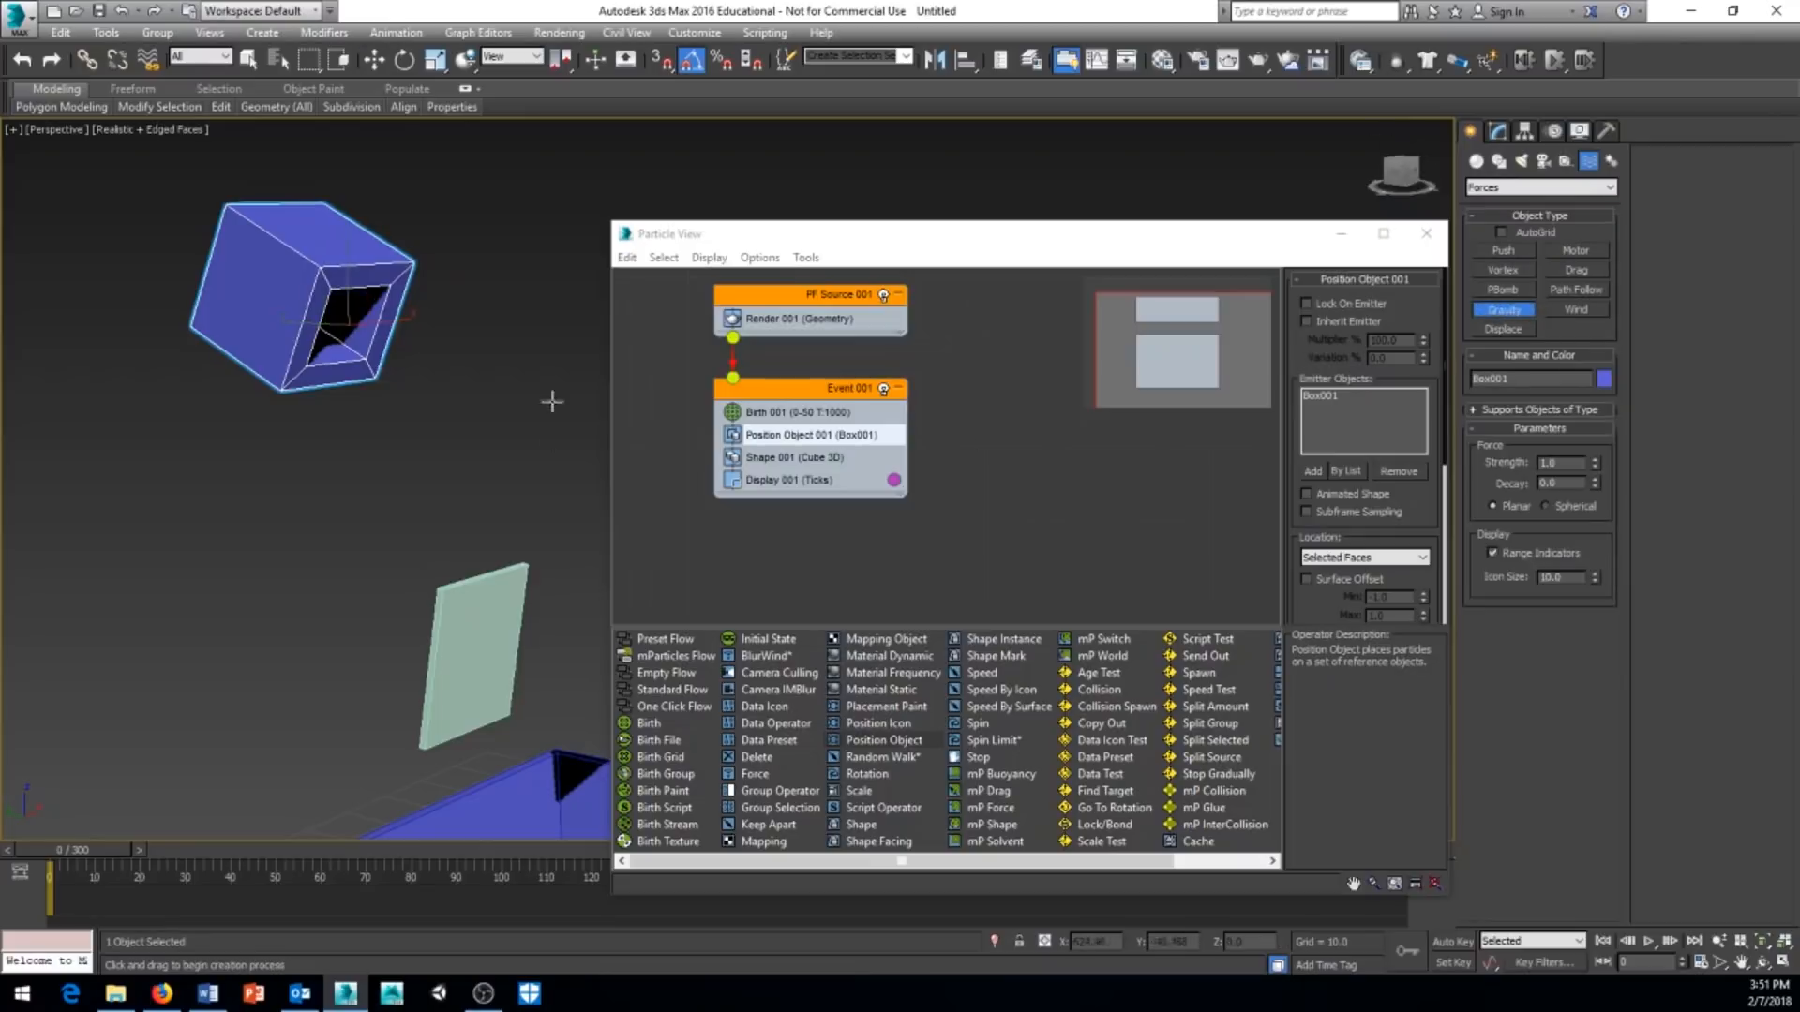
pyautogui.moveTo(422, 459)
pyautogui.mouseDown(button='middle')
pyautogui.moveTo(311, 402)
pyautogui.moveTo(418, 481)
pyautogui.mouseUp(button='middle')
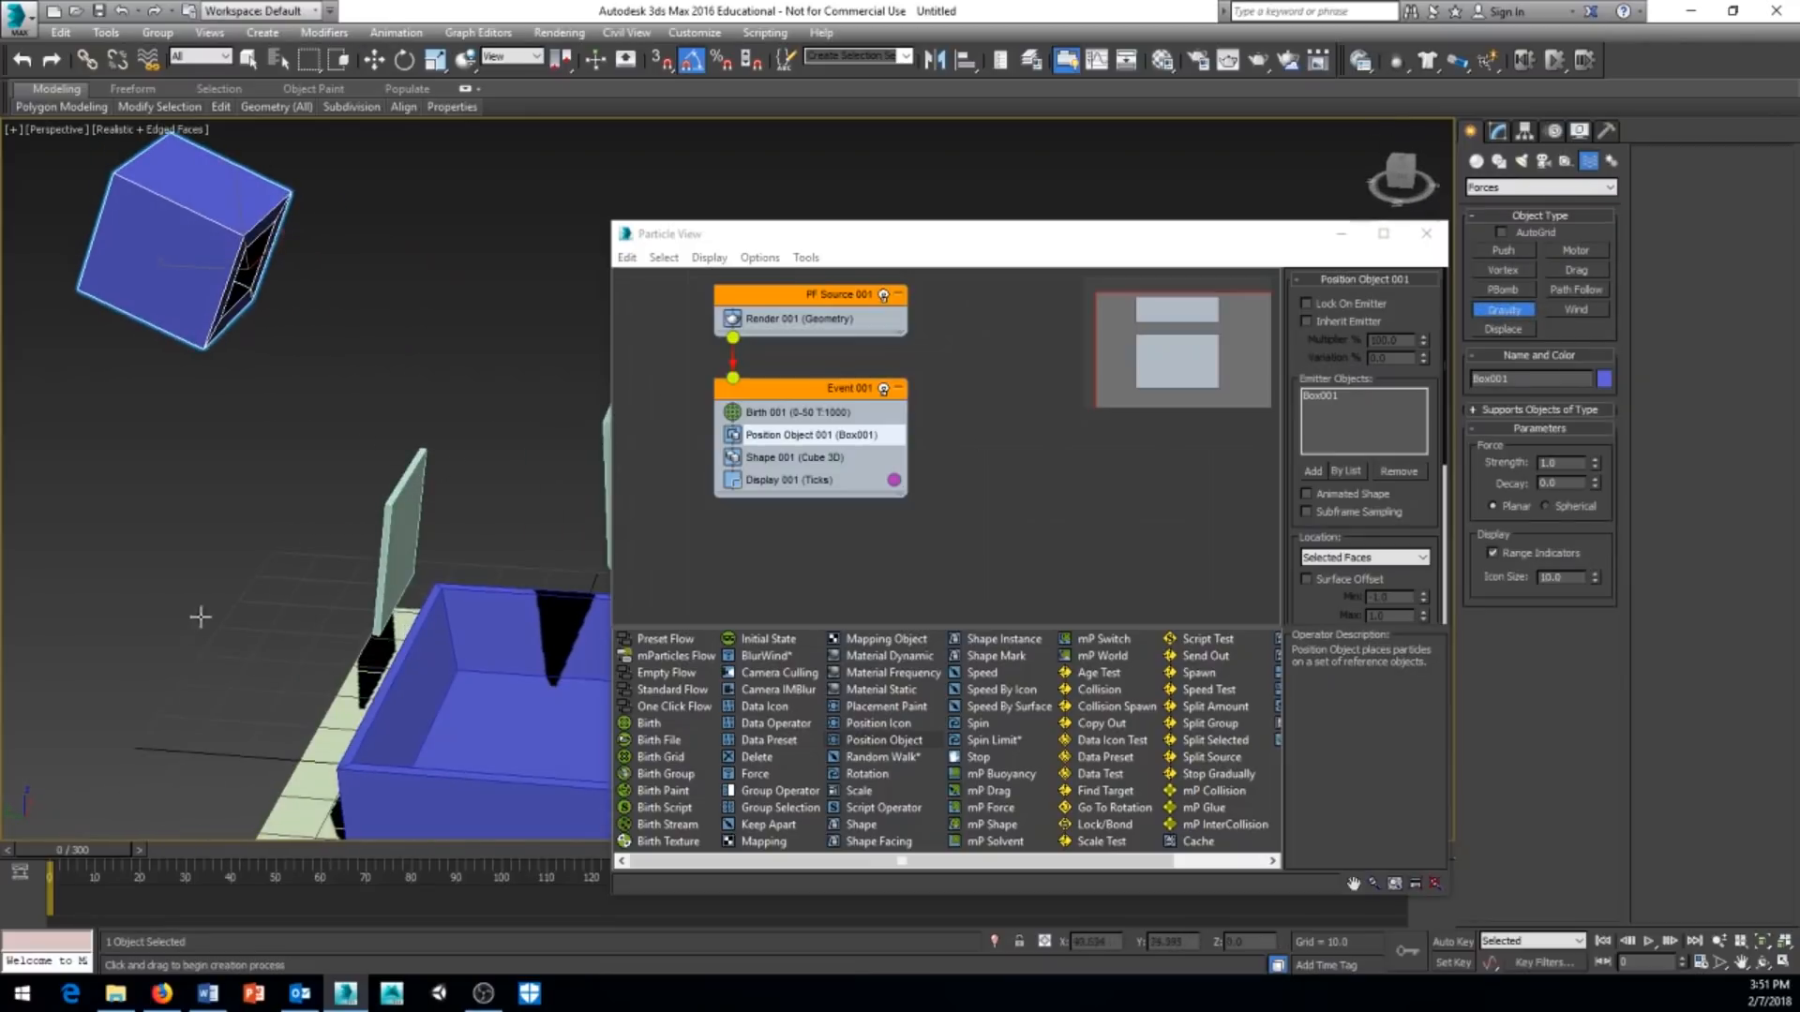
pyautogui.moveTo(226, 640); pyautogui.dragTo(280, 626)
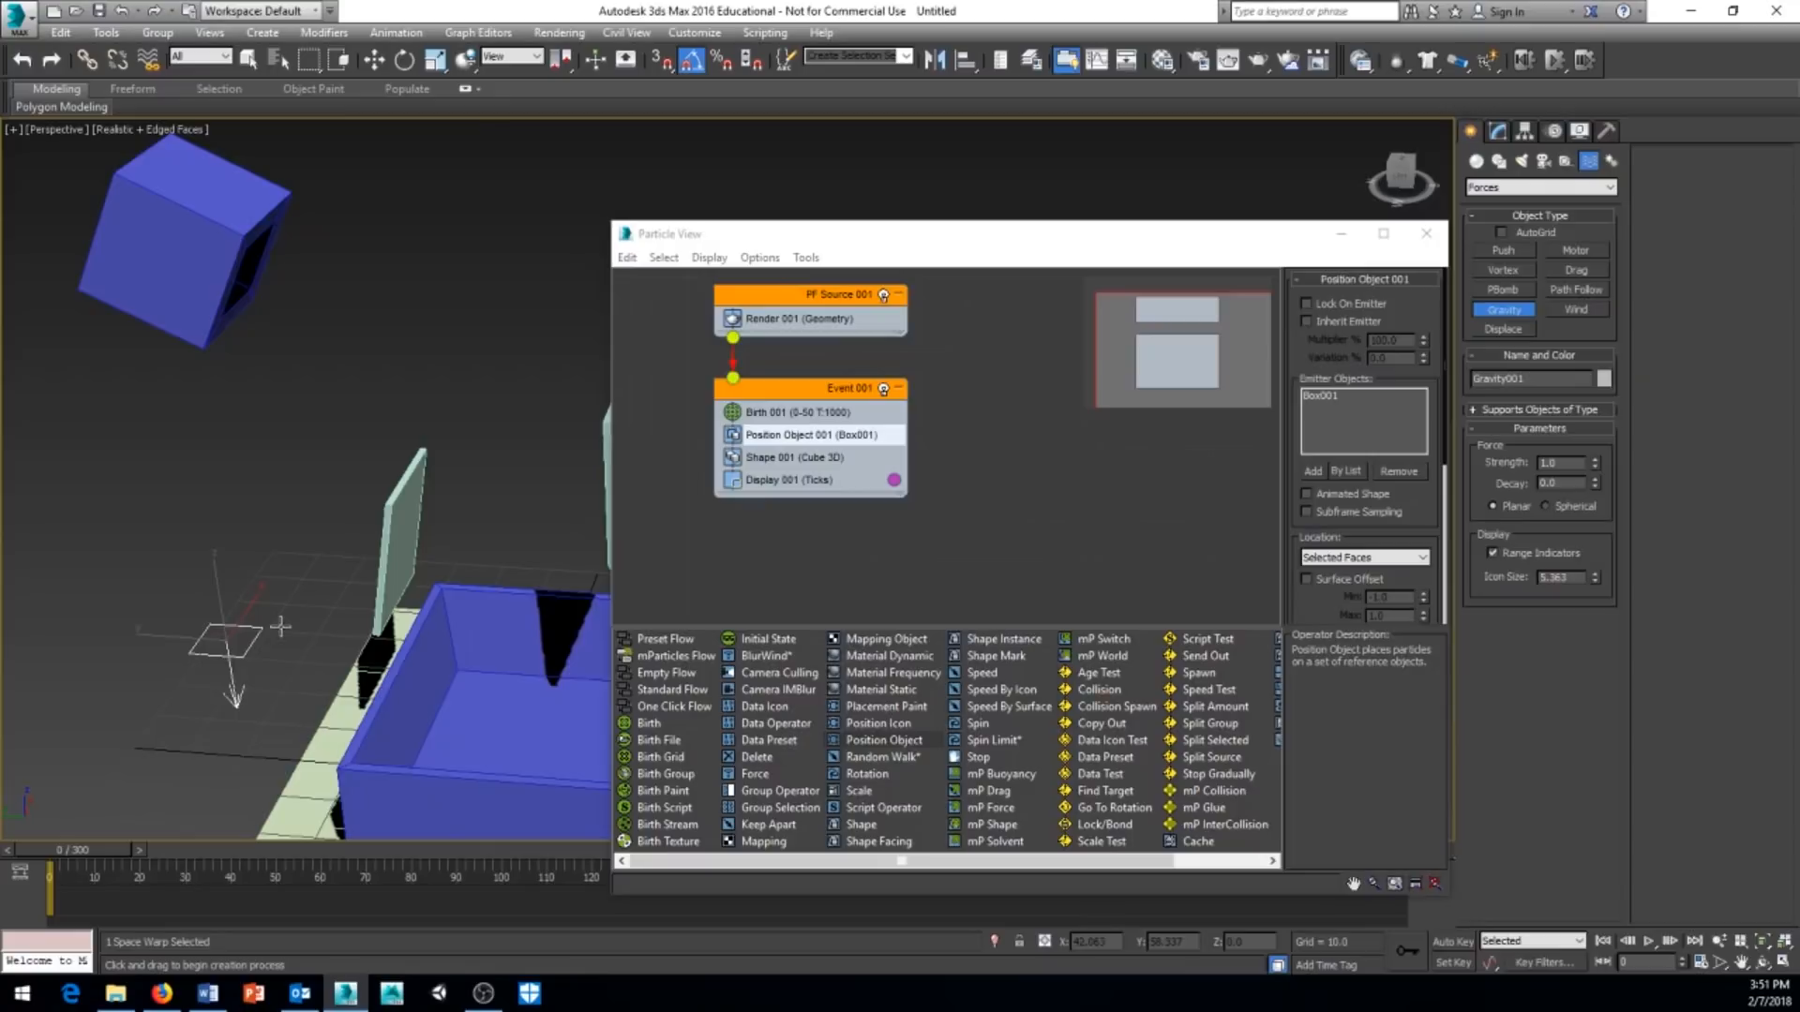
pyautogui.keyDown('alt'); pyautogui.moveTo(276, 594); pyautogui.dragTo(266, 602, button='middle'); pyautogui.keyUp('alt')
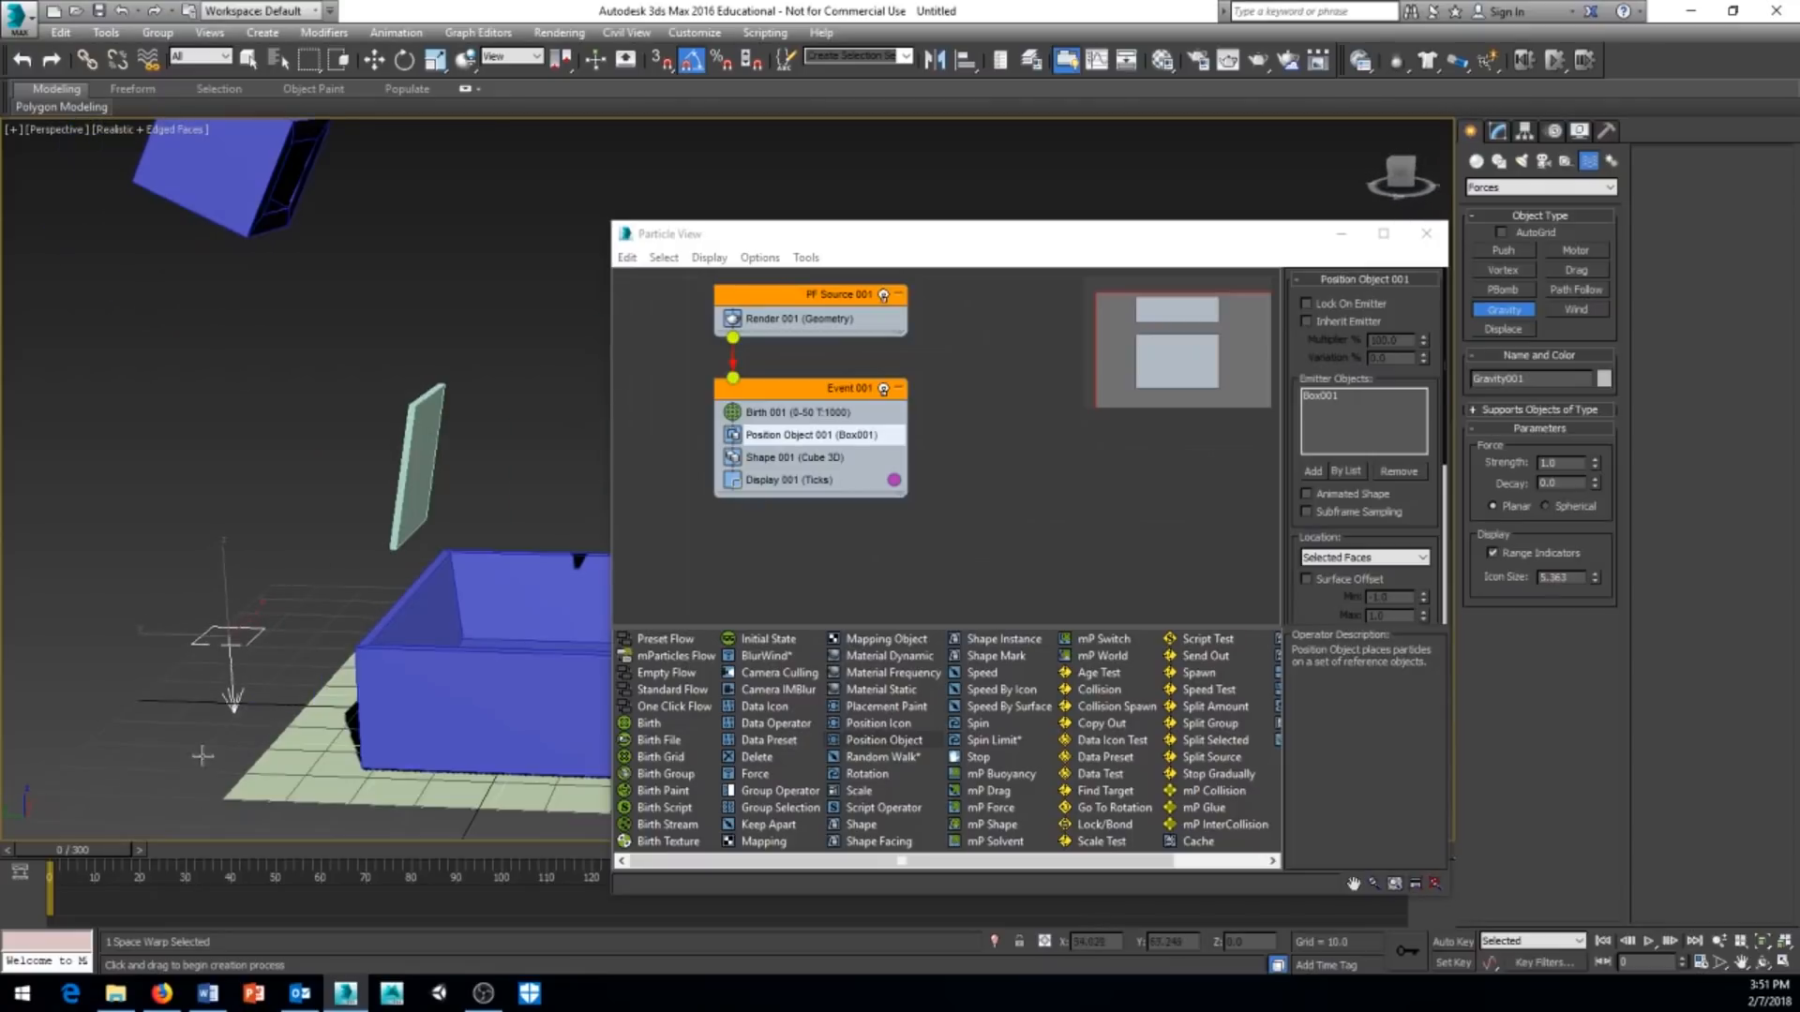
pyautogui.moveTo(303, 536); pyautogui.dragTo(297, 577, button='middle')
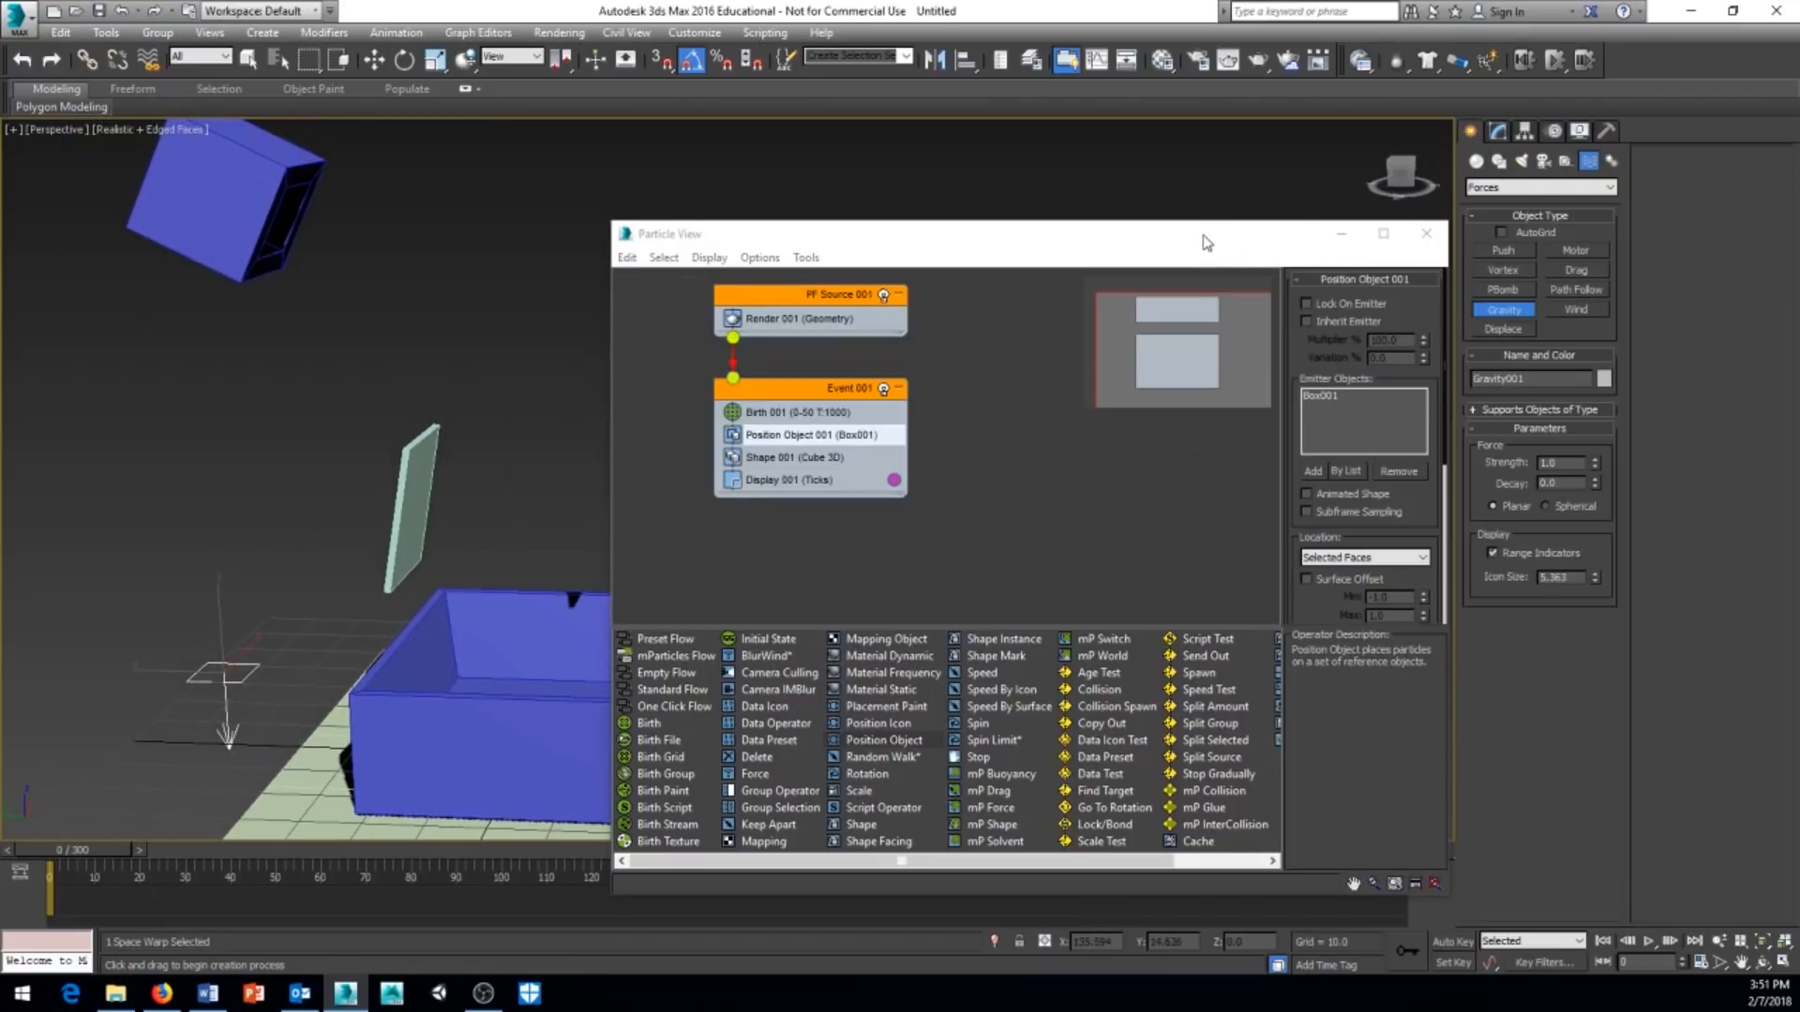
pyautogui.moveTo(302, 652); pyautogui.dragTo(372, 532, button='middle')
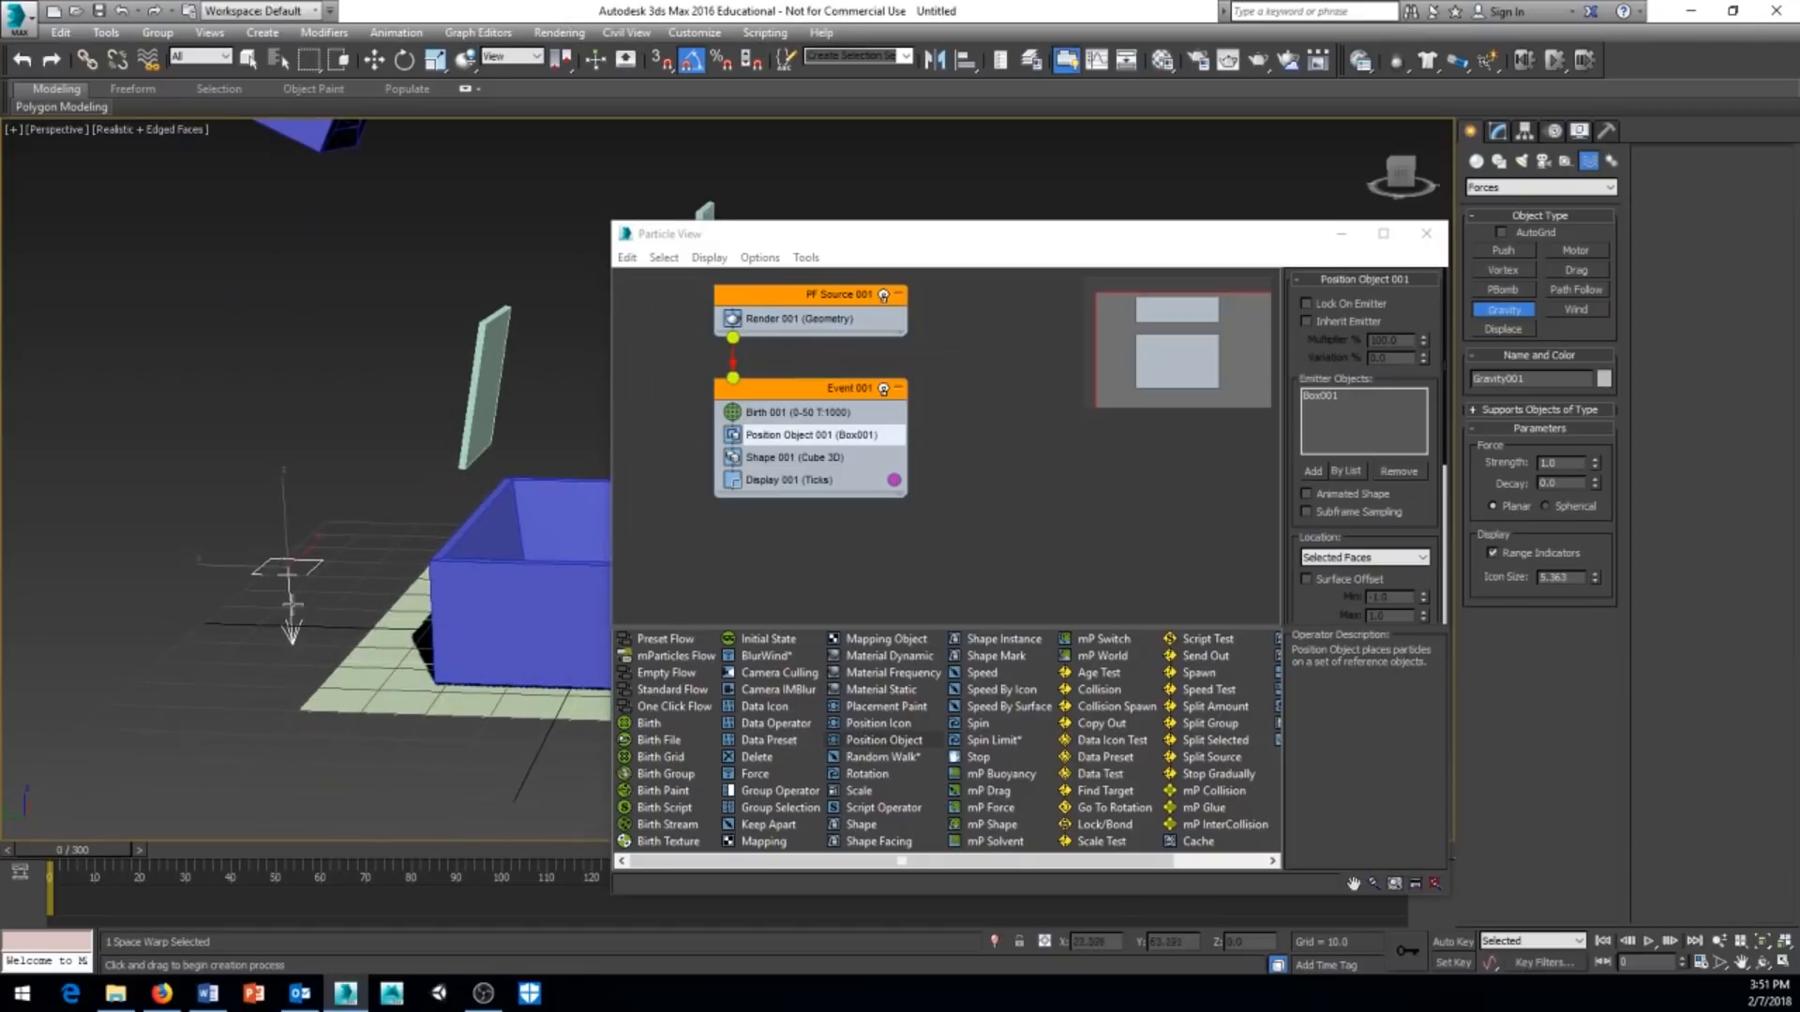
# Show the Gravity space warp's parameters and examine its placement relative to the tilted box, panels and container.
pyautogui.moveTo(375, 423); pyautogui.dragTo(319, 572, button='middle')
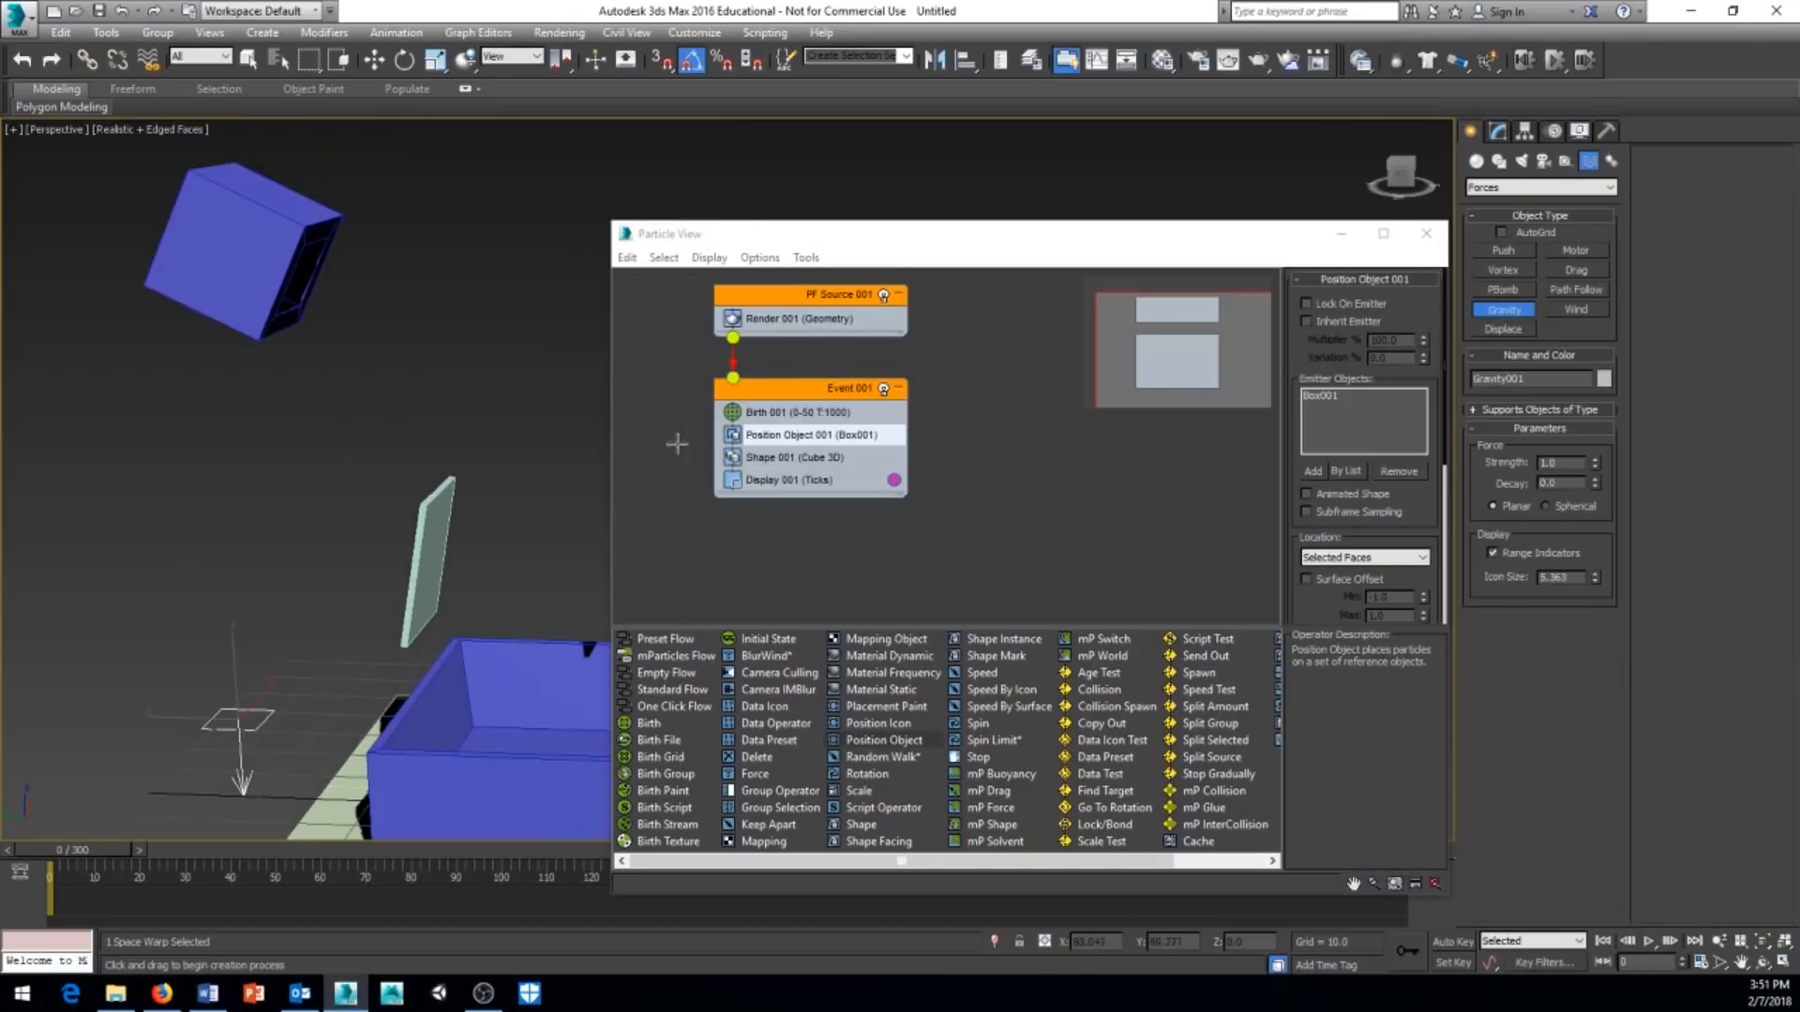
pyautogui.click(1495, 134)
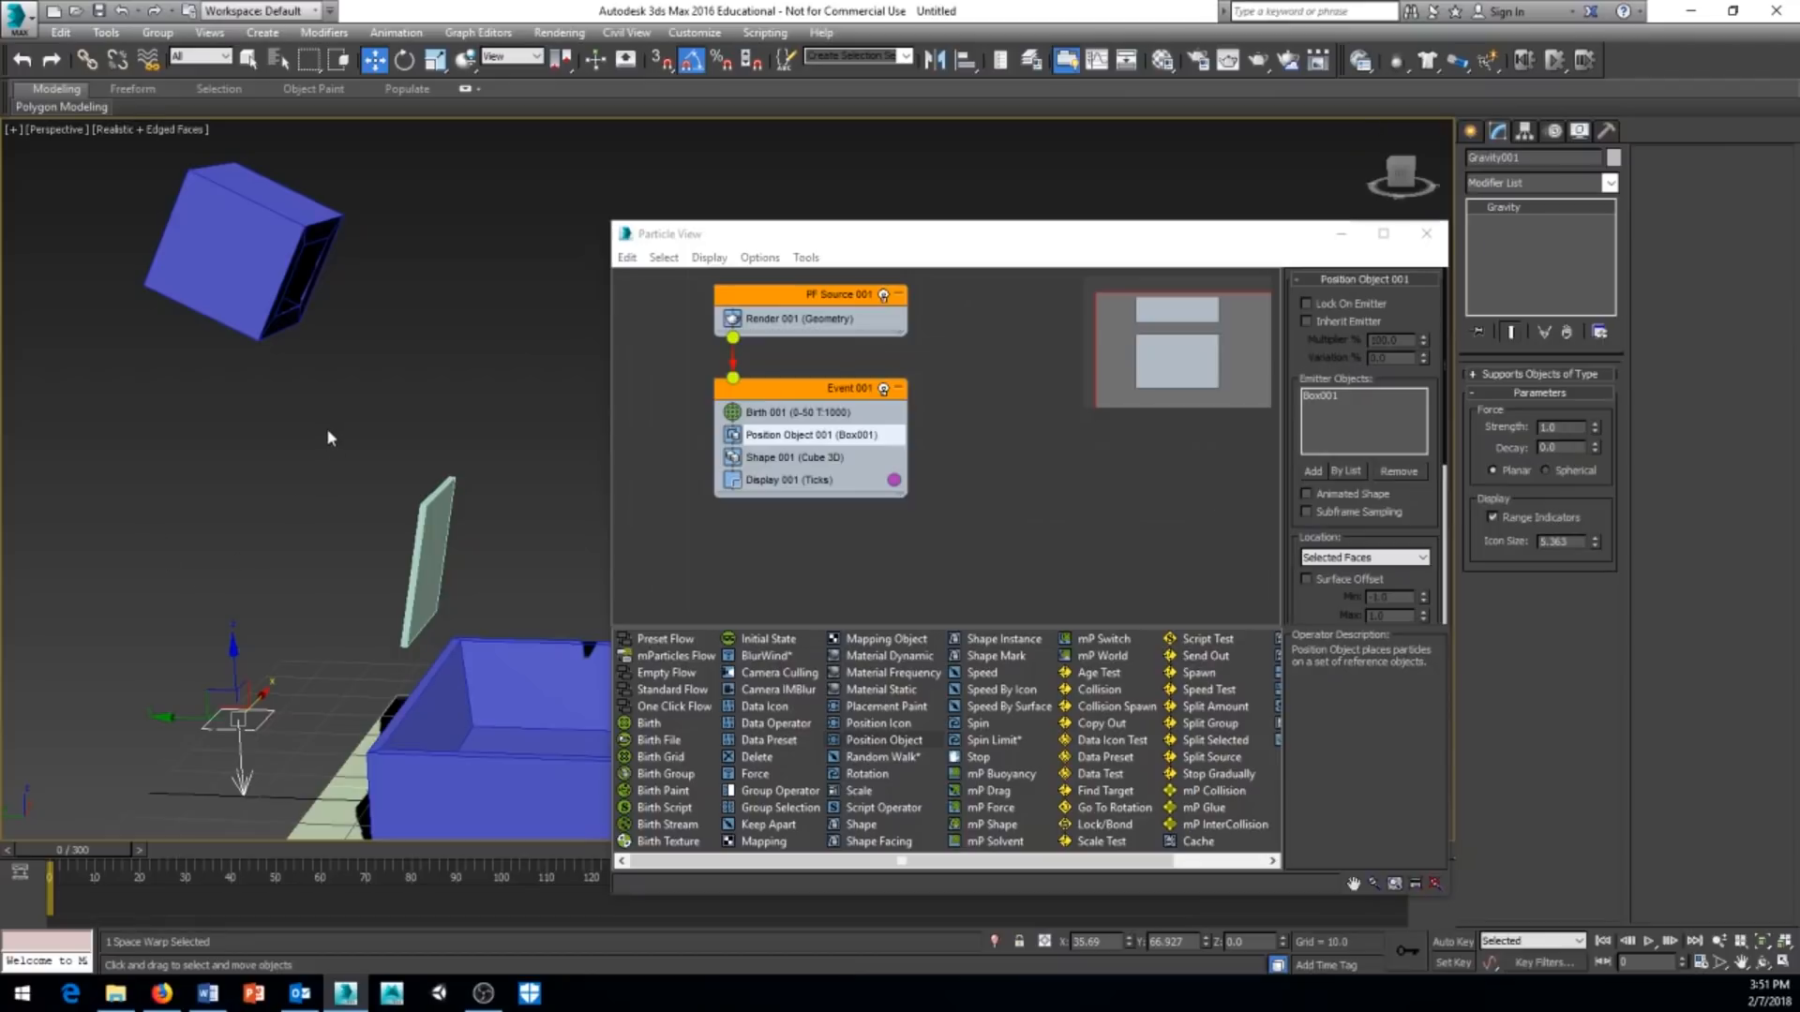
pyautogui.moveTo(328, 438); pyautogui.dragTo(384, 465, button='middle')
pyautogui.moveTo(346, 554); pyautogui.dragTo(386, 407, button='middle')
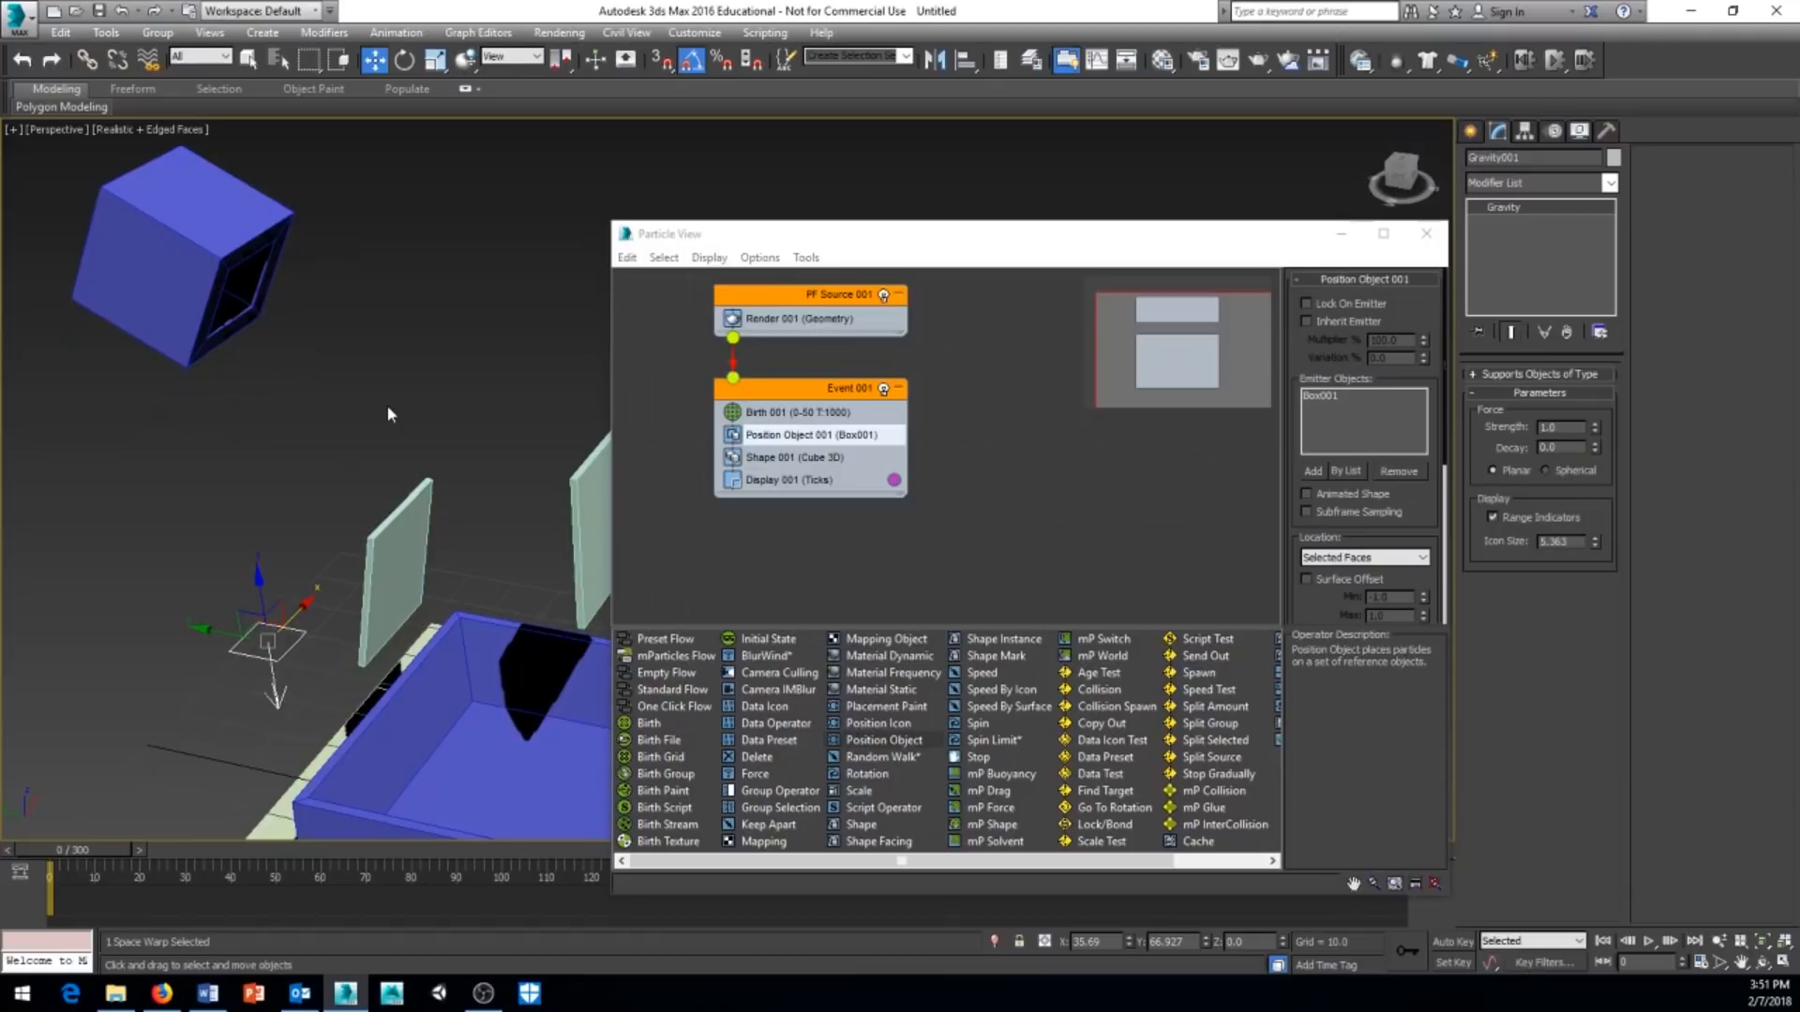
pyautogui.keyDown('alt'); pyautogui.moveTo(330, 548); pyautogui.dragTo(319, 530, button='middle'); pyautogui.keyUp('alt')
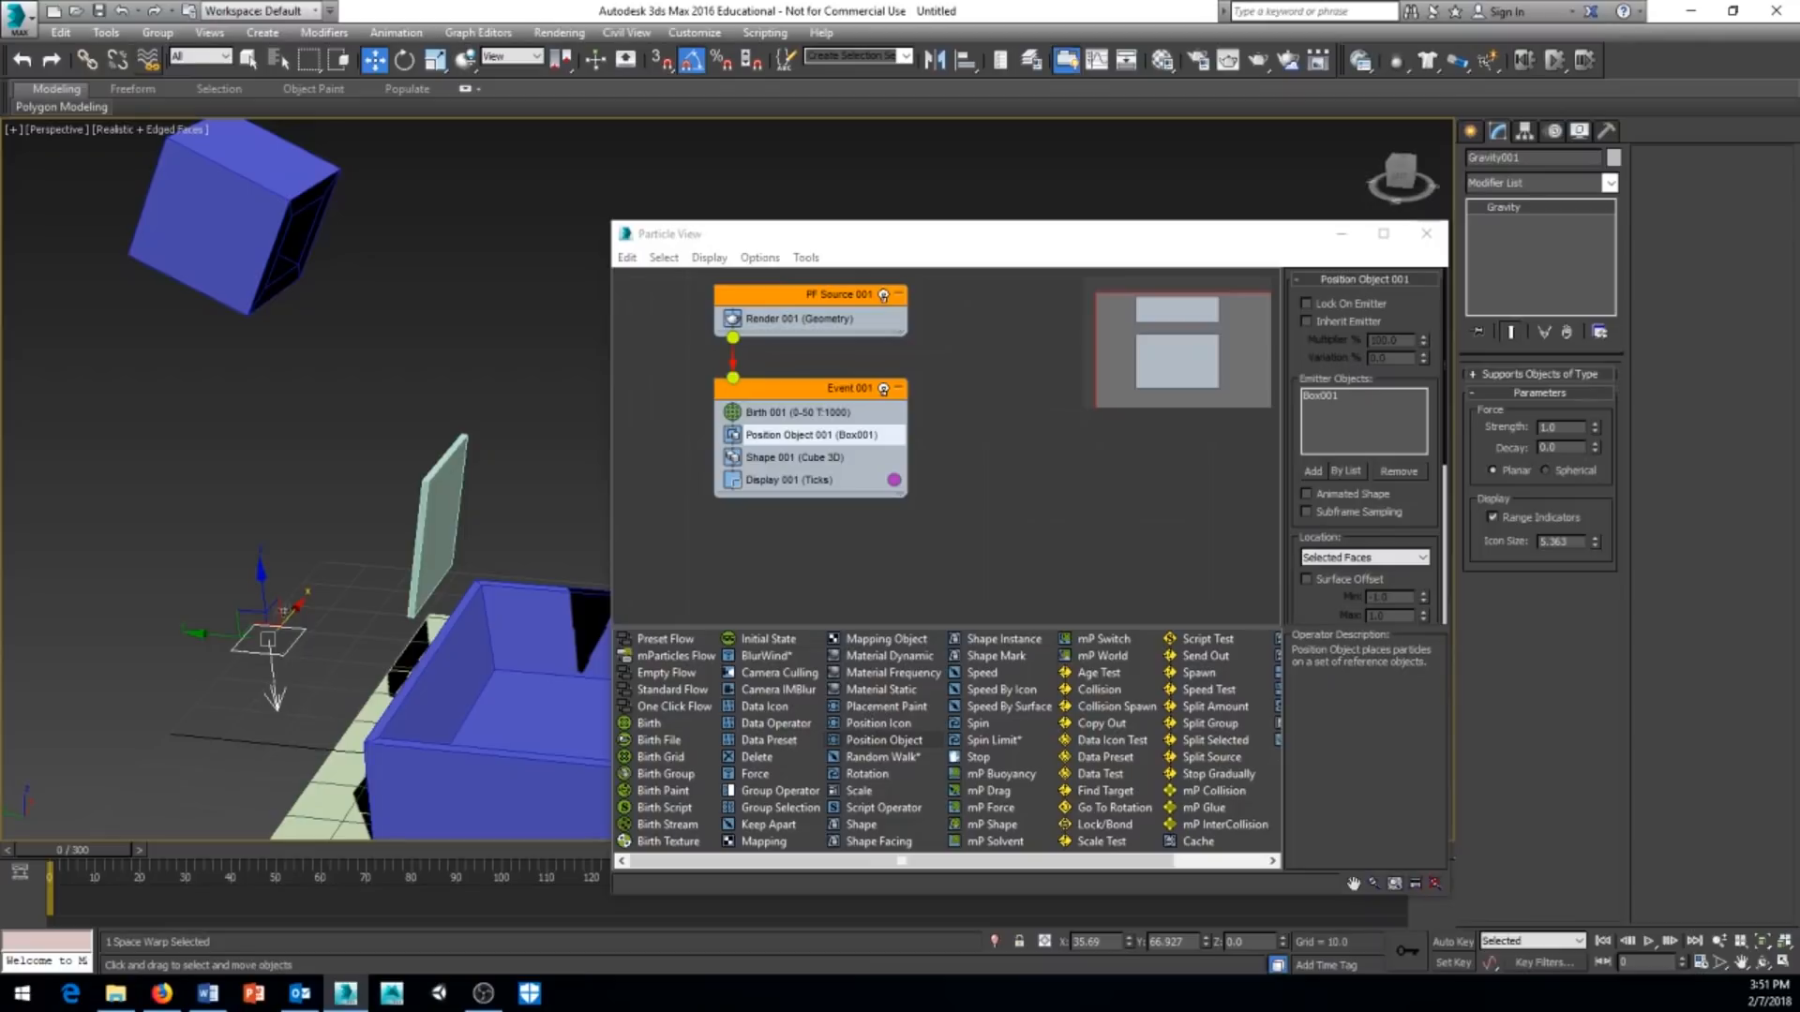
pyautogui.keyDown('alt'); pyautogui.moveTo(282, 611); pyautogui.dragTo(253, 603, button='middle'); pyautogui.keyUp('alt')
pyautogui.moveTo(261, 534); pyautogui.dragTo(113, 587, button='middle')
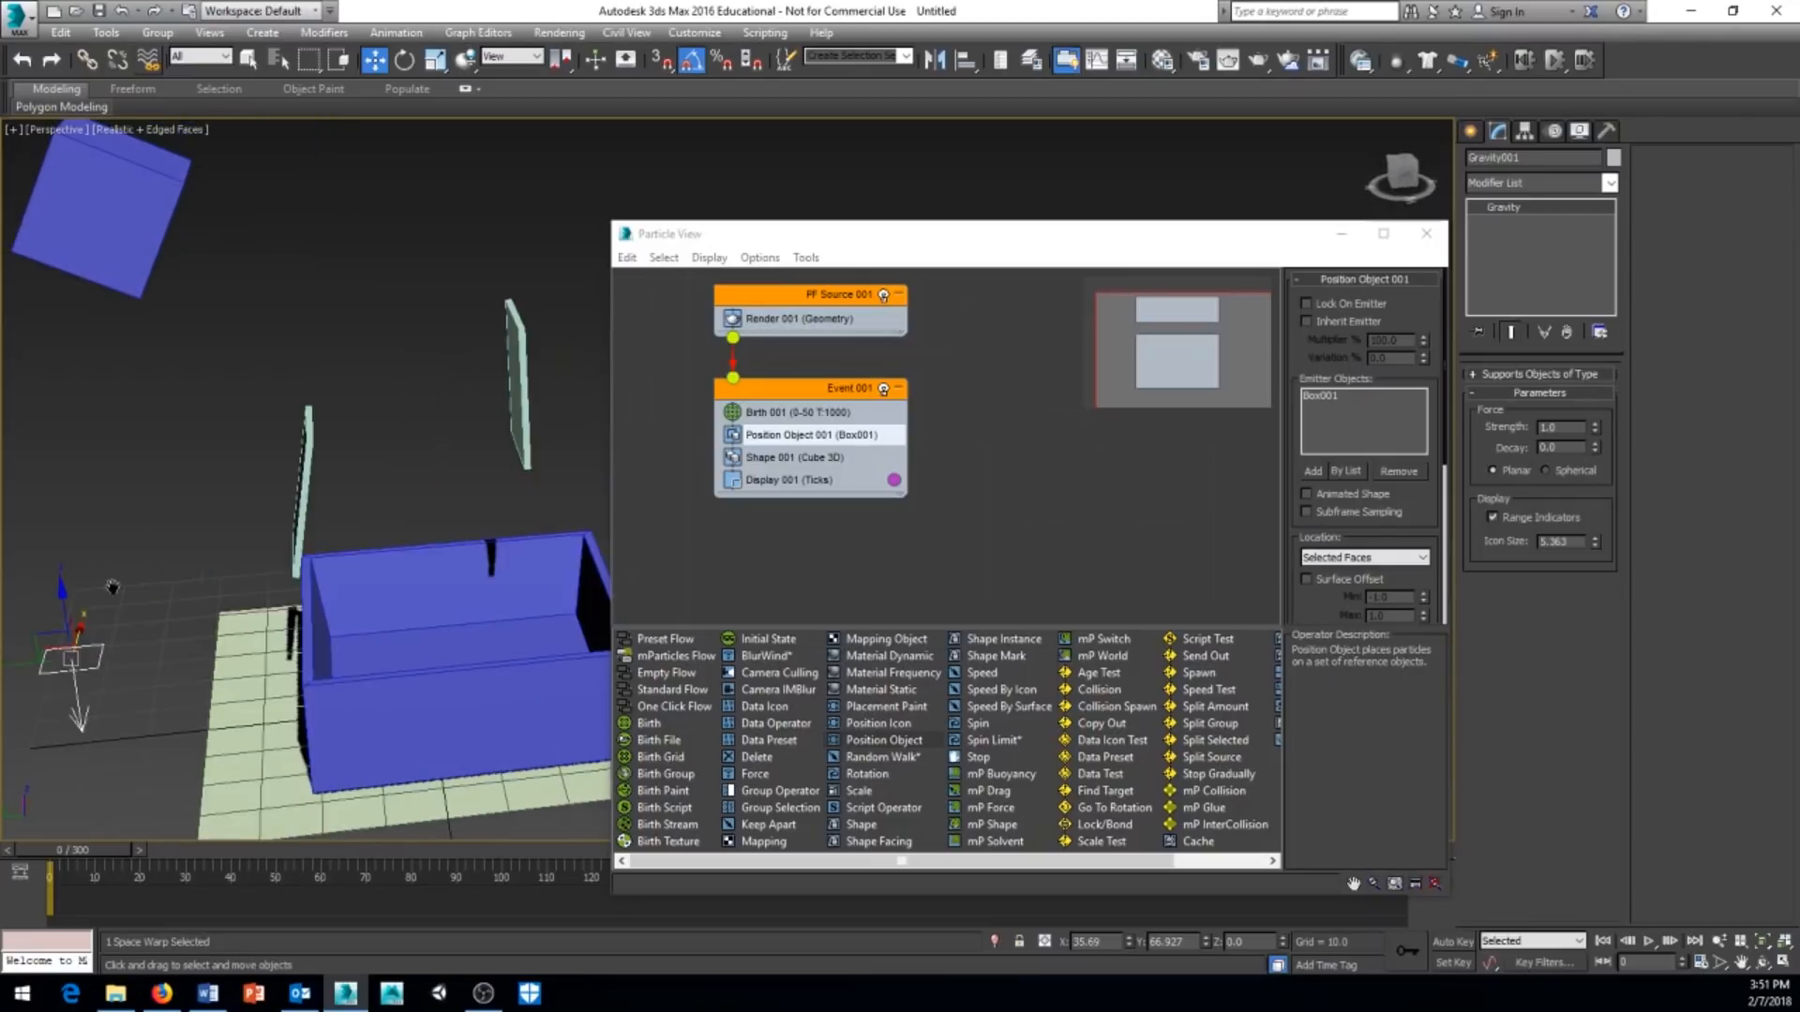
pyautogui.moveTo(553, 626); pyautogui.dragTo(339, 536, button='middle')
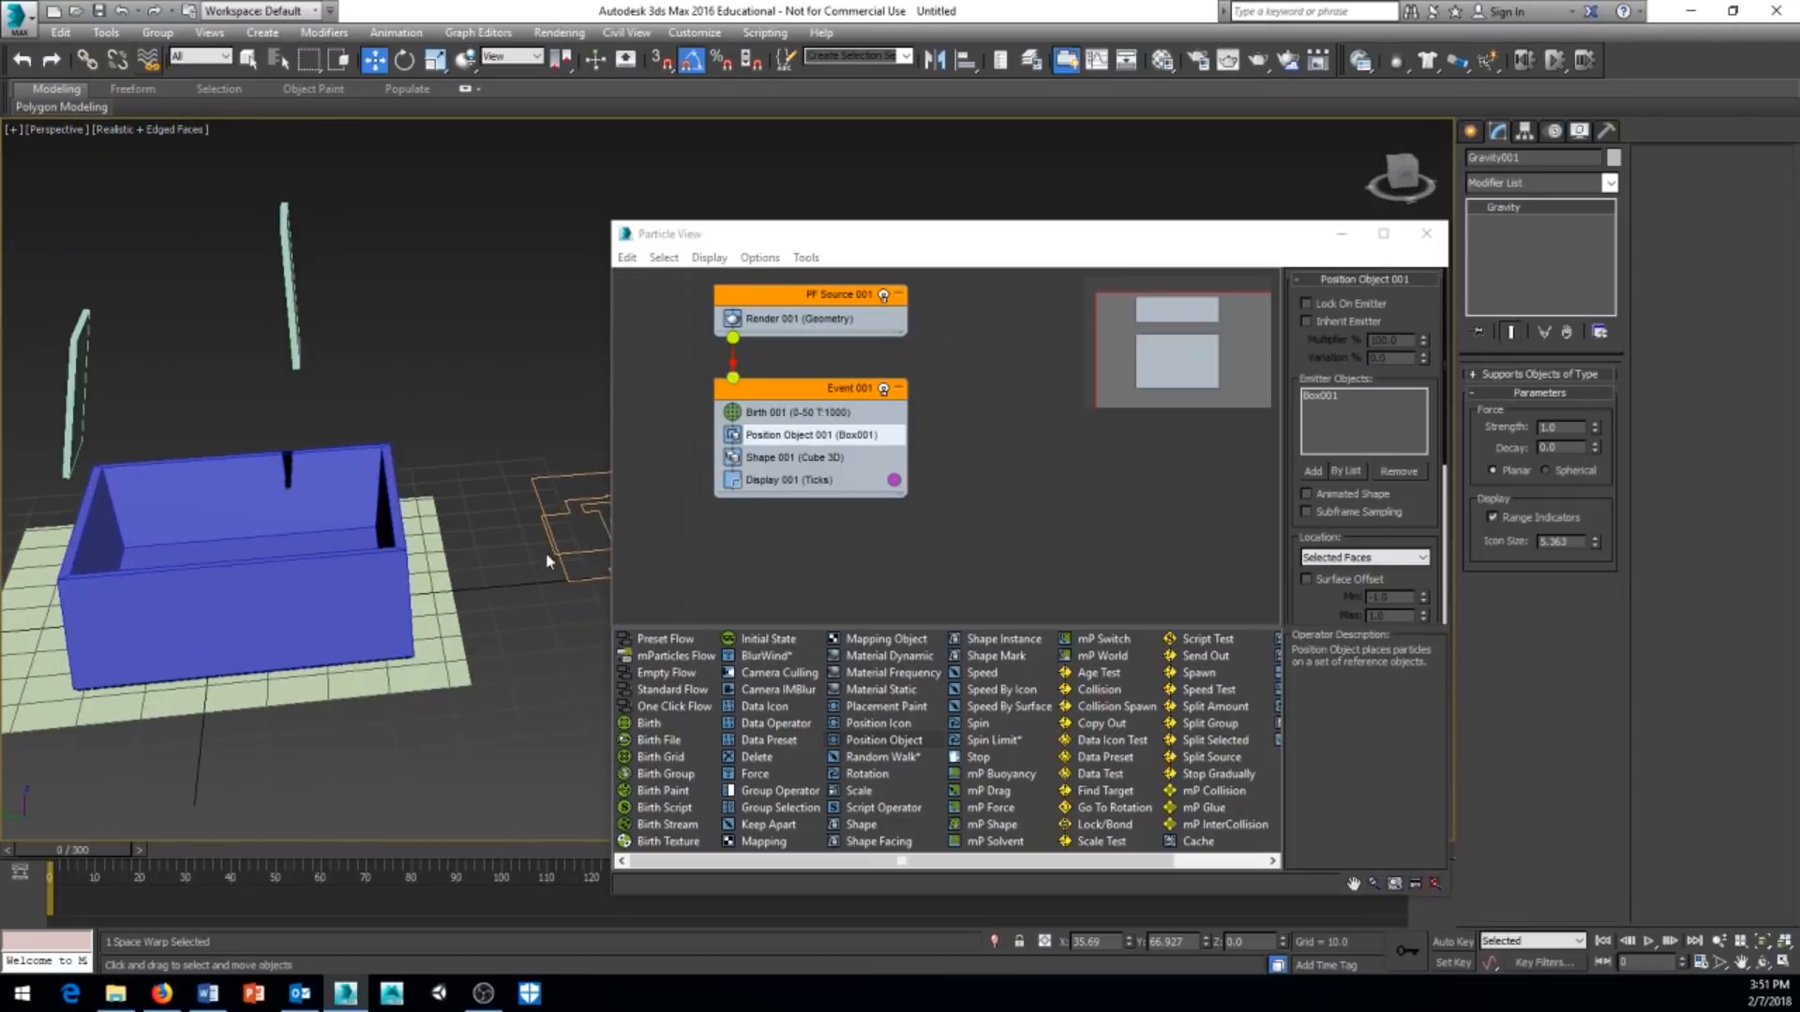
pyautogui.moveTo(140, 553); pyautogui.dragTo(440, 577, button='middle')
pyautogui.moveTo(266, 523); pyautogui.dragTo(255, 470, button='middle')
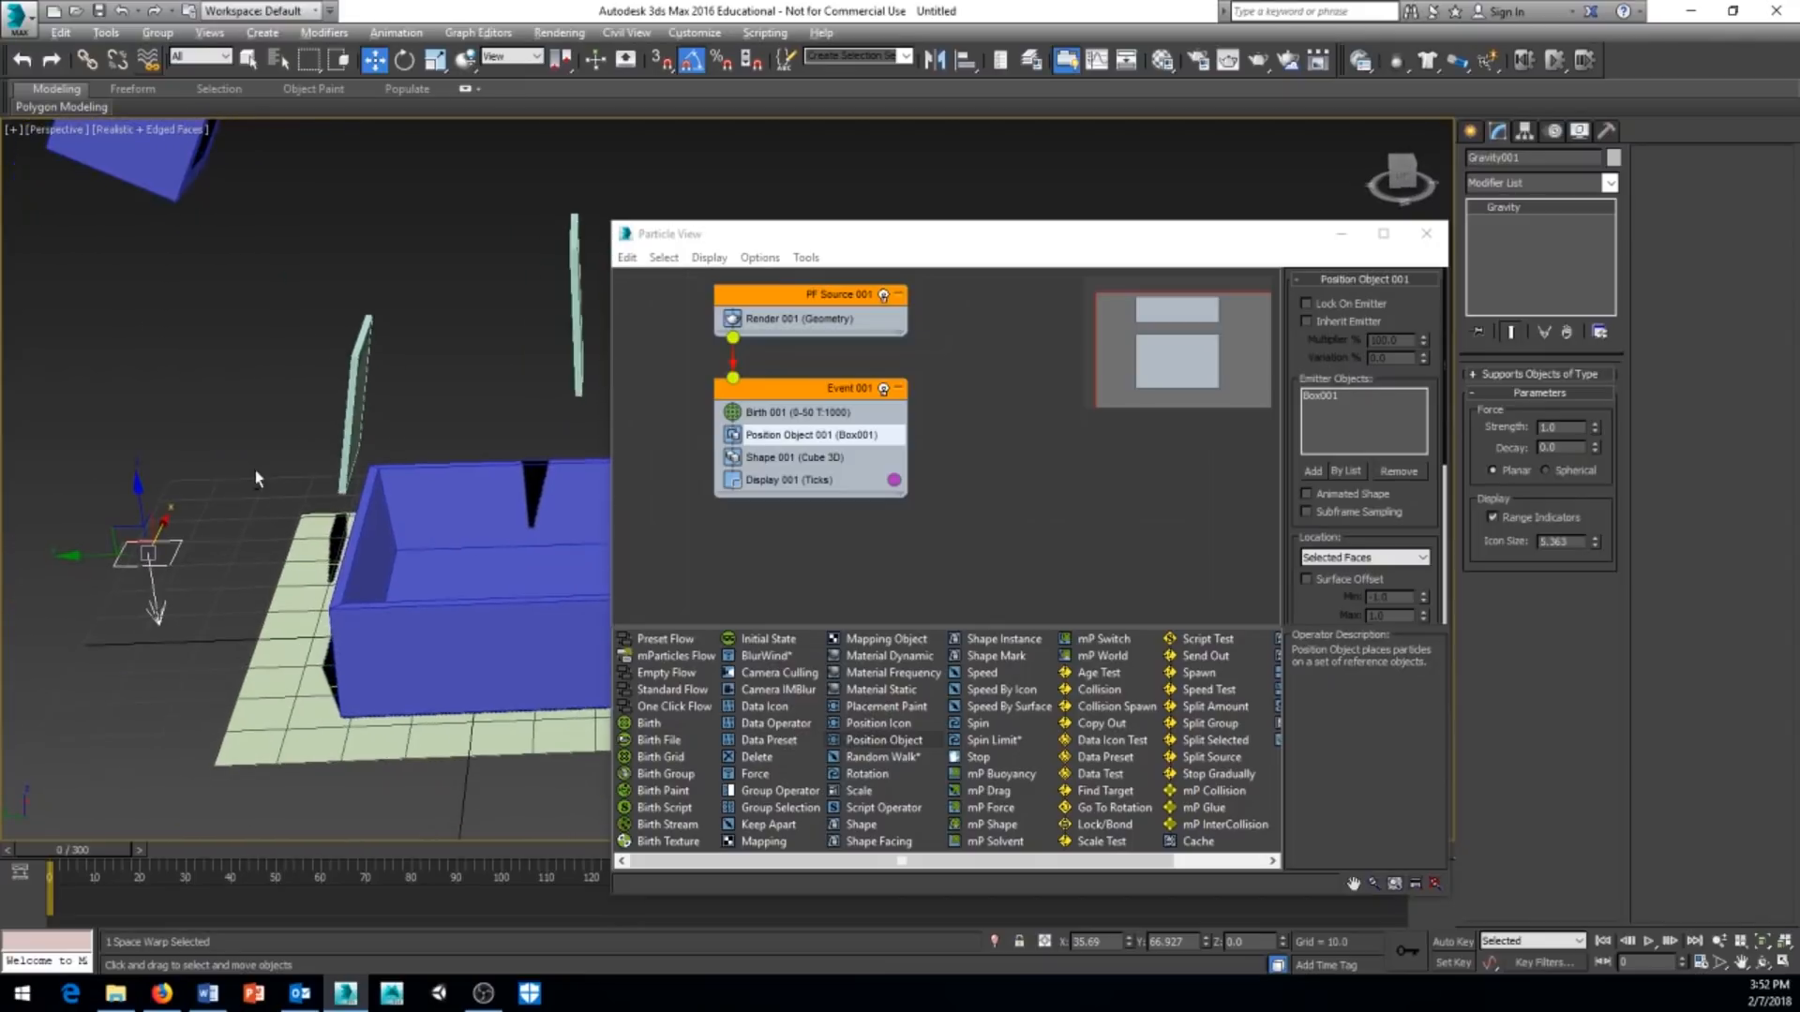
pyautogui.scroll(2, 255, 470)
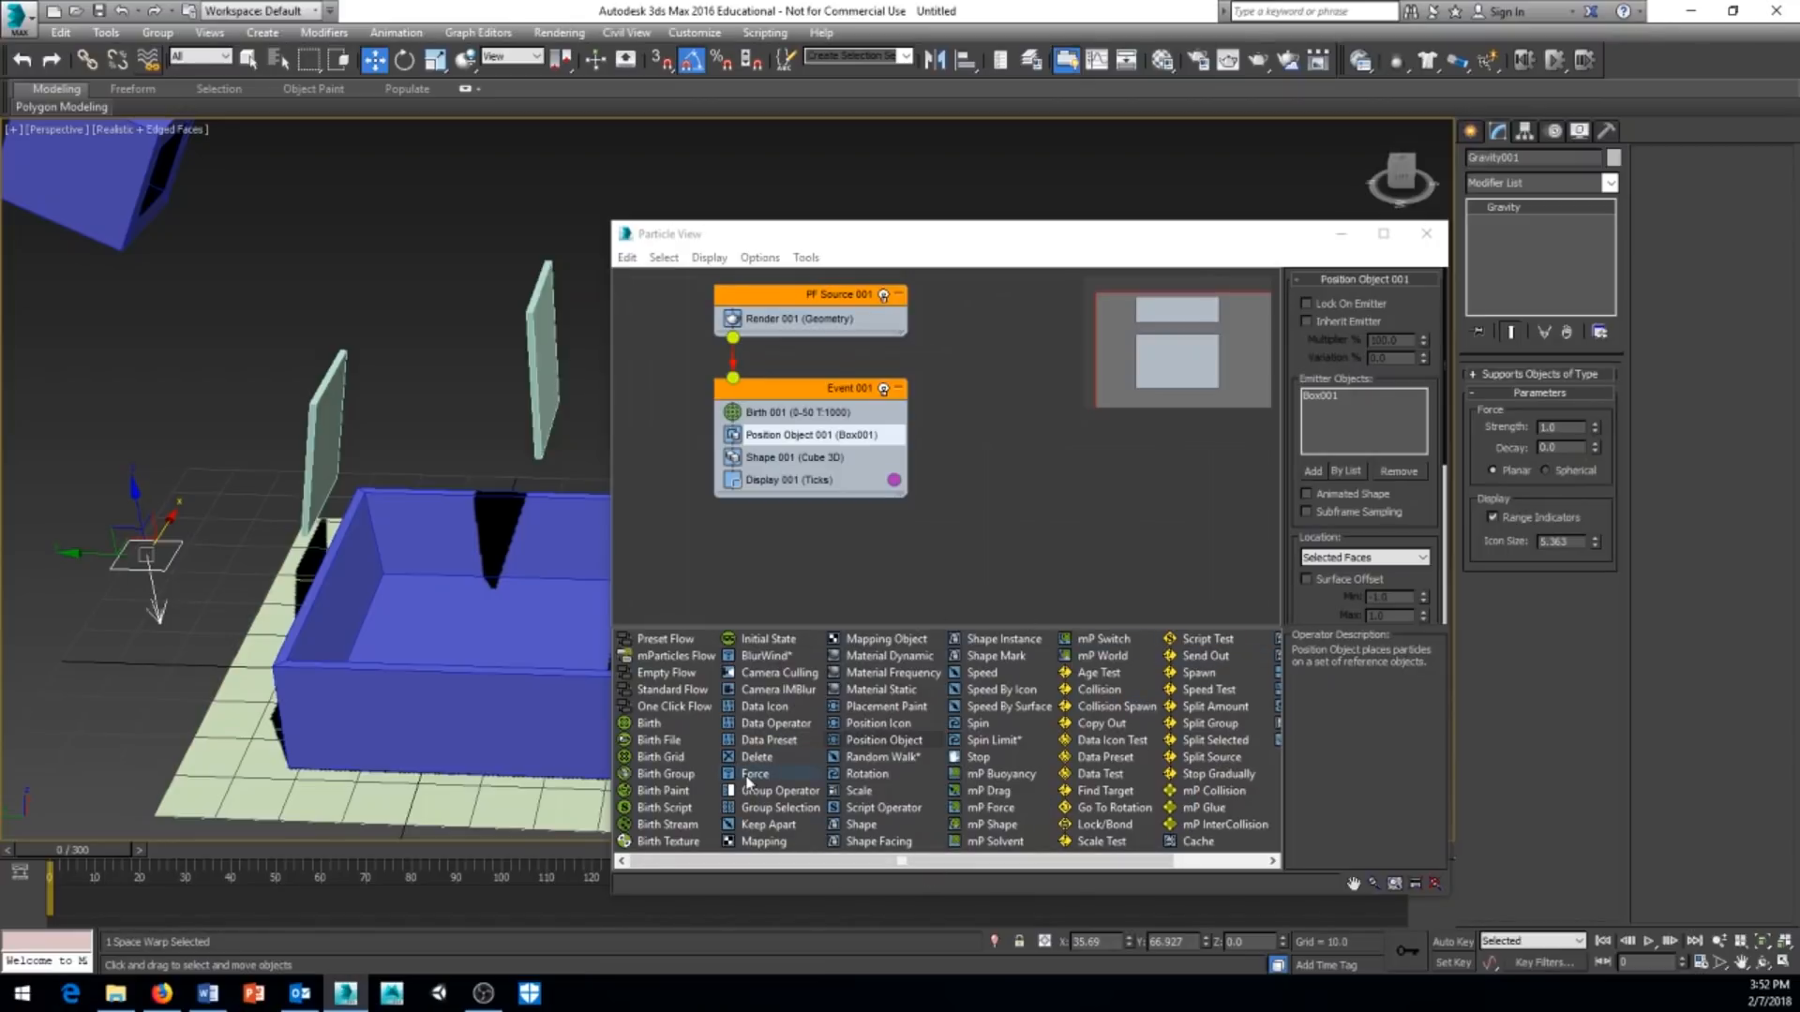
# Add a Force operator below Position Object 001 in Event 001 and assign Gravity001 as its force space warp.
pyautogui.moveTo(748, 779); pyautogui.dragTo(767, 442)
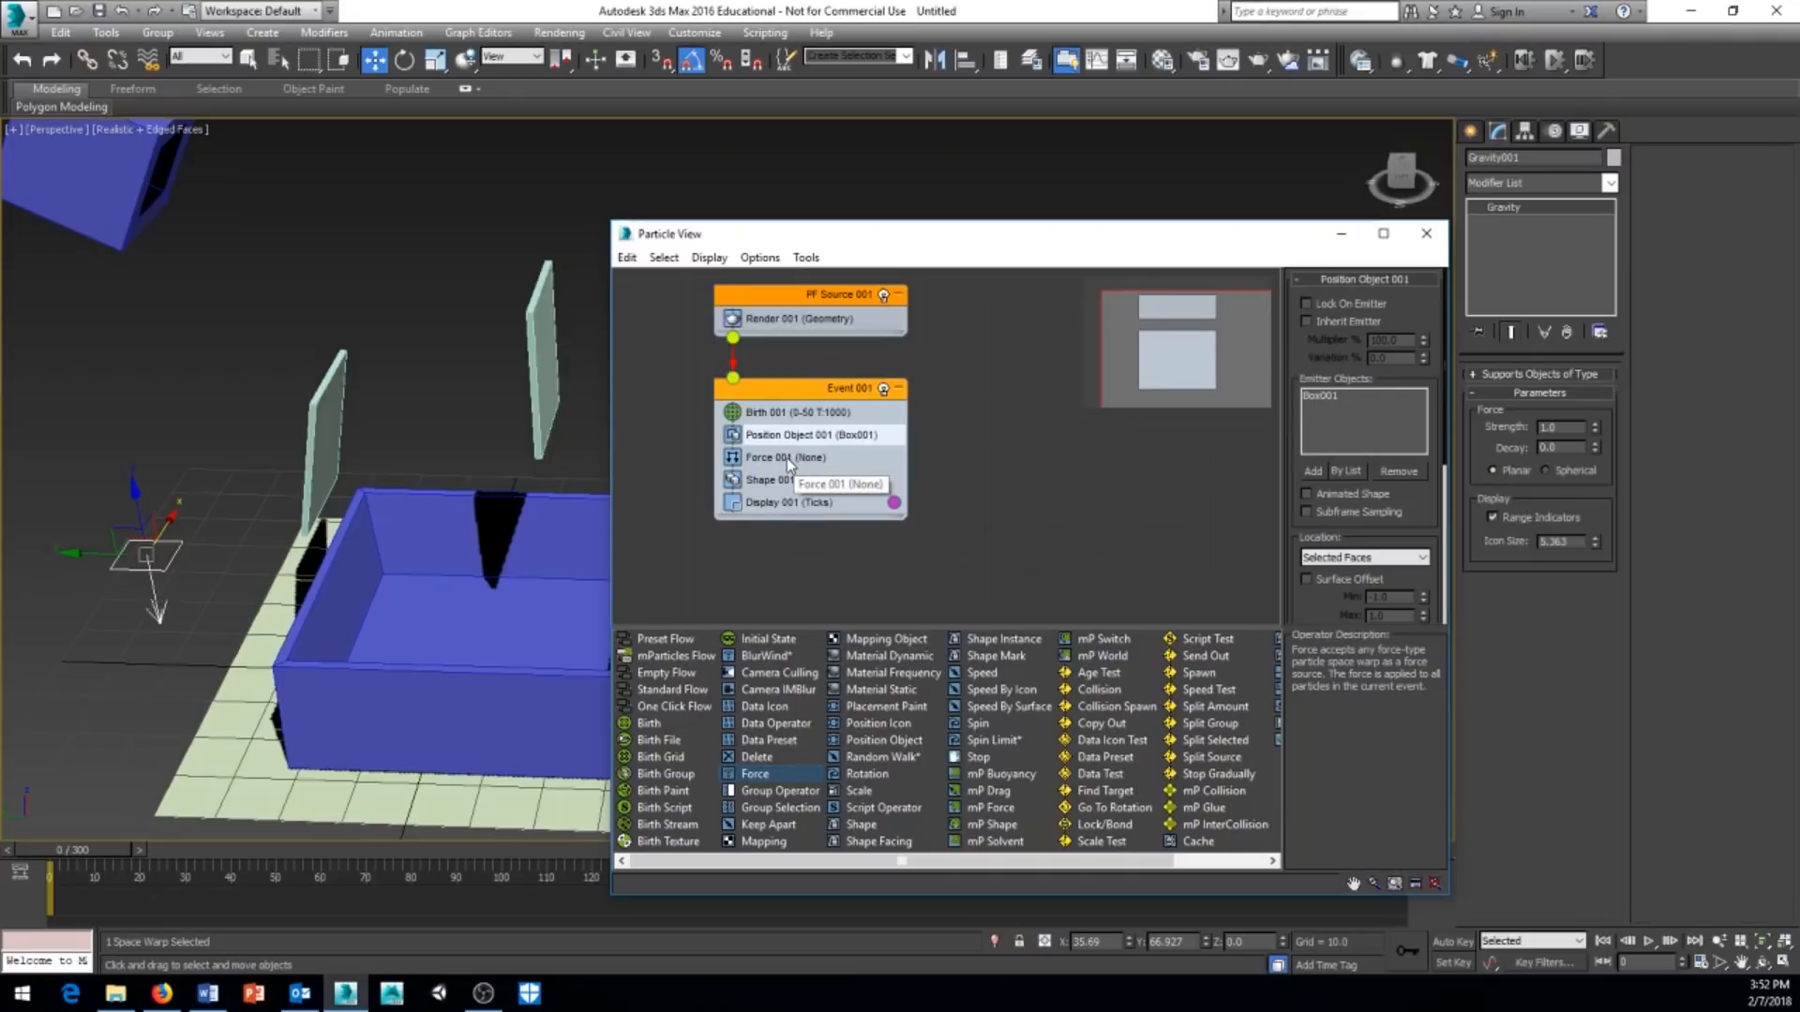
pyautogui.click(788, 459)
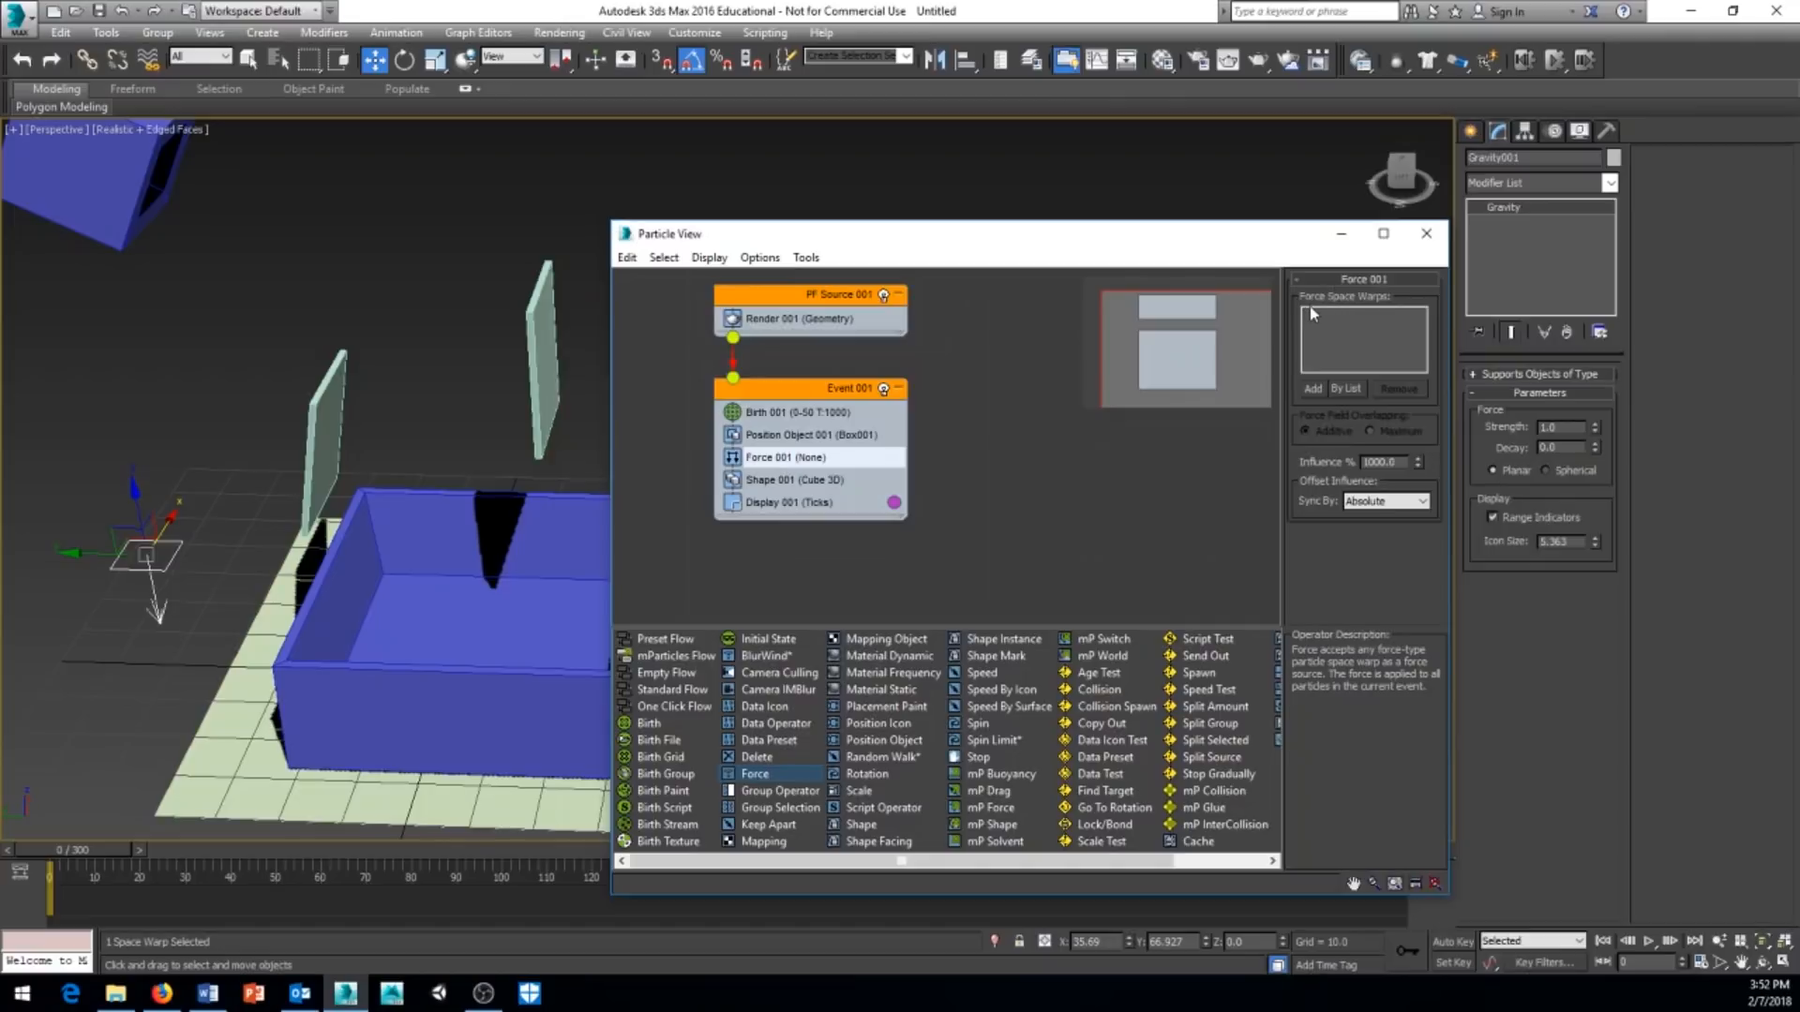
pyautogui.click(1313, 389)
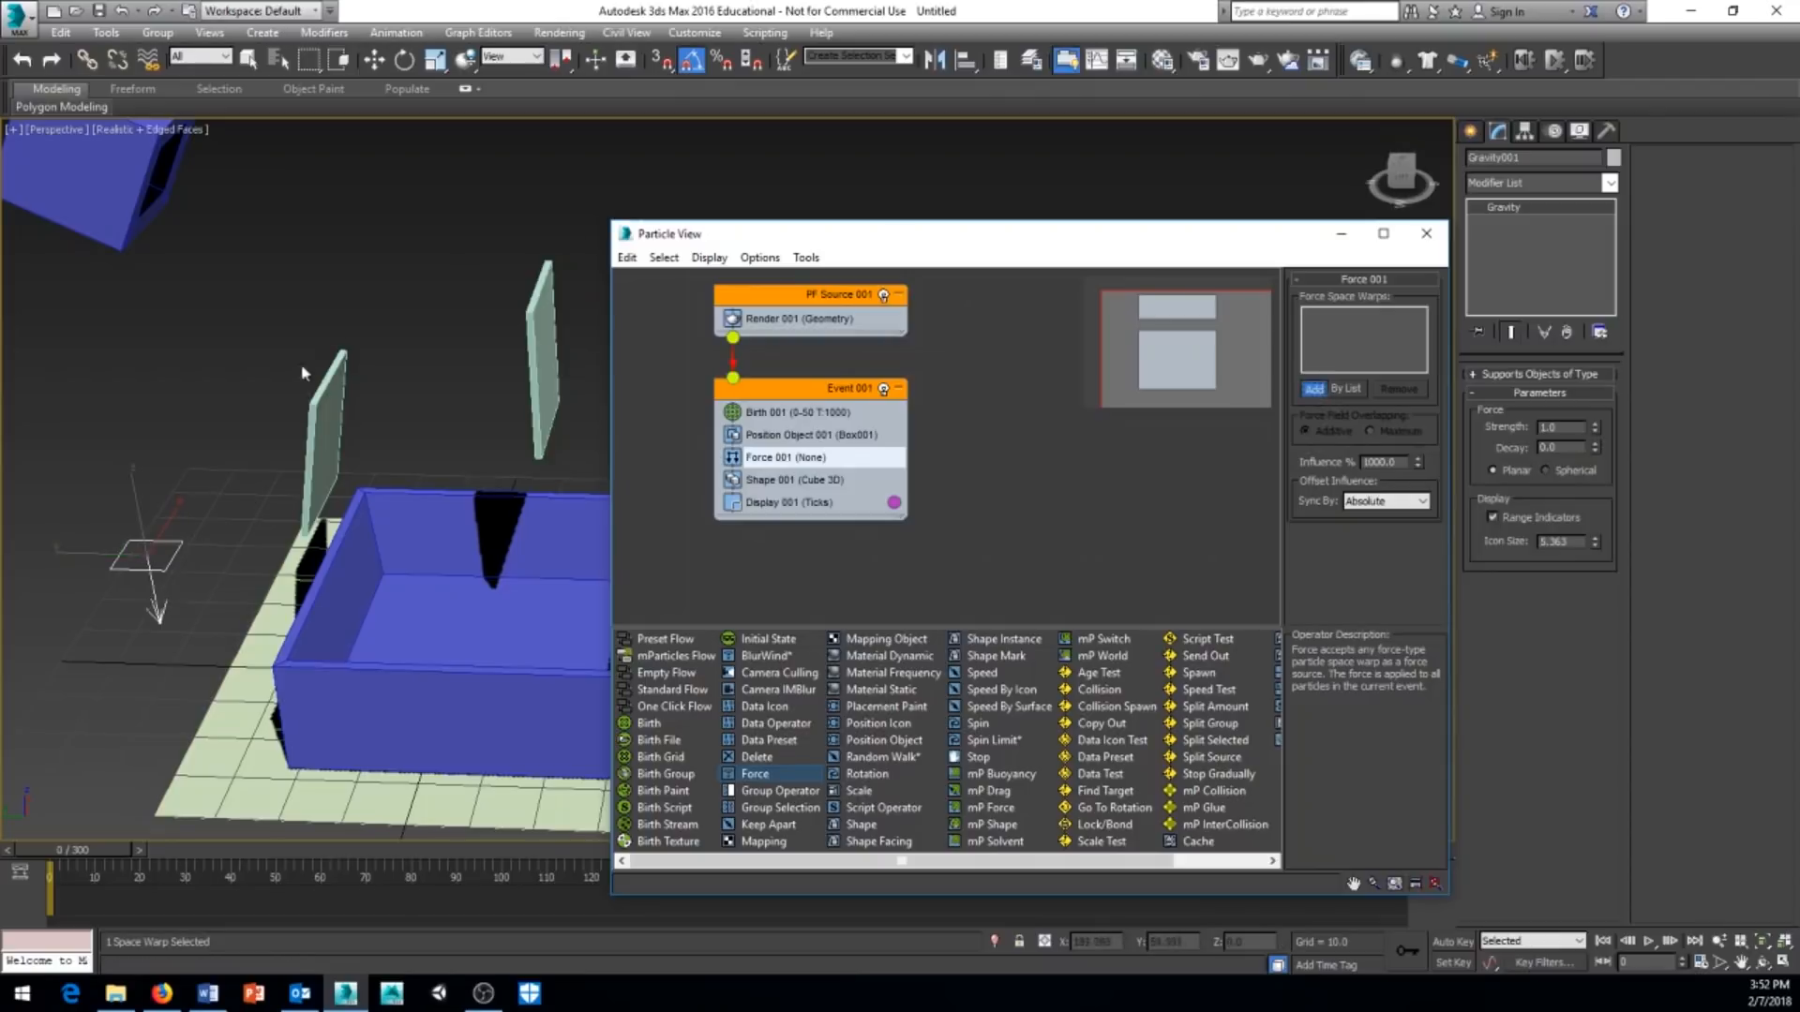
pyautogui.click(172, 555)
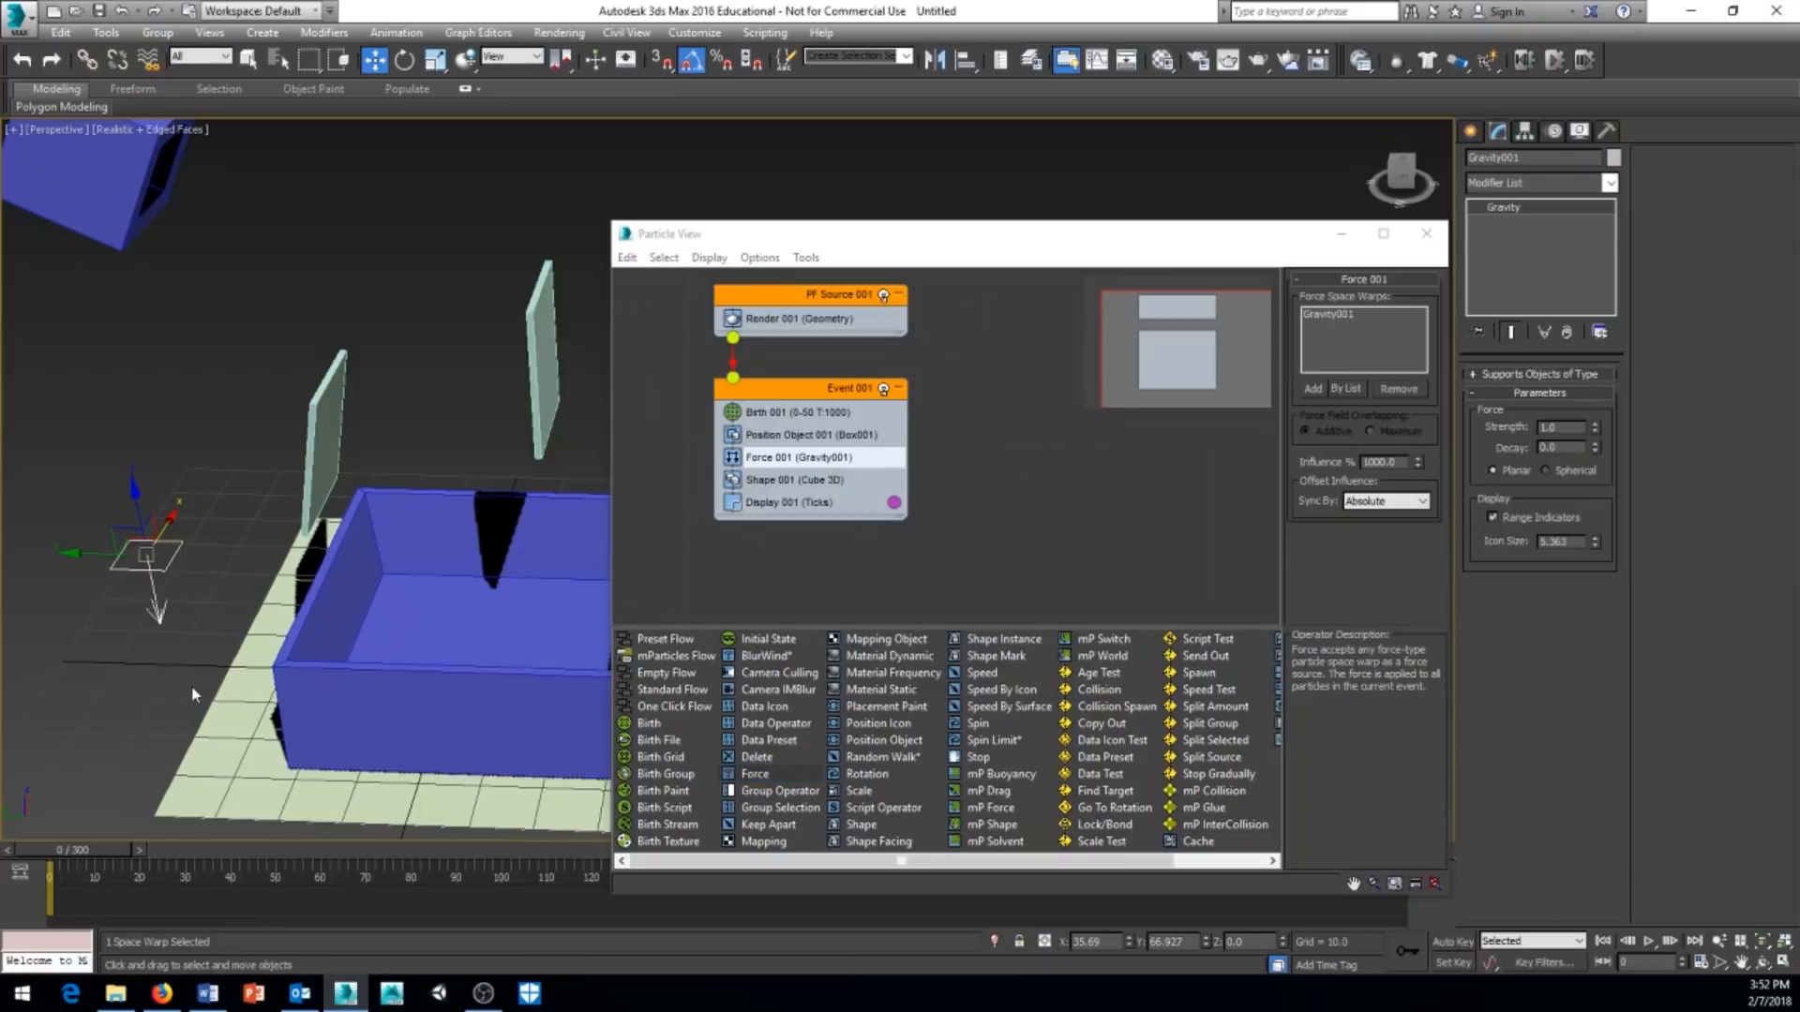
# Scrub the early frames to check how gravity moves the particles from the tilted box, returning to frame 0.
pyautogui.keyDown('alt'); pyautogui.moveTo(192, 693); pyautogui.dragTo(182, 914, button='middle'); pyautogui.keyUp('alt')
pyautogui.keyDown('alt'); pyautogui.moveTo(197, 738); pyautogui.dragTo(36, 864, button='middle'); pyautogui.keyUp('alt')
pyautogui.moveTo(113, 849); pyautogui.dragTo(148, 855)
pyautogui.keyDown('alt'); pyautogui.moveTo(178, 816); pyautogui.dragTo(241, 806, button='middle'); pyautogui.keyUp('alt')
pyautogui.moveTo(109, 851); pyautogui.dragTo(56, 862)
pyautogui.press('w')
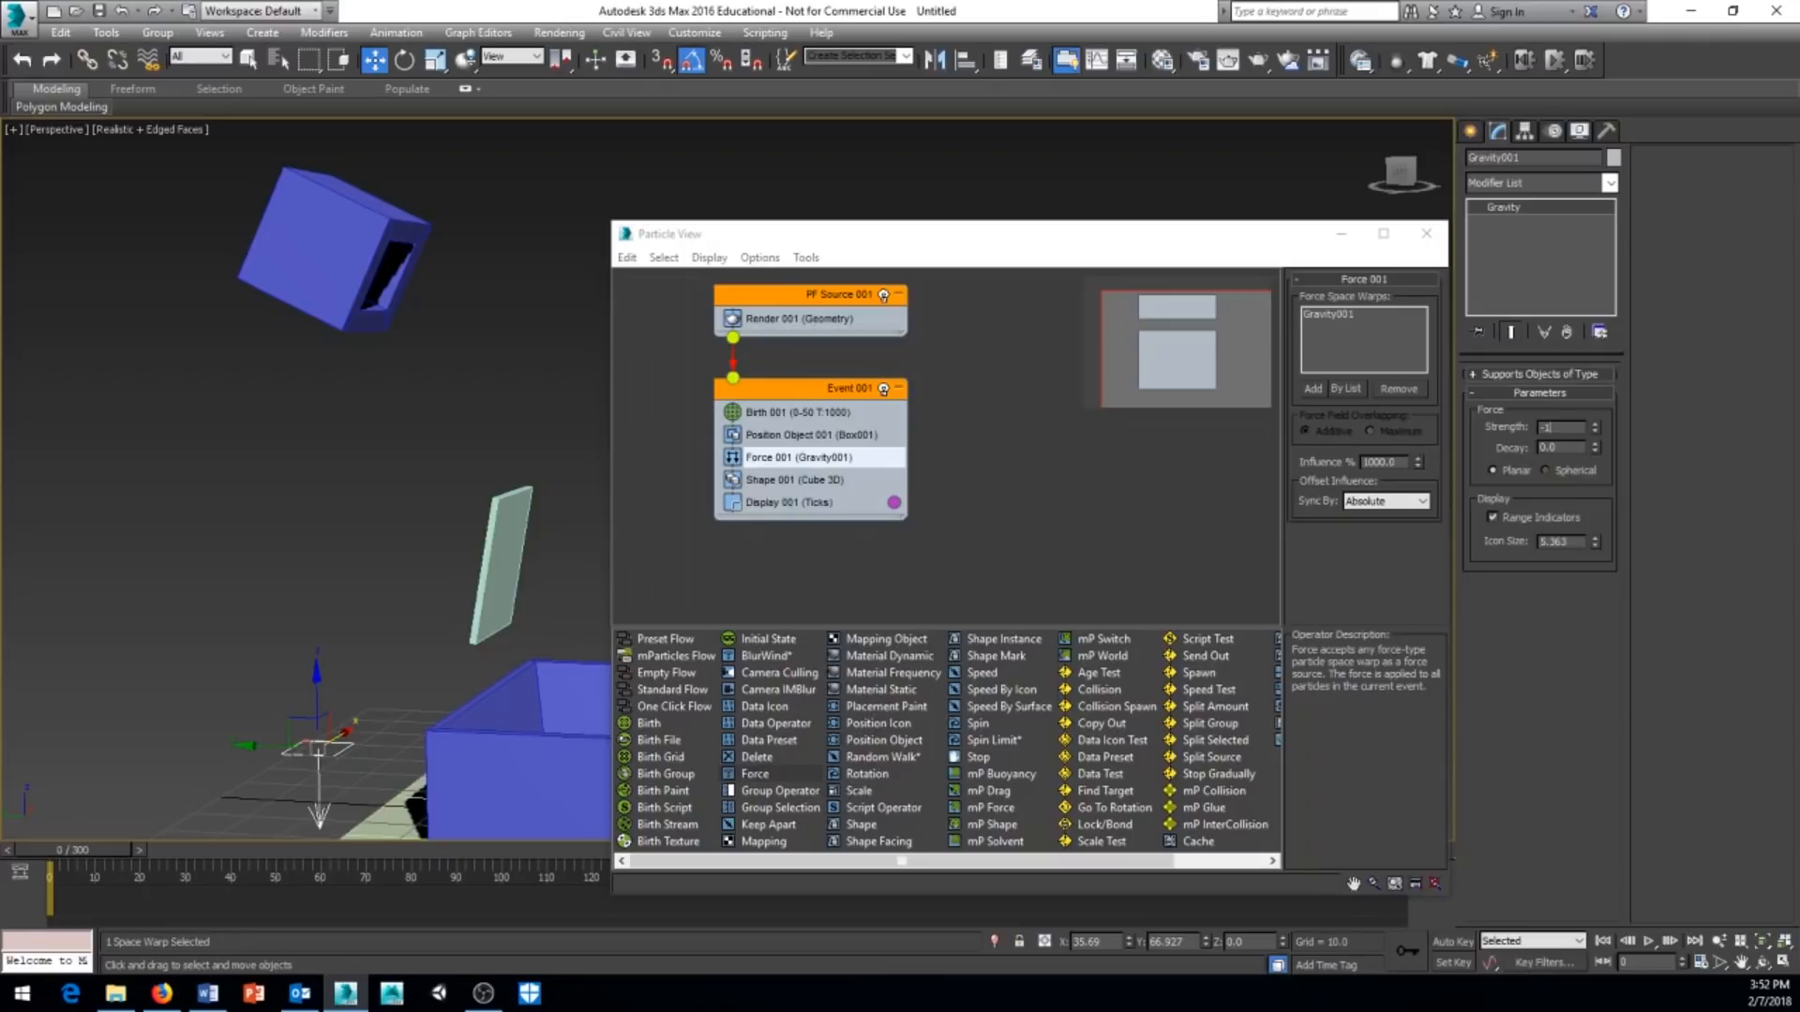
# Try a strength of -1.0 for Gravity001 and preview the particle motion over the first frames.
pyautogui.write('-1.0')
pyautogui.press('Return')
pyautogui.moveTo(297, 522); pyautogui.dragTo(165, 827, button='middle')
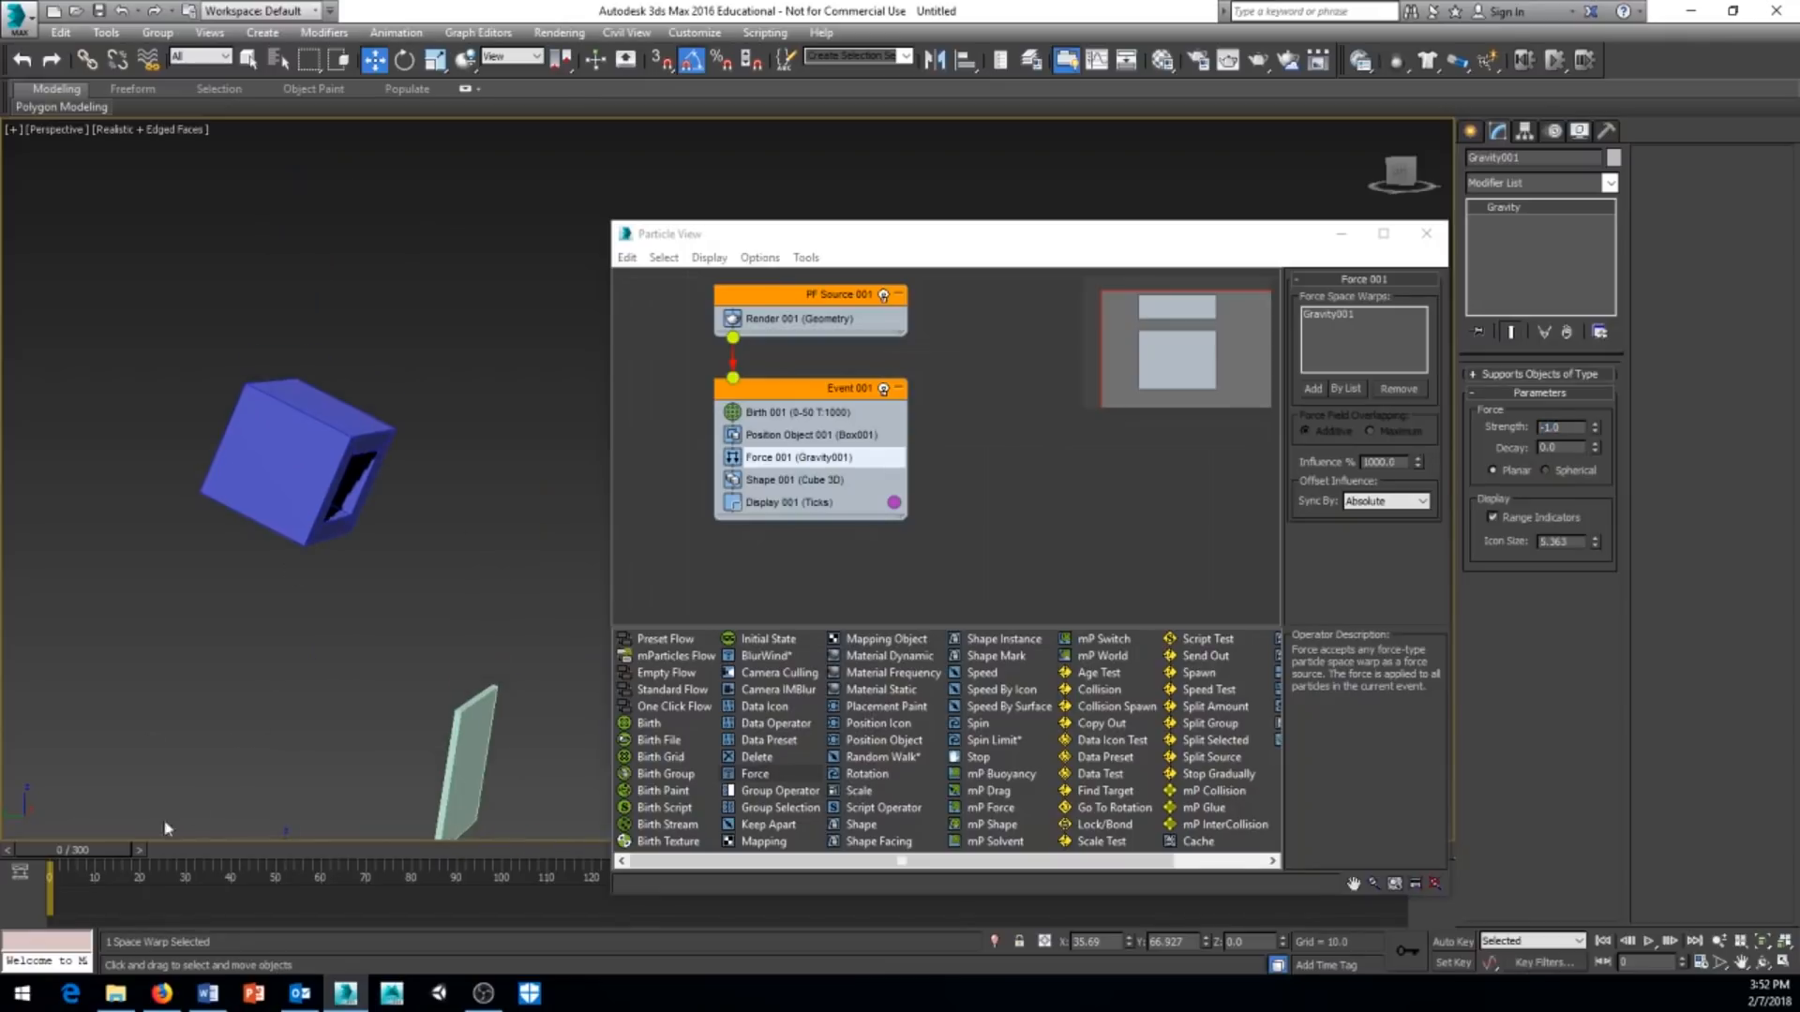
pyautogui.moveTo(92, 849)
pyautogui.mouseDown()
pyautogui.moveTo(222, 849)
pyautogui.moveTo(58, 851)
pyautogui.mouseUp()
pyautogui.press('w')
# Set the strength of Gravity001 to 0.1 and preview the particles' fall from different angles, ending at frame 0.
pyautogui.moveTo(112, 612); pyautogui.dragTo(103, 419, button='middle')
pyautogui.scroll(-3, 105, 467)
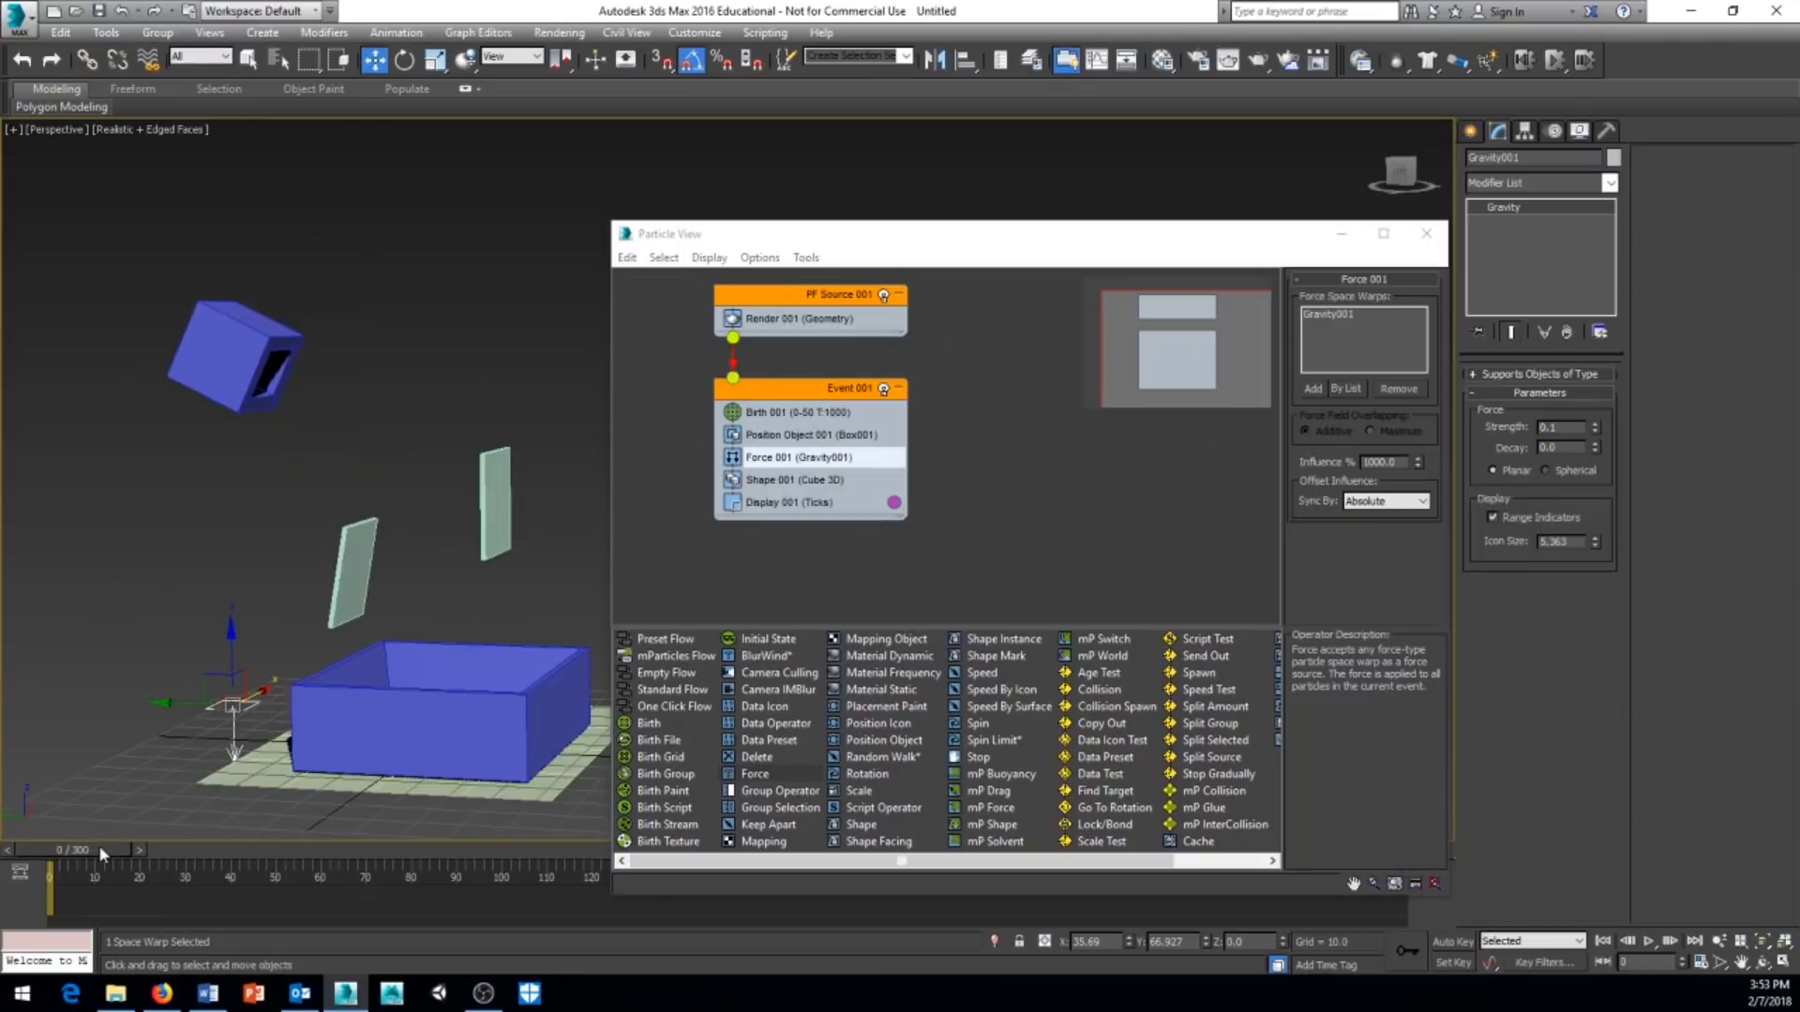
pyautogui.moveTo(98, 845); pyautogui.dragTo(57, 853)
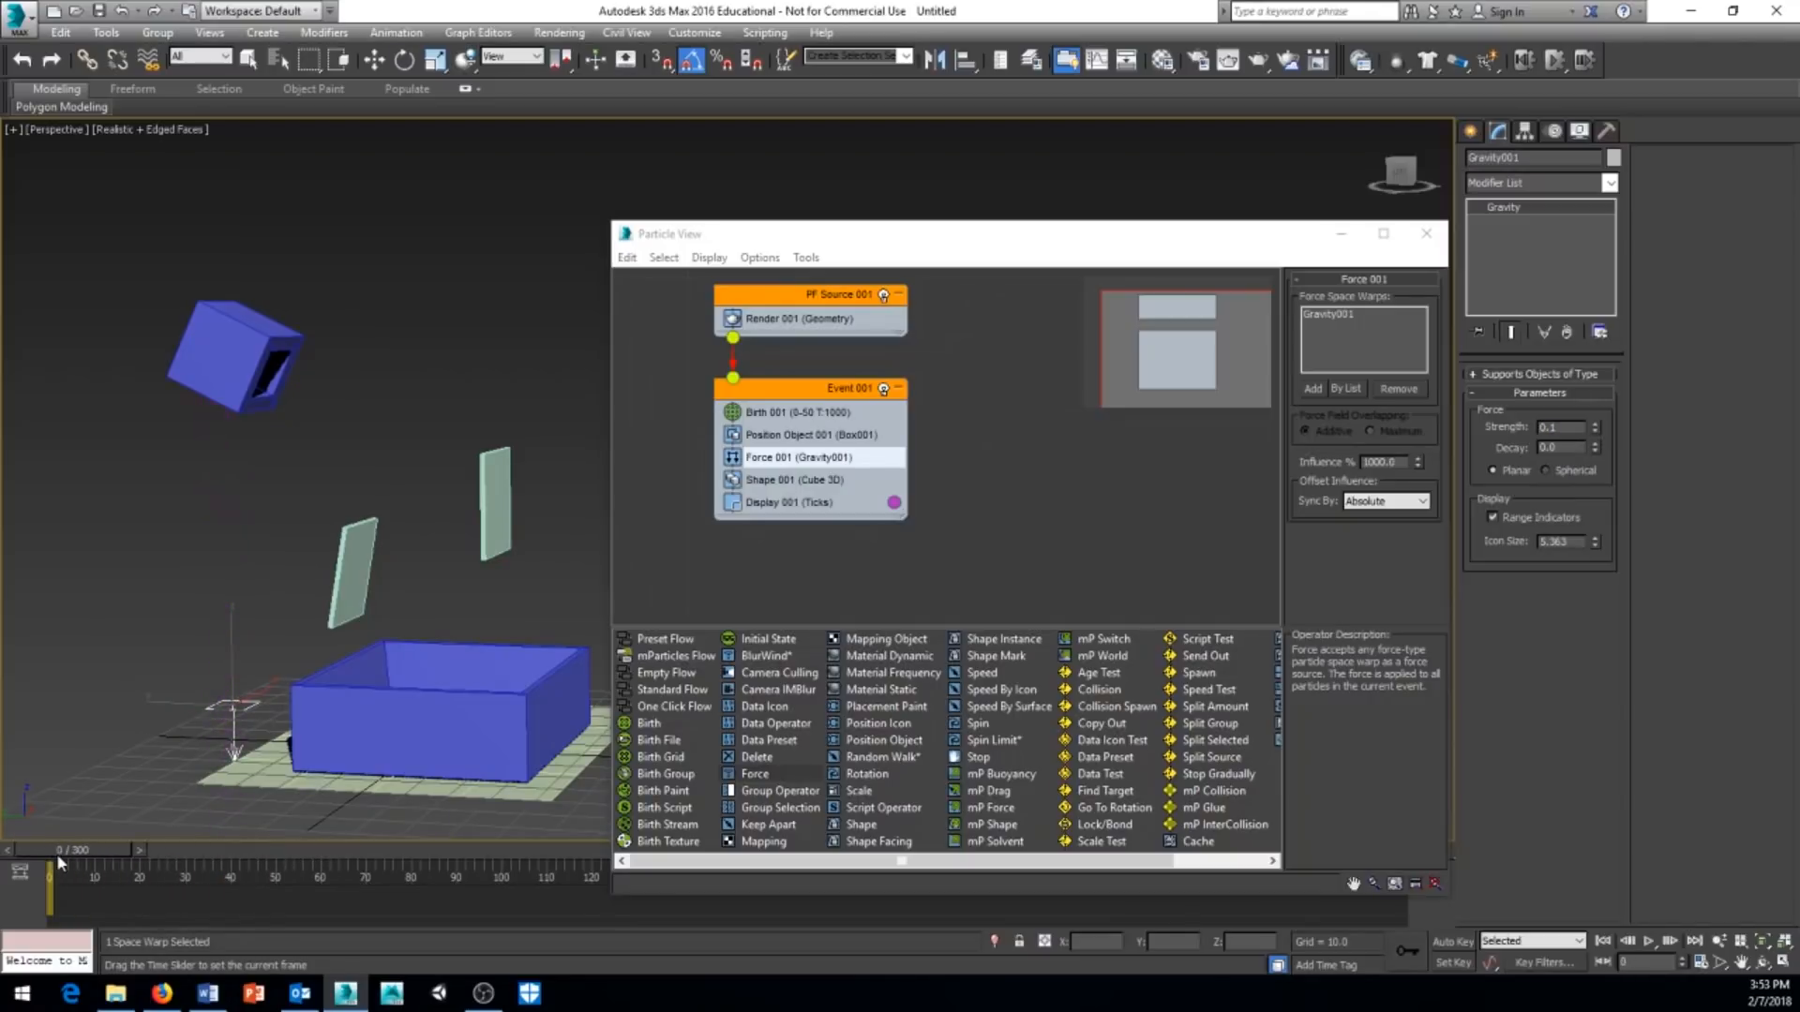
pyautogui.press('w')
pyautogui.keyDown('alt'); pyautogui.moveTo(221, 553); pyautogui.dragTo(83, 869, button='middle'); pyautogui.keyUp('alt')
pyautogui.scroll(2, 339, 600)
pyautogui.moveTo(93, 849)
pyautogui.mouseDown()
pyautogui.moveTo(206, 847)
pyautogui.moveTo(57, 850)
pyautogui.moveTo(202, 849)
pyautogui.moveTo(79, 855)
pyautogui.mouseUp()
pyautogui.press('w')
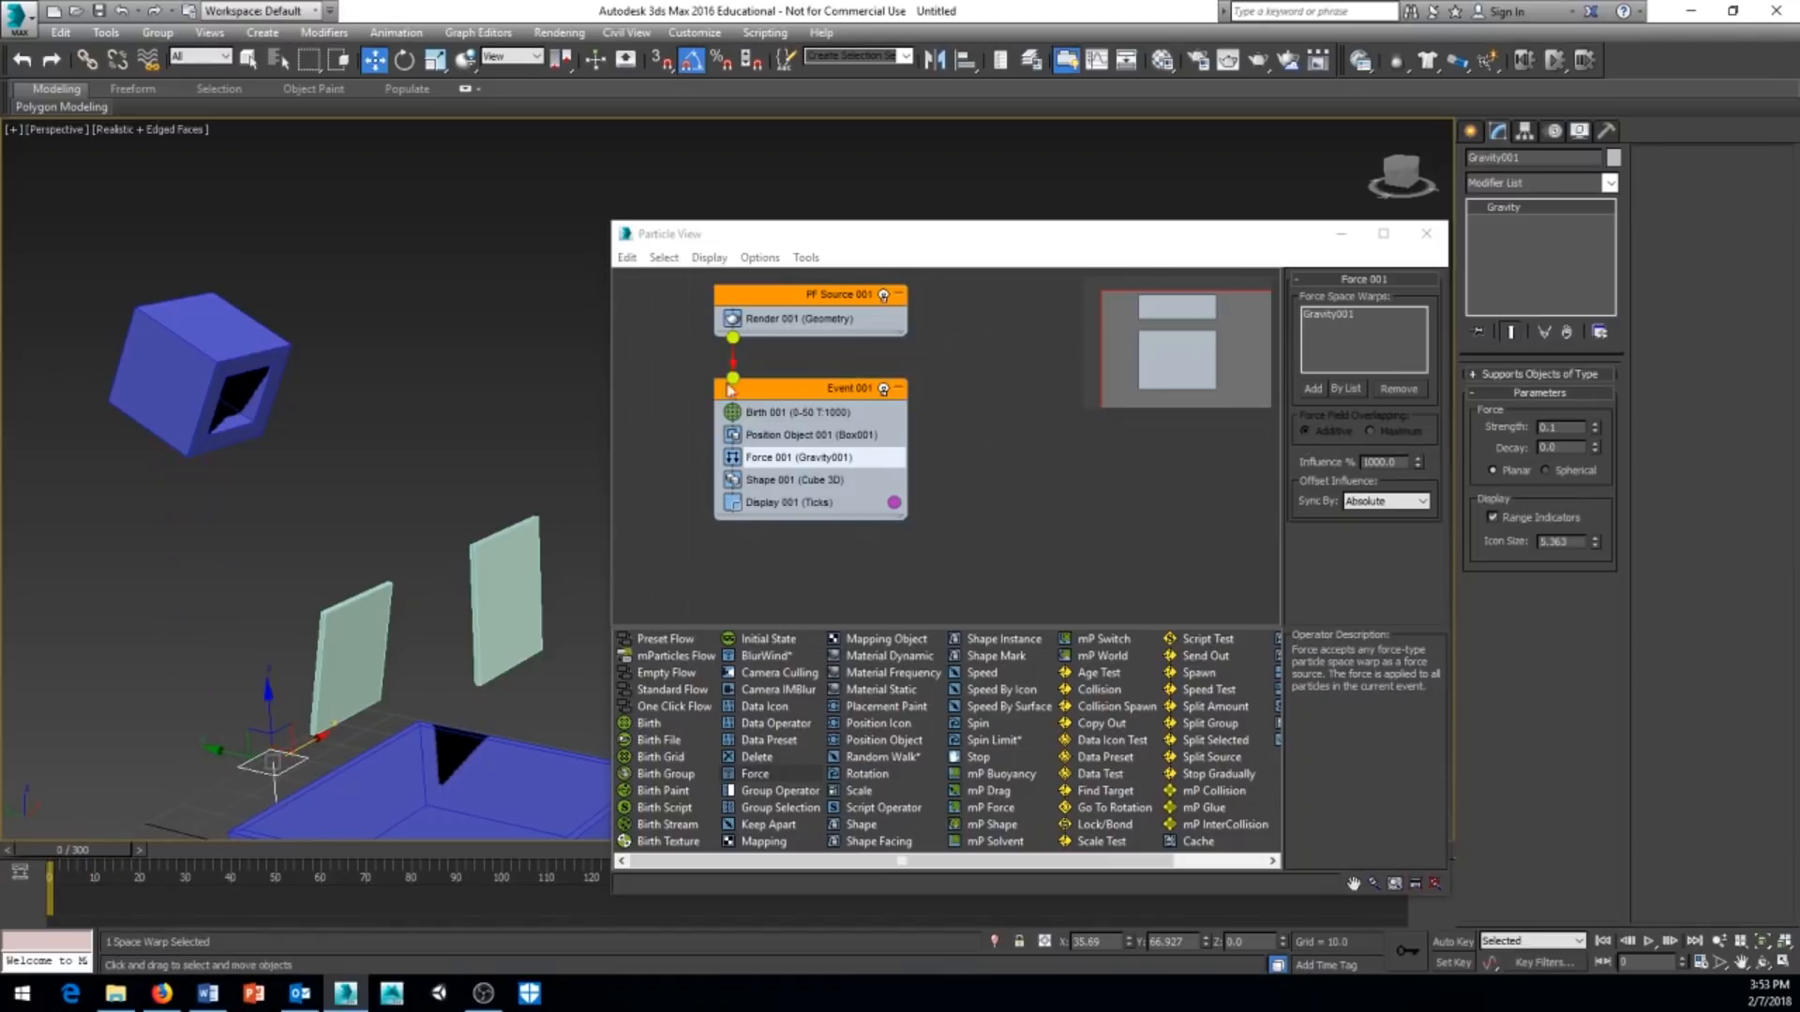
# Move the Particle View window lower and create a UDeflector space warp with an icon size of about 24.2 near the gravity icon.
pyautogui.moveTo(1129, 247); pyautogui.dragTo(1138, 530)
pyautogui.moveTo(720, 327); pyautogui.dragTo(584, 357, button='middle')
pyautogui.click(1469, 132)
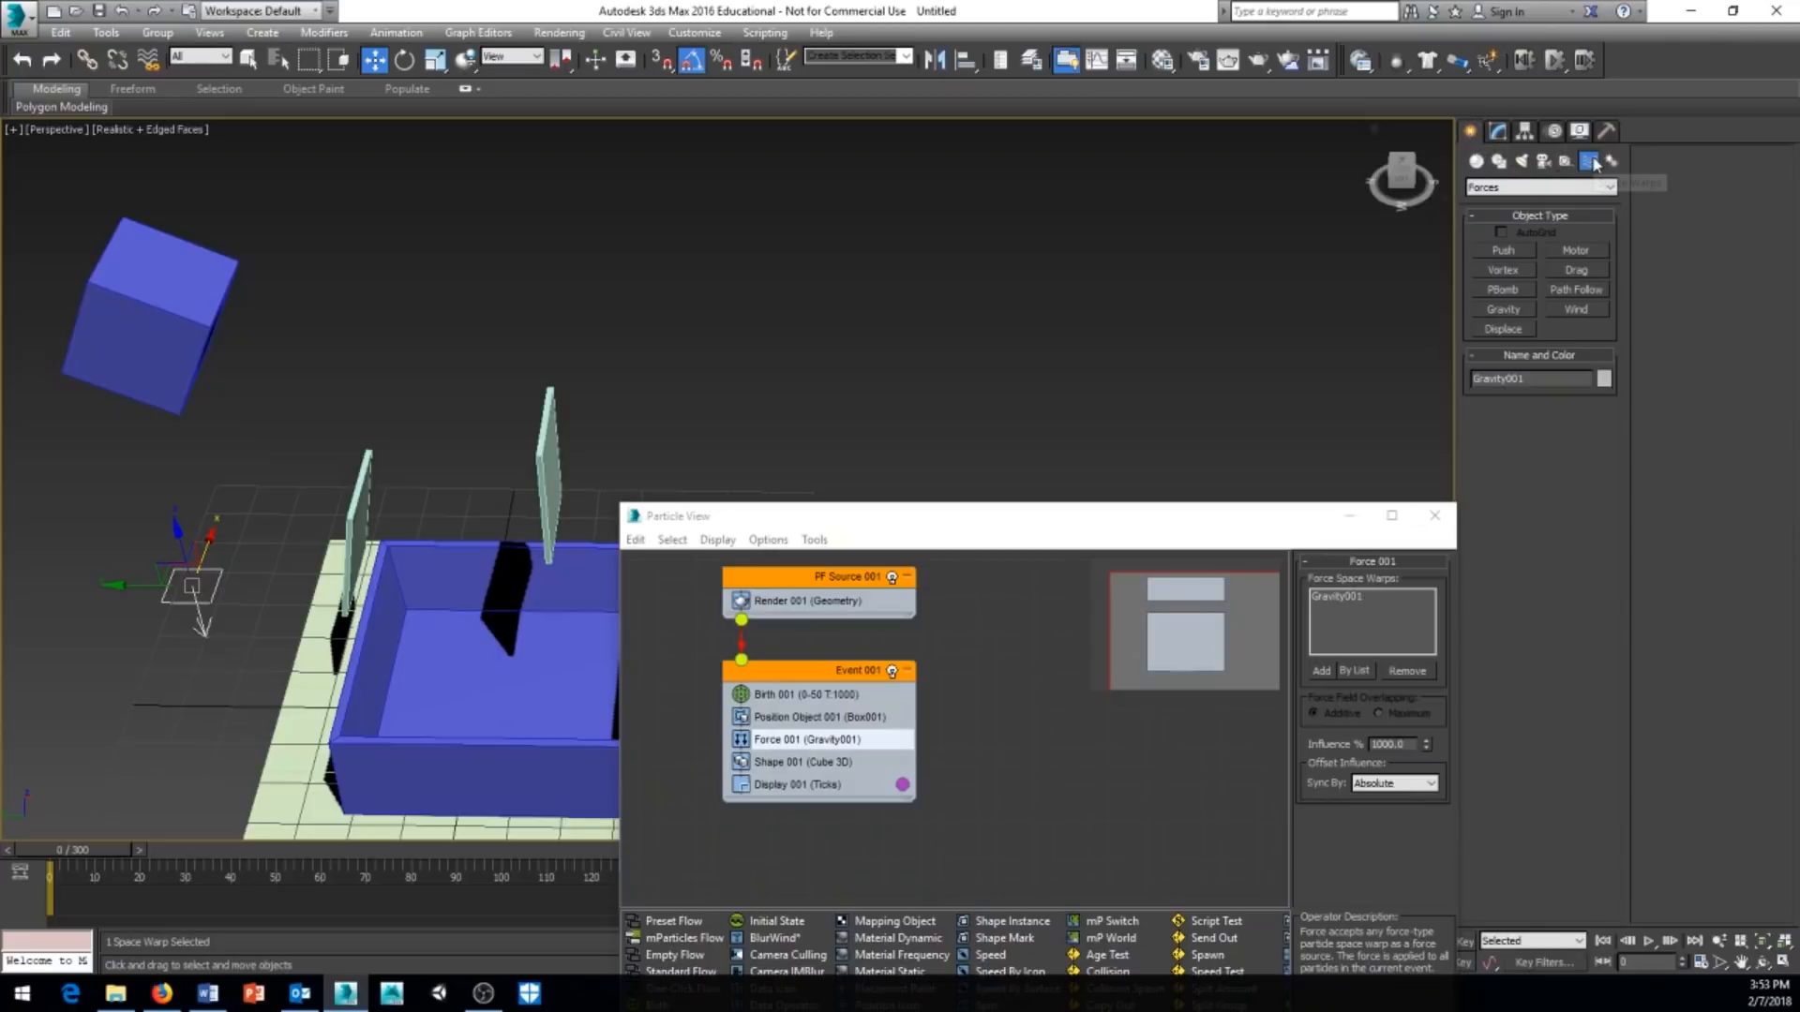
pyautogui.click(1610, 189)
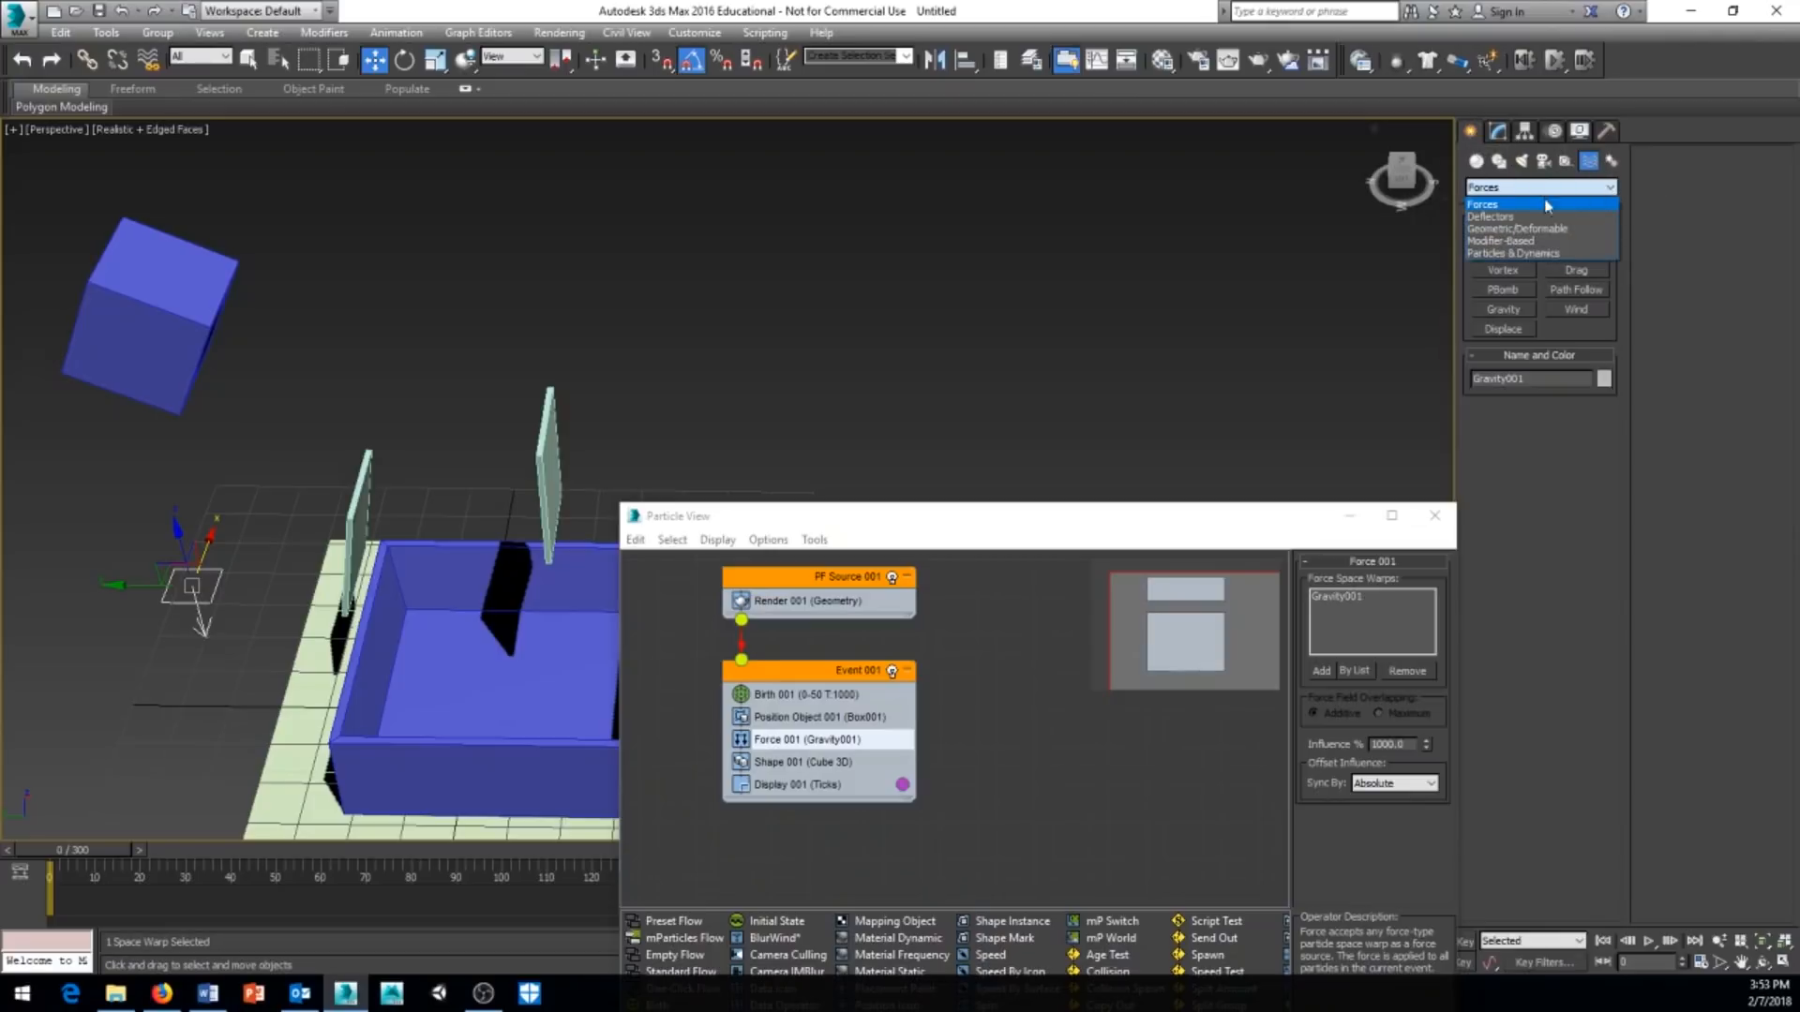
pyautogui.click(1491, 218)
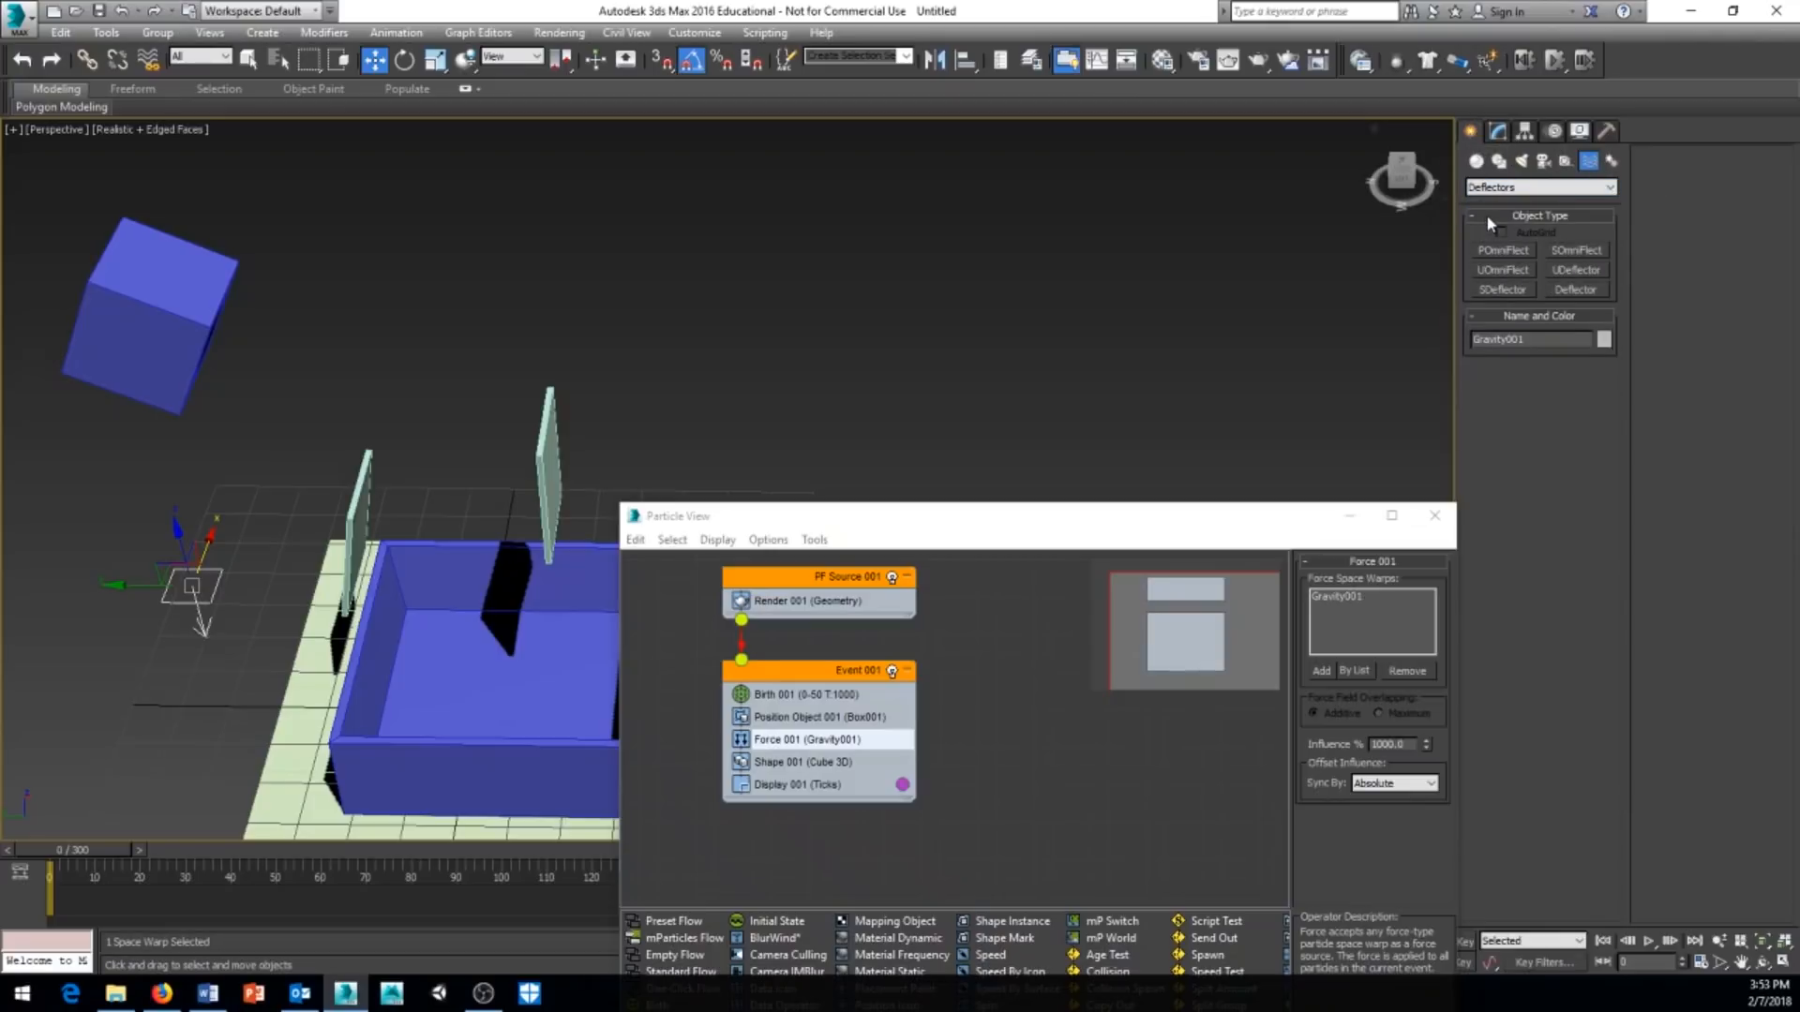
pyautogui.click(1568, 272)
pyautogui.moveTo(387, 487); pyautogui.dragTo(493, 462, button='middle')
pyautogui.moveTo(375, 448); pyautogui.dragTo(437, 389)
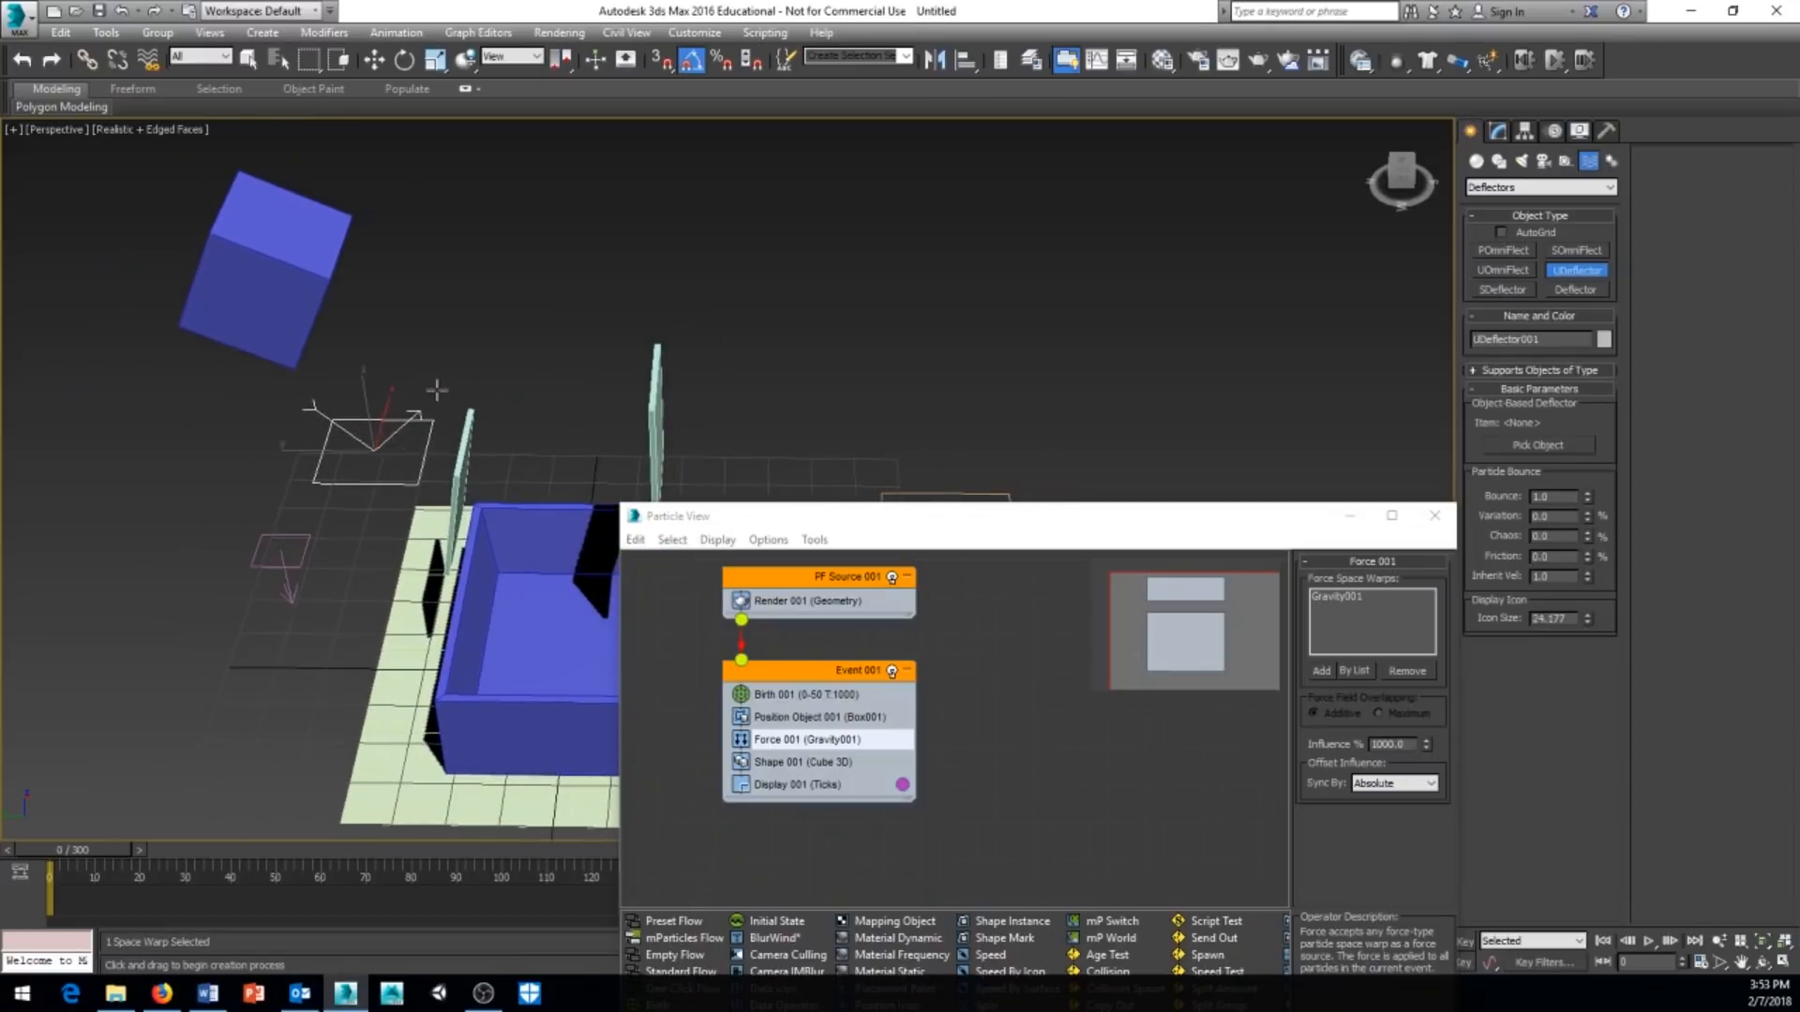
pyautogui.keyDown('alt'); pyautogui.moveTo(437, 398); pyautogui.dragTo(437, 472, button='middle'); pyautogui.keyUp('alt')
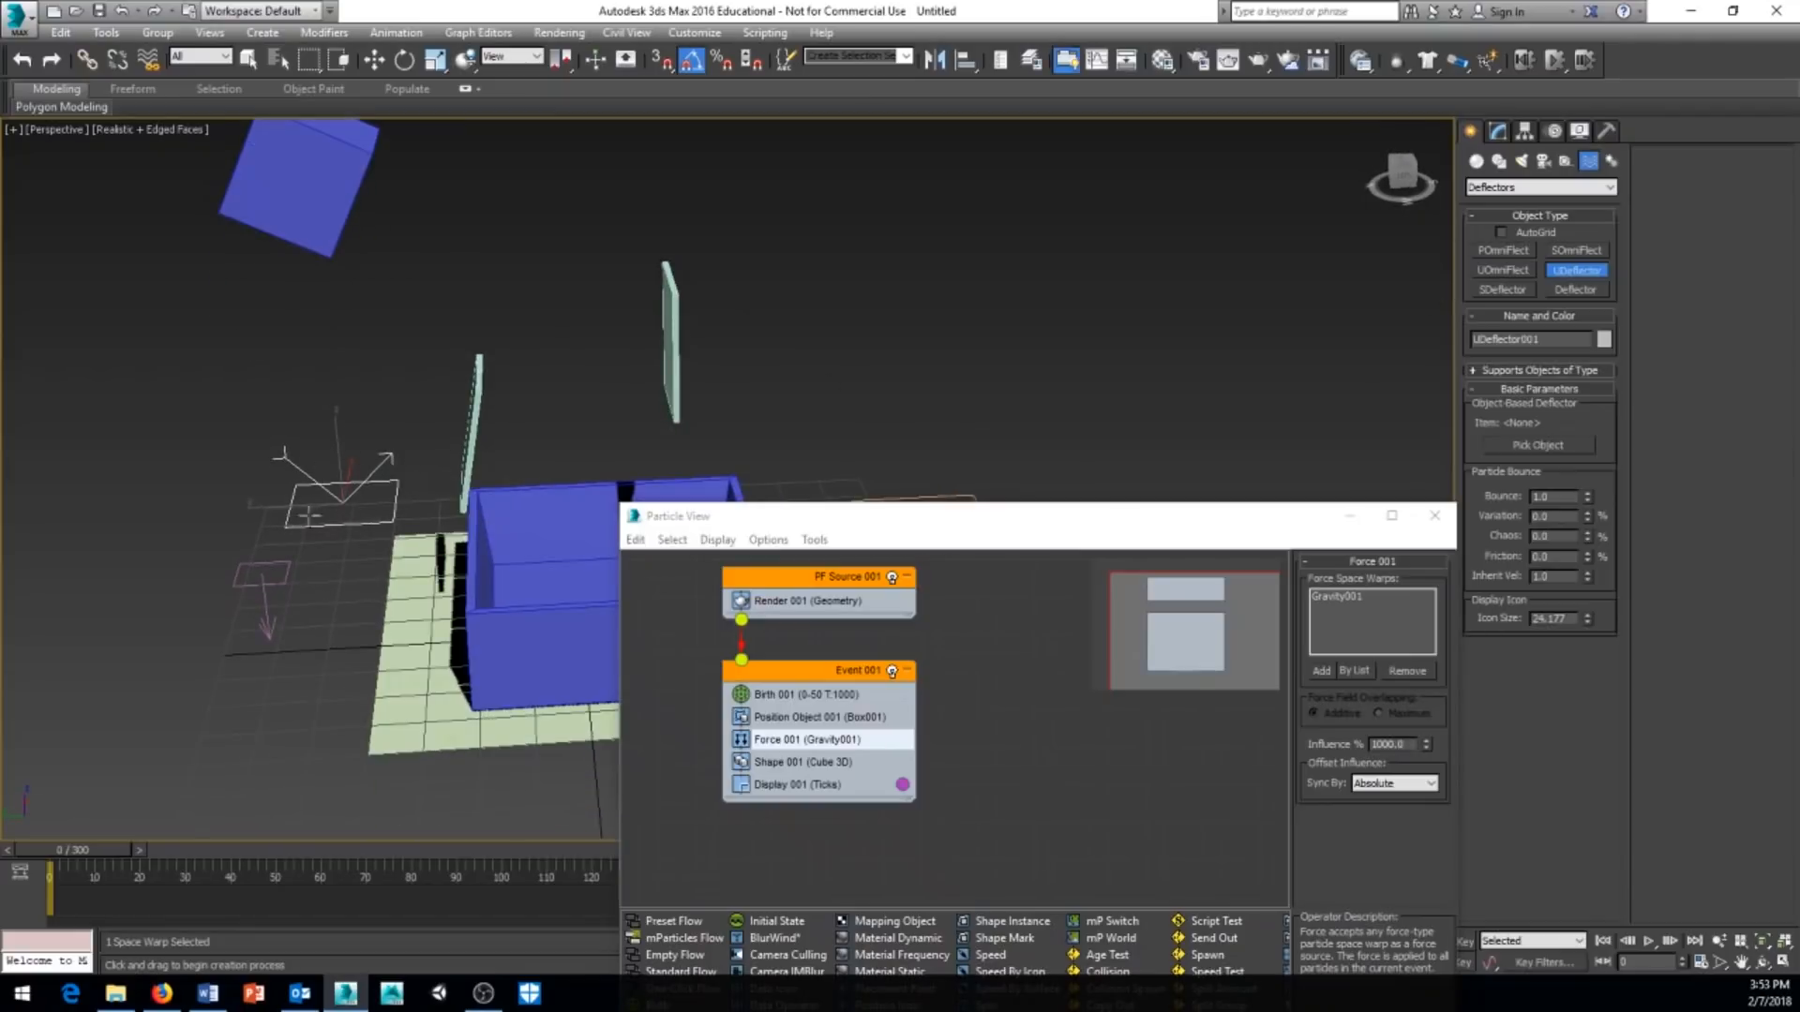
# Assign the tilted Box001 as the UDeflector's object and preview the particles, ending at frame 0.
pyautogui.click(1496, 132)
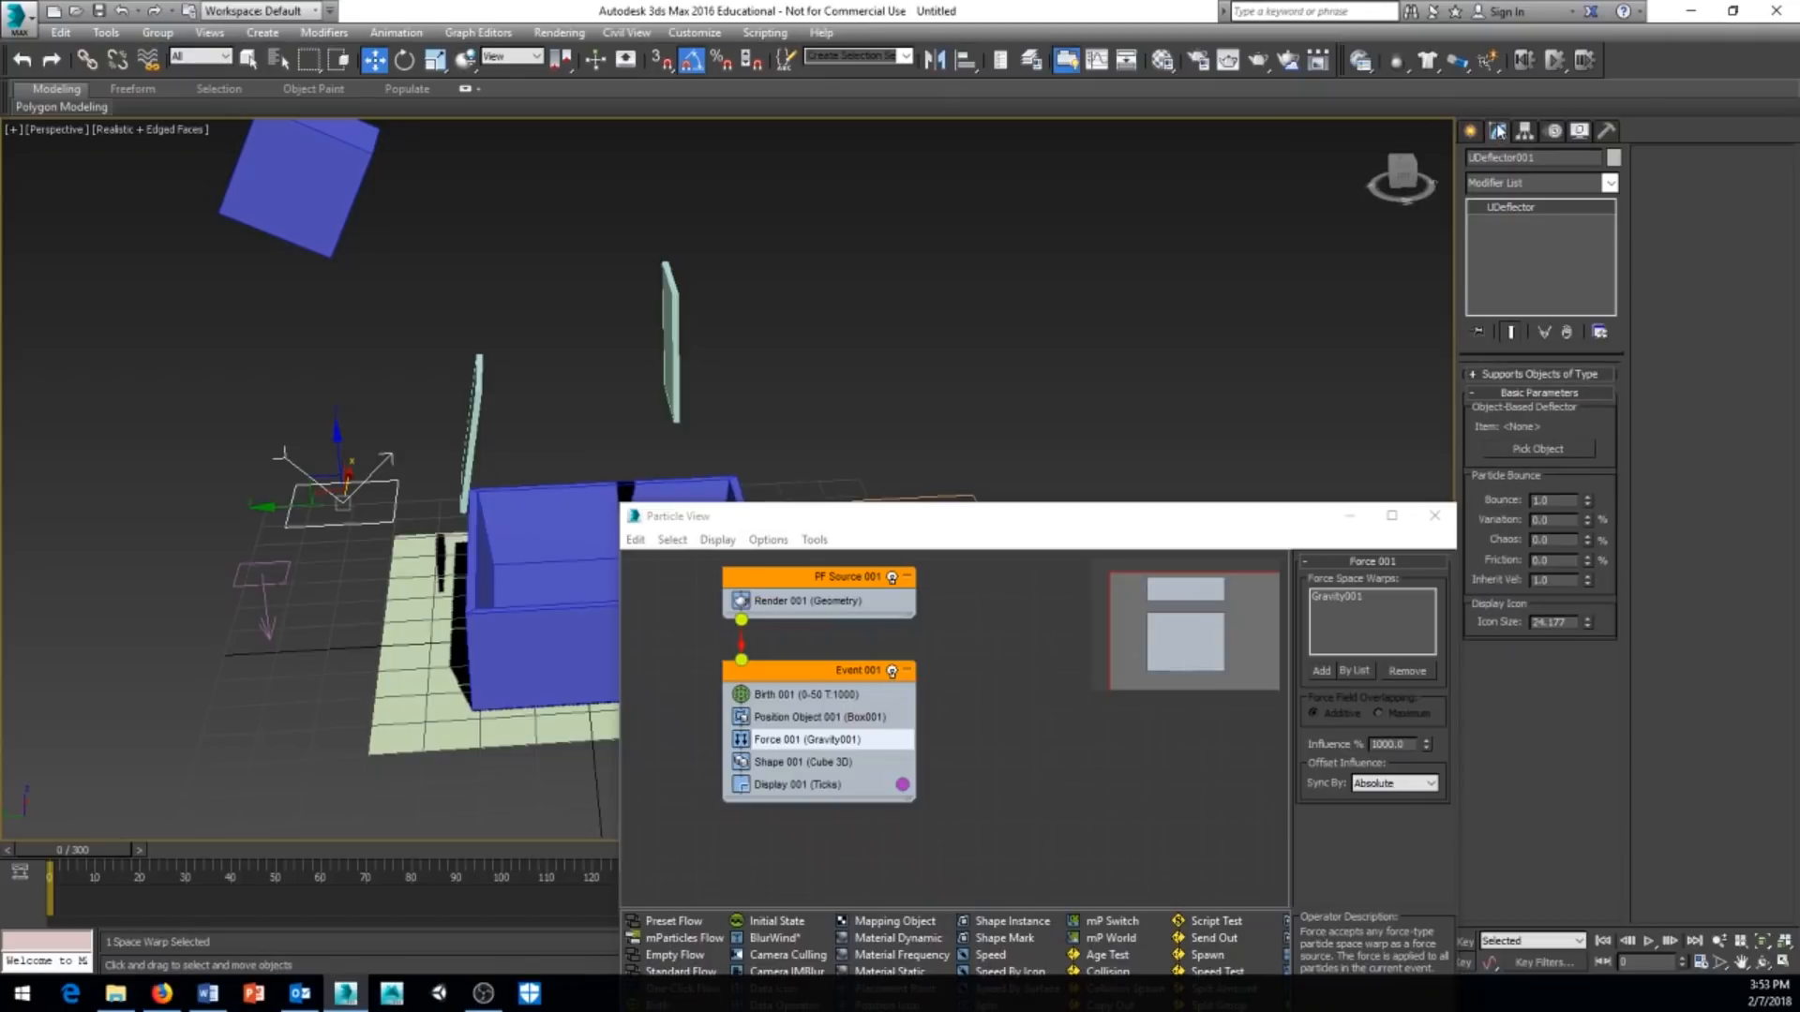
pyautogui.click(1539, 450)
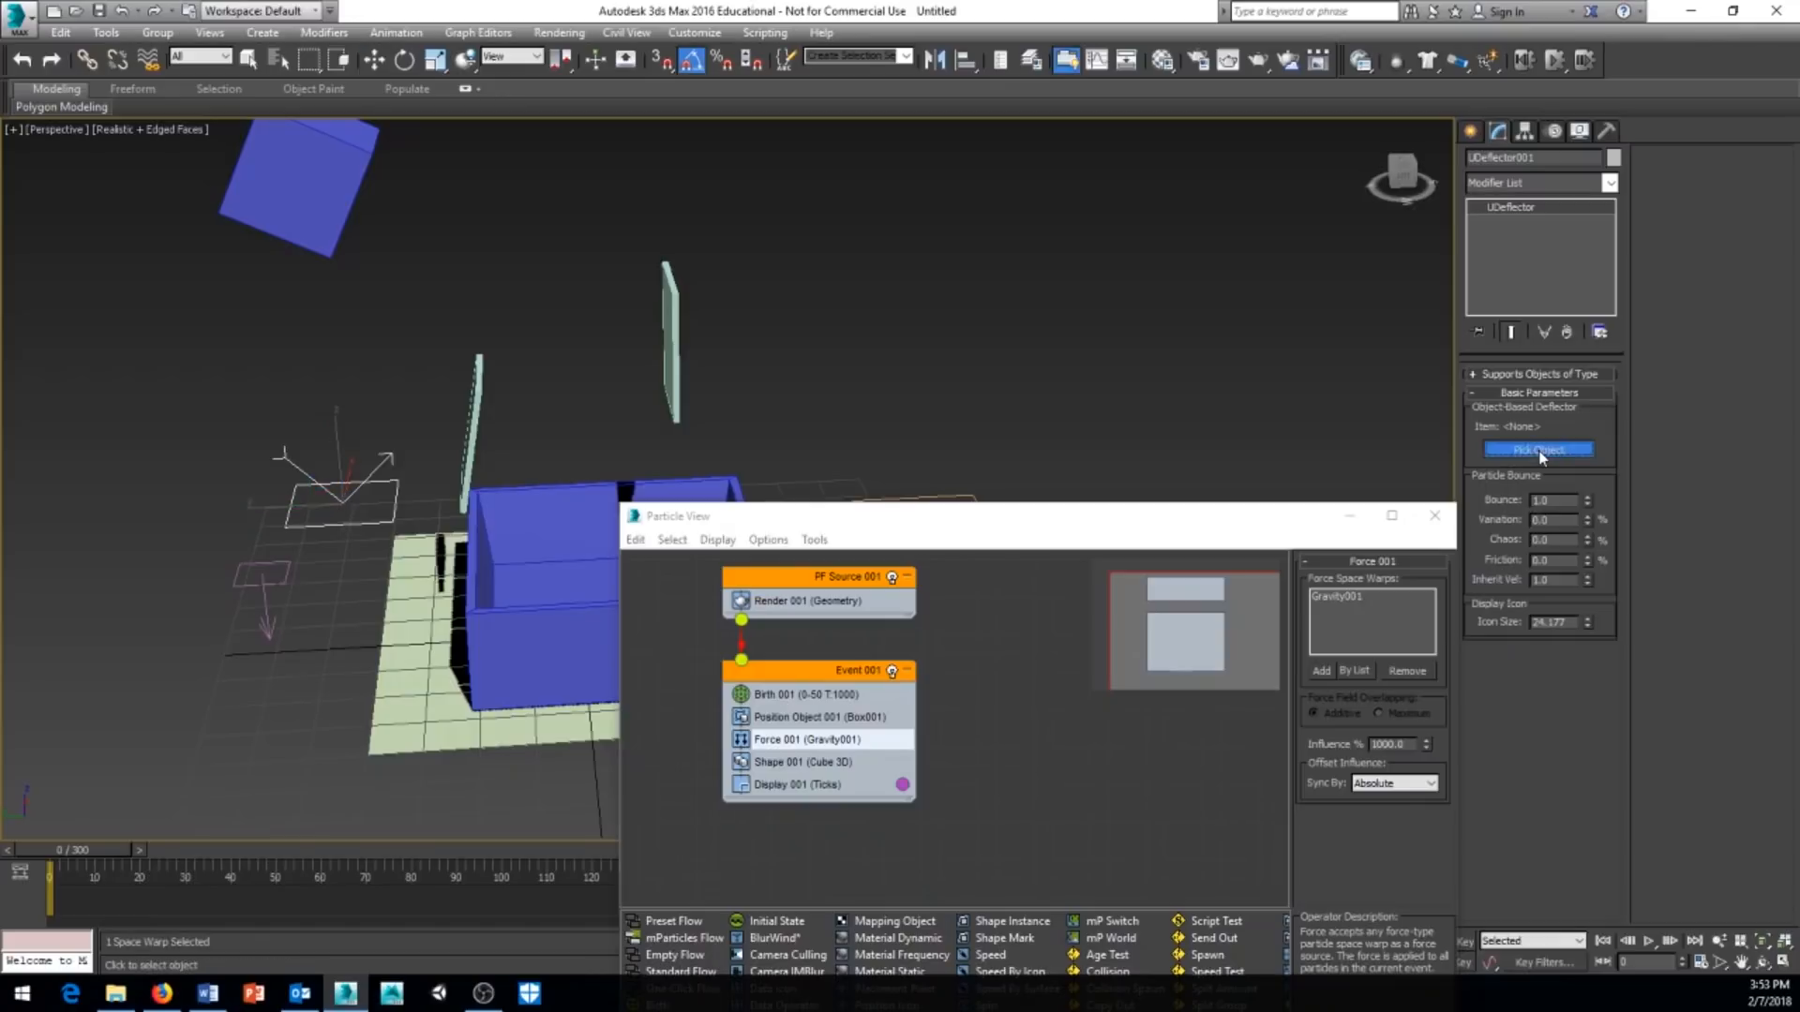
pyautogui.click(313, 225)
pyautogui.moveTo(476, 302); pyautogui.dragTo(512, 357, button='middle')
pyautogui.keyDown('alt'); pyautogui.moveTo(542, 293); pyautogui.dragTo(498, 302, button='middle'); pyautogui.keyUp('alt')
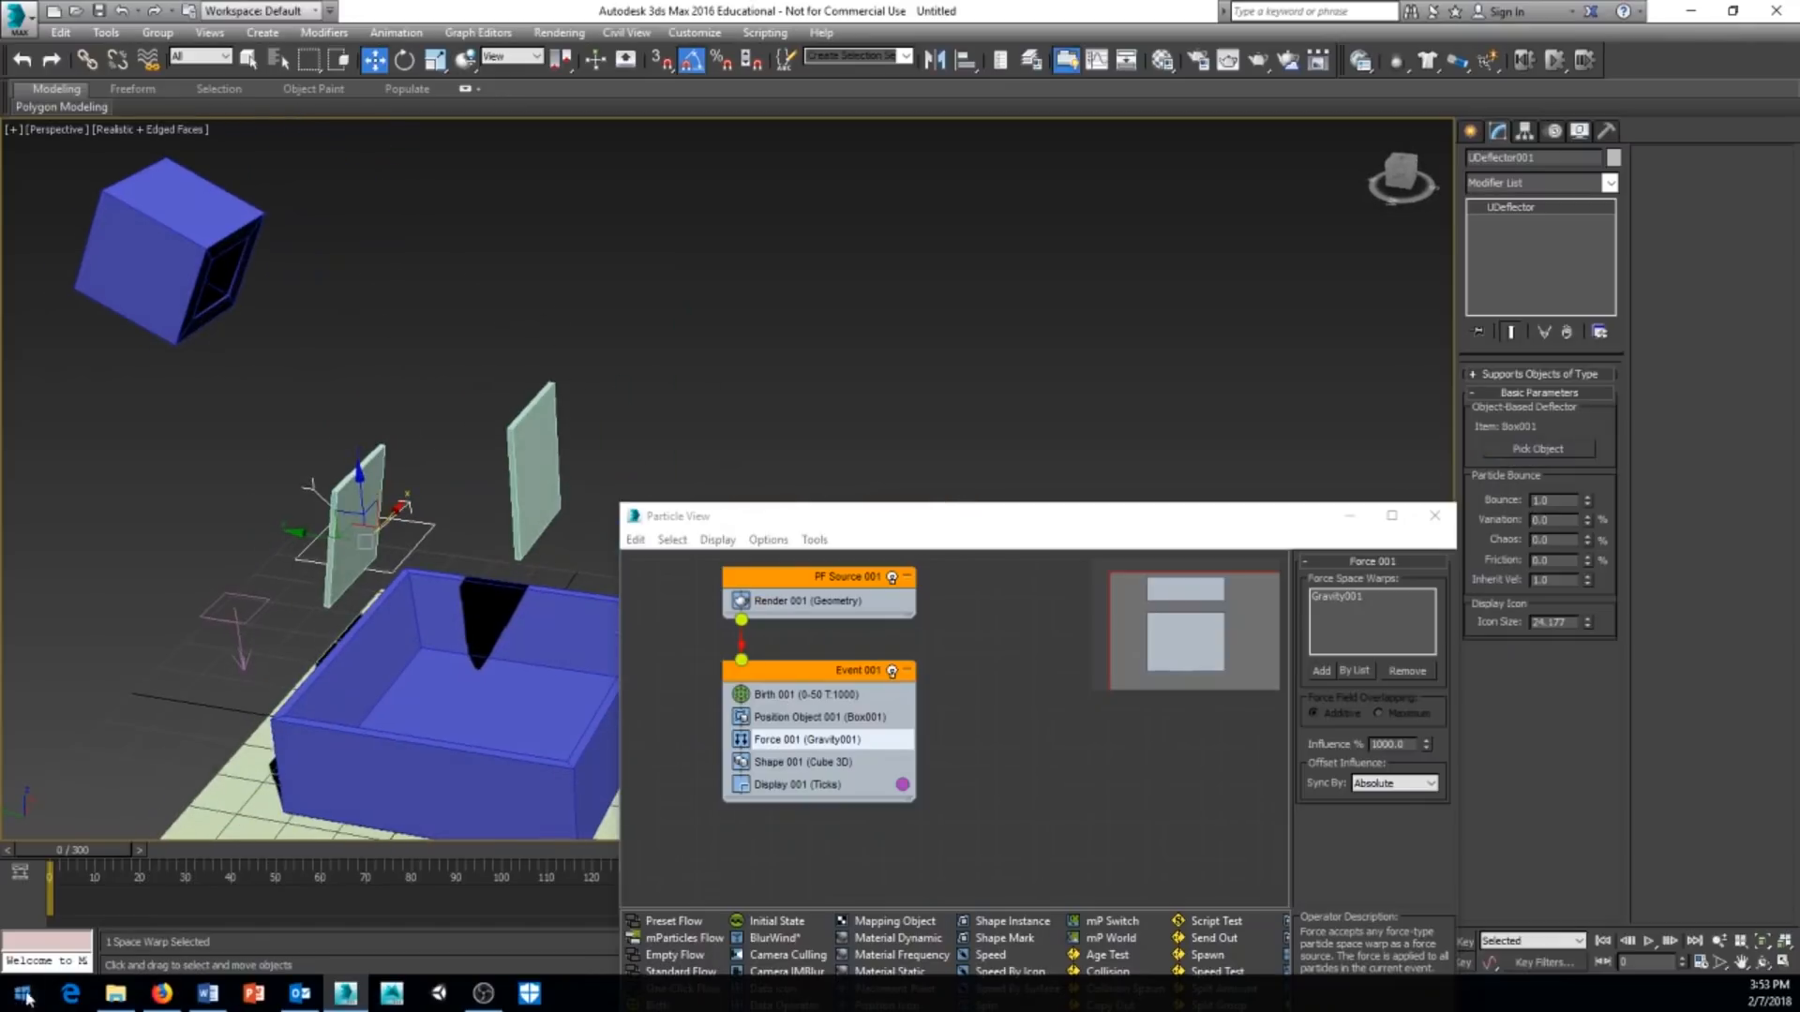
pyautogui.moveTo(110, 846); pyautogui.dragTo(62, 870)
pyautogui.press('w')
# Move Particle View back up, add a Collision test below Force 001 in Event 001, and assign UDeflector001 as its deflector.
pyautogui.moveTo(883, 517); pyautogui.dragTo(850, 208)
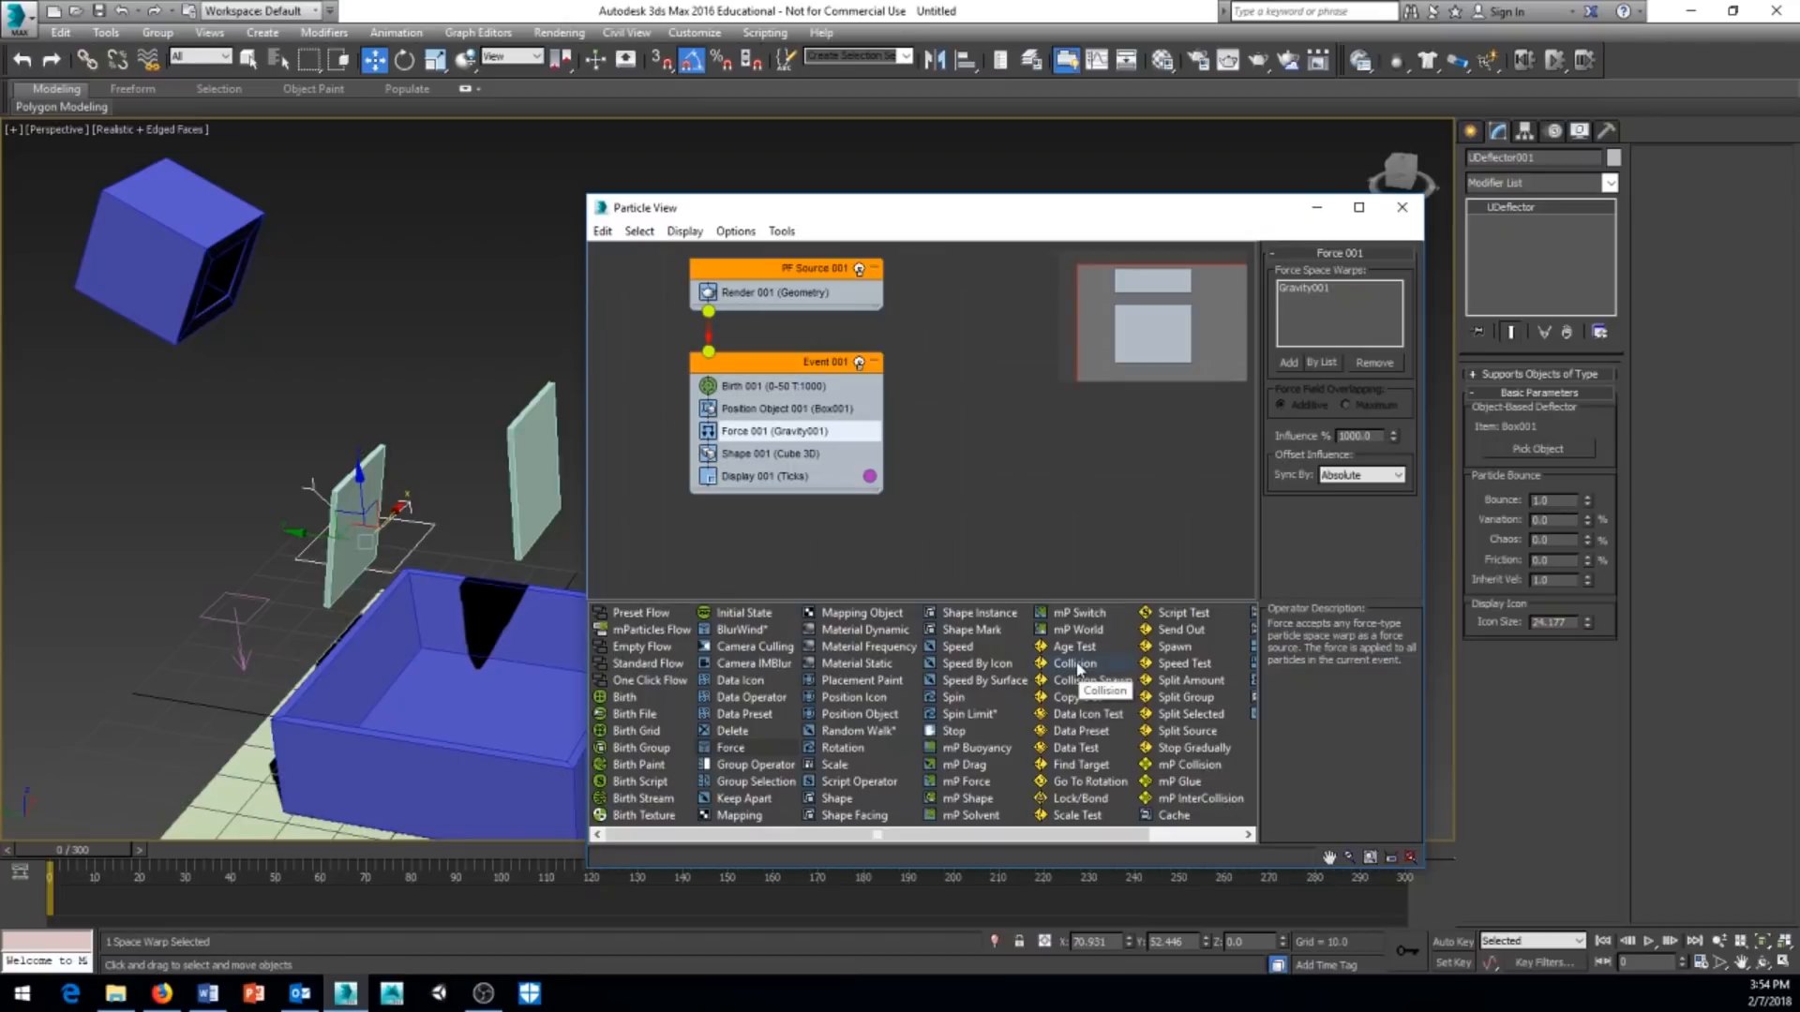
pyautogui.moveTo(1078, 668); pyautogui.dragTo(774, 442)
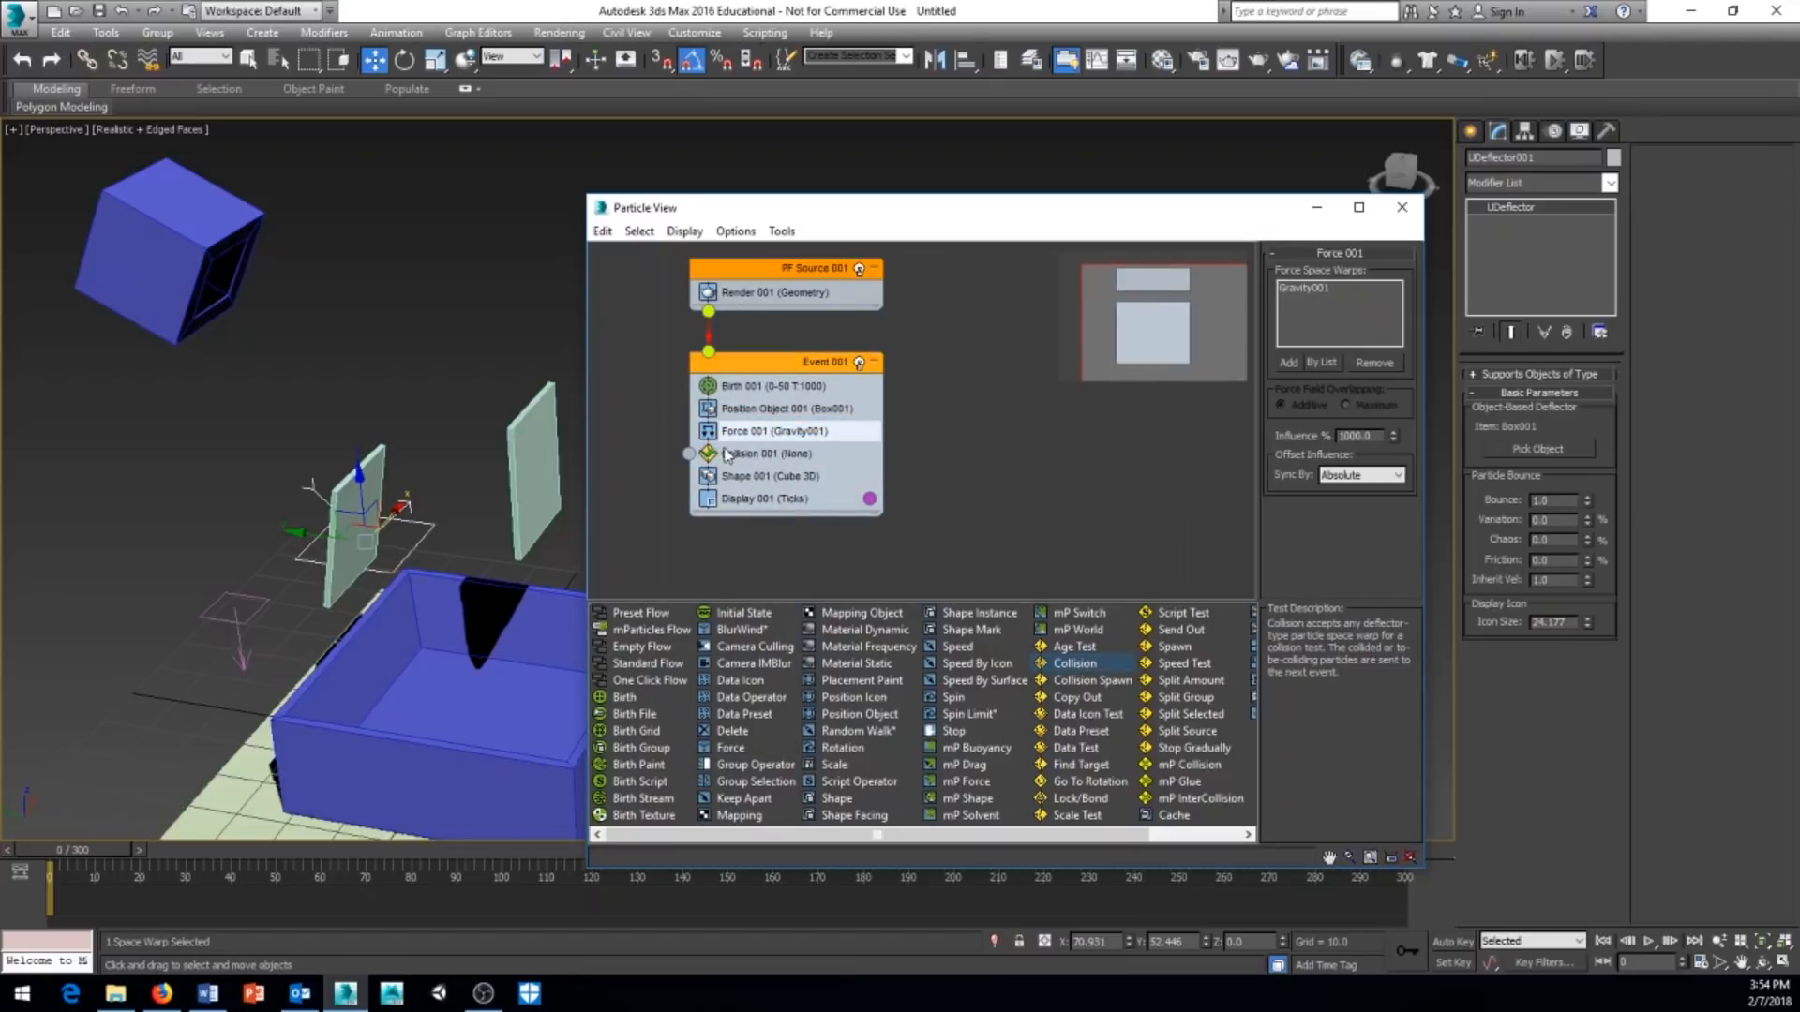
pyautogui.click(731, 456)
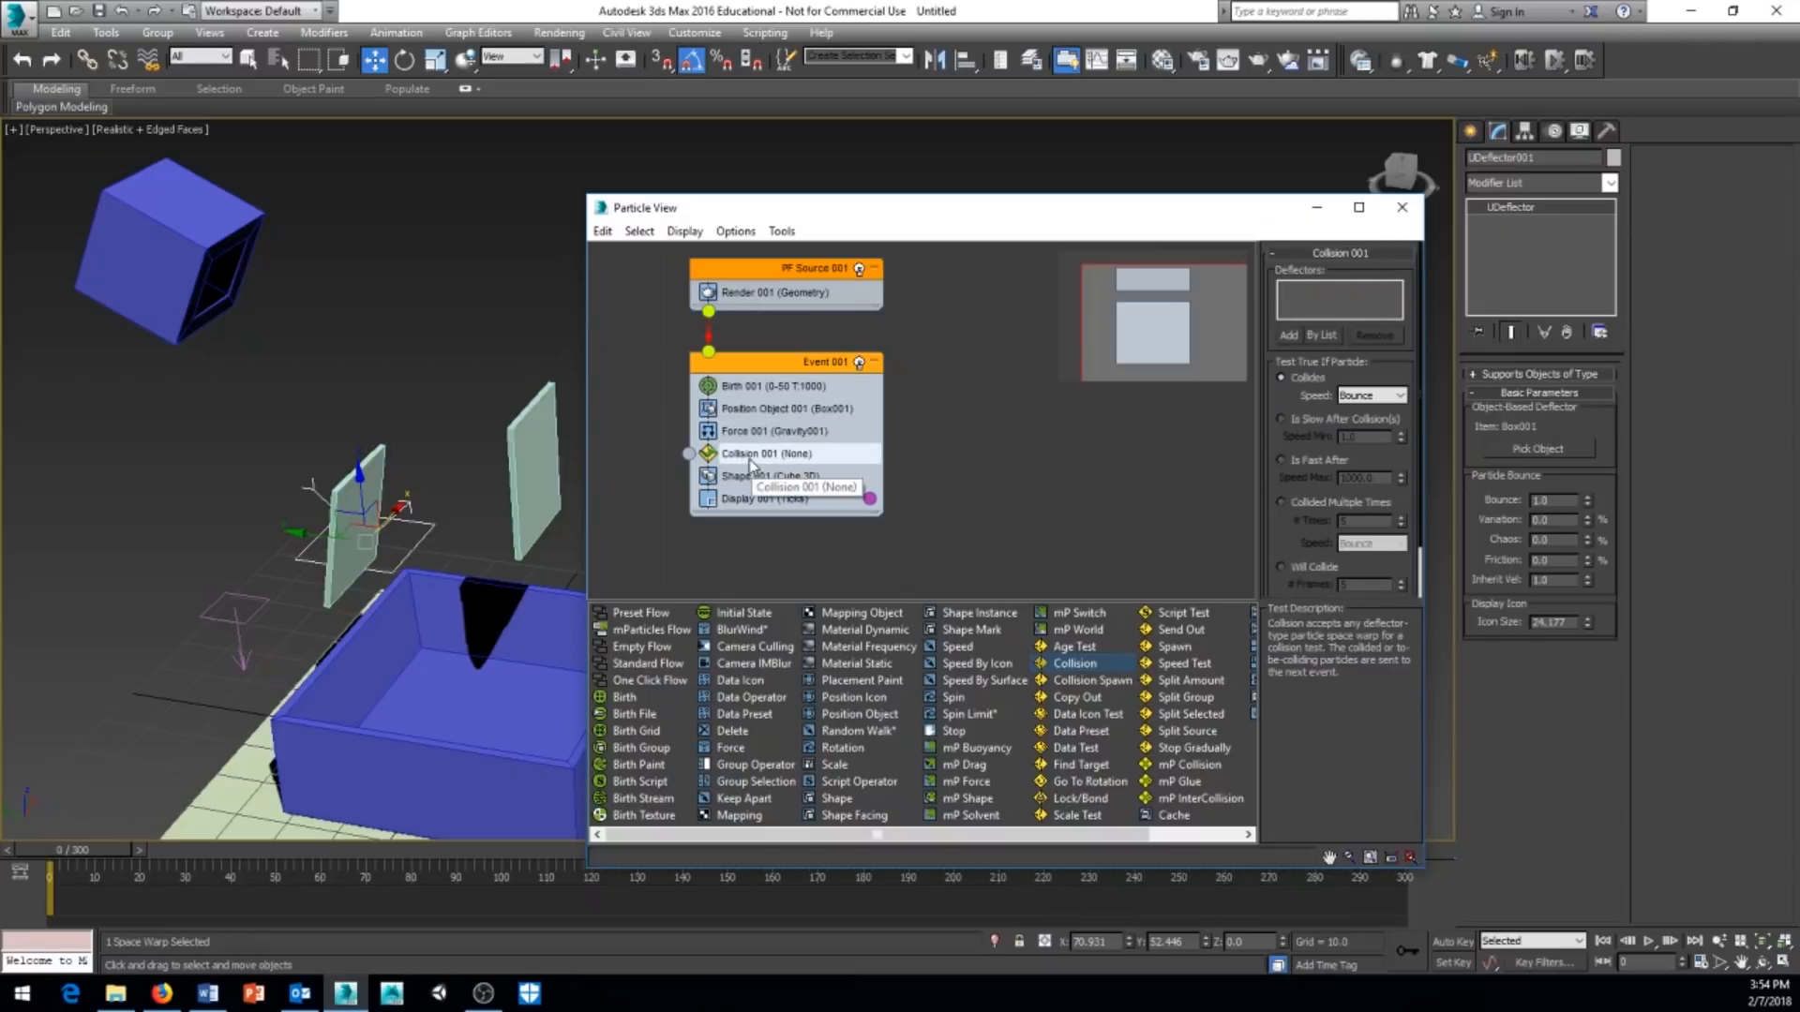
pyautogui.click(1289, 336)
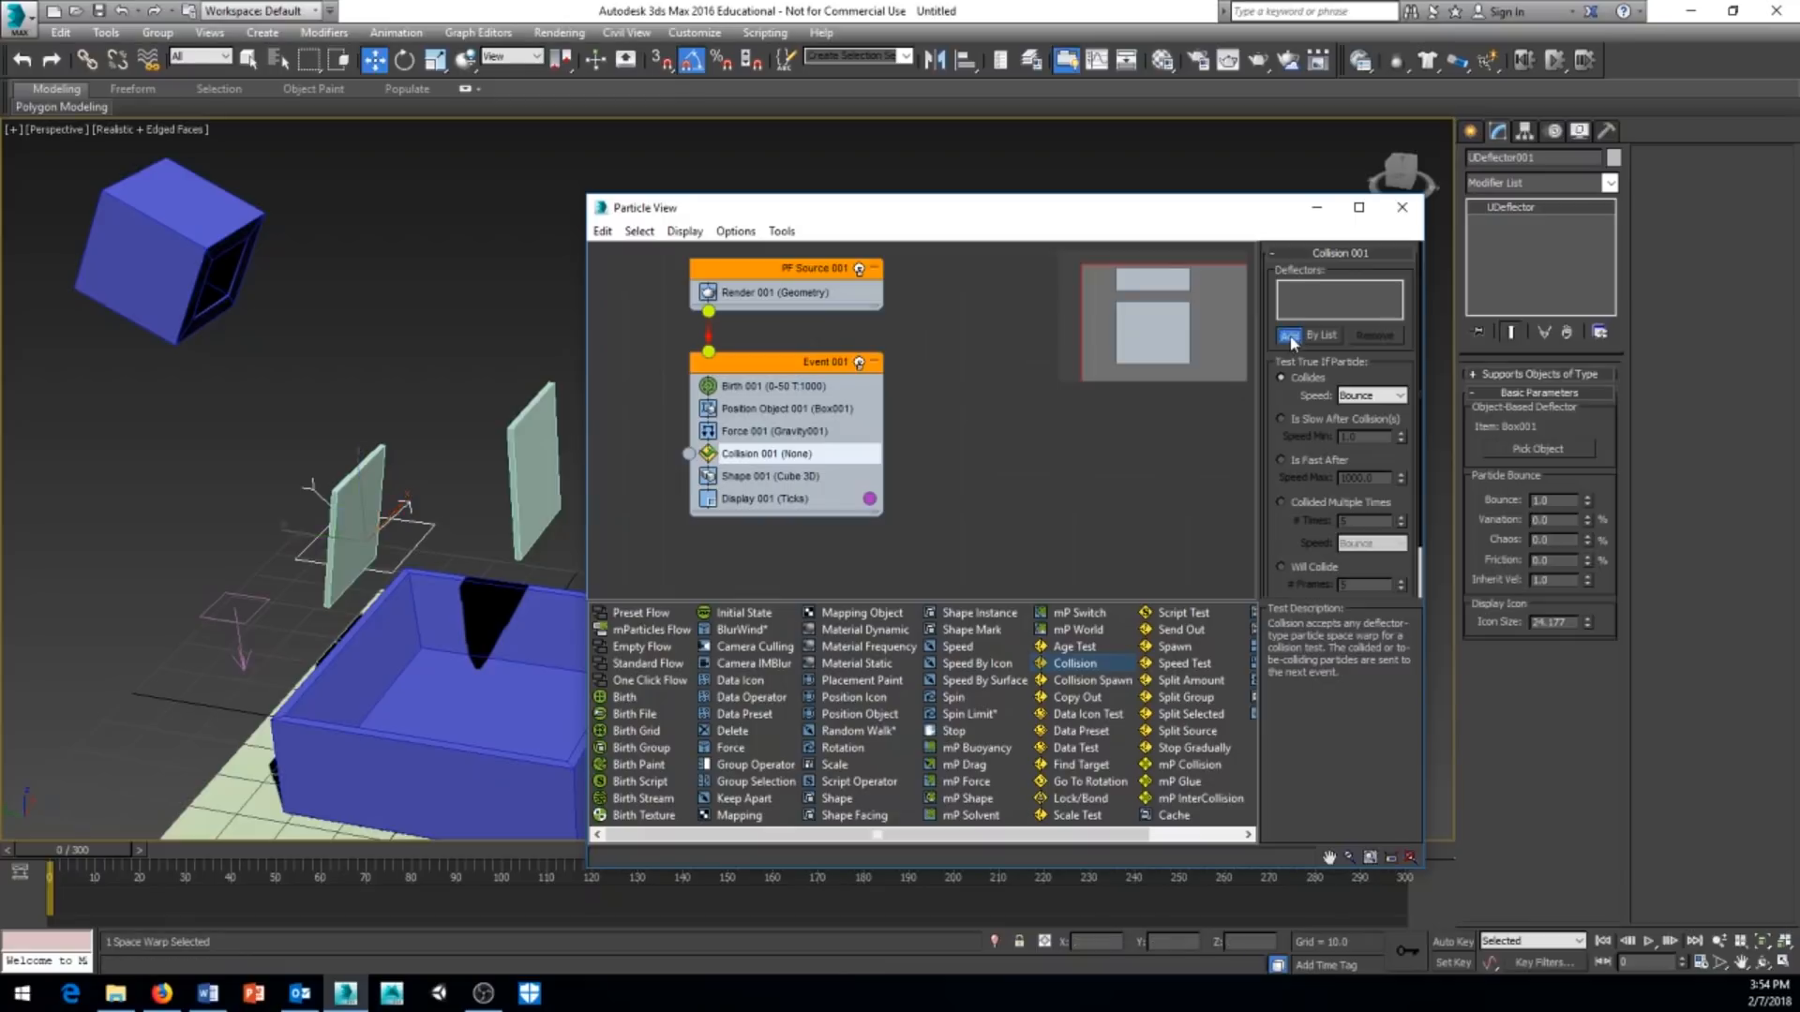
pyautogui.click(417, 542)
# Scrub to frame 61 and back to 0 to examine how the particles leave the tilted box and fall toward the container.
pyautogui.keyDown('alt'); pyautogui.moveTo(432, 447); pyautogui.dragTo(466, 403, button='middle'); pyautogui.keyUp('alt')
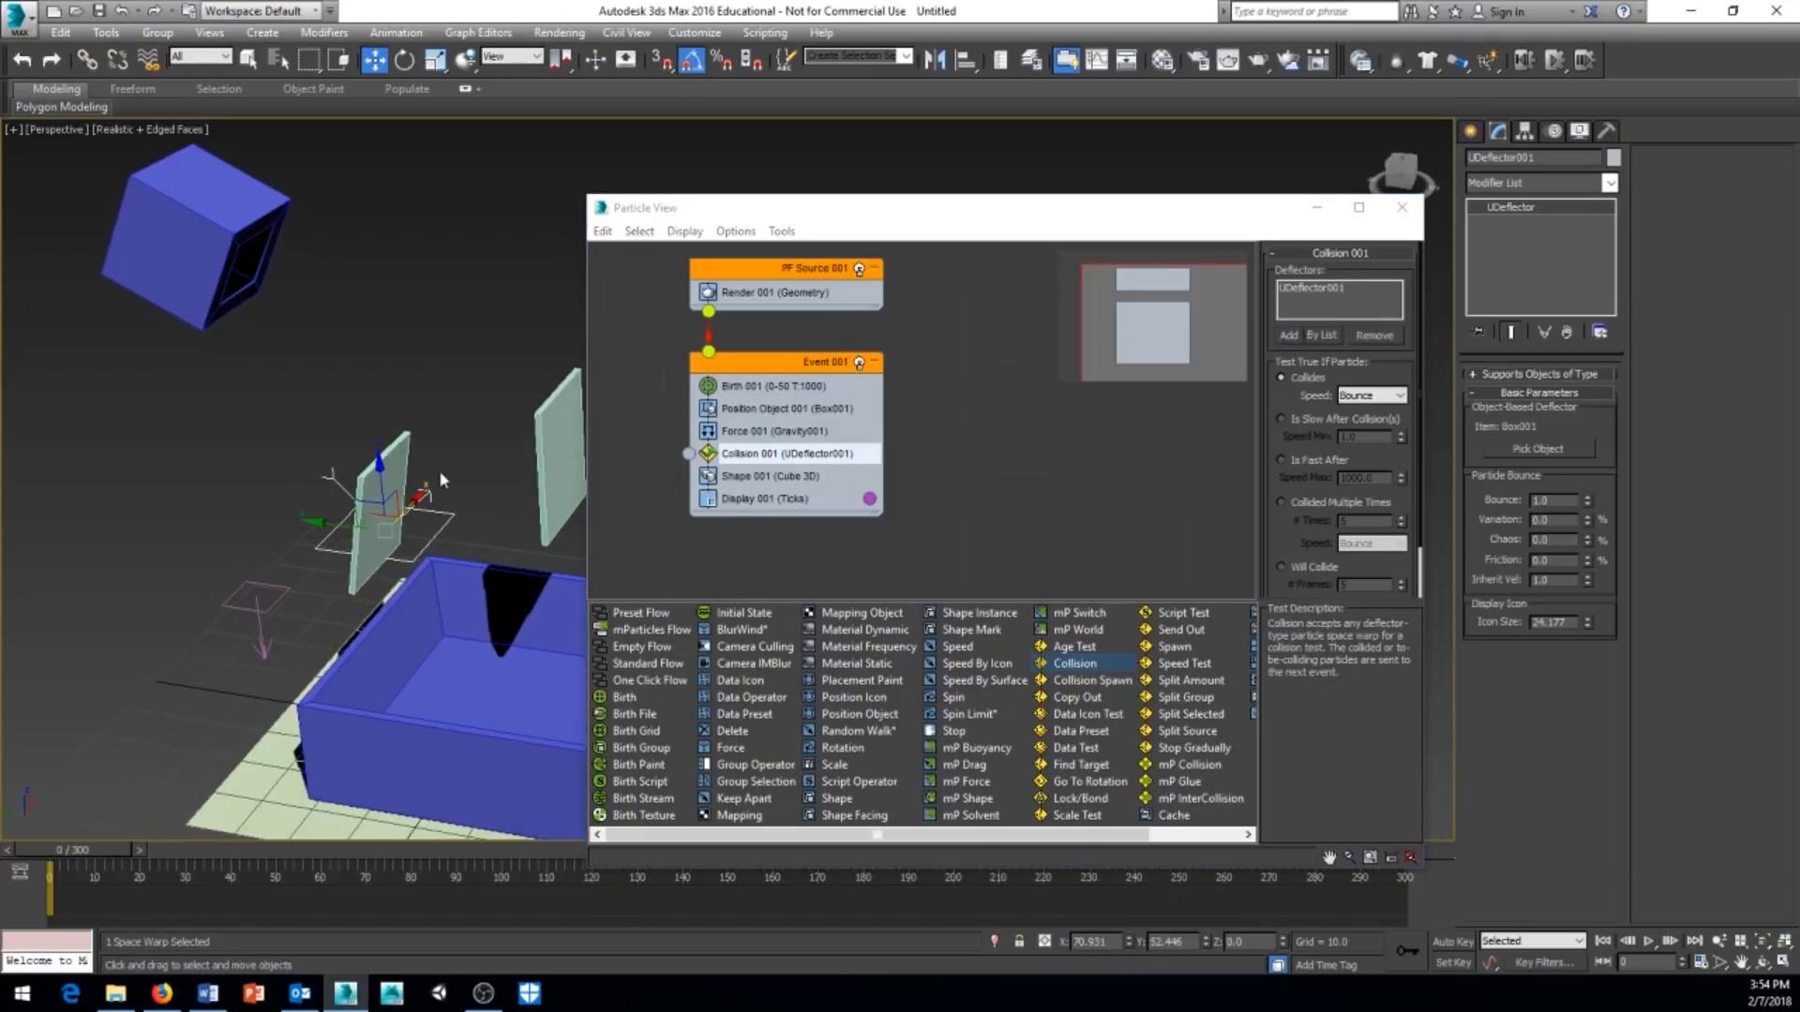
pyautogui.moveTo(438, 469); pyautogui.dragTo(390, 466, button='middle')
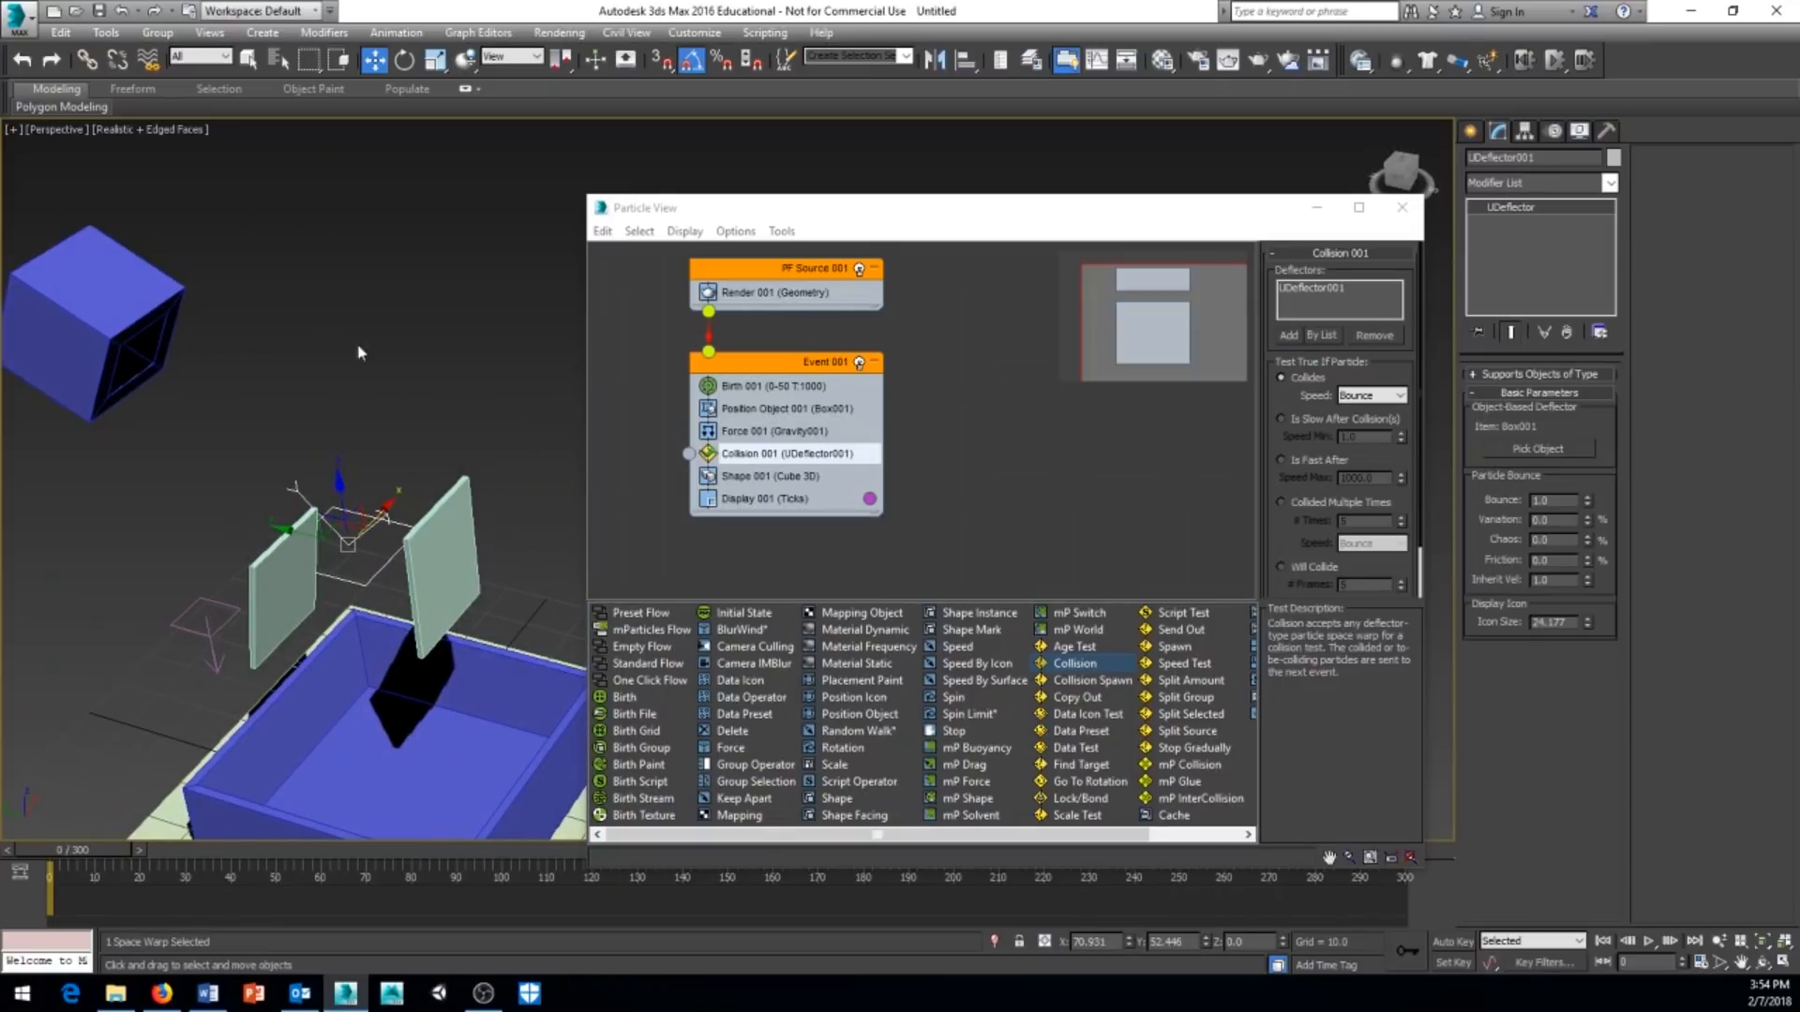
pyautogui.keyDown('alt'); pyautogui.moveTo(178, 379); pyautogui.dragTo(378, 447, button='middle'); pyautogui.keyUp('alt')
pyautogui.moveTo(110, 845); pyautogui.dragTo(374, 864)
pyautogui.moveTo(296, 505); pyautogui.dragTo(138, 593, button='middle')
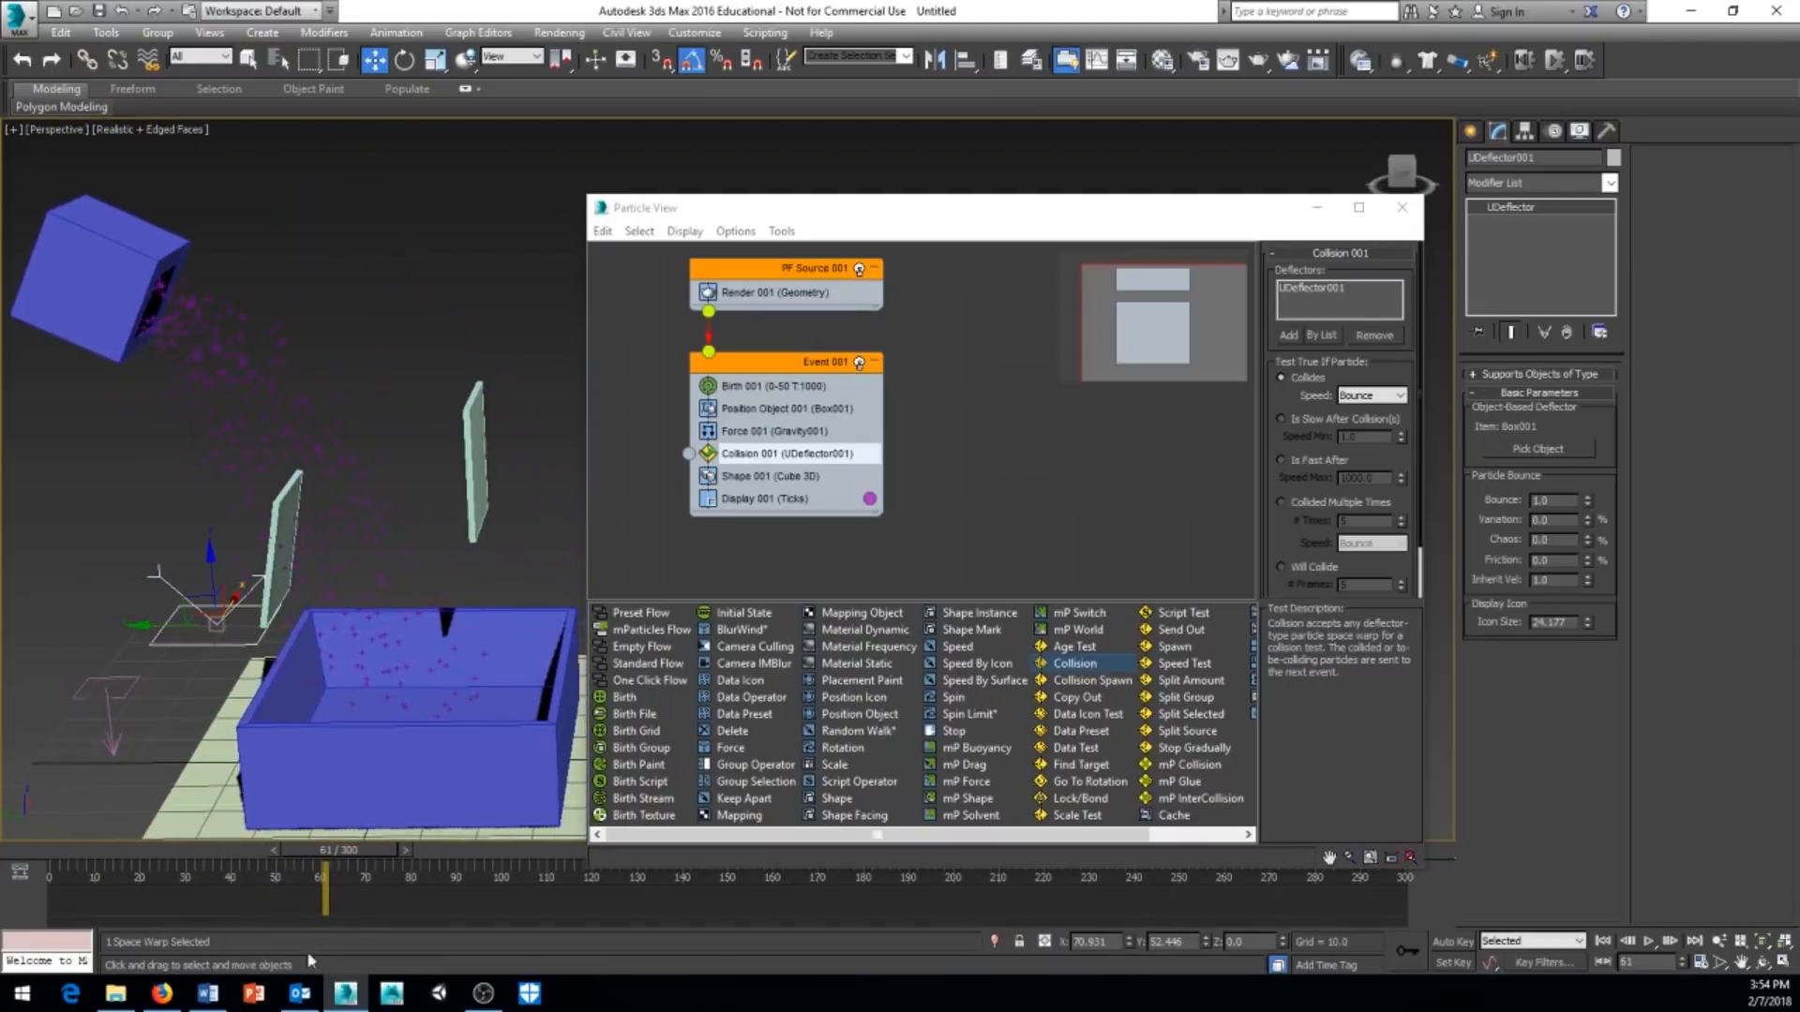
pyautogui.moveTo(366, 860); pyautogui.dragTo(104, 866)
pyautogui.press('w')
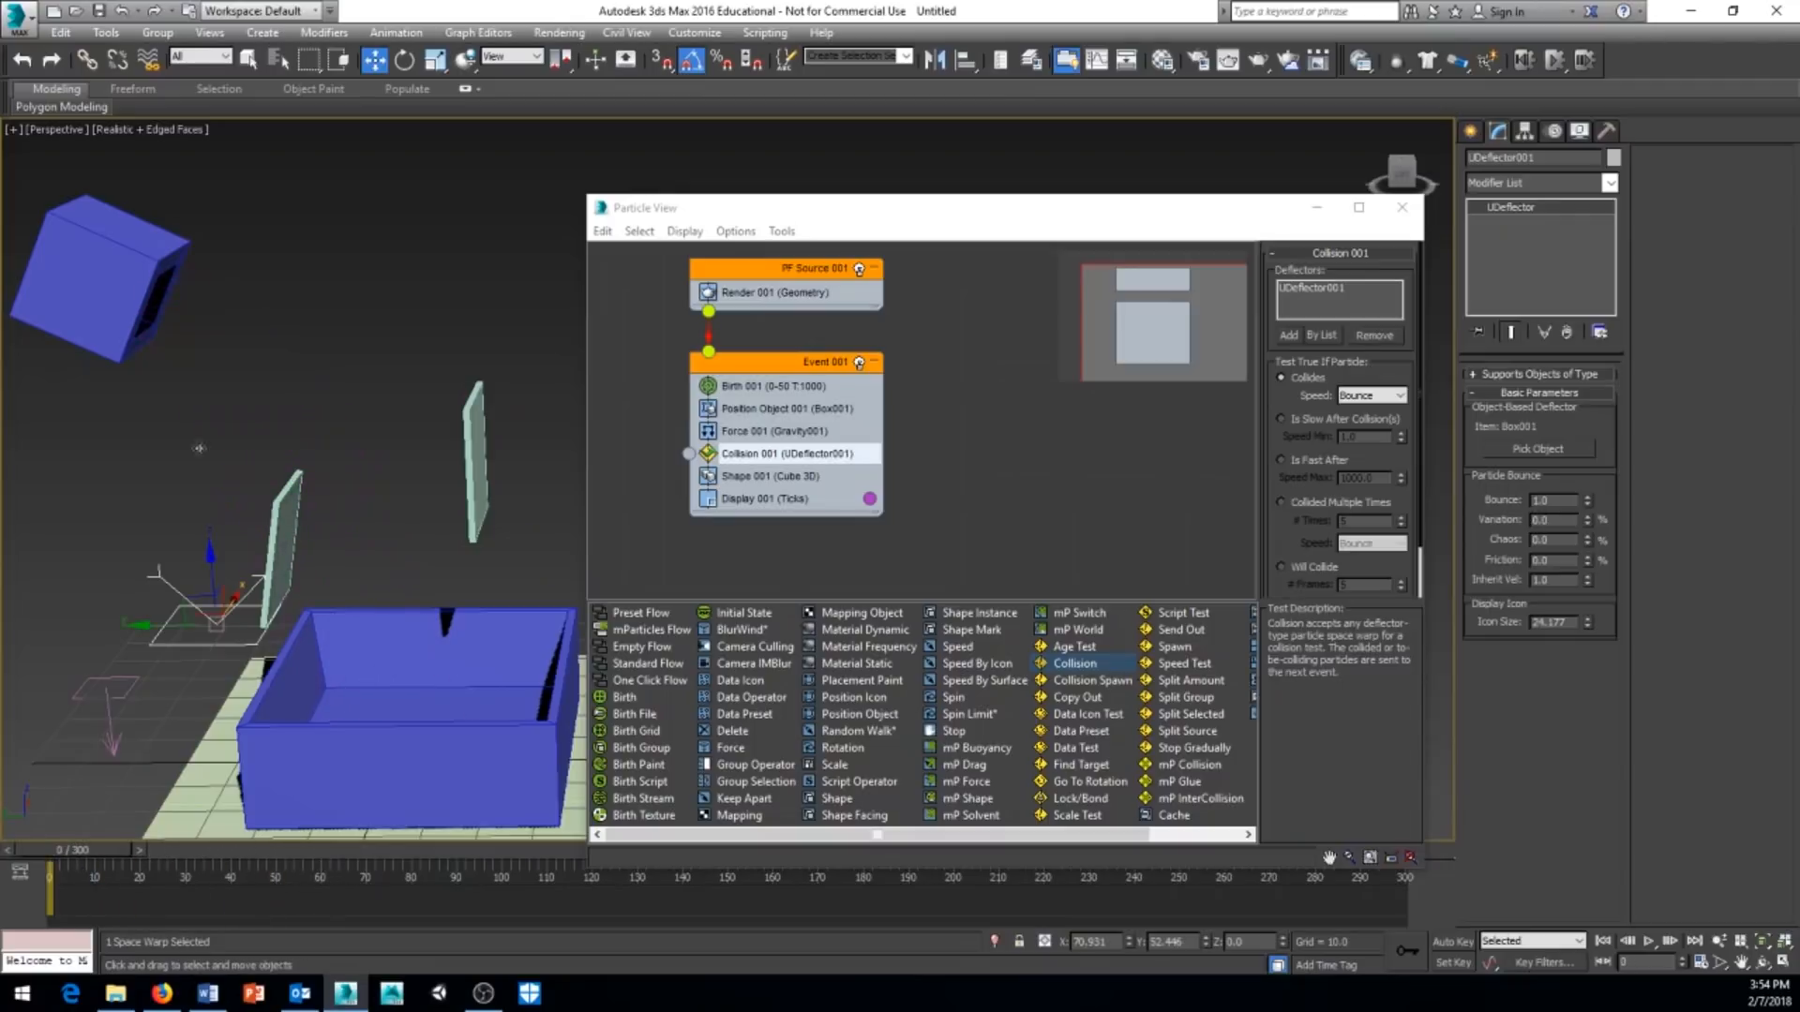
pyautogui.moveTo(99, 296); pyautogui.dragTo(100, 310, button='middle')
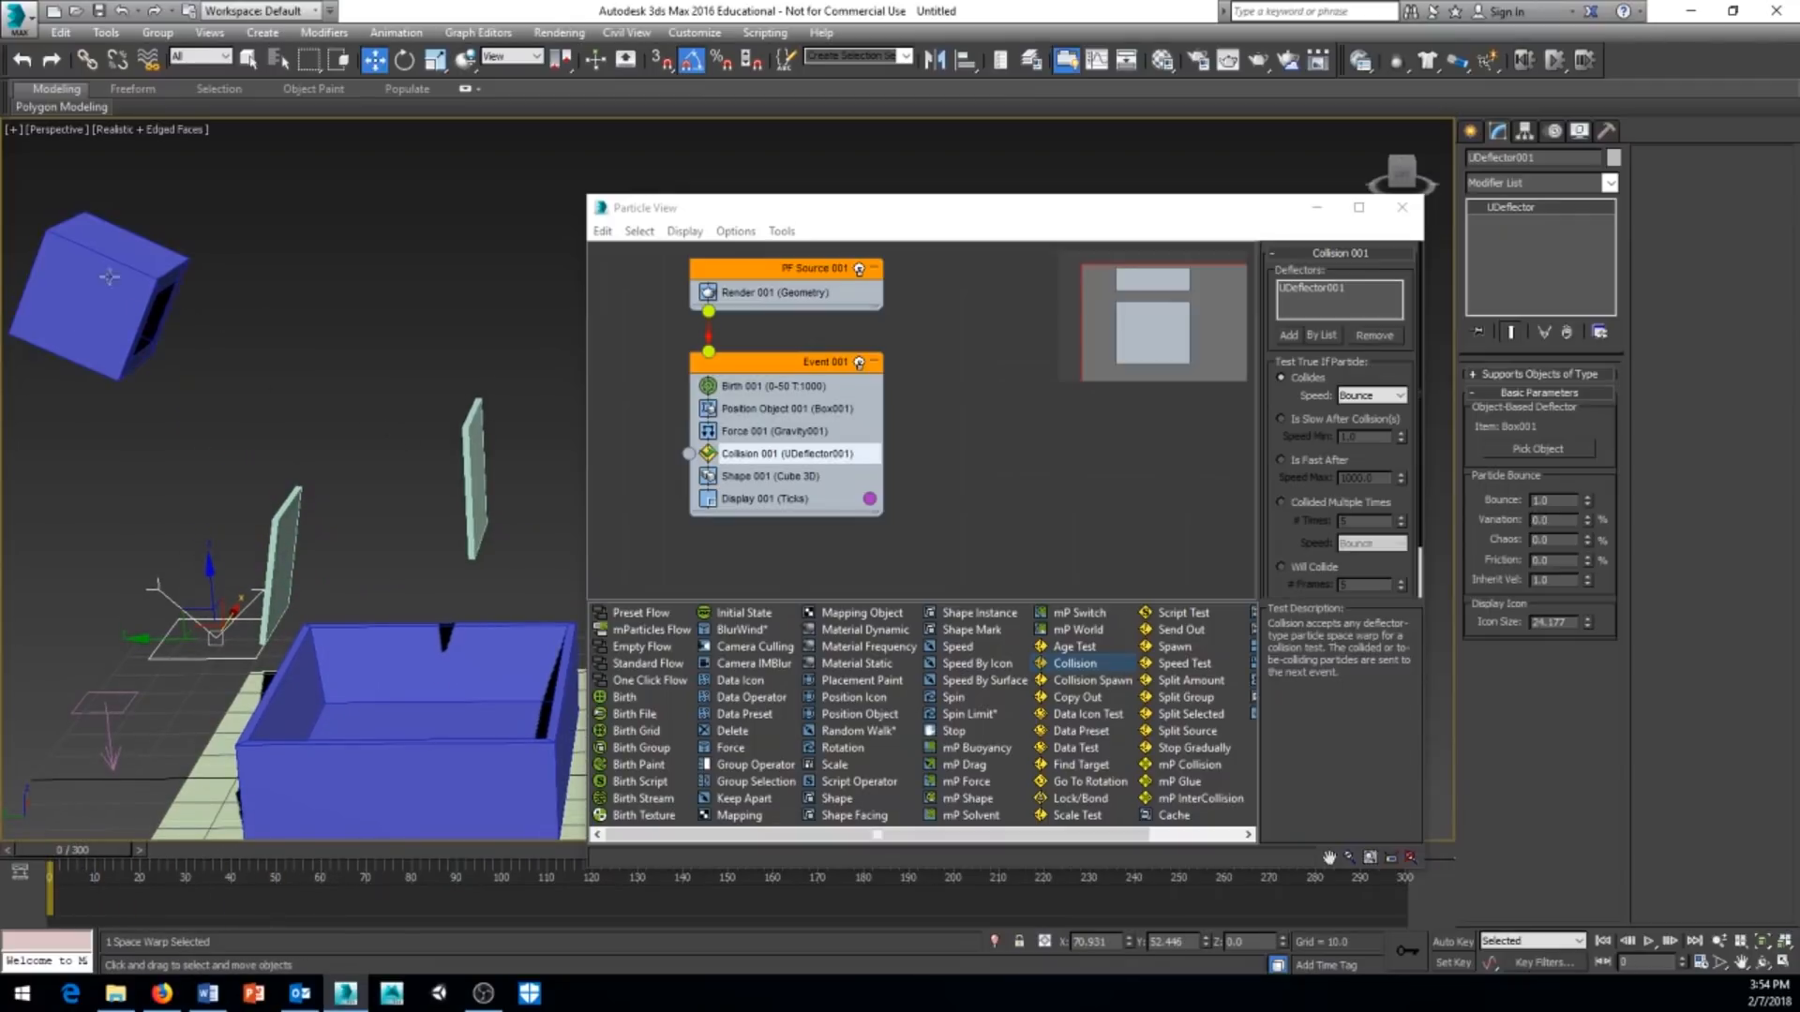
pyautogui.moveTo(309, 461); pyautogui.dragTo(301, 435, button='middle')
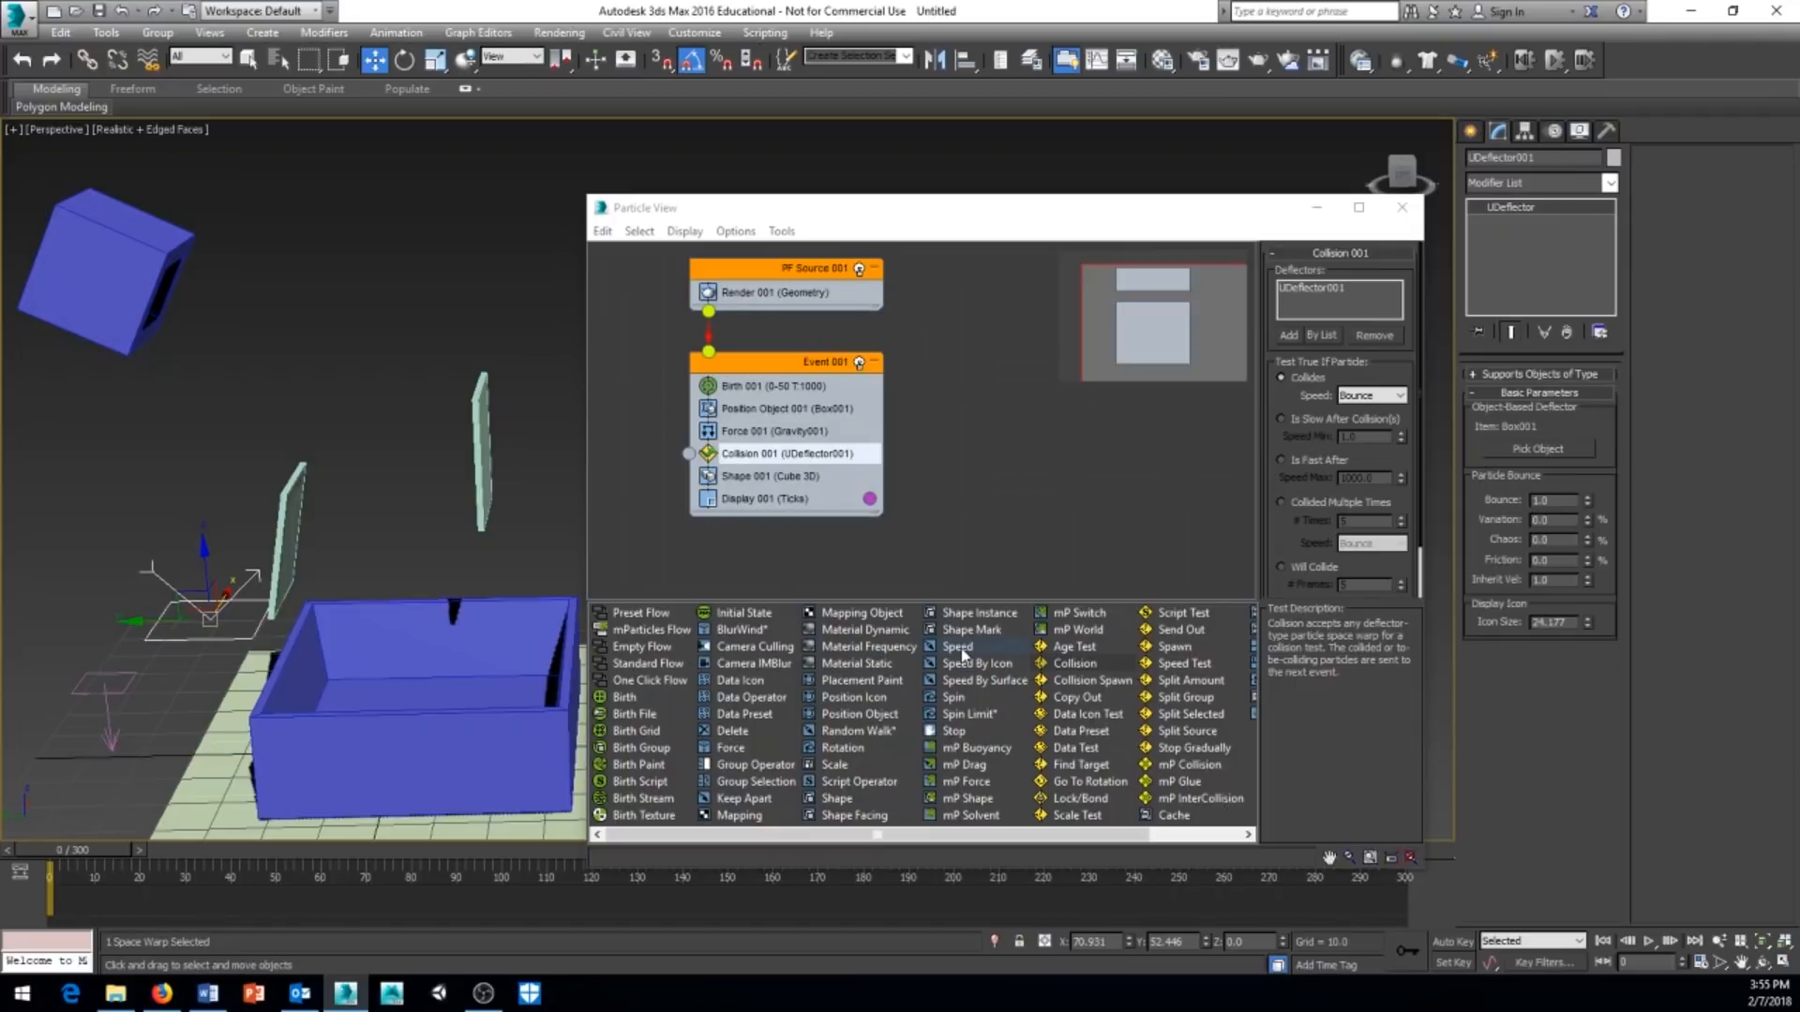
# Add a Speed By Surface operator below Collision 001 in Event 001 and assign the tilted Box001 as its surface geometry.
pyautogui.moveTo(365, 633); pyautogui.dragTo(0, 560, button='middle')
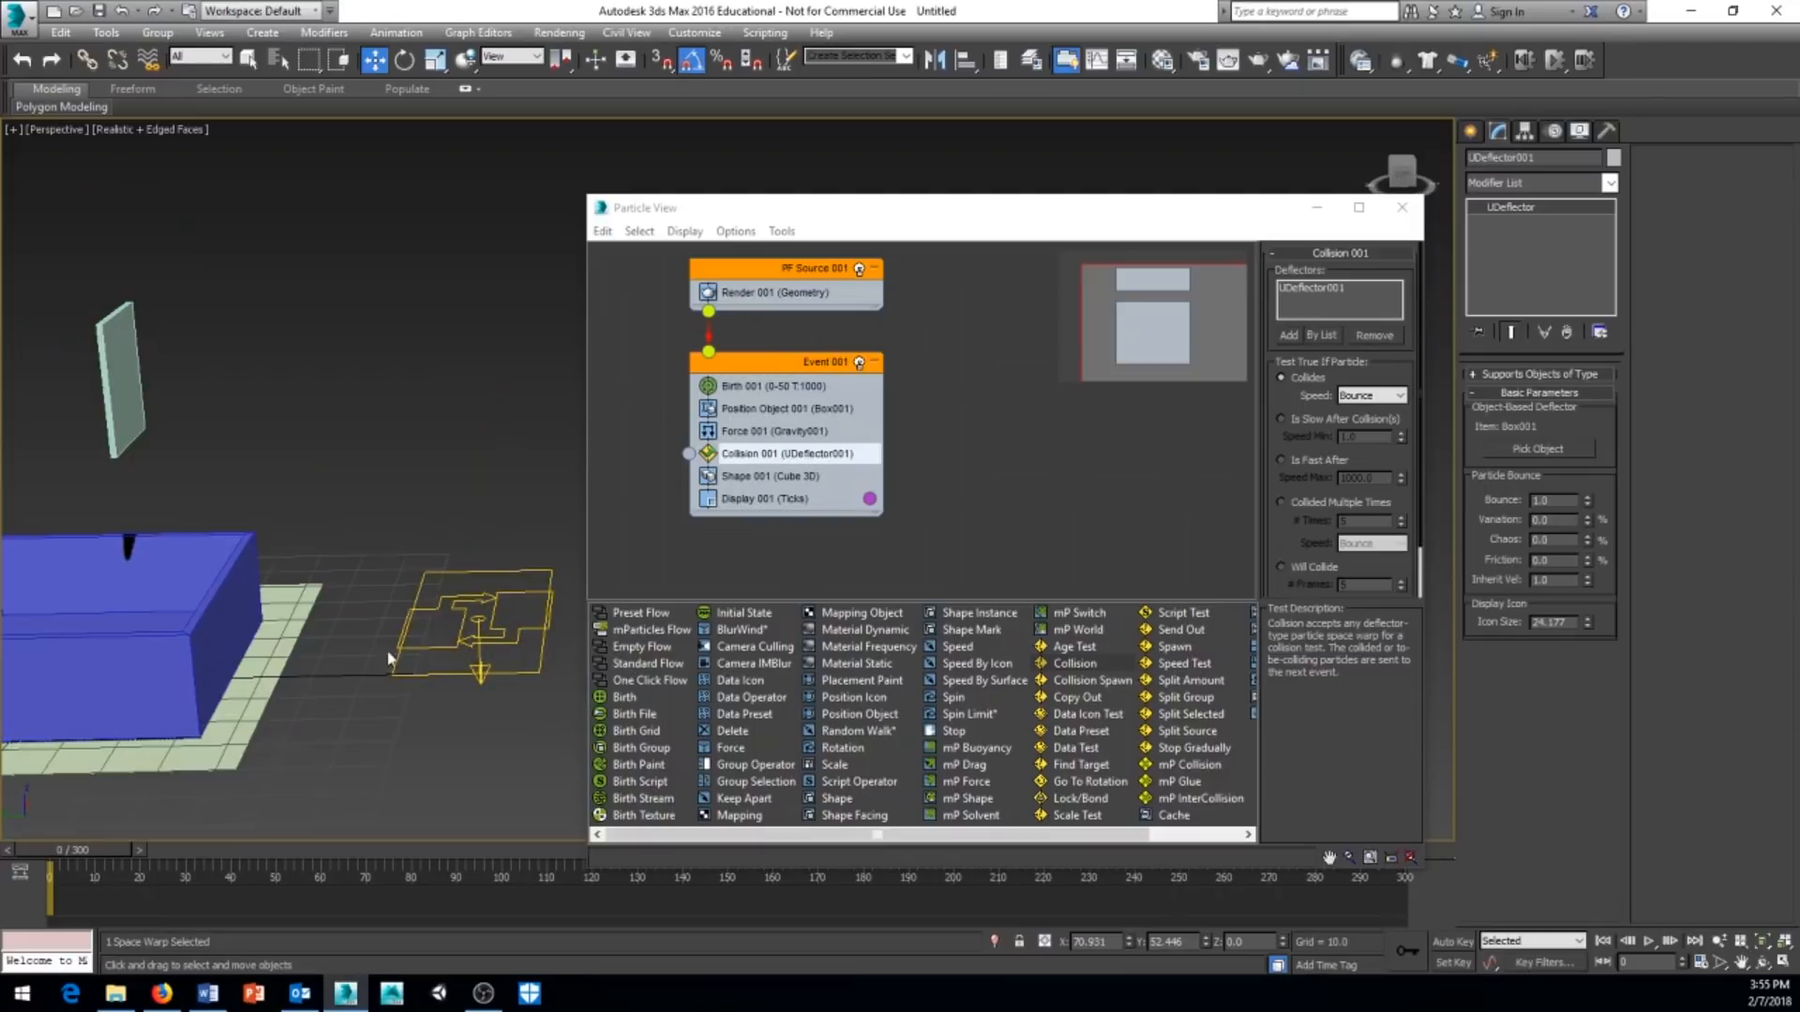
pyautogui.moveTo(287, 541); pyautogui.dragTo(683, 616, button='middle')
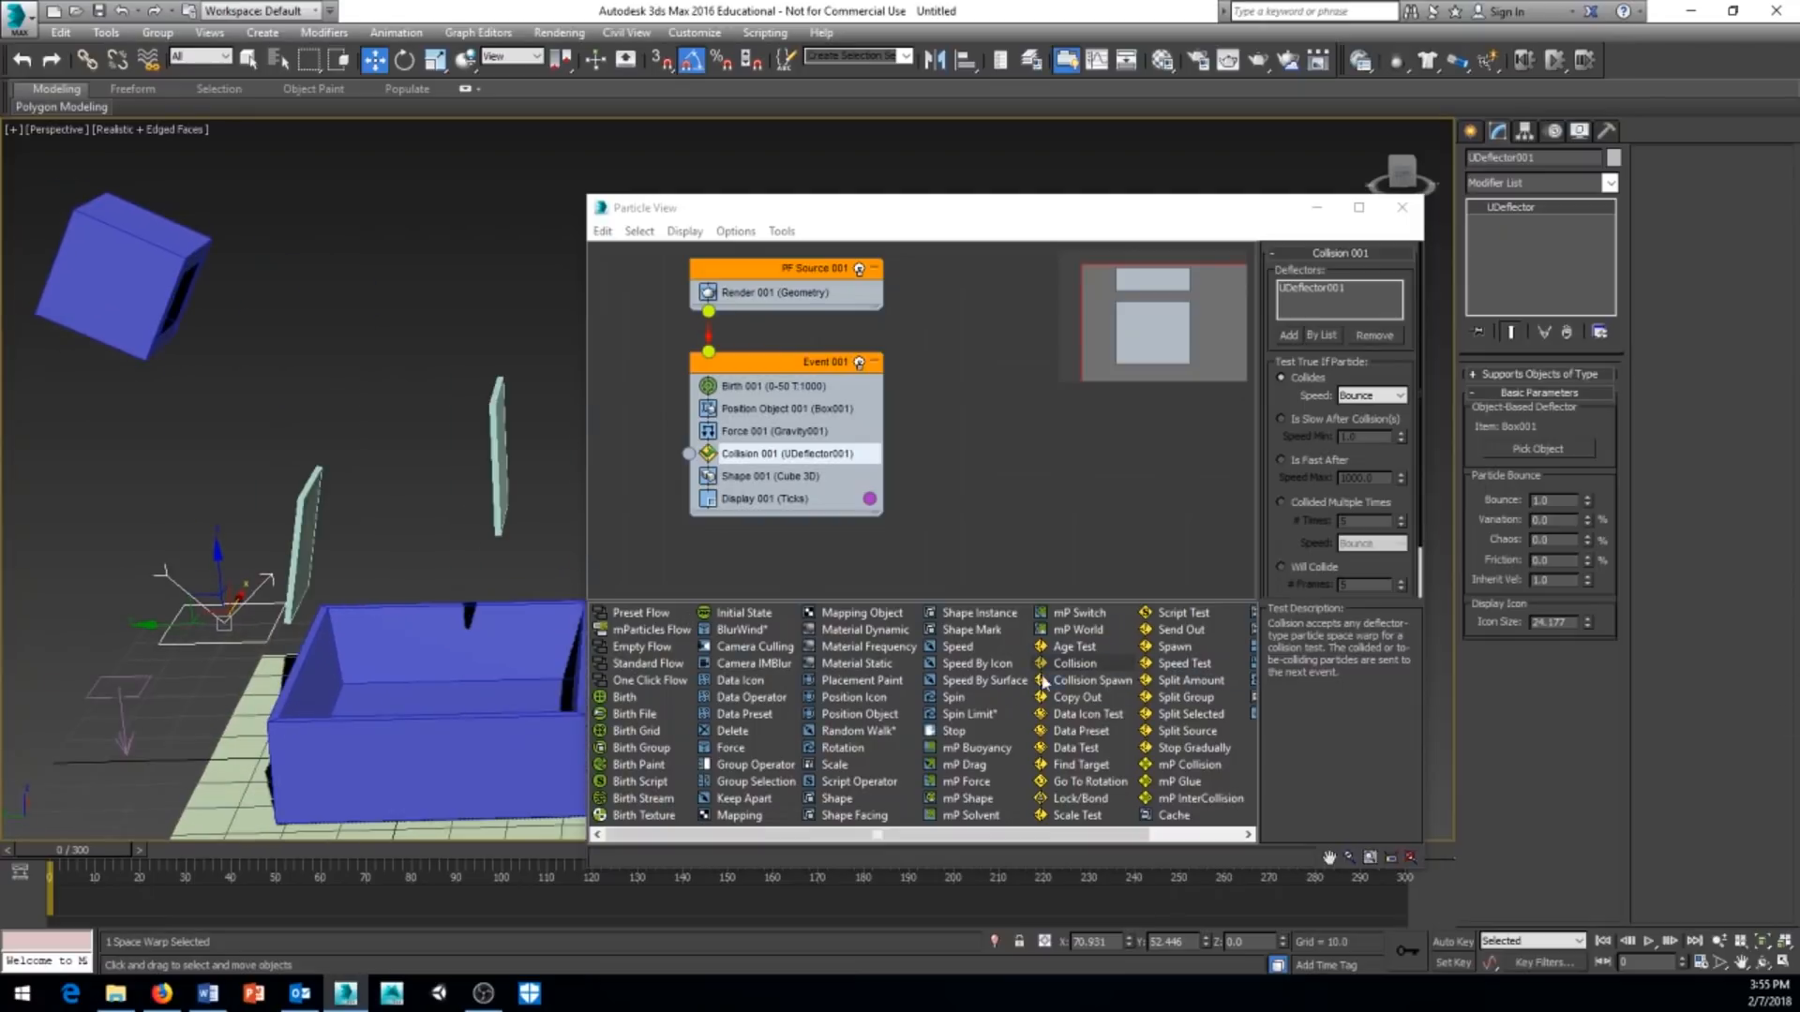
pyautogui.moveTo(241, 399); pyautogui.dragTo(237, 490, button='middle')
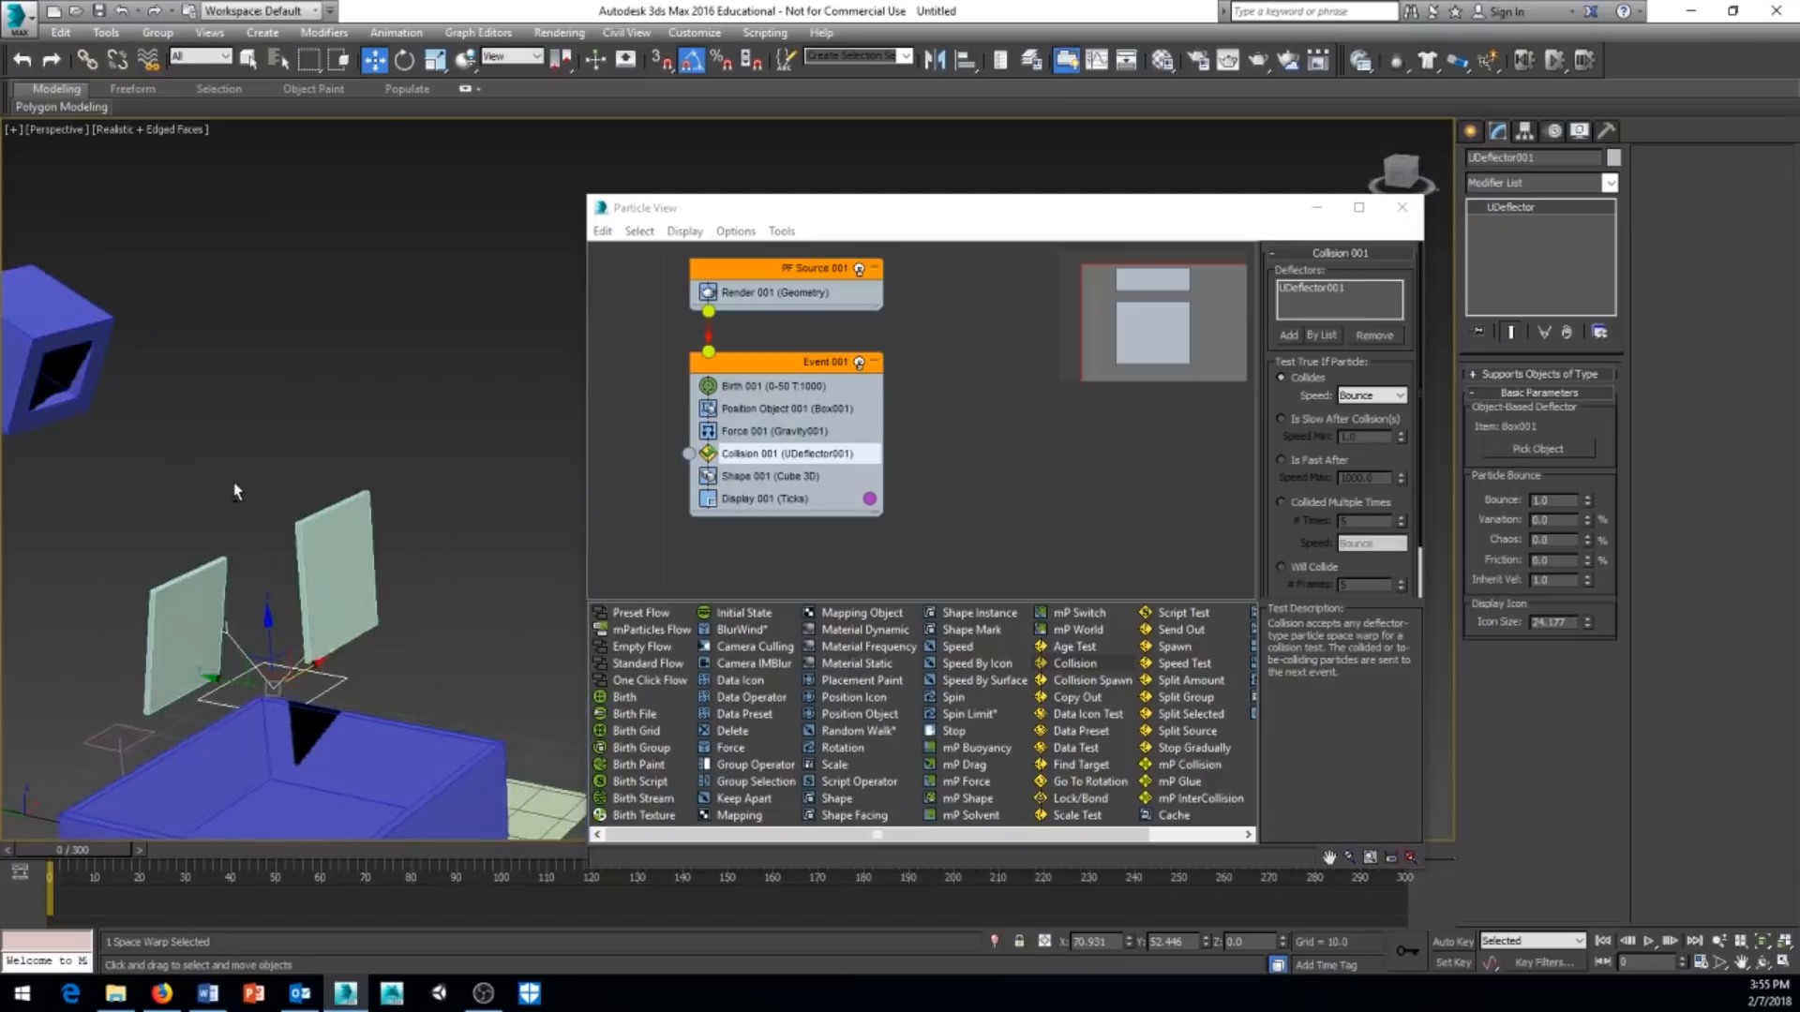
pyautogui.moveTo(7, 360); pyautogui.dragTo(216, 442, button='middle')
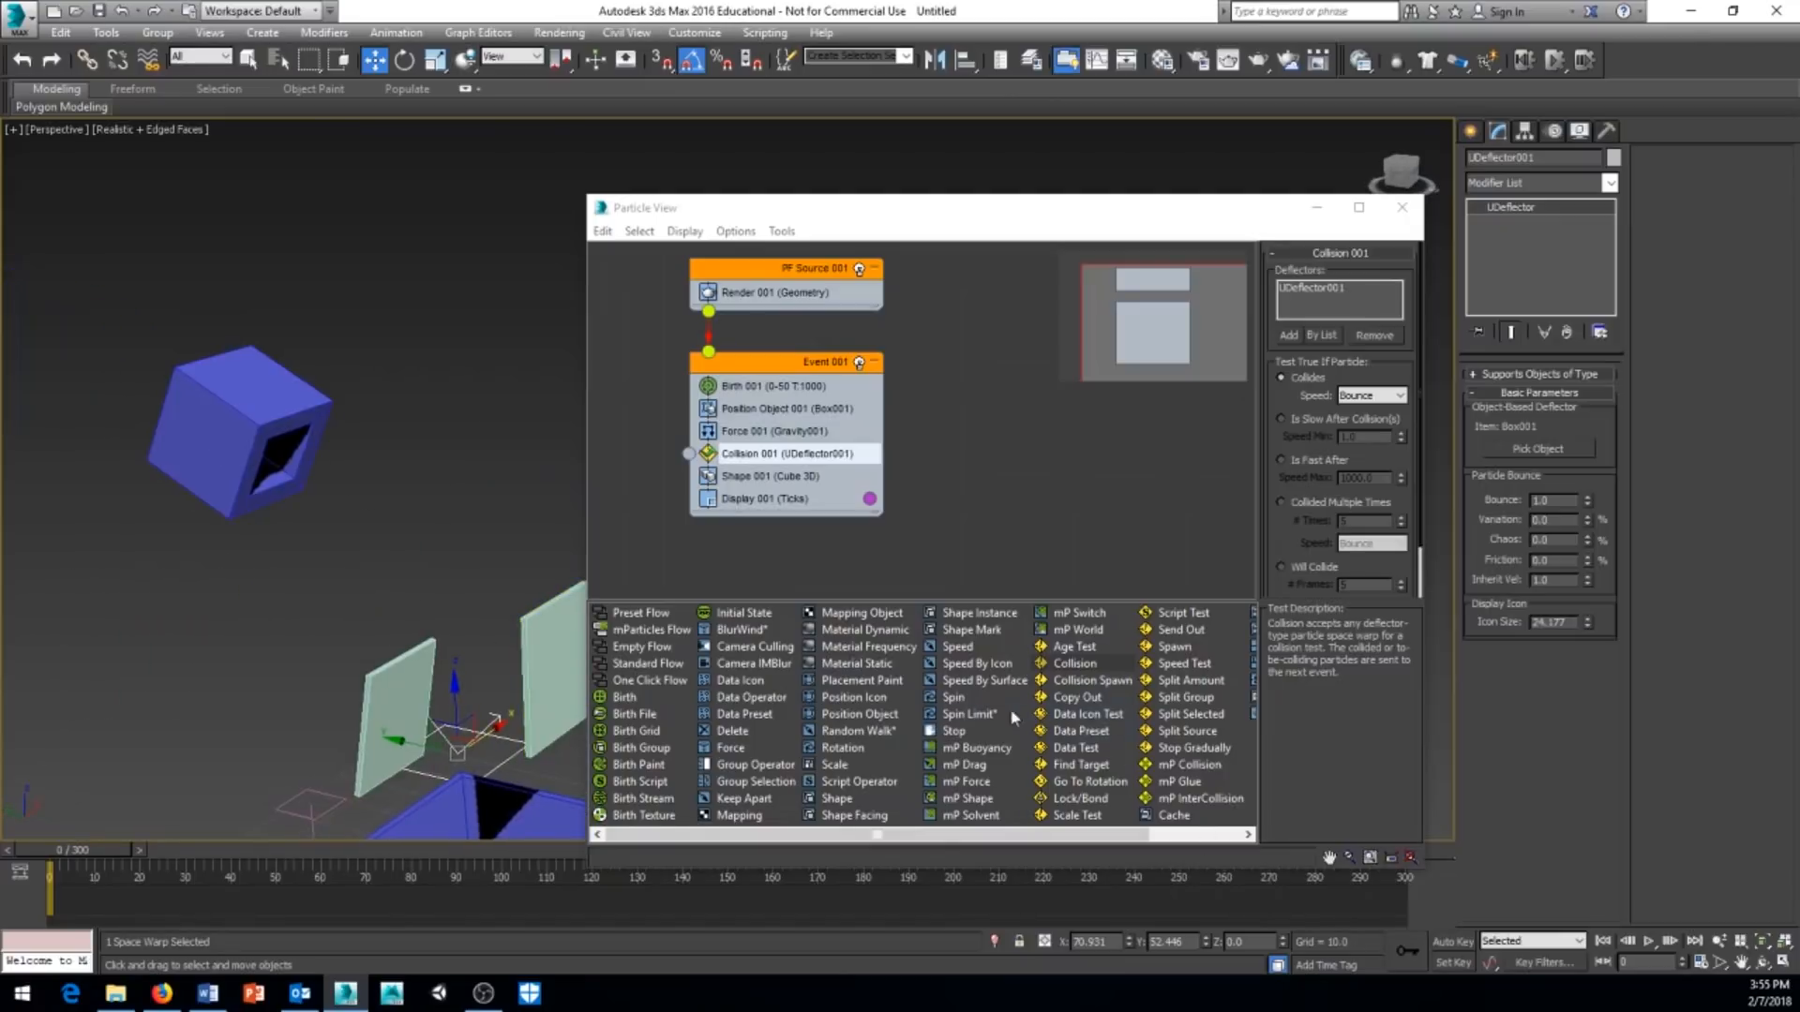
pyautogui.click(980, 687)
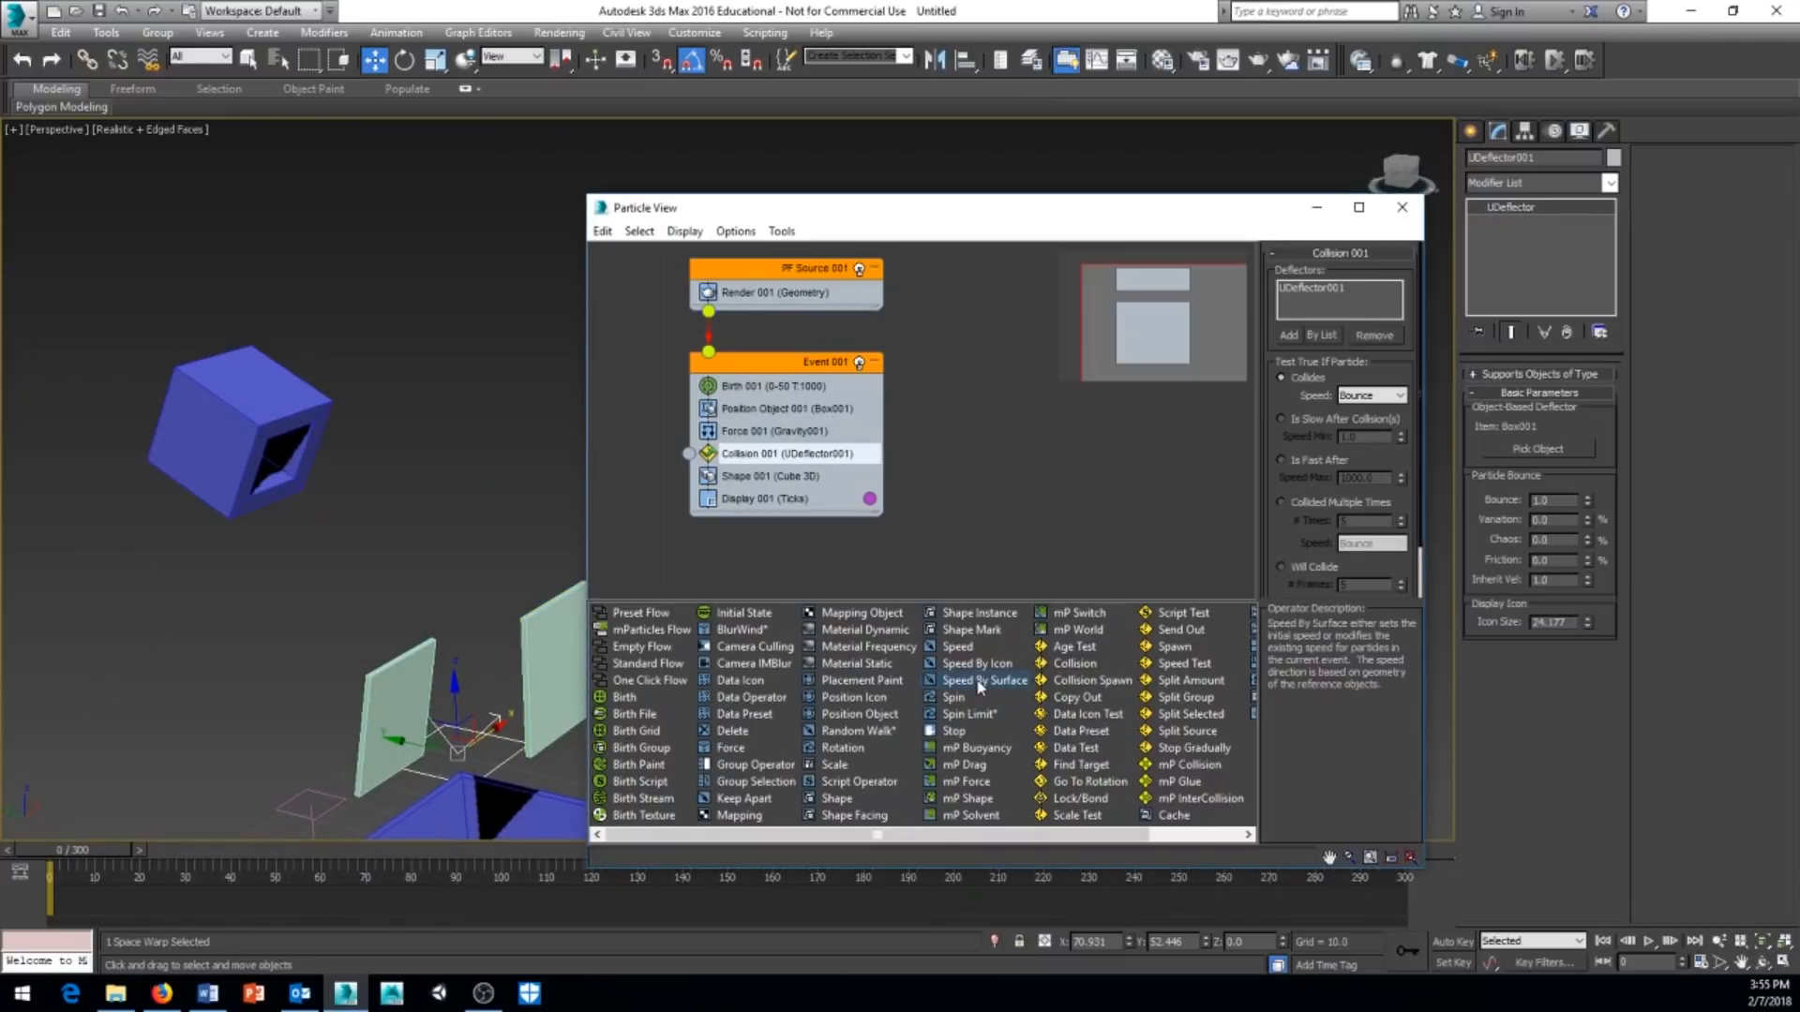
pyautogui.moveTo(977, 554)
pyautogui.mouseDown()
pyautogui.moveTo(846, 392)
pyautogui.moveTo(765, 463)
pyautogui.mouseUp()
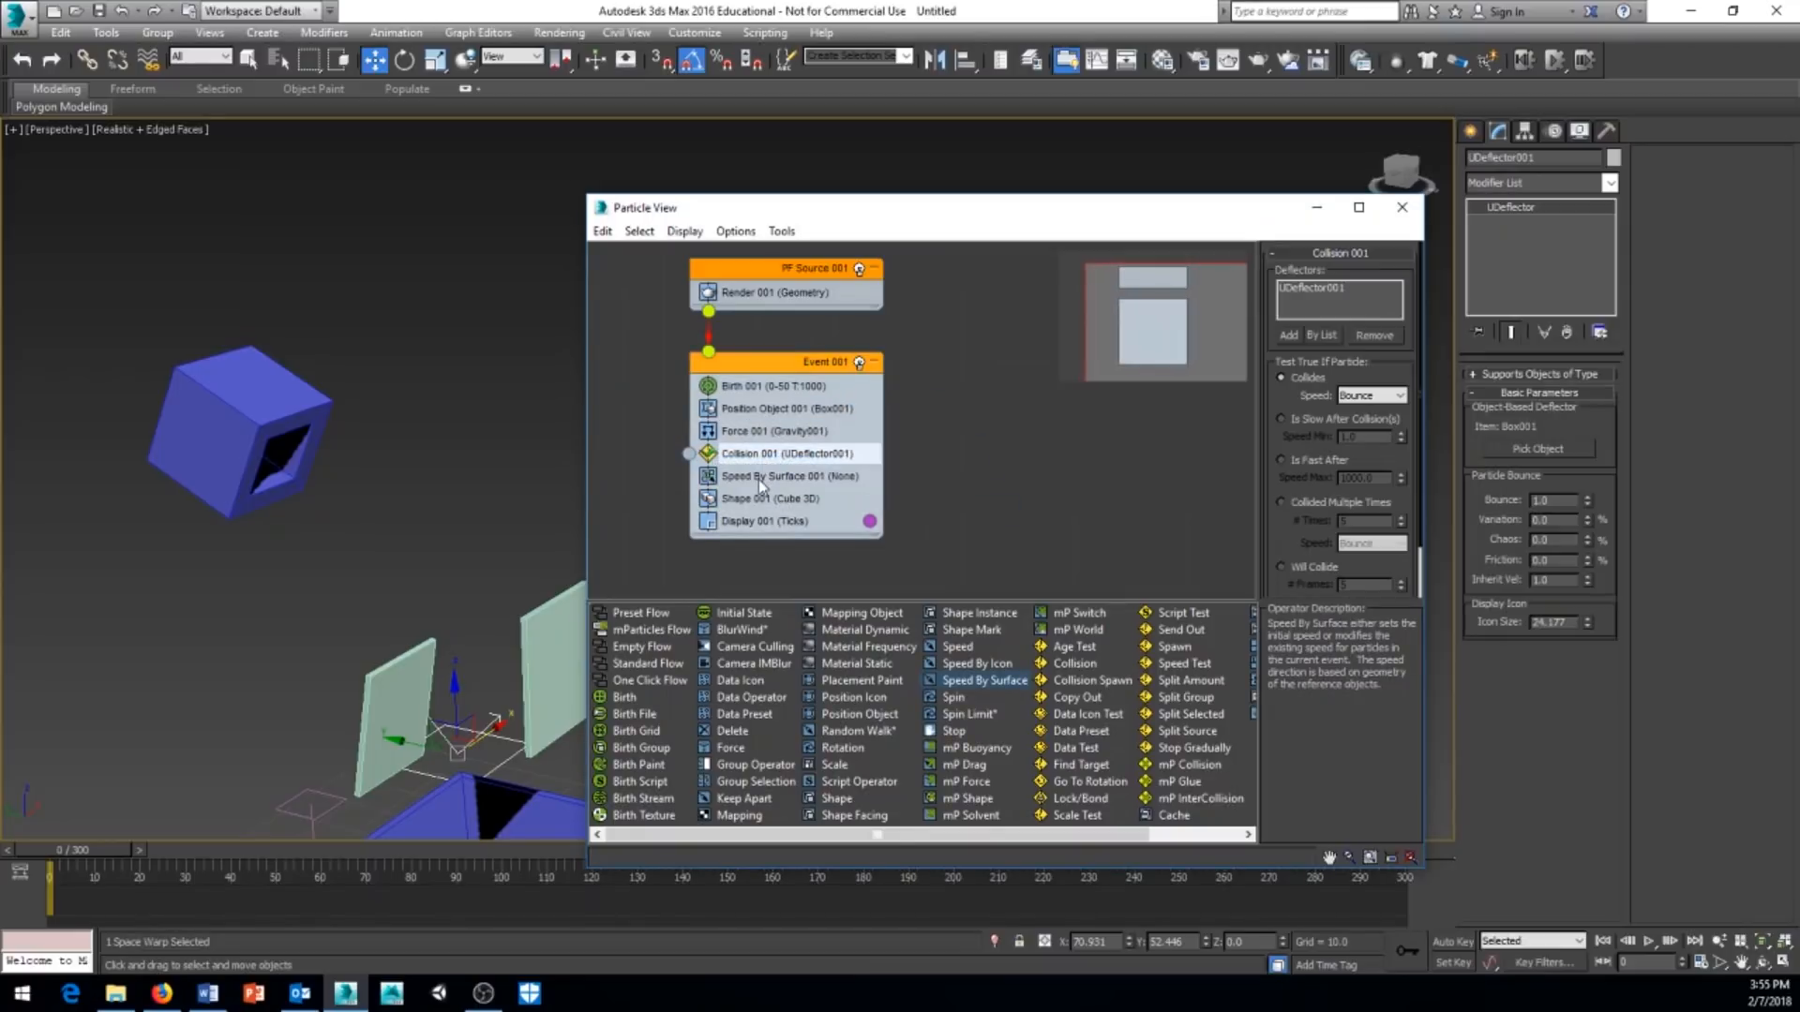
pyautogui.click(759, 480)
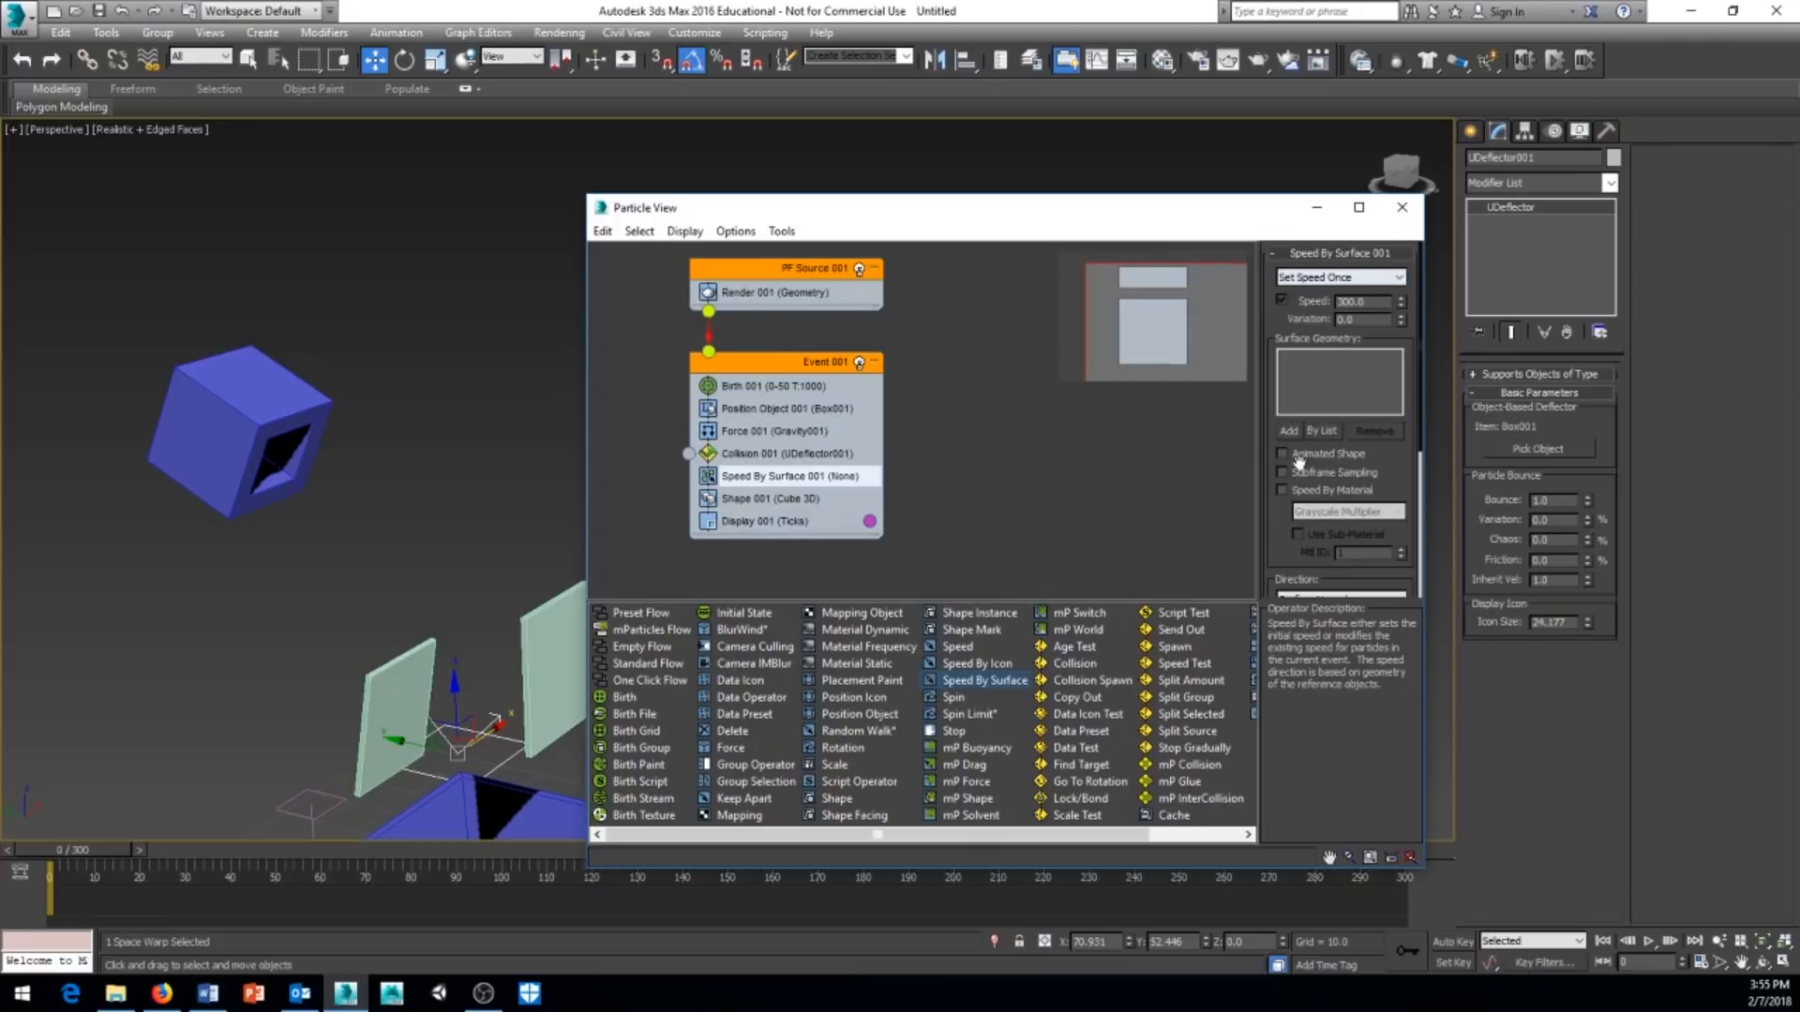
pyautogui.click(1291, 430)
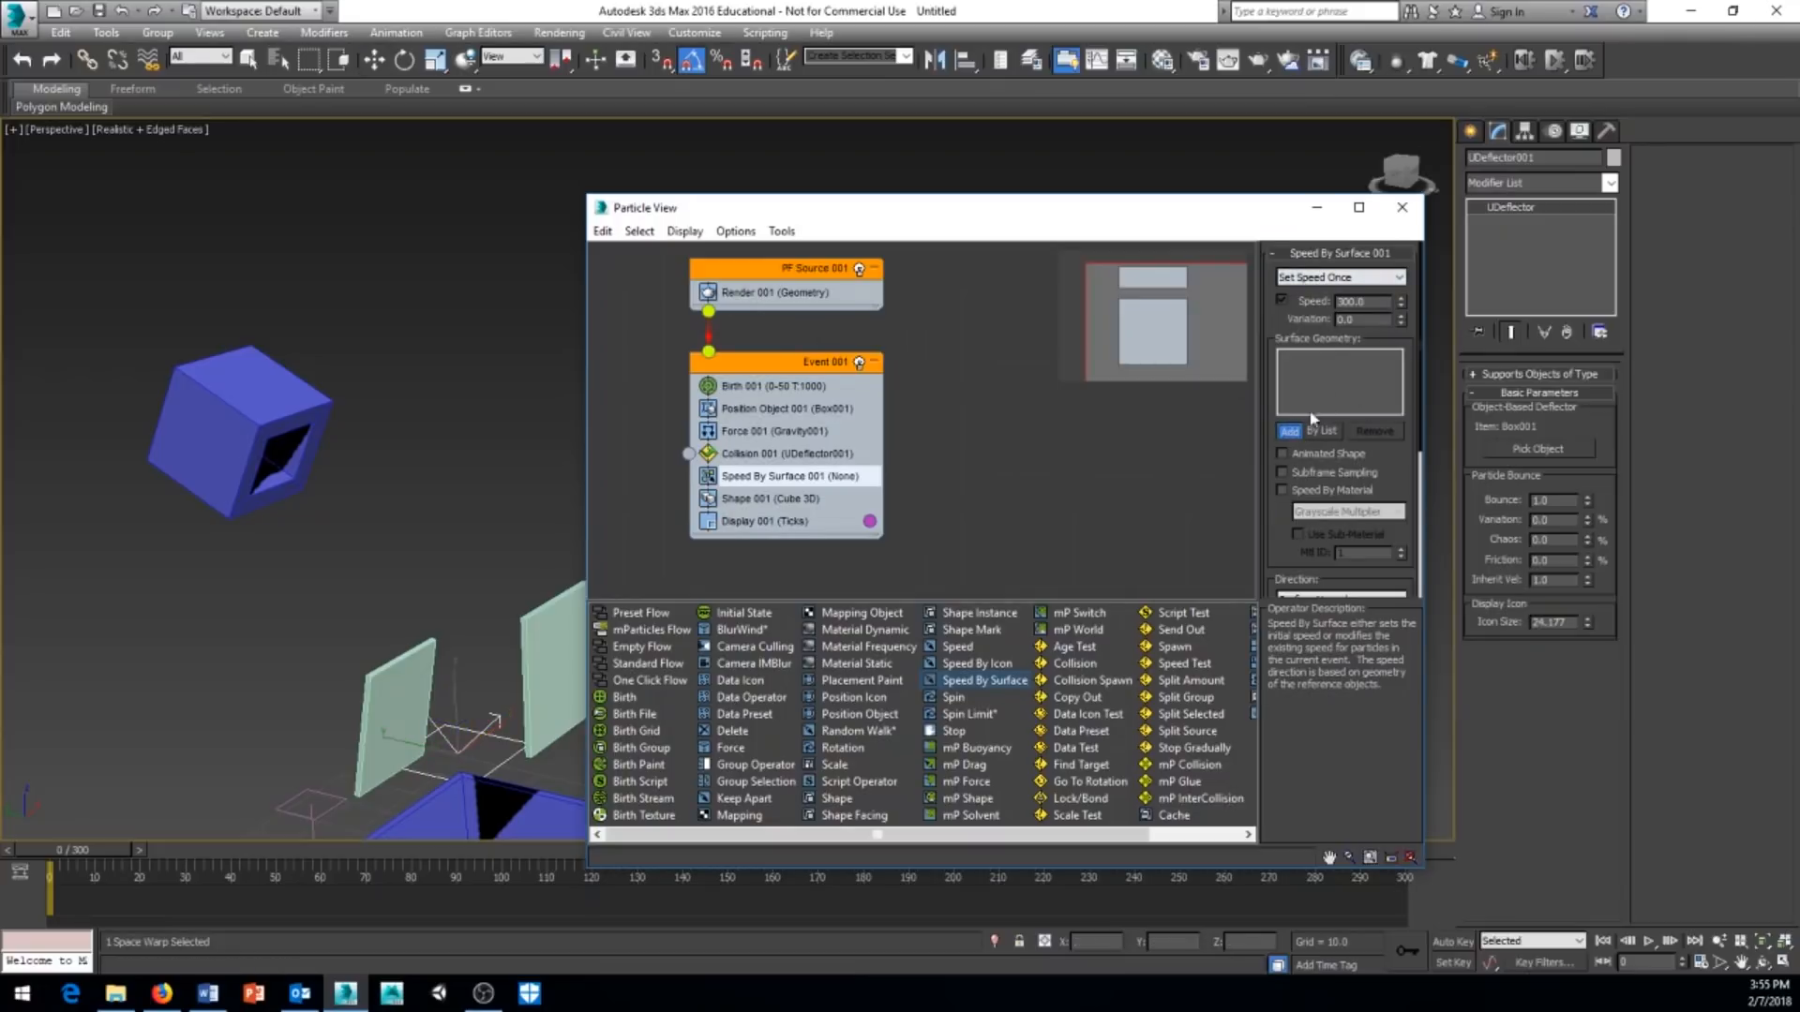
pyautogui.click(239, 390)
pyautogui.scroll(-5, 244, 465)
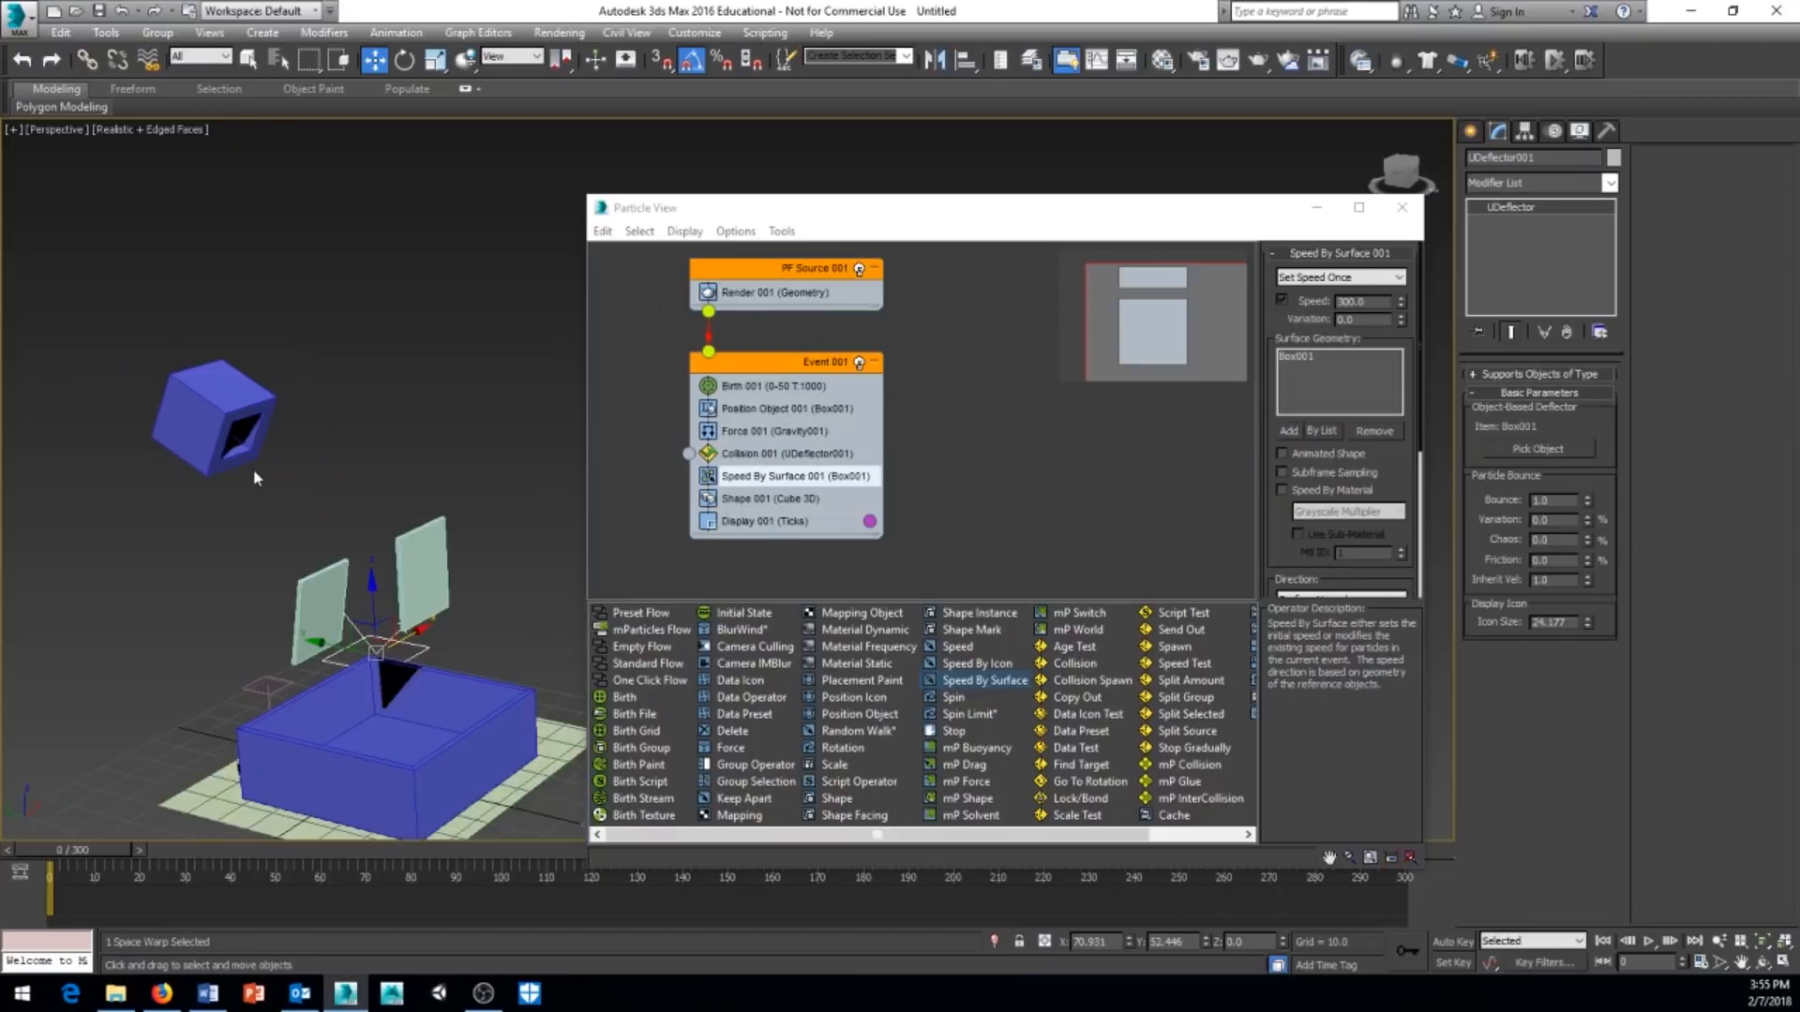
# Scrub to frame 28 and back to 0 to examine how the particles leave the tilted box.
pyautogui.moveTo(90, 849); pyautogui.dragTo(223, 851)
pyautogui.keyDown('alt'); pyautogui.moveTo(309, 750); pyautogui.dragTo(214, 337, button='middle'); pyautogui.keyUp('alt')
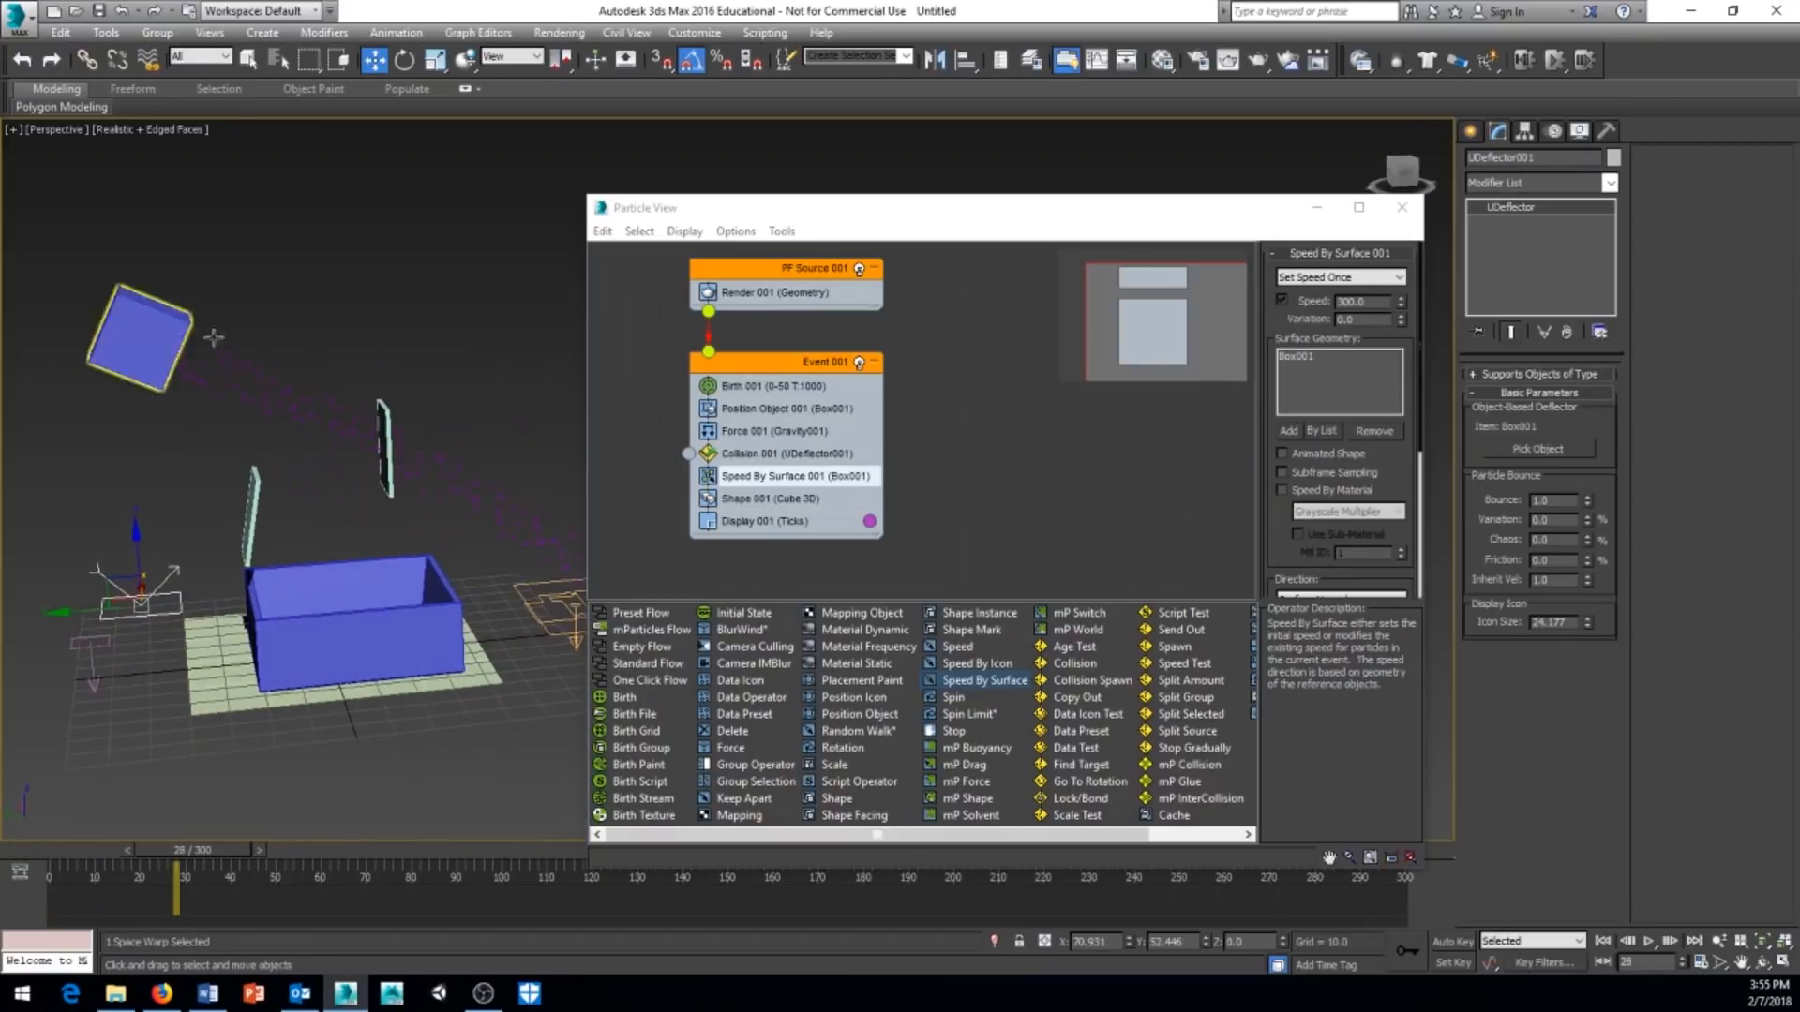
pyautogui.moveTo(192, 849); pyautogui.dragTo(71, 855)
pyautogui.moveTo(311, 683); pyautogui.dragTo(348, 694, button='middle')
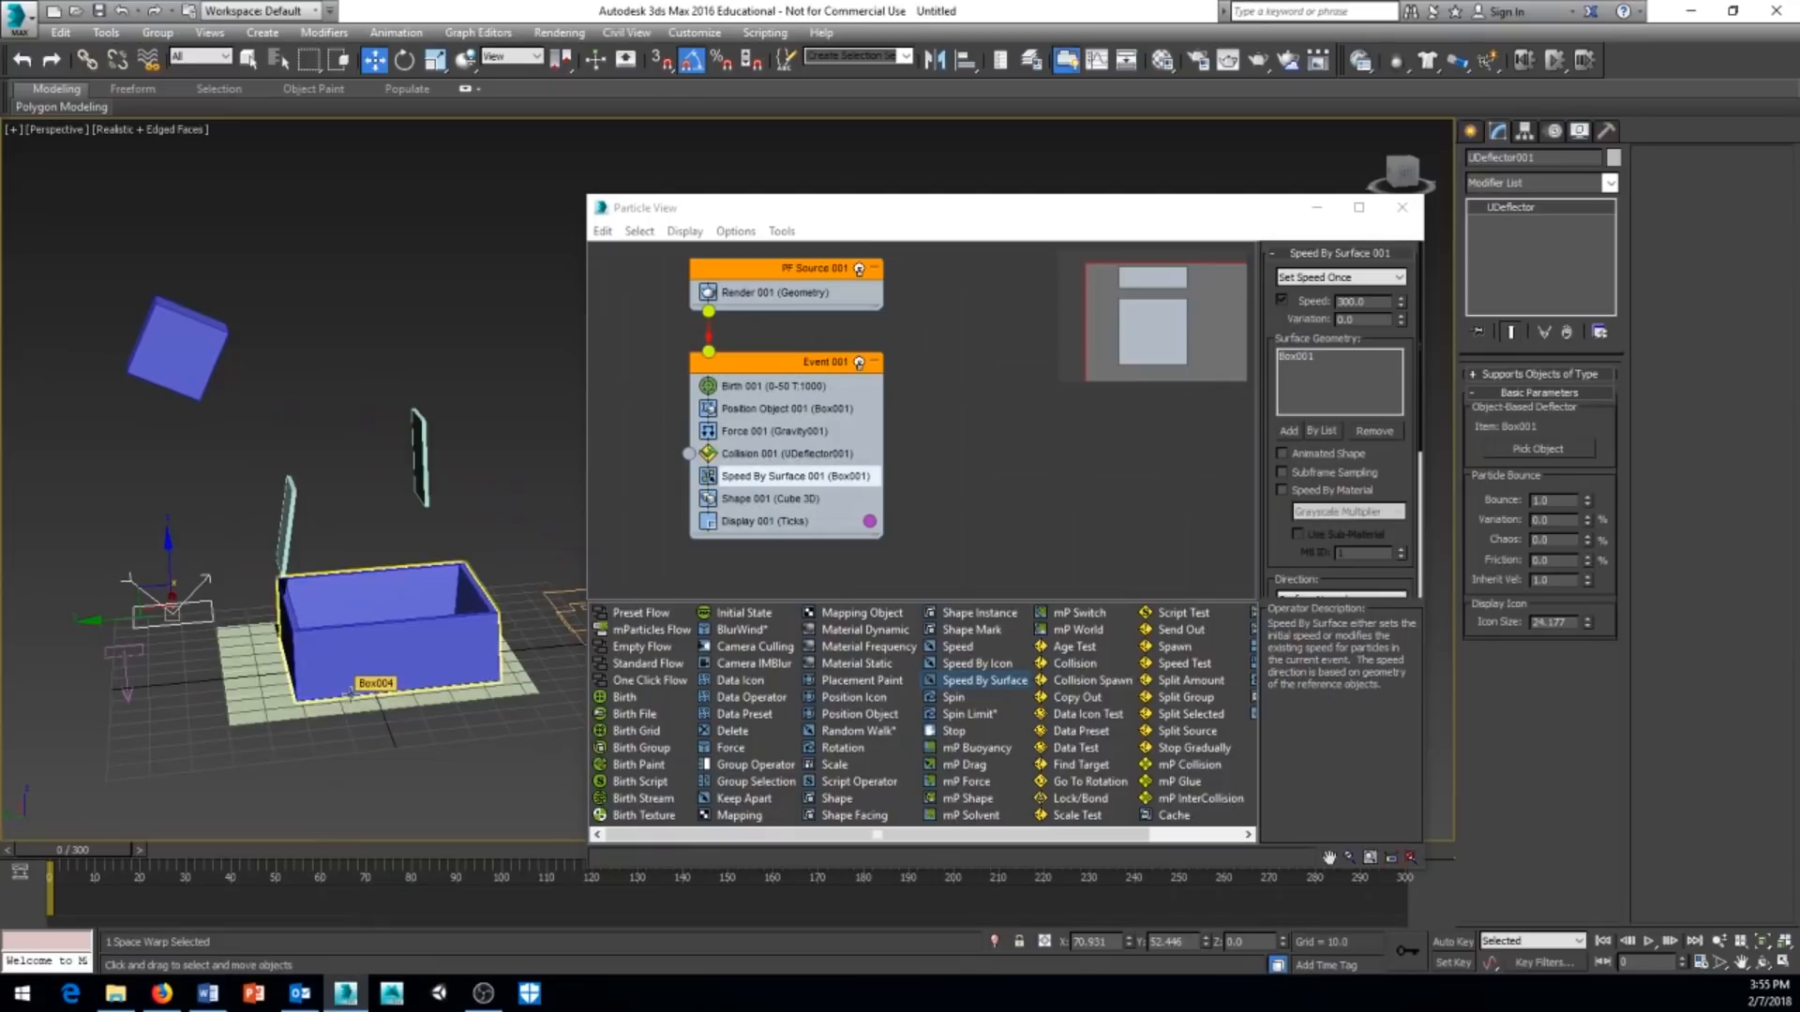
pyautogui.moveTo(388, 499); pyautogui.dragTo(316, 417, button='middle')
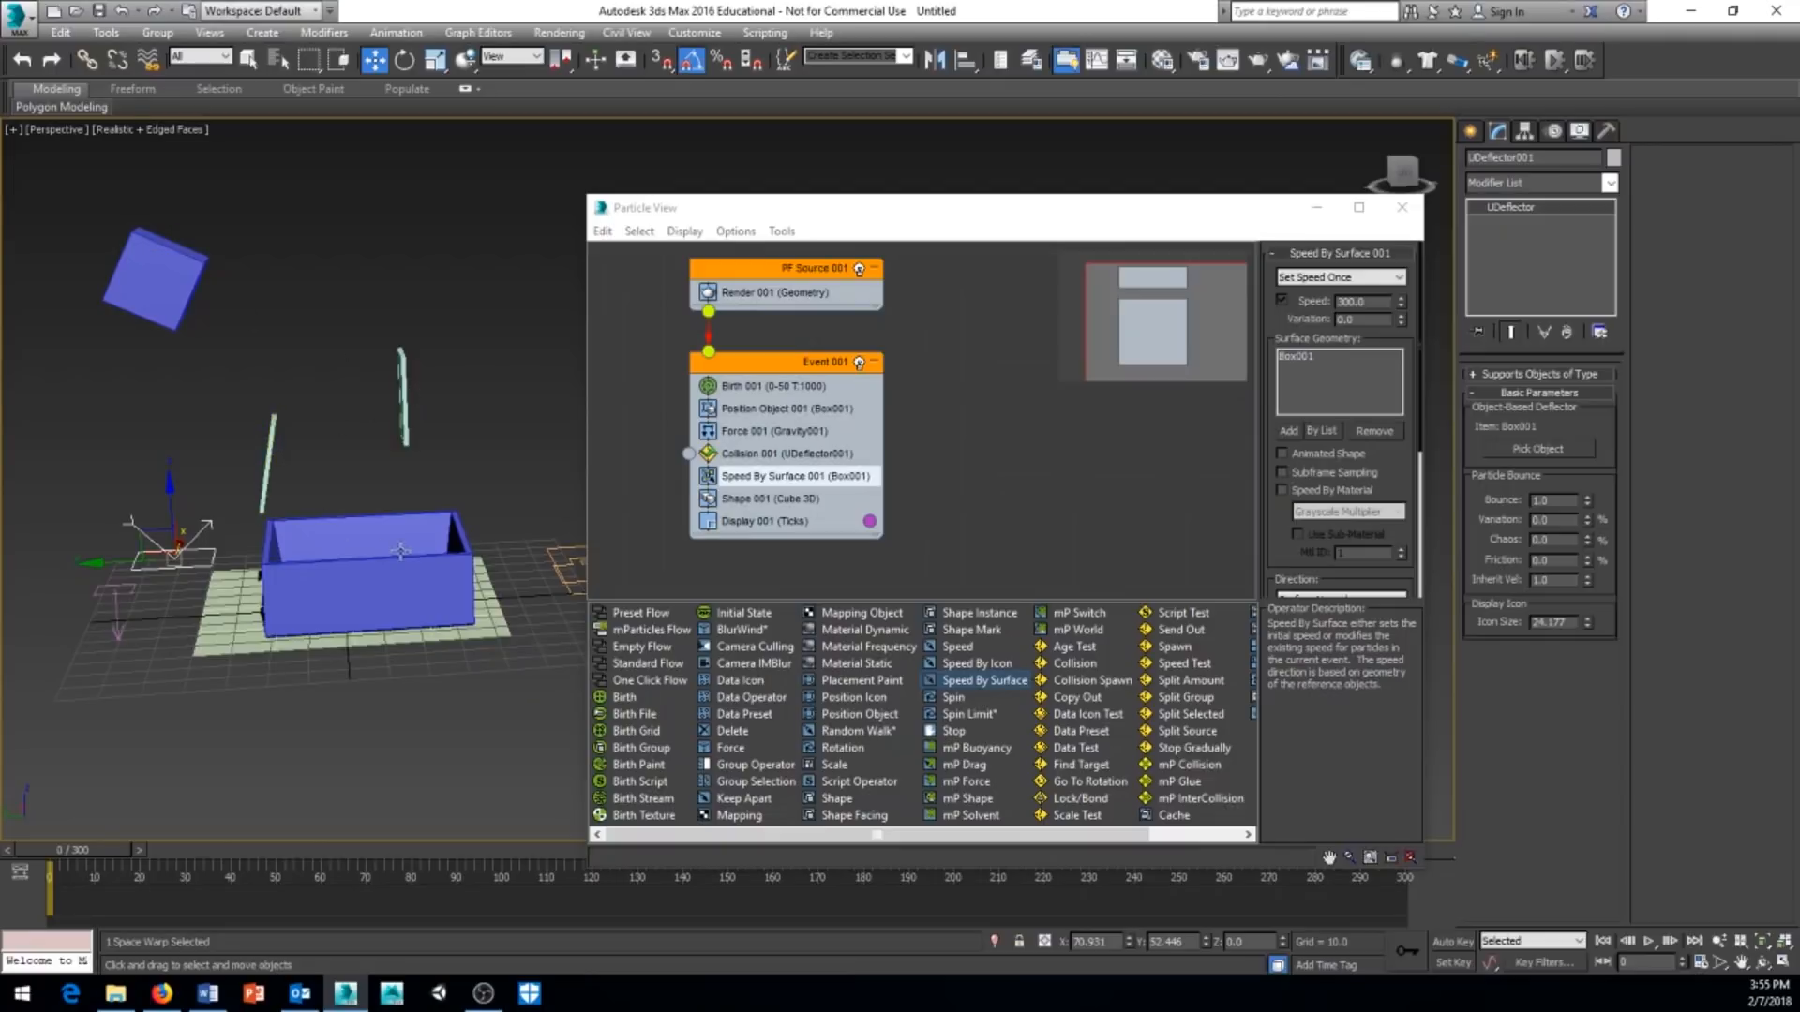
# Create three more UDeflector space warps beside the first one, with icon sizes of about 22.8, 20.8 and 17.9.
pyautogui.keyDown('alt'); pyautogui.moveTo(403, 602); pyautogui.dragTo(268, 544, button='middle'); pyautogui.keyUp('alt')
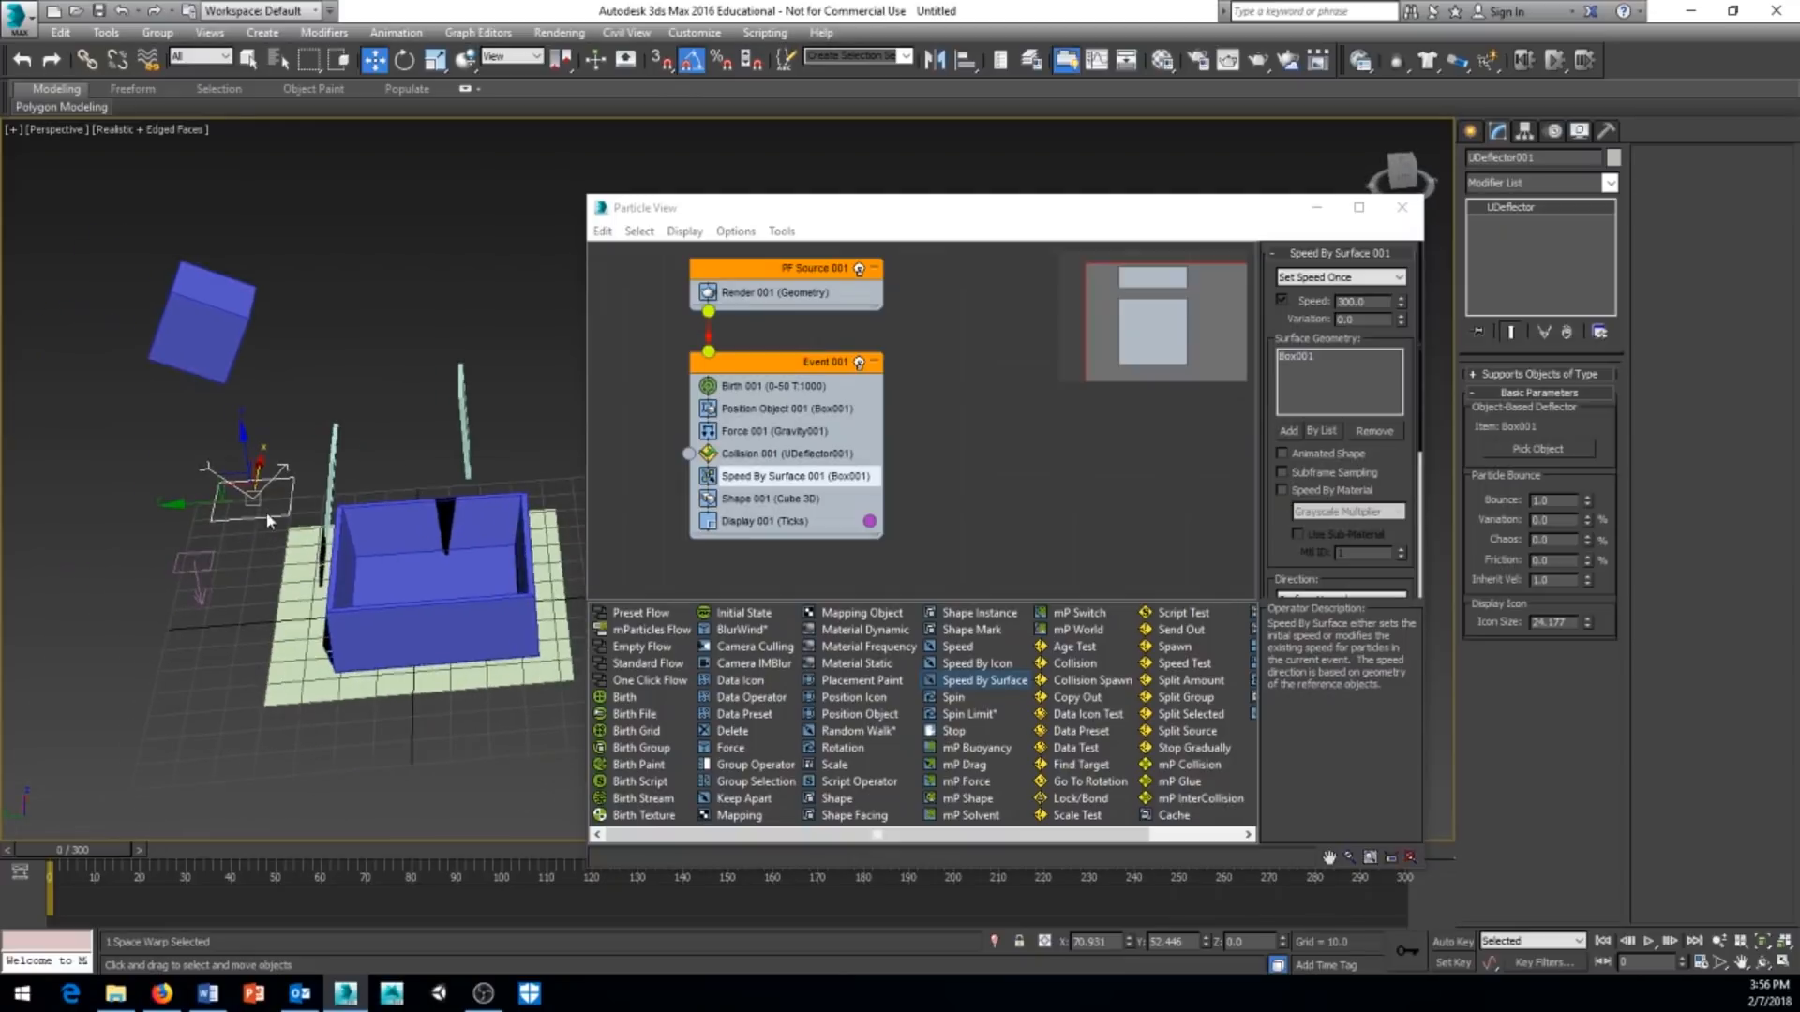
pyautogui.rightClick(270, 530)
pyautogui.keyDown('alt'); pyautogui.moveTo(351, 450); pyautogui.dragTo(402, 365, button='middle'); pyautogui.keyUp('alt')
pyautogui.click(1470, 130)
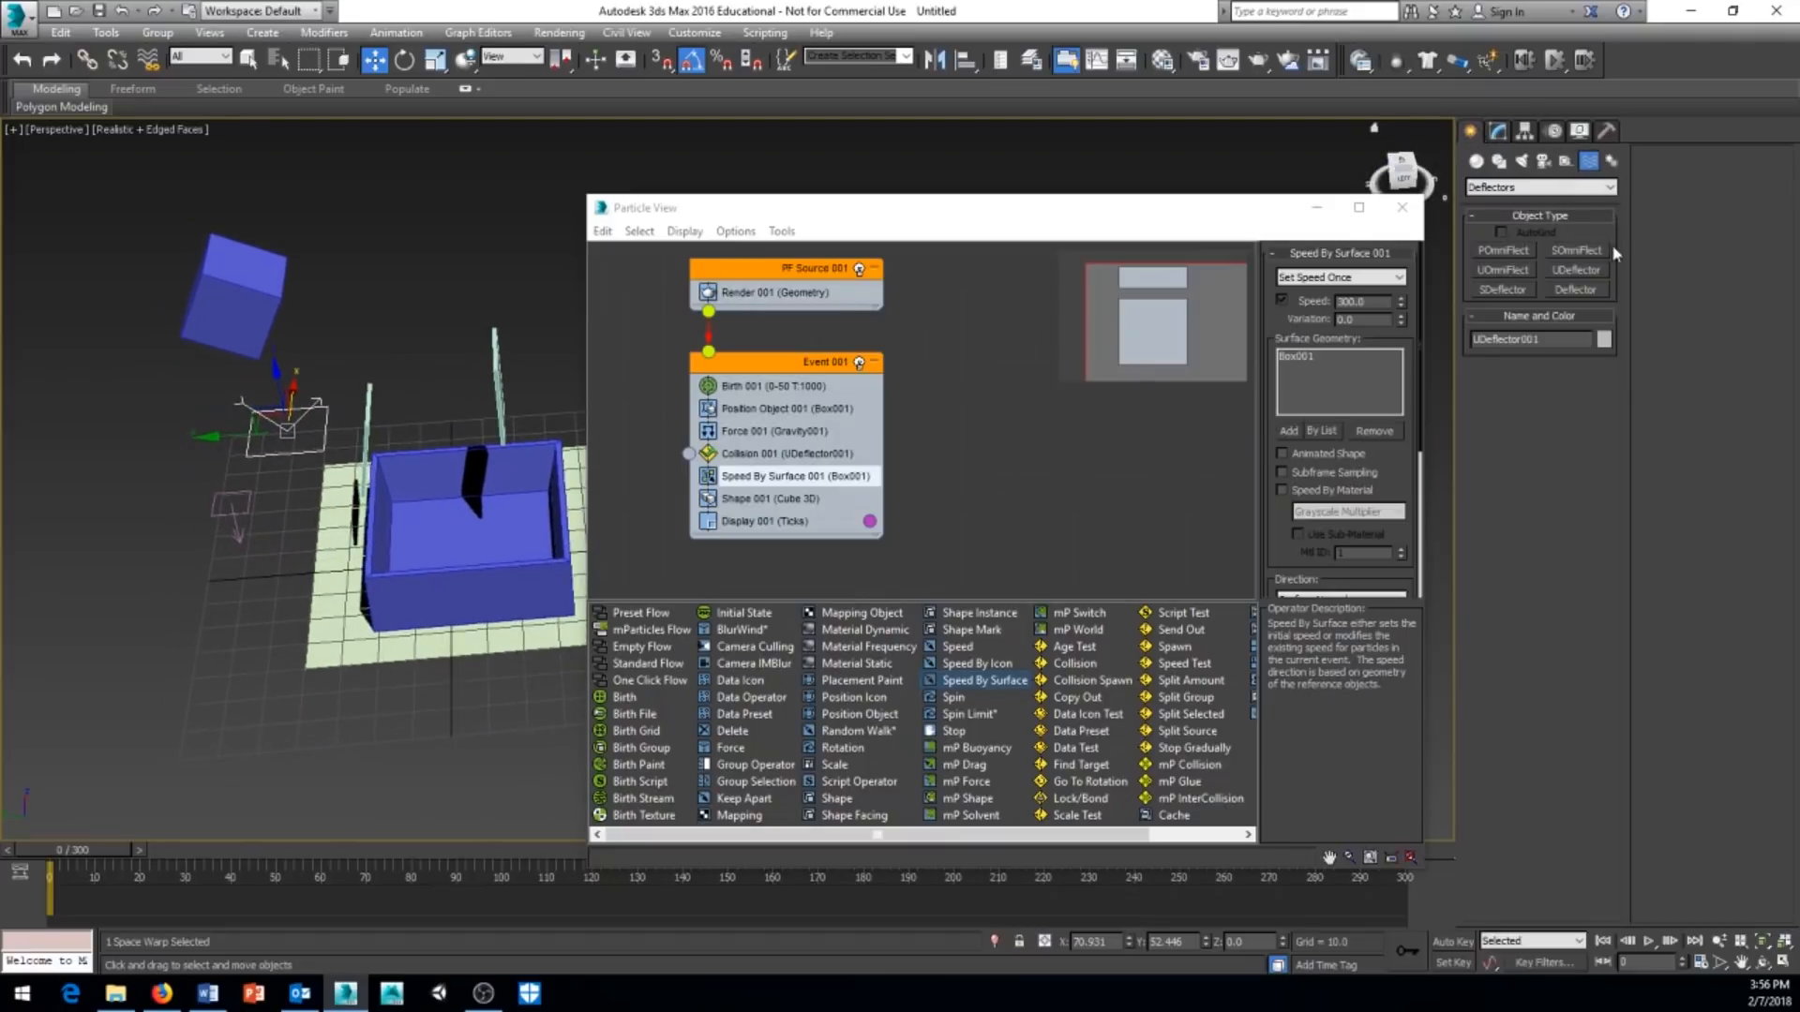
pyautogui.click(1576, 270)
pyautogui.keyDown('alt'); pyautogui.moveTo(251, 404); pyautogui.dragTo(288, 437, button='middle'); pyautogui.keyUp('alt')
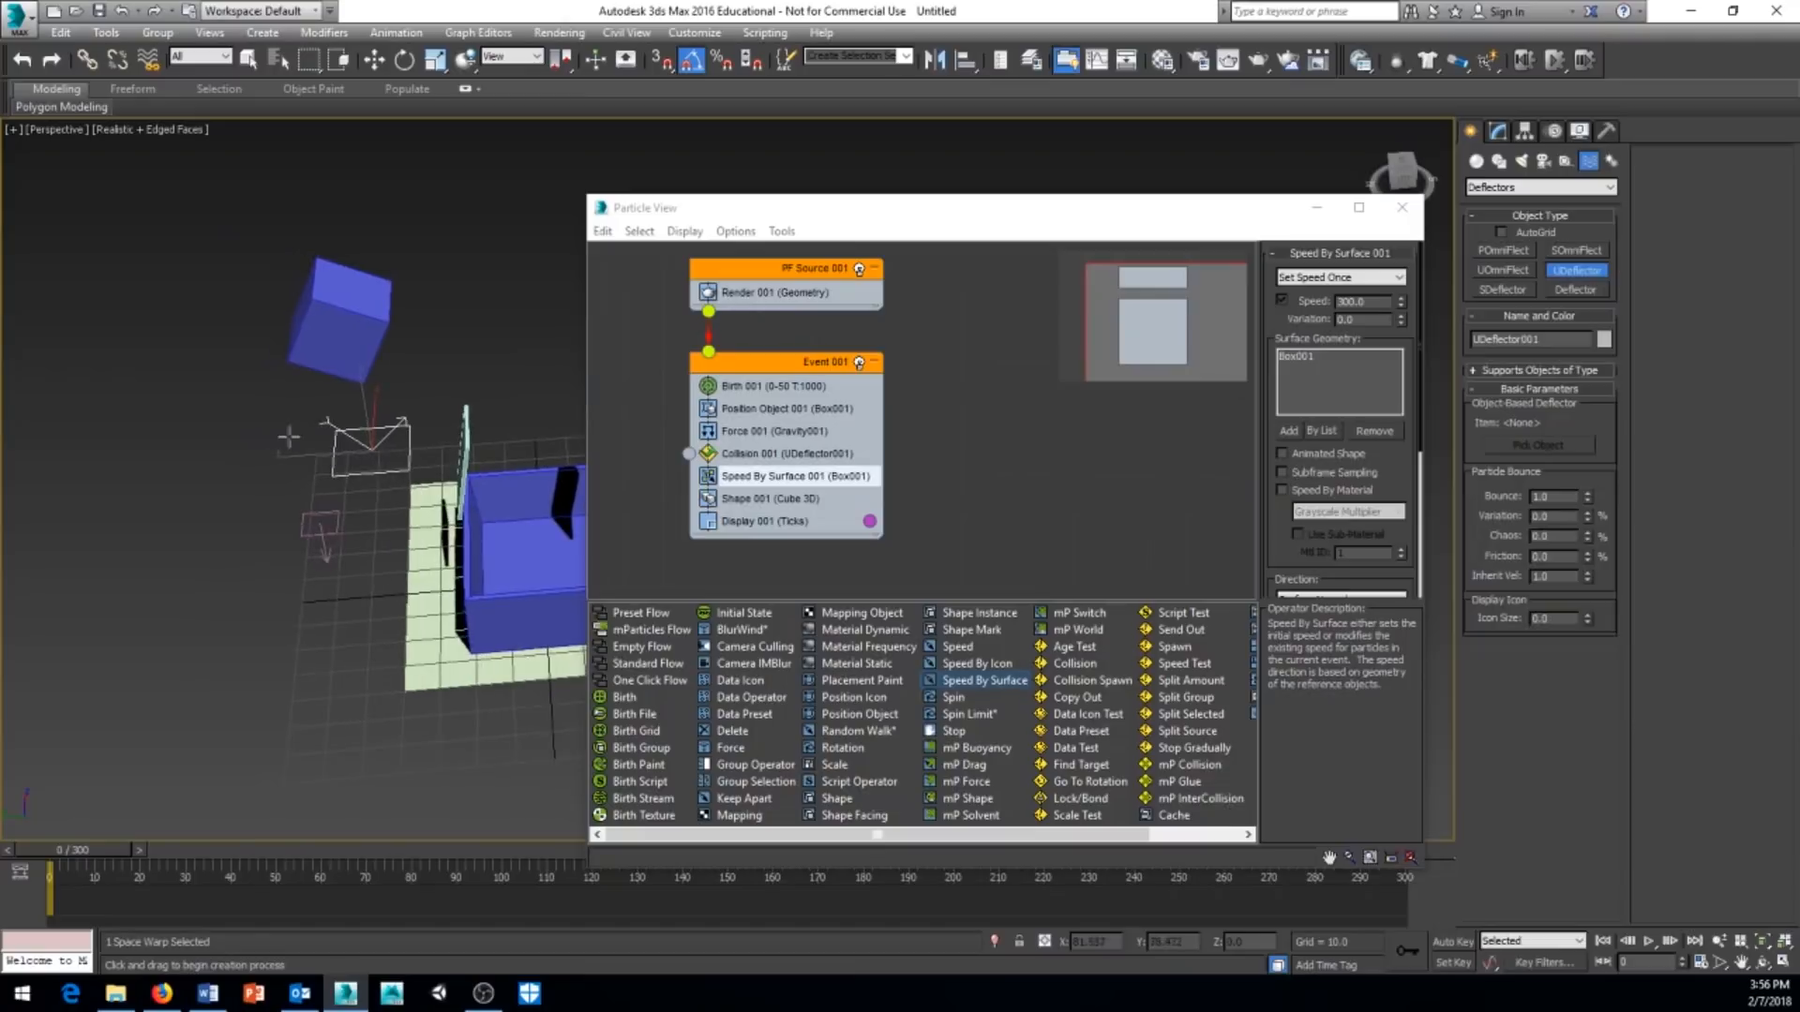
pyautogui.moveTo(218, 445); pyautogui.dragTo(203, 626)
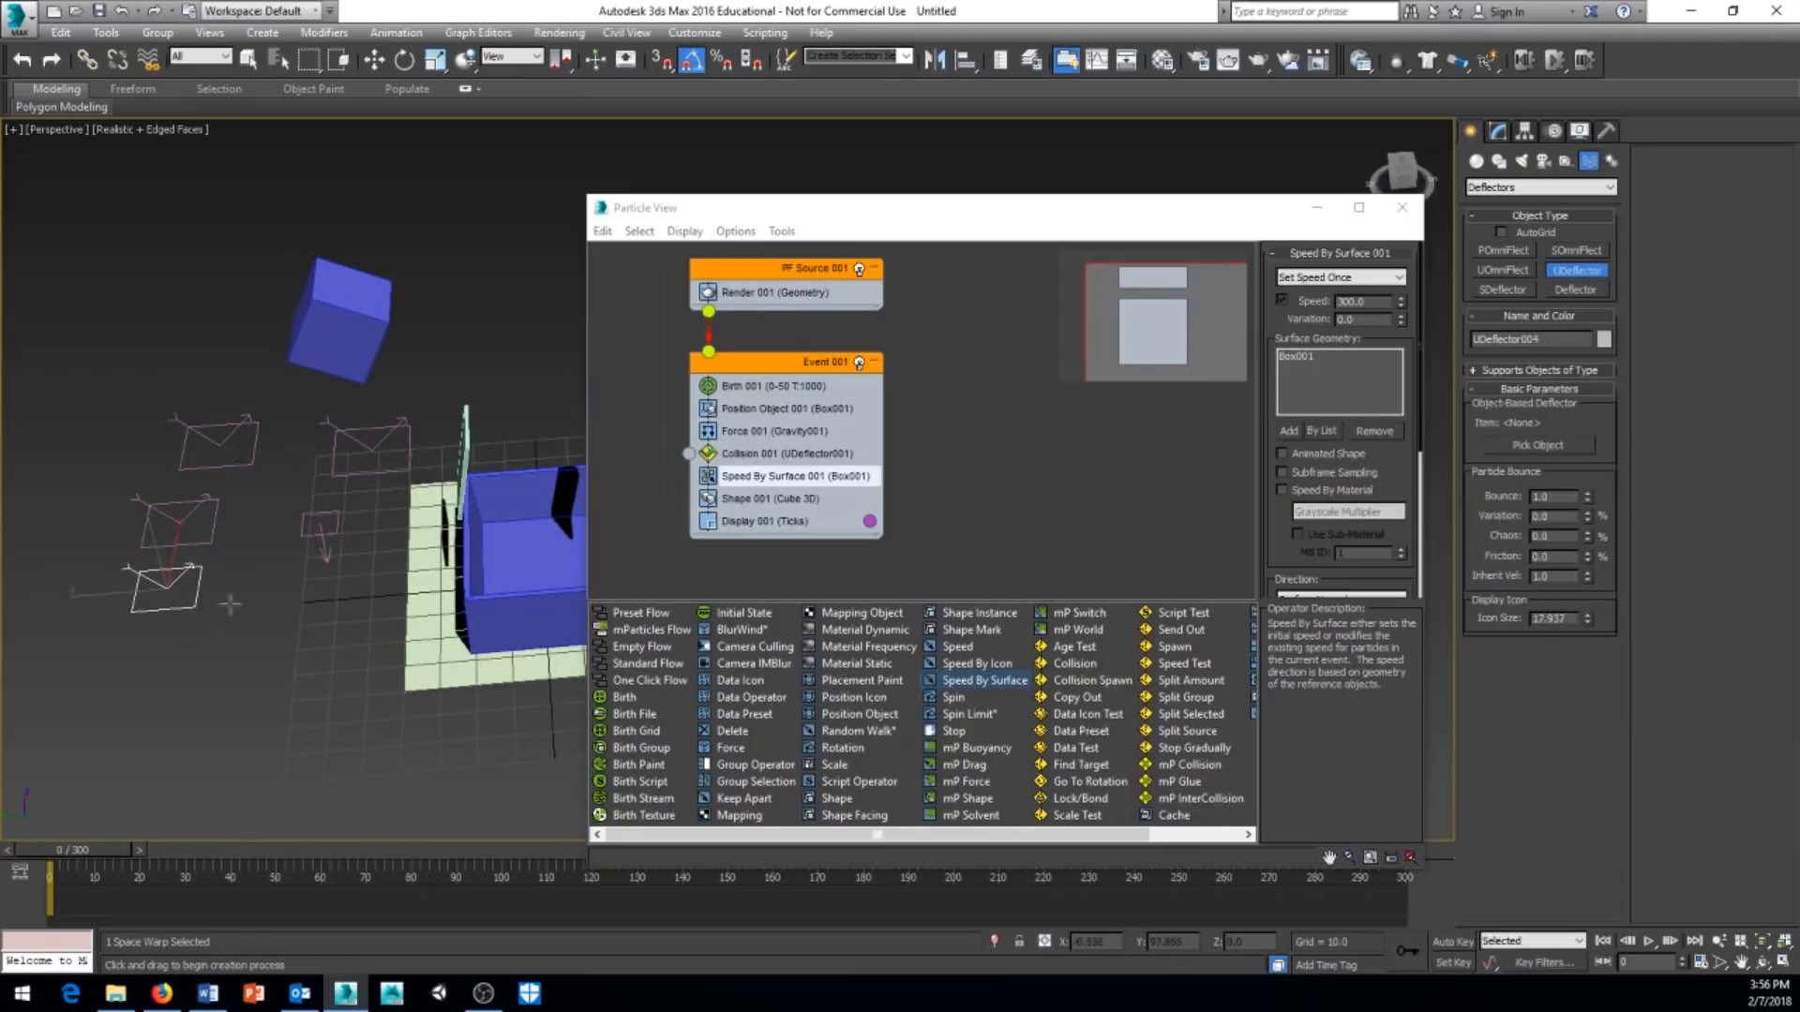
pyautogui.moveTo(231, 575); pyautogui.dragTo(233, 526, button='middle')
pyautogui.moveTo(293, 458); pyautogui.dragTo(200, 413, button='middle')
pyautogui.rightClick(248, 441)
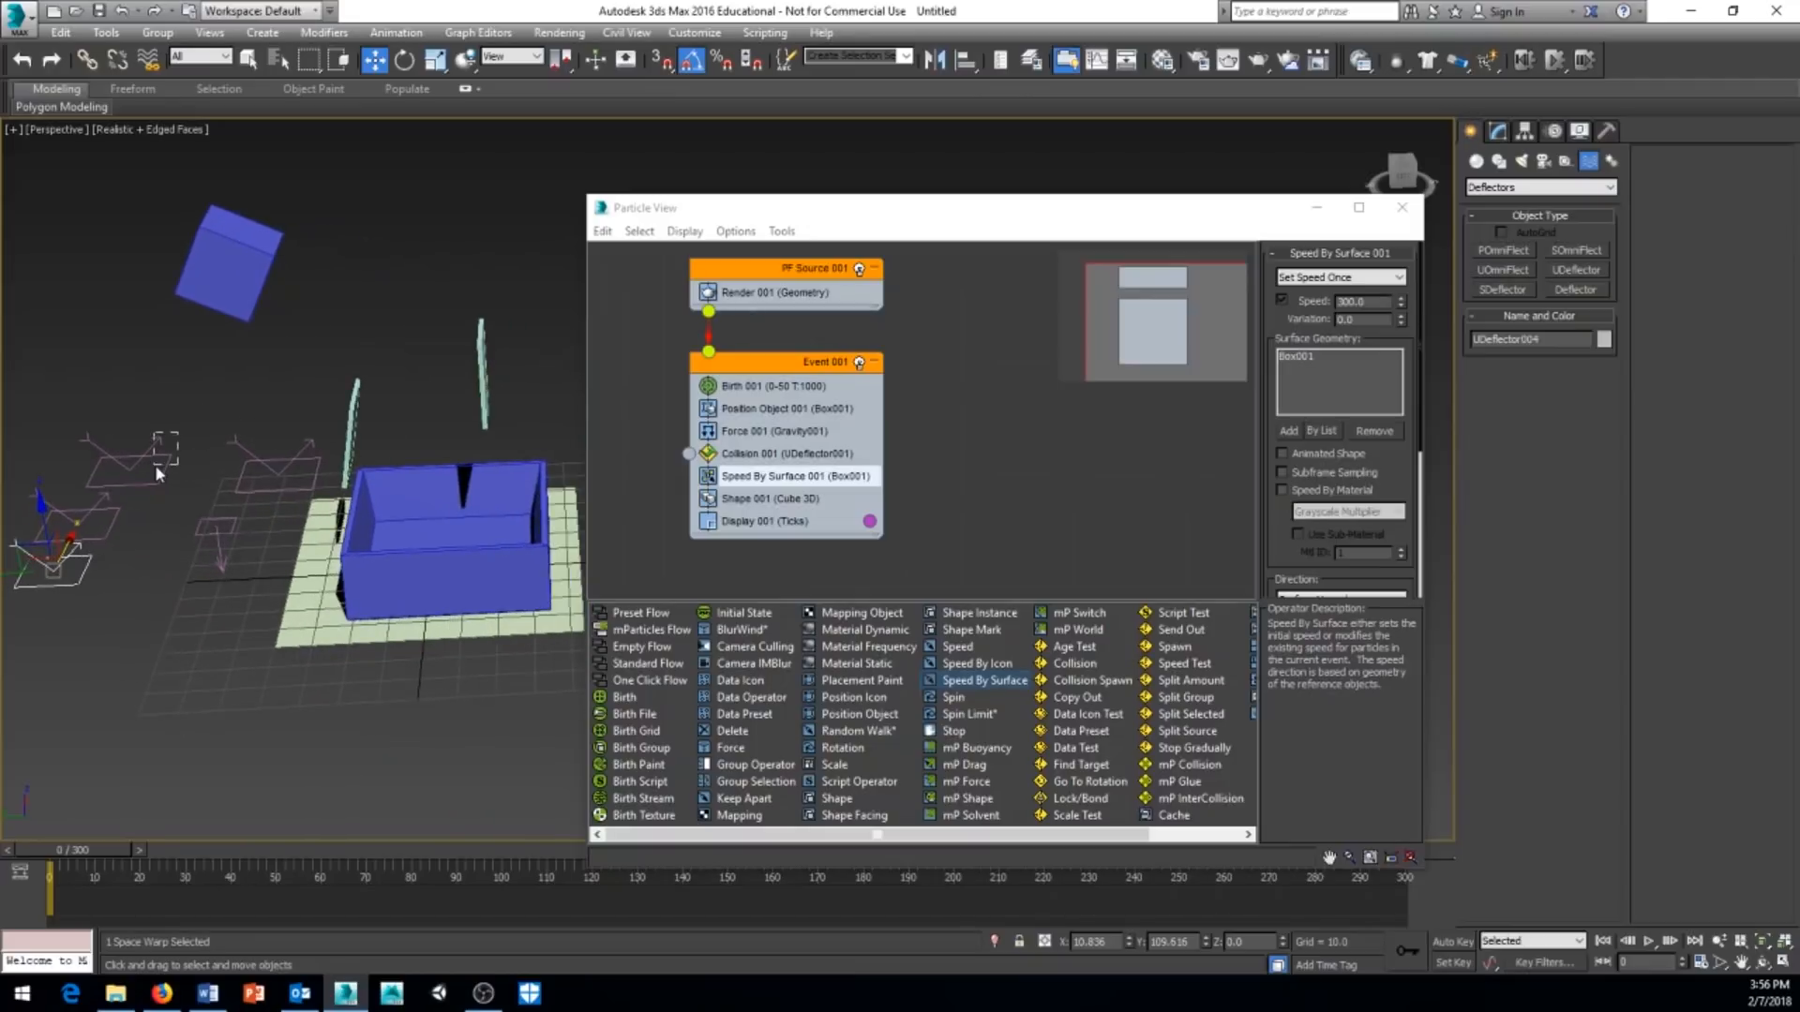
# Set UDeflector002's Bounce to 0.2, Variation to 10%, Chaos to 10% and Friction to 2.5%.
pyautogui.moveTo(155, 466); pyautogui.dragTo(152, 482)
pyautogui.moveTo(140, 483); pyautogui.dragTo(227, 445, button='middle')
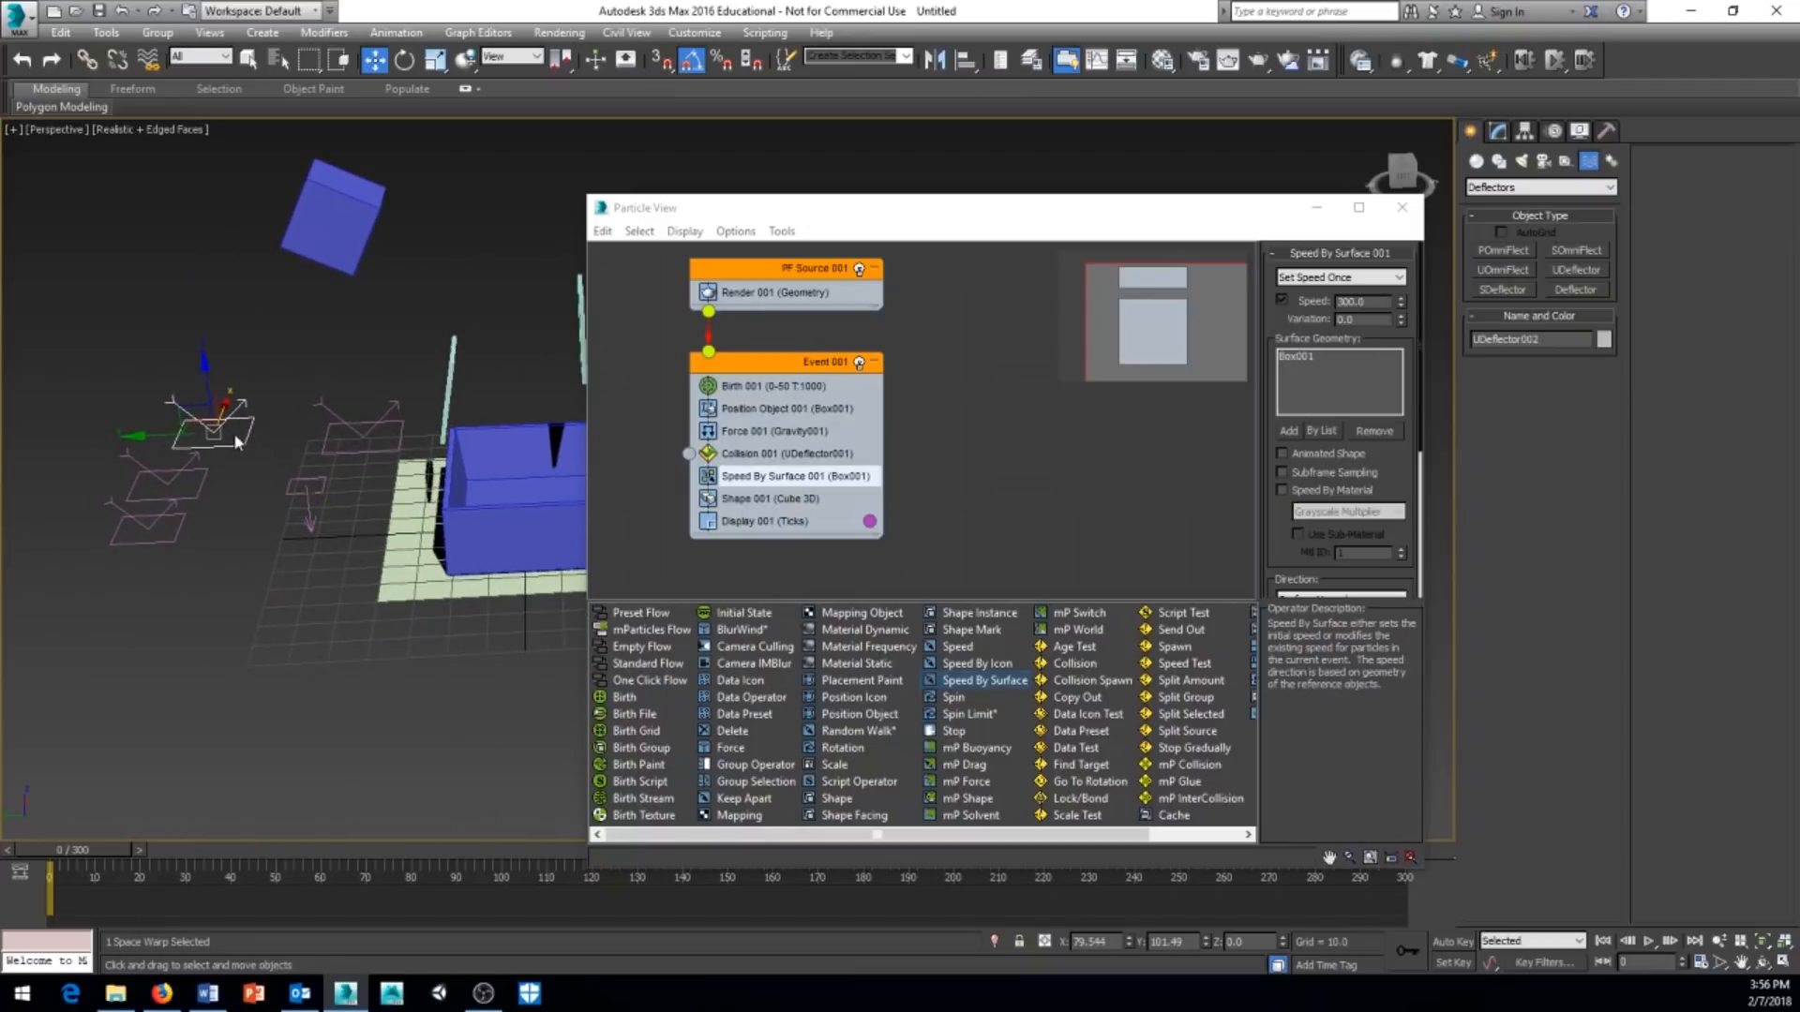
pyautogui.click(1499, 133)
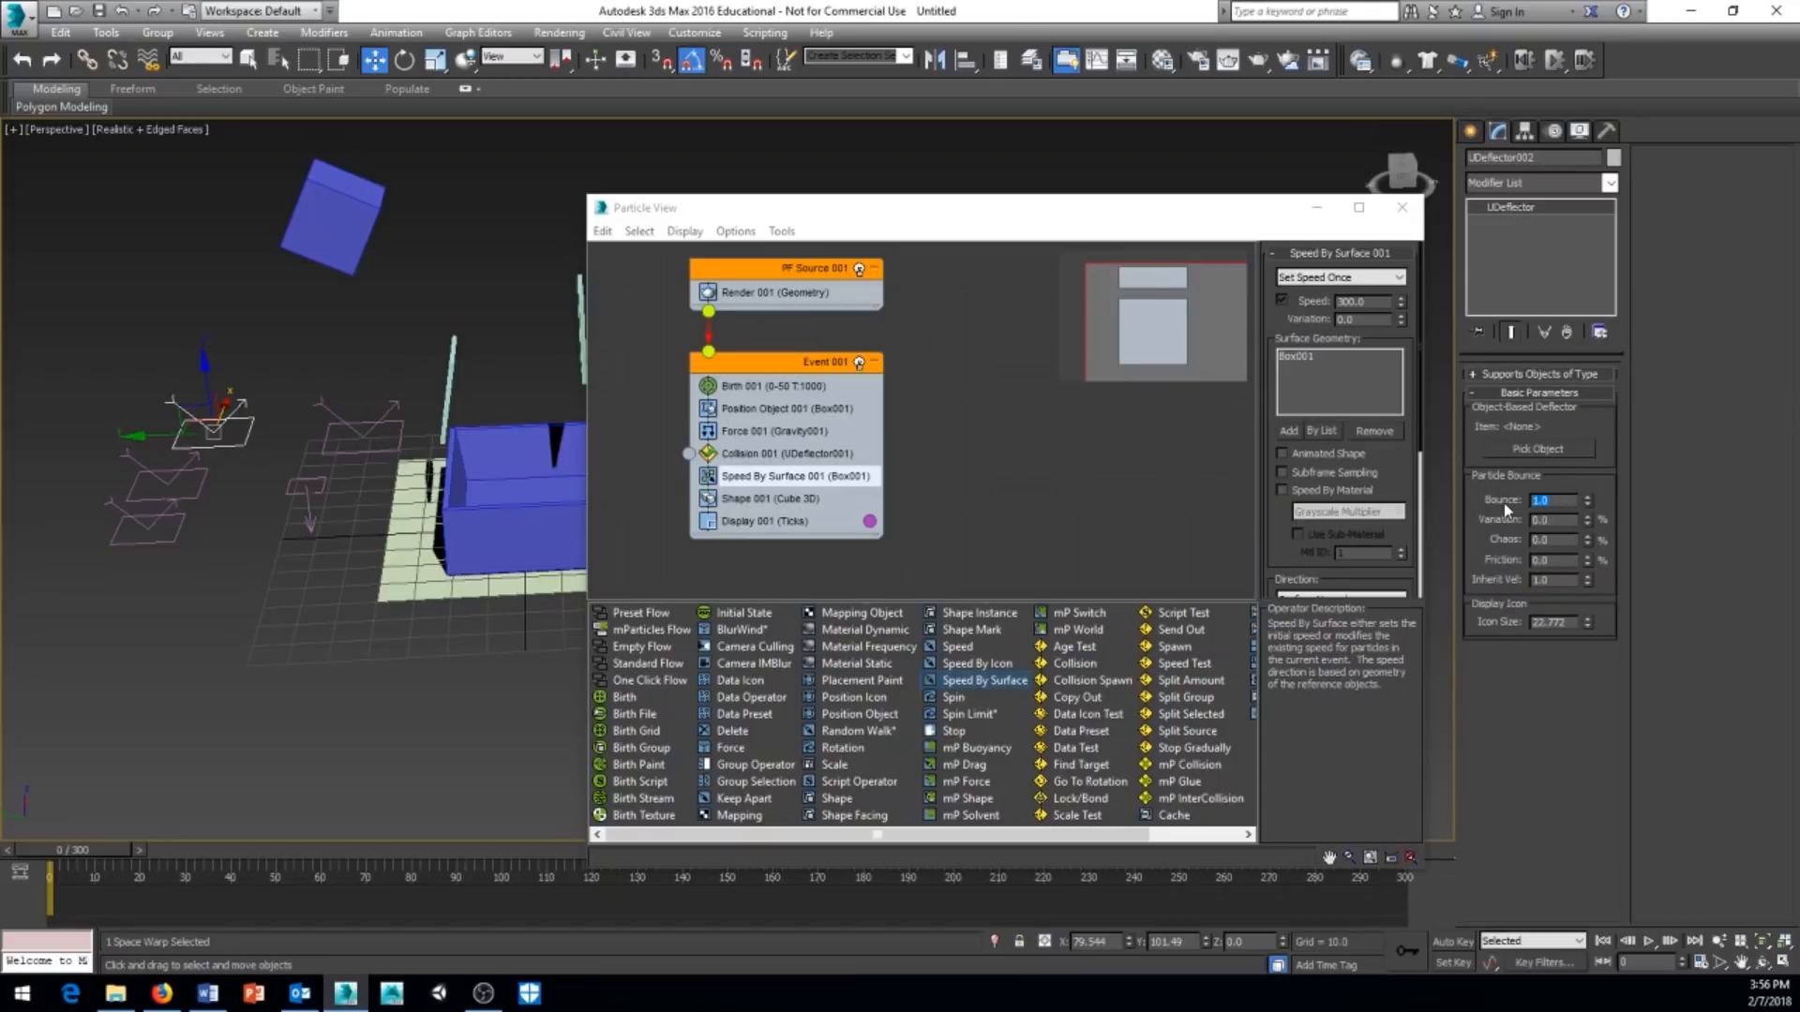
pyautogui.press('Tab')
pyautogui.moveTo(512, 491); pyautogui.dragTo(465, 500, button='middle')
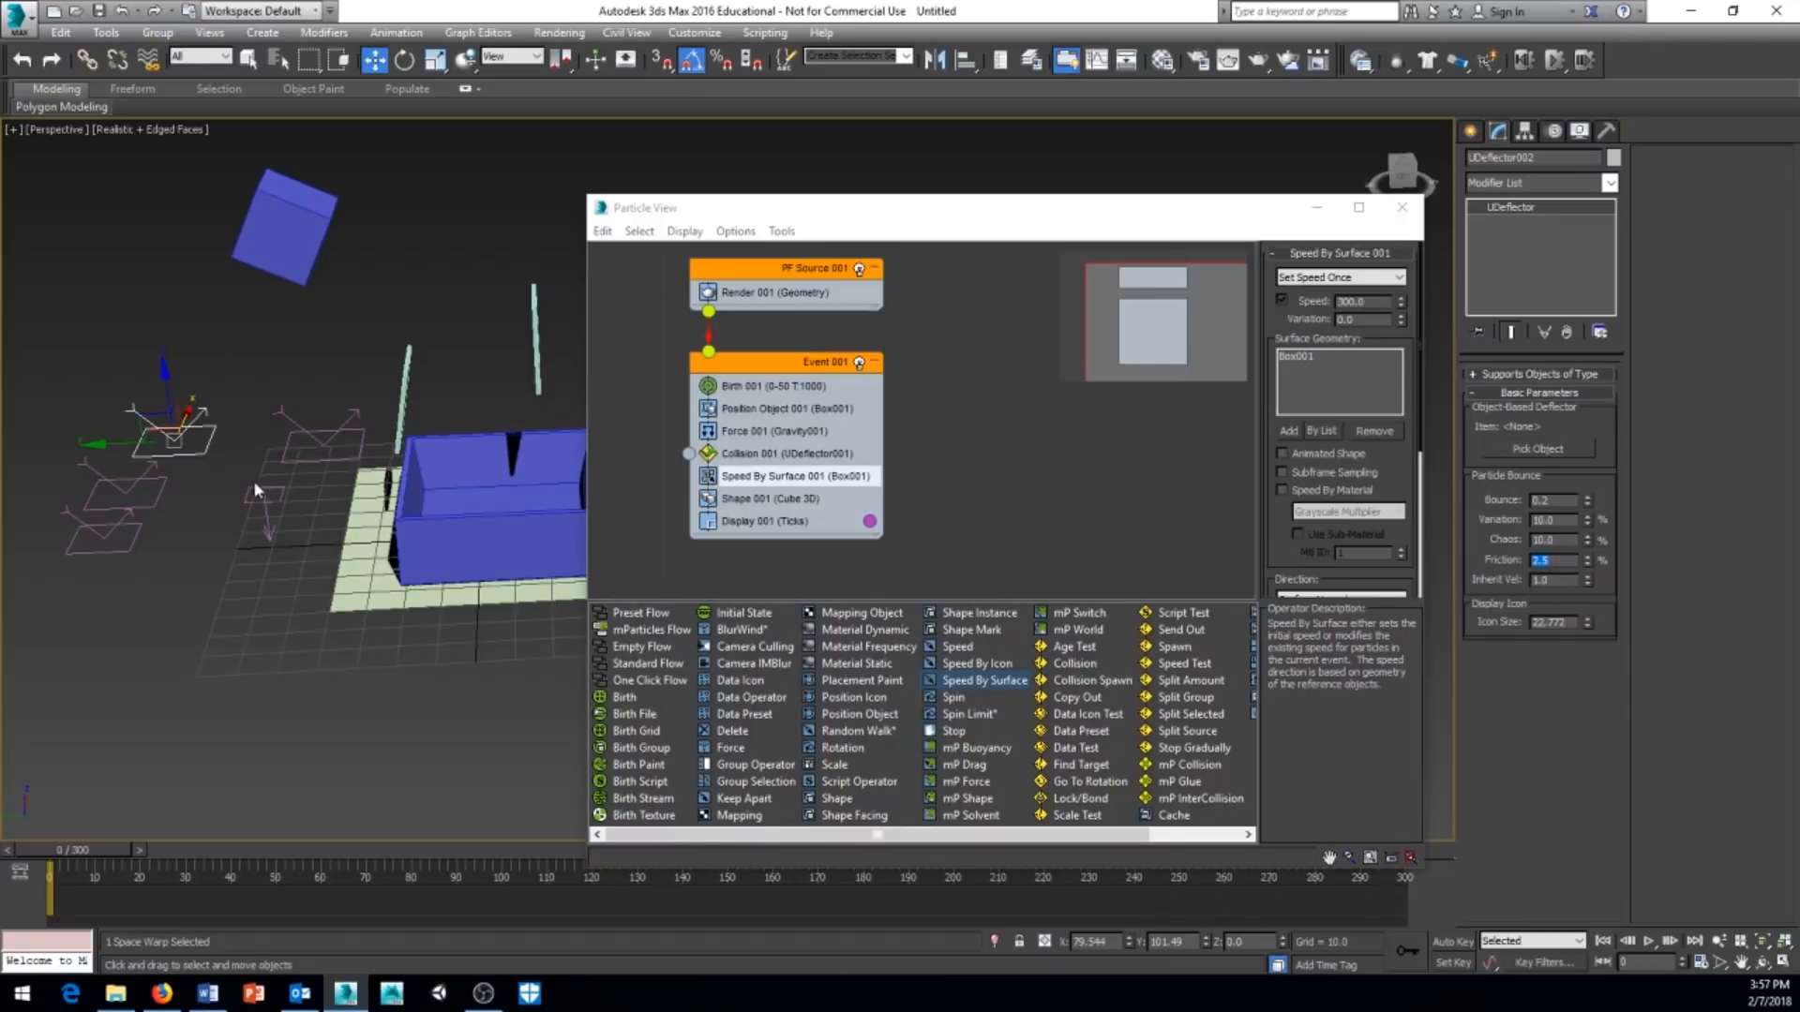
# Set UDeflector003's Bounce to 0.25, Variation to 10%, Chaos to 25% and Friction to 25%.
pyautogui.keyDown('alt'); pyautogui.moveTo(253, 480); pyautogui.dragTo(340, 433, button='middle'); pyautogui.keyUp('alt')
pyautogui.click(162, 499)
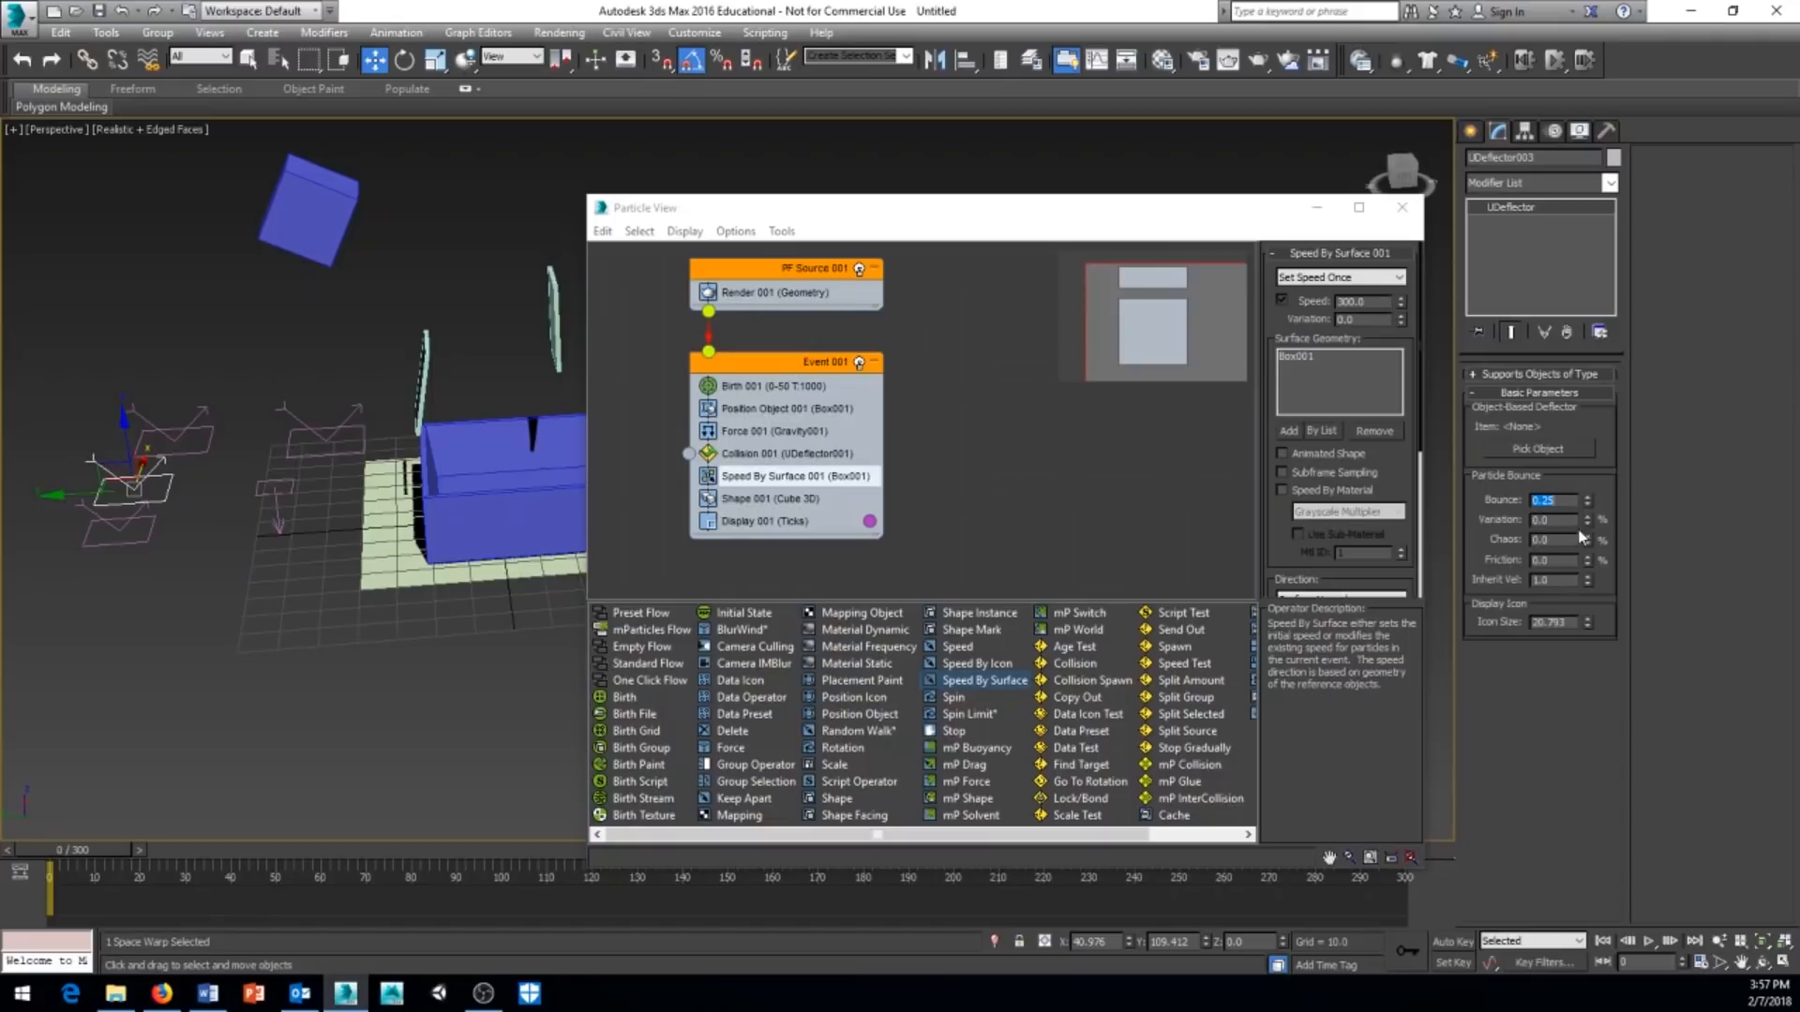
pyautogui.press('Tab')
pyautogui.press('Tab')
pyautogui.write('25')
pyautogui.press('Return')
pyautogui.press('Tab')
pyautogui.press('Return')
# Set UDeflector004's Bounce to 0.1 and its Variation, Chaos and Friction to 10% each.
pyautogui.click(136, 543)
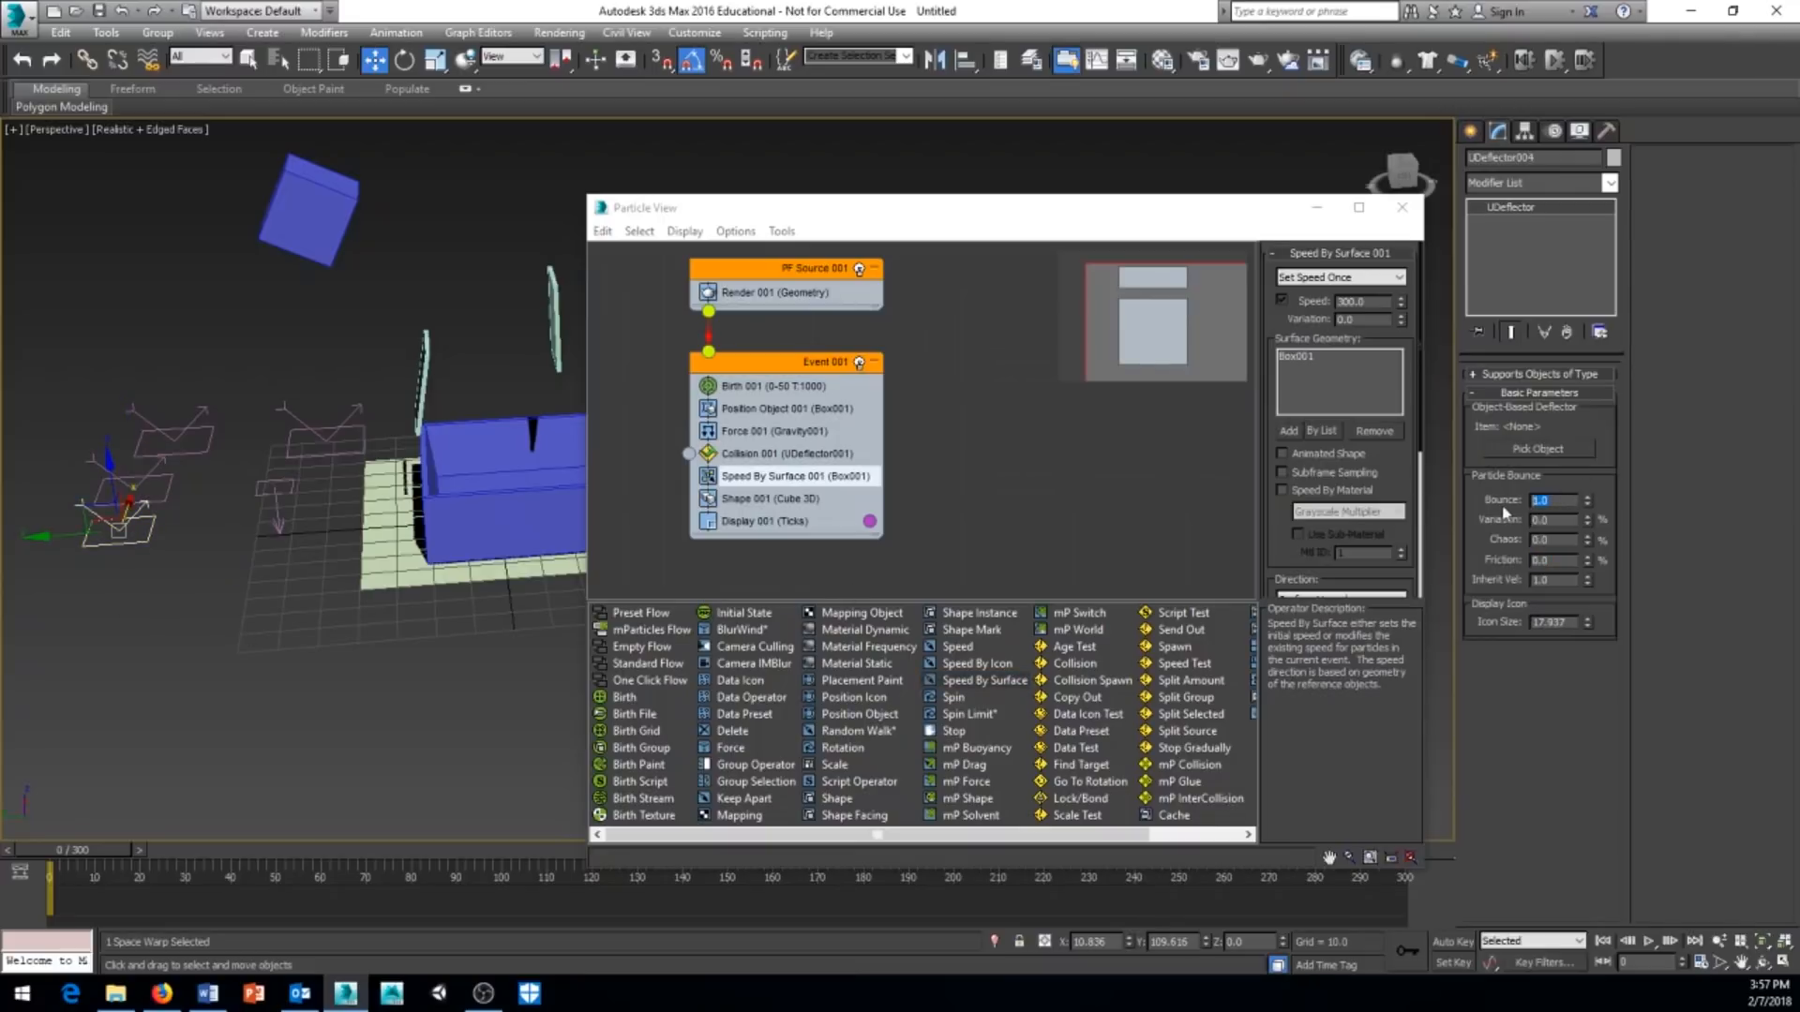
pyautogui.write('0.1')
pyautogui.press('Tab')
pyautogui.write('10')
pyautogui.press('Tab')
pyautogui.write('10')
pyautogui.press('Return')
pyautogui.press('Tab')
pyautogui.write('1')
# Assign the upper hanging panel, Box002, as UDeflector002's object.
pyautogui.keyDown('alt'); pyautogui.moveTo(231, 576); pyautogui.dragTo(120, 532, button='middle'); pyautogui.keyUp('alt')
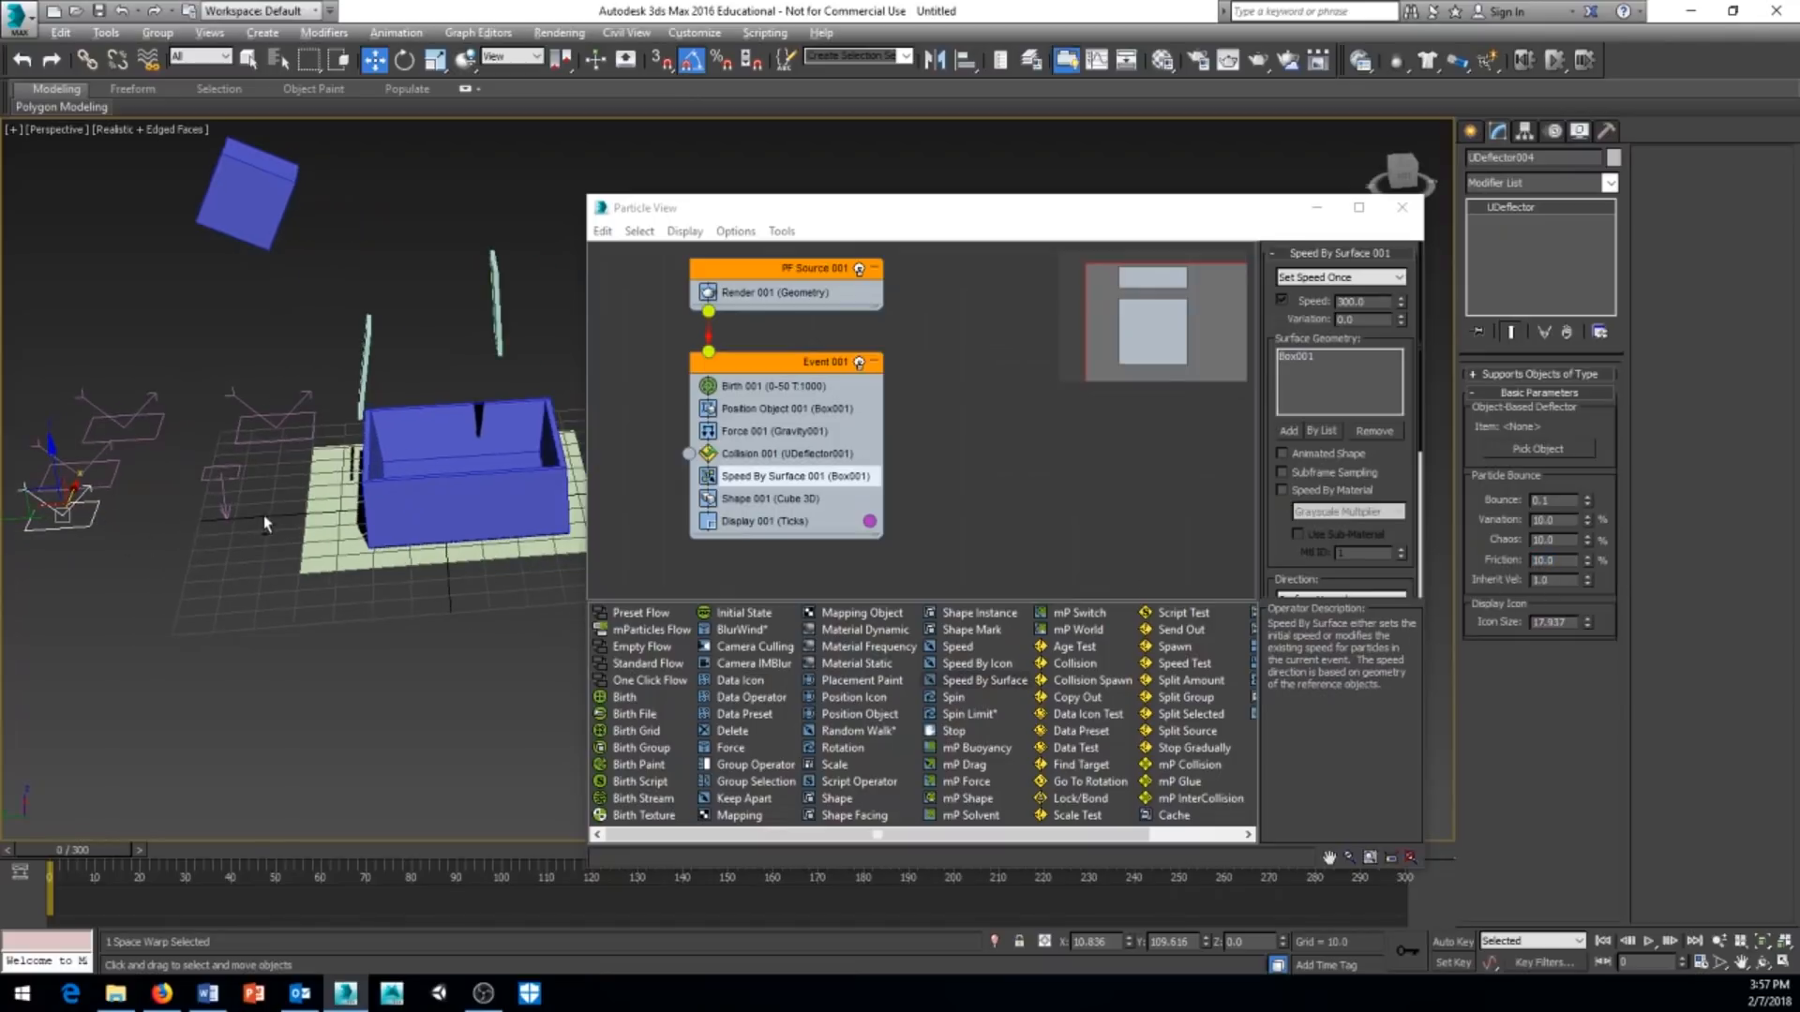
pyautogui.keyDown('alt'); pyautogui.moveTo(265, 525); pyautogui.dragTo(299, 466, button='middle'); pyautogui.keyUp('alt')
pyautogui.click(187, 383)
pyautogui.click(1538, 449)
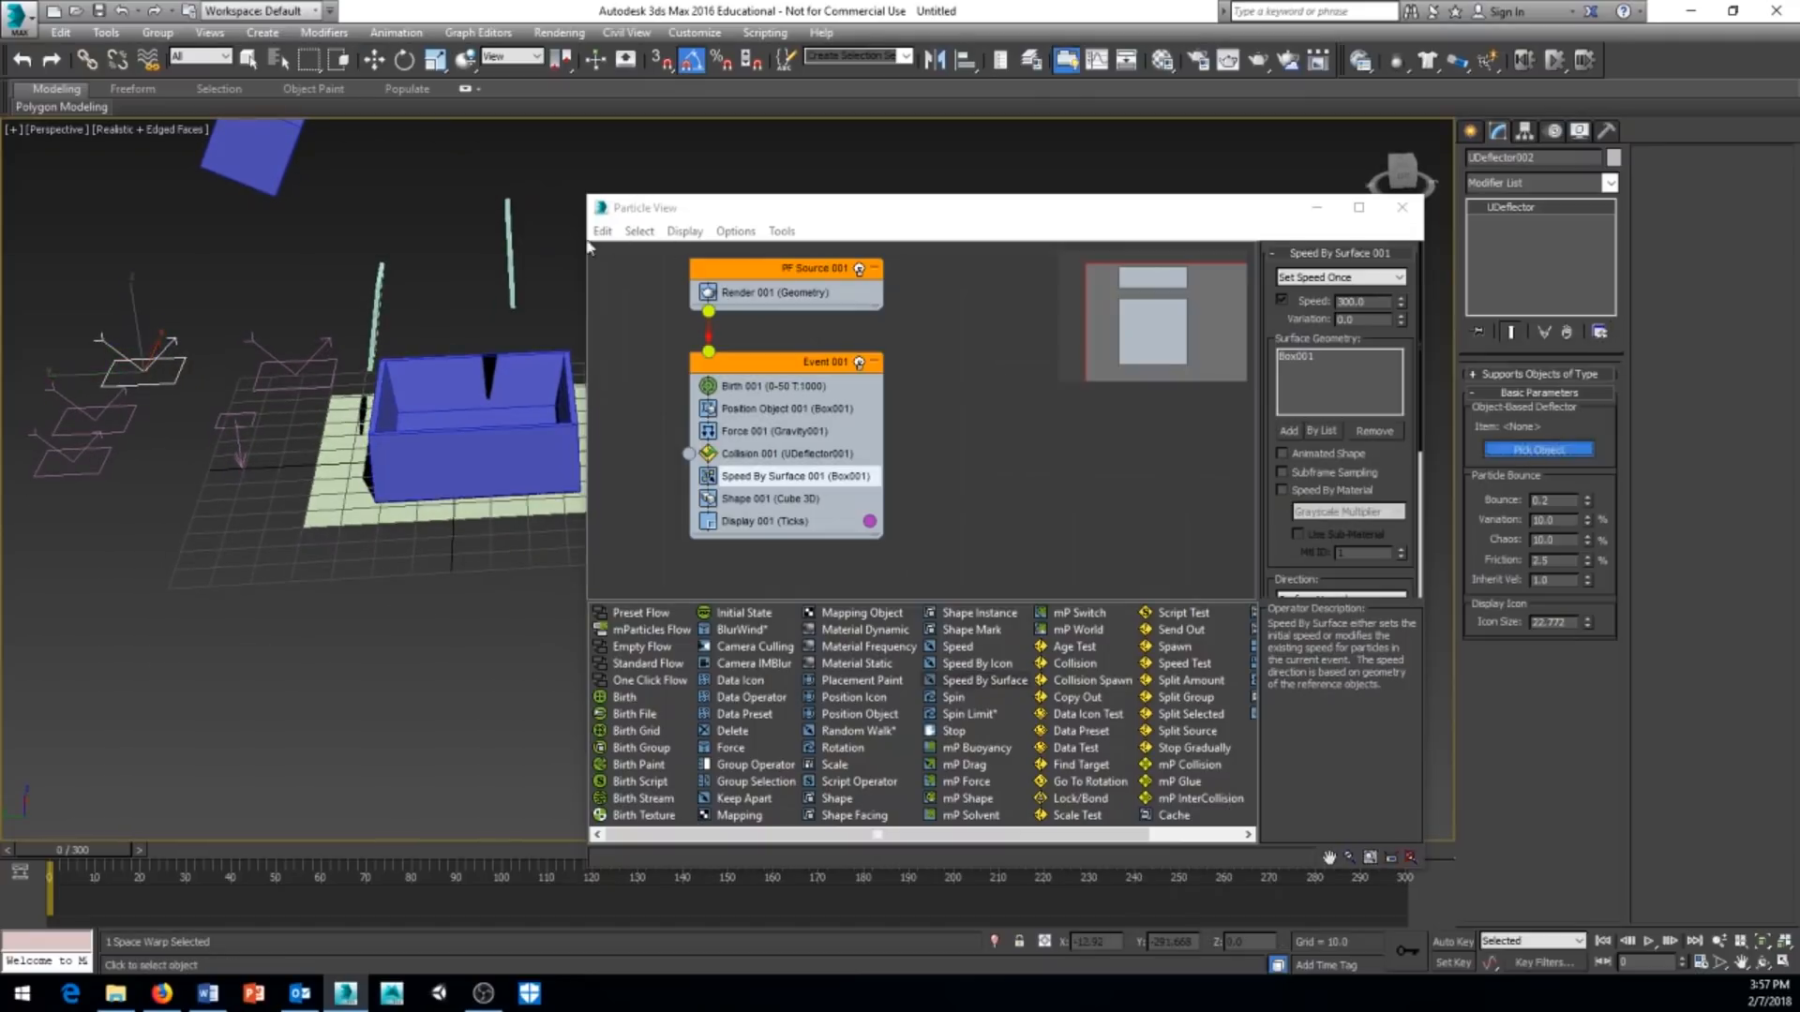
pyautogui.click(506, 270)
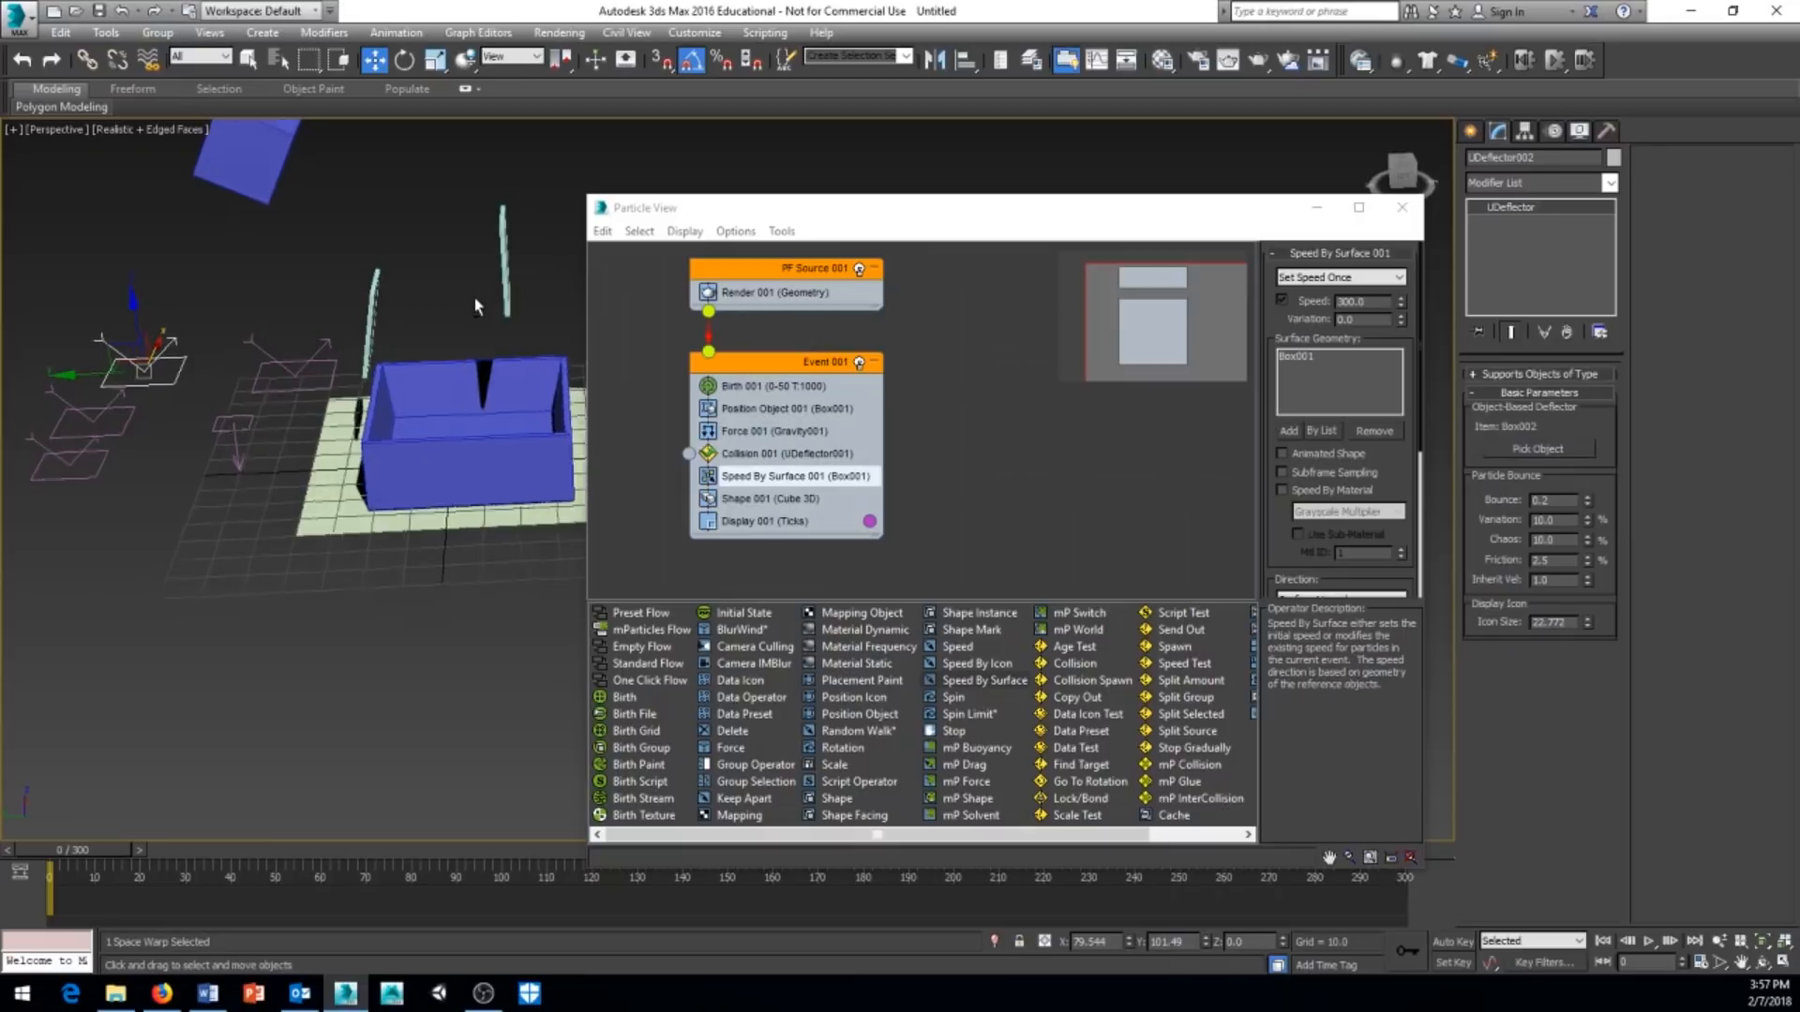
# Assign the lower panel beside the container, Box003, as UDeflector003's object.
pyautogui.keyDown('alt'); pyautogui.moveTo(475, 299); pyautogui.dragTo(455, 311, button='middle'); pyautogui.keyUp('alt')
pyautogui.click(61, 424)
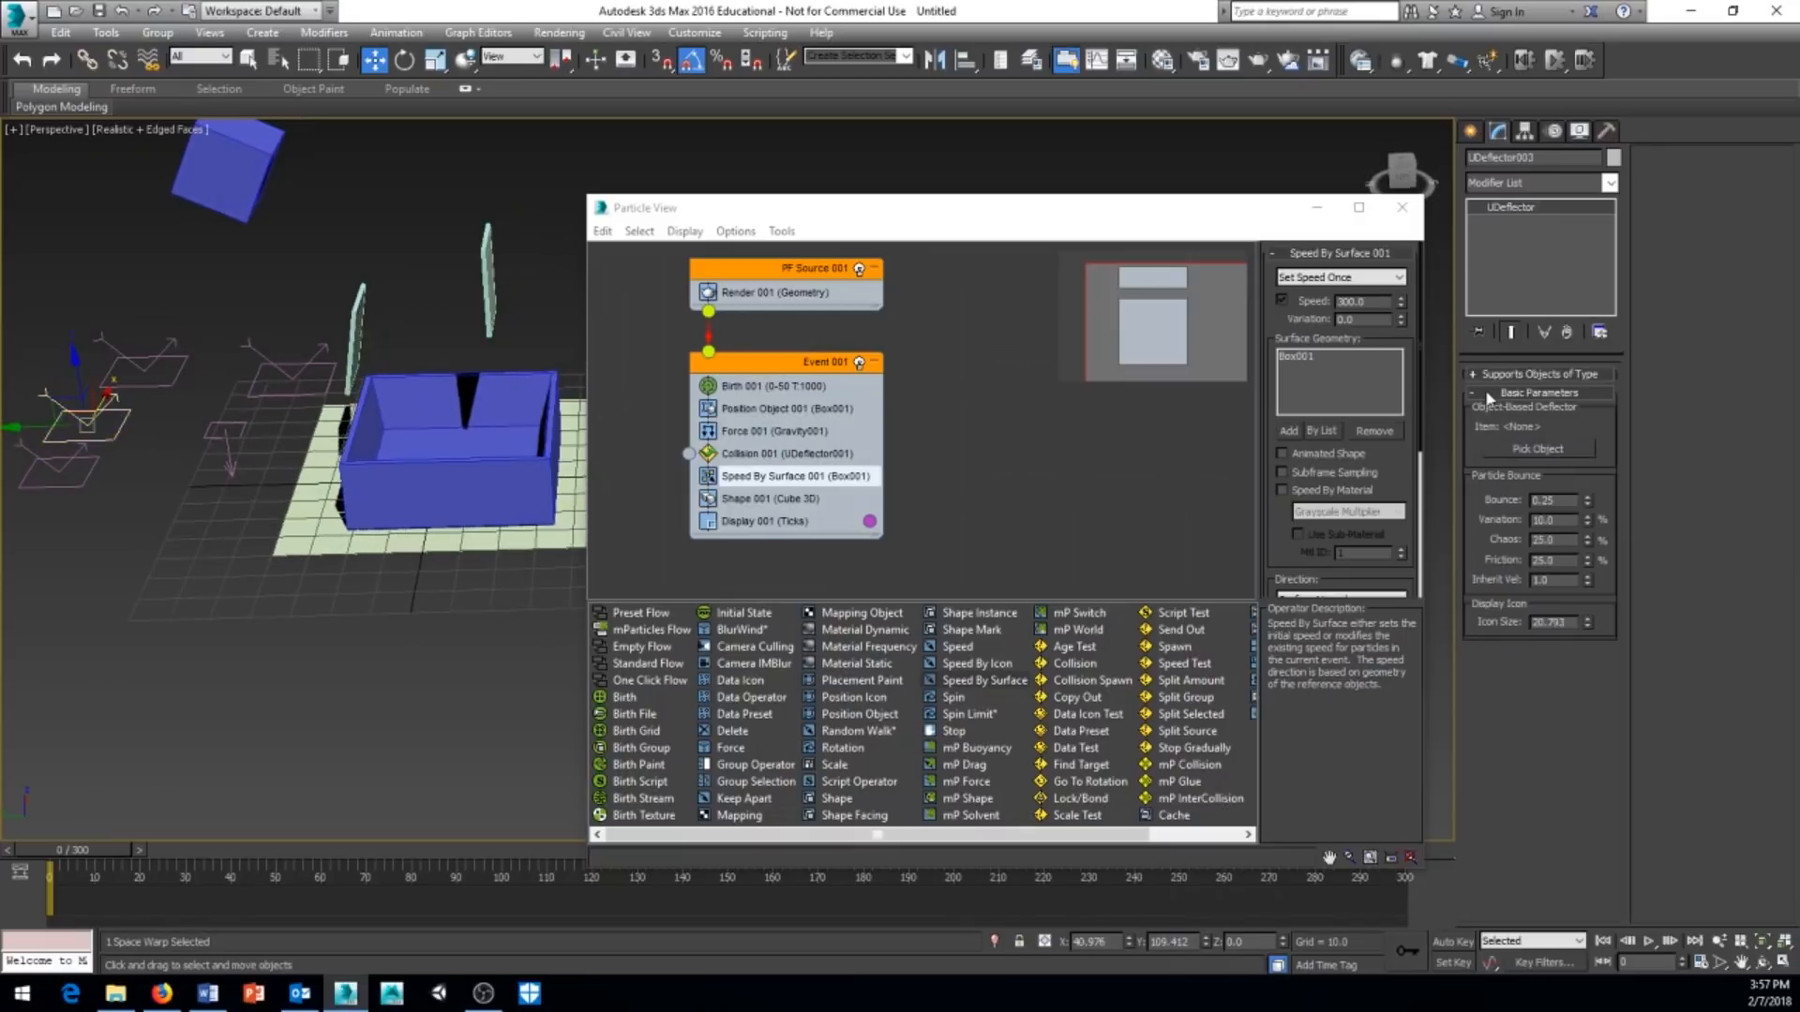
pyautogui.click(1503, 448)
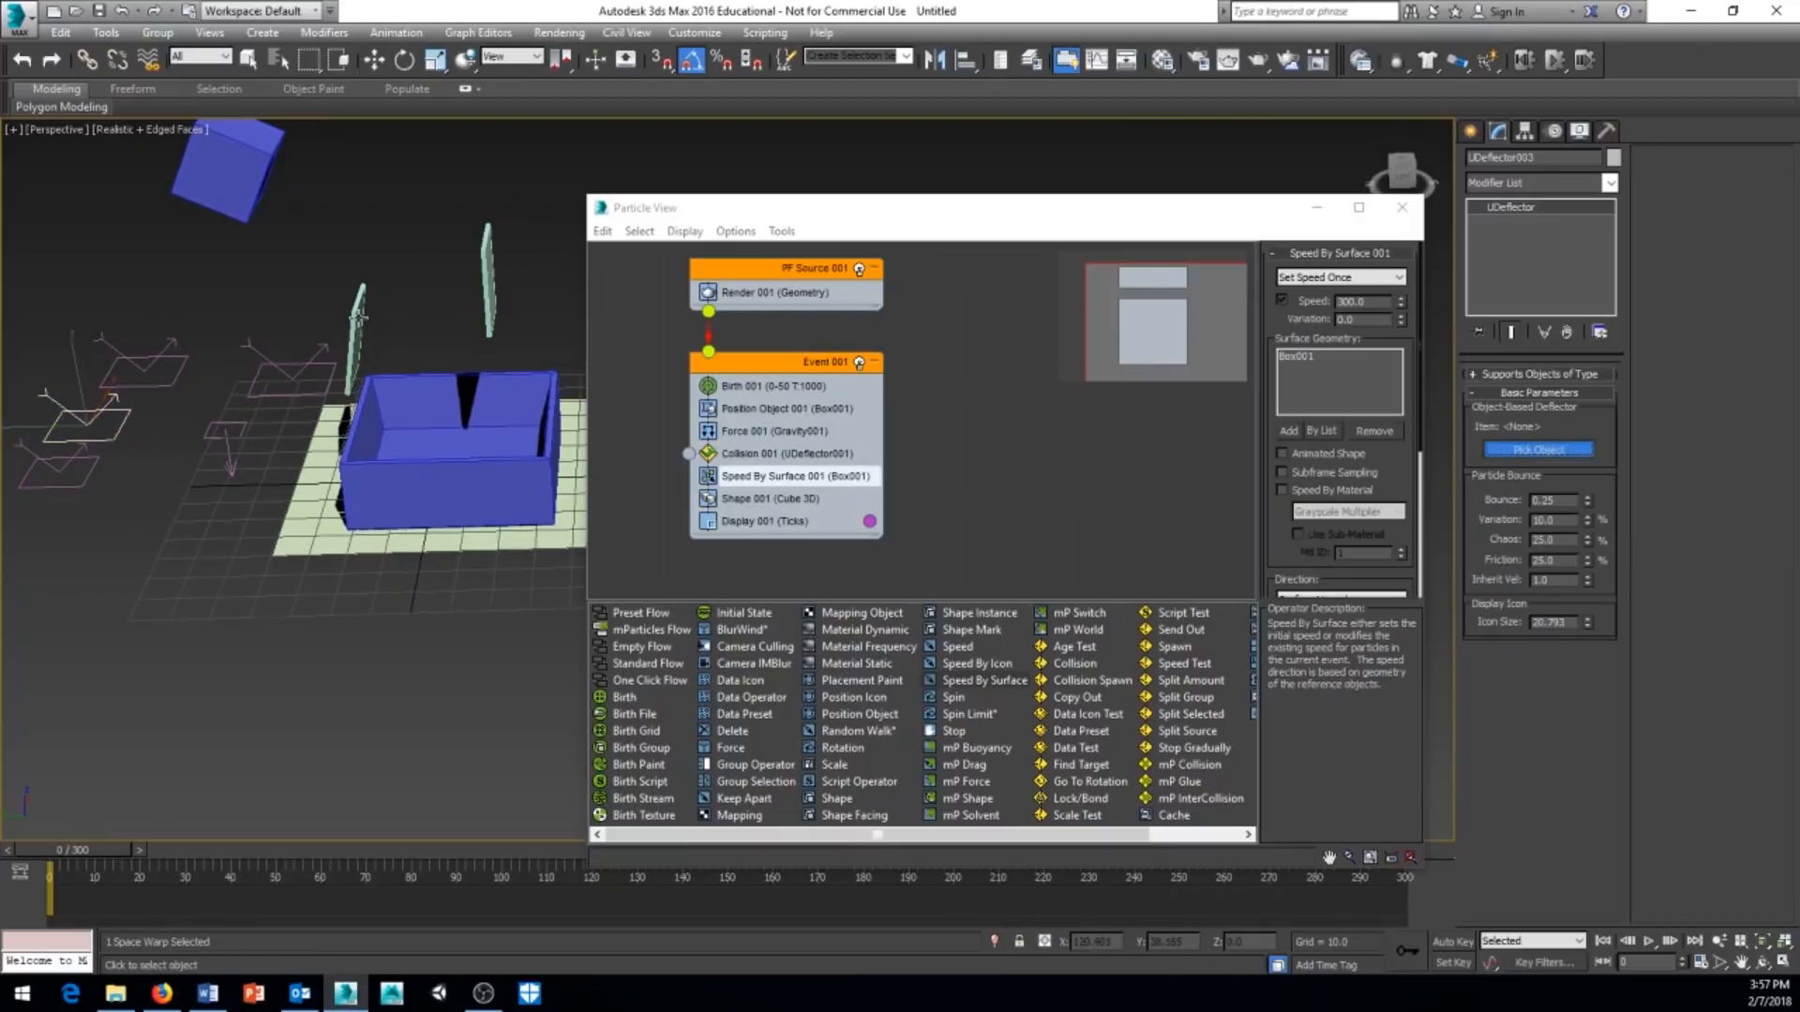
pyautogui.click(361, 324)
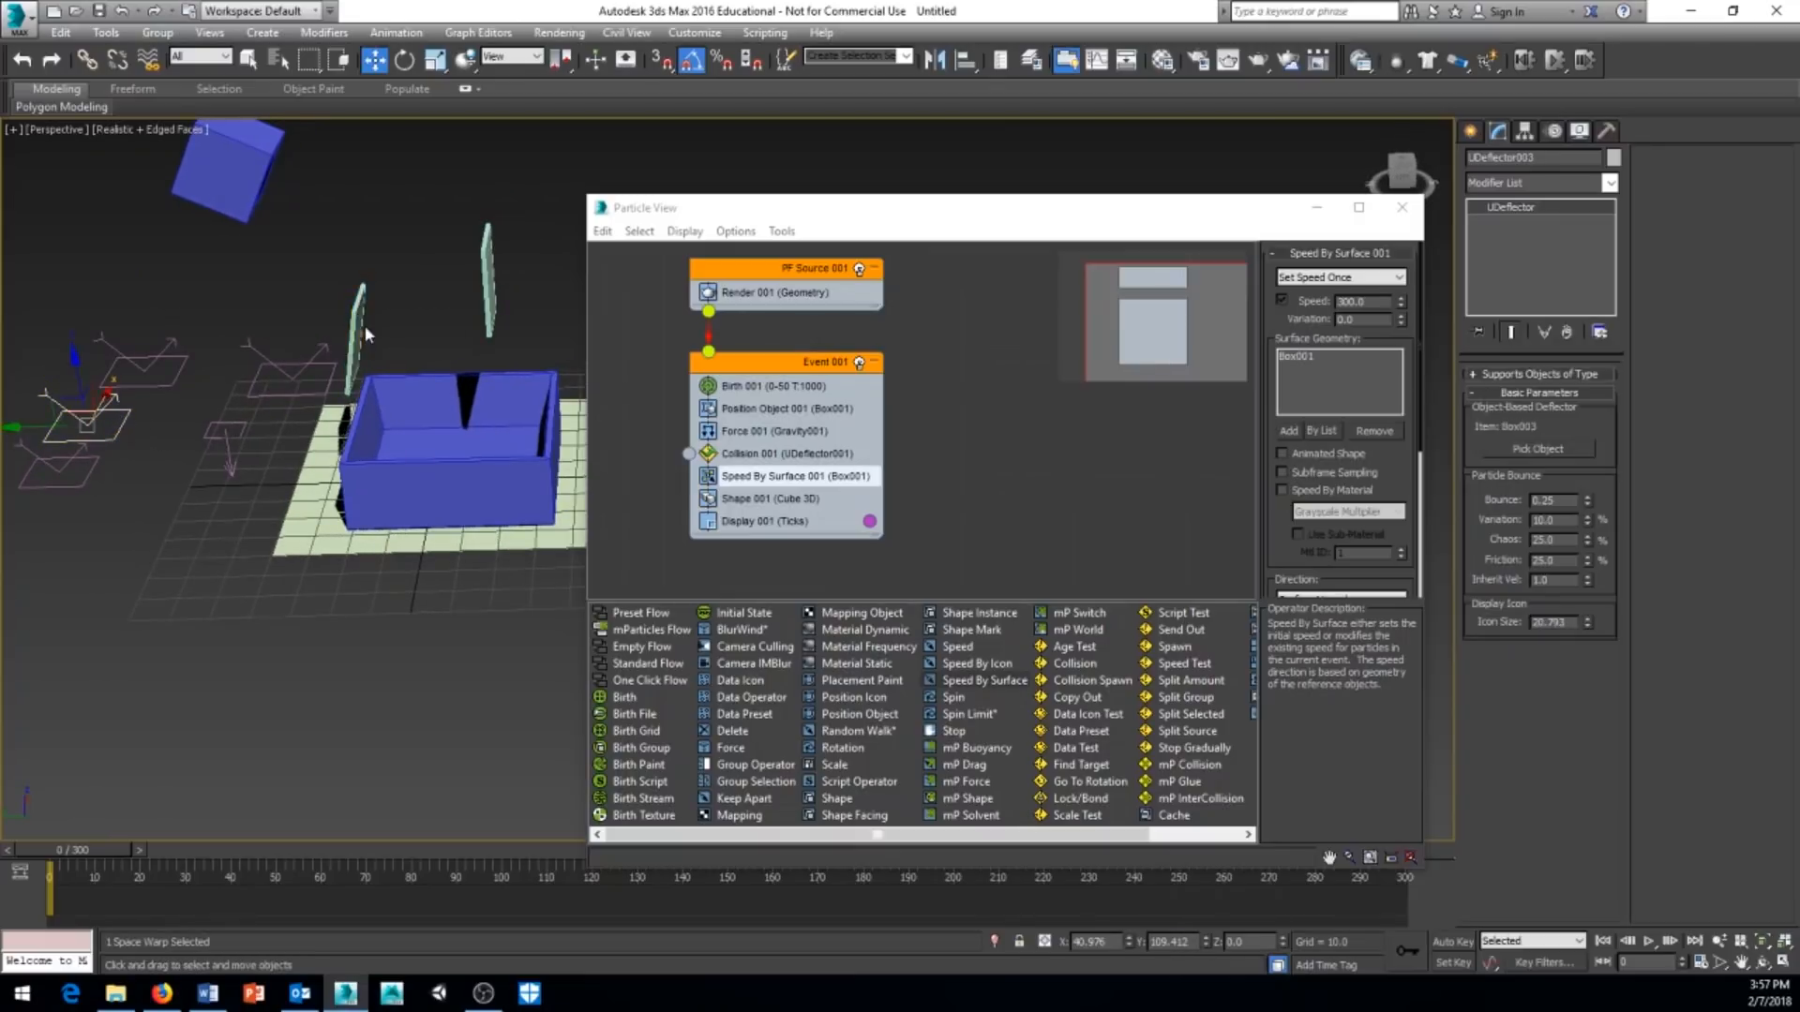
# Assign the open container, Box004, as UDeflector004's object.
pyautogui.click(75, 487)
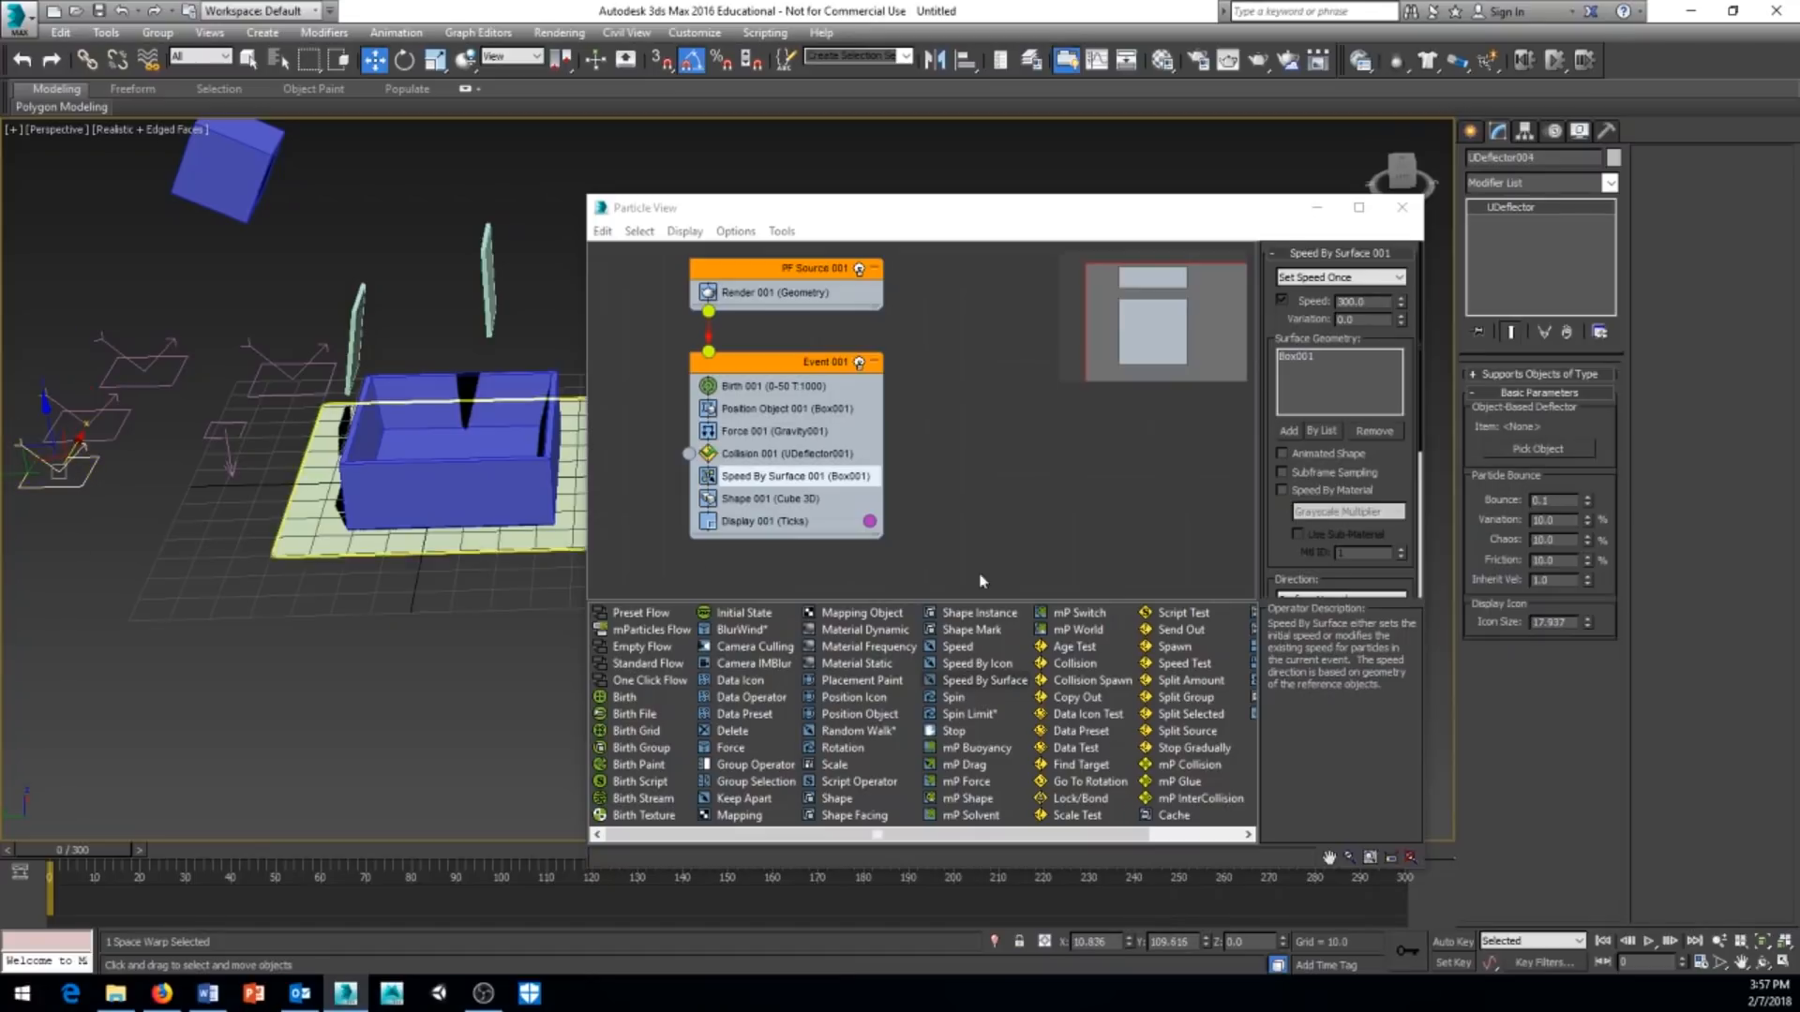
pyautogui.click(1493, 450)
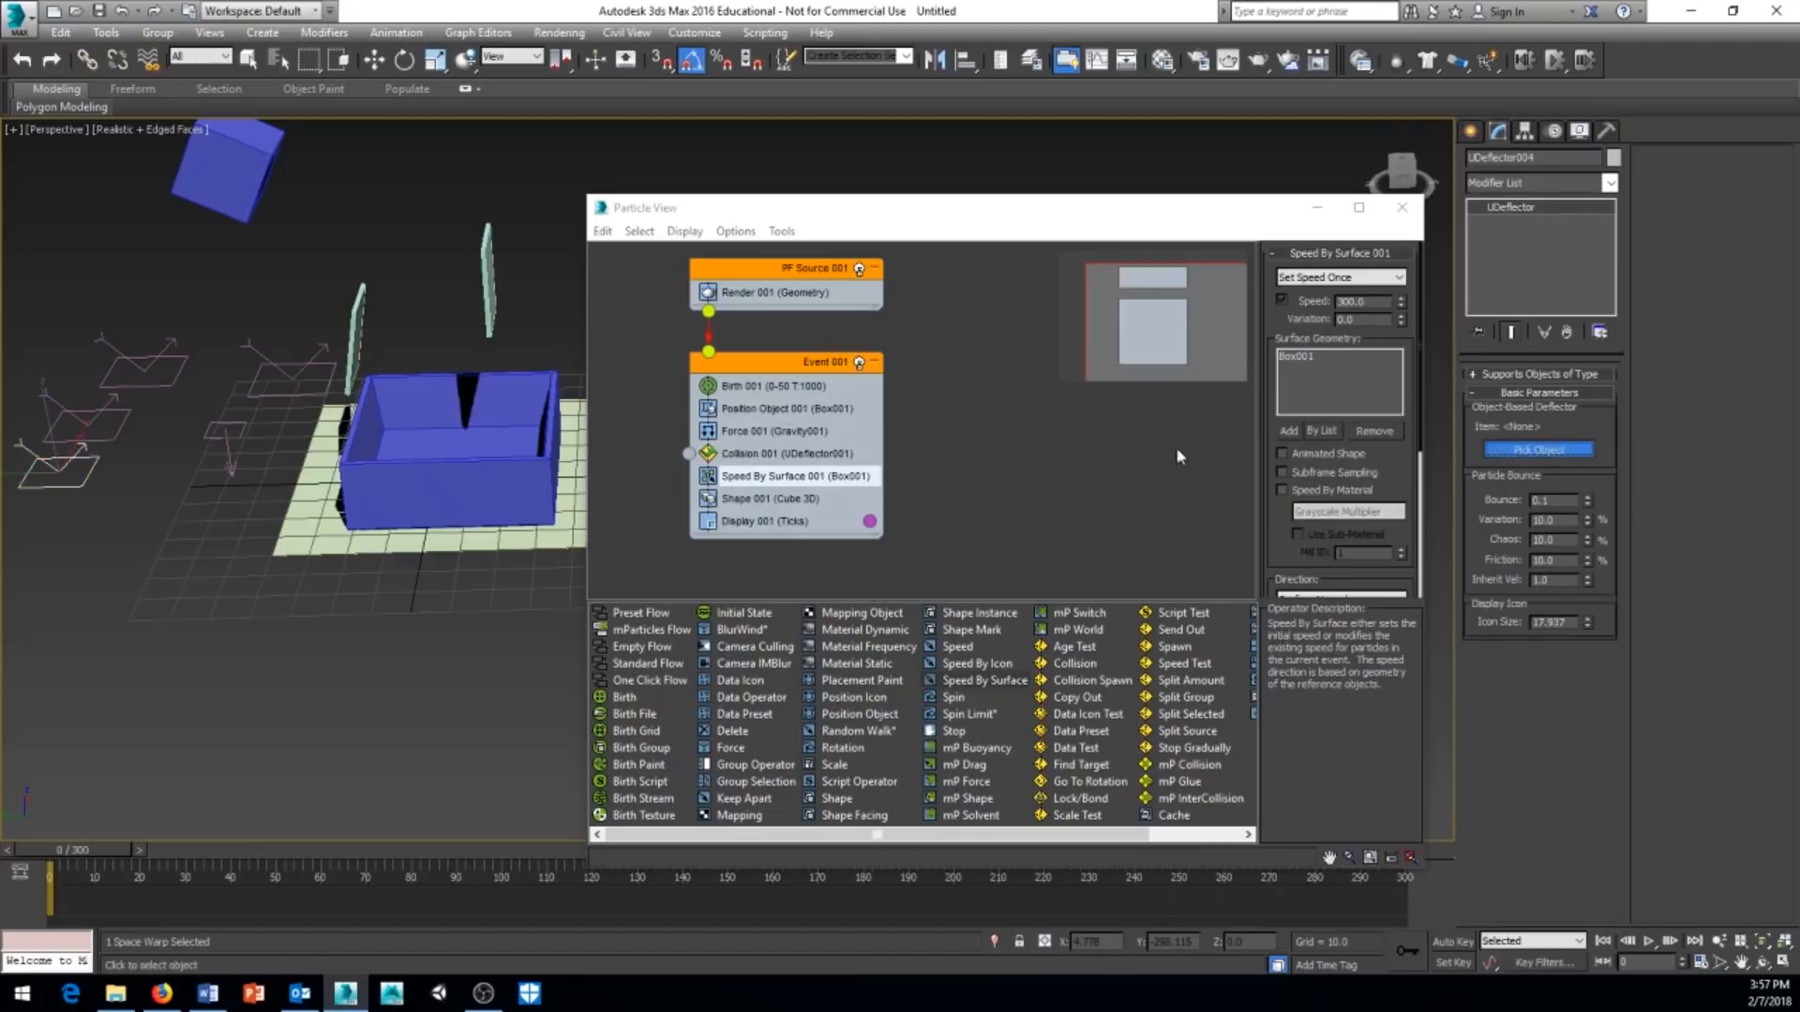
pyautogui.click(476, 378)
pyautogui.keyDown('alt'); pyautogui.moveTo(112, 361); pyautogui.dragTo(298, 488, button='middle'); pyautogui.keyUp('alt')
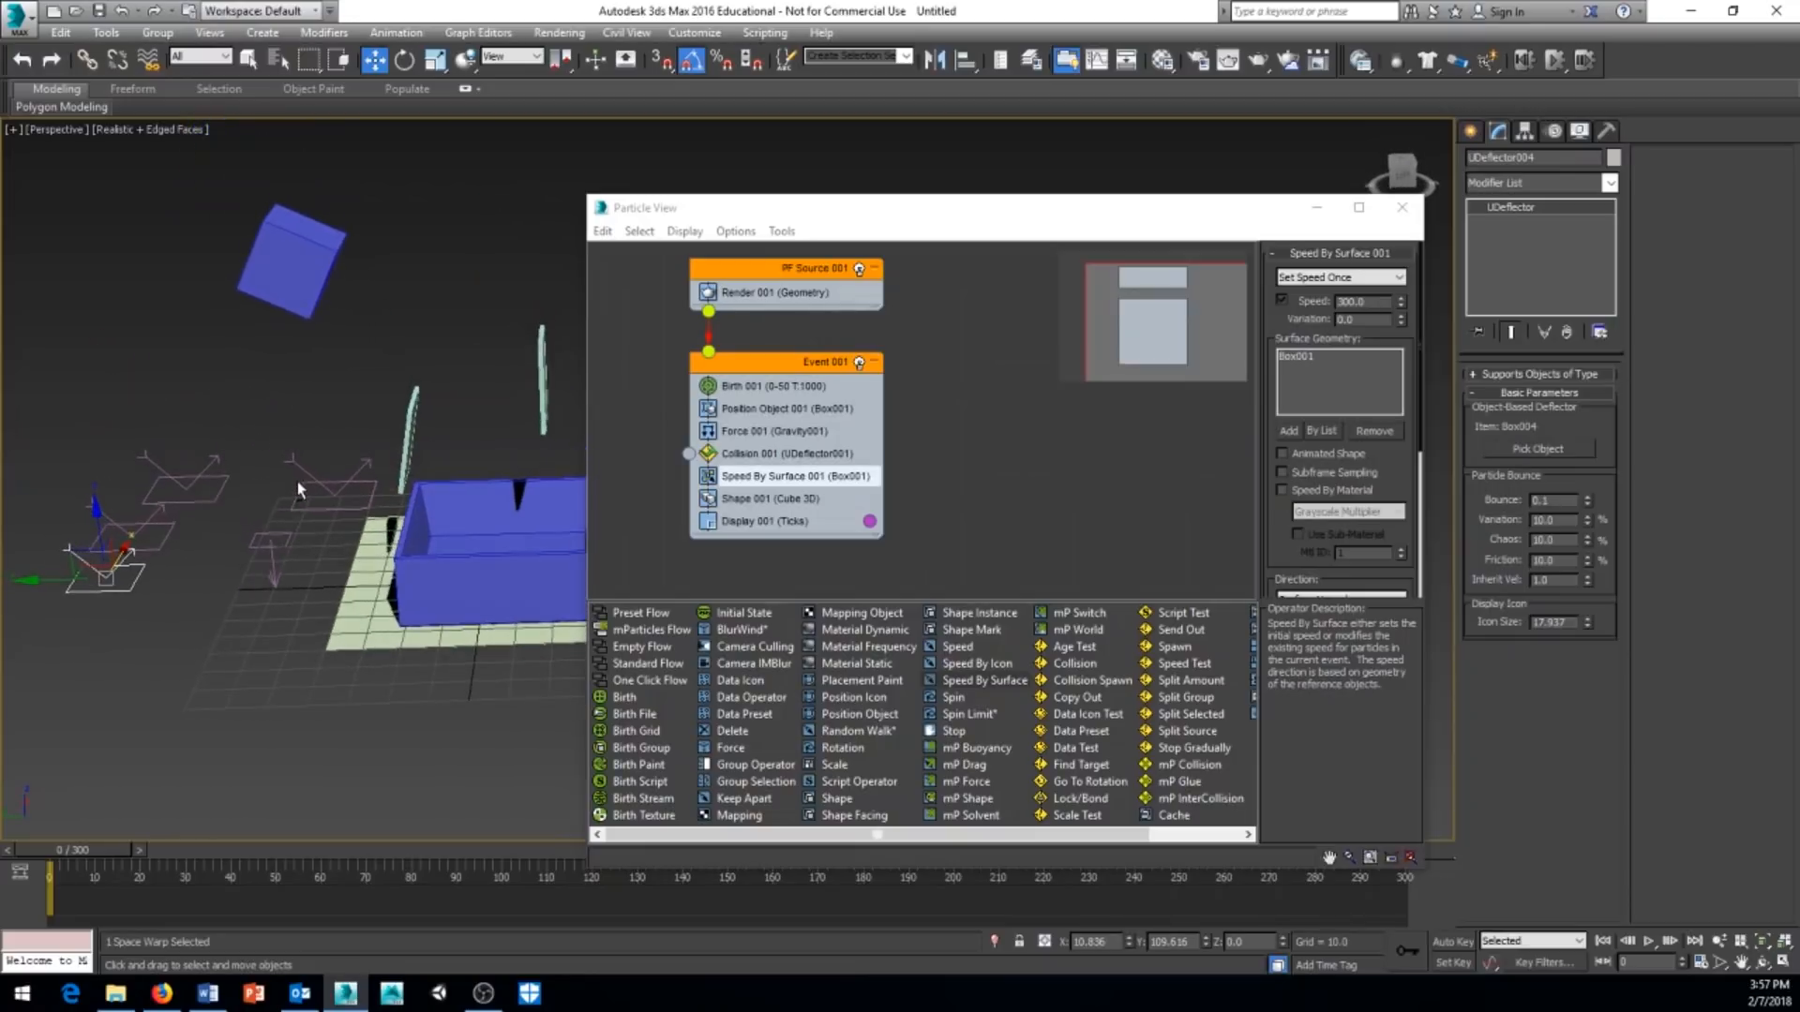
# Add UDeflector002, UDeflector003 and UDeflector004 to the Collision 001 test's deflector list.
pyautogui.click(750, 456)
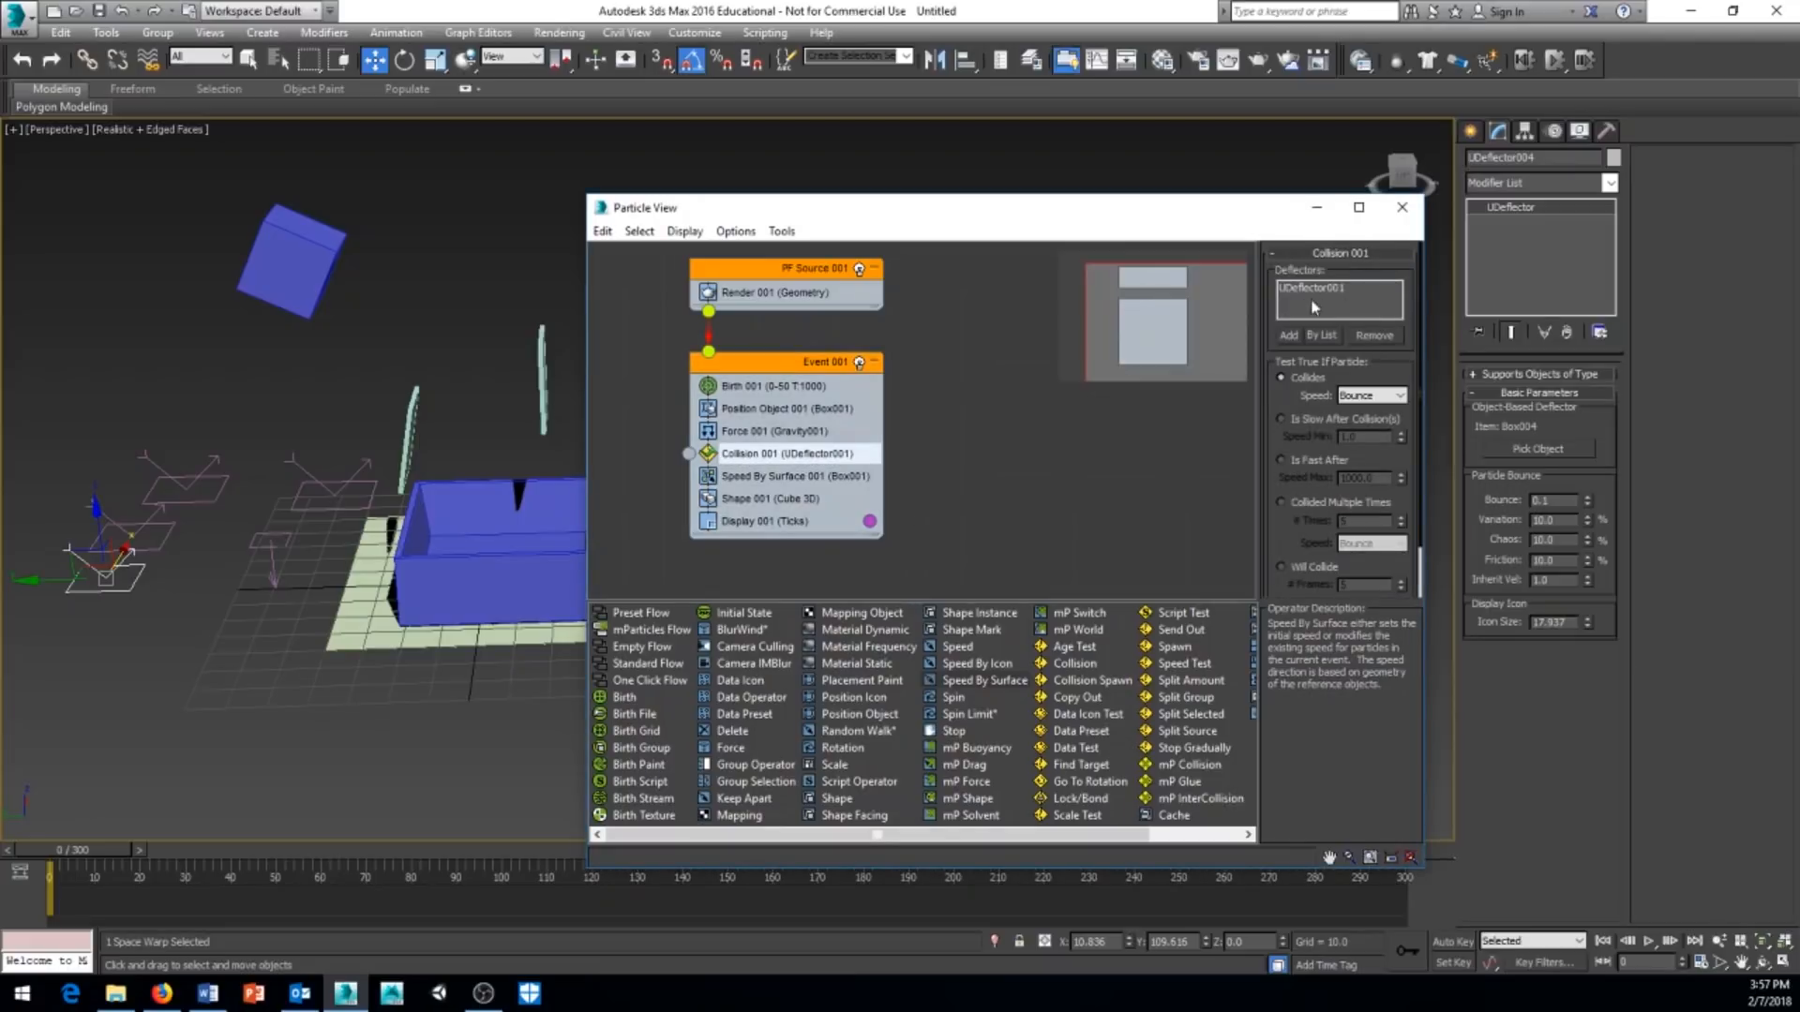
pyautogui.click(1289, 336)
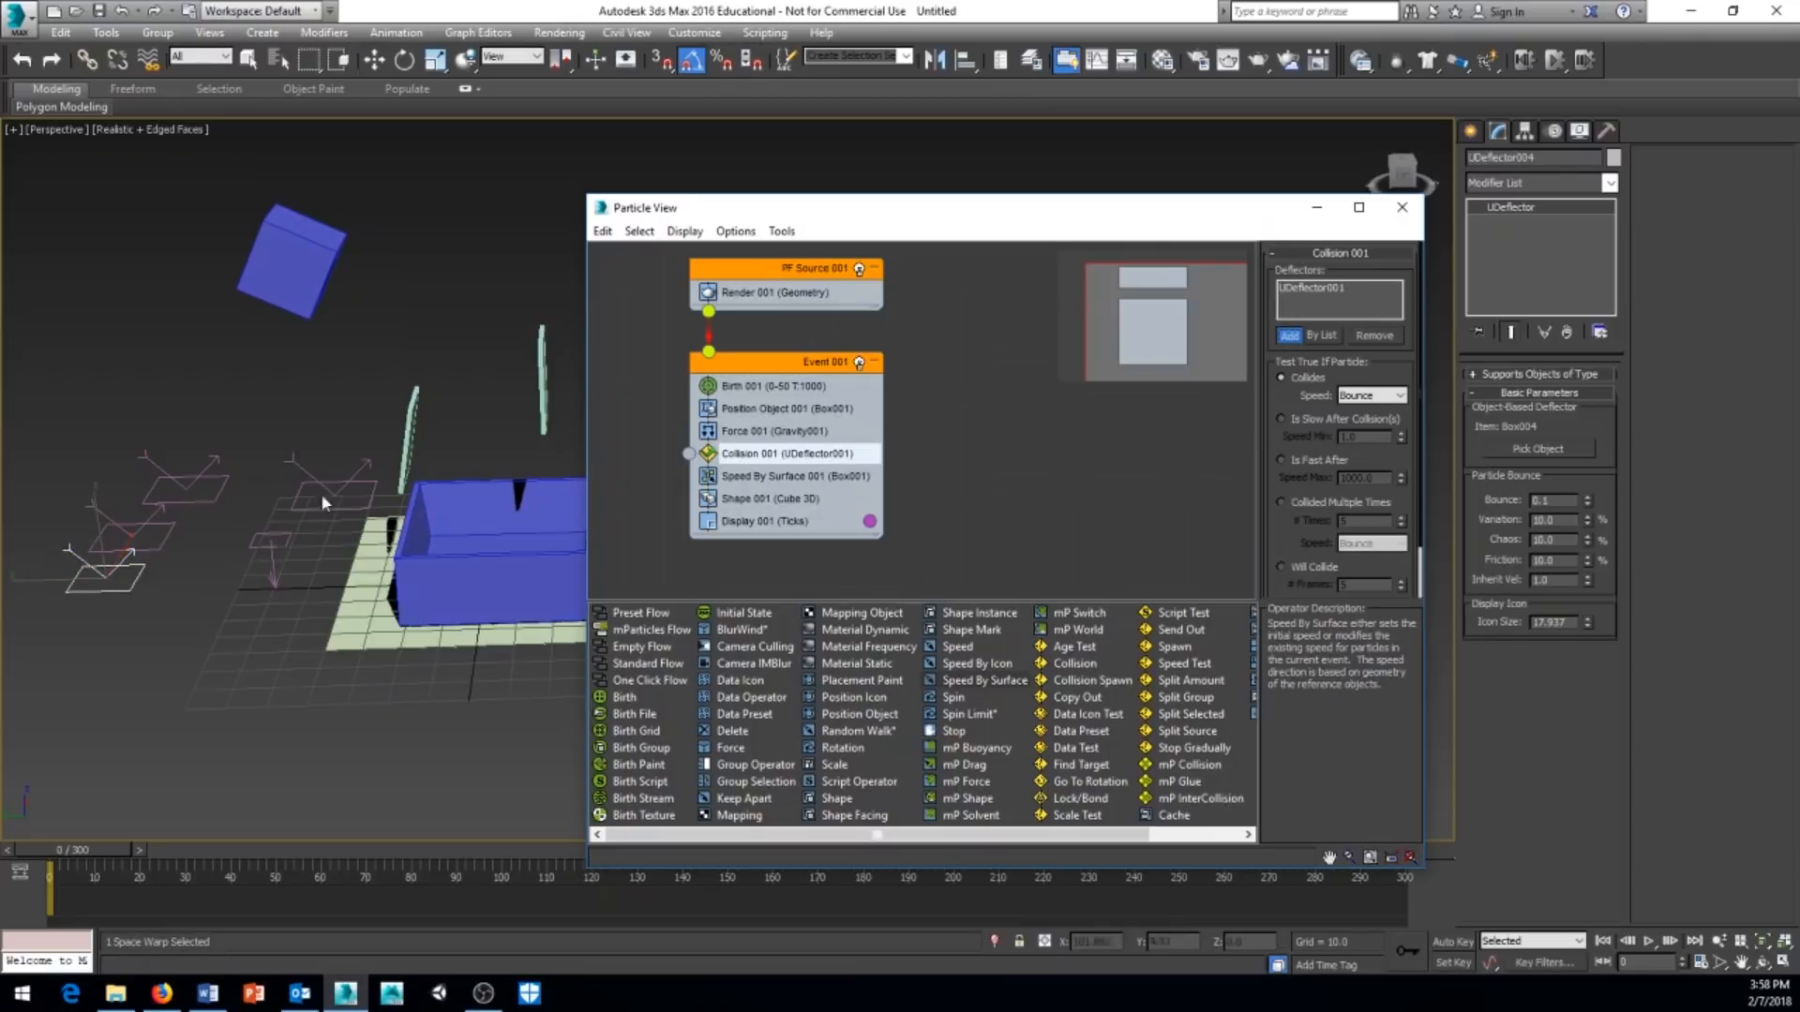
pyautogui.click(193, 500)
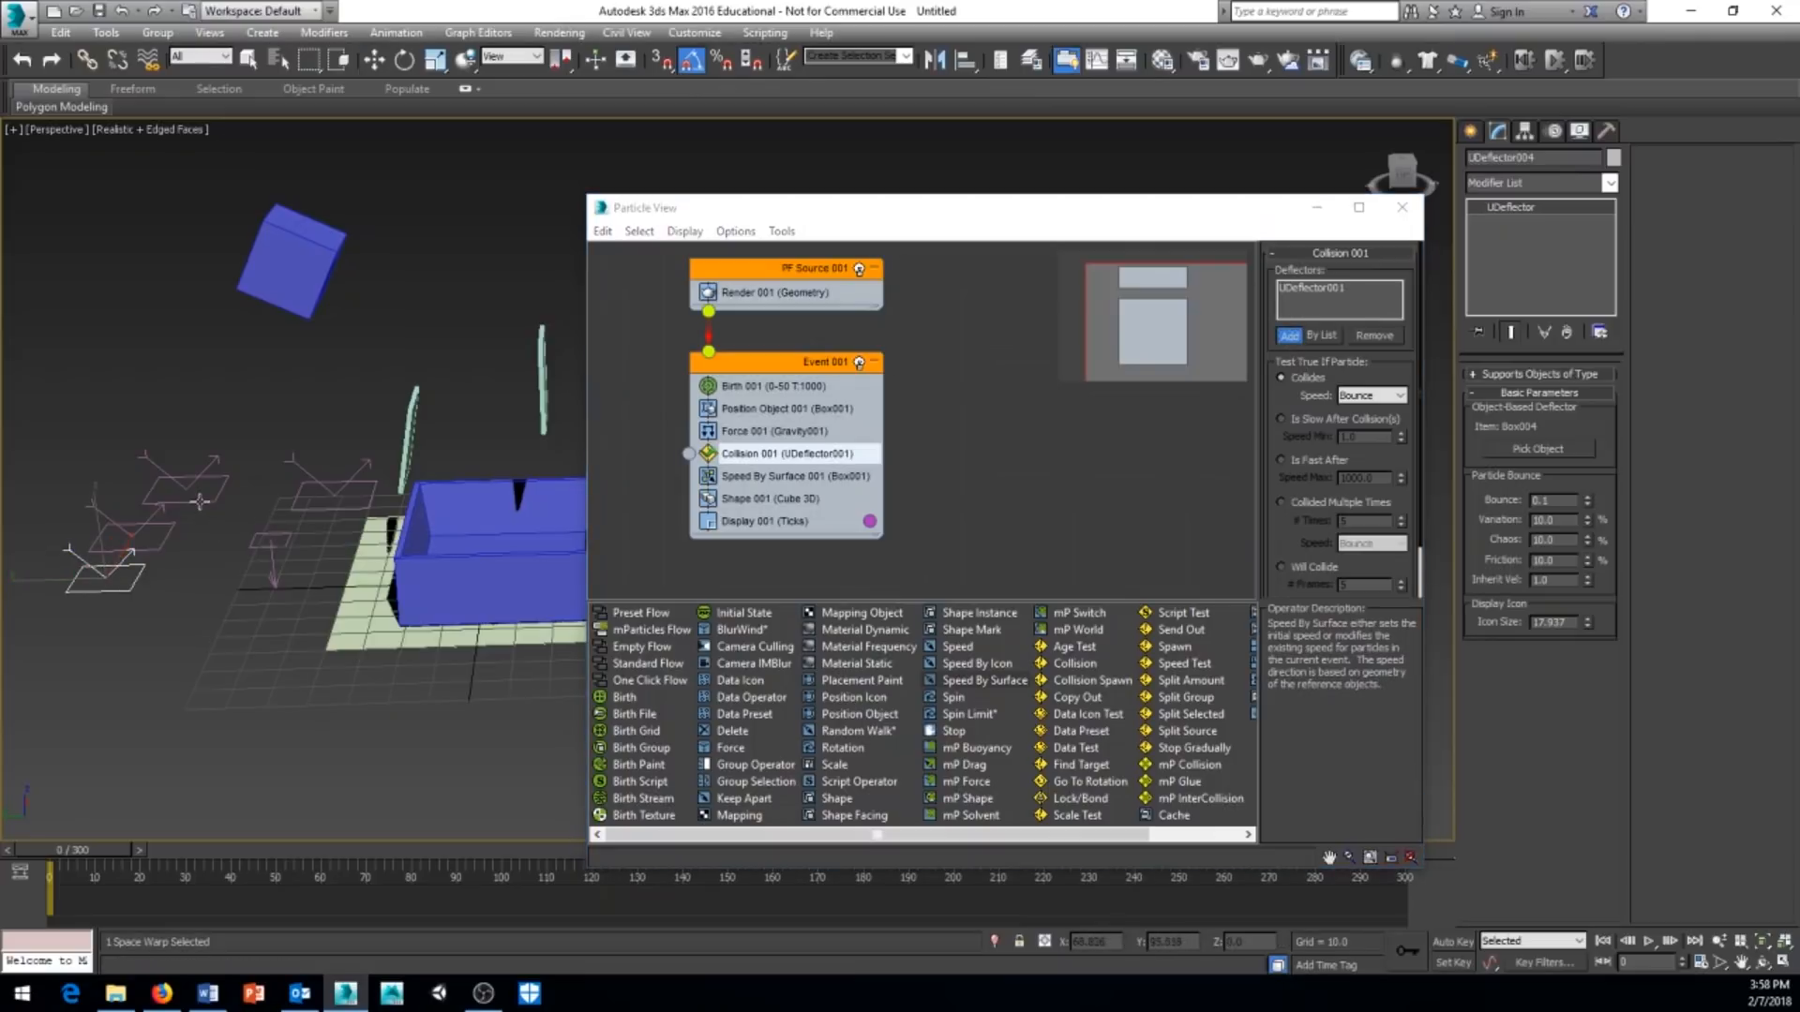
pyautogui.click(1290, 338)
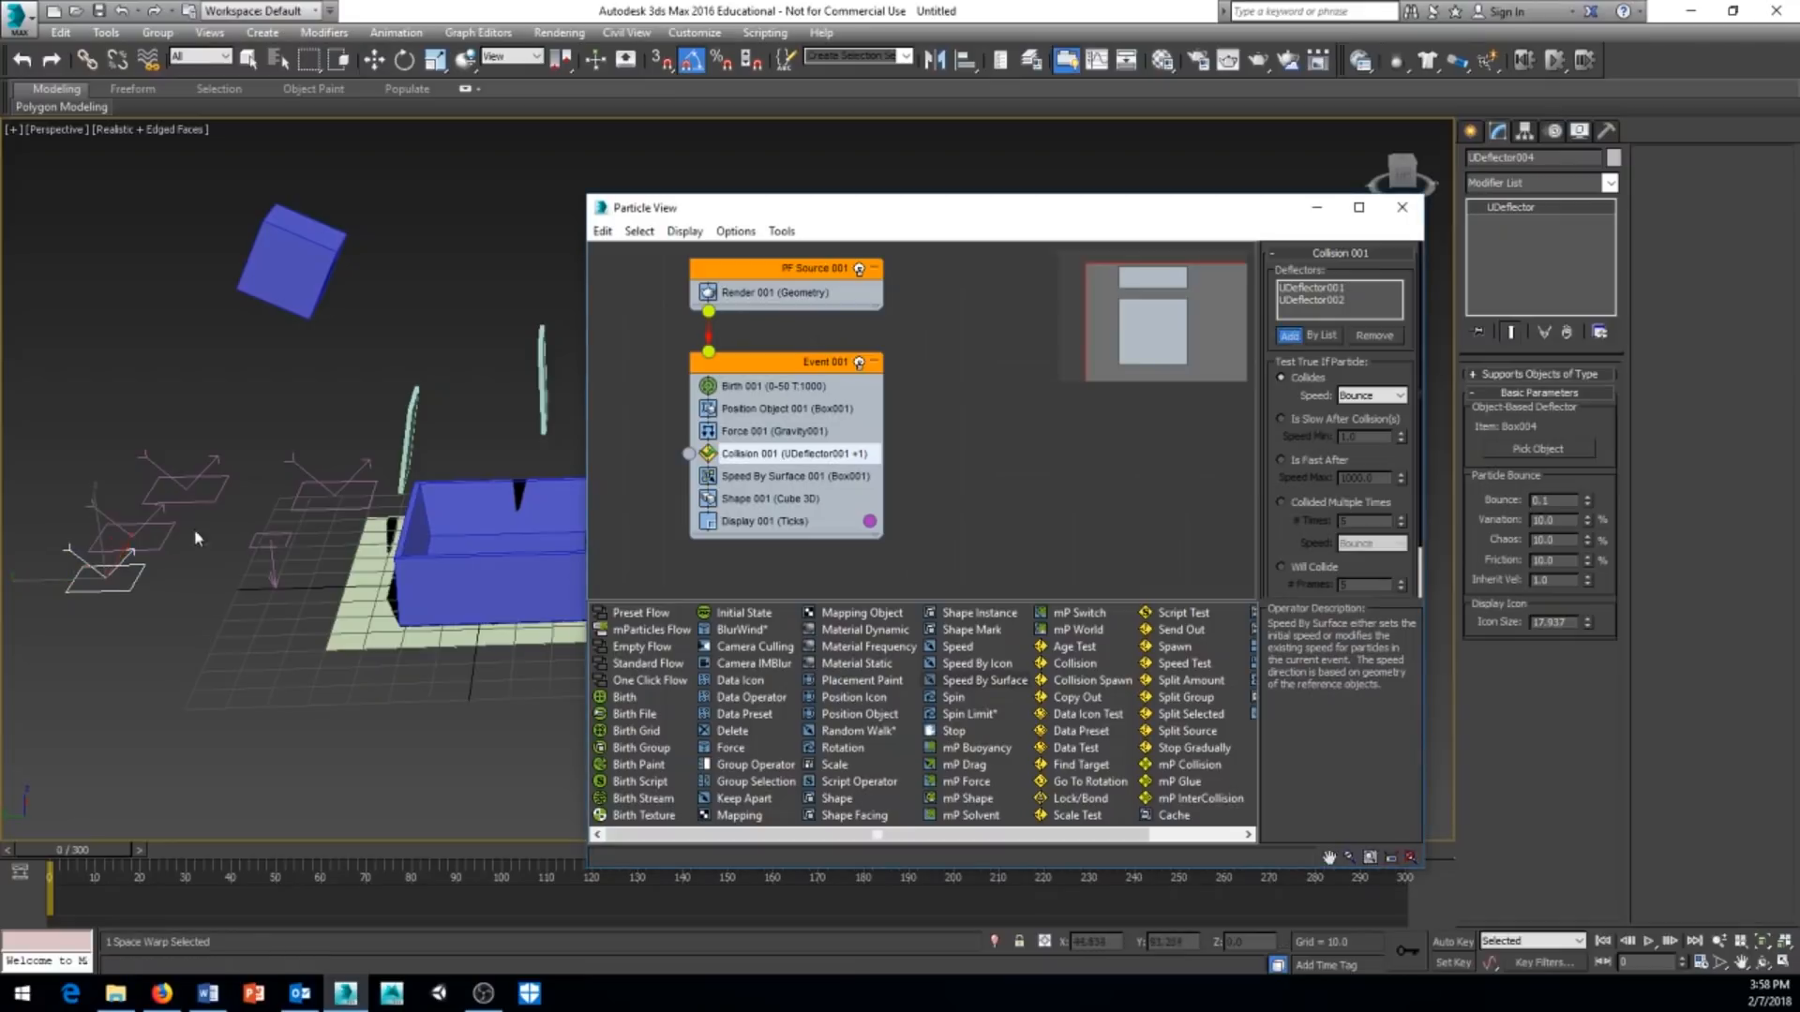
pyautogui.click(168, 543)
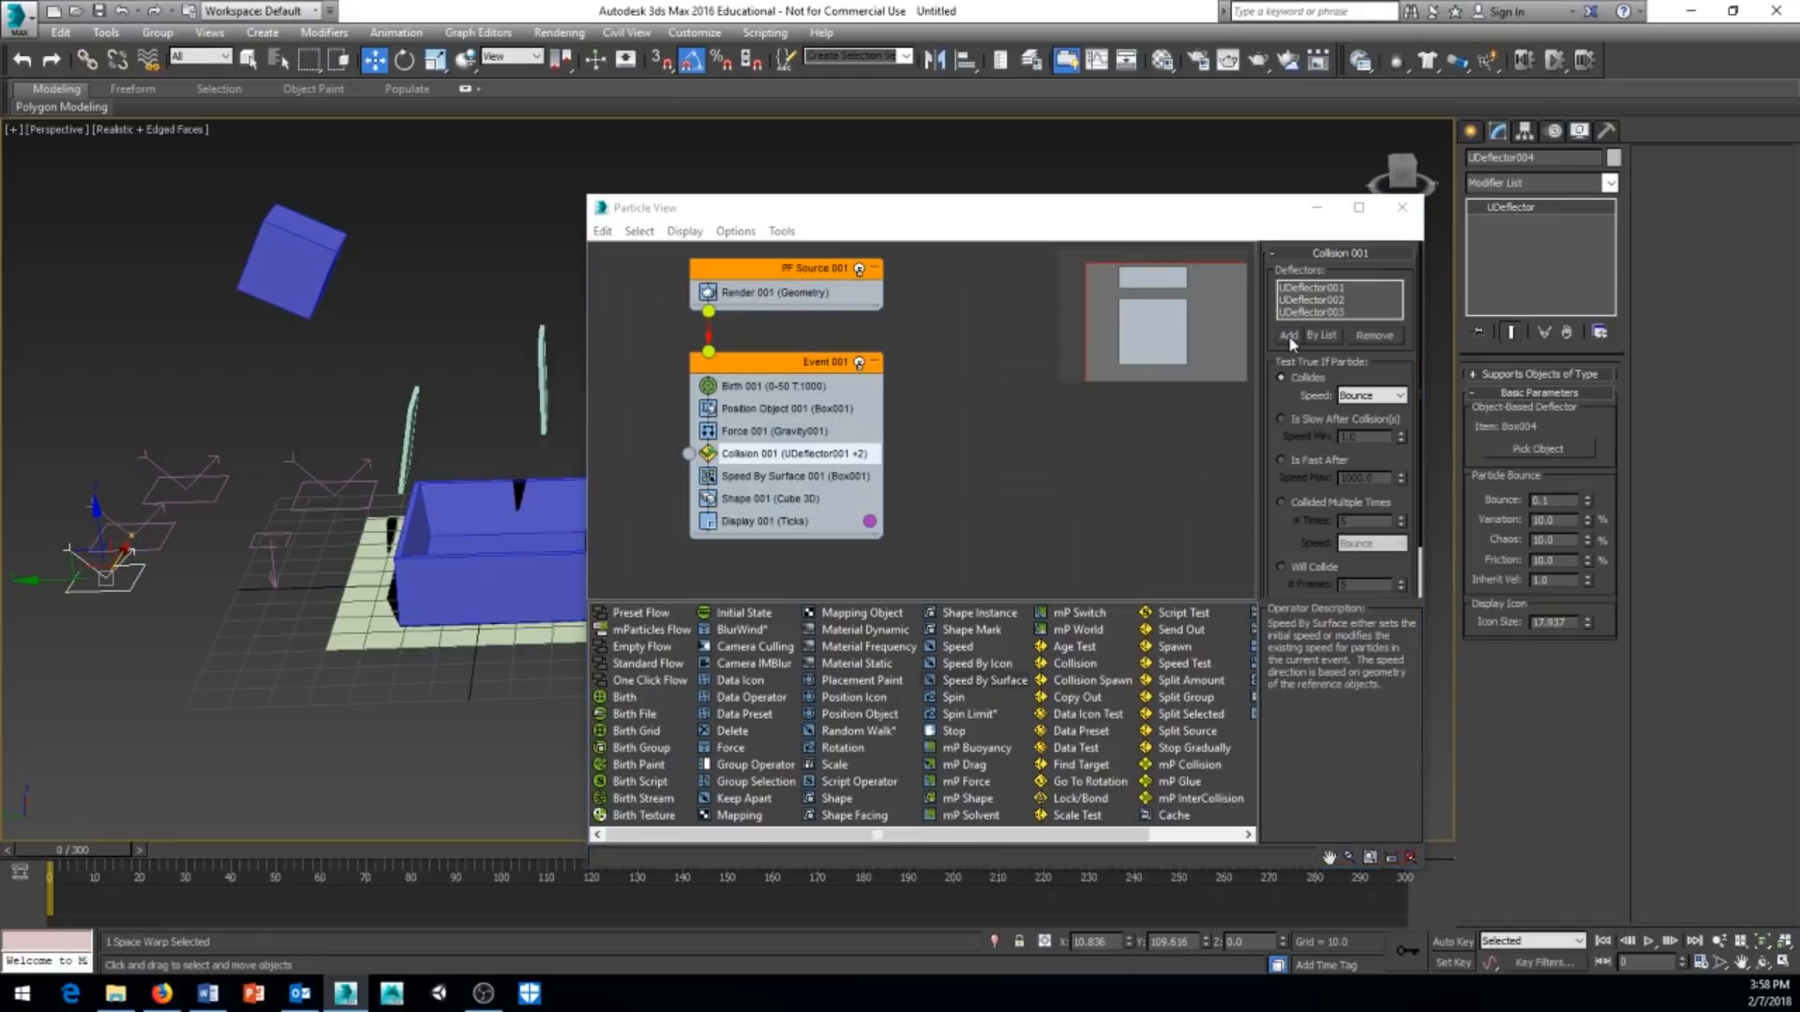
pyautogui.click(121, 582)
pyautogui.moveTo(256, 582); pyautogui.dragTo(228, 543, button='middle')
pyautogui.keyDown('alt'); pyautogui.moveTo(238, 639); pyautogui.dragTo(257, 600, button='middle'); pyautogui.keyUp('alt')
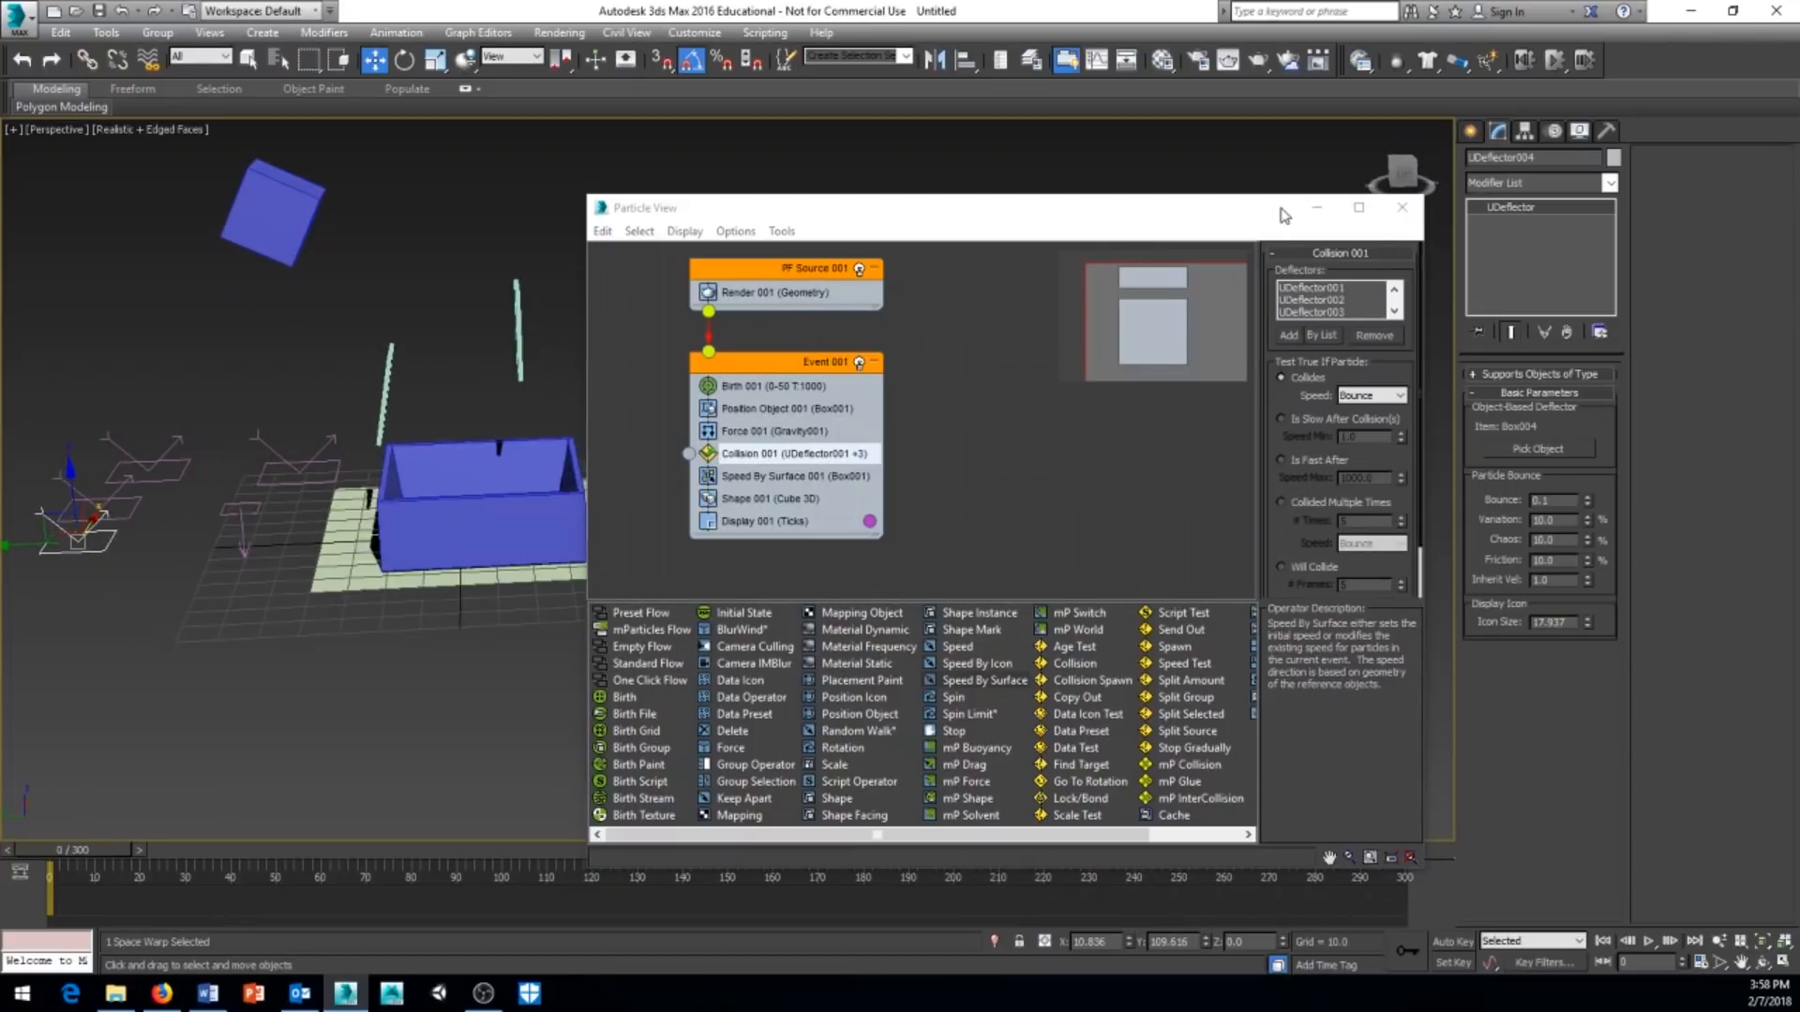
# Minimize Particle View, play the animation to check how the particles bounce off the panels into the container, and return to frame 0.
pyautogui.click(1316, 207)
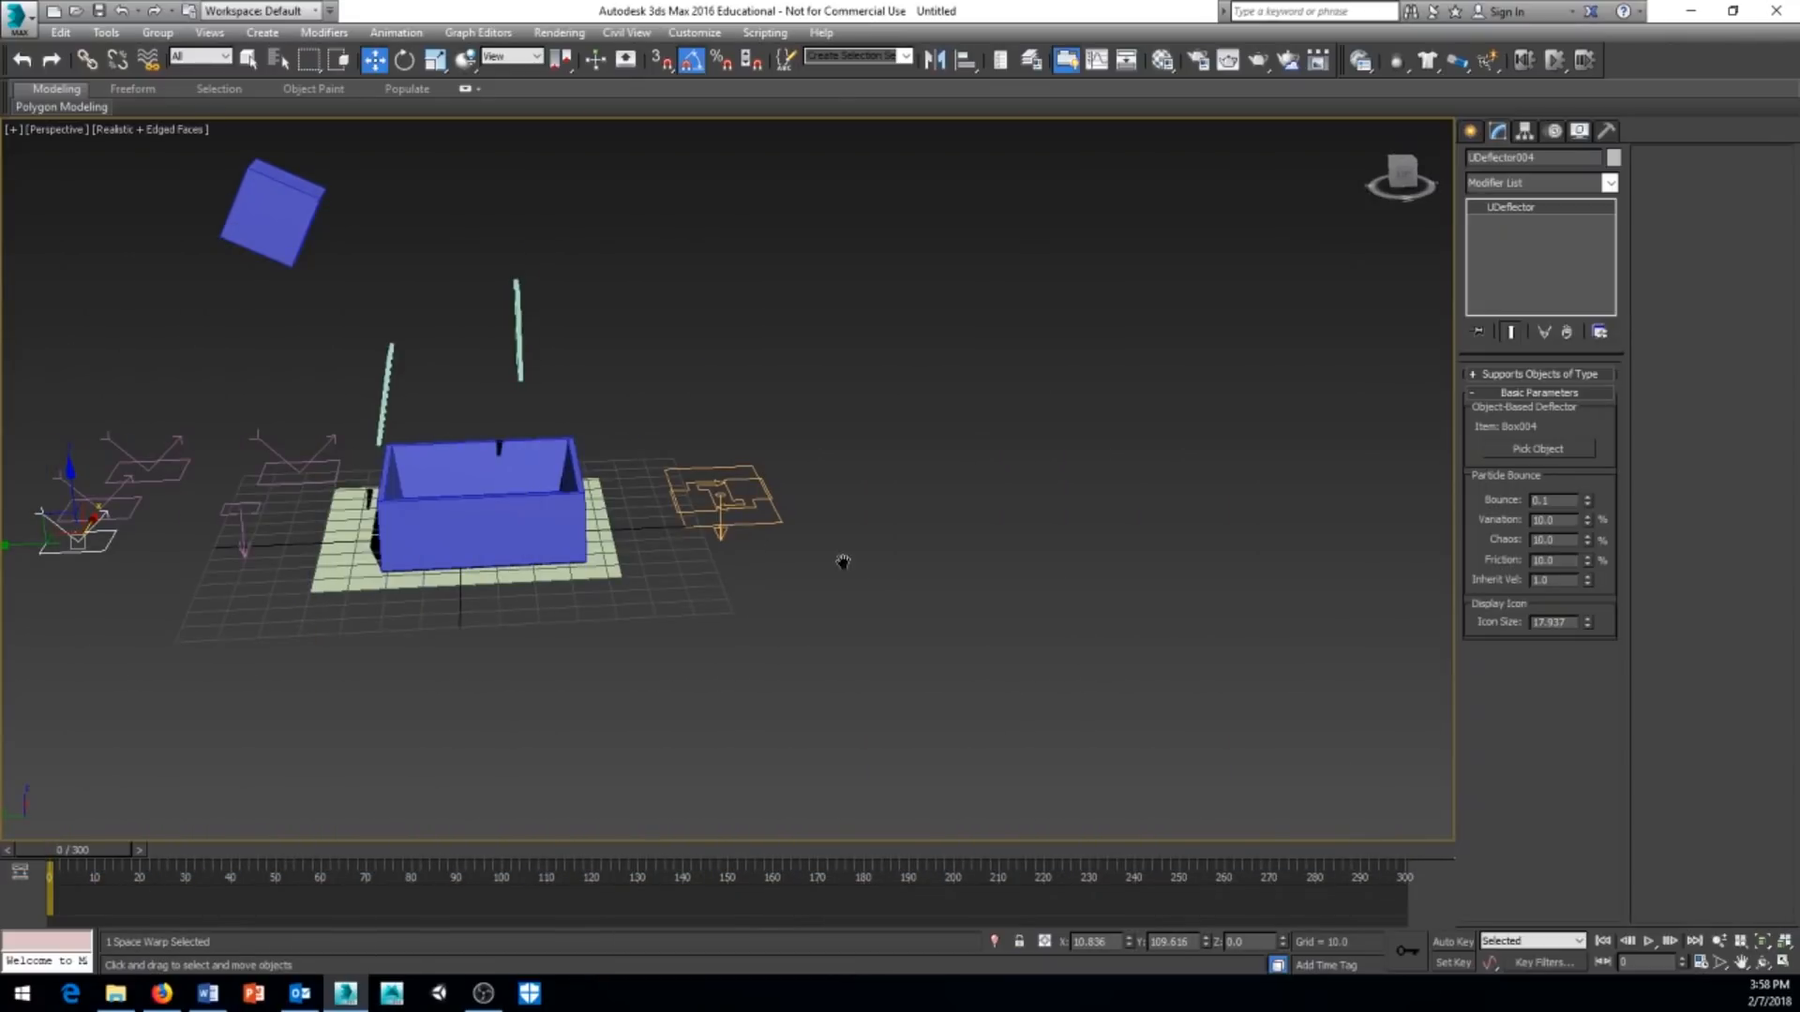
pyautogui.moveTo(844, 561); pyautogui.dragTo(724, 466, button='middle')
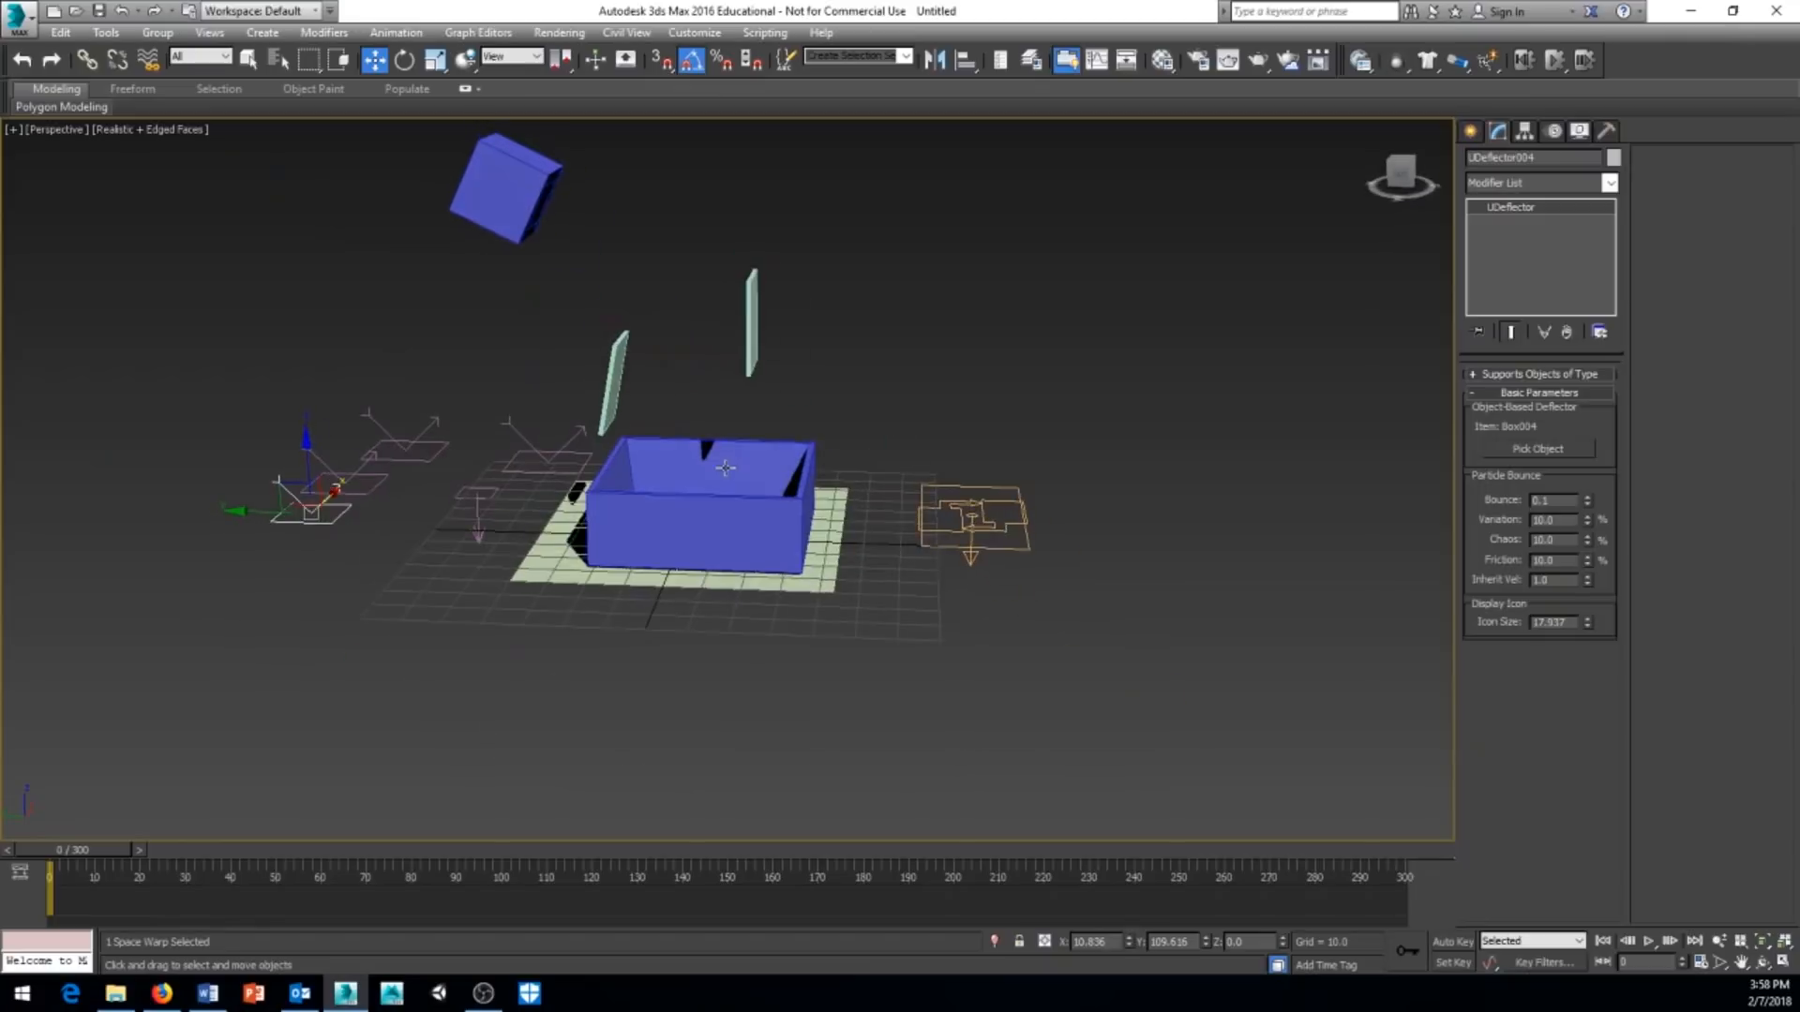
pyautogui.moveTo(105, 859)
pyautogui.mouseDown()
pyautogui.moveTo(450, 868)
pyautogui.moveTo(91, 857)
pyautogui.mouseUp()
pyautogui.press('w')
pyautogui.keyDown('alt'); pyautogui.moveTo(537, 734); pyautogui.dragTo(557, 766, button='middle'); pyautogui.keyUp('alt')
pyautogui.moveTo(815, 666); pyautogui.dragTo(815, 751, button='middle')
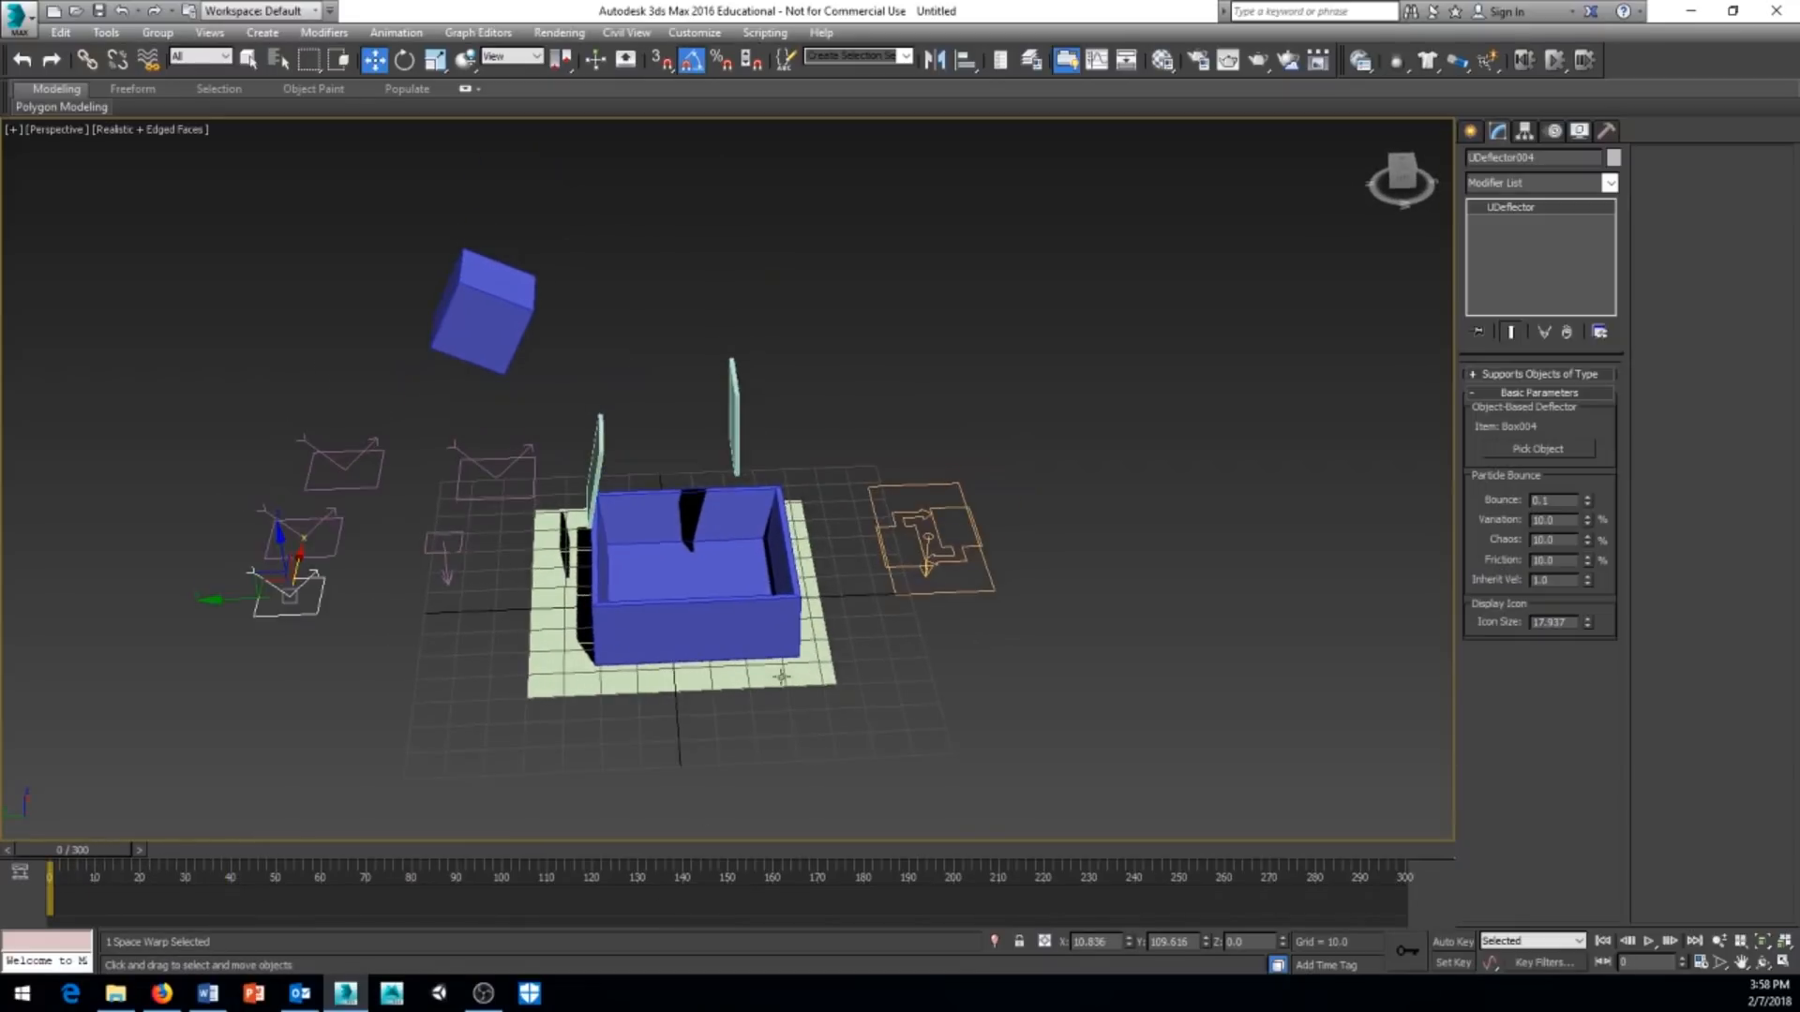
pyautogui.click(1654, 949)
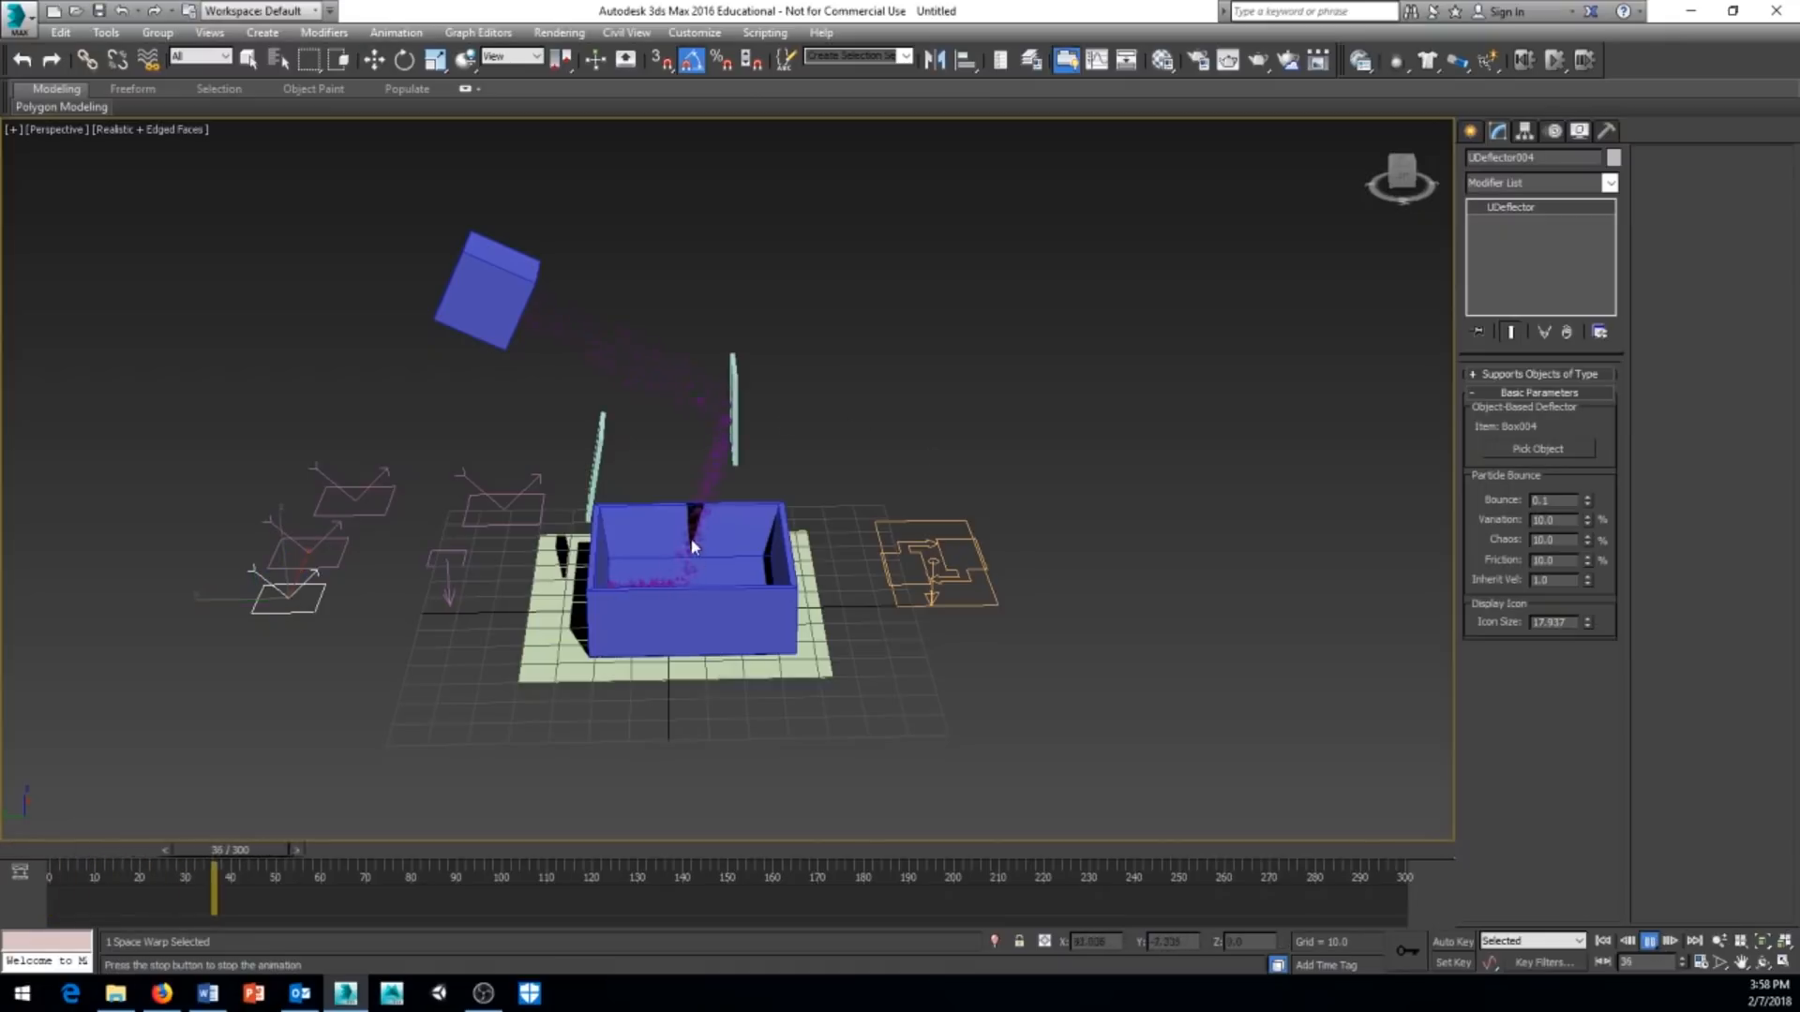
pyautogui.keyDown('alt'); pyautogui.moveTo(813, 665); pyautogui.dragTo(827, 587, button='middle'); pyautogui.keyUp('alt')
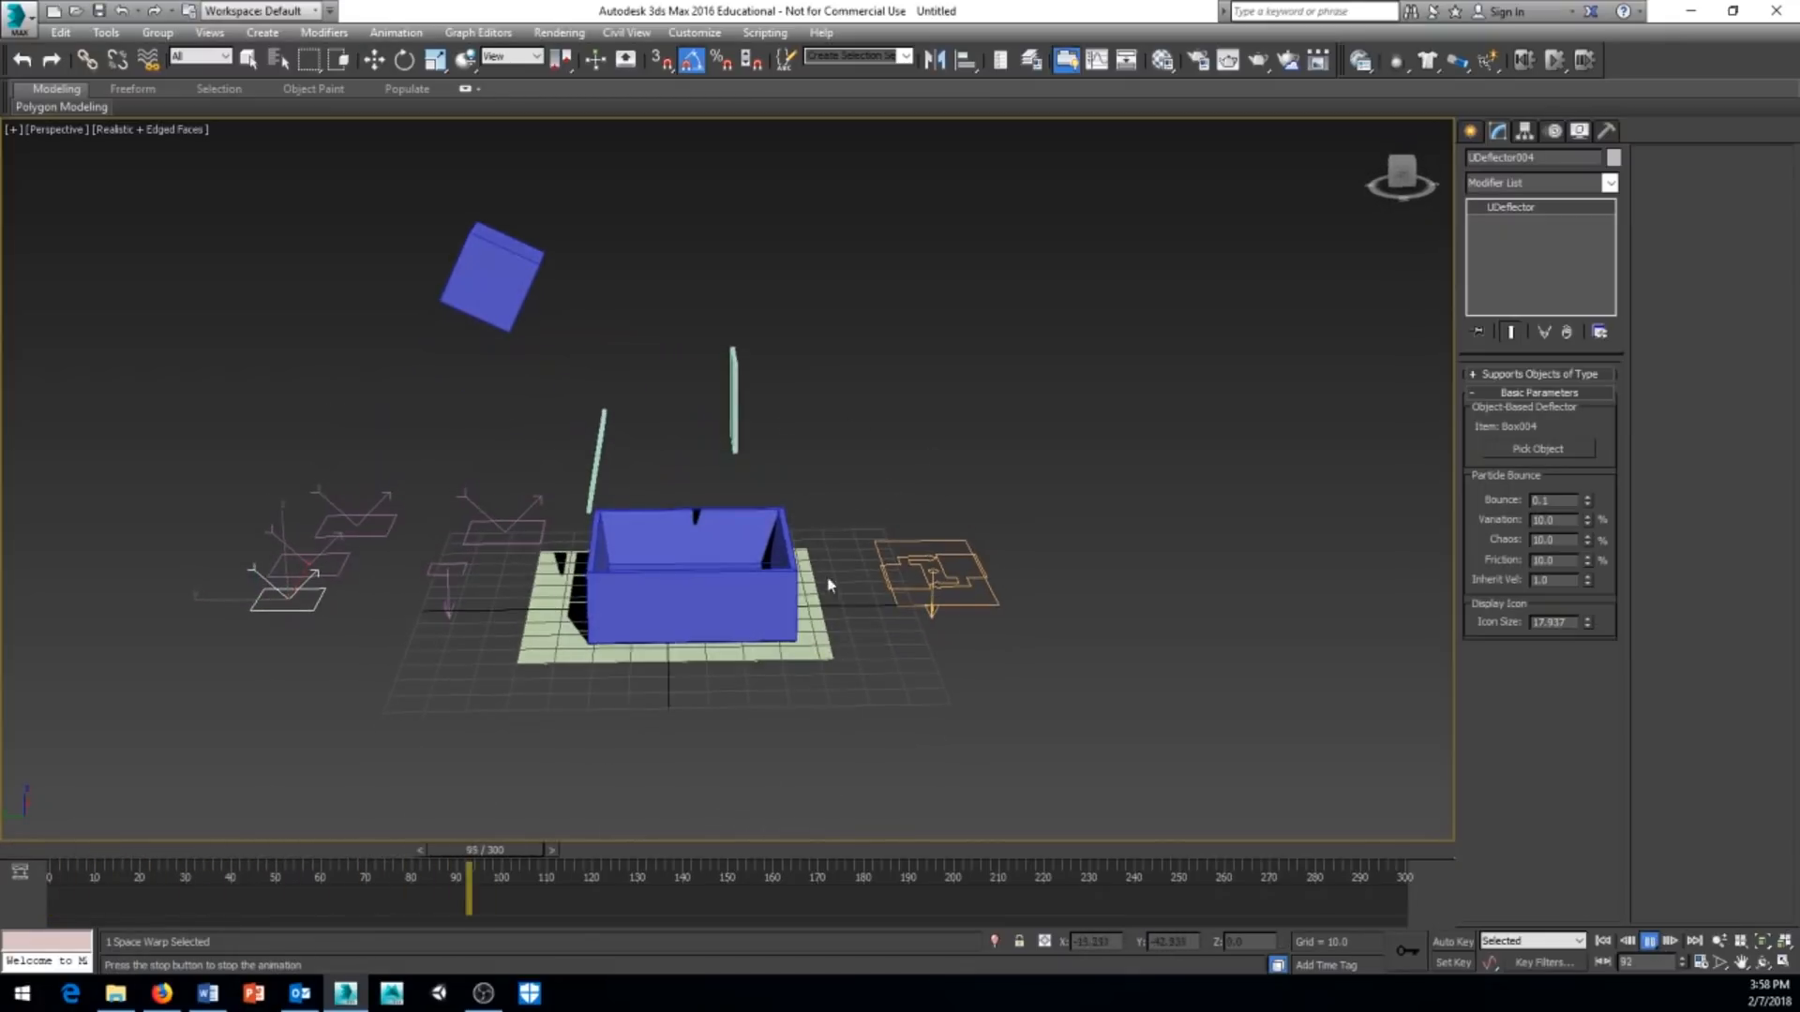
pyautogui.click(1602, 942)
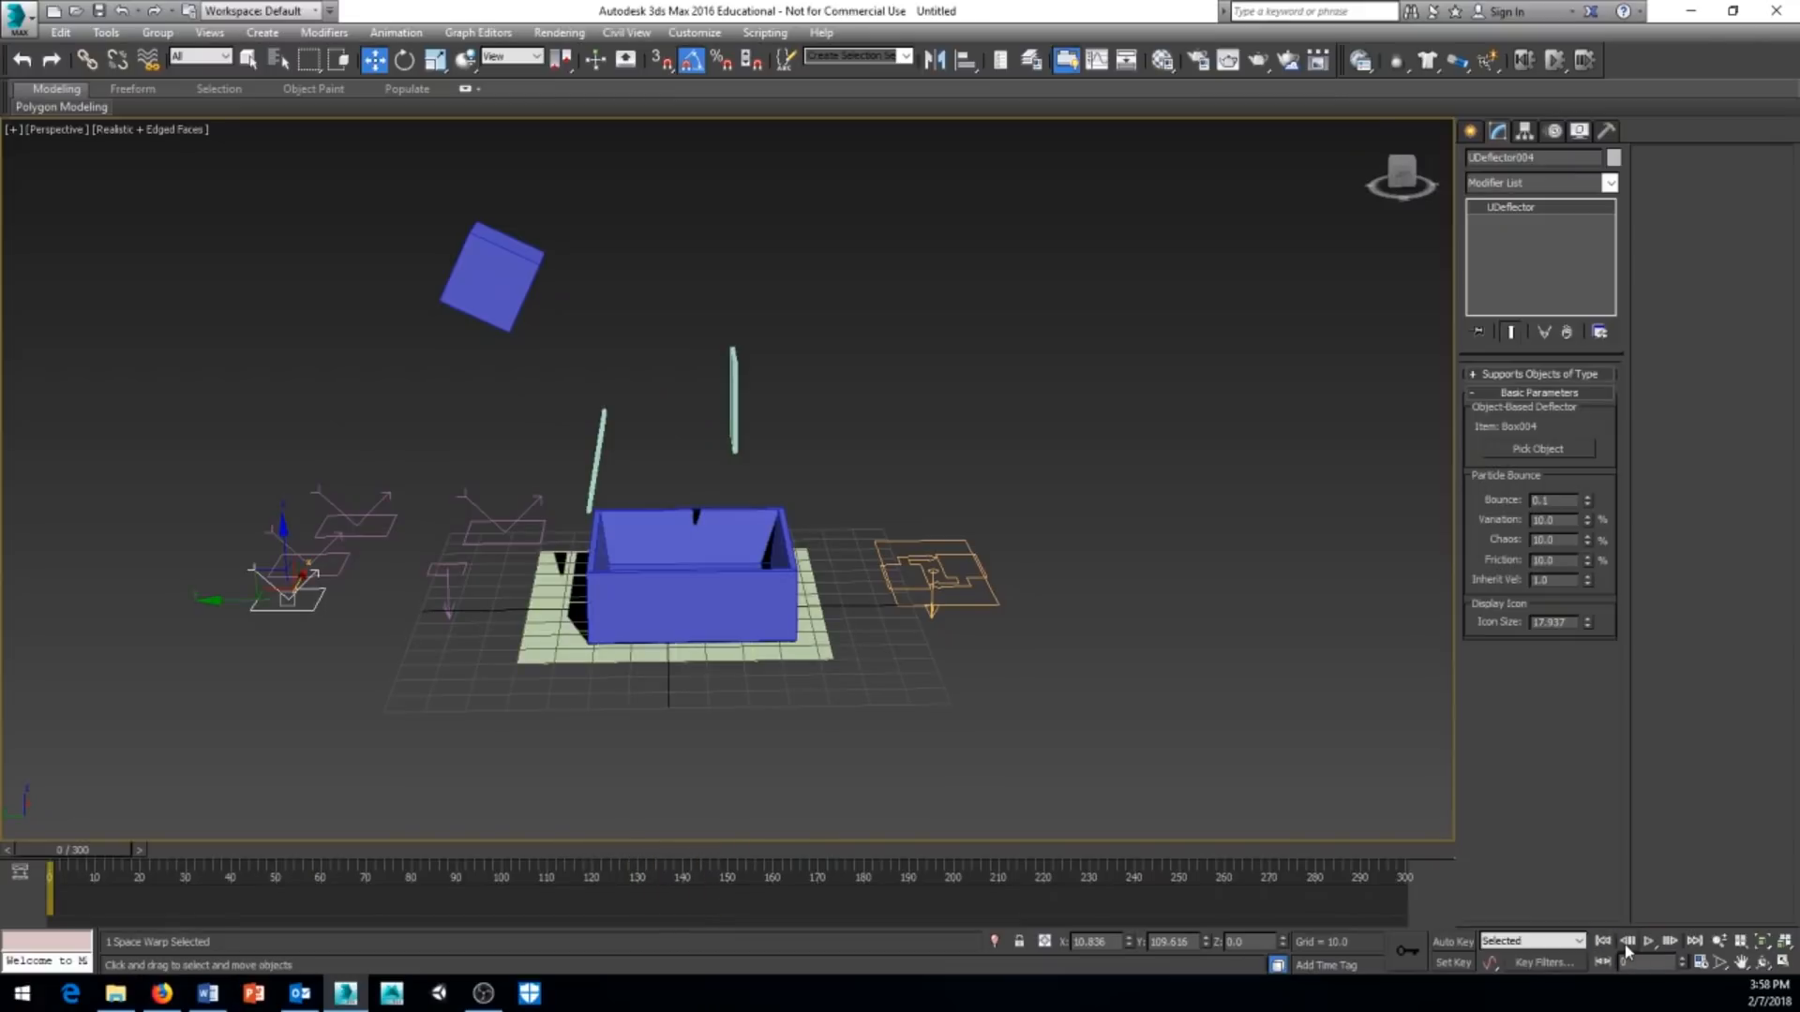
# Set UDeflector002's Bounce to 0.5 and scrub to about frame 20 to check the particles' path.
pyautogui.press('6')
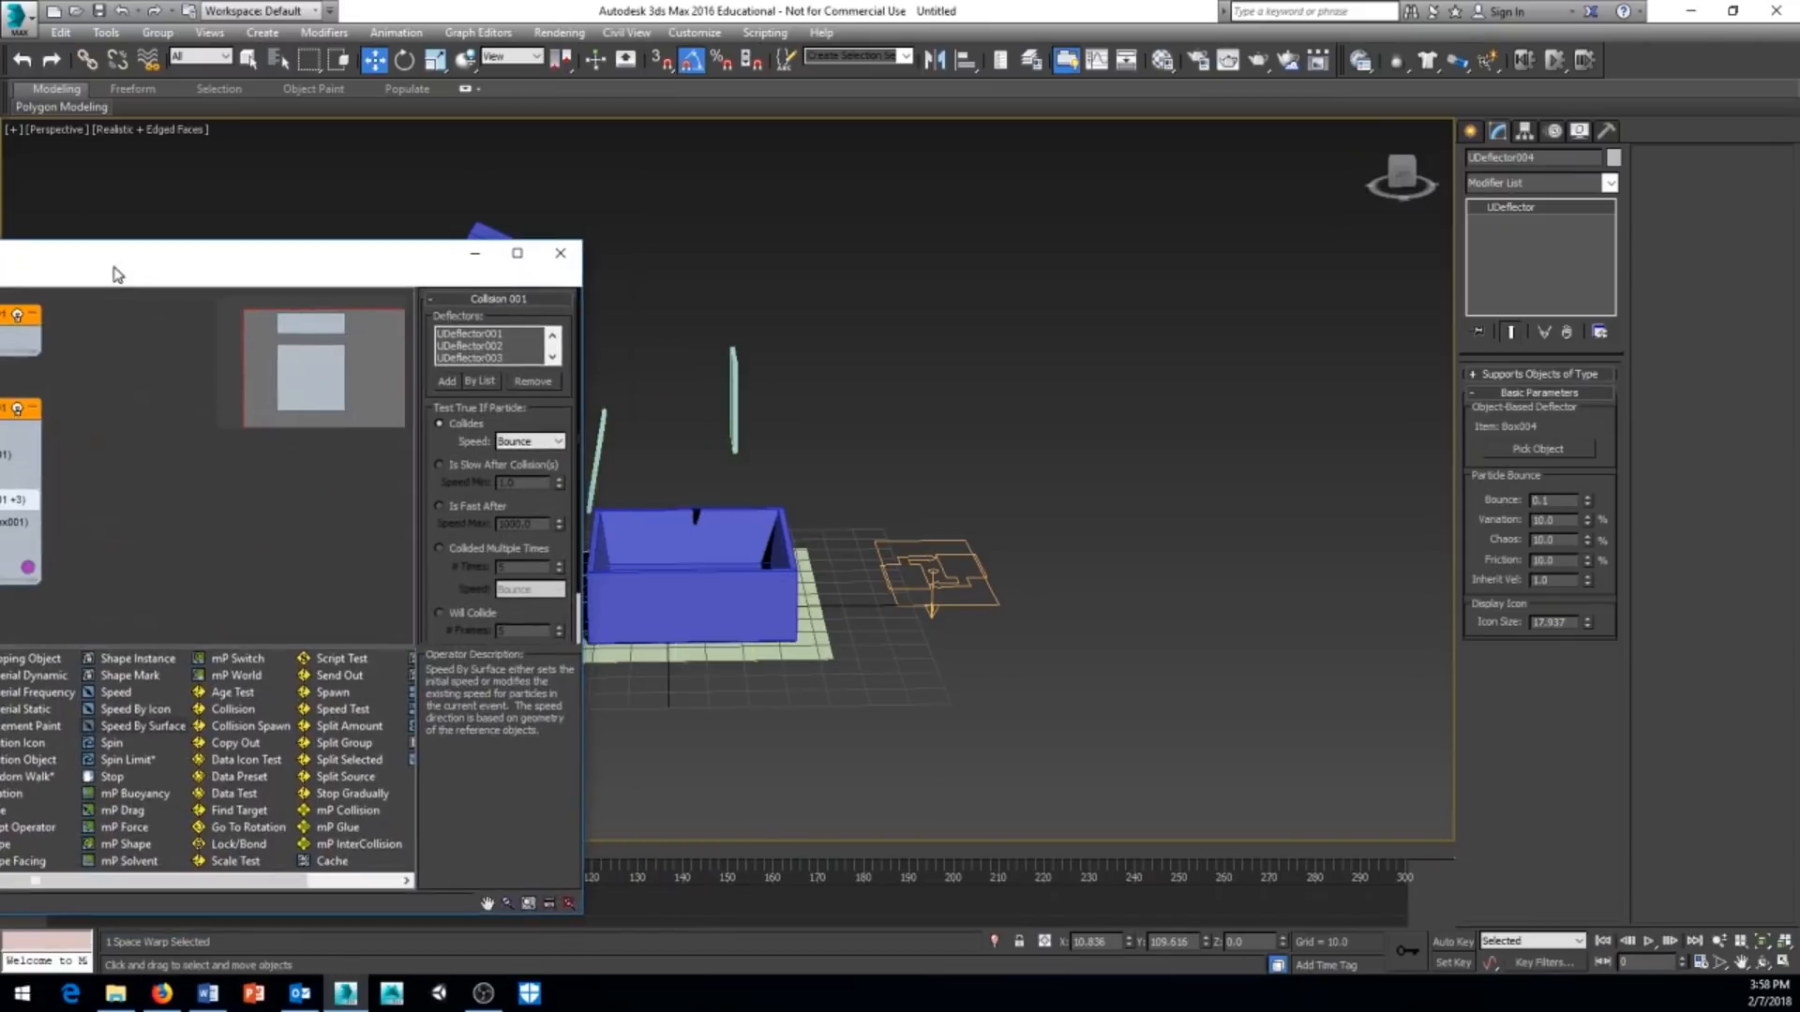
pyautogui.moveTo(112, 273); pyautogui.dragTo(0, 220)
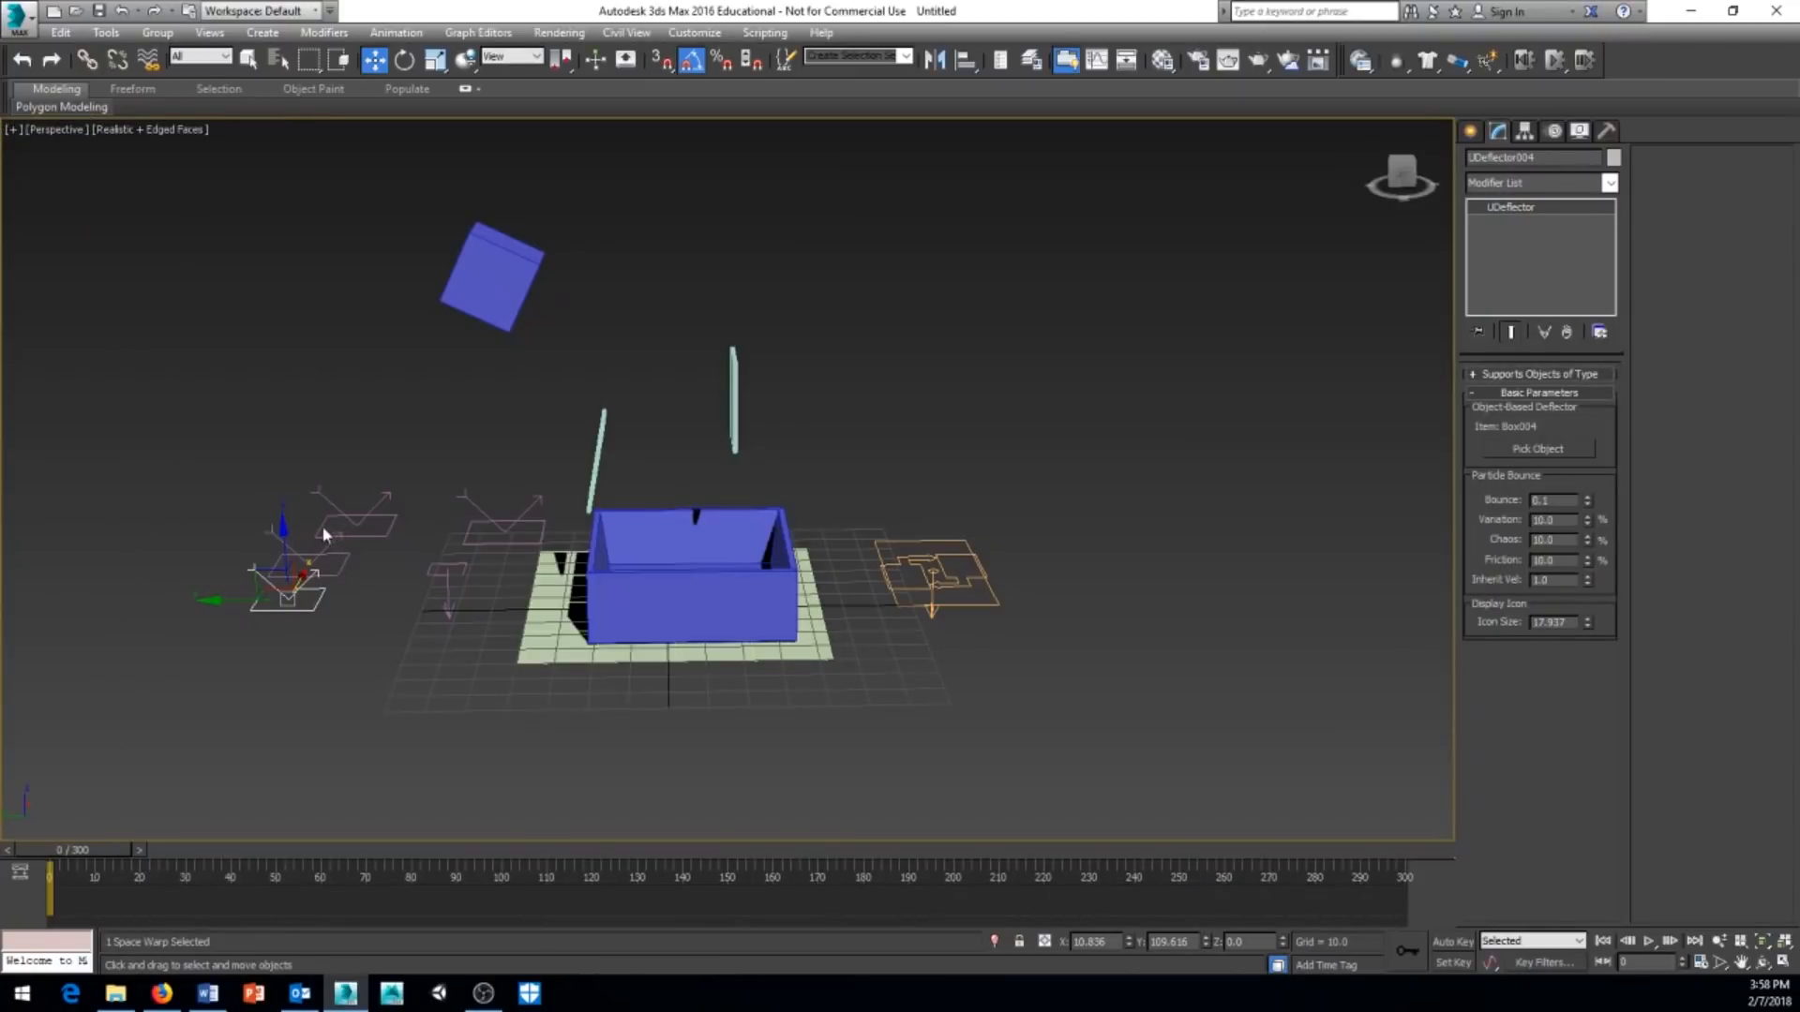
pyautogui.click(355, 568)
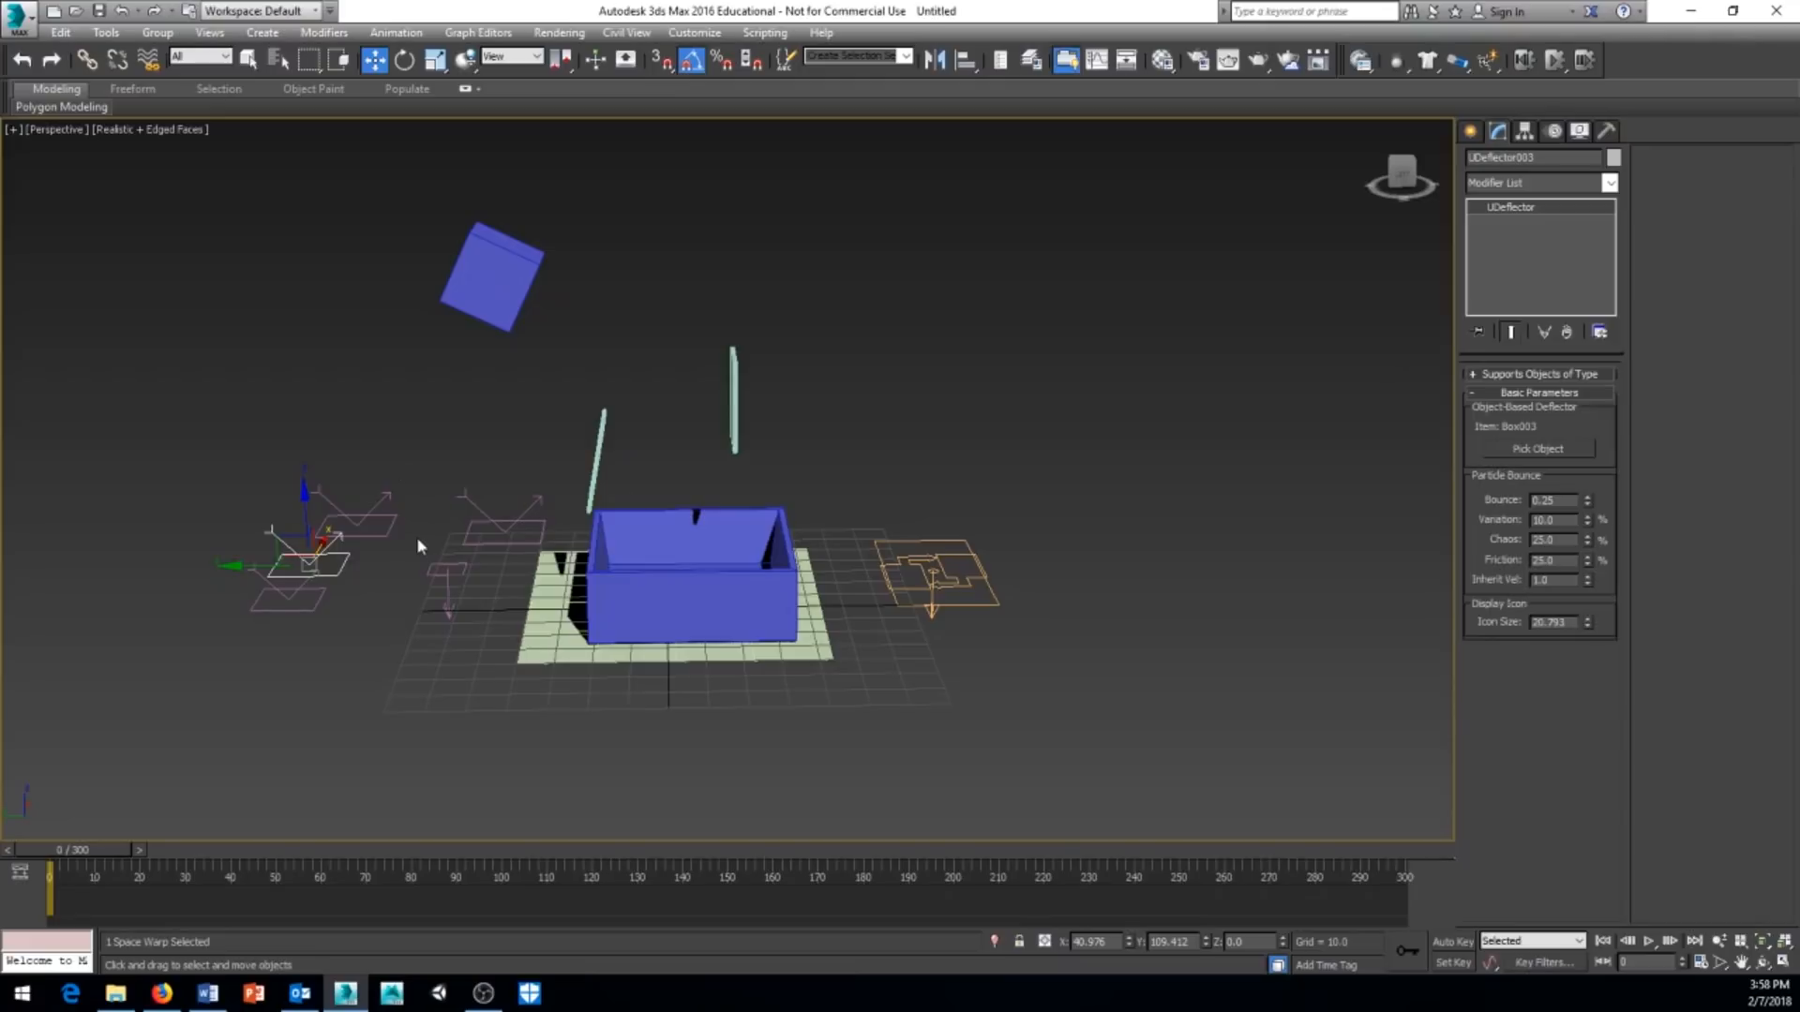
pyautogui.click(389, 535)
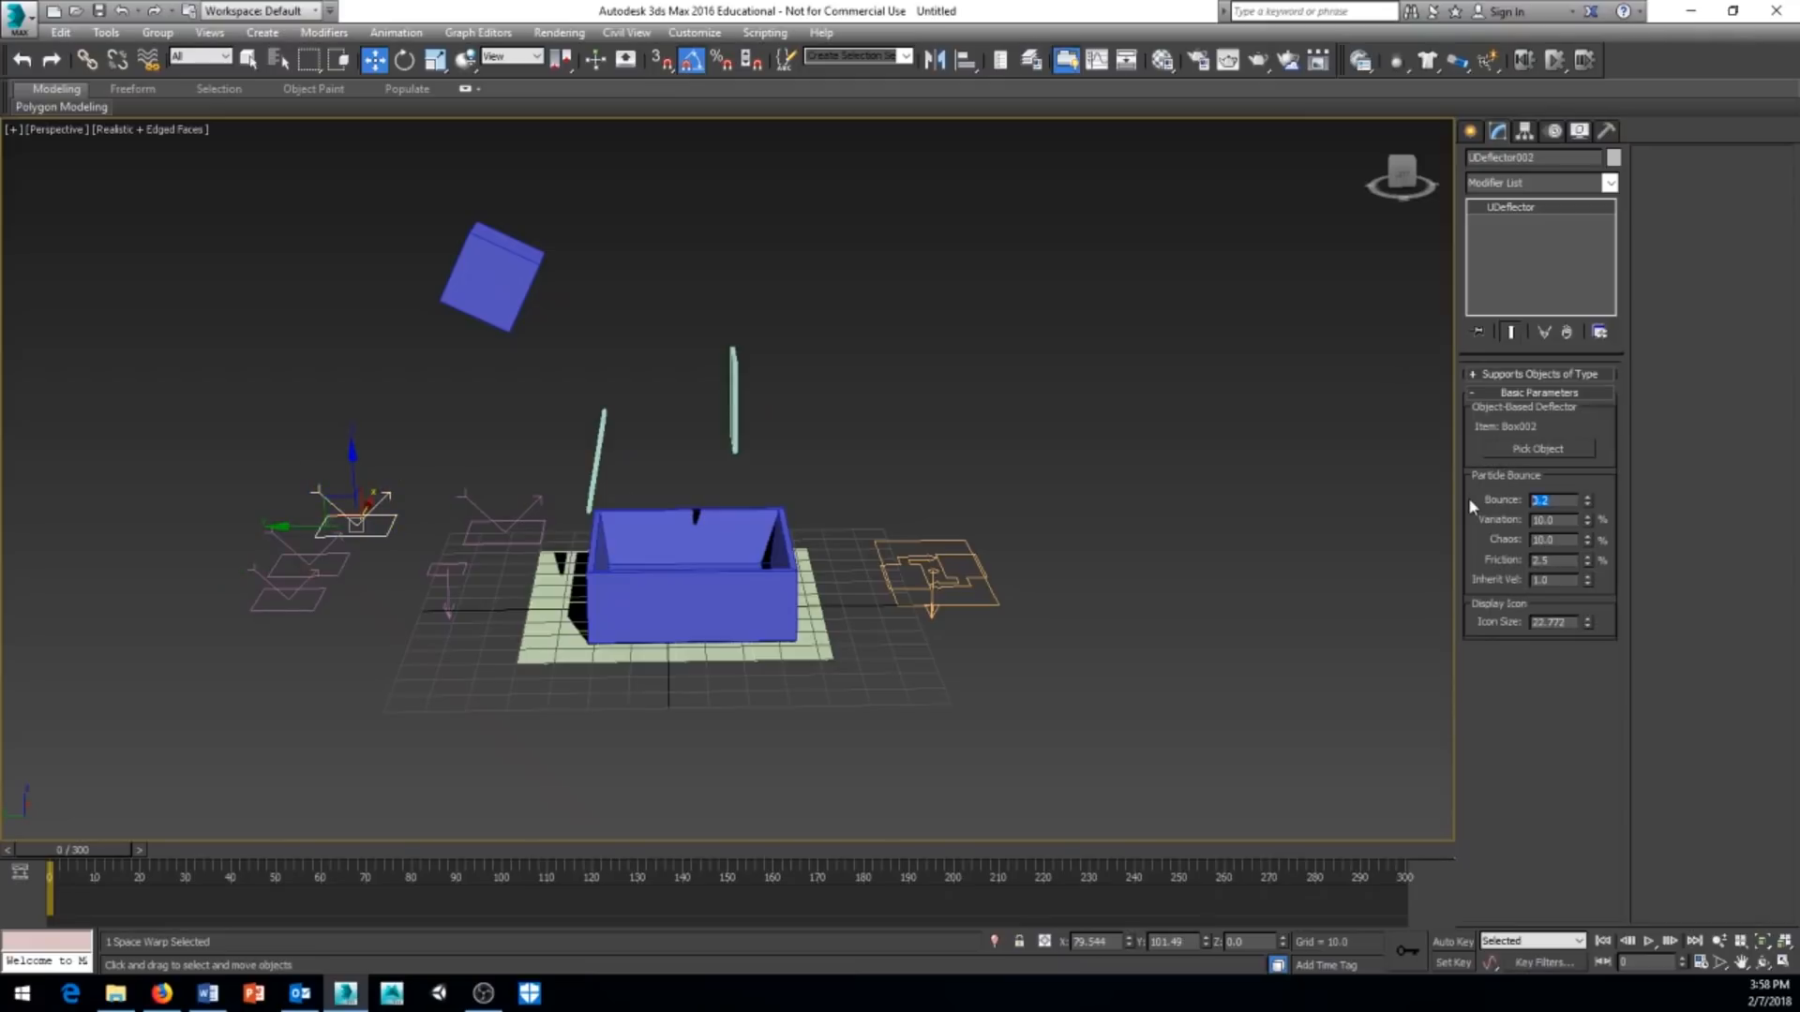
pyautogui.write('0.5')
pyautogui.press('Return')
pyautogui.moveTo(116, 850); pyautogui.dragTo(192, 869)
pyautogui.press('w')
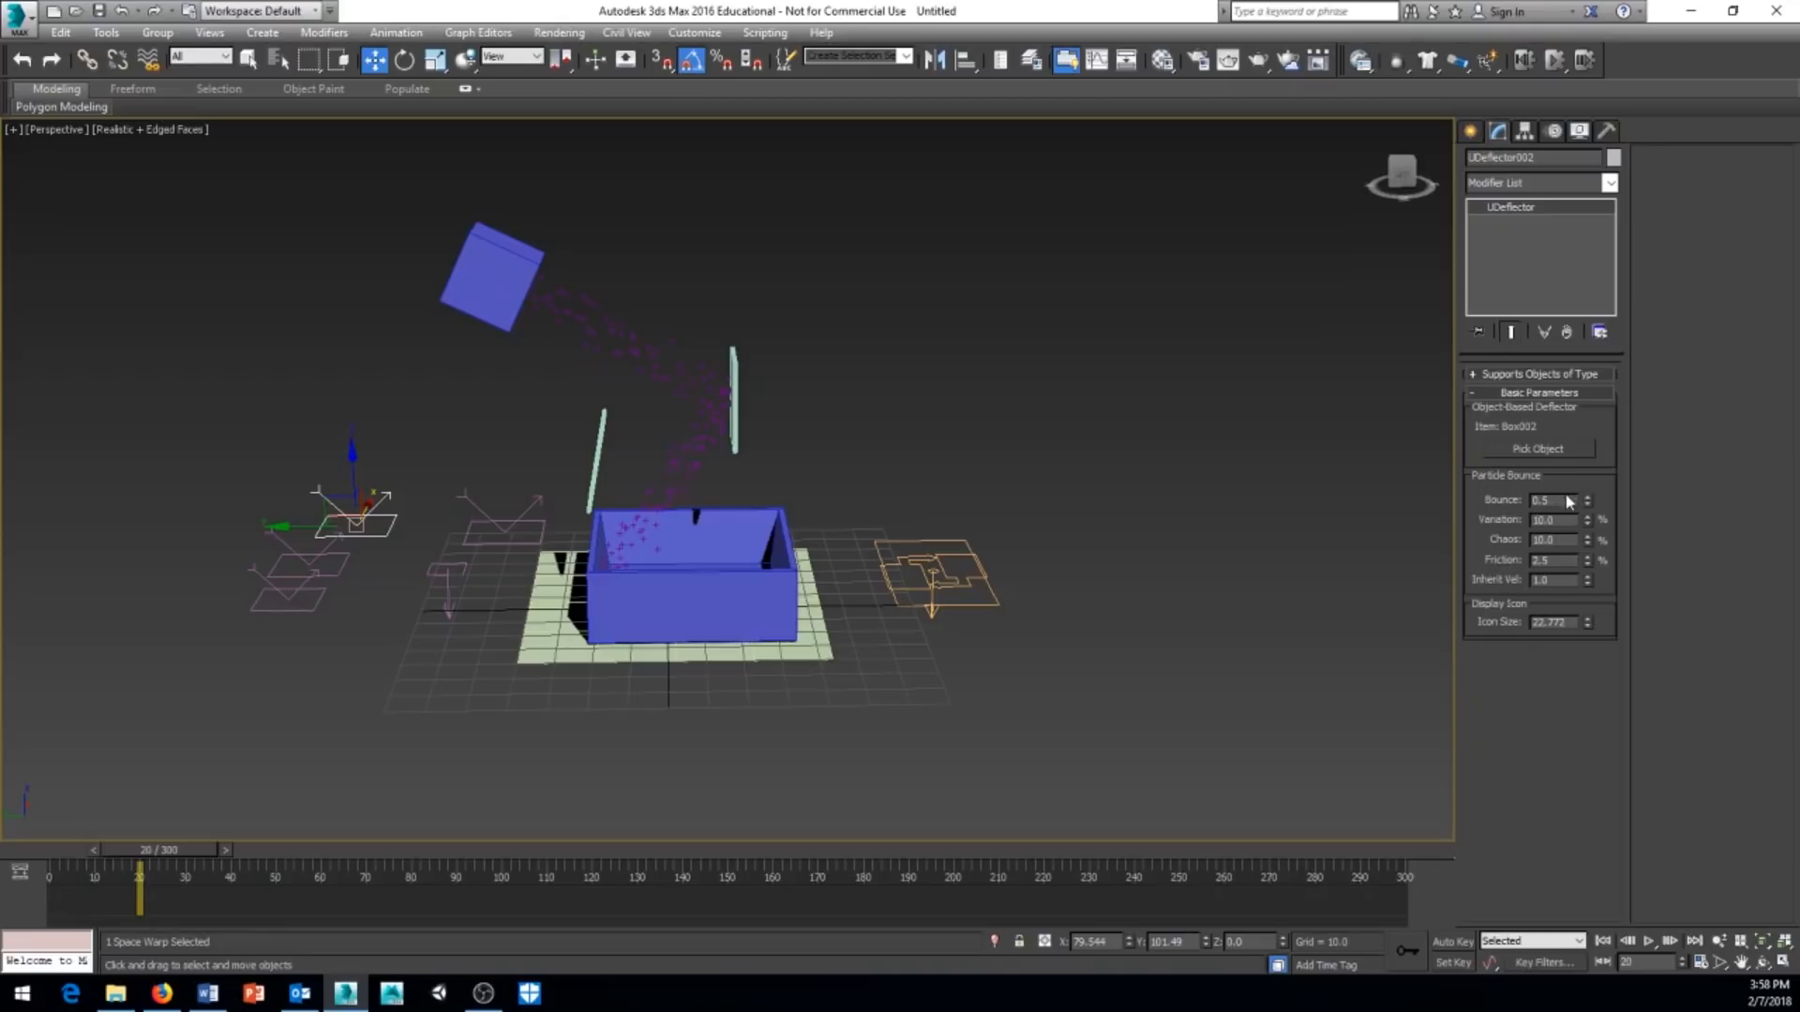
# Set UDeflector002's Bounce to 1.0 and check the particles' path around frame 18.
pyautogui.moveTo(1568, 501); pyautogui.dragTo(1453, 502)
pyautogui.write('1')
pyautogui.press('Return')
pyautogui.press('q')
pyautogui.moveTo(135, 845)
pyautogui.mouseDown()
pyautogui.moveTo(71, 853)
pyautogui.moveTo(130, 867)
pyautogui.mouseUp()
pyautogui.moveTo(619, 586); pyautogui.dragTo(570, 695, button='middle')
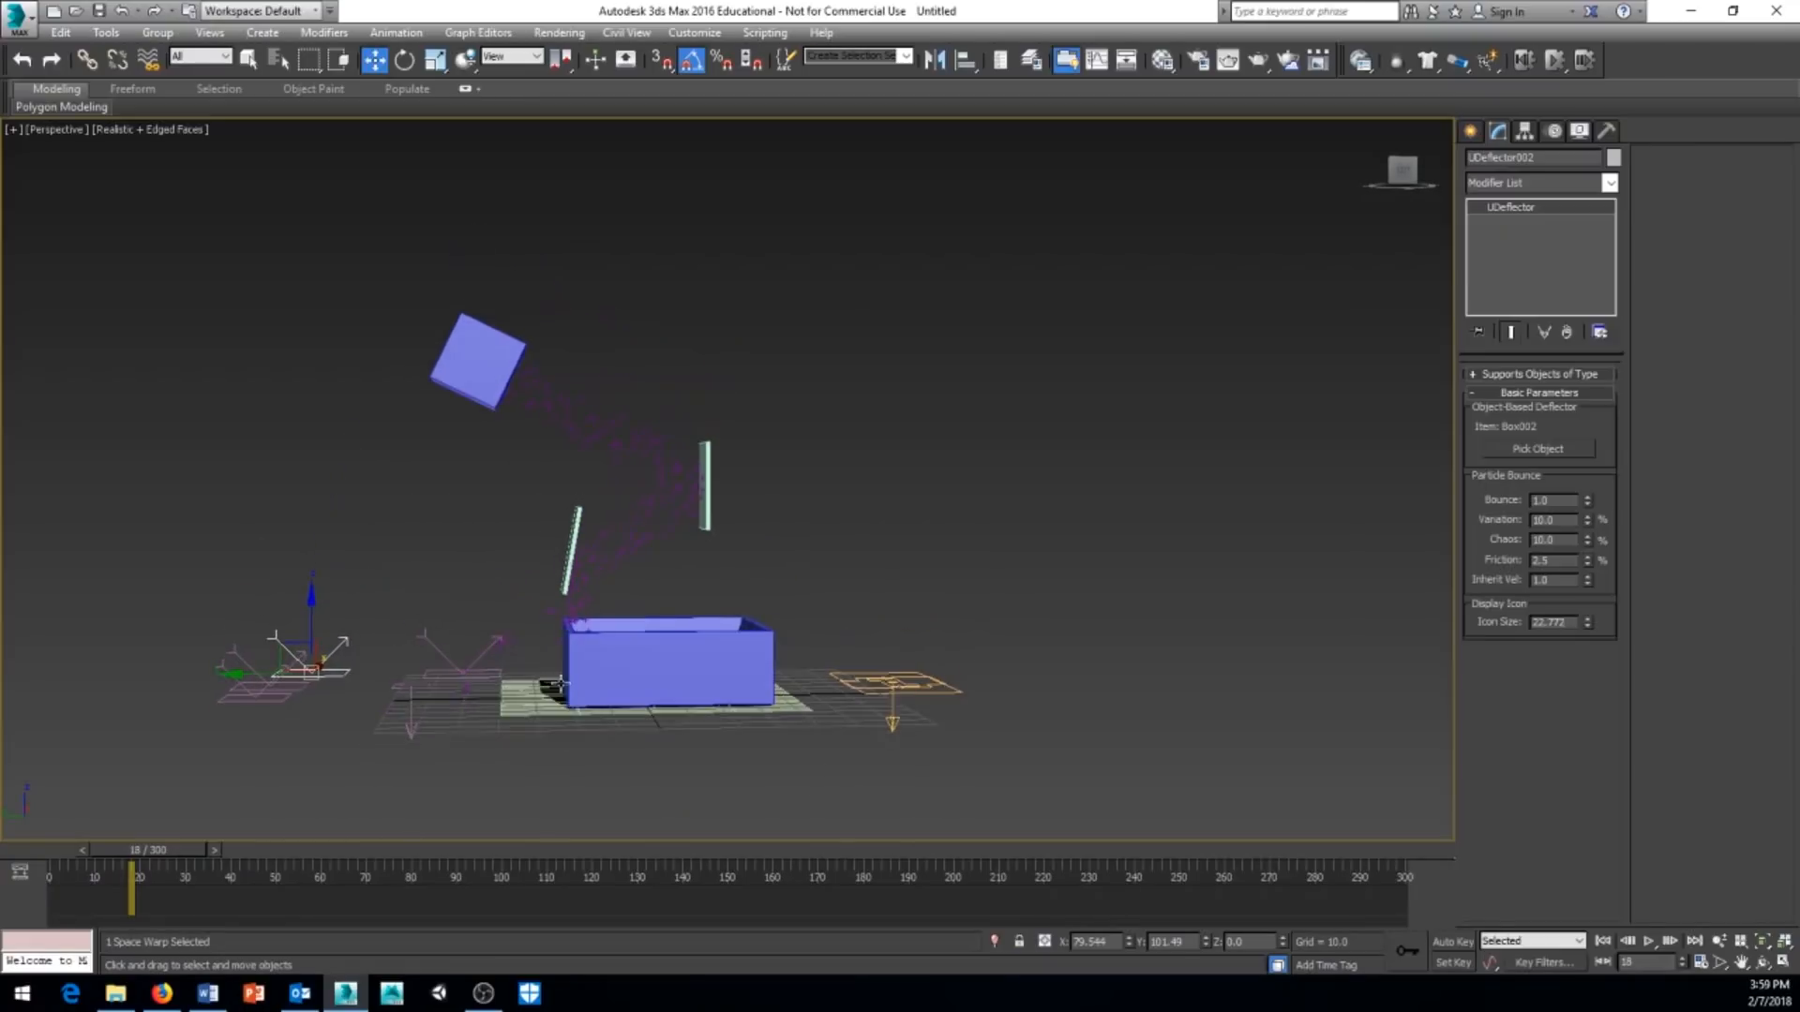
# Lower the panel Box003 toward the container's rim, to a Z position of about 33.7.
pyautogui.click(576, 528)
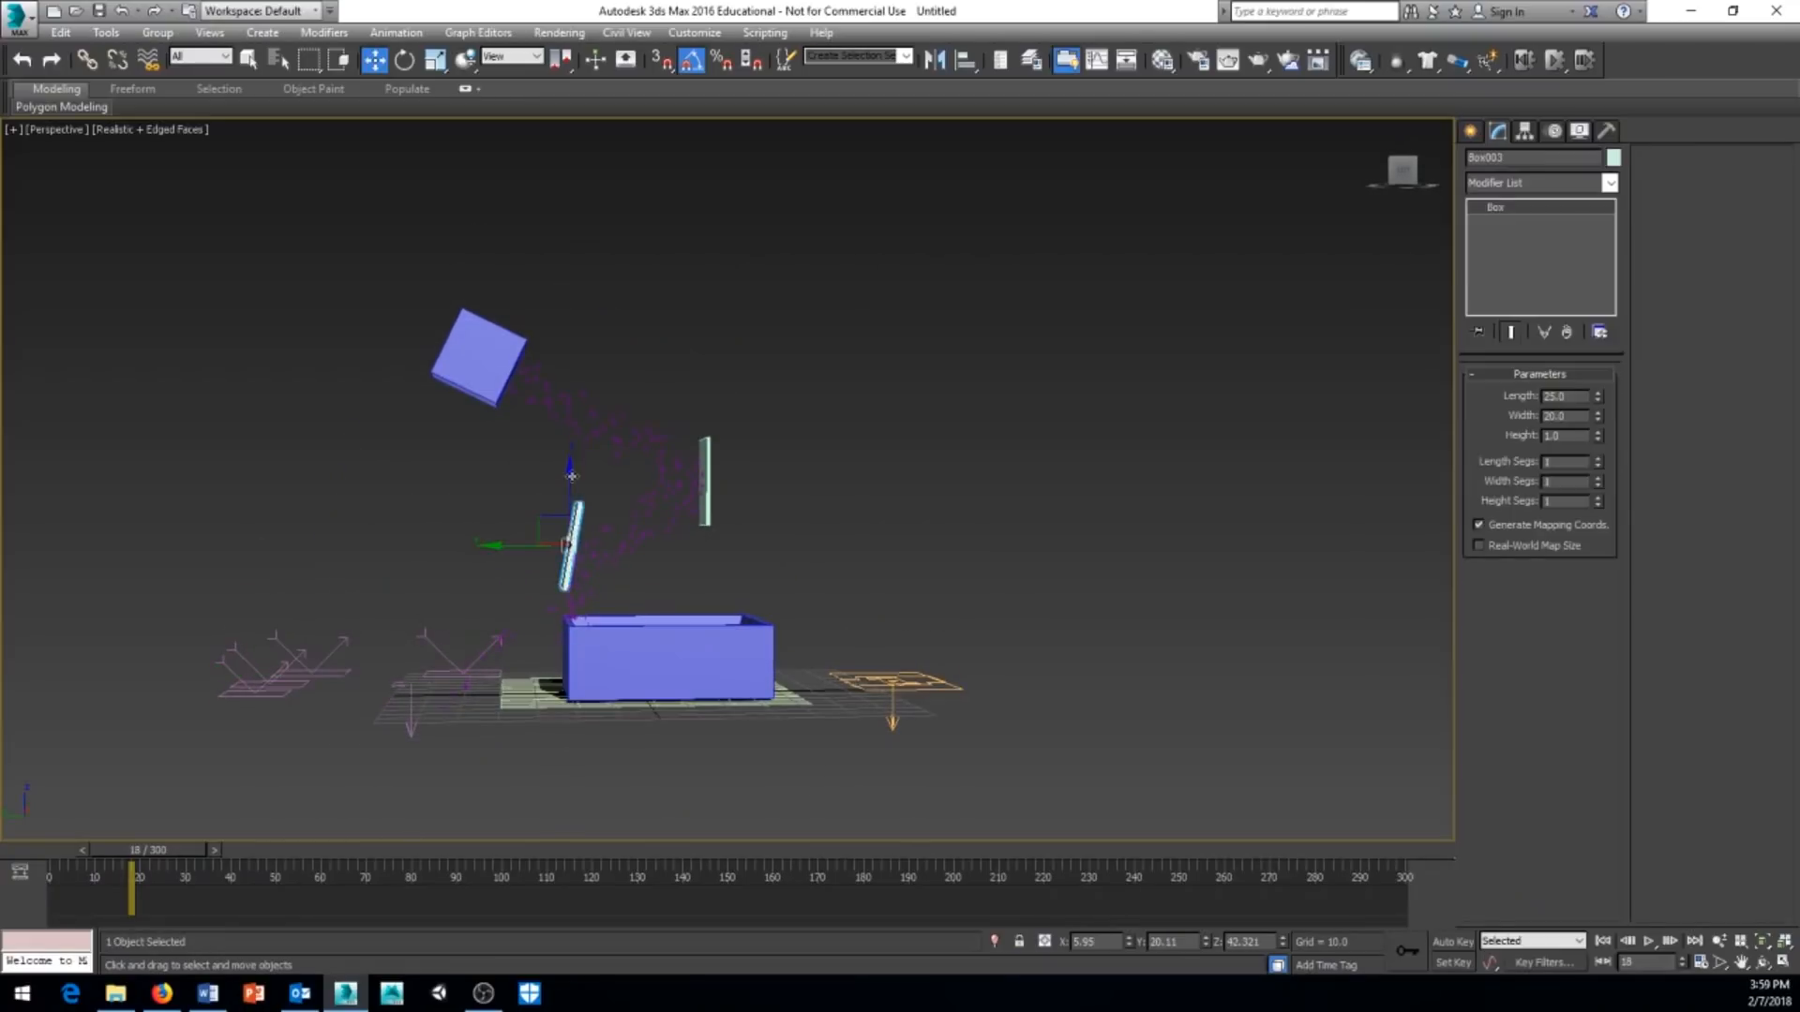
pyautogui.moveTo(570, 476); pyautogui.dragTo(553, 549)
pyautogui.moveTo(324, 703)
pyautogui.keyDown('alt'); pyautogui.mouseDown(button='middle')
pyautogui.moveTo(297, 752)
pyautogui.moveTo(306, 718)
pyautogui.mouseUp(button='middle'); pyautogui.keyUp('alt')
# Set UDeflector003's Bounce to 0.5 and play the animation from frame 0 to check the particles, rewinding when done.
pyautogui.click(319, 630)
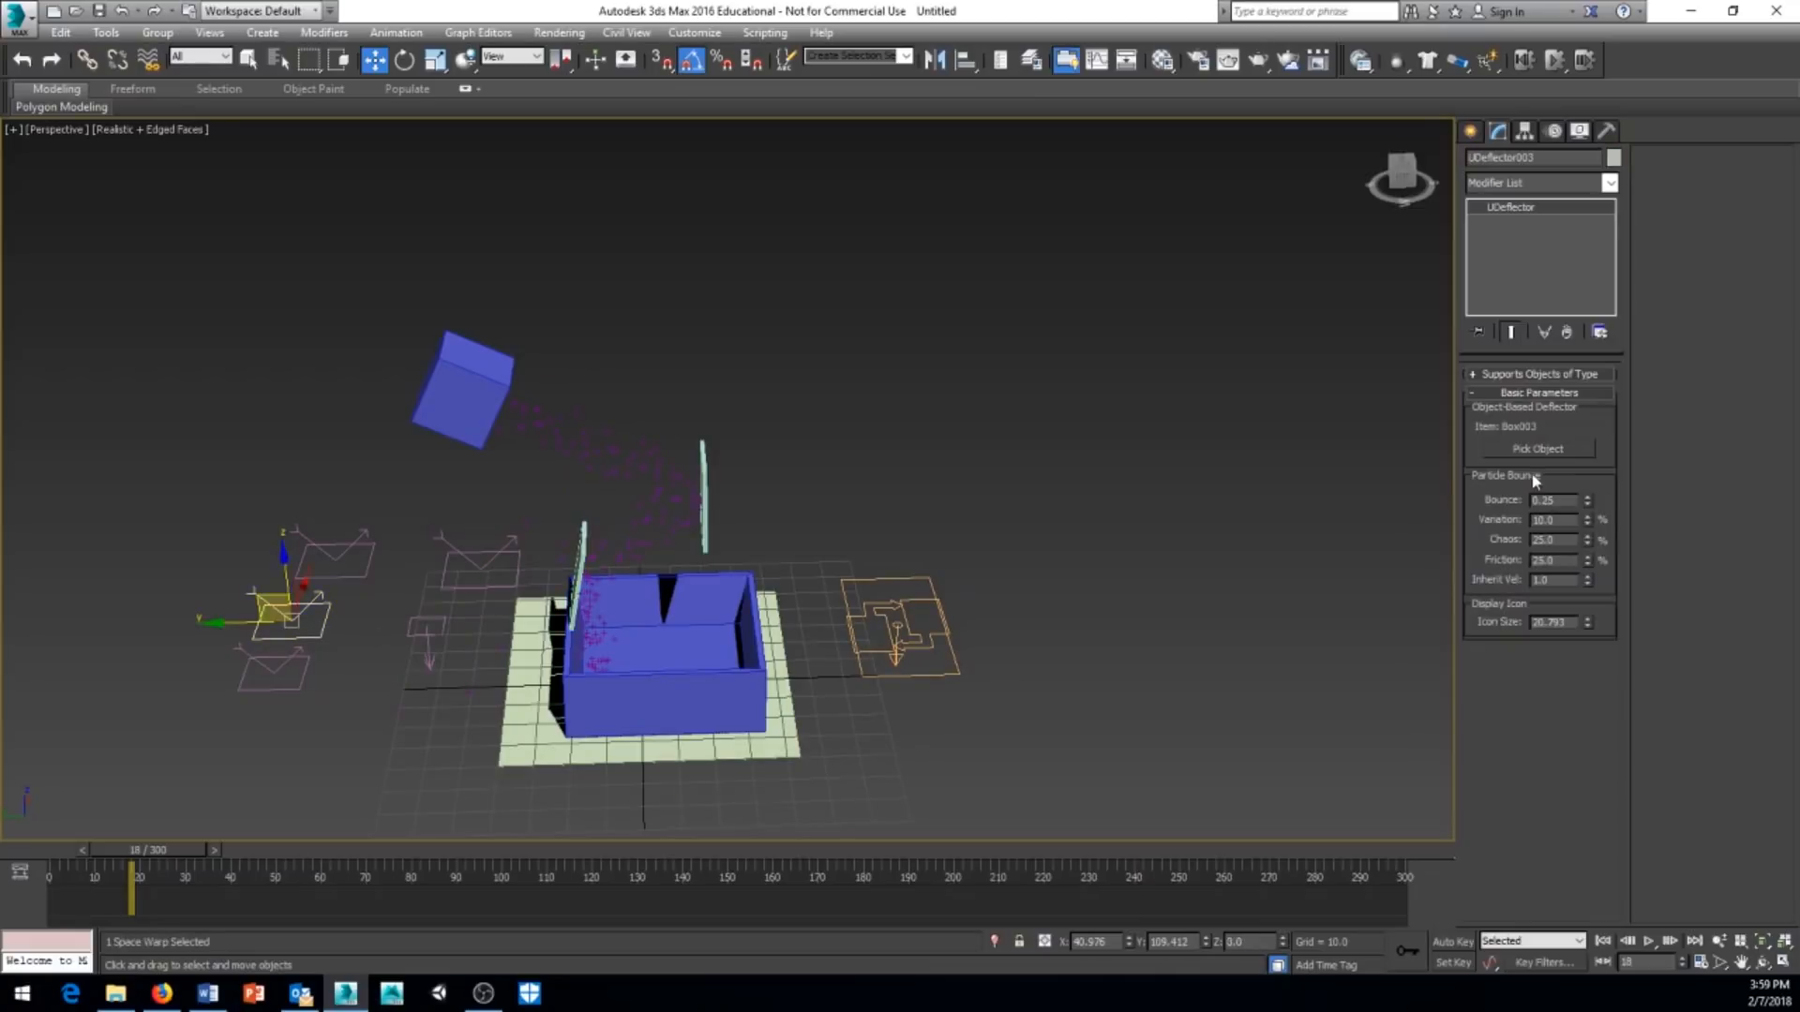
pyautogui.write('0.5')
pyautogui.press('Return')
pyautogui.moveTo(656, 638)
pyautogui.keyDown('alt'); pyautogui.mouseDown(button='middle')
pyautogui.moveTo(631, 671)
pyautogui.moveTo(647, 631)
pyautogui.mouseUp(button='middle'); pyautogui.keyUp('alt')
pyautogui.scroll(1, 654, 605)
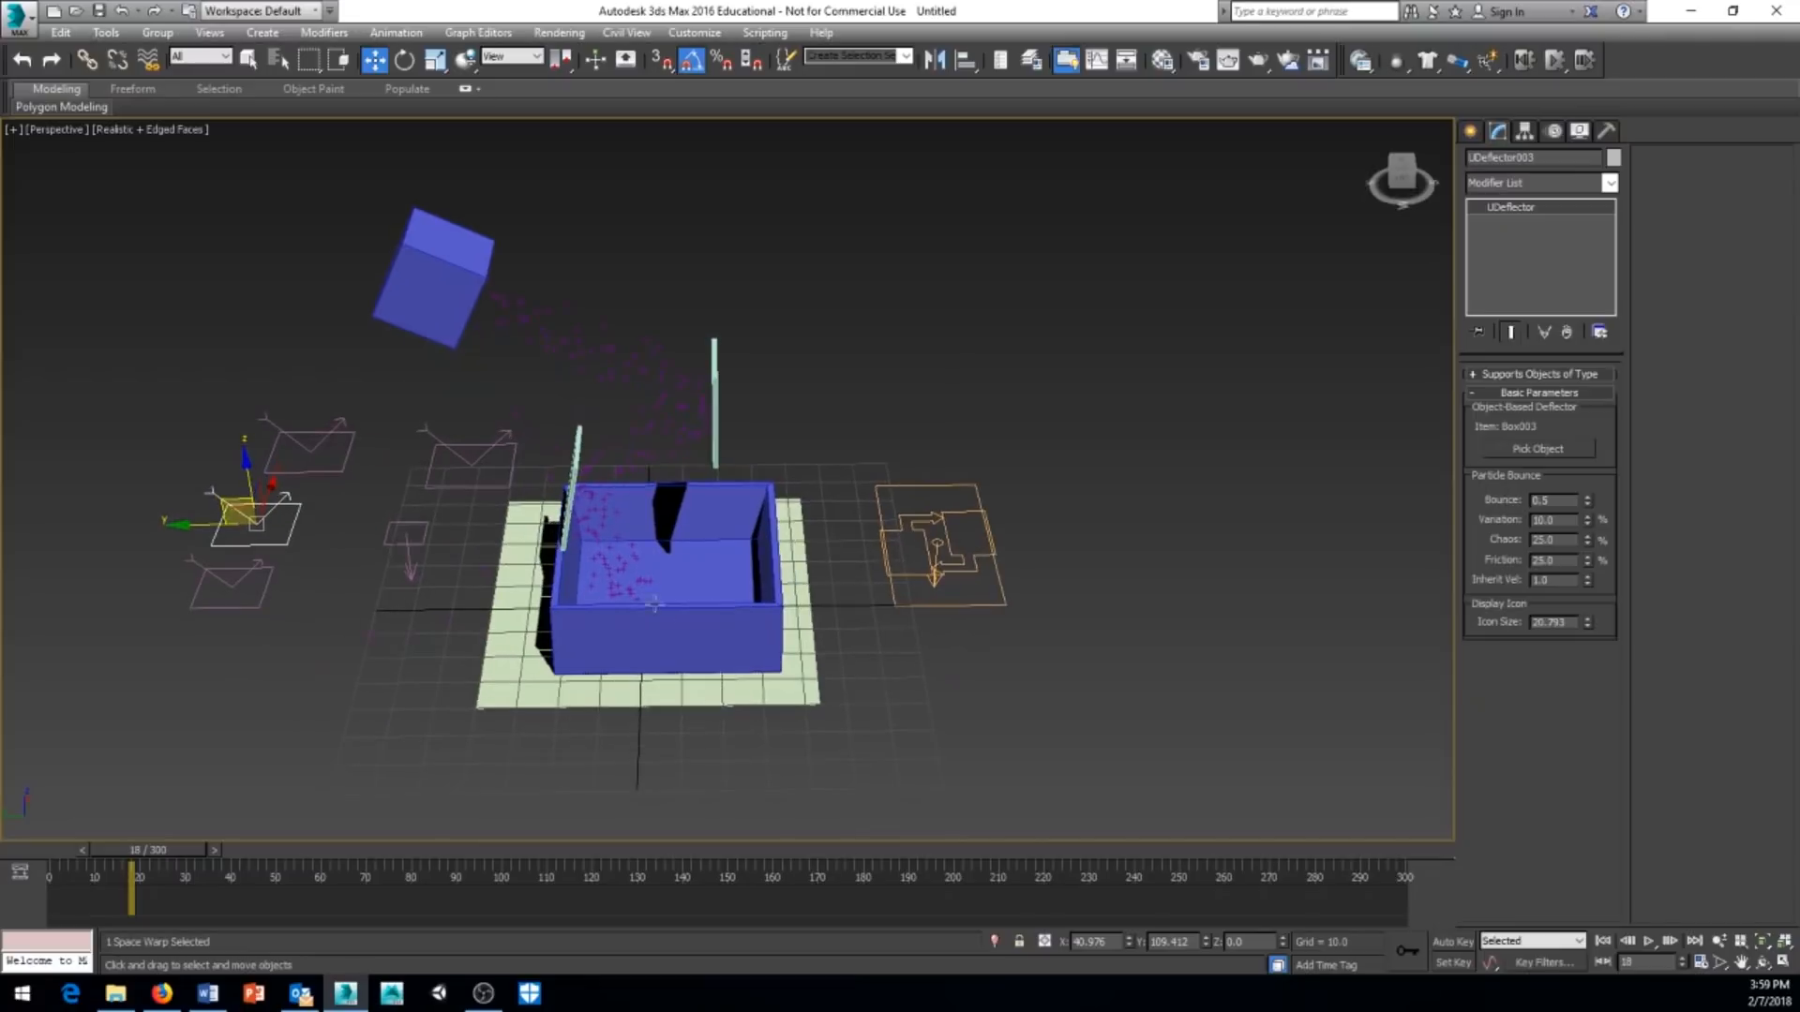
pyautogui.click(1602, 941)
pyautogui.click(1647, 941)
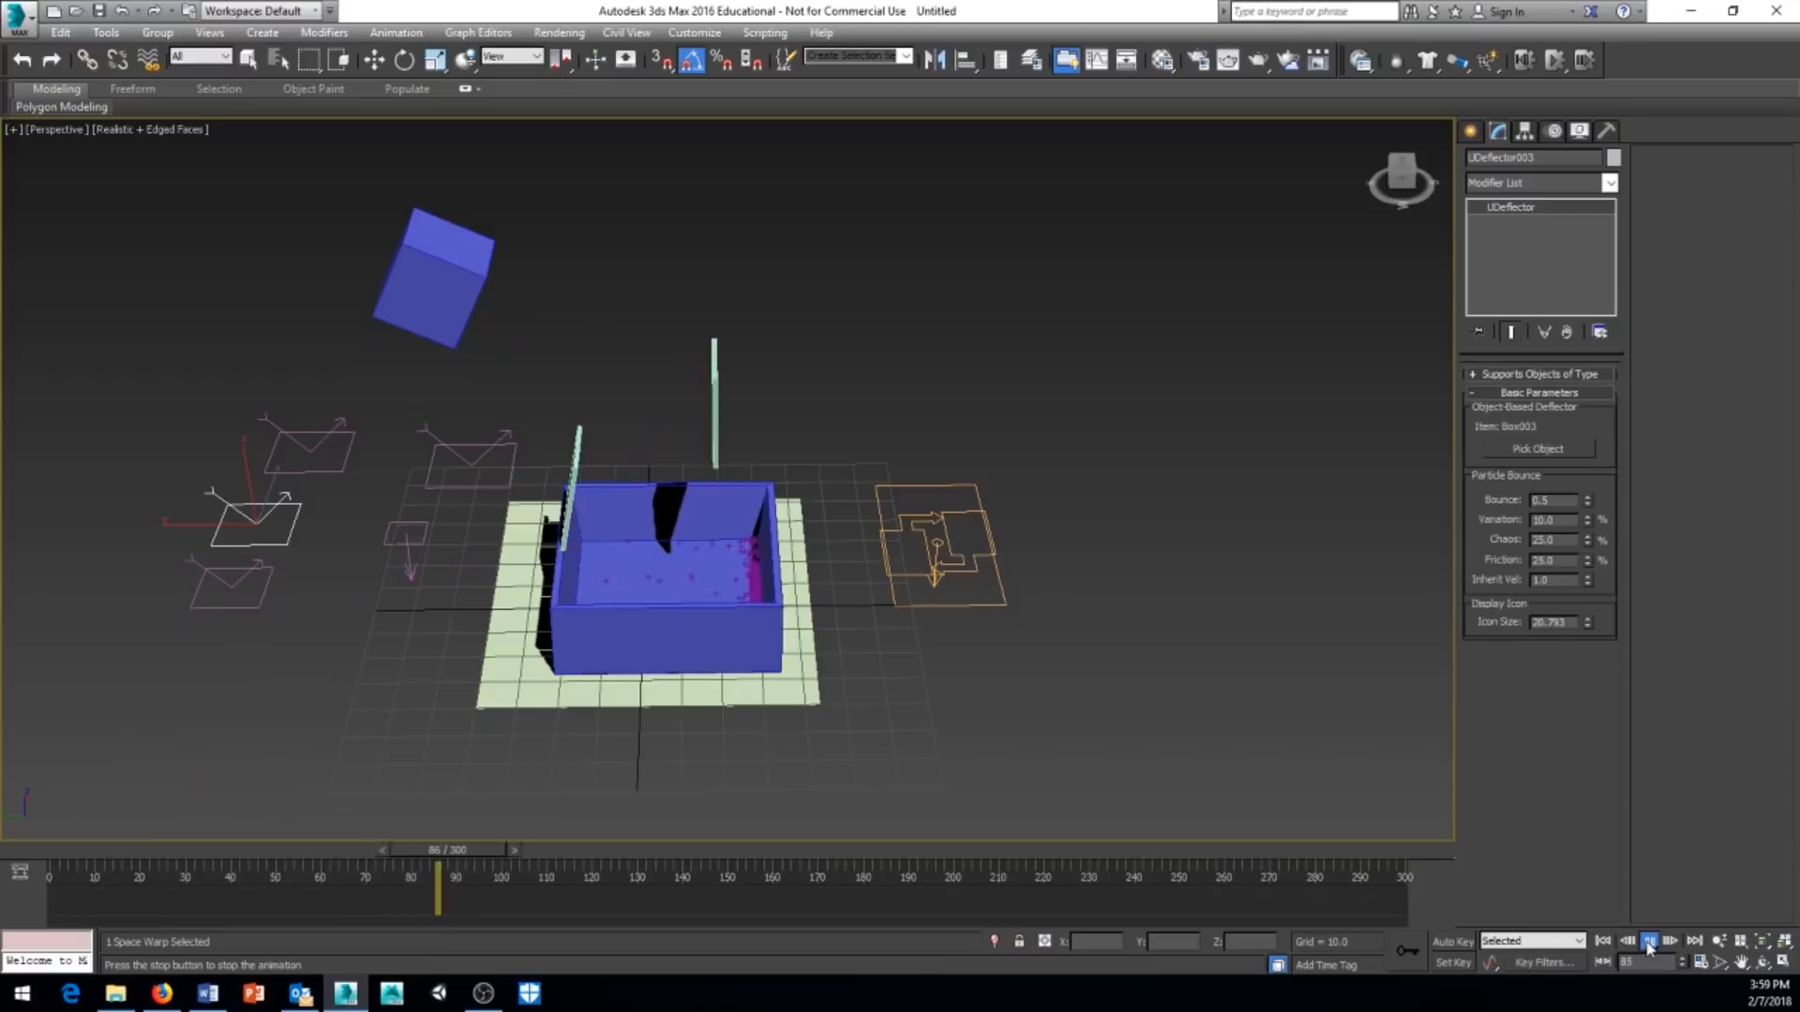
pyautogui.press('w')
pyautogui.click(1648, 941)
pyautogui.click(1602, 941)
# Lower panel Box003 by about 1.5 units and play the animation to check the particle flow, rewinding to frame 0.
pyautogui.keyDown('alt'); pyautogui.moveTo(692, 731); pyautogui.dragTo(619, 600, button='middle'); pyautogui.keyUp('alt')
pyautogui.click(598, 501)
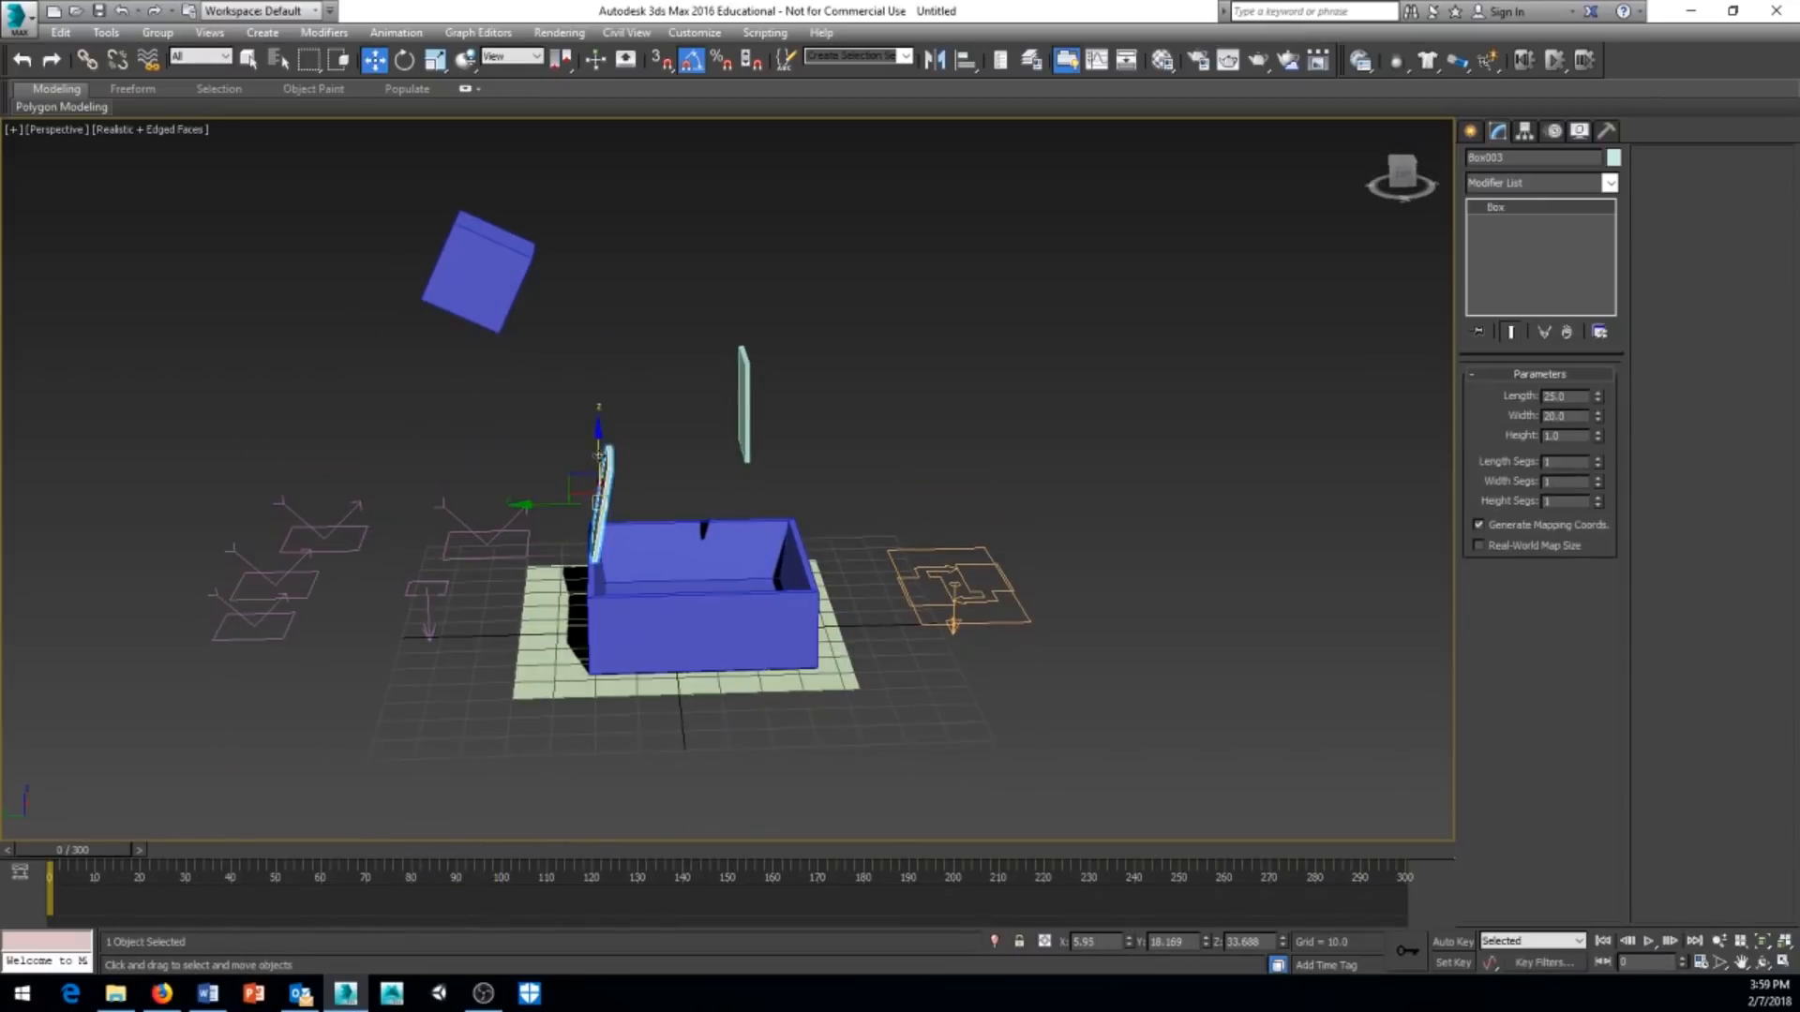
pyautogui.moveTo(600, 456); pyautogui.dragTo(601, 463)
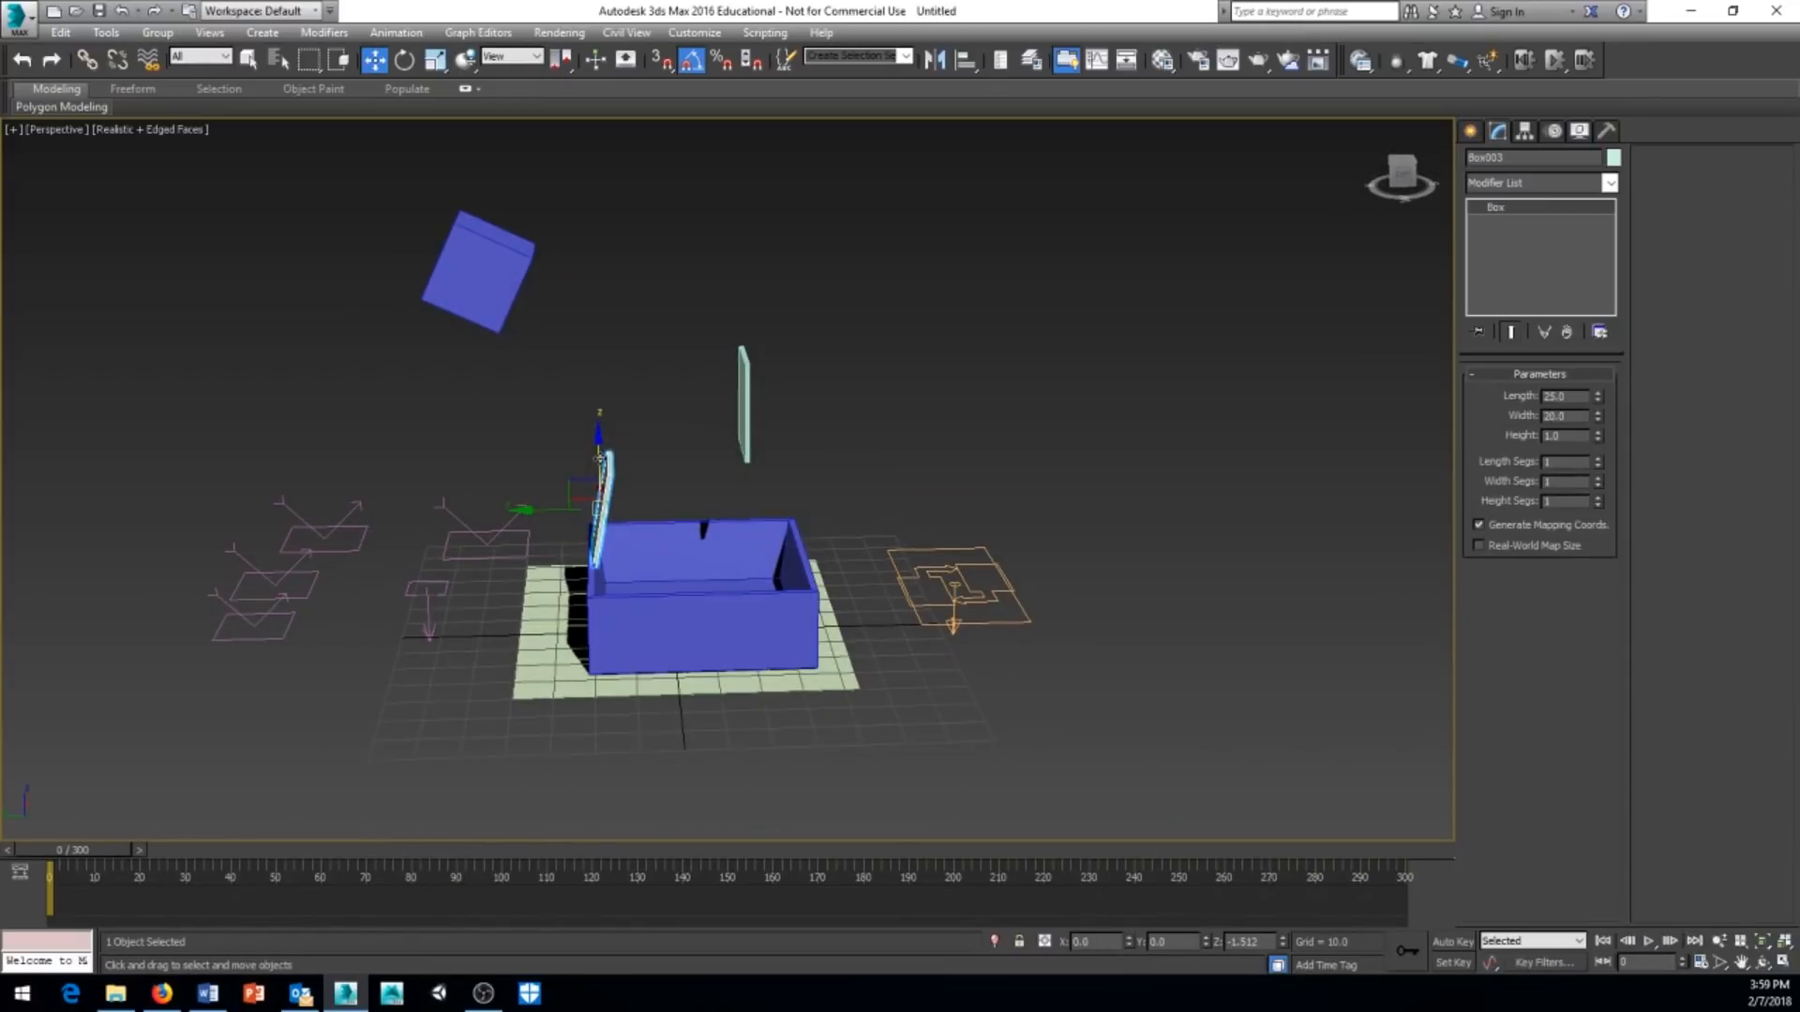
pyautogui.click(1646, 942)
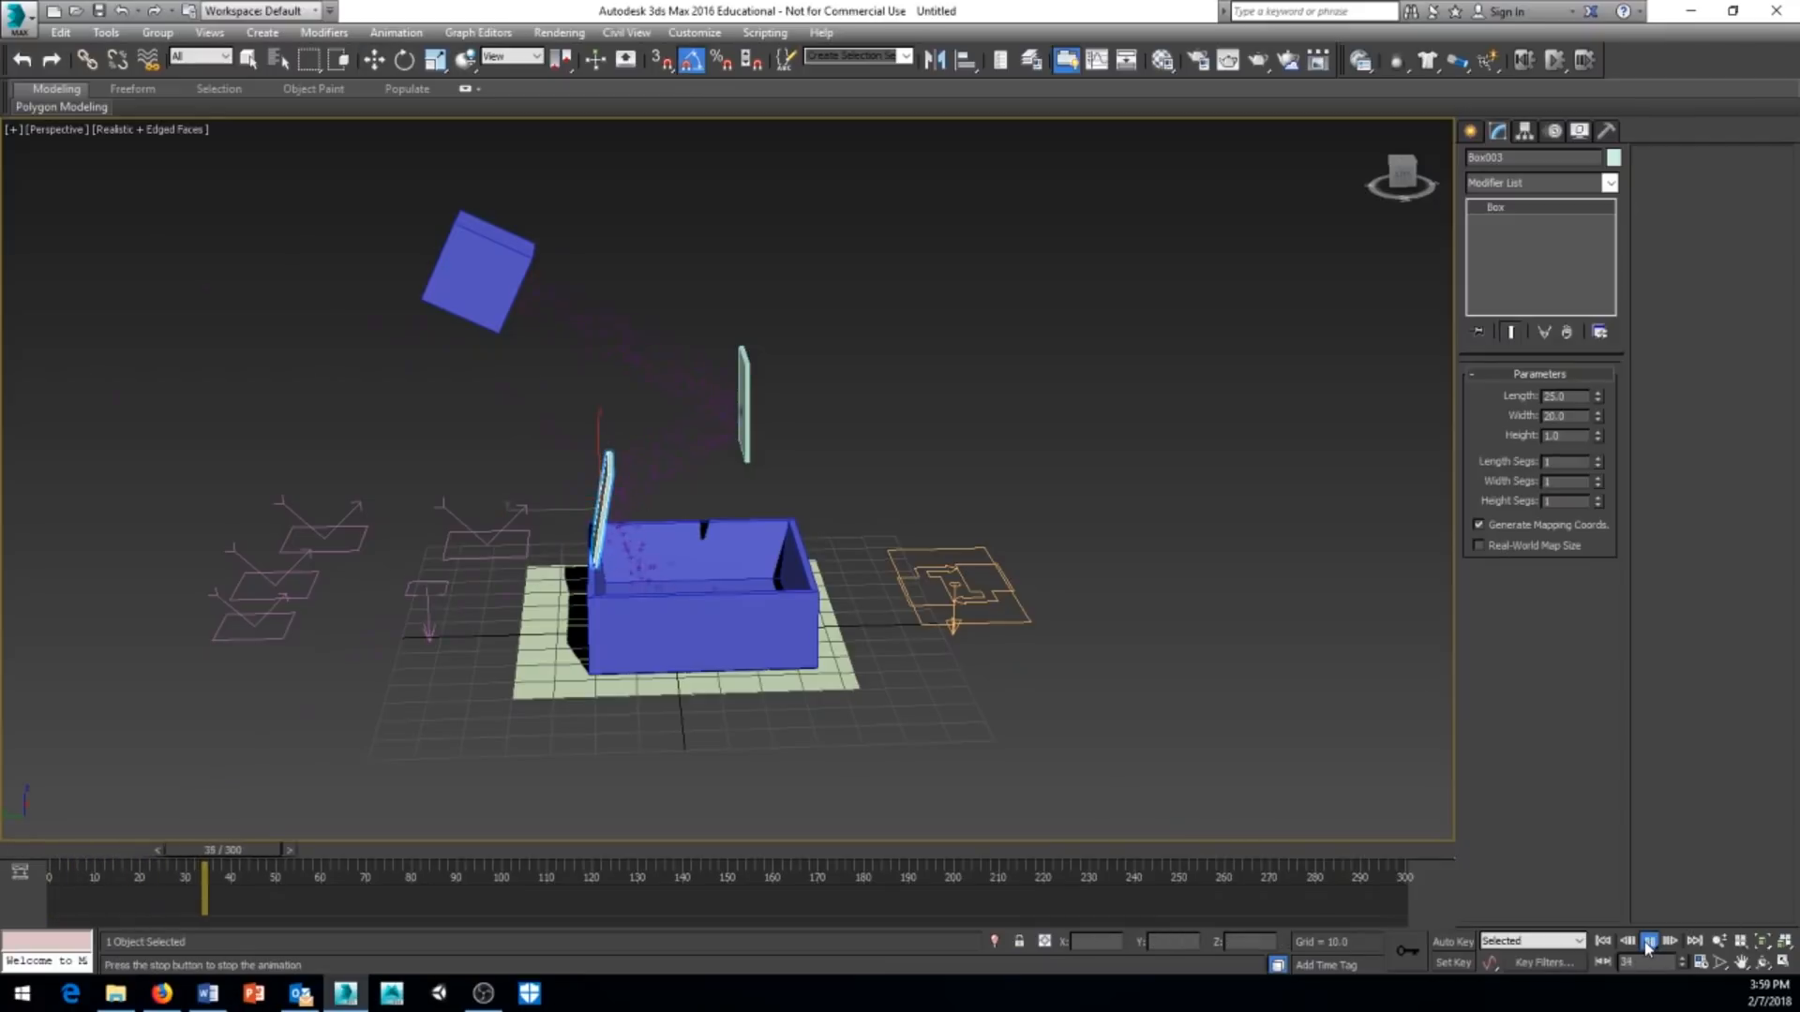
pyautogui.keyDown('alt'); pyautogui.moveTo(965, 740); pyautogui.dragTo(856, 828, button='middle'); pyautogui.keyUp('alt')
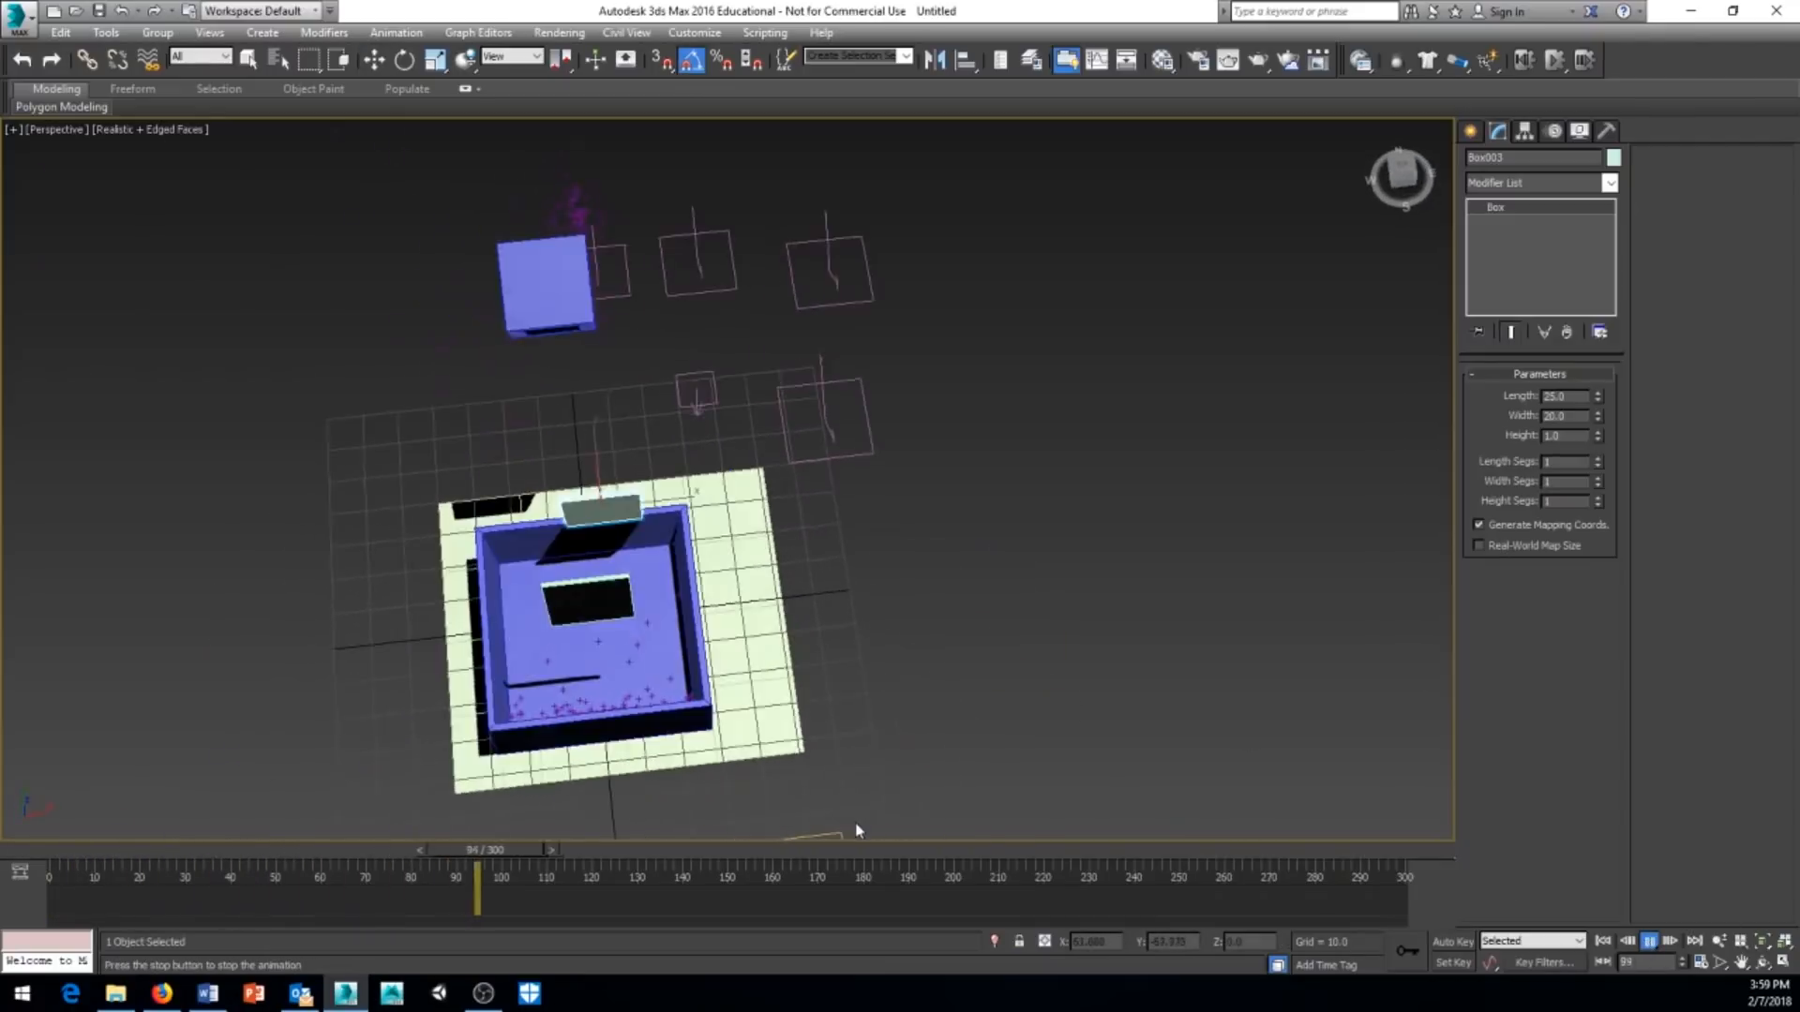
pyautogui.click(1602, 941)
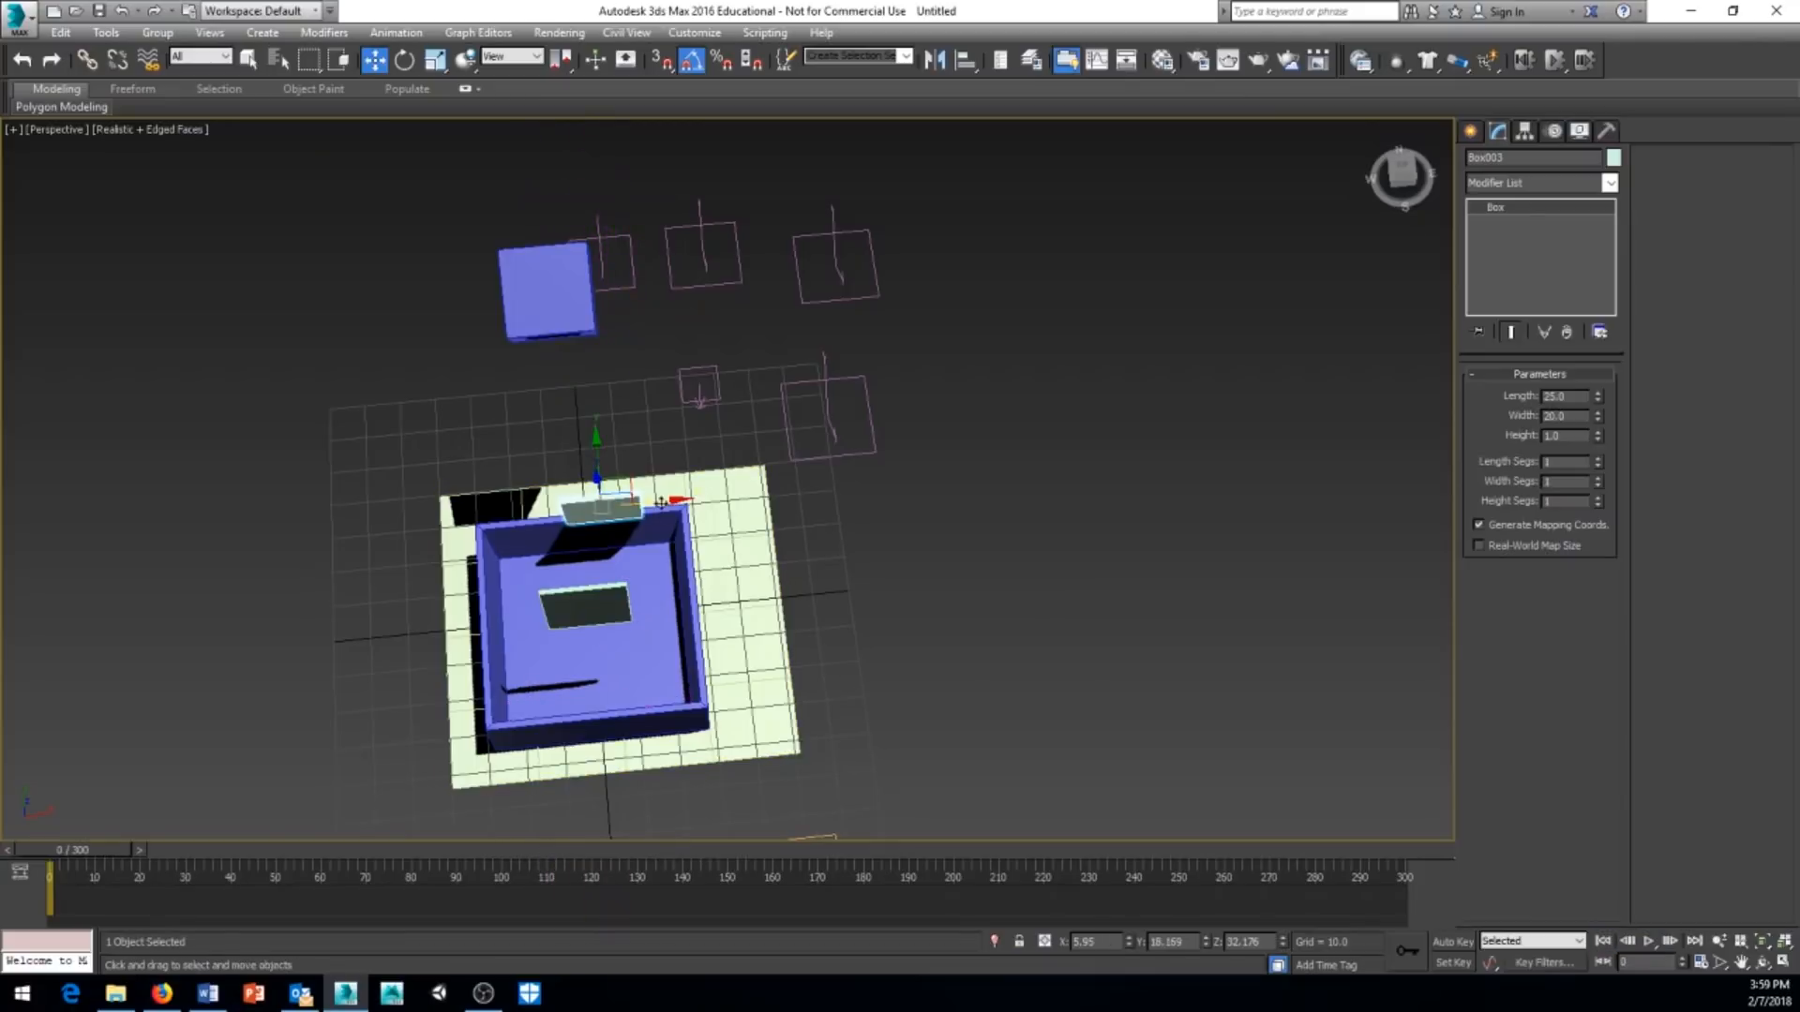
# Shift panel Box003 along X to about -0.16 and replay the animation, rewinding to frame 0.
pyautogui.moveTo(659, 502); pyautogui.dragTo(632, 503)
pyautogui.keyDown('alt'); pyautogui.moveTo(632, 600); pyautogui.dragTo(768, 581, button='middle'); pyautogui.keyUp('alt')
pyautogui.click(1648, 941)
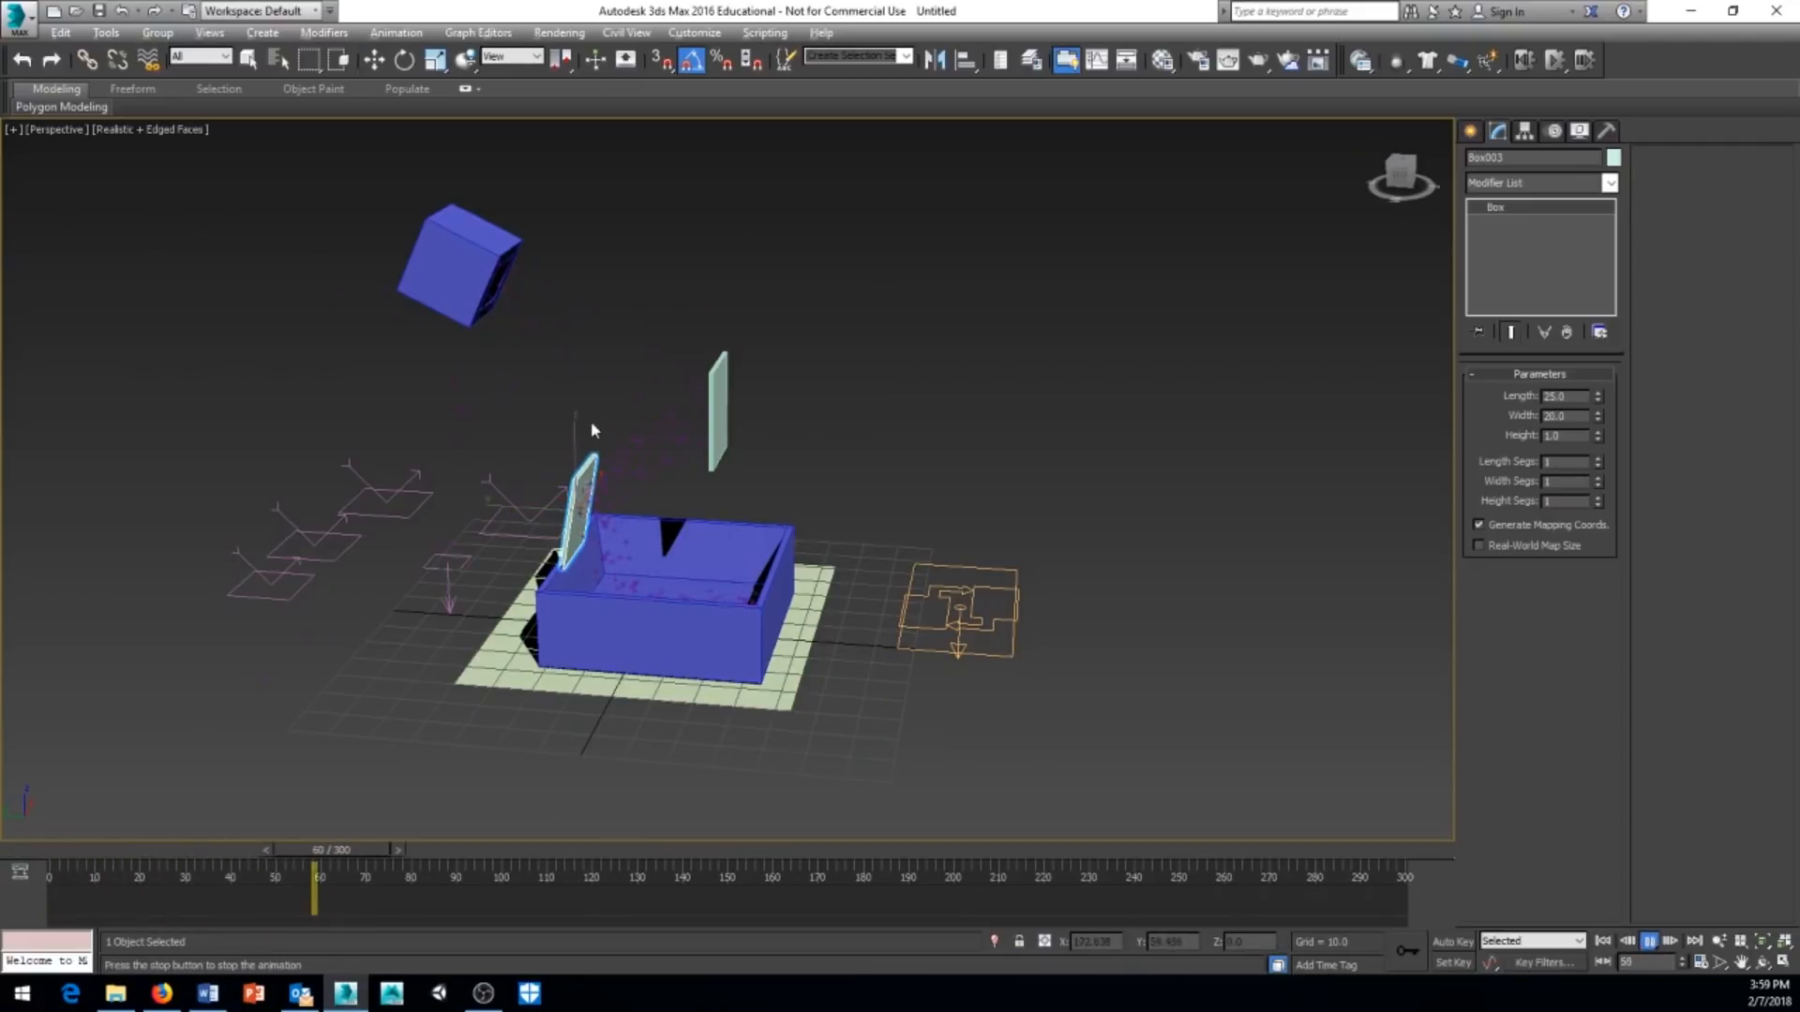
pyautogui.moveTo(590, 420)
pyautogui.keyDown('alt'); pyautogui.mouseDown(button='middle')
pyautogui.moveTo(624, 397)
pyautogui.moveTo(615, 414)
pyautogui.mouseUp(button='middle'); pyautogui.keyUp('alt')
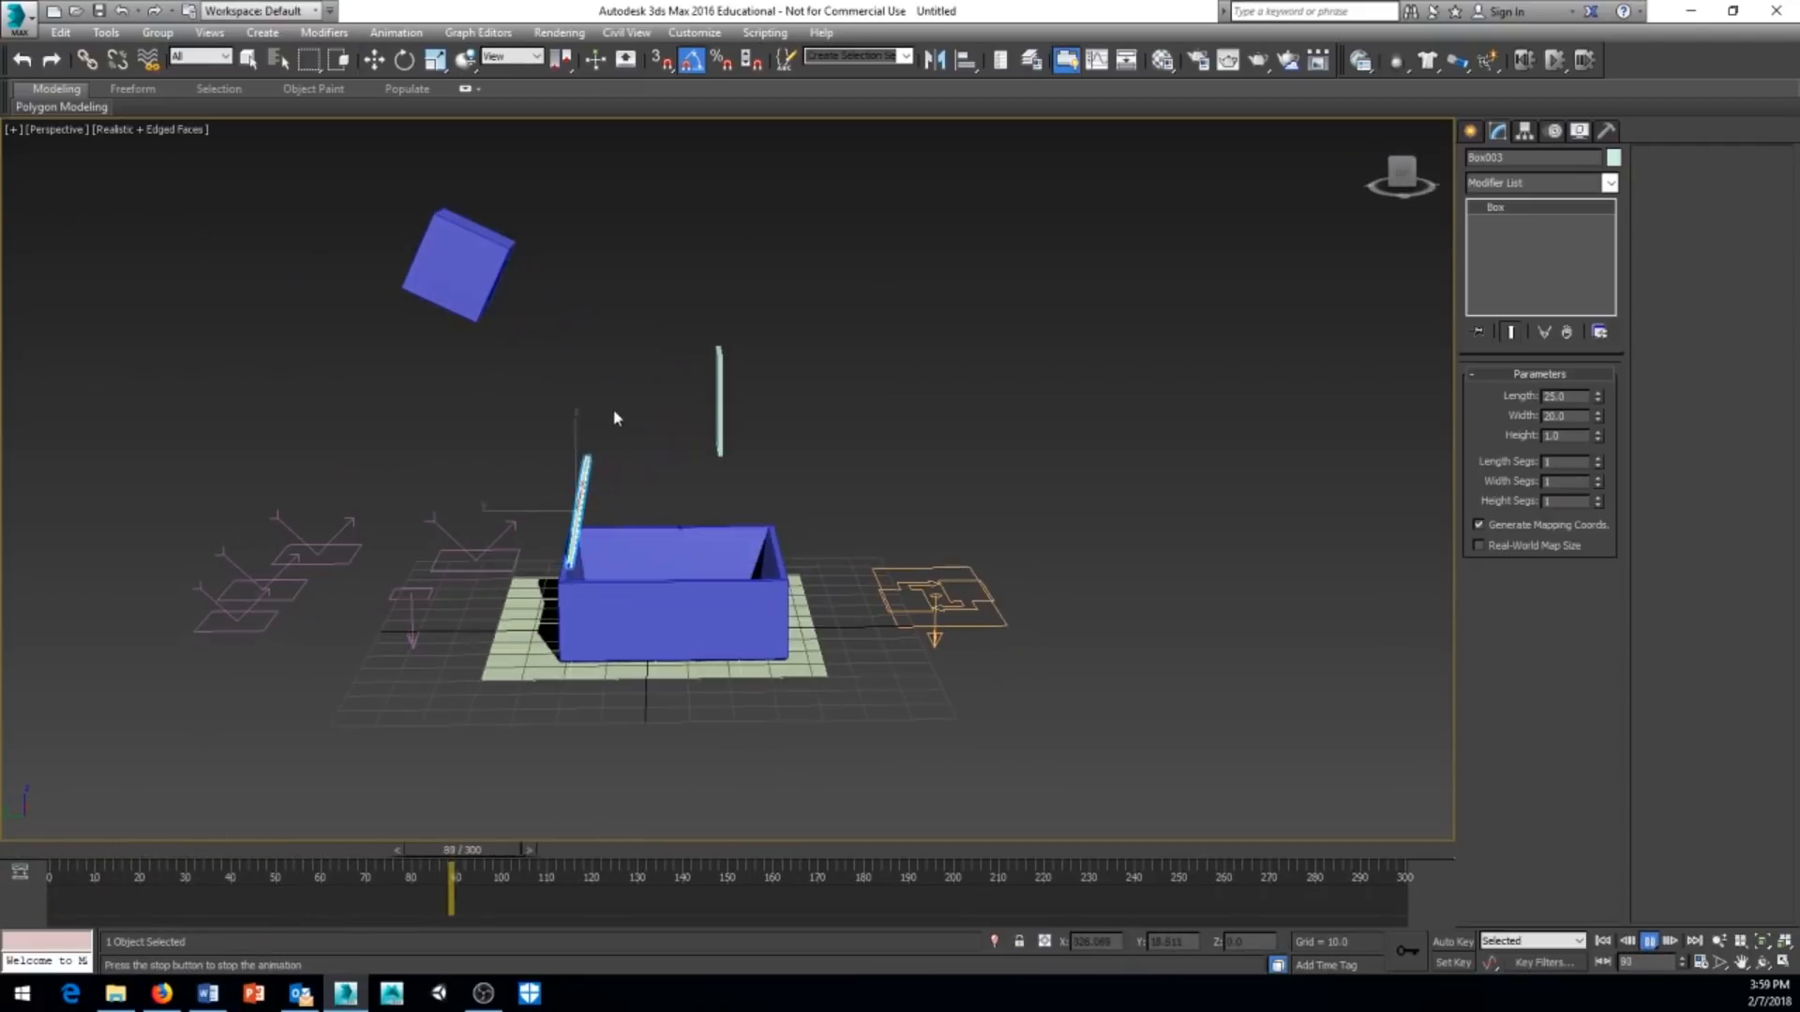
pyautogui.click(1607, 942)
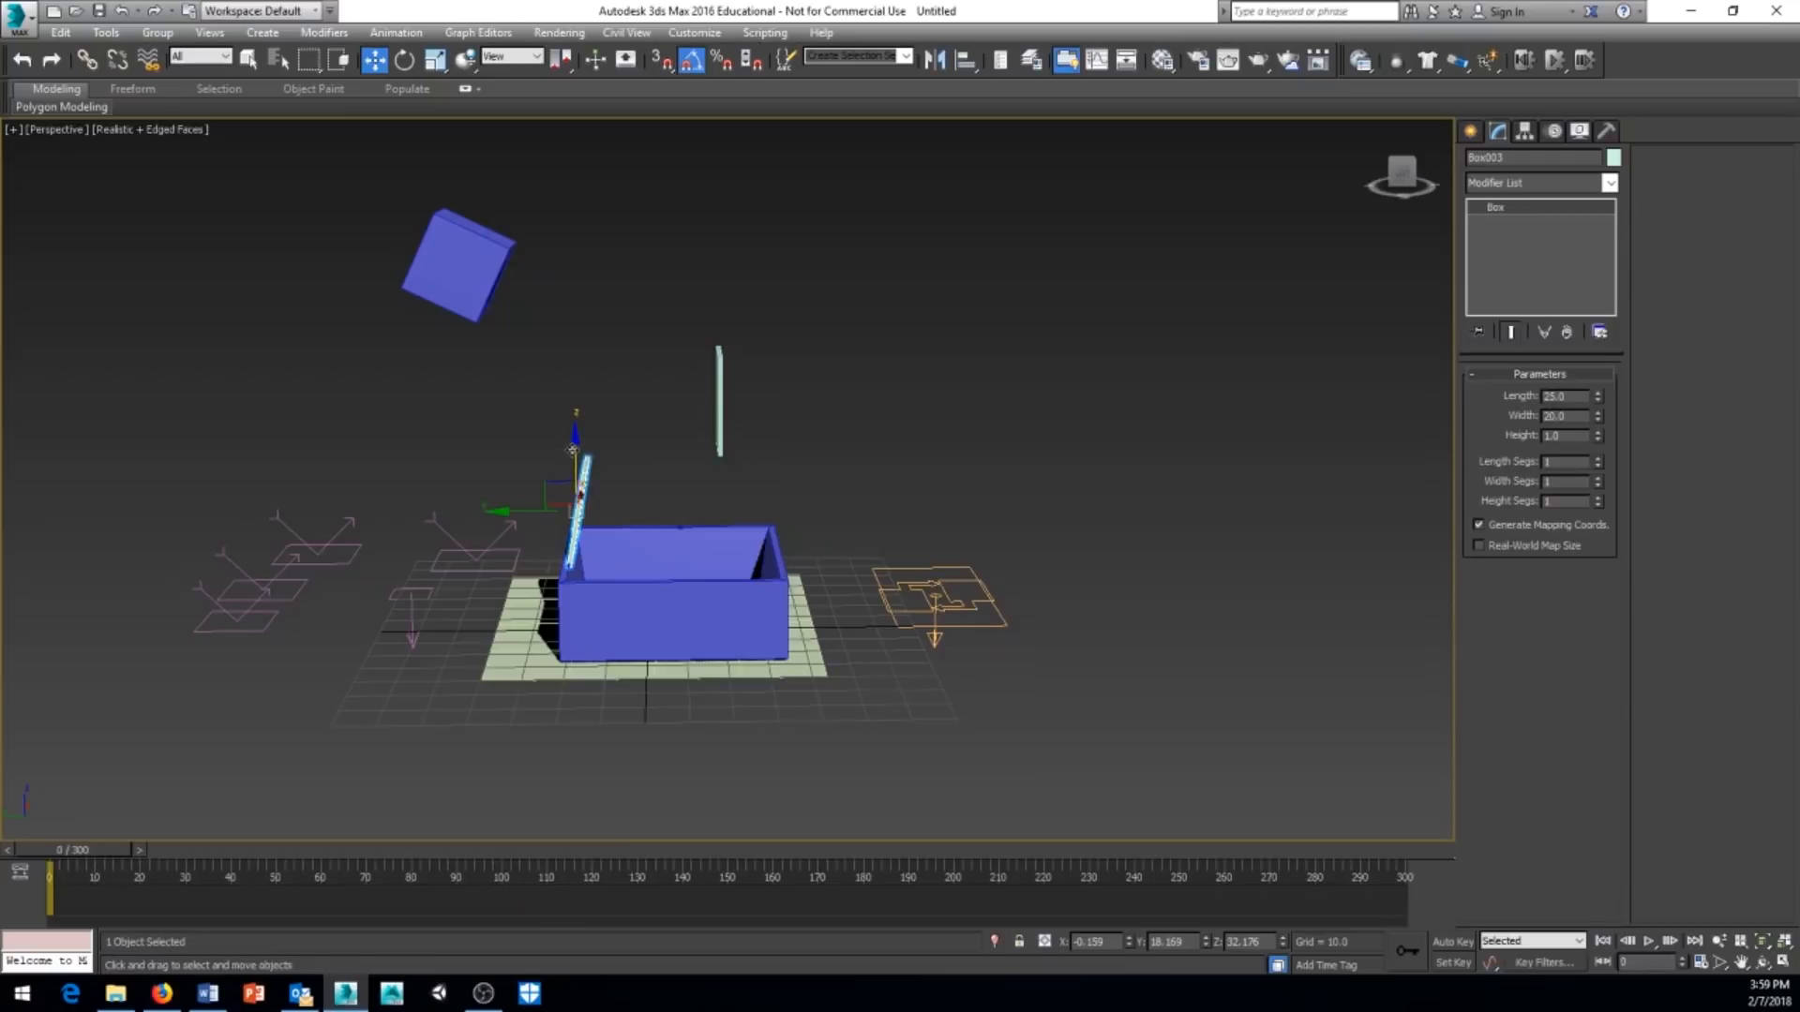
# Raise panel Box003 by 3 units along Z, preview the particle flow, and return to frame 0.
pyautogui.moveTo(573, 450); pyautogui.dragTo(574, 438)
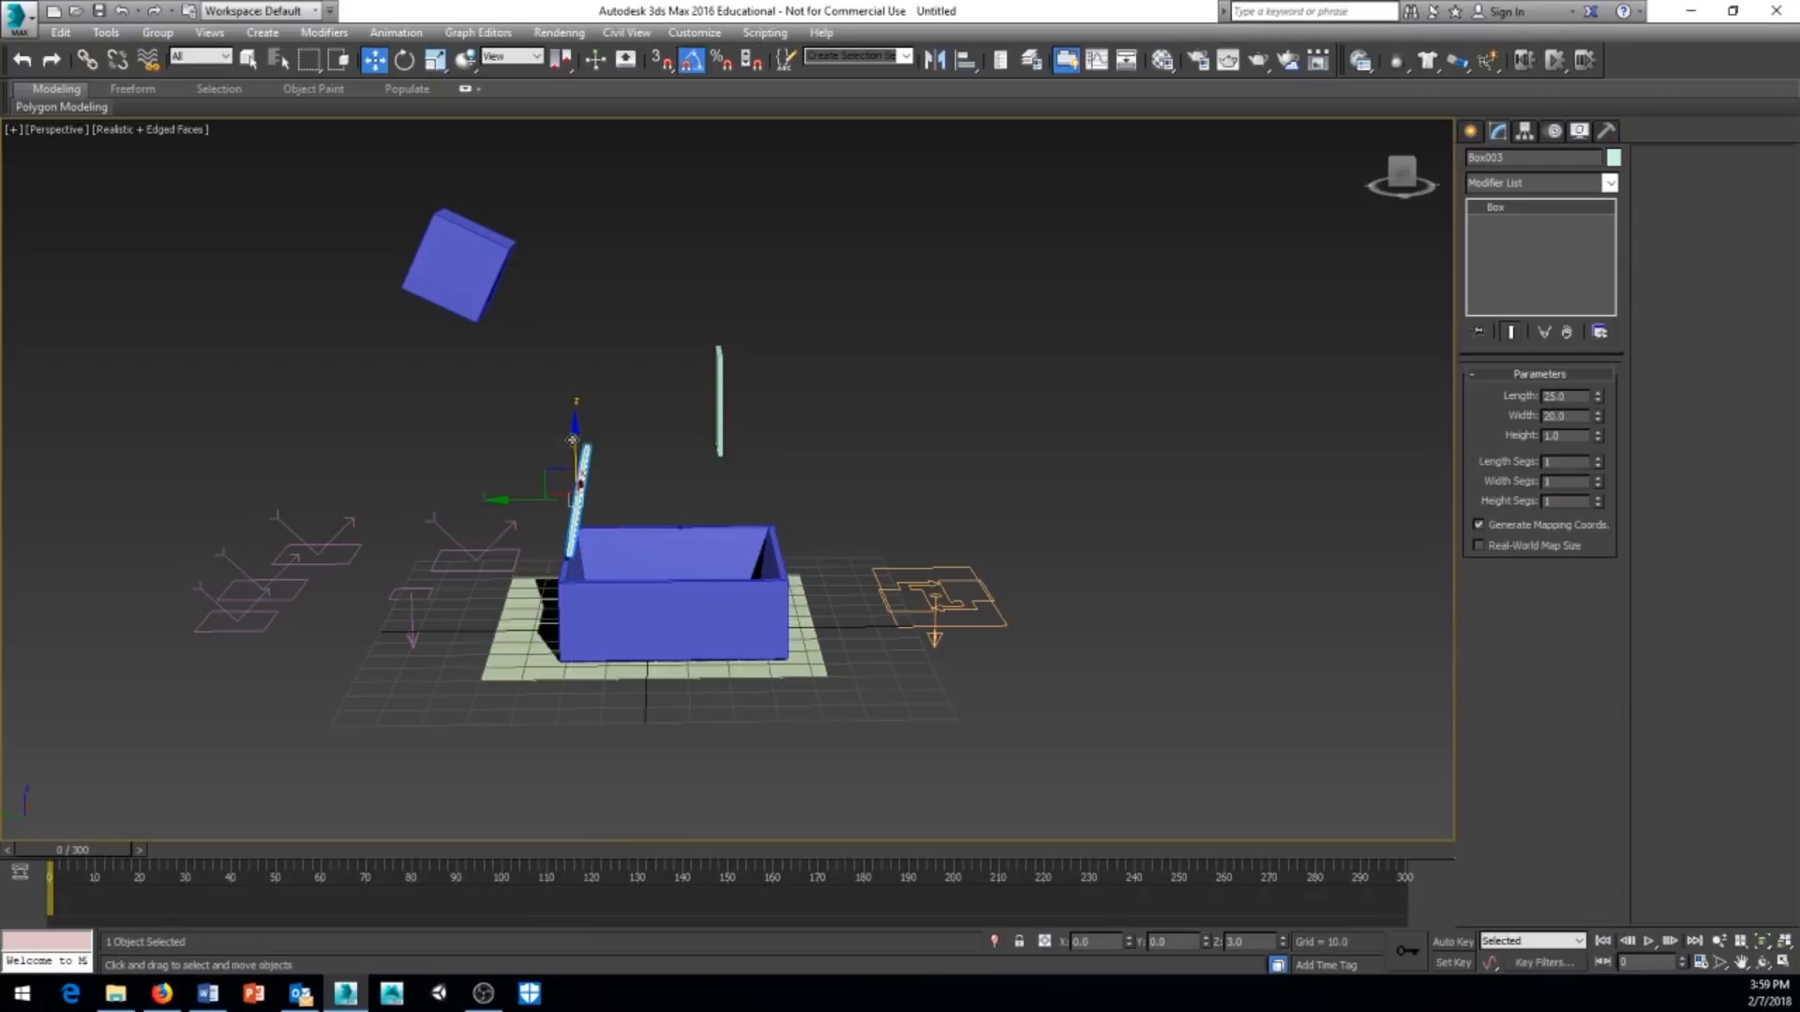
pyautogui.click(1649, 942)
pyautogui.click(1649, 942)
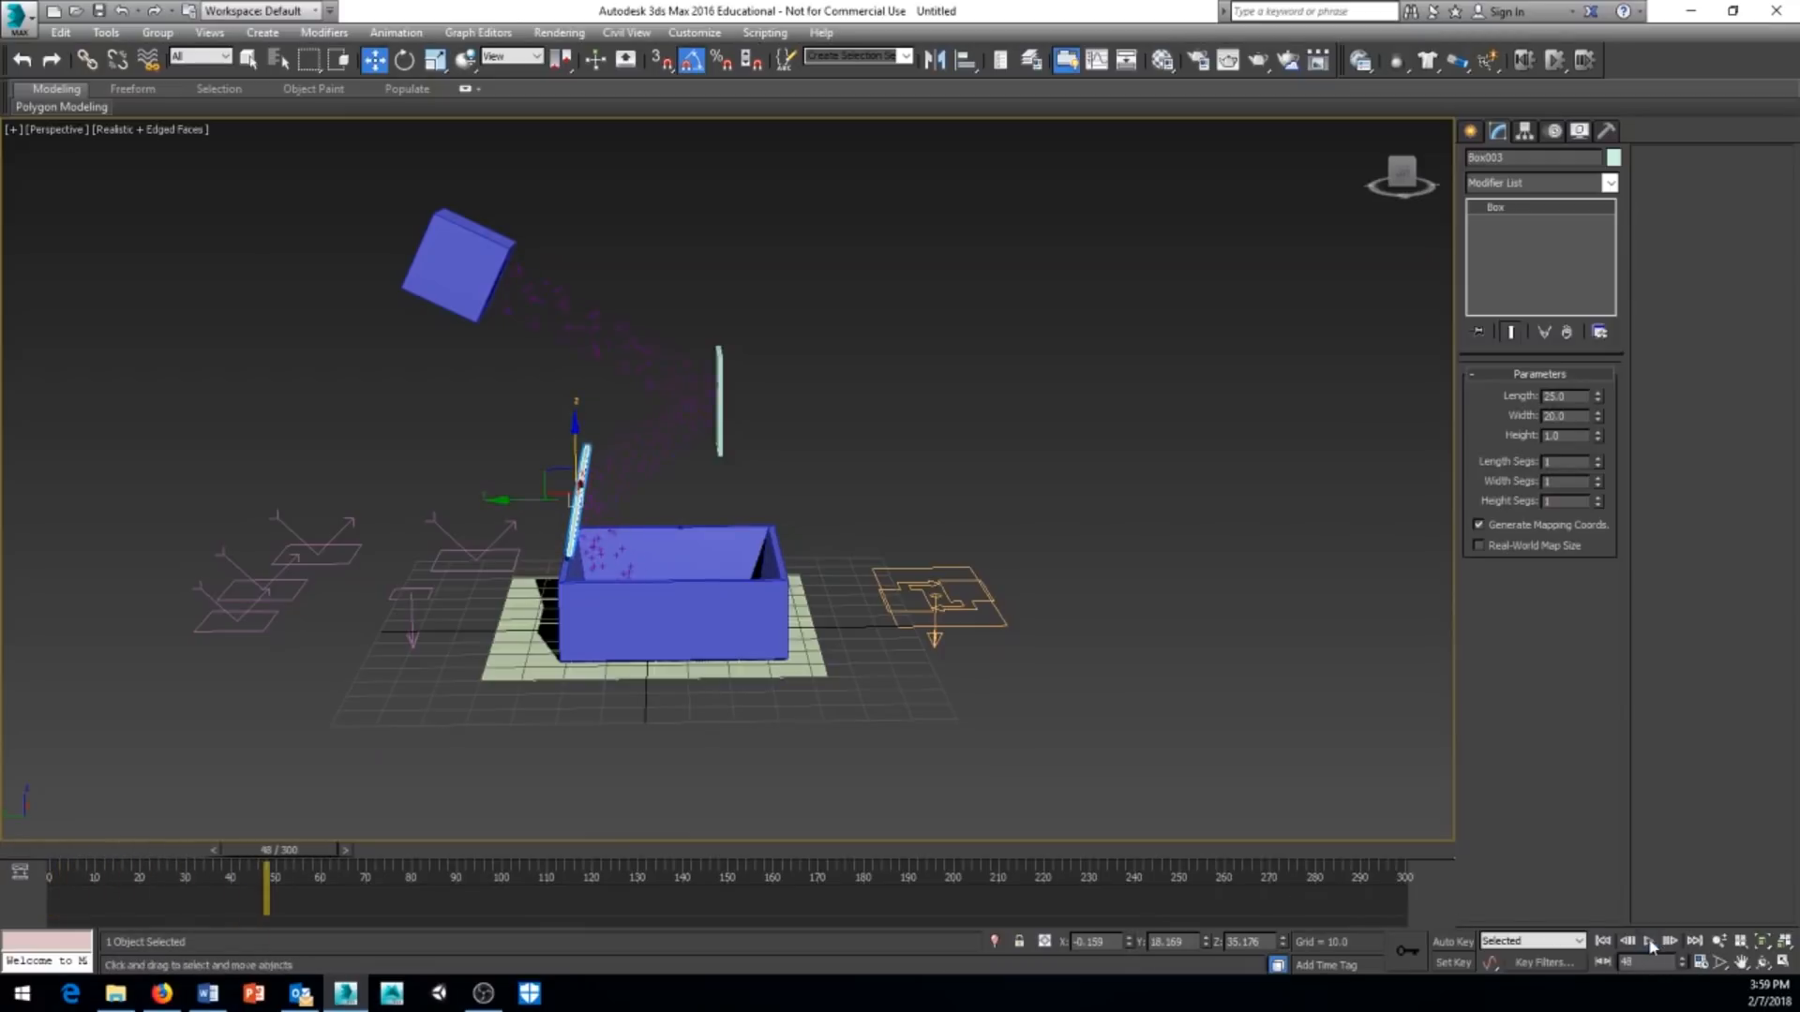
pyautogui.click(1602, 941)
pyautogui.keyDown('alt'); pyautogui.moveTo(288, 596); pyautogui.dragTo(390, 662, button='middle'); pyautogui.keyUp('alt')
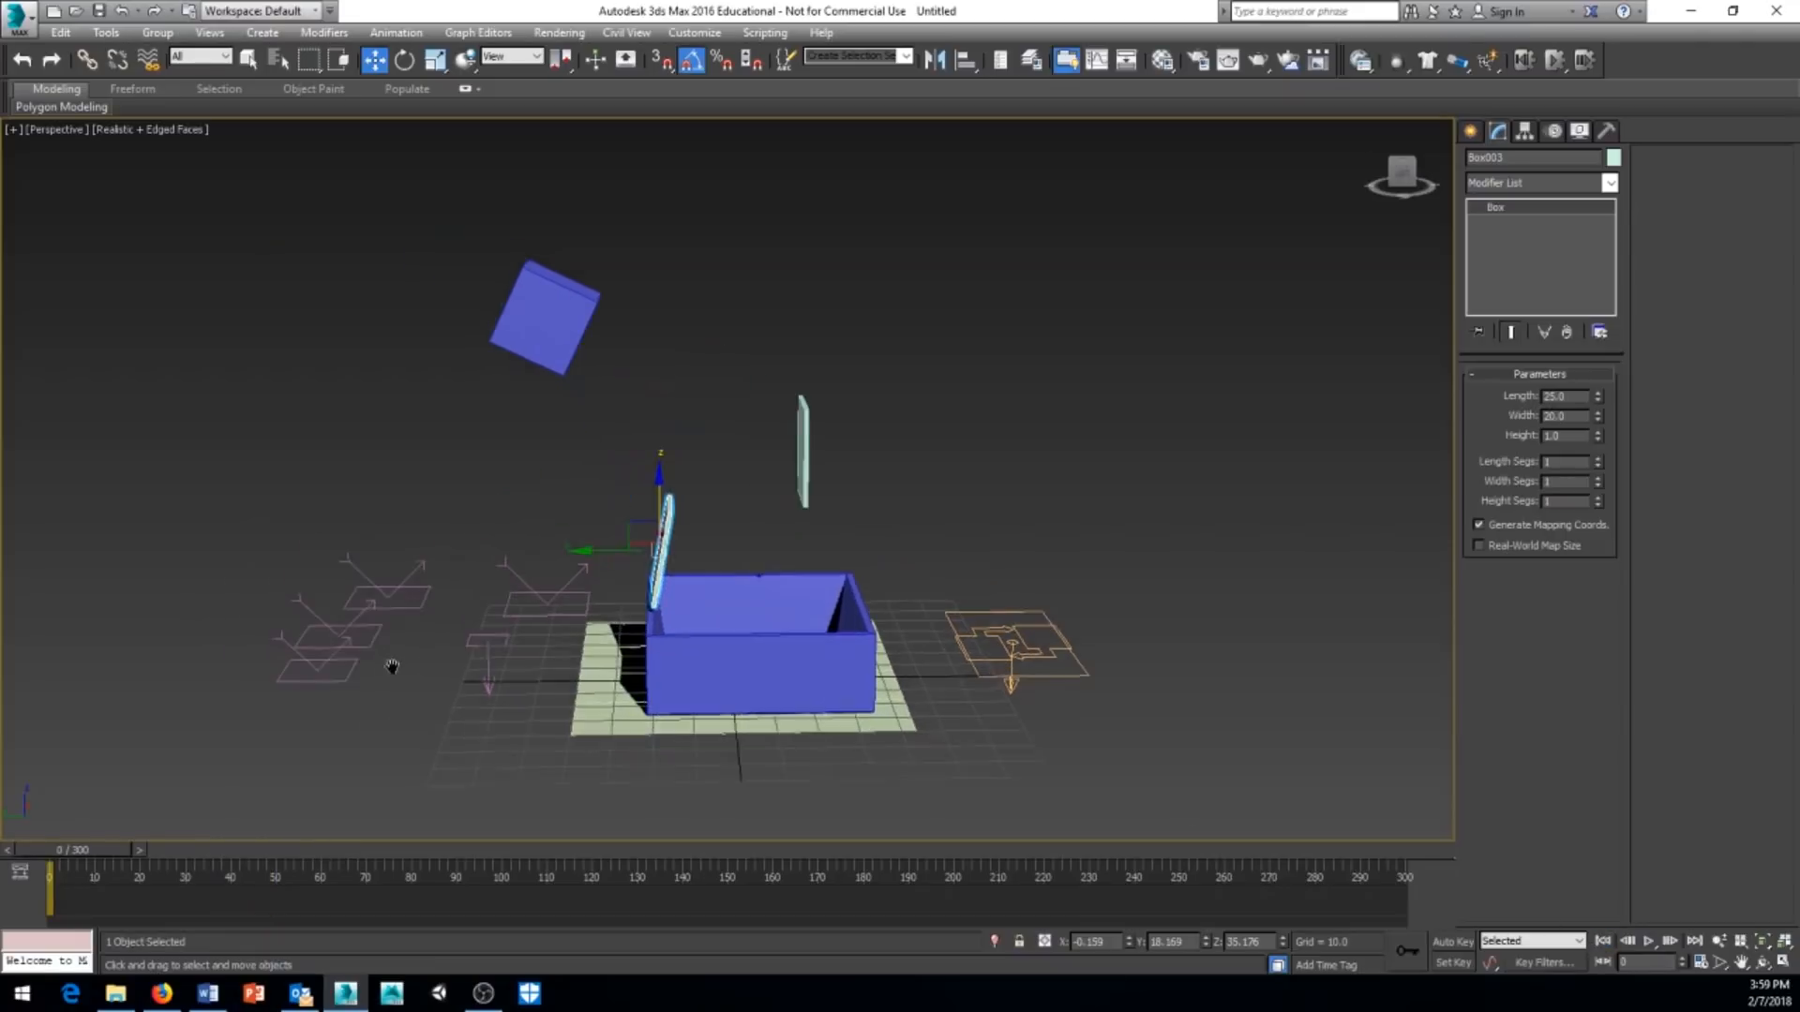
pyautogui.keyDown('alt'); pyautogui.moveTo(626, 403); pyautogui.dragTo(582, 407, button='middle'); pyautogui.keyUp('alt')
pyautogui.keyDown('alt'); pyautogui.moveTo(605, 279); pyautogui.dragTo(511, 273, button='middle'); pyautogui.keyUp('alt')
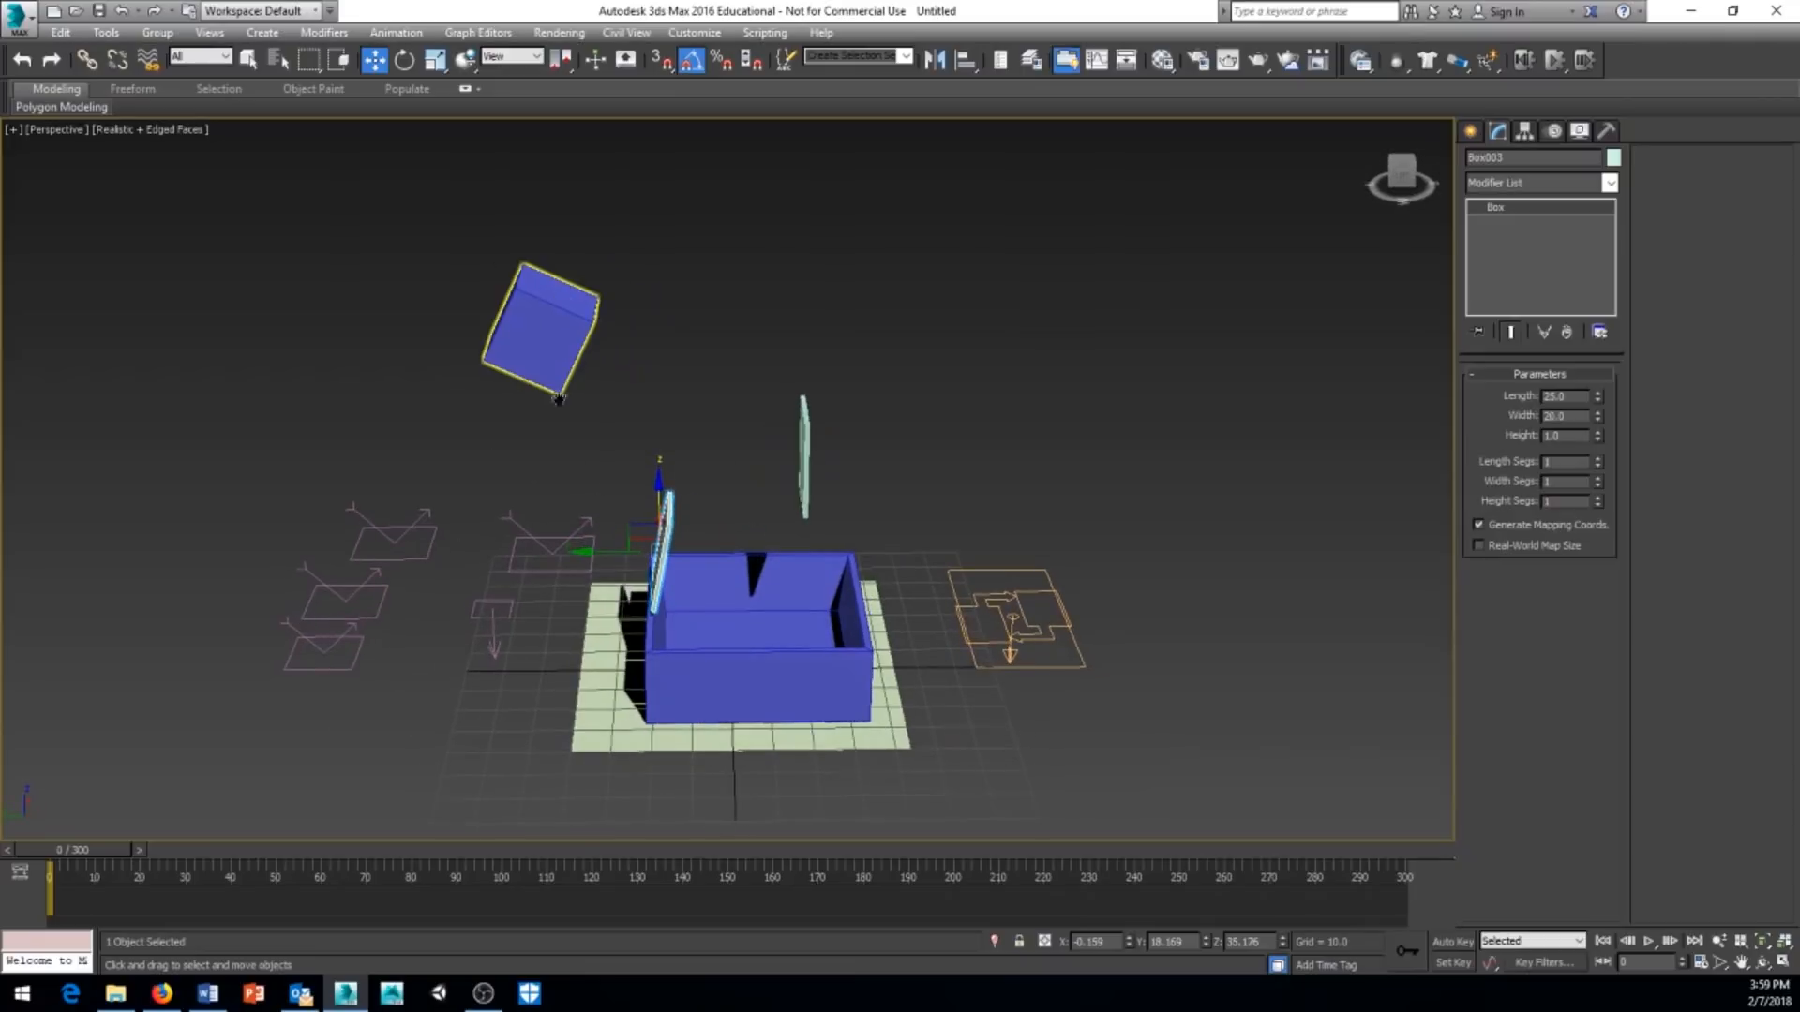
pyautogui.moveTo(554, 401); pyautogui.dragTo(540, 454, button='middle')
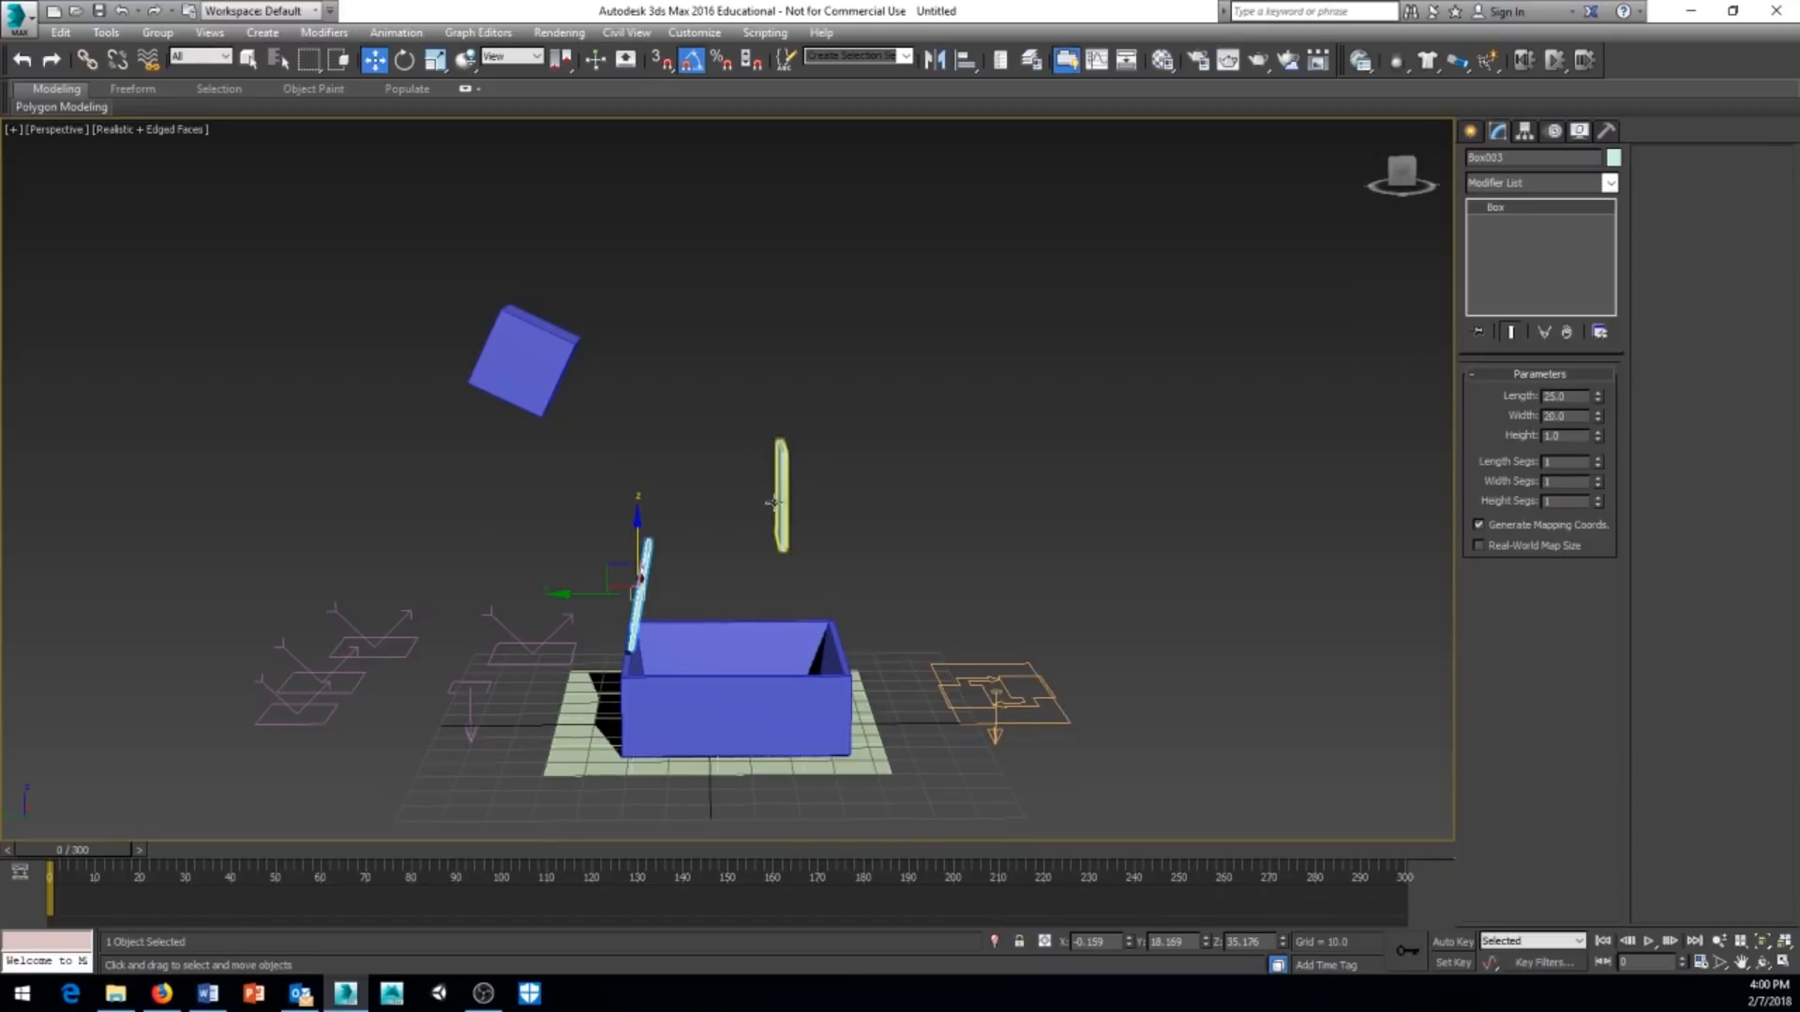
# Scrub the timeline to frame 51, render the perspective view as a test, and close the render window.
pyautogui.moveTo(737, 654); pyautogui.dragTo(660, 680, button='middle')
pyautogui.moveTo(113, 855); pyautogui.dragTo(334, 860)
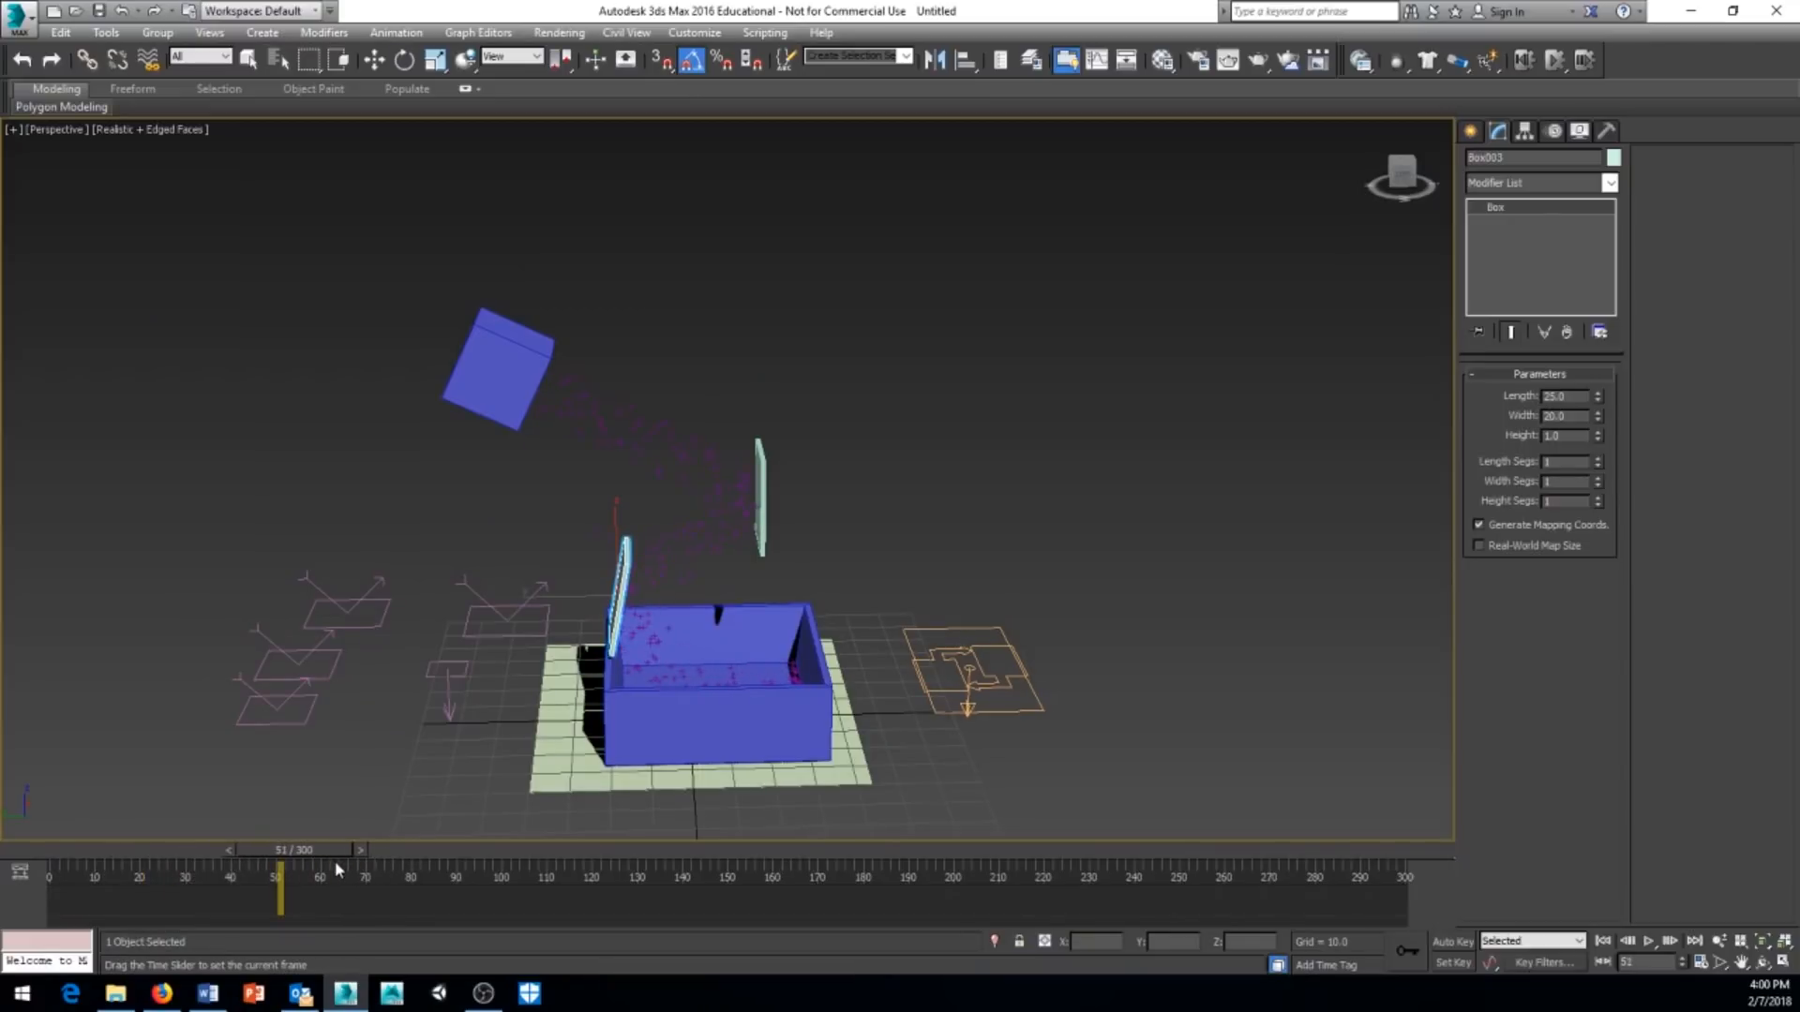
pyautogui.press('w')
pyautogui.keyDown('alt'); pyautogui.moveTo(474, 747); pyautogui.dragTo(569, 671, button='middle'); pyautogui.keyUp('alt')
pyautogui.scroll(2, 593, 607)
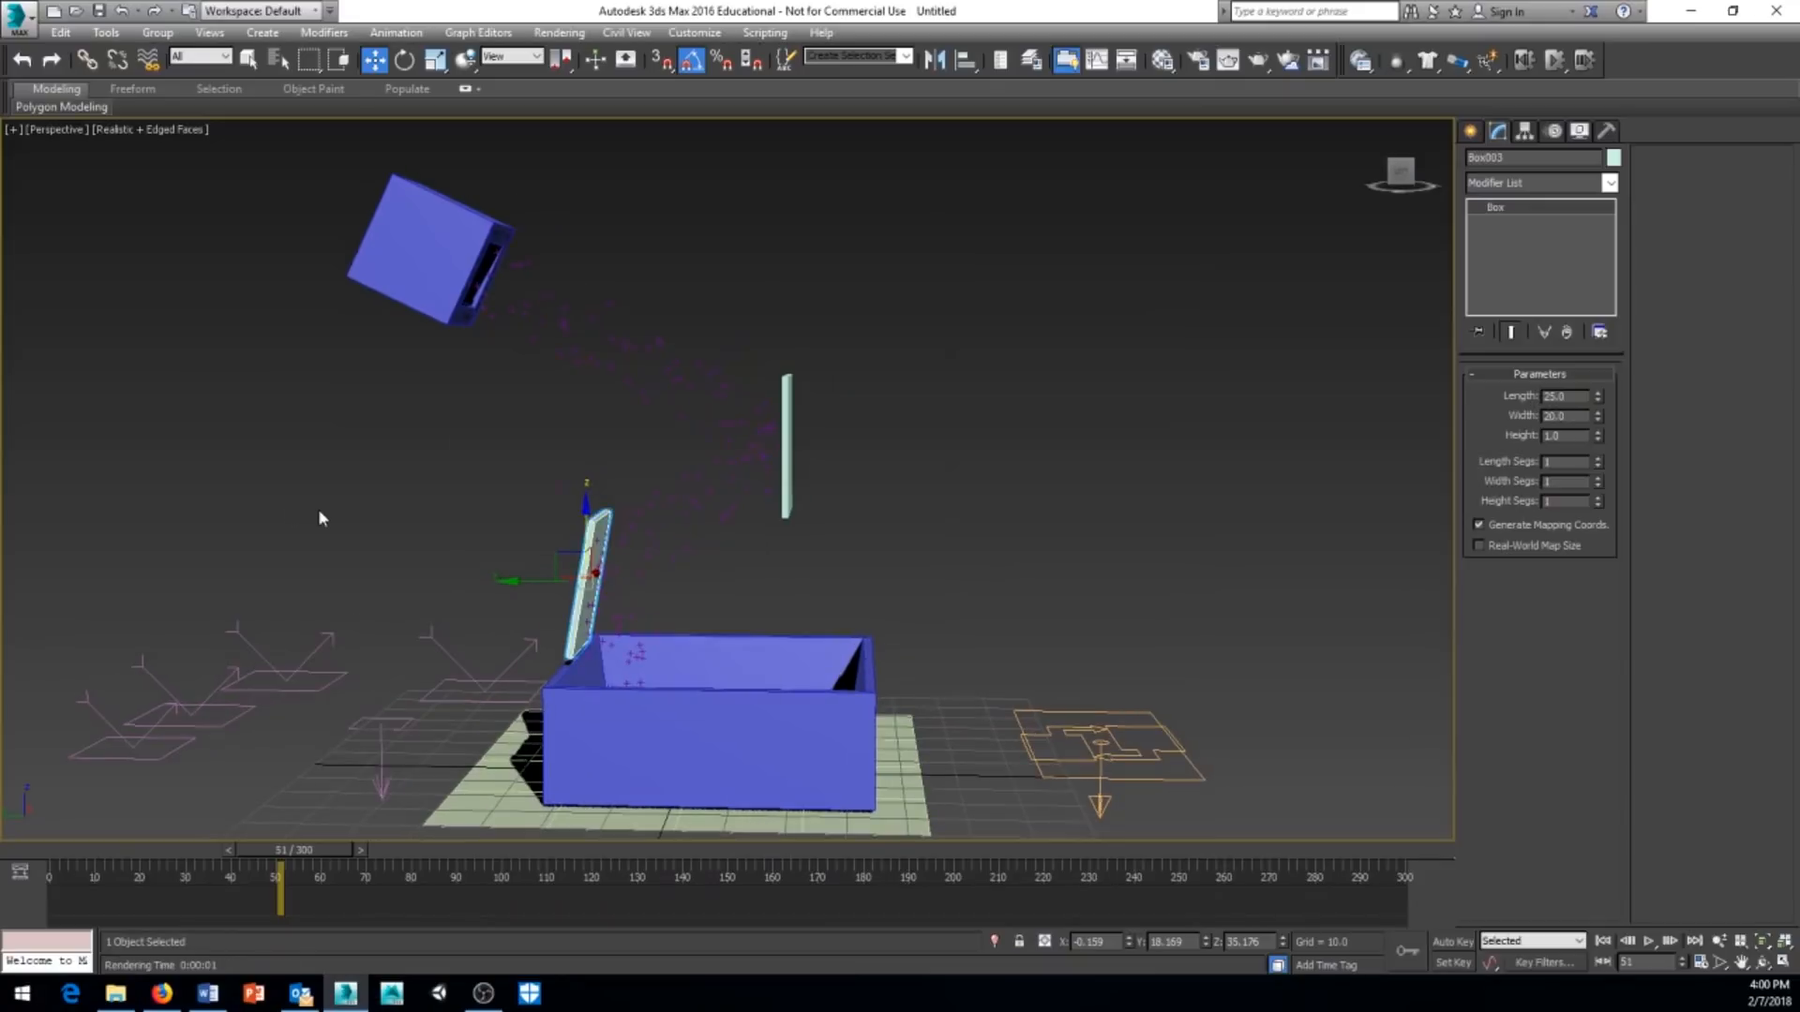
pyautogui.hotkey('shift', 'q')
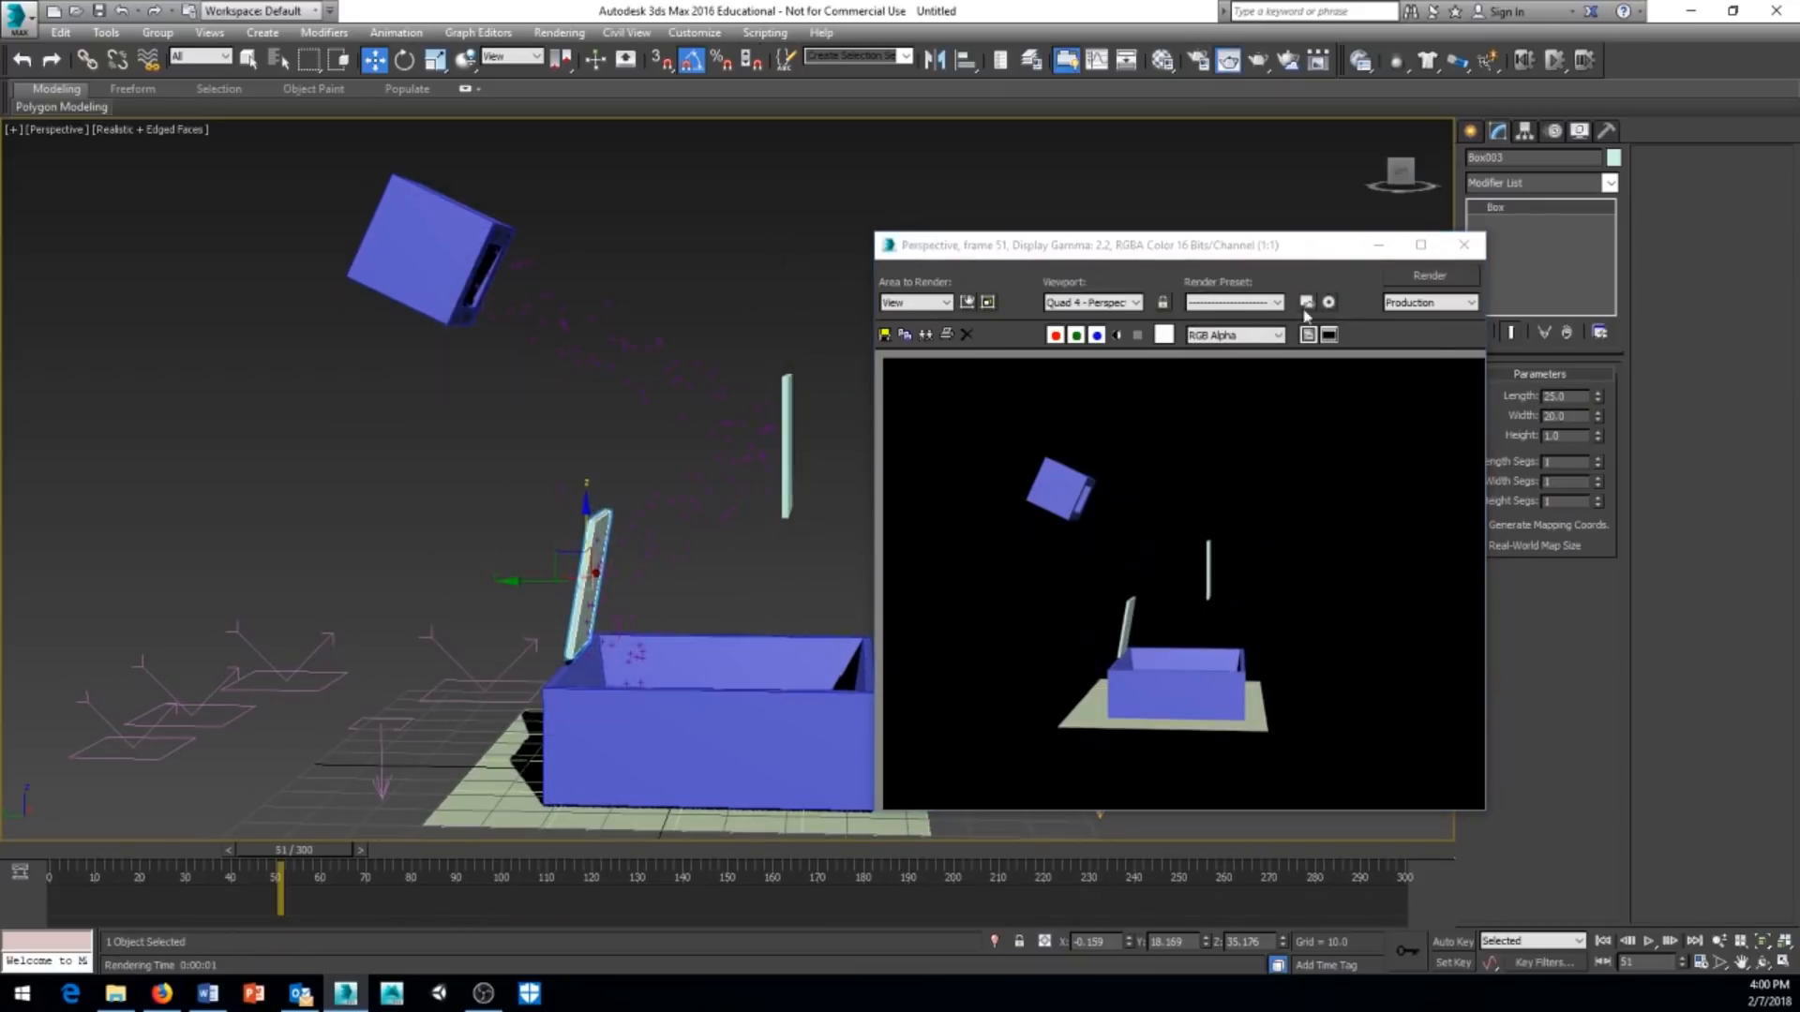
pyautogui.click(1463, 245)
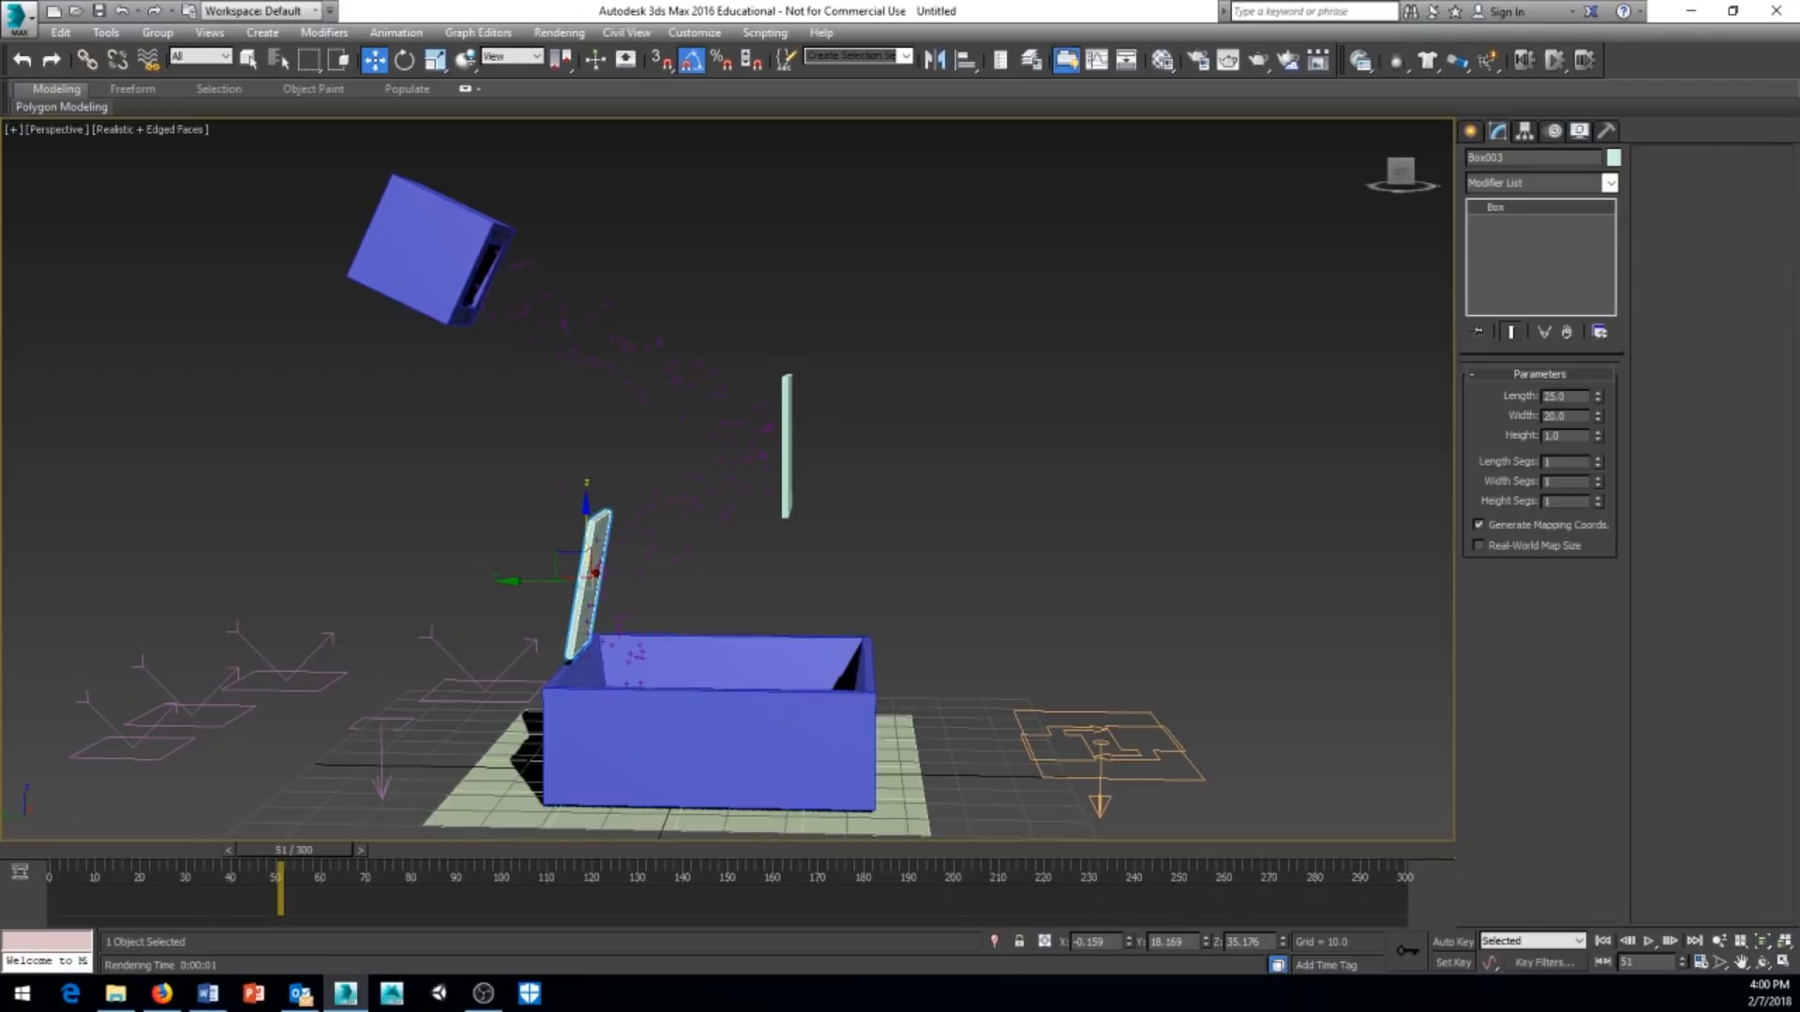
# Review the operators in Particle View, move it aside, and render frame 51 of the perspective view again.
pyautogui.moveTo(0, 173); pyautogui.dragTo(339, 171)
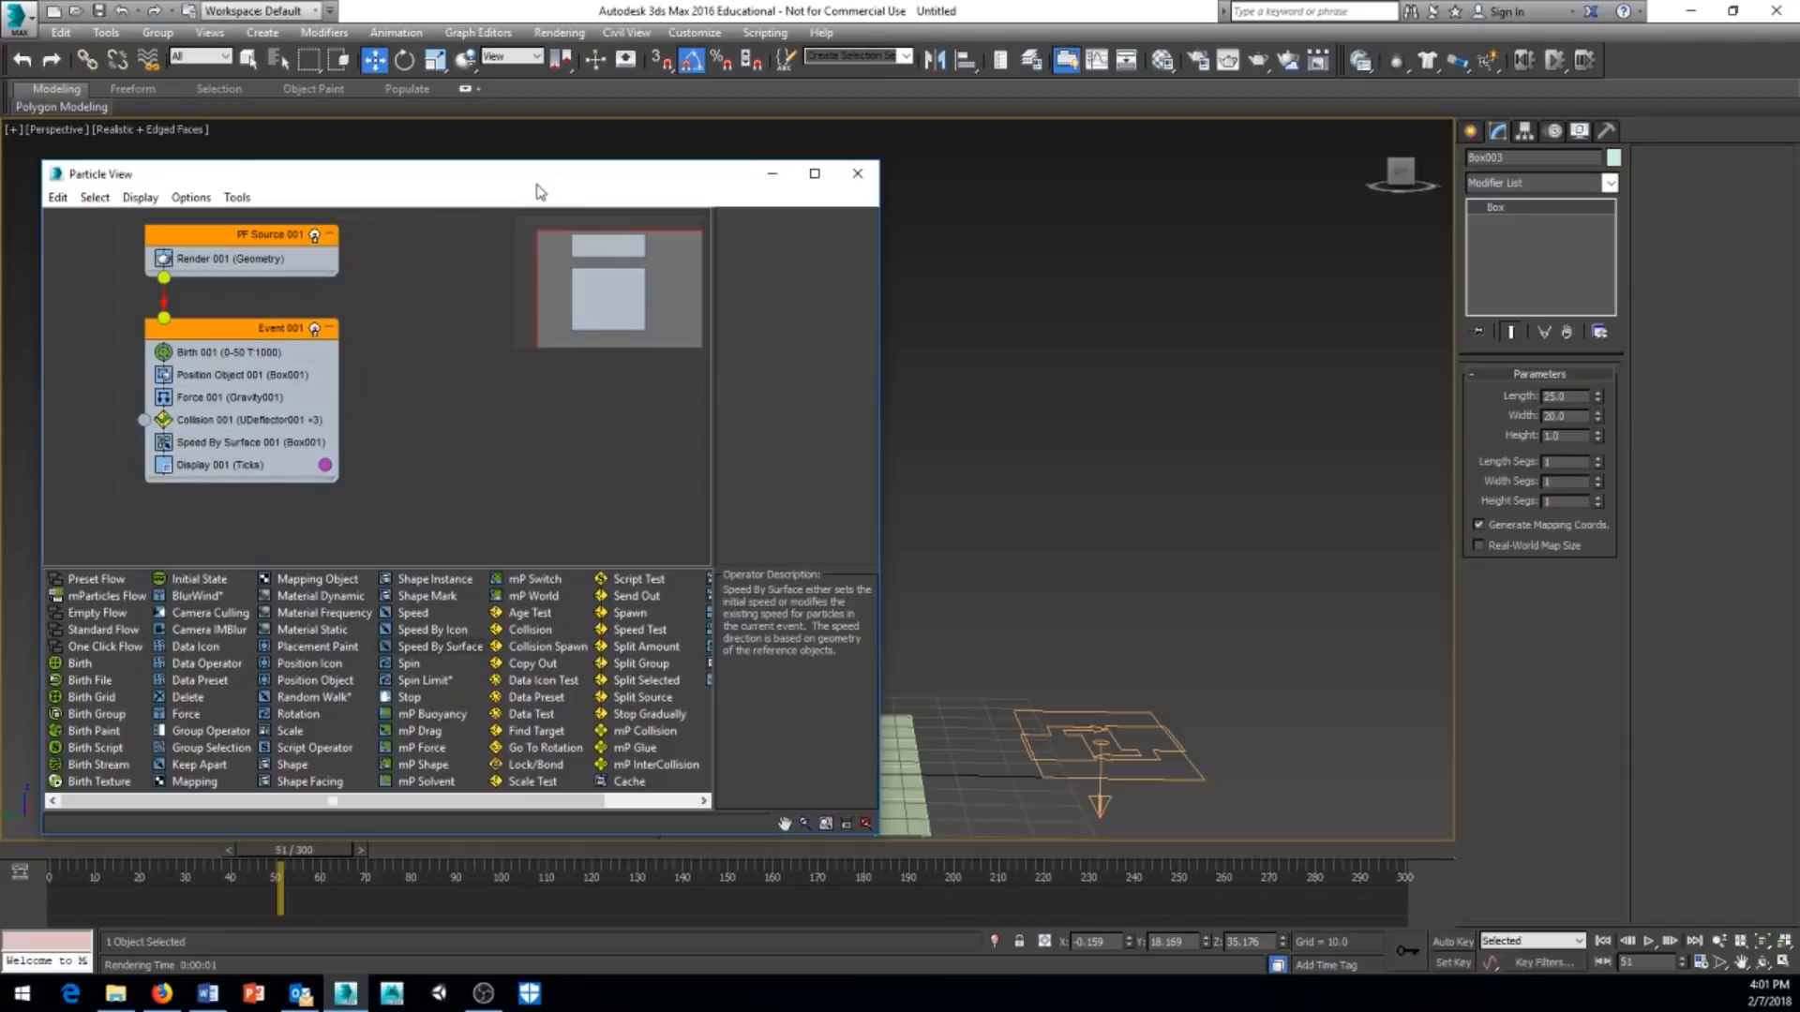
pyautogui.moveTo(533, 184); pyautogui.dragTo(0, 182)
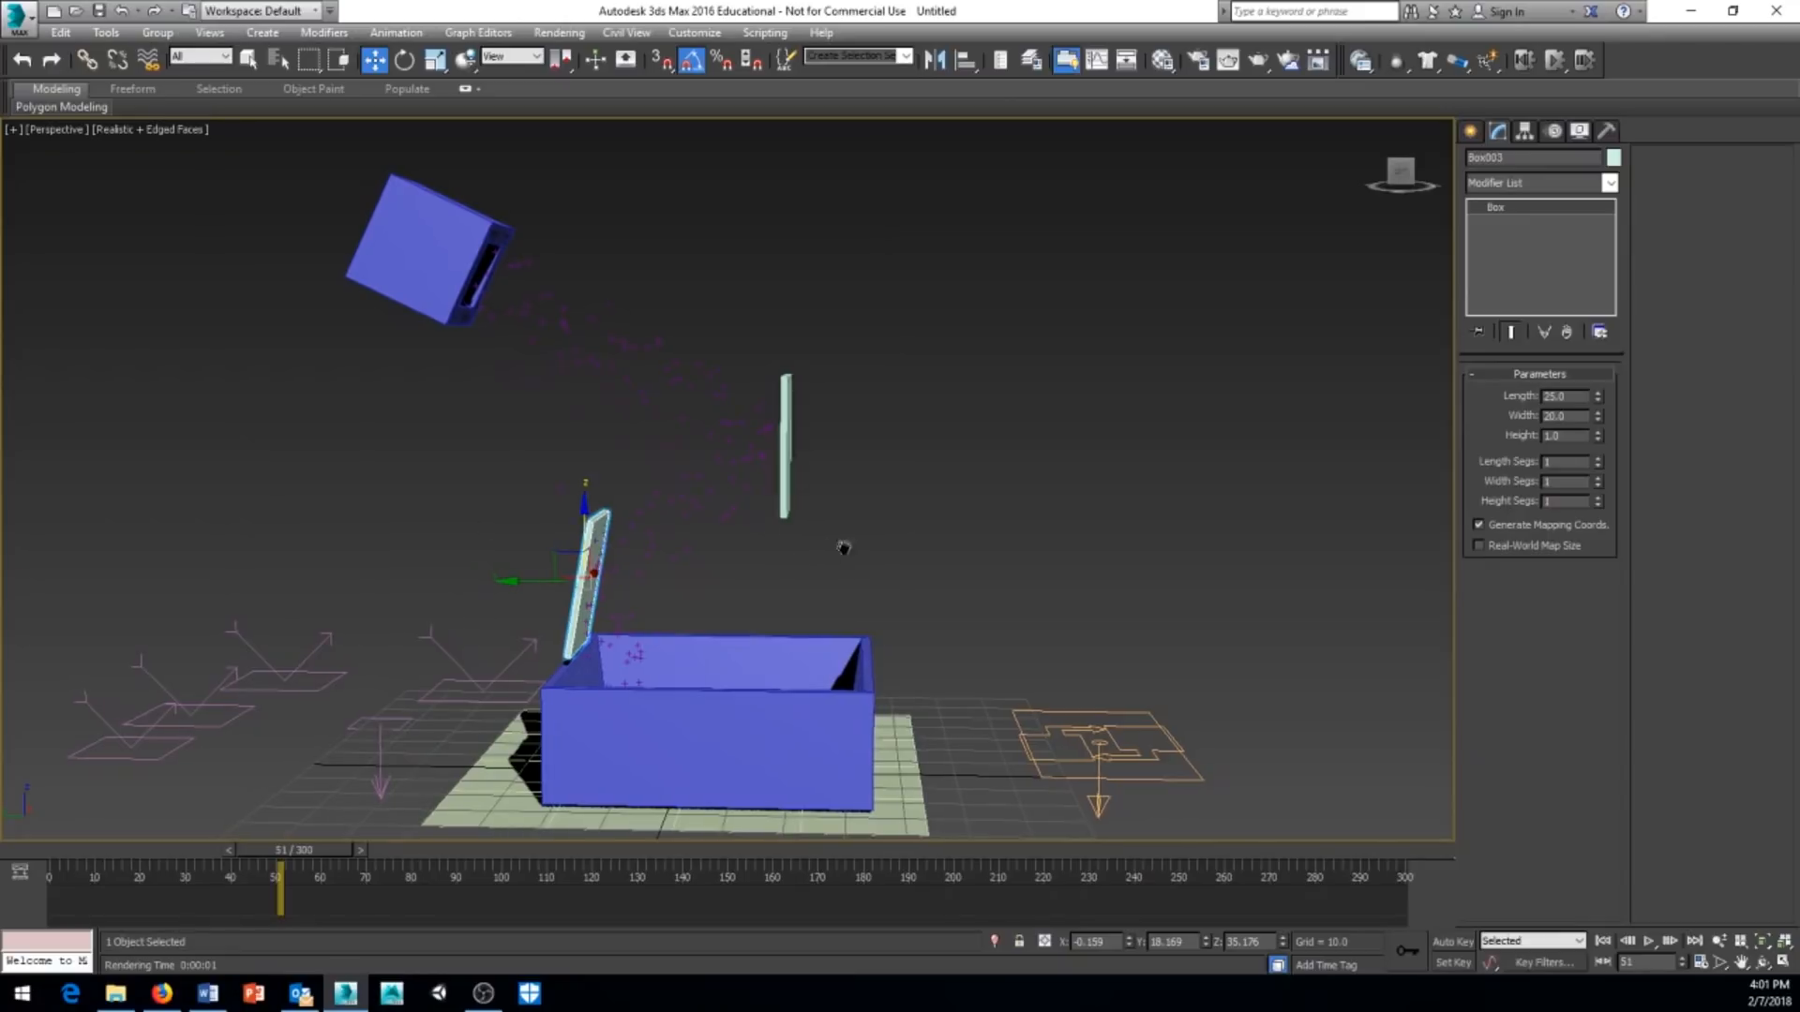
pyautogui.moveTo(844, 551); pyautogui.dragTo(777, 576, button='middle')
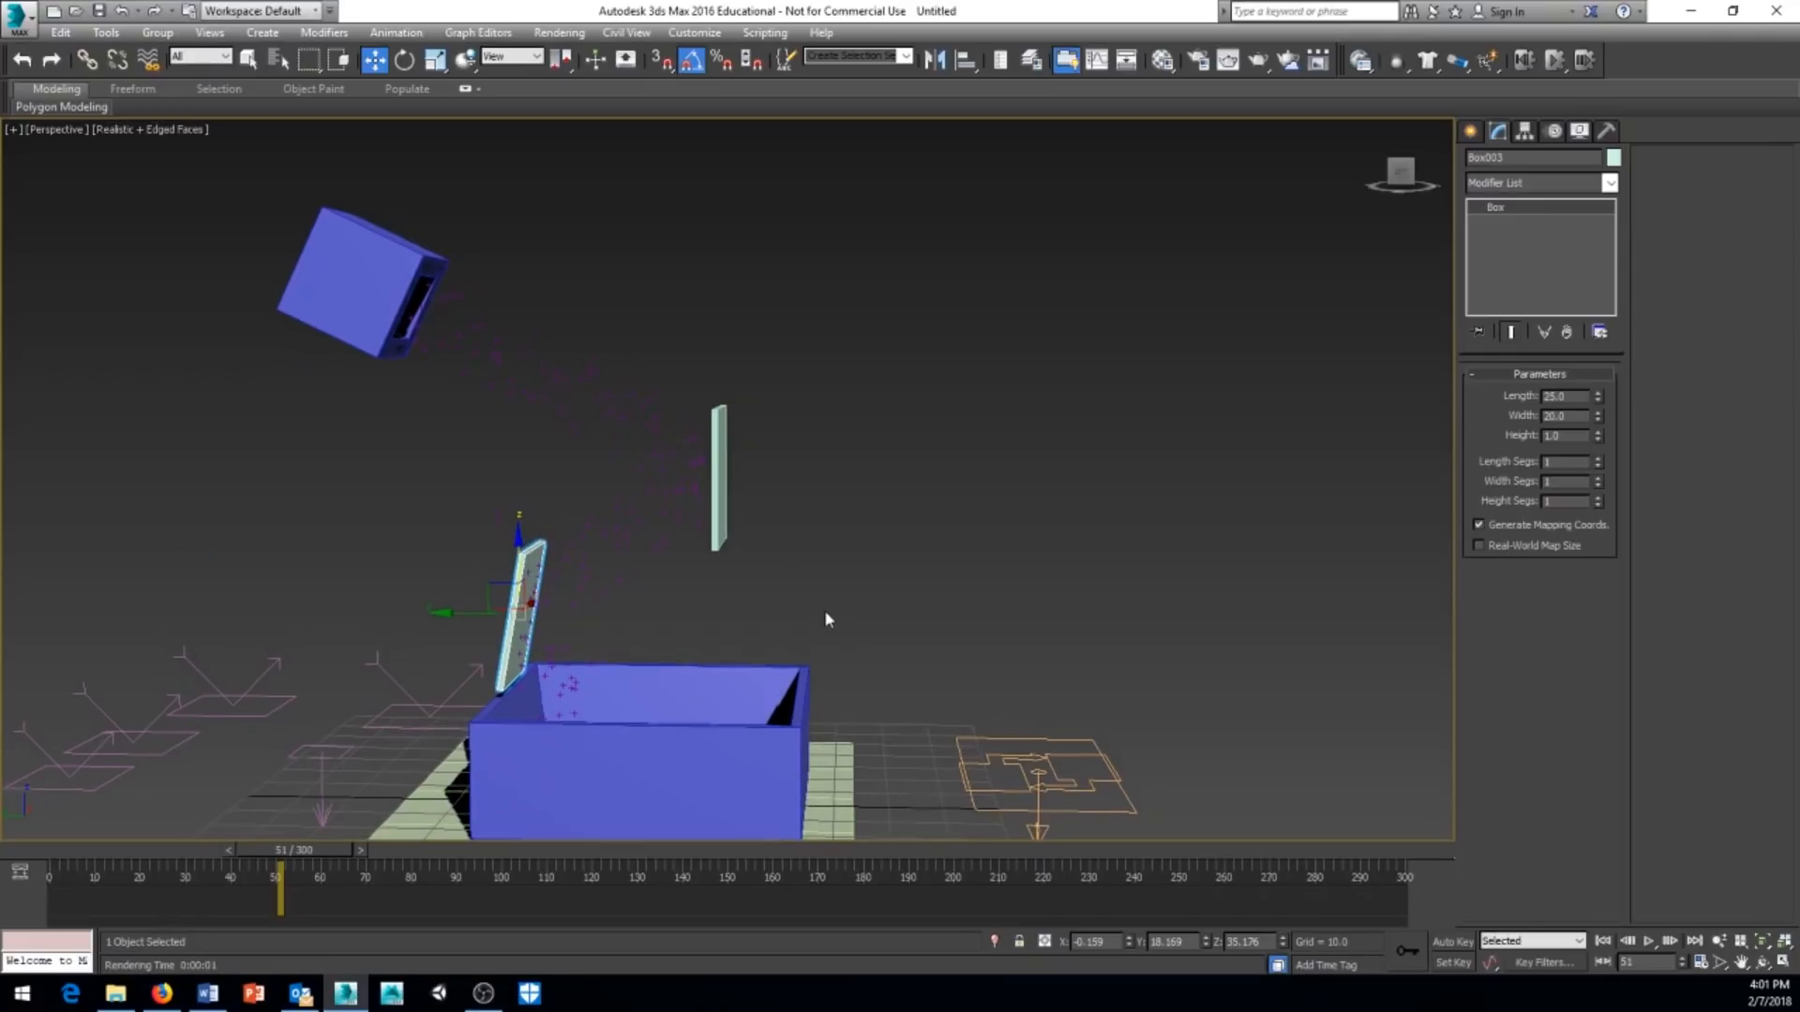
pyautogui.hotkey('shift', 'q')
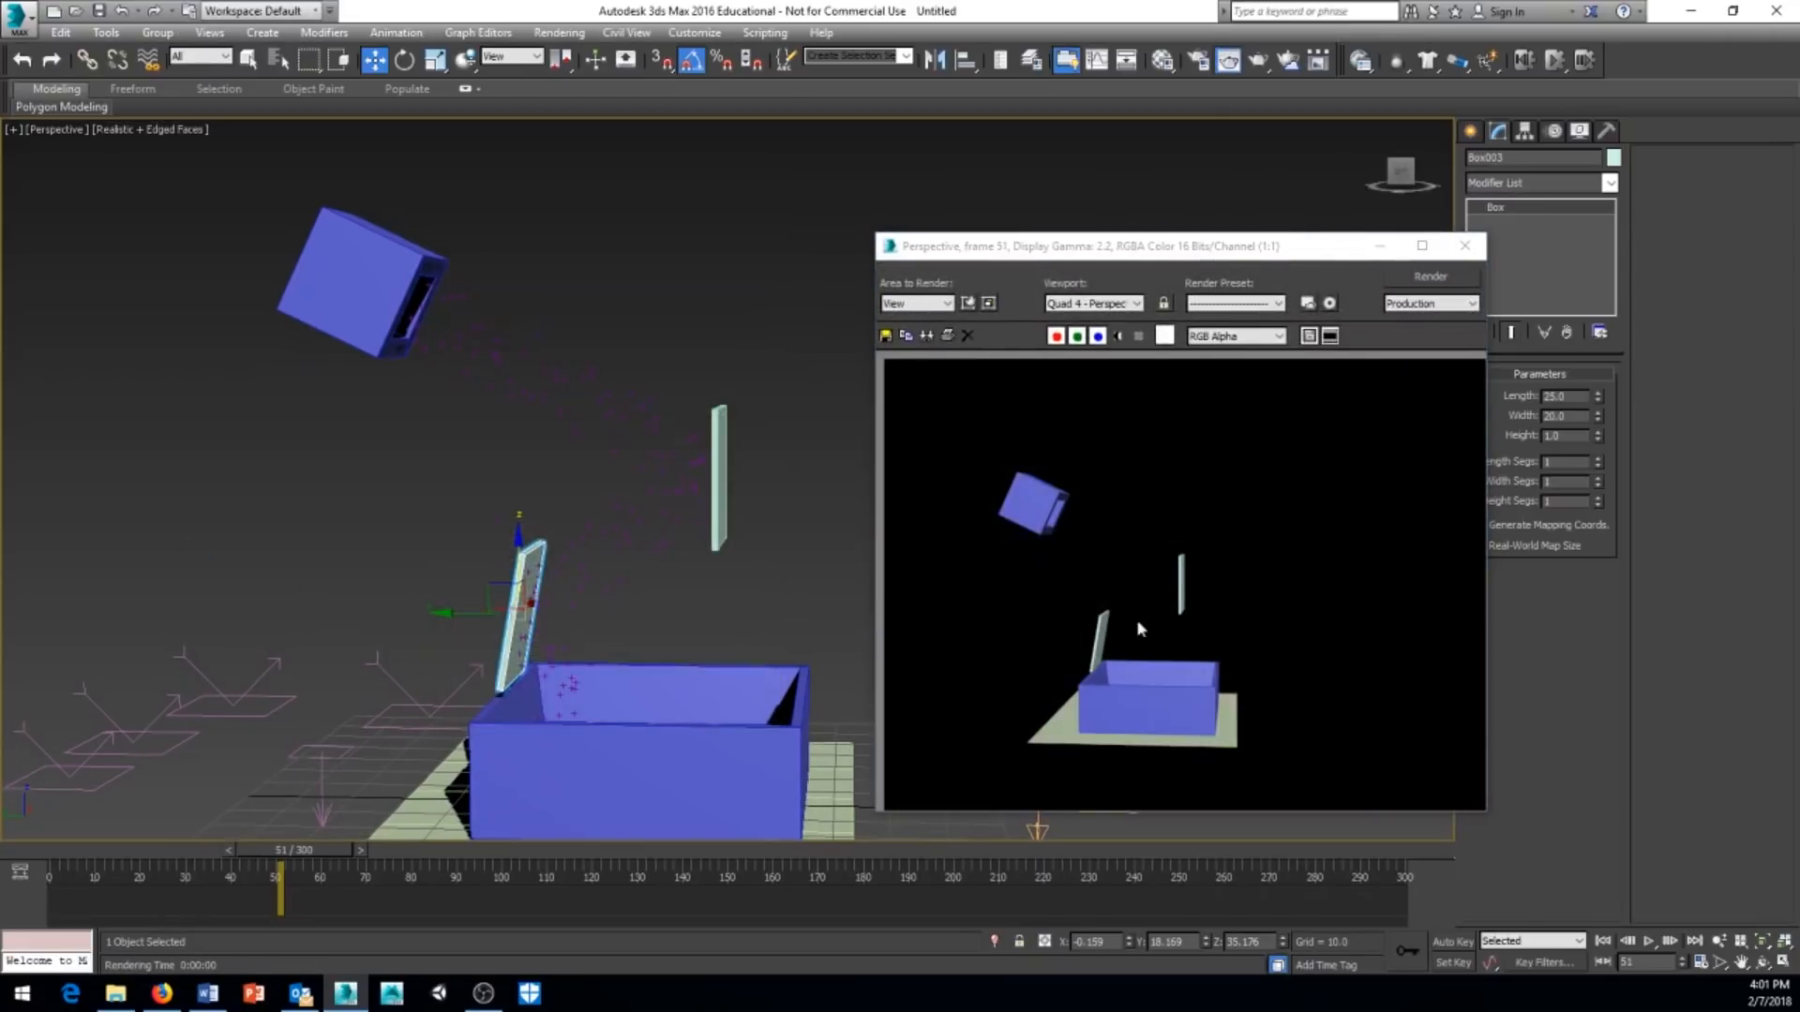
pyautogui.click(1465, 245)
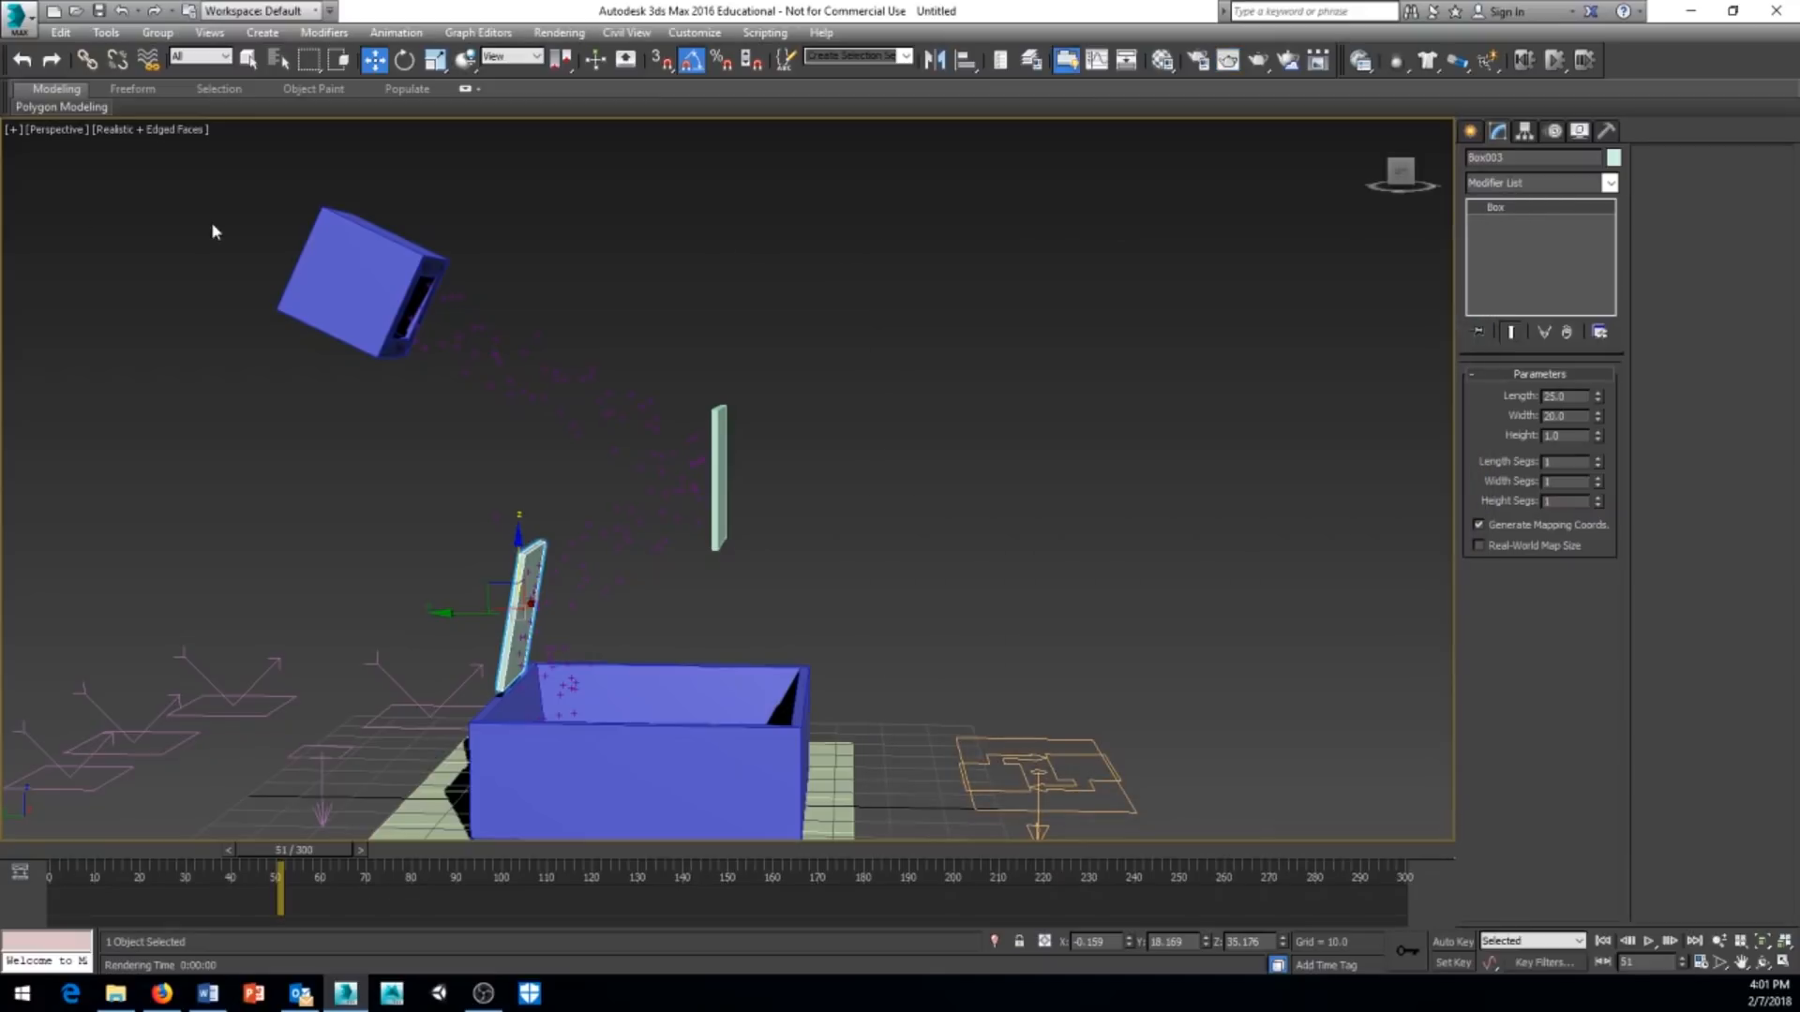
# Open Particle View, add a Shape operator to Event 001 above Display 001, and set its 3D shape to Heart.
pyautogui.press('6')
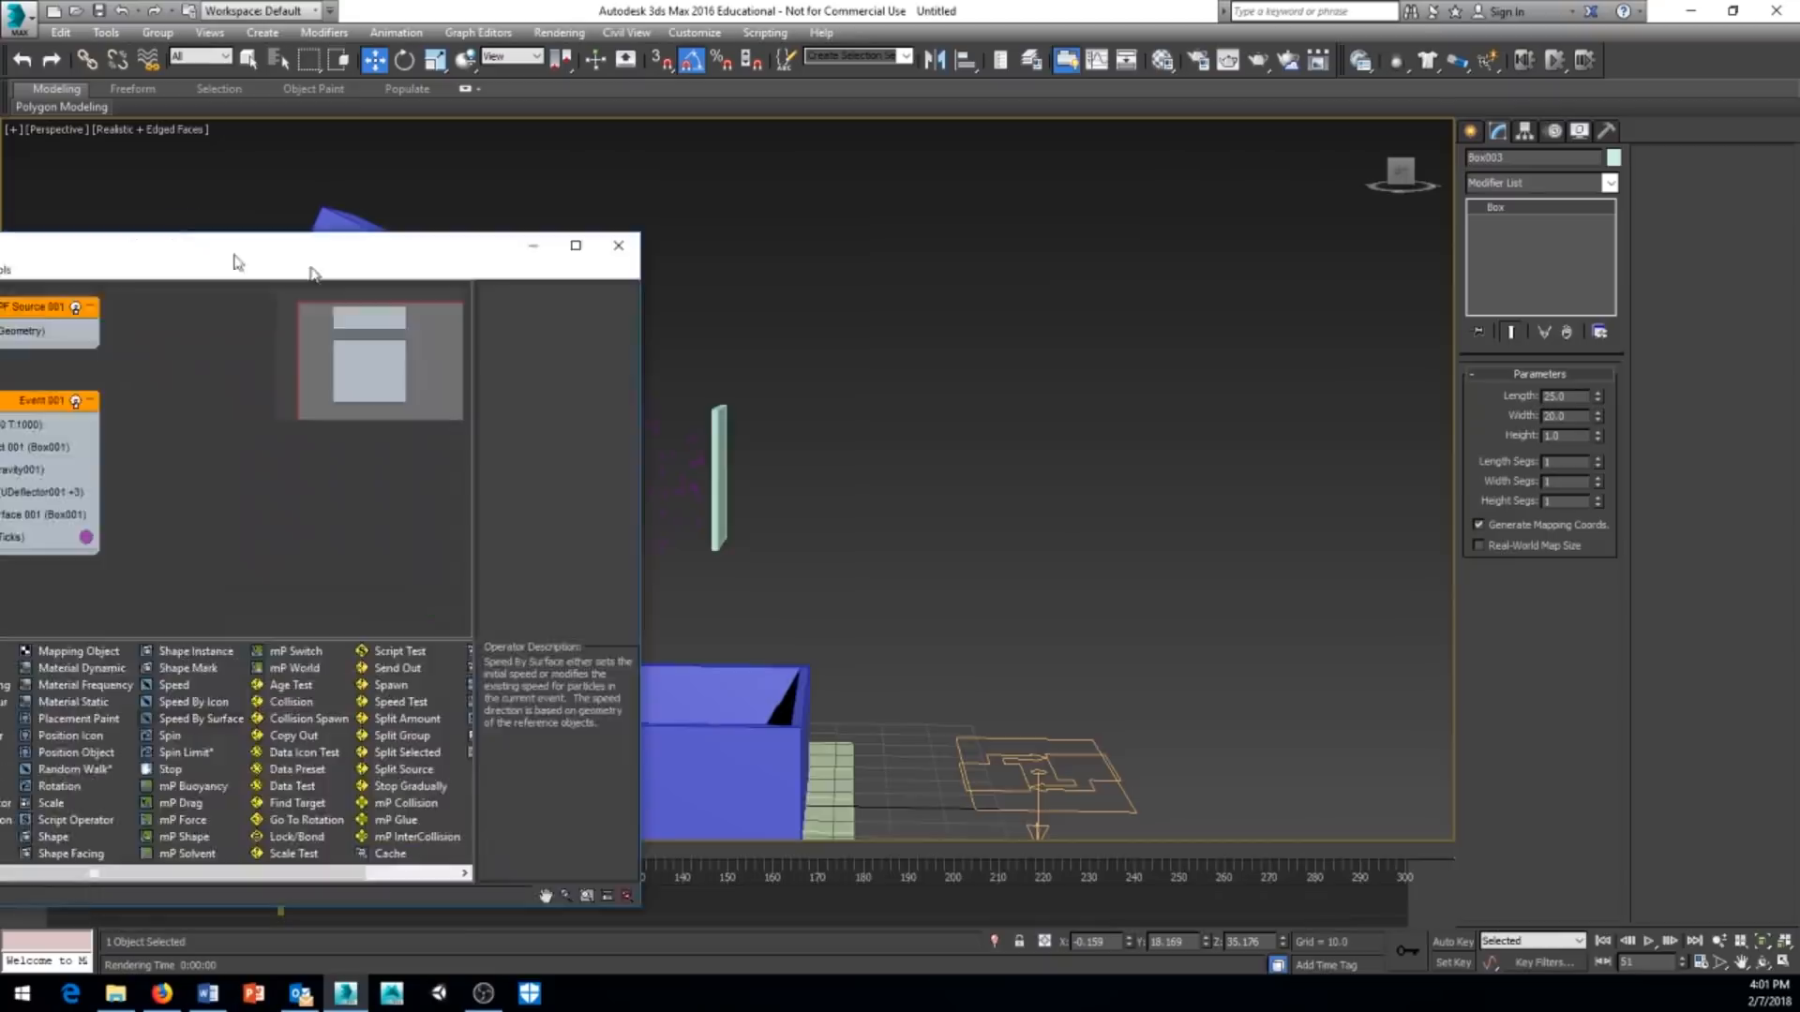
pyautogui.moveTo(241, 257); pyautogui.dragTo(1122, 192)
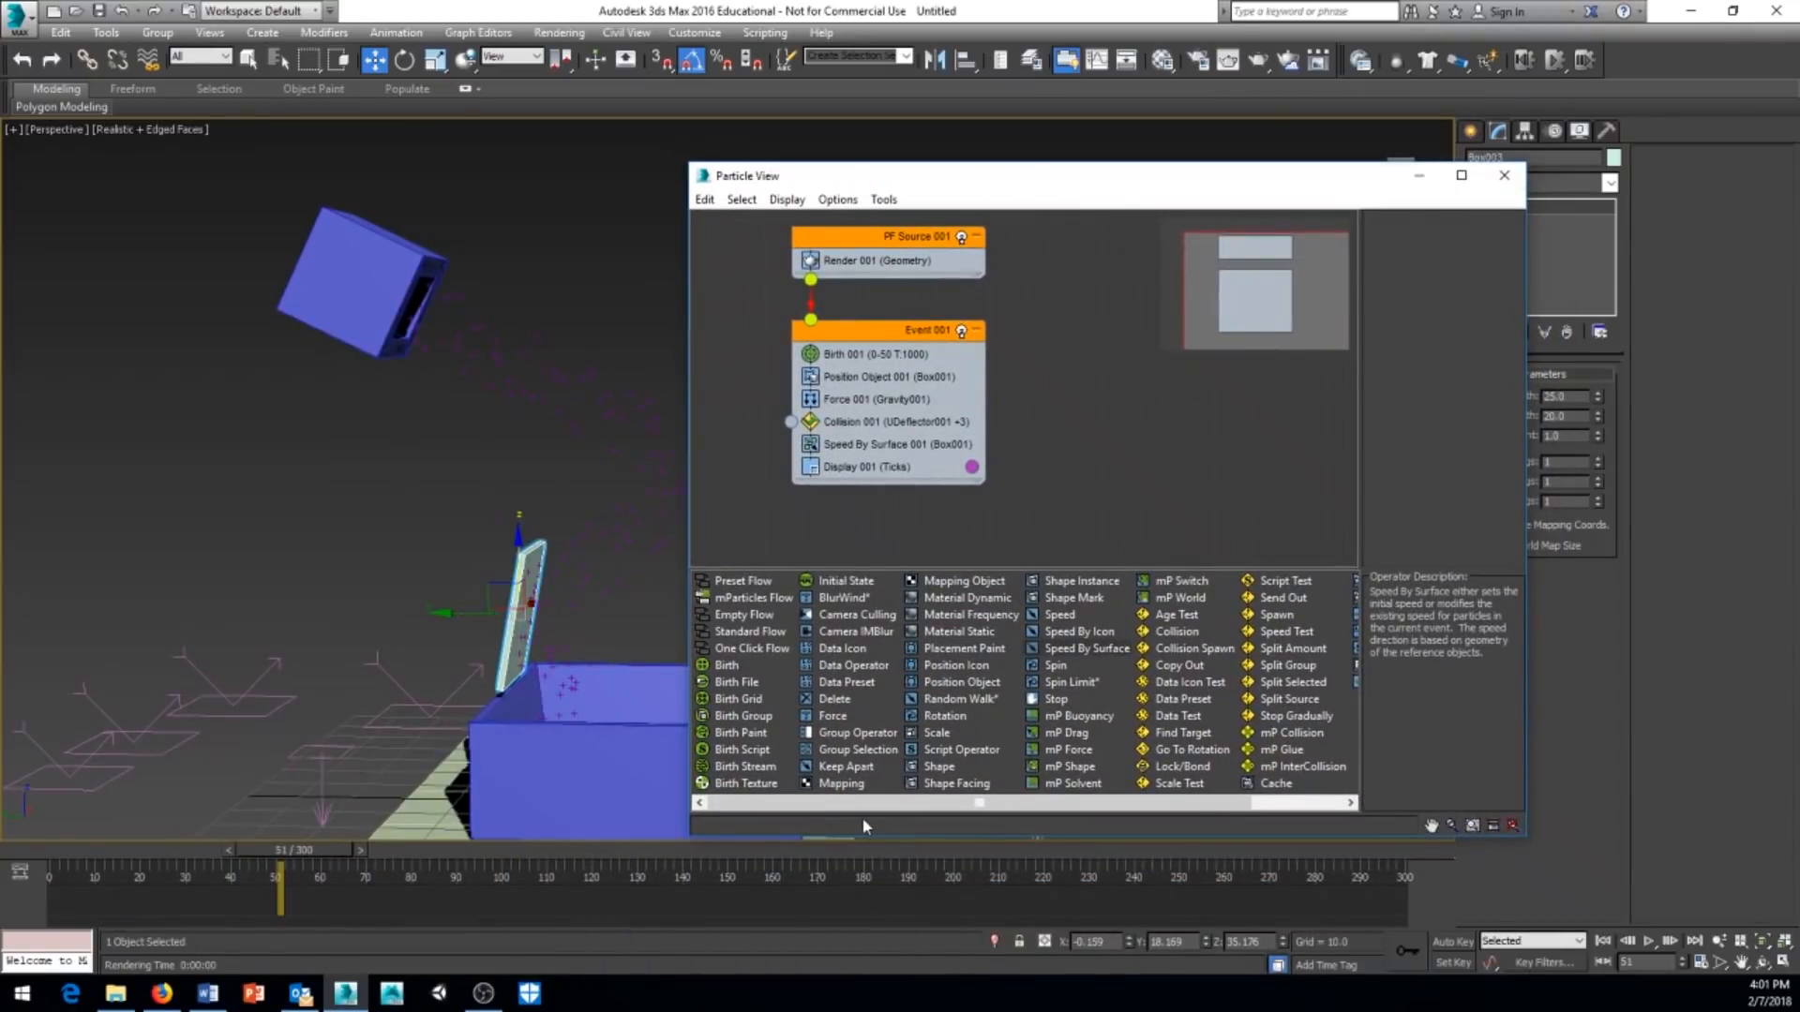
pyautogui.click(940, 767)
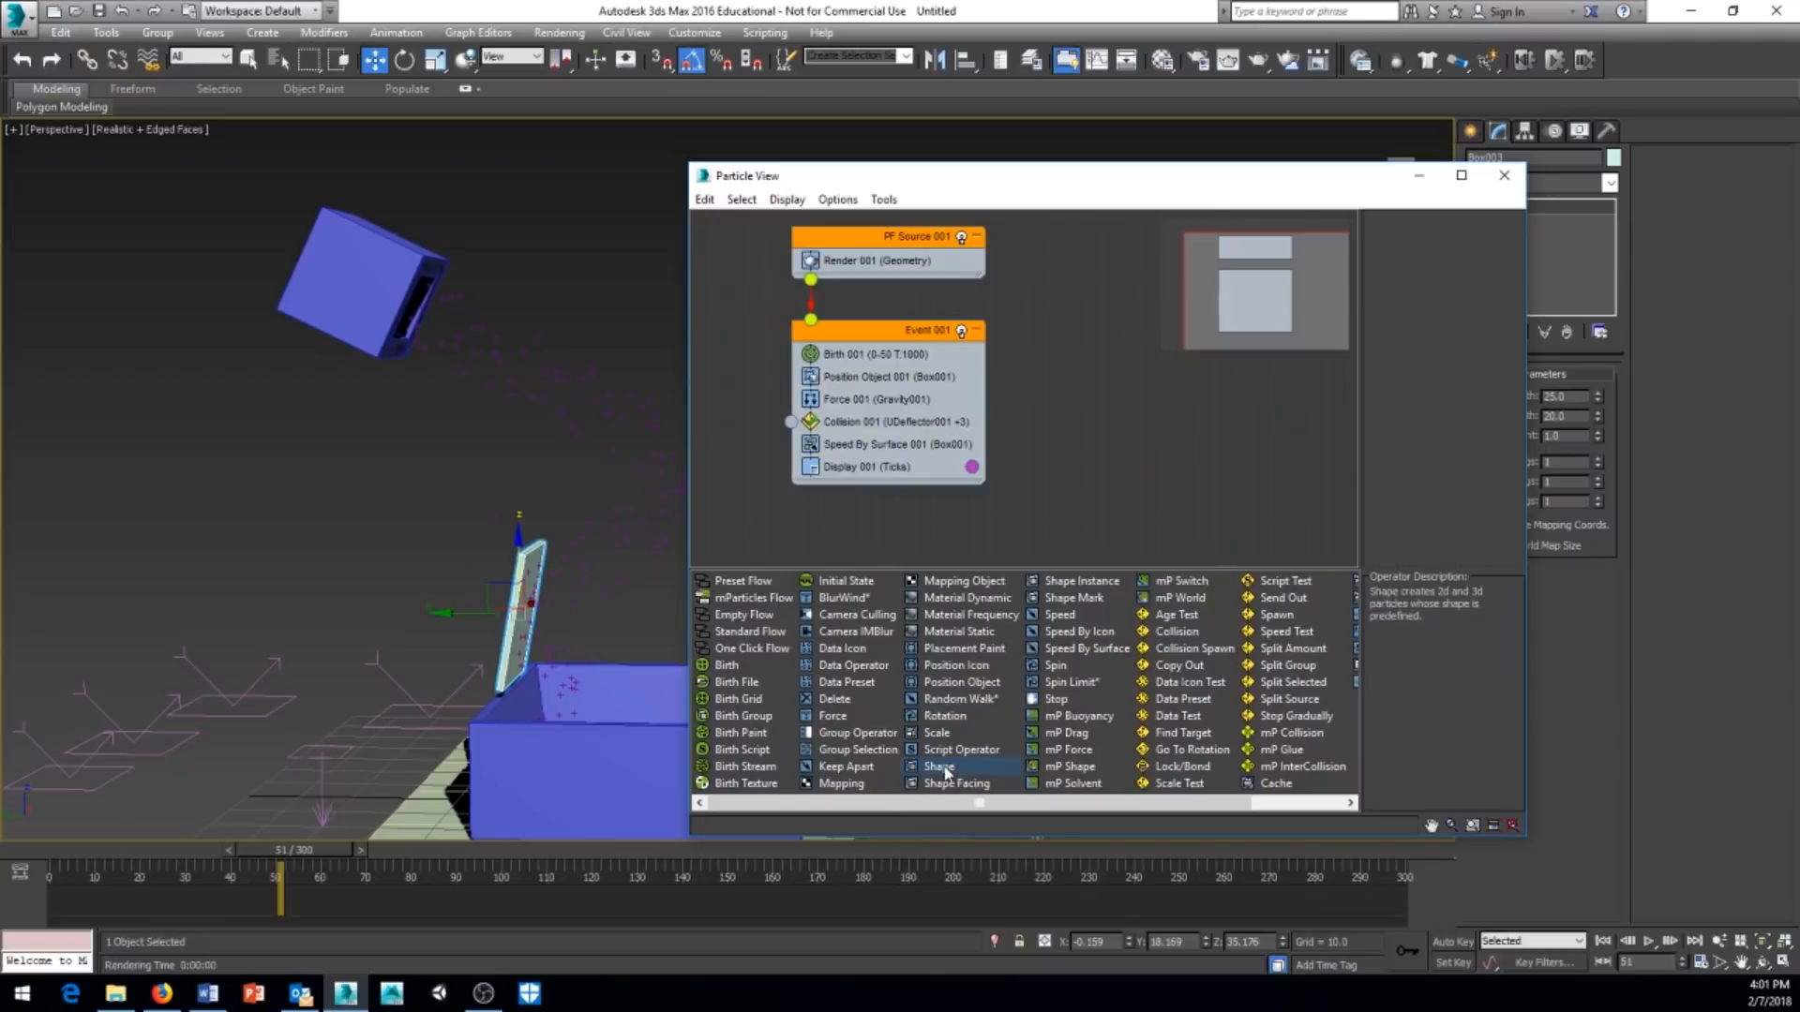
pyautogui.moveTo(940, 640); pyautogui.dragTo(901, 454)
pyautogui.click(866, 467)
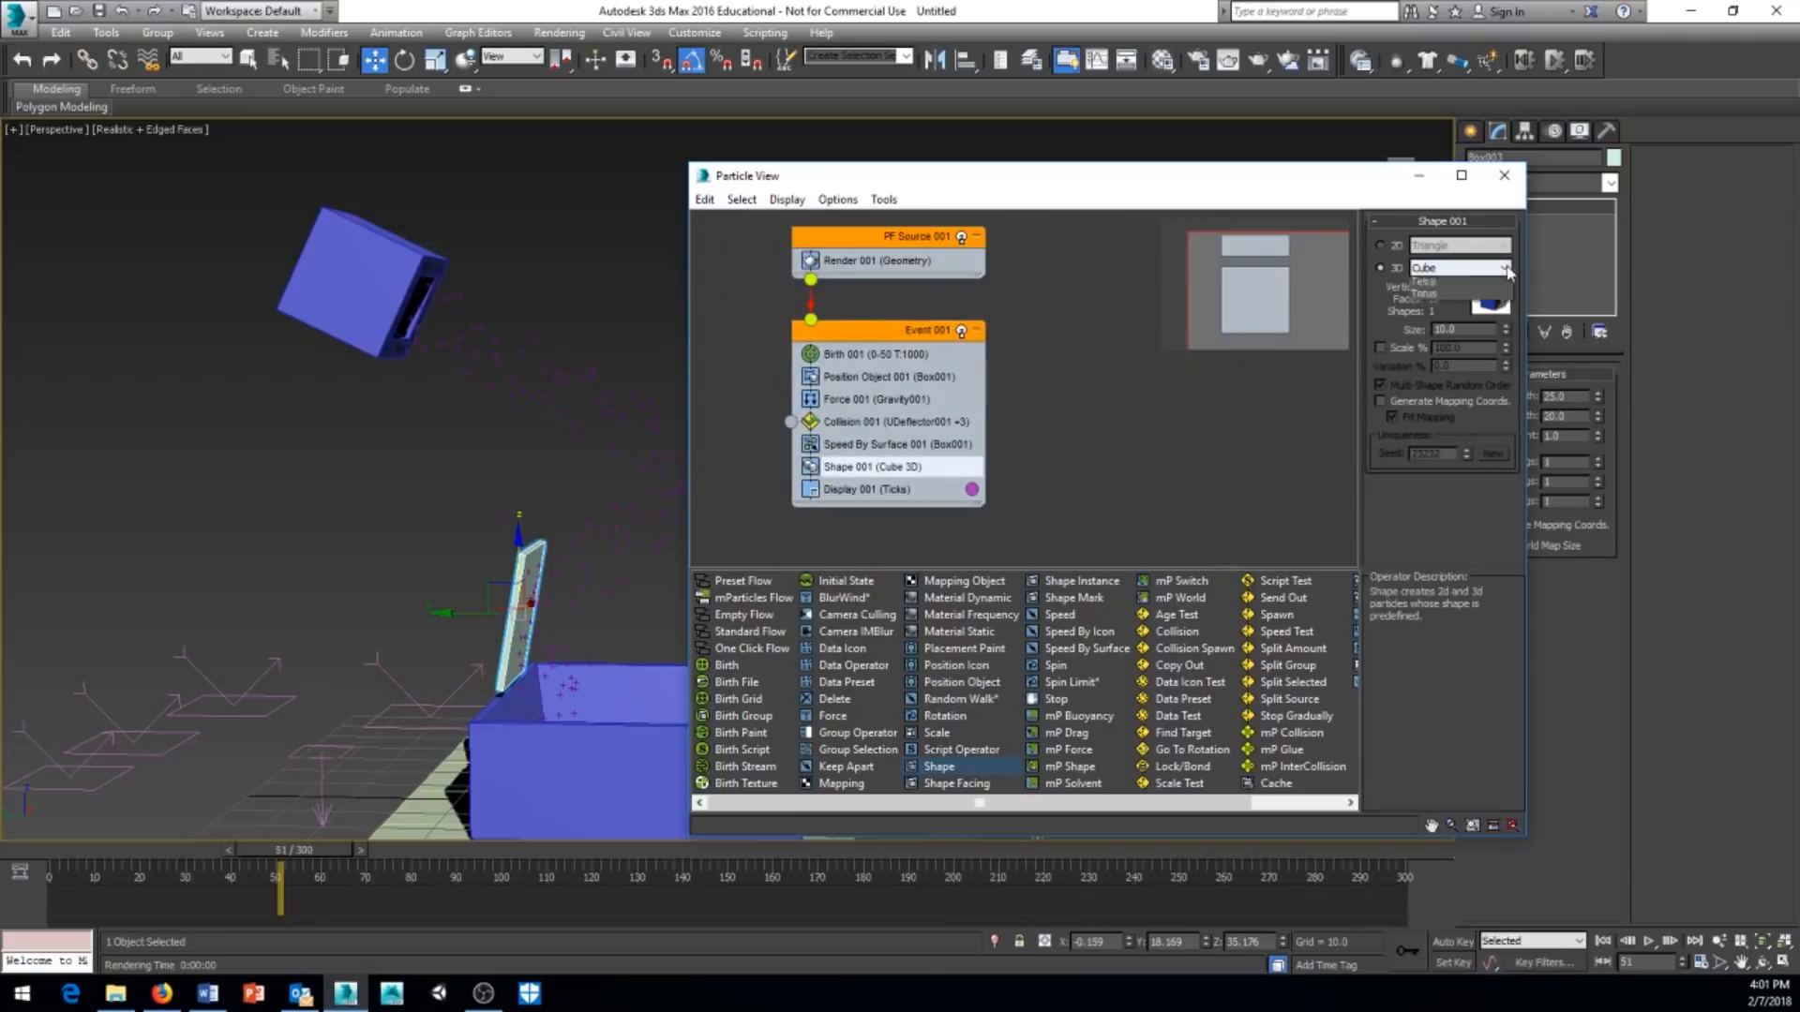
pyautogui.click(1462, 268)
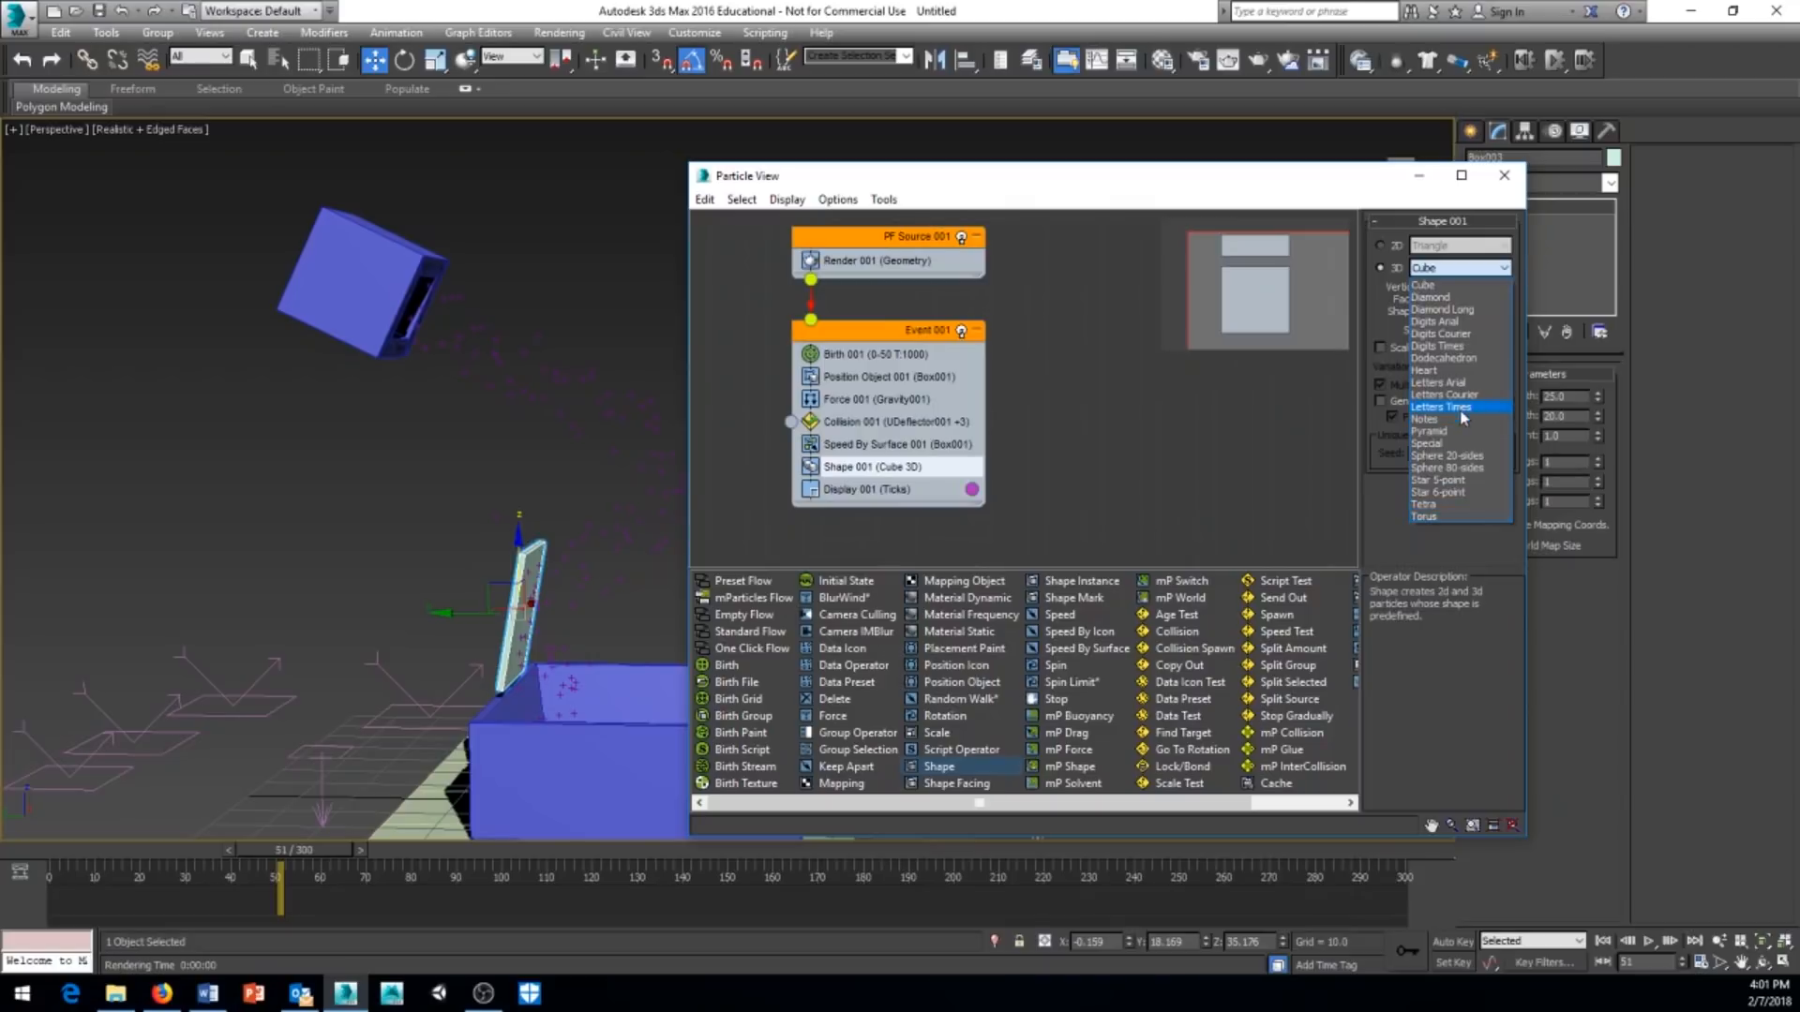
pyautogui.click(1447, 372)
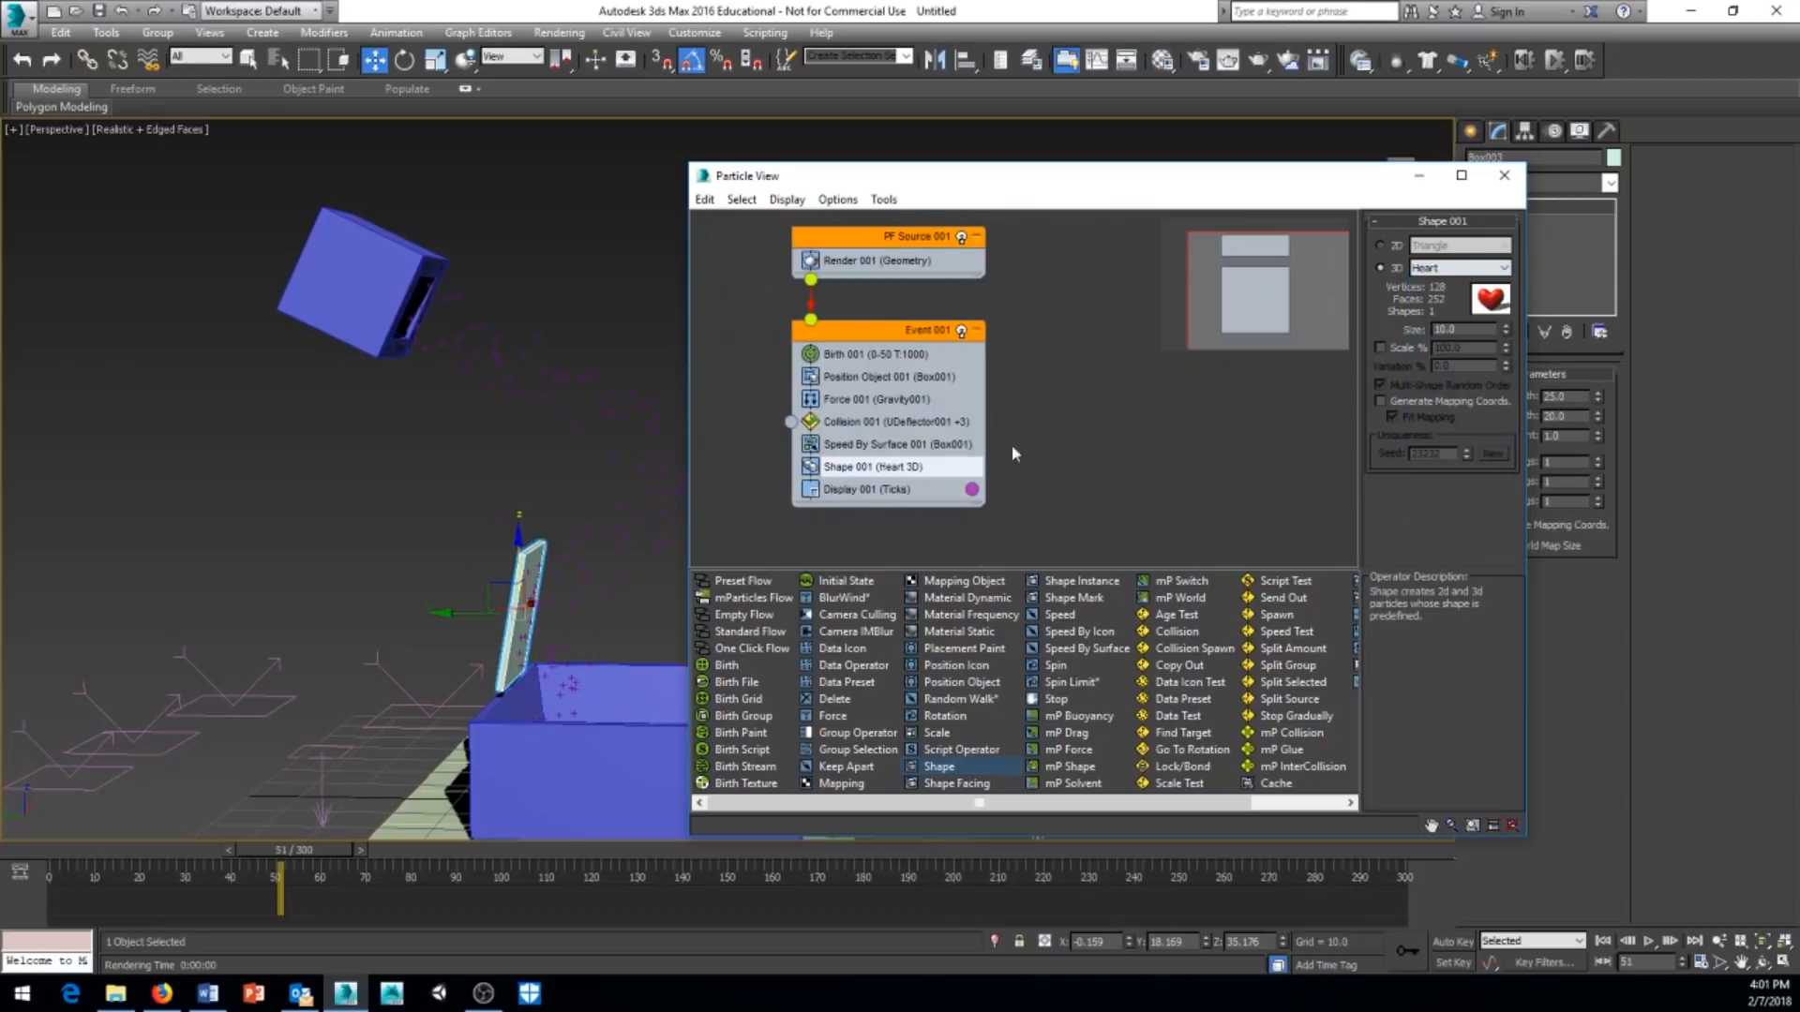
# Render frame 51 with the heart-shaped particles and close the render window.
pyautogui.click(905, 491)
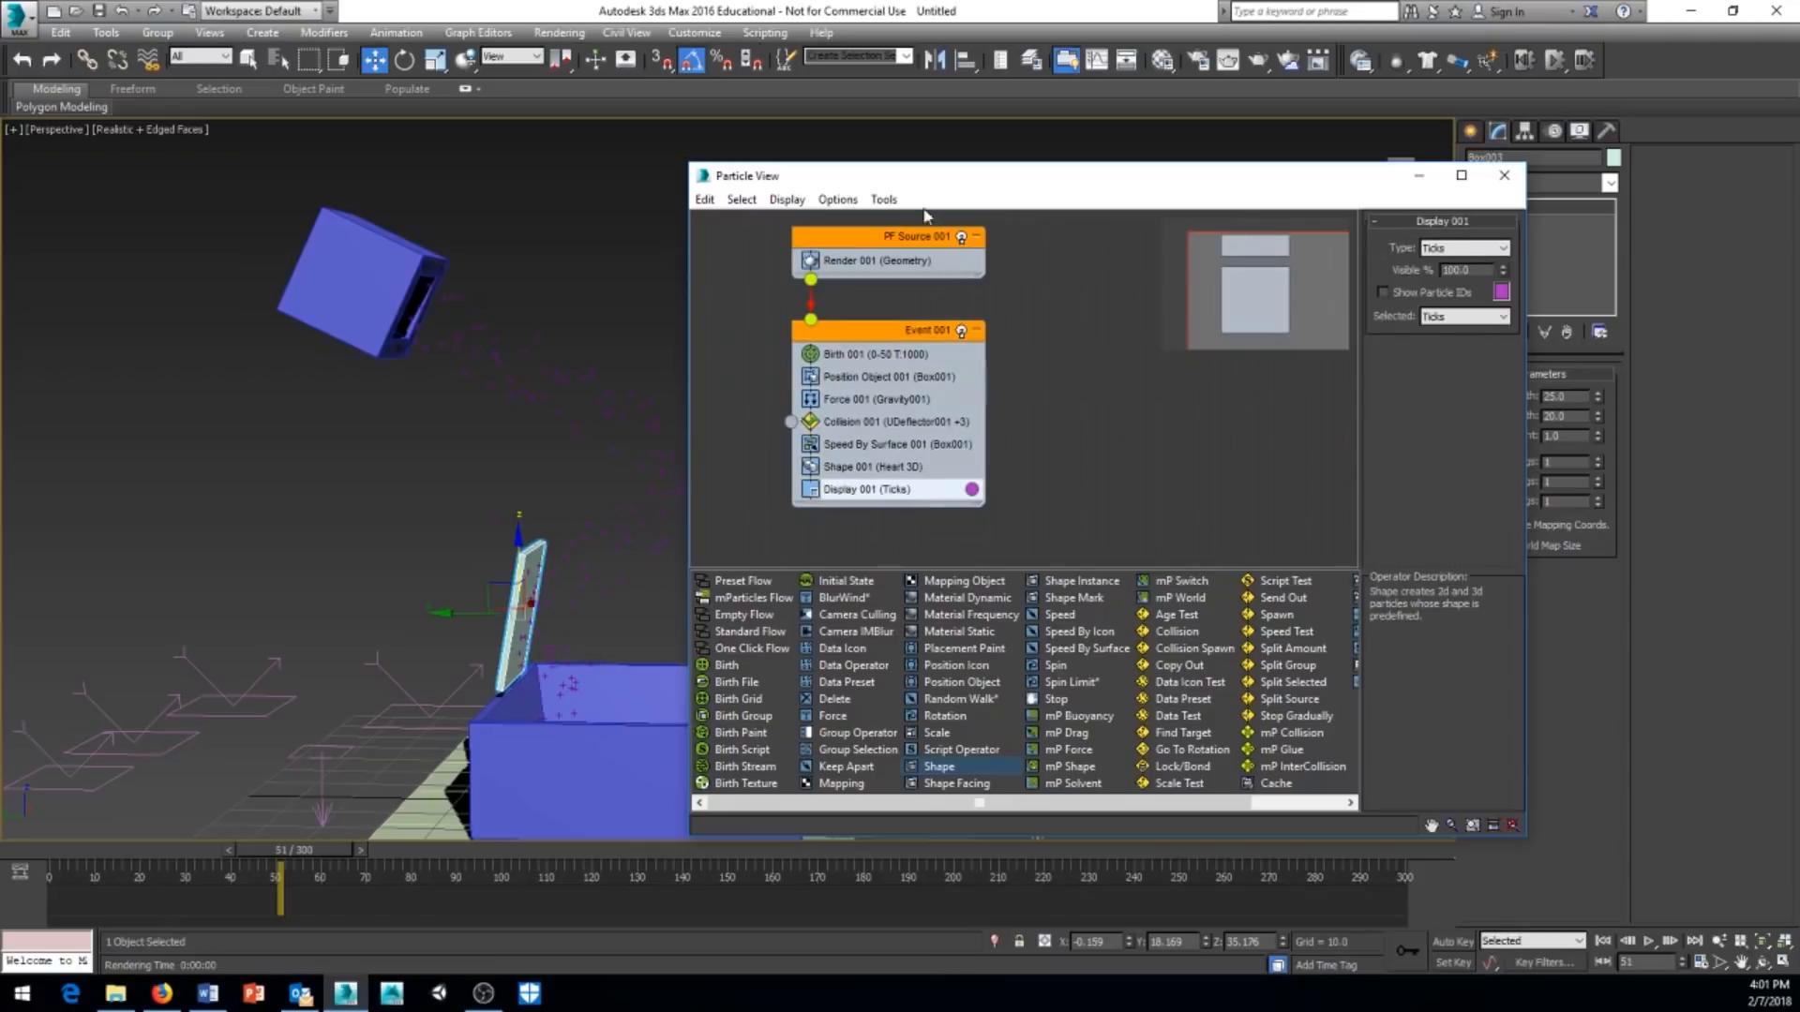
pyautogui.moveTo(906, 186); pyautogui.dragTo(1048, 178)
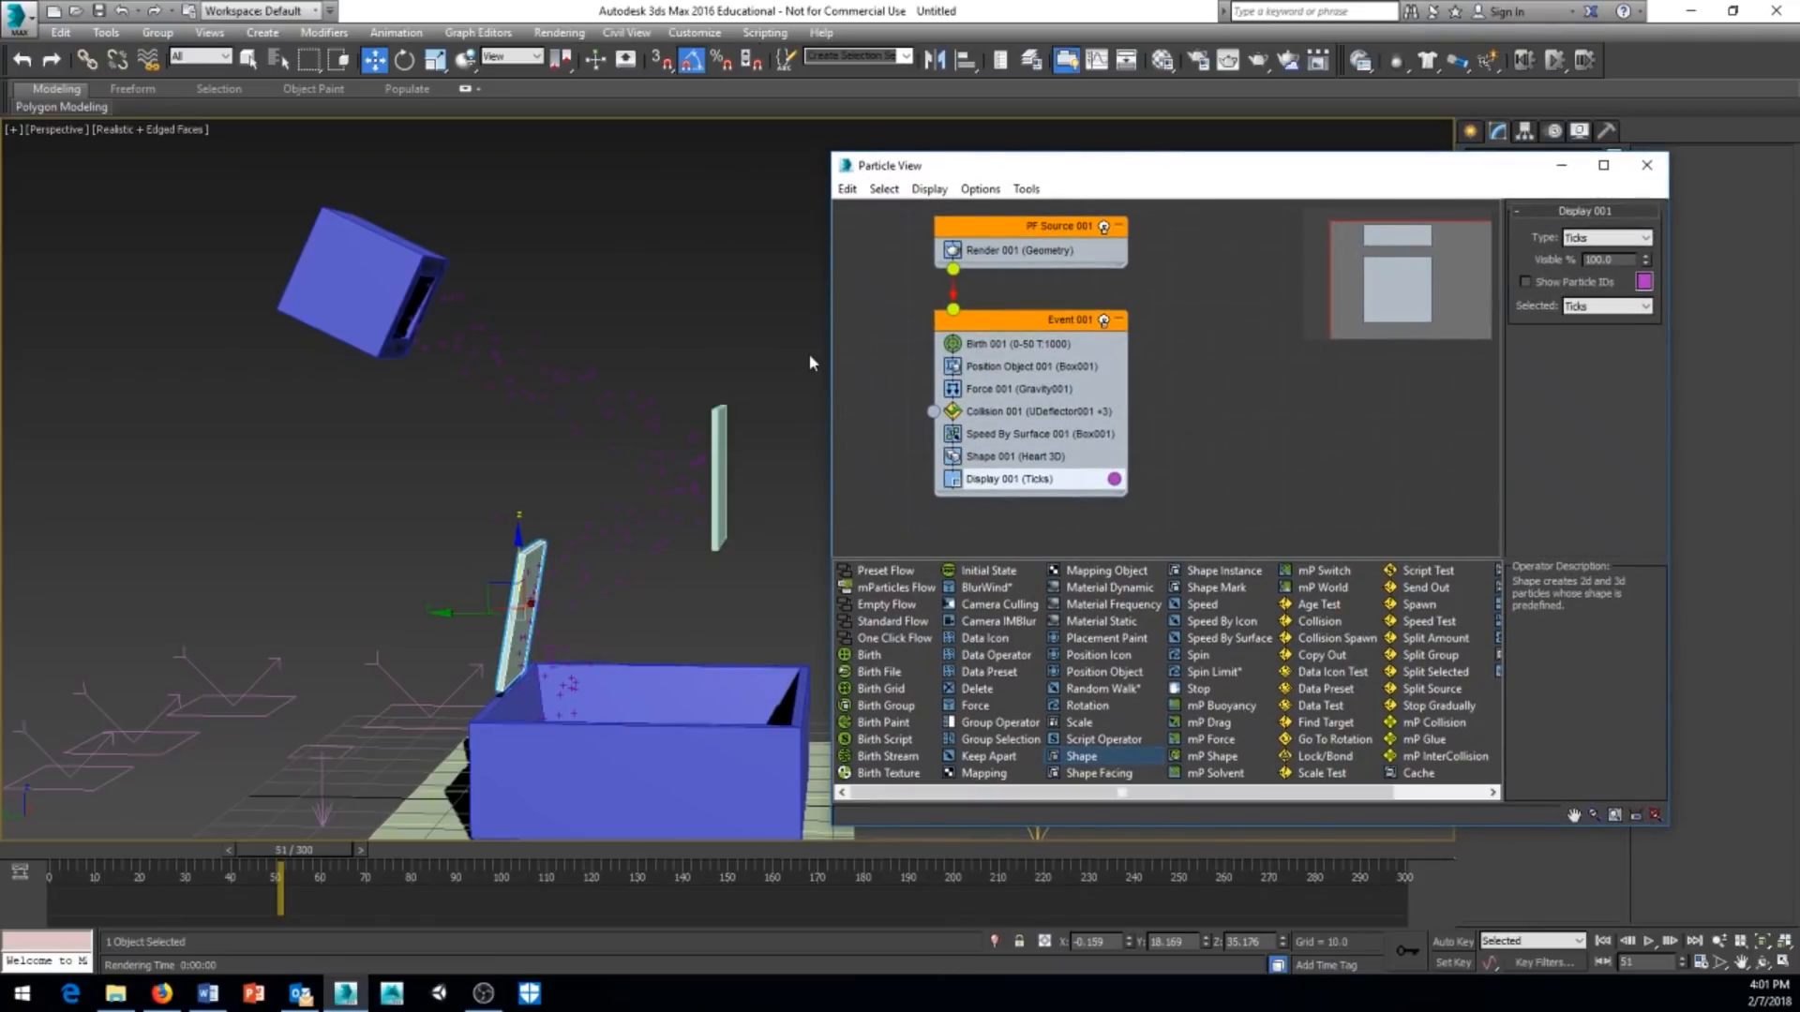
pyautogui.hotkey('shift', 'q')
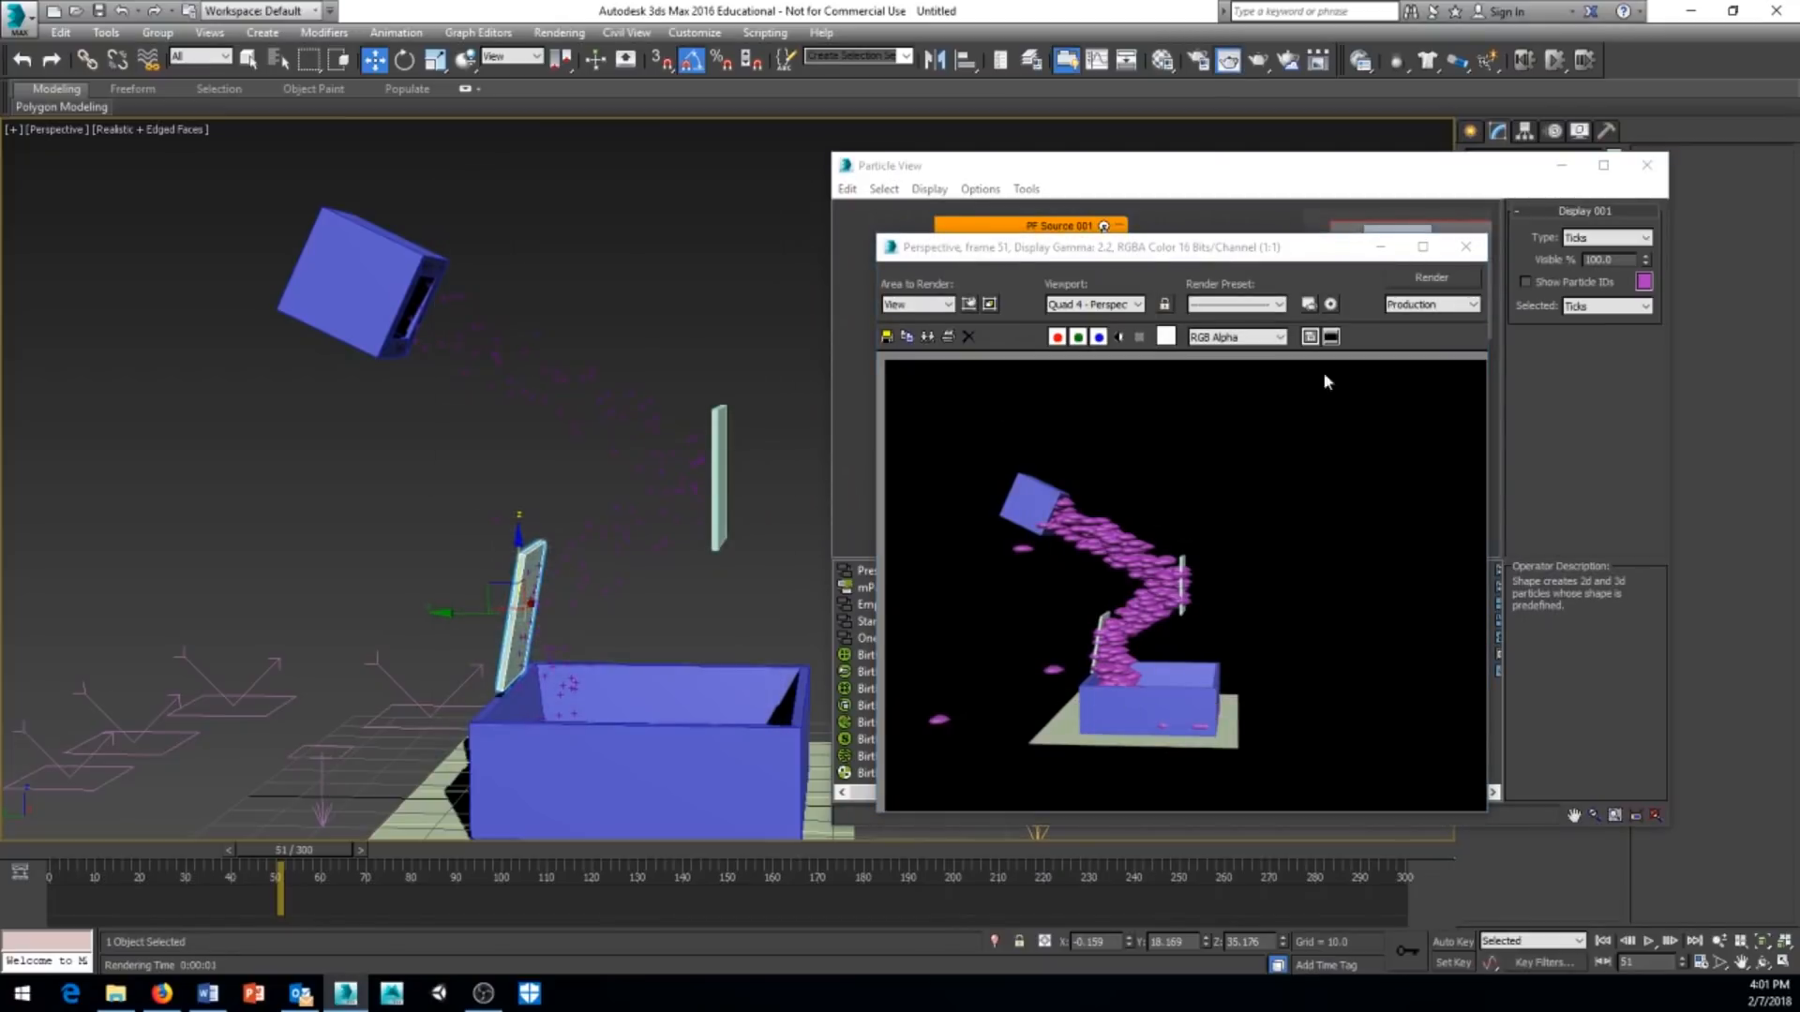
pyautogui.click(1465, 247)
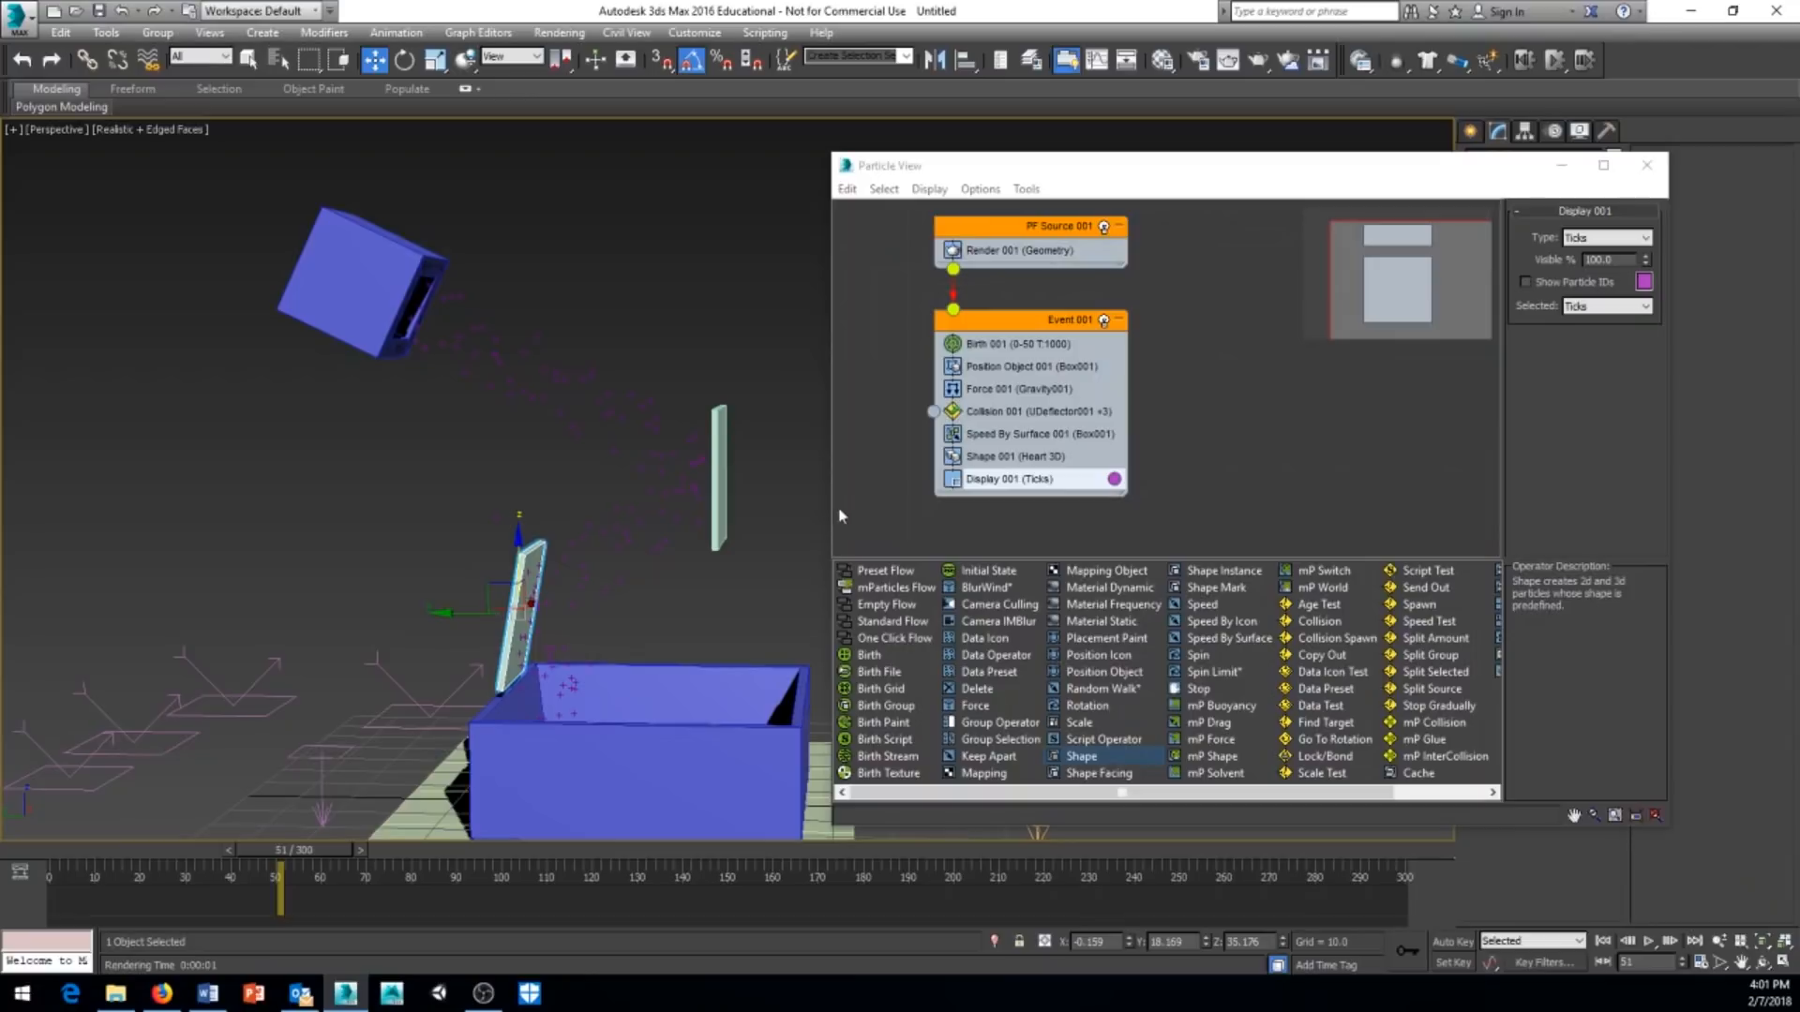
# Set both the Type and Selected display options of Display 001 to Geometry.
pyautogui.click(996, 487)
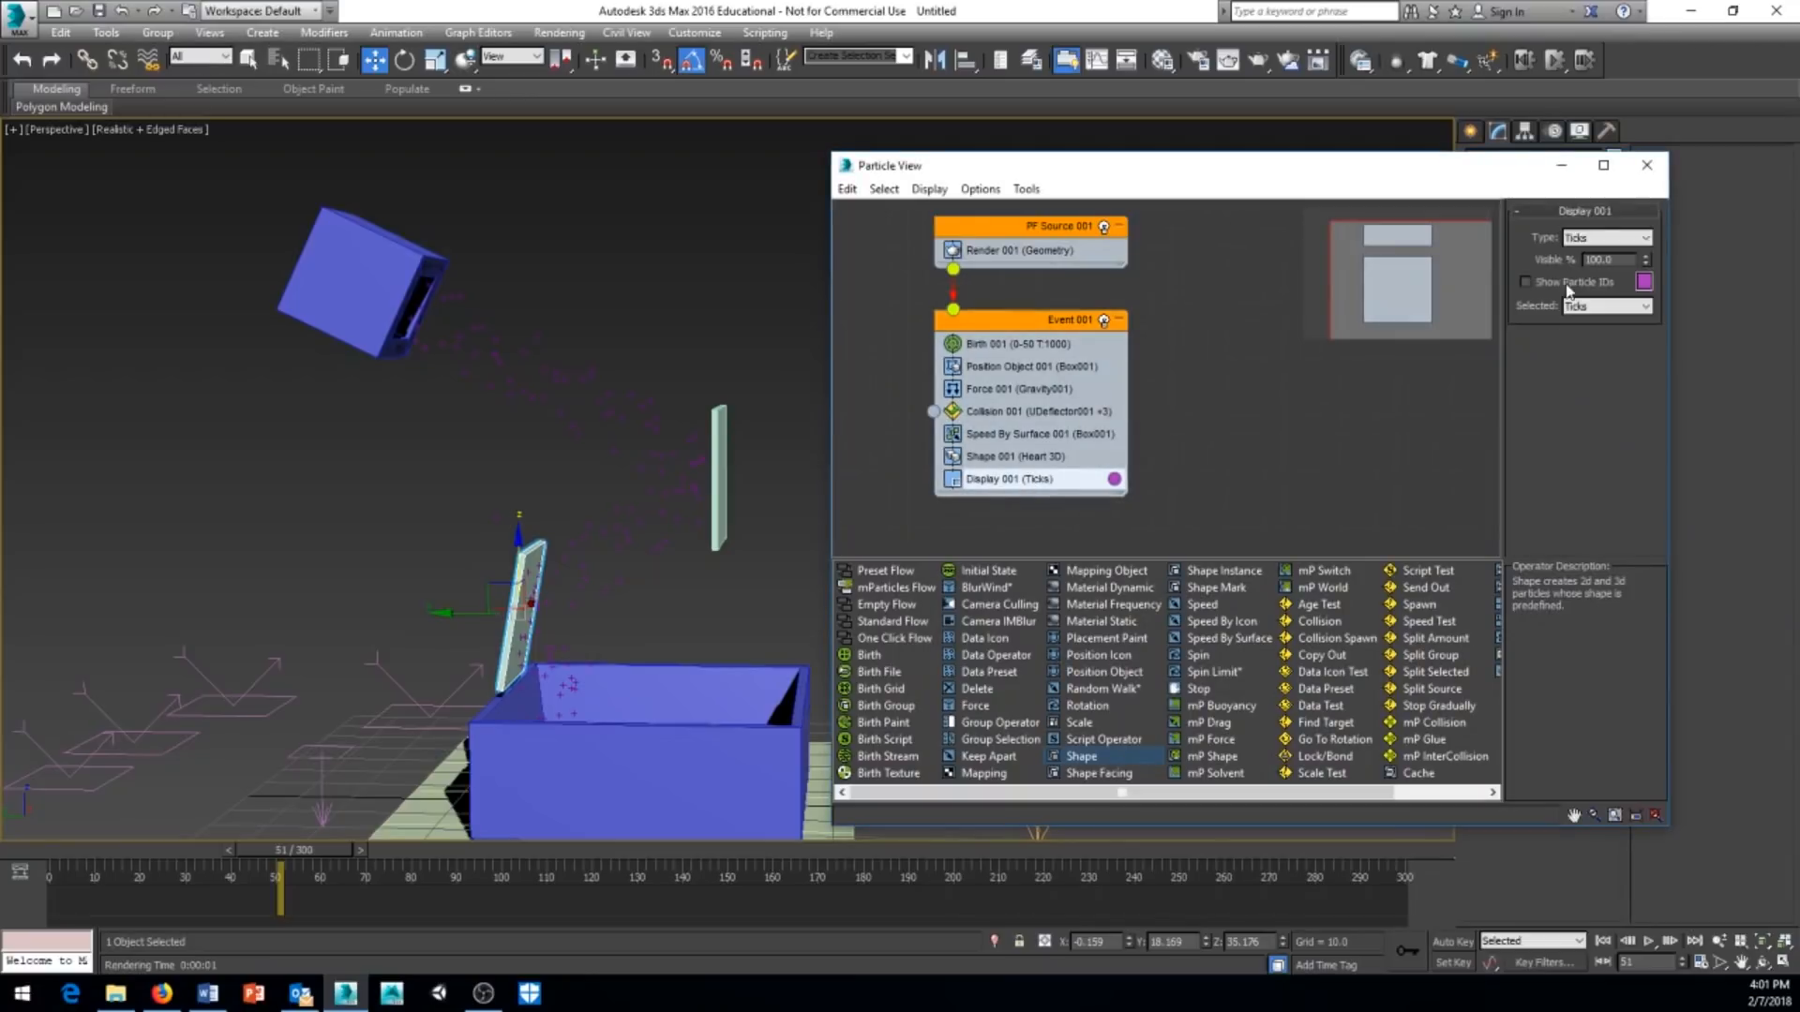
pyautogui.click(1607, 239)
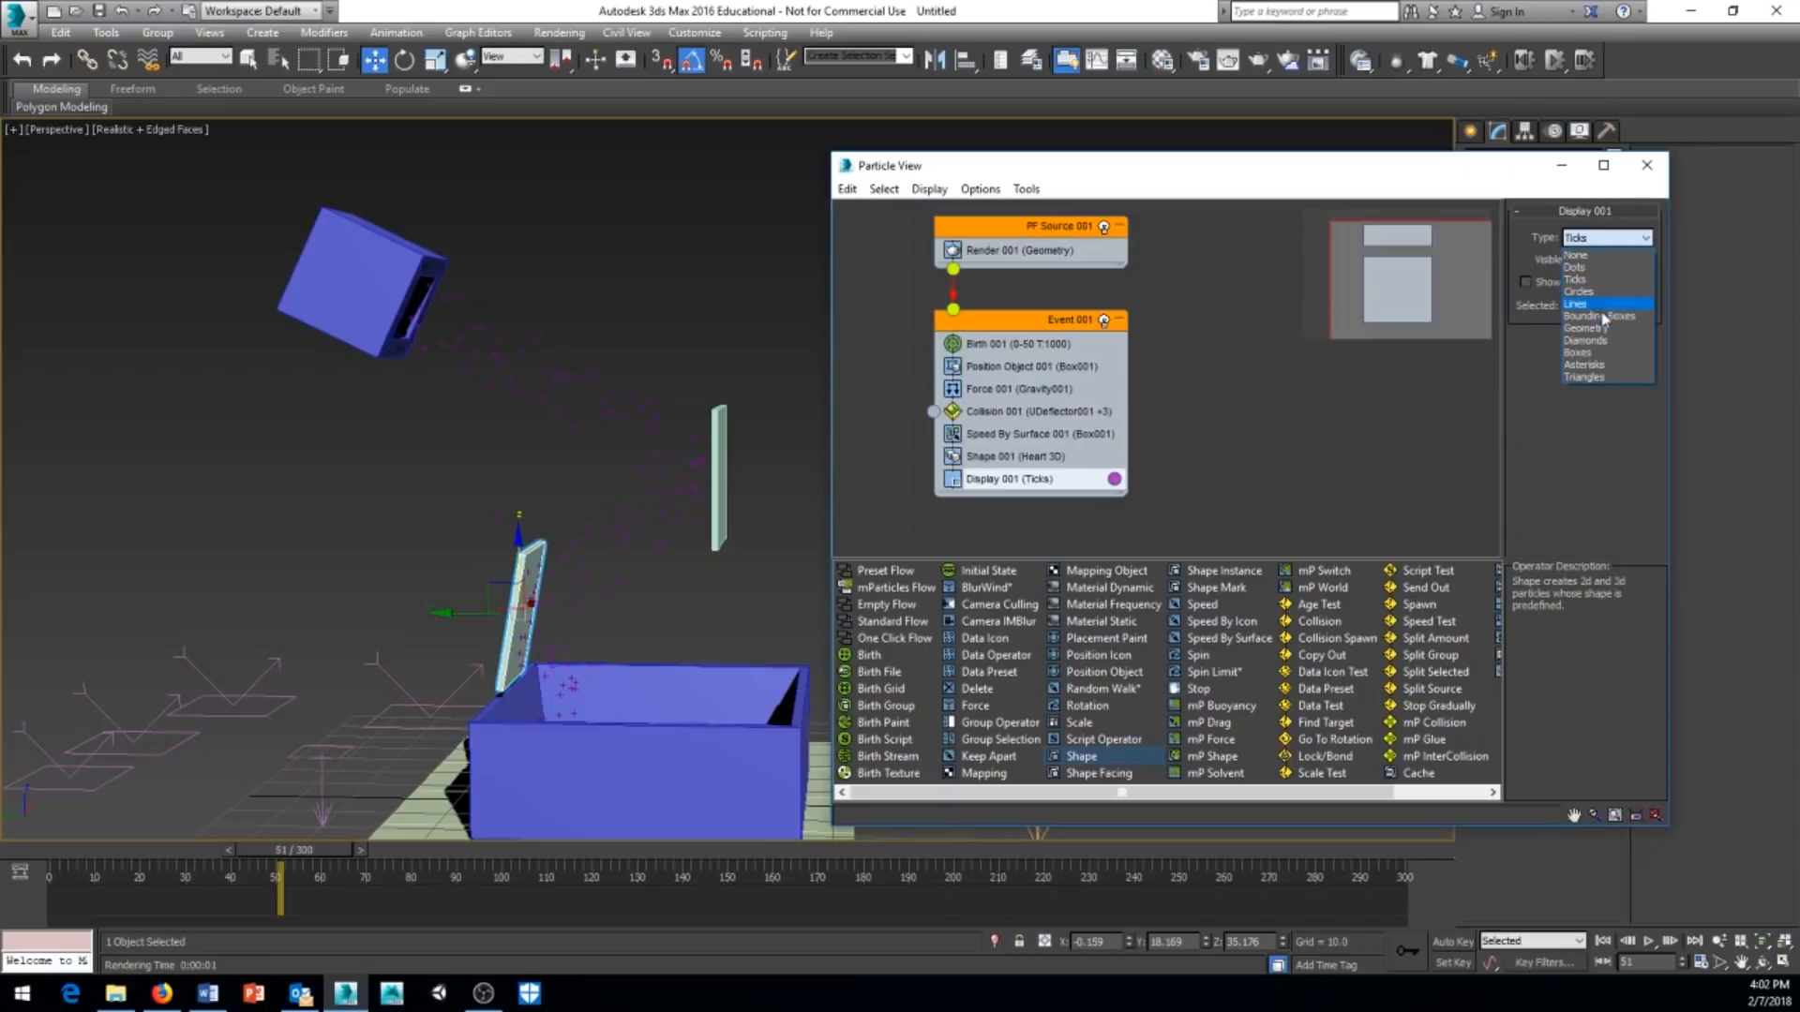
pyautogui.click(1593, 328)
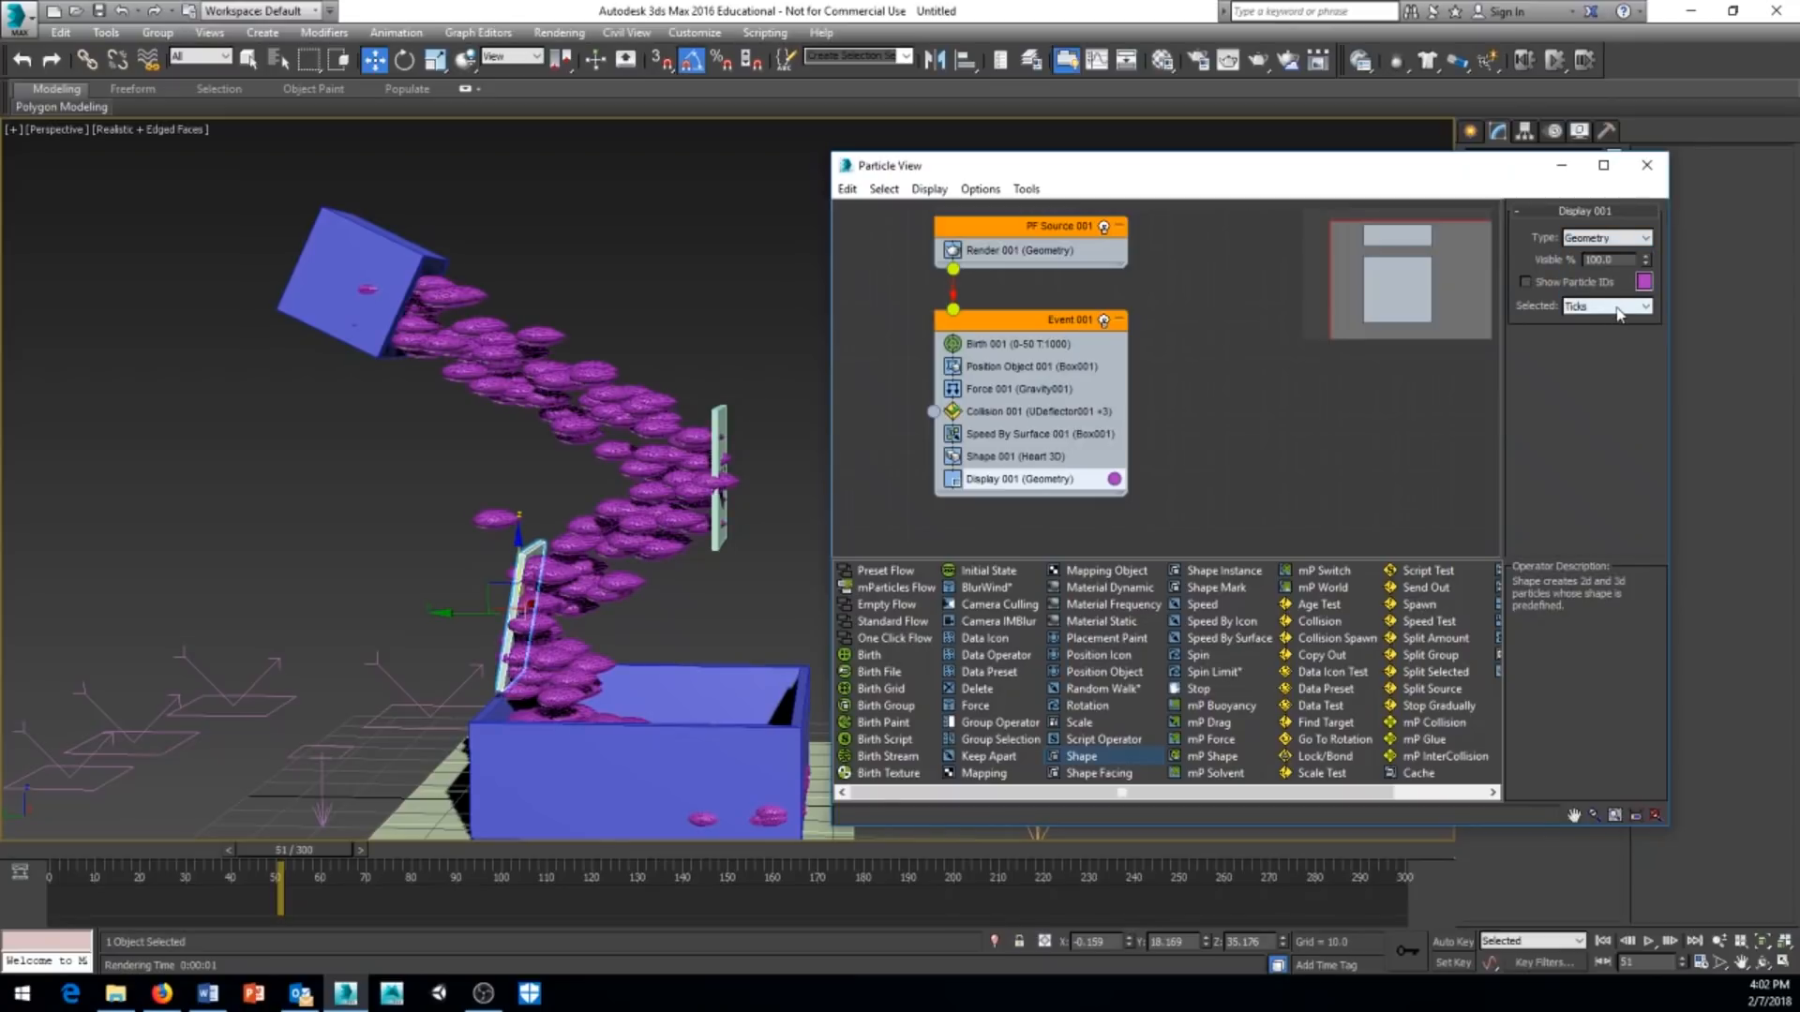
pyautogui.click(1618, 310)
pyautogui.click(1594, 398)
# Play the animation to check the heart geometry falling into the container, and return to frame 0.
pyautogui.moveTo(473, 476); pyautogui.dragTo(457, 476, button='middle')
pyautogui.keyDown('alt'); pyautogui.moveTo(515, 585); pyautogui.dragTo(804, 710, button='middle'); pyautogui.keyUp('alt')
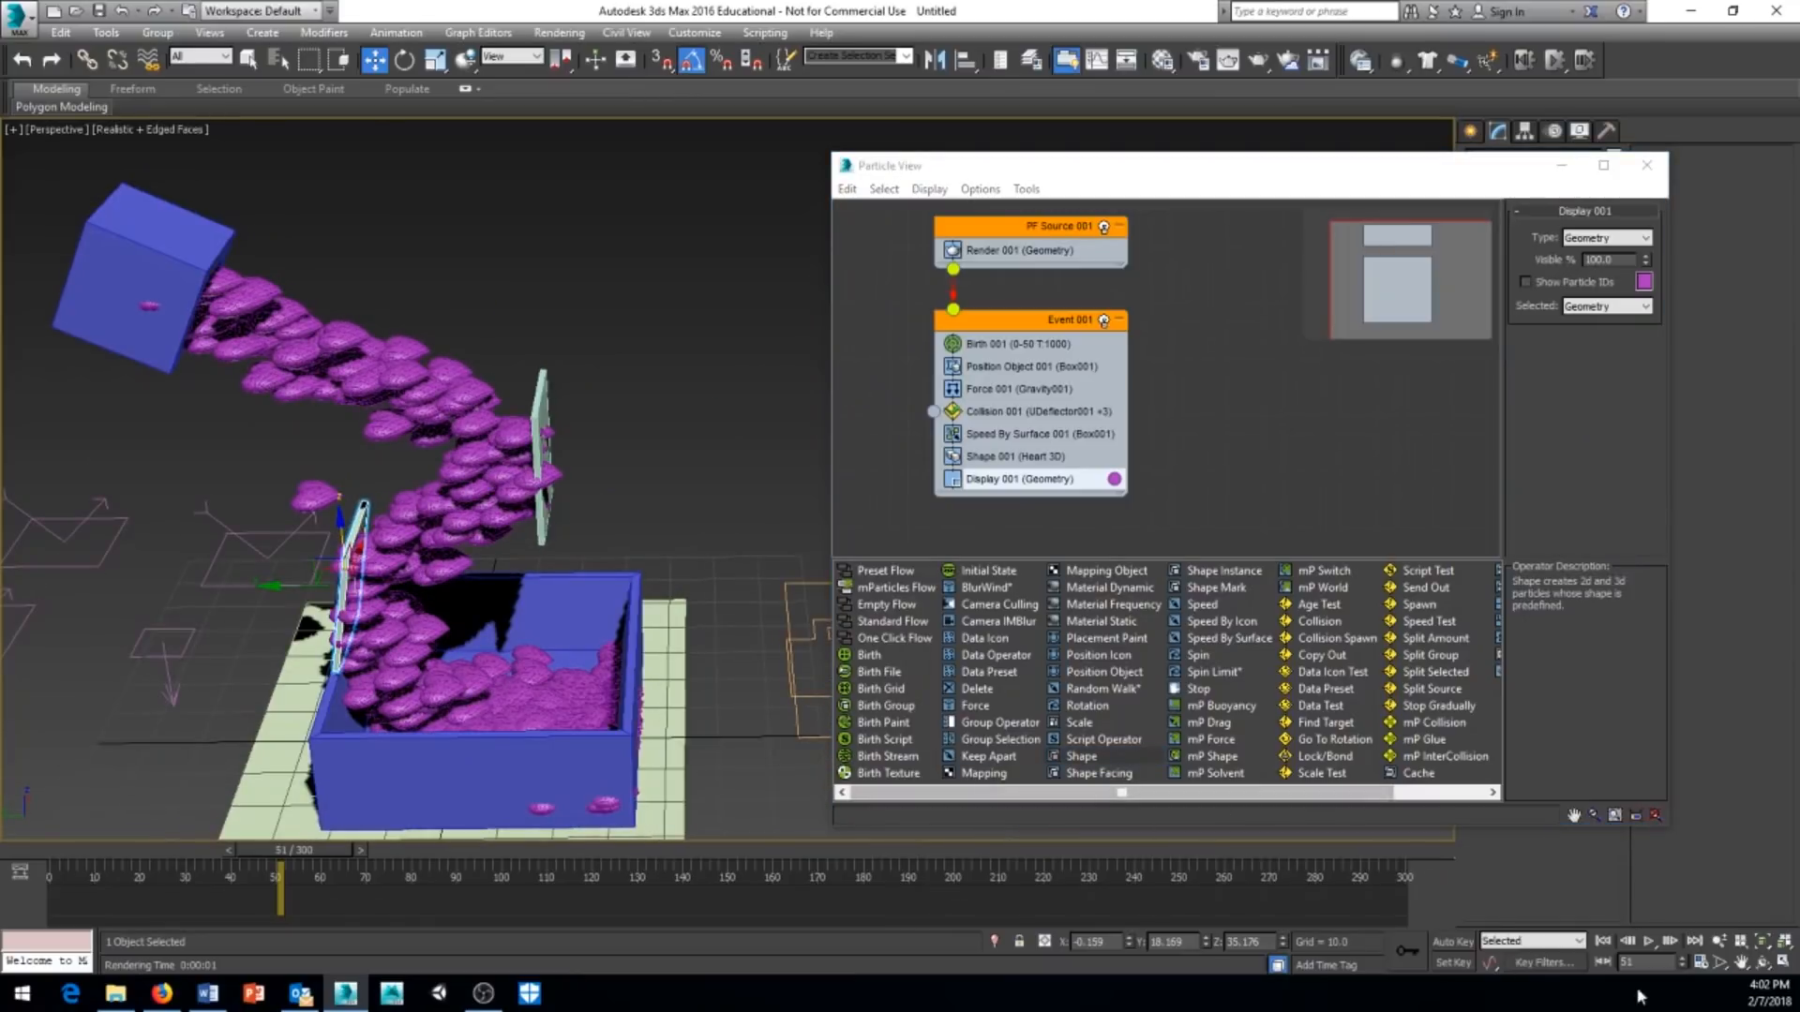
pyautogui.click(1650, 943)
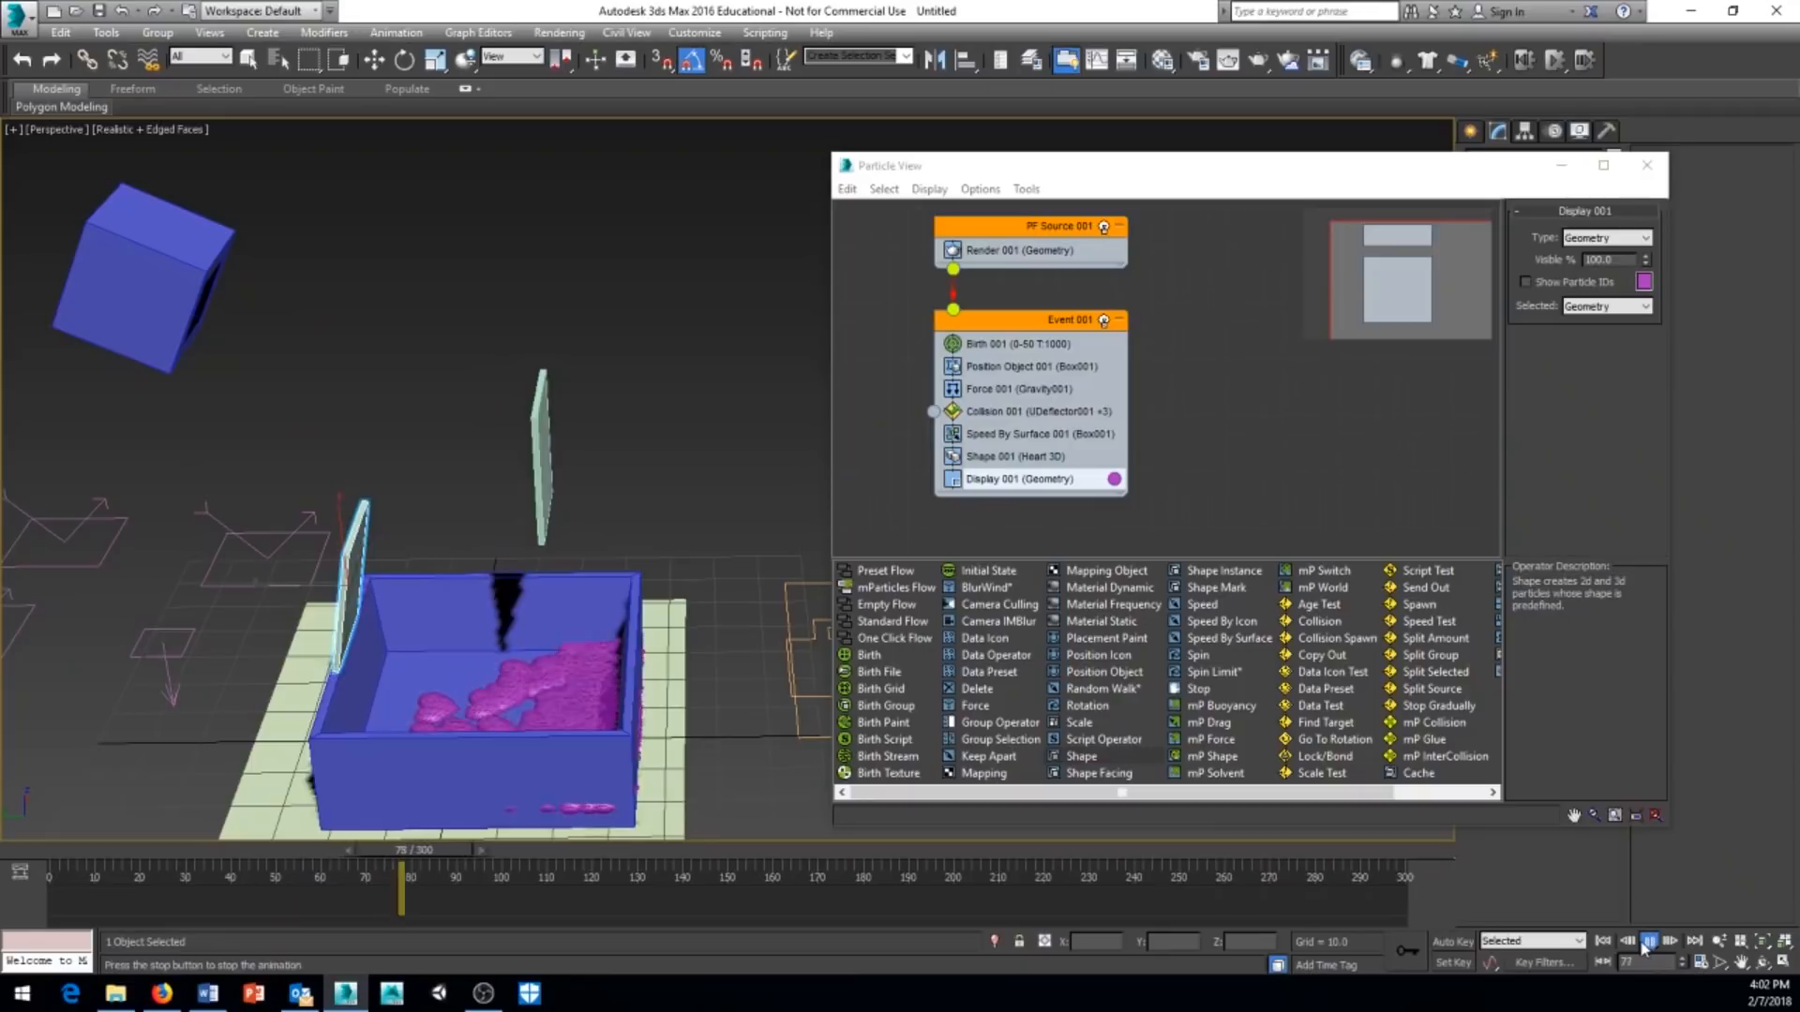
pyautogui.click(1604, 942)
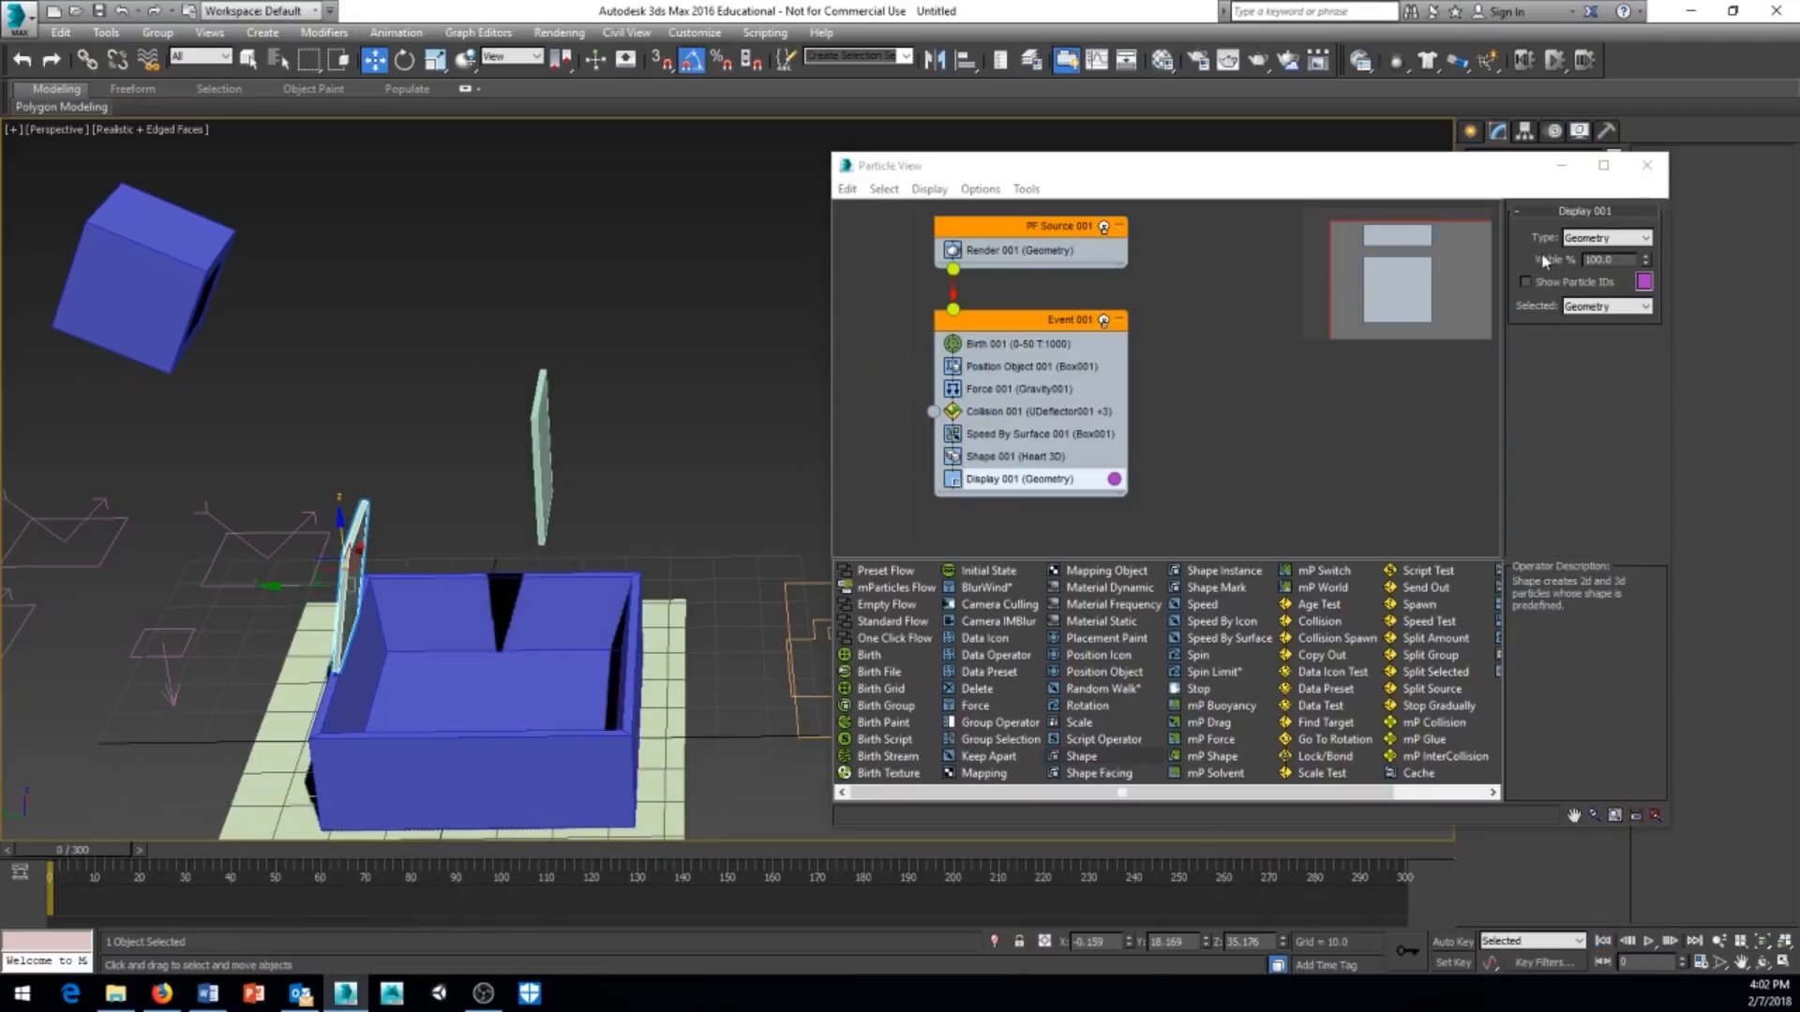
# Set the size of the Heart shape in Shape 001 to 20 and briefly play the animation.
pyautogui.click(995, 456)
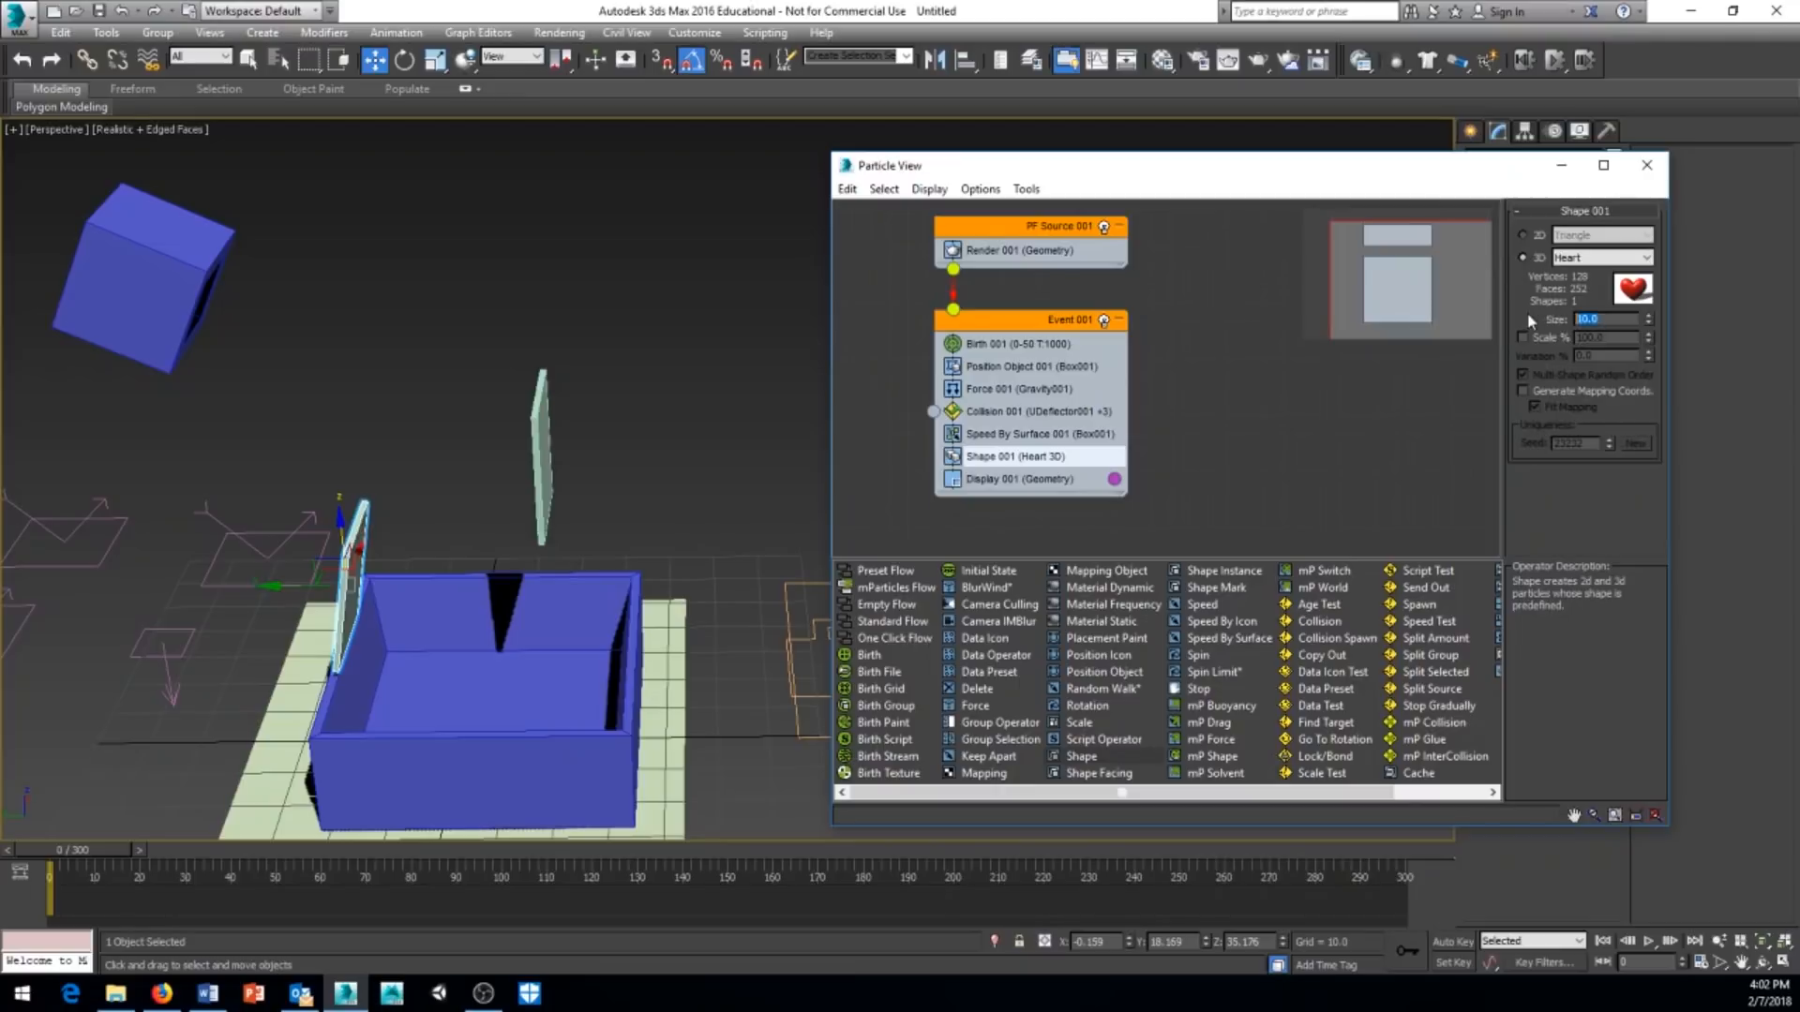
pyautogui.write('20')
pyautogui.press('Return')
pyautogui.click(1648, 943)
pyautogui.click(1648, 943)
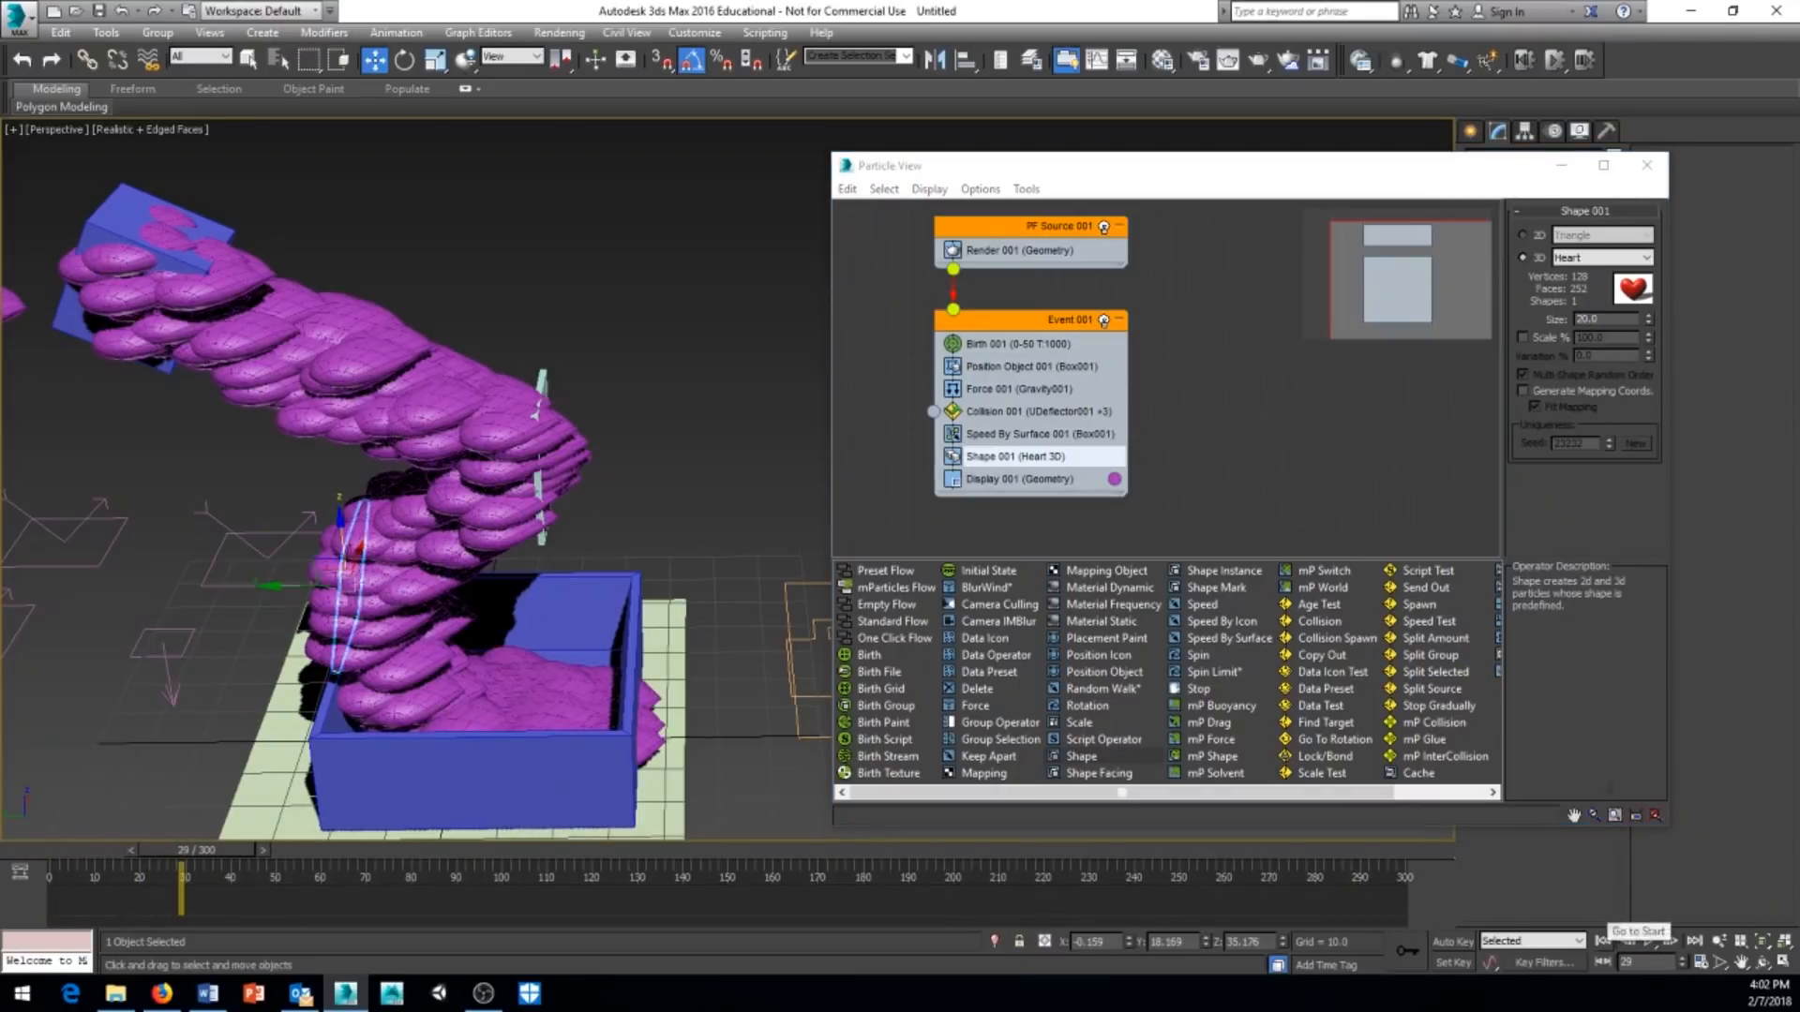
# Set the Heart shape's size to 5, replay the animation from the start, and return to frame 0.
pyautogui.click(1562, 335)
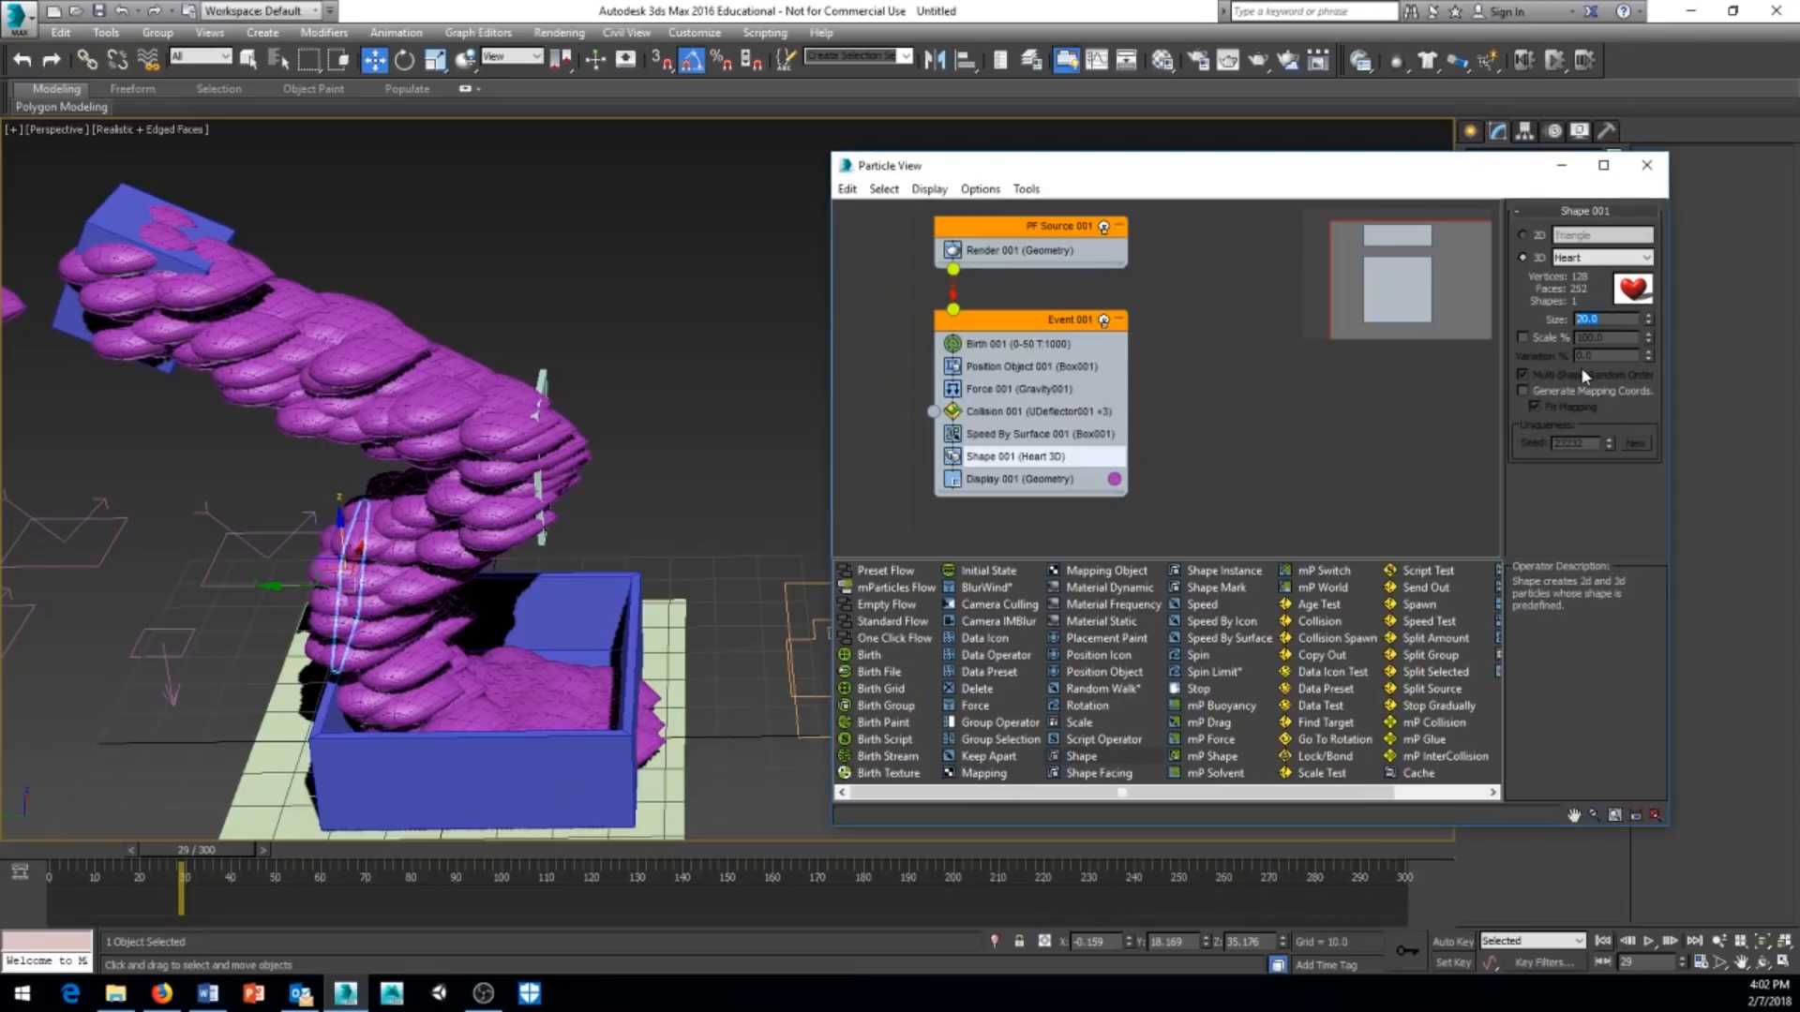
pyautogui.write('5')
pyautogui.press('Return')
pyautogui.click(1603, 941)
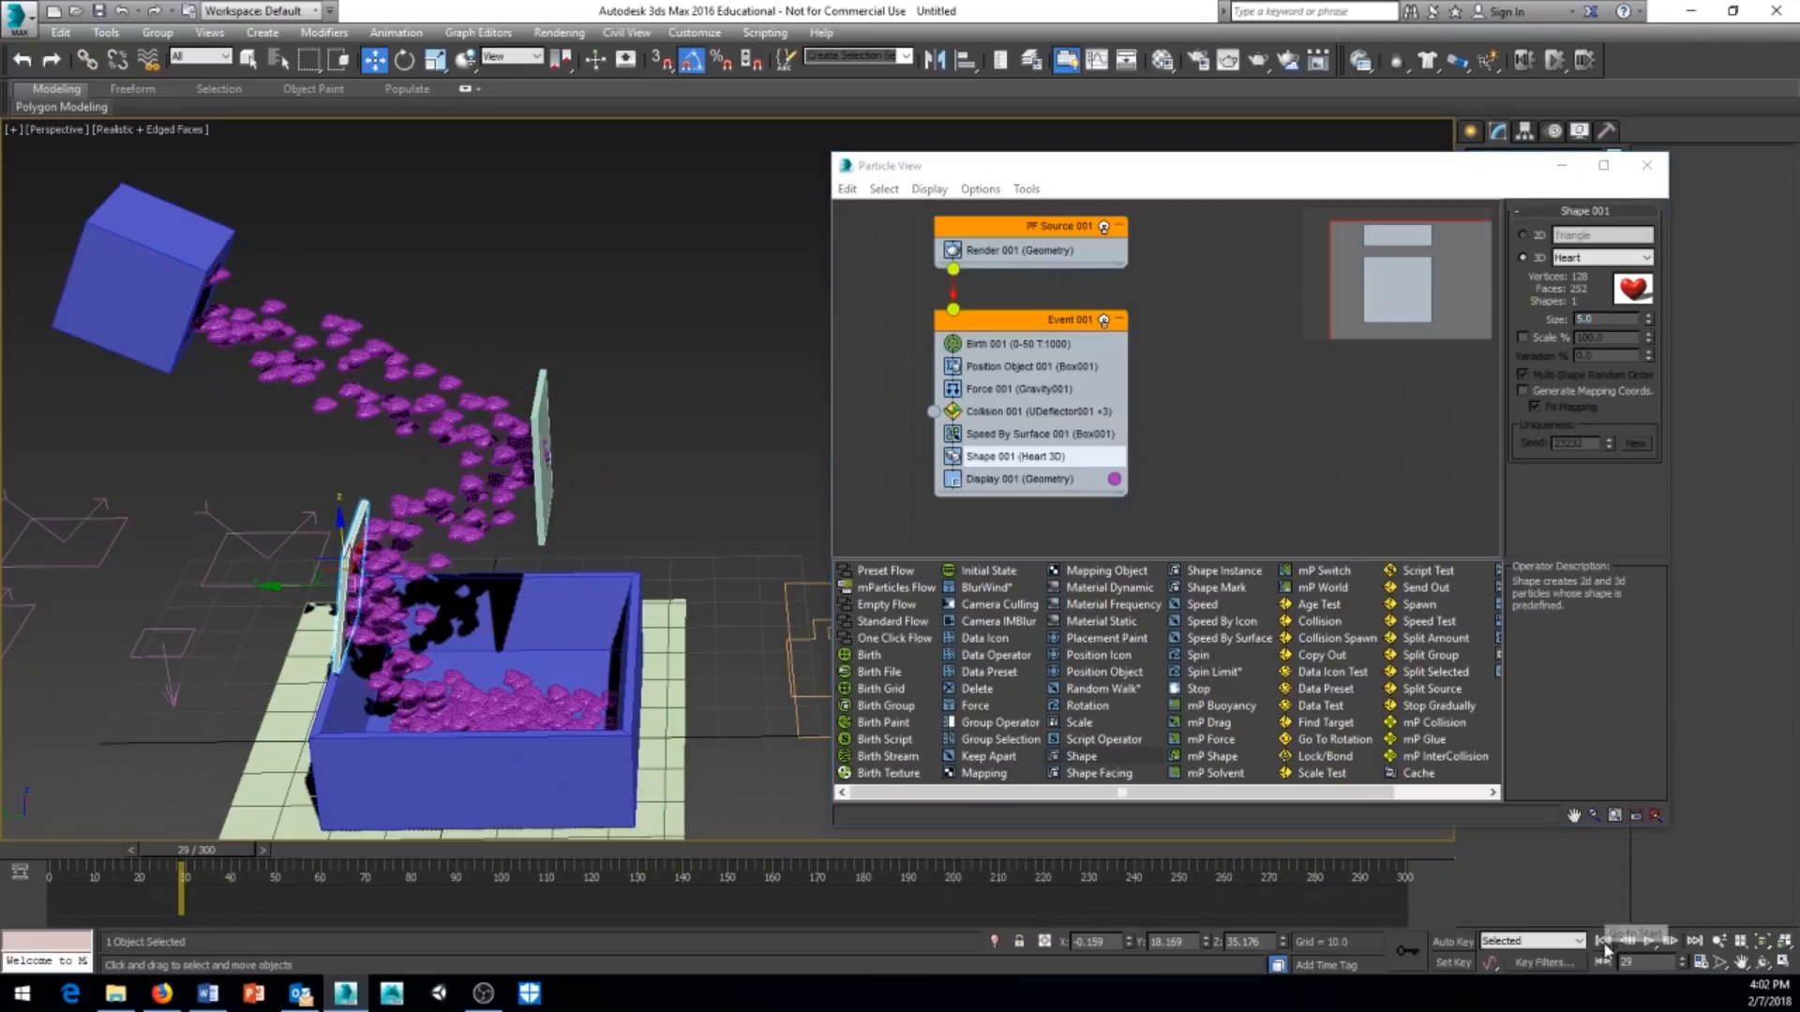
pyautogui.click(1651, 945)
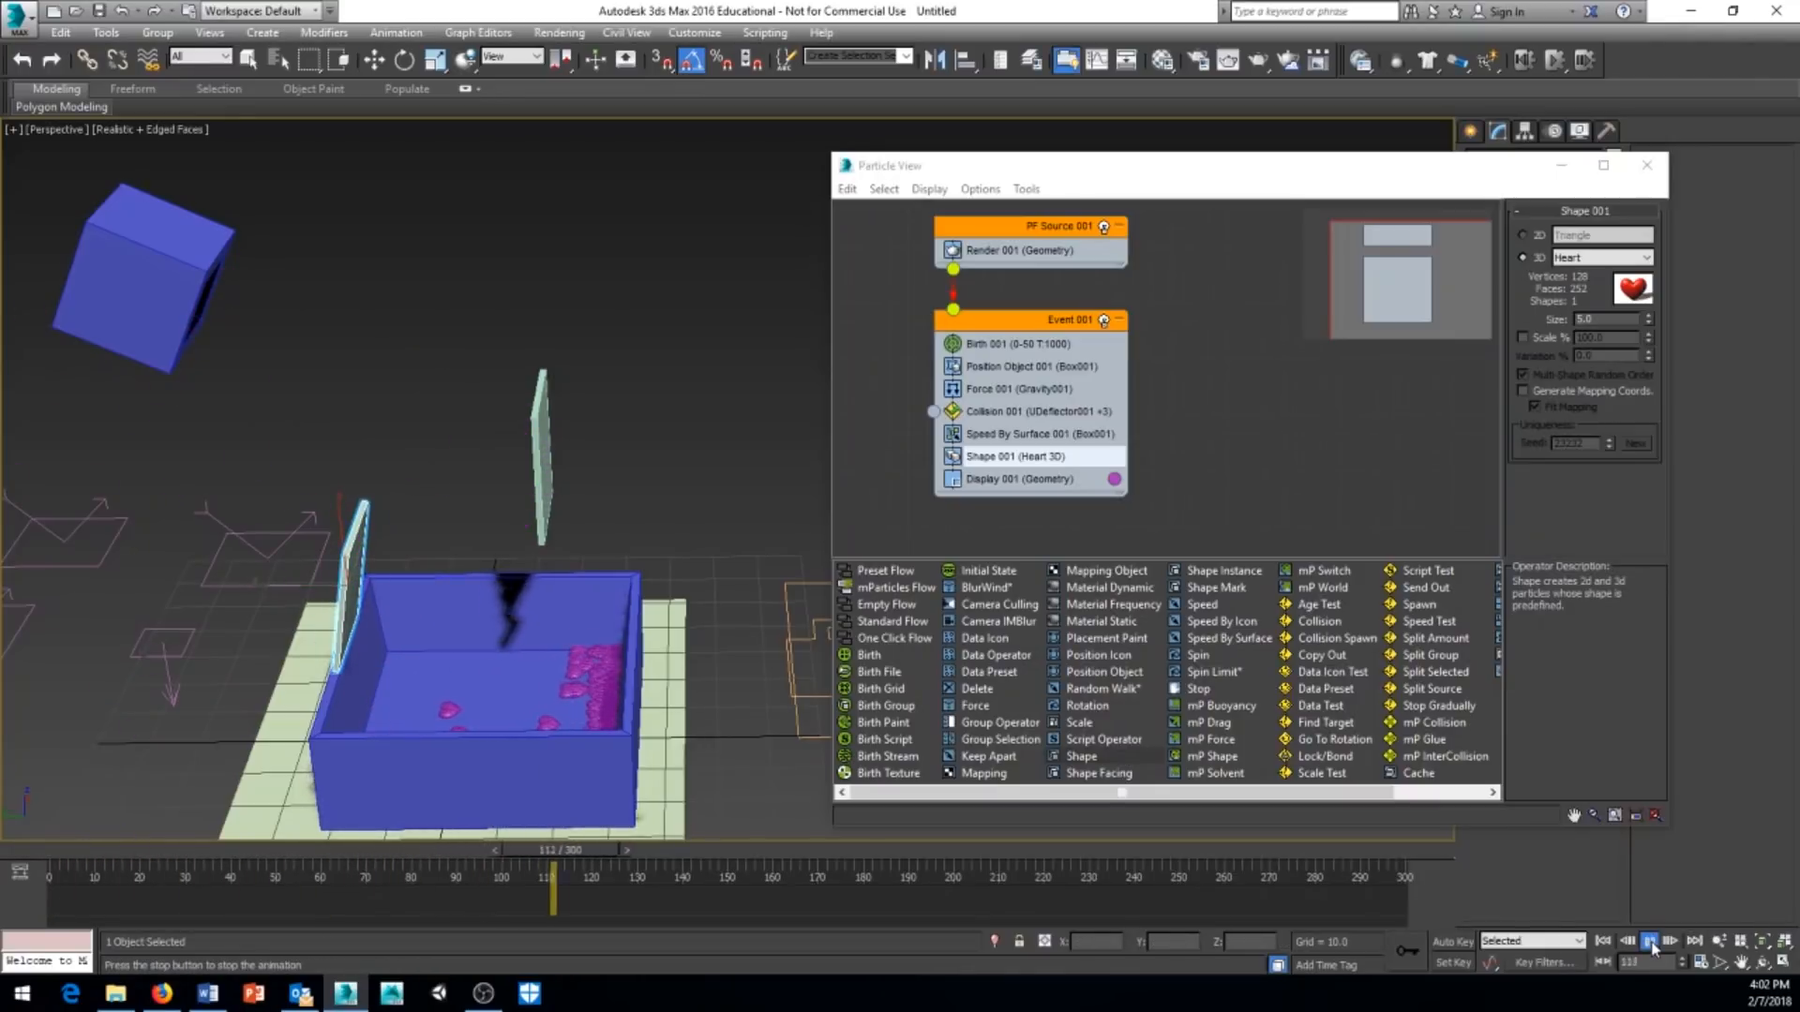
pyautogui.click(1652, 945)
pyautogui.click(1602, 941)
# Delete the Shape operator from Event 001, add a Shape Instance operator above Display 001 instead, and show its settings.
pyautogui.moveTo(649, 503); pyautogui.dragTo(705, 413, button='middle')
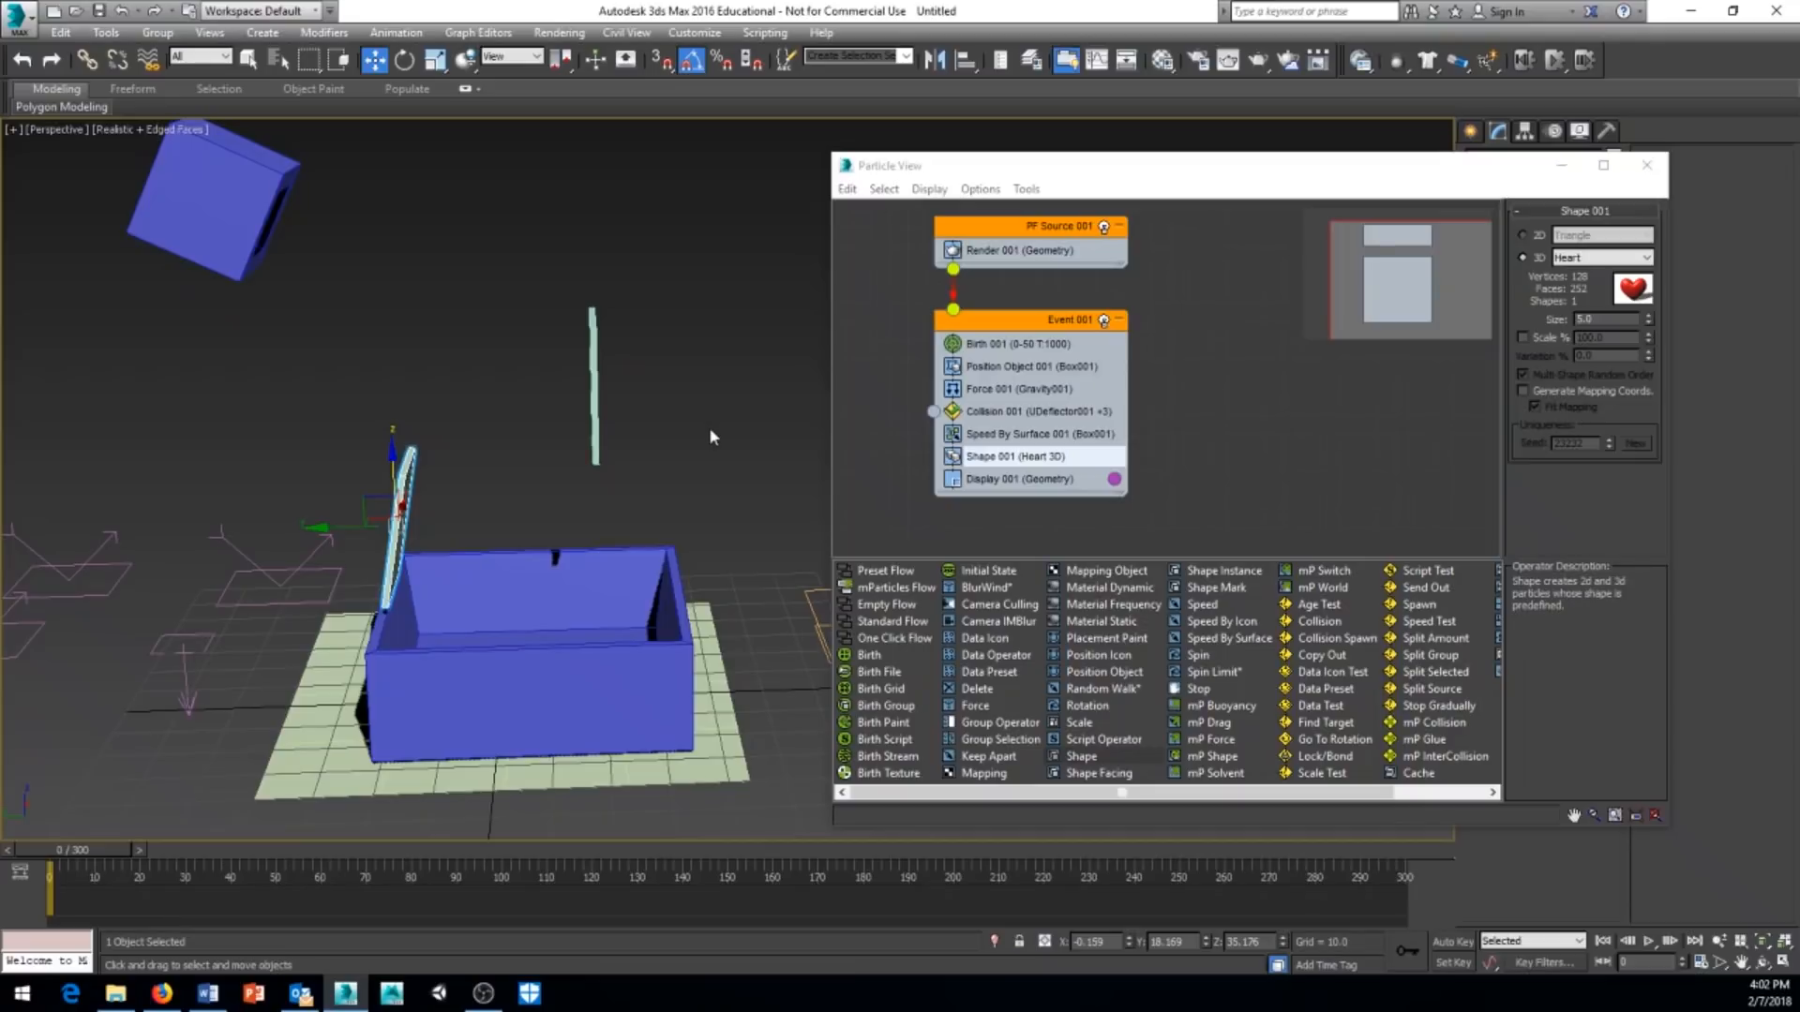
pyautogui.moveTo(708, 426); pyautogui.dragTo(683, 412, button='middle')
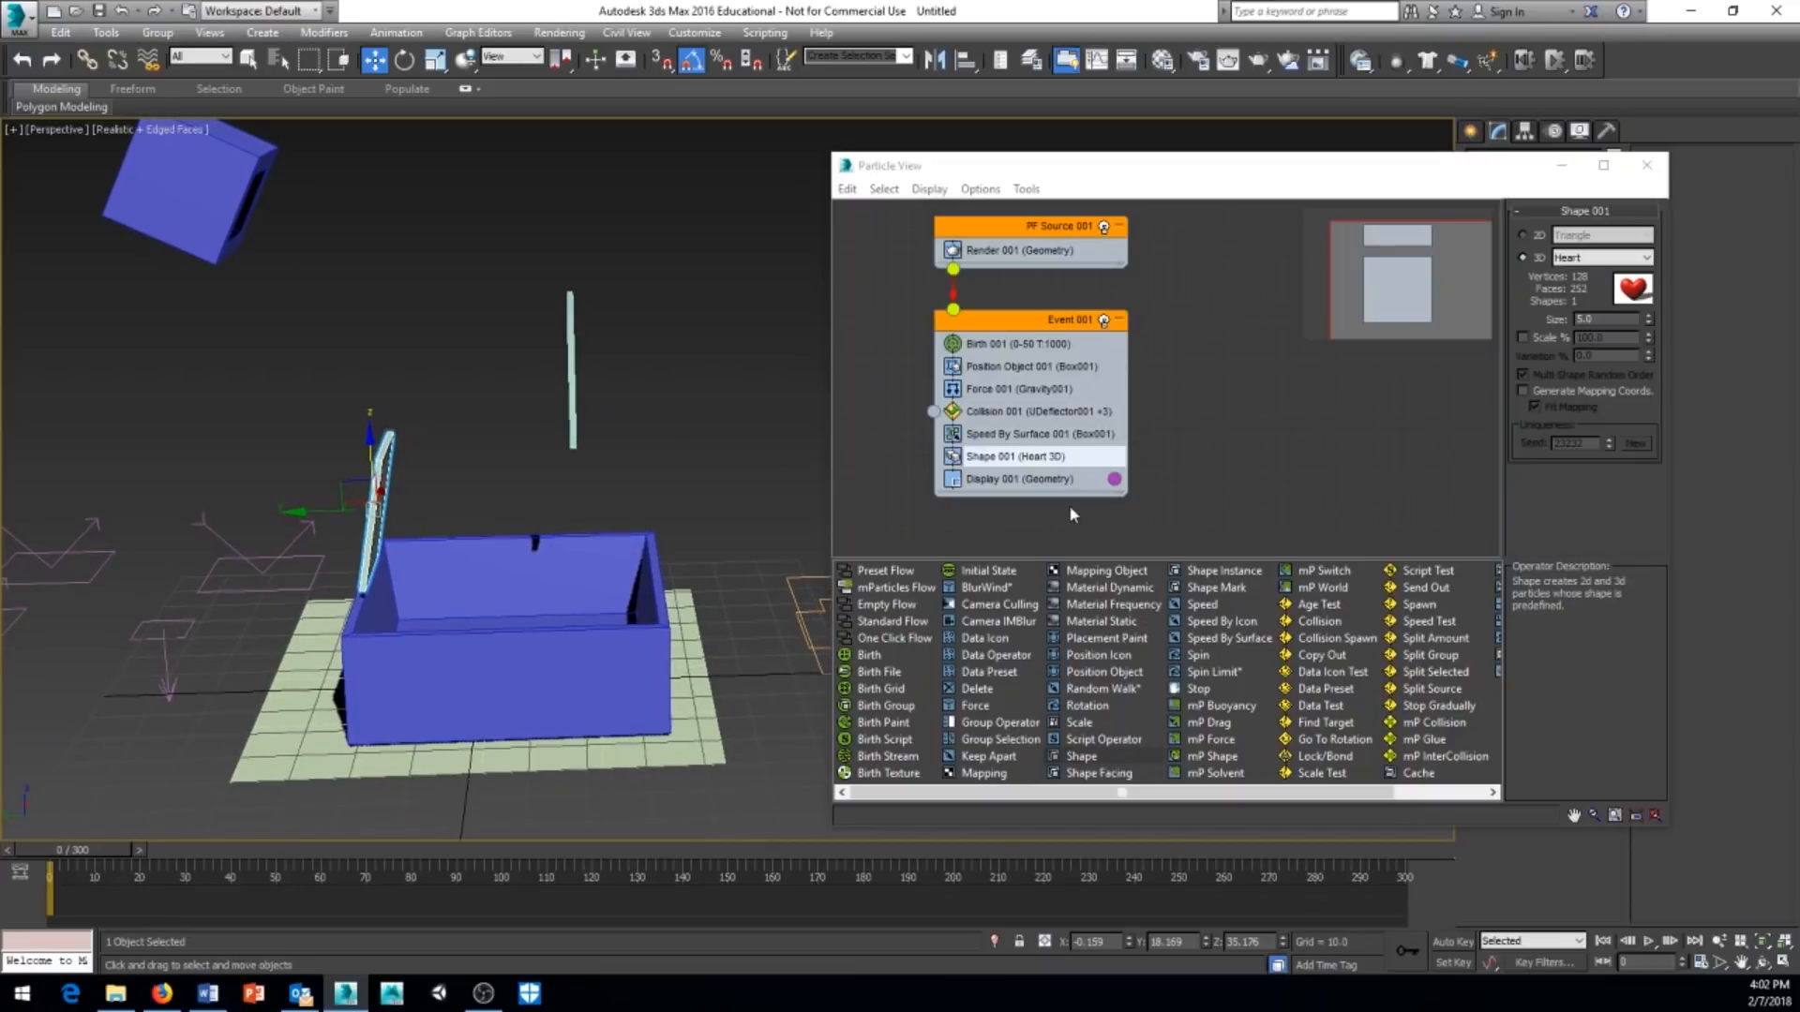
pyautogui.click(1037, 458)
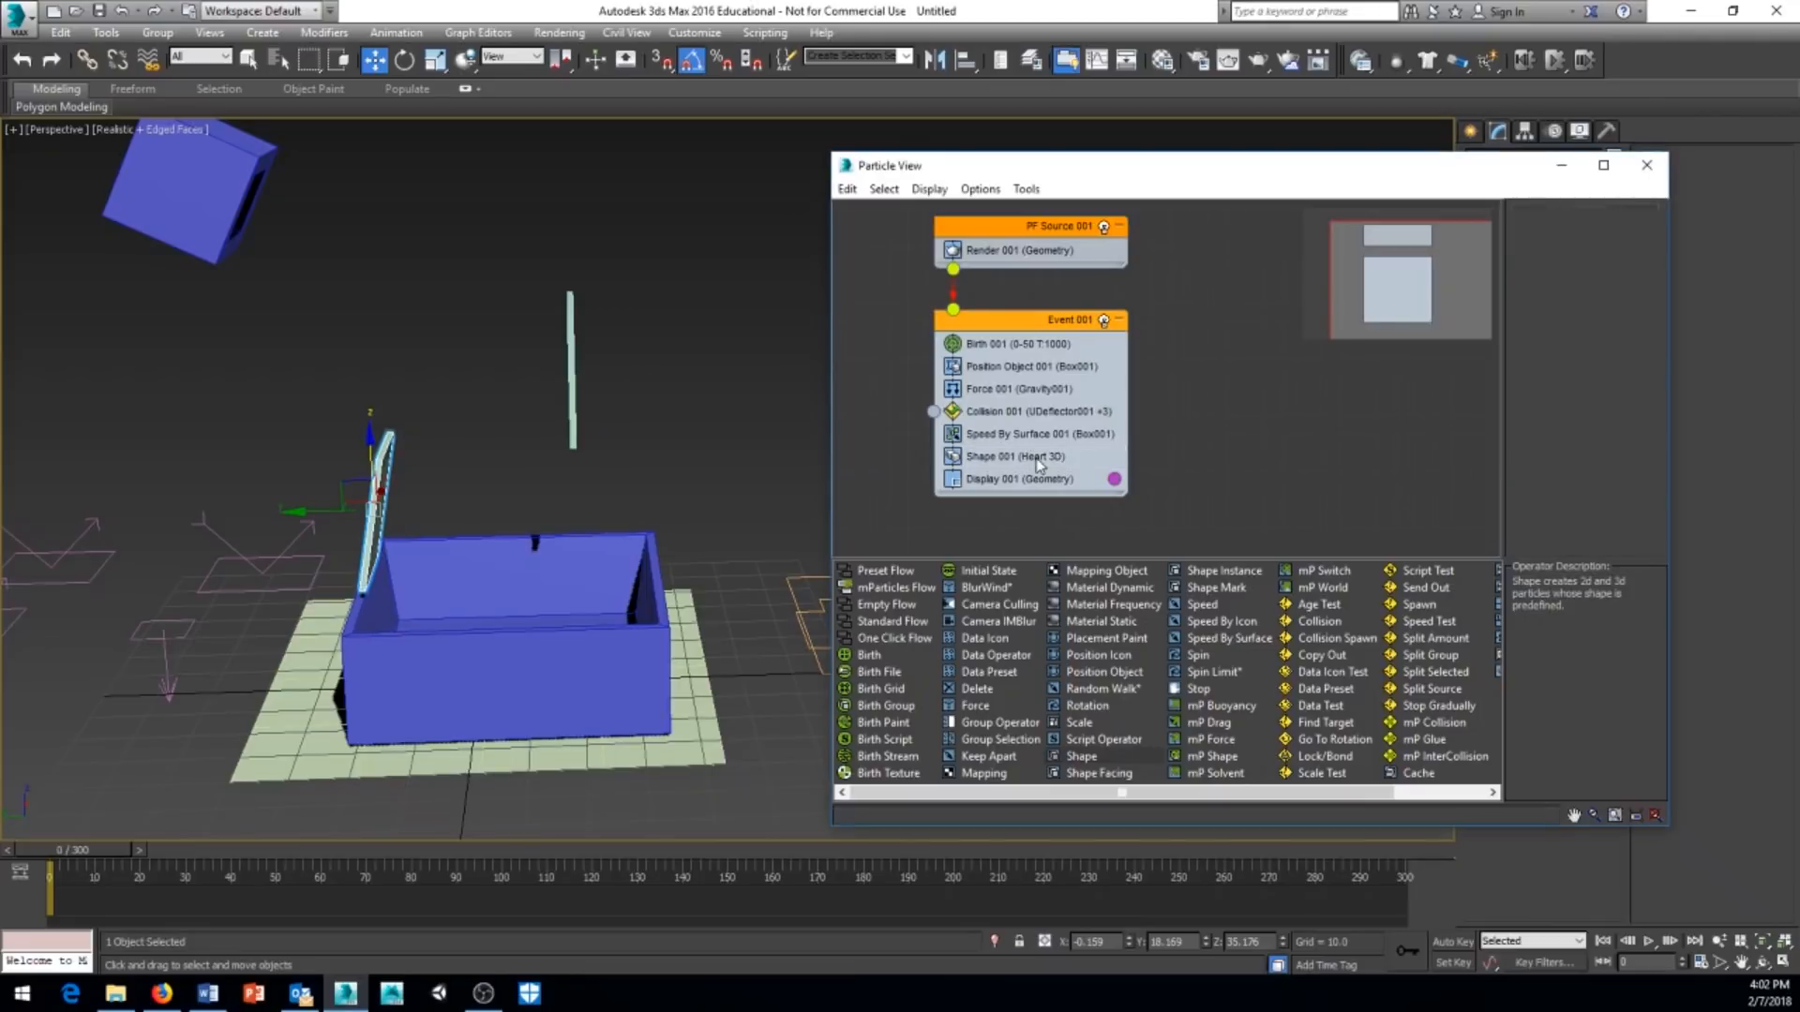
pyautogui.click(971, 454)
pyautogui.press('Delete')
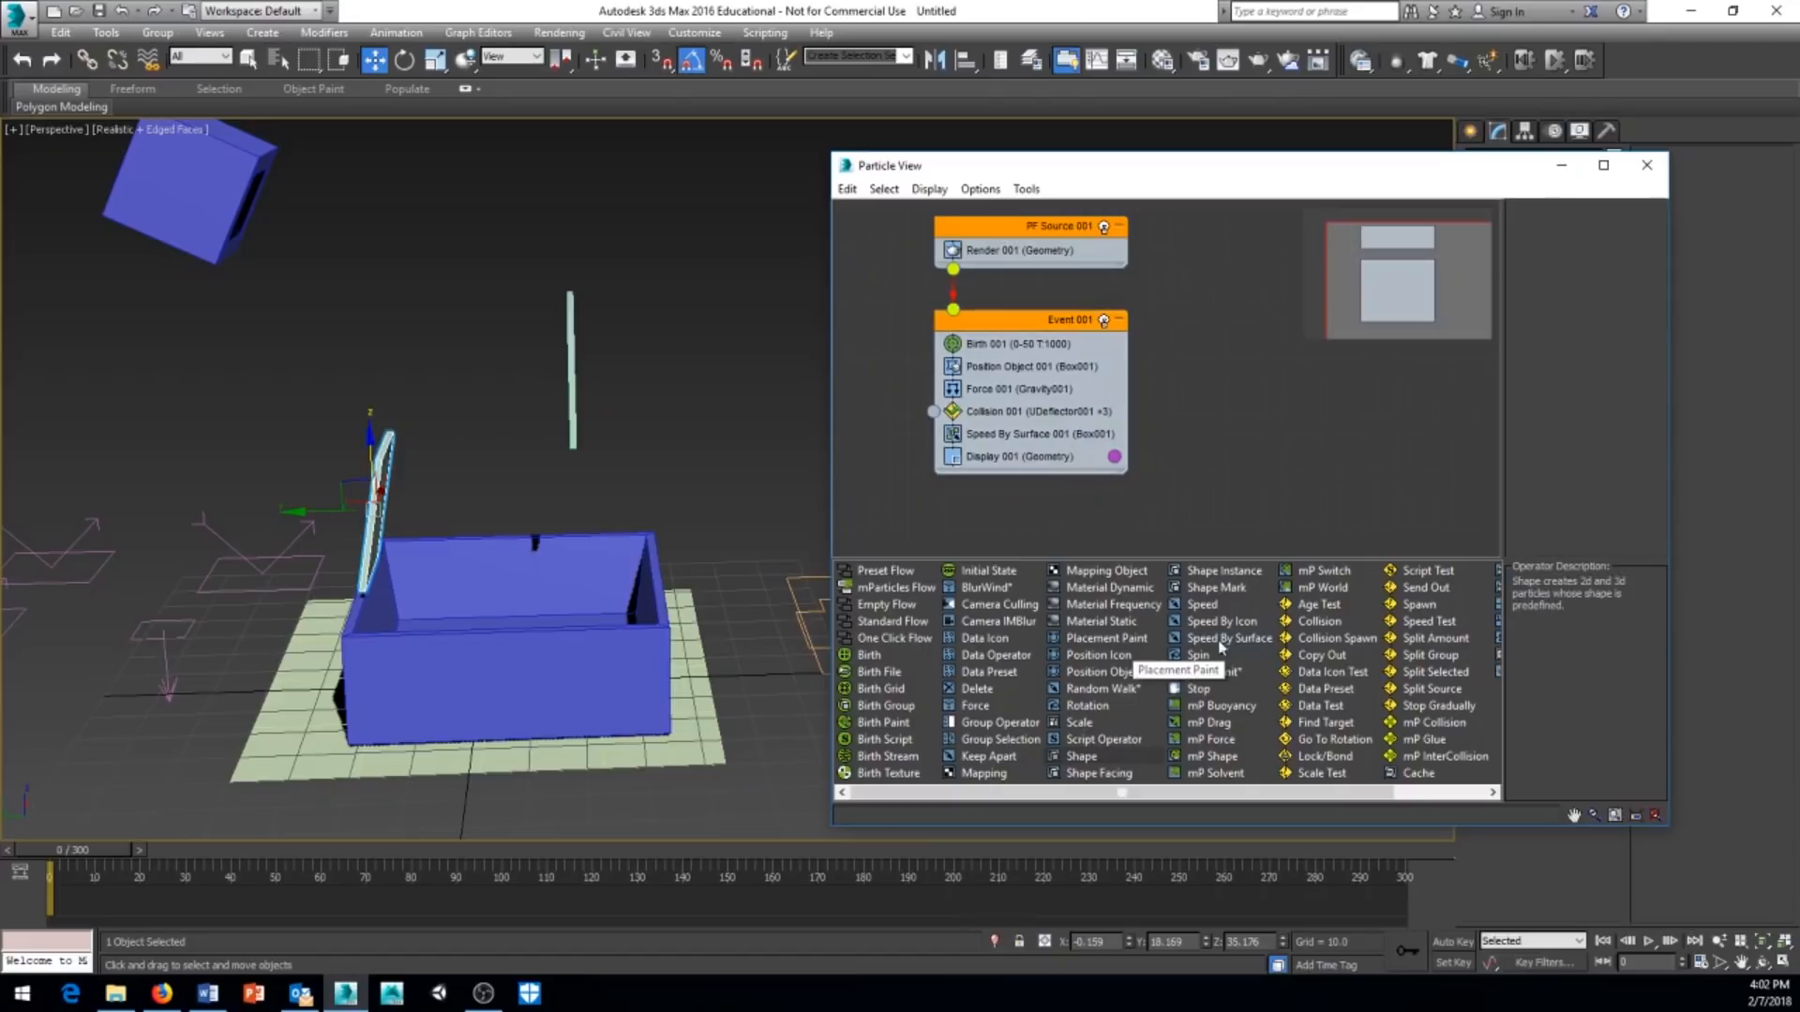
pyautogui.moveTo(1220, 570); pyautogui.dragTo(1020, 447)
pyautogui.click(985, 459)
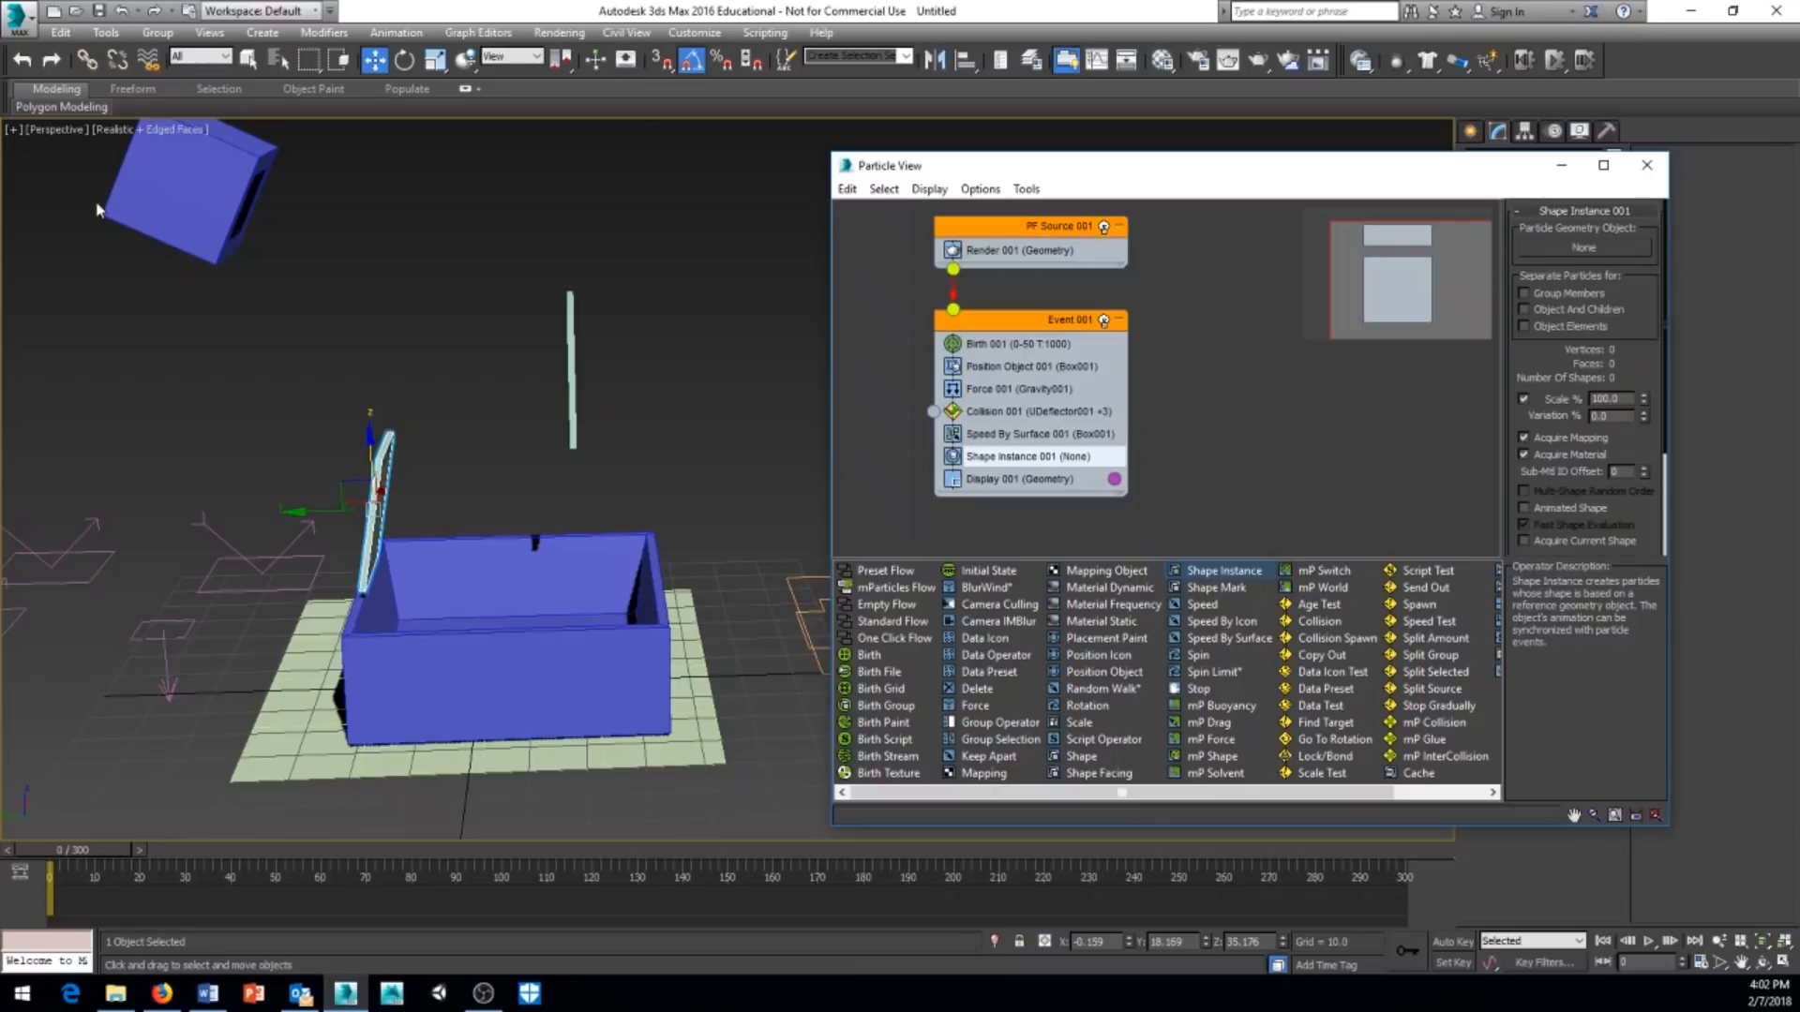
# Merge the bmw7 object from the bmw 7 scene file into the current scene.
pyautogui.click(21, 16)
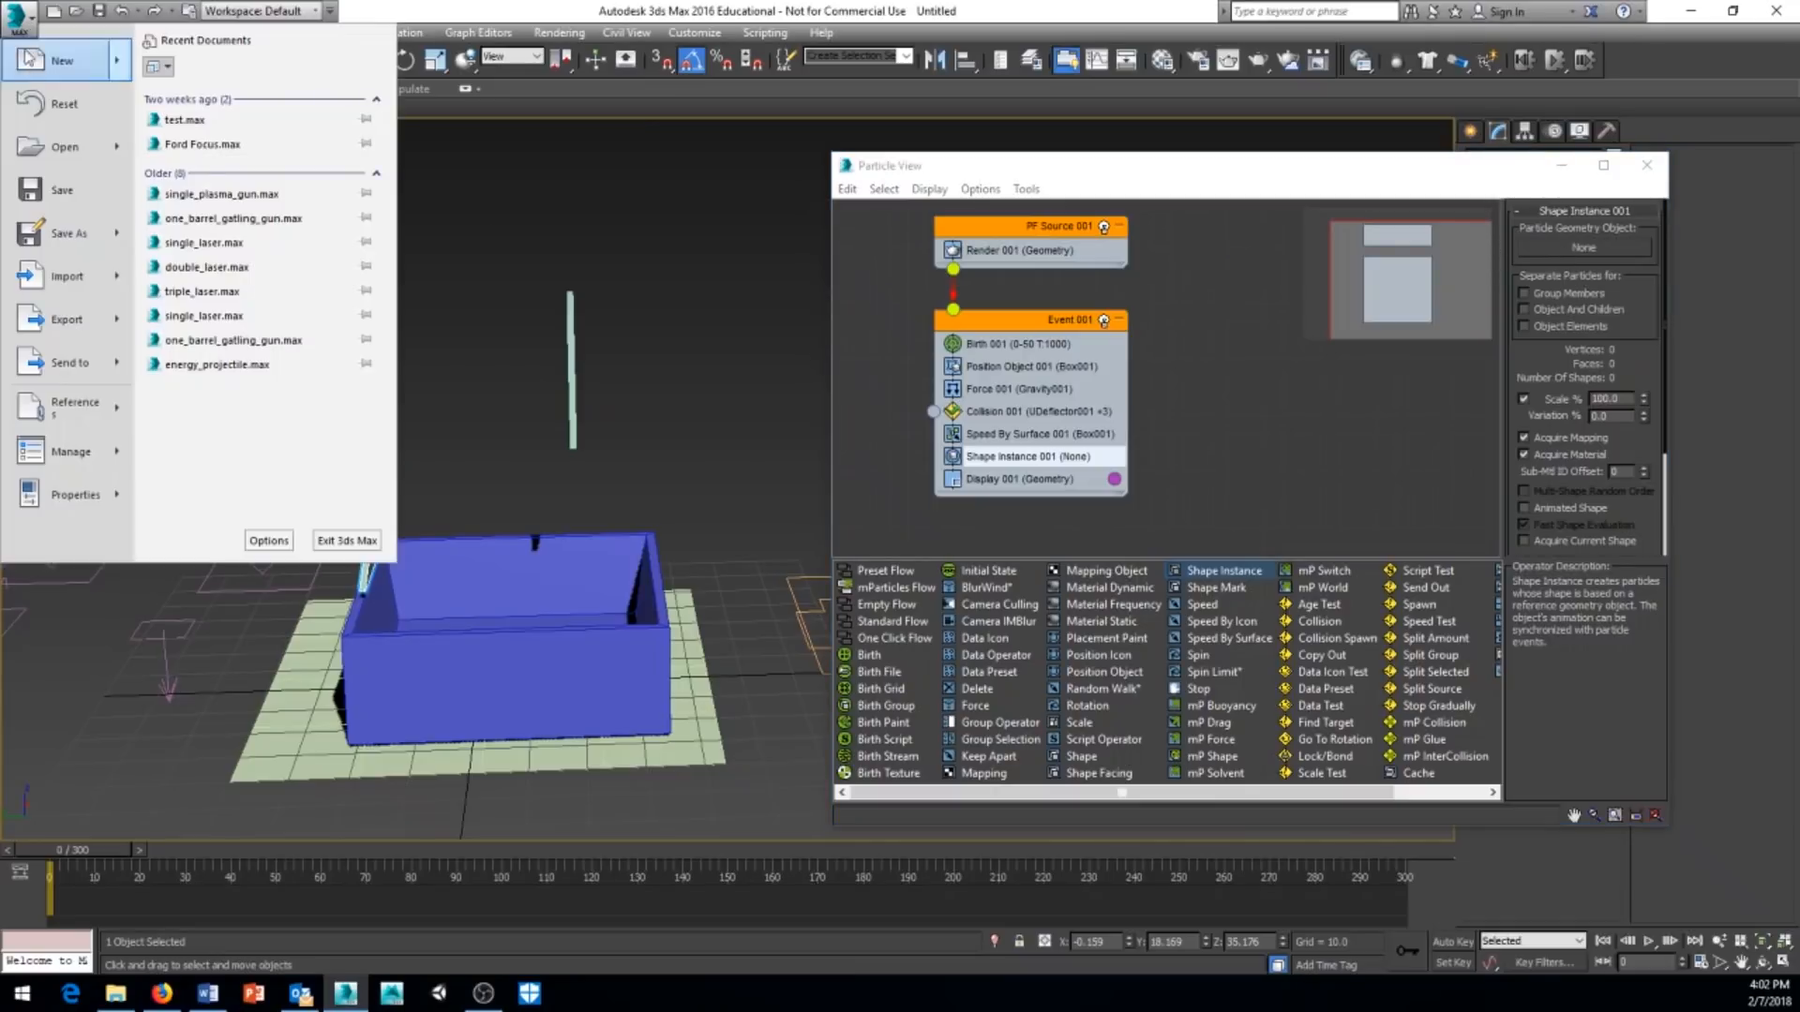
pyautogui.moveTo(132, 284)
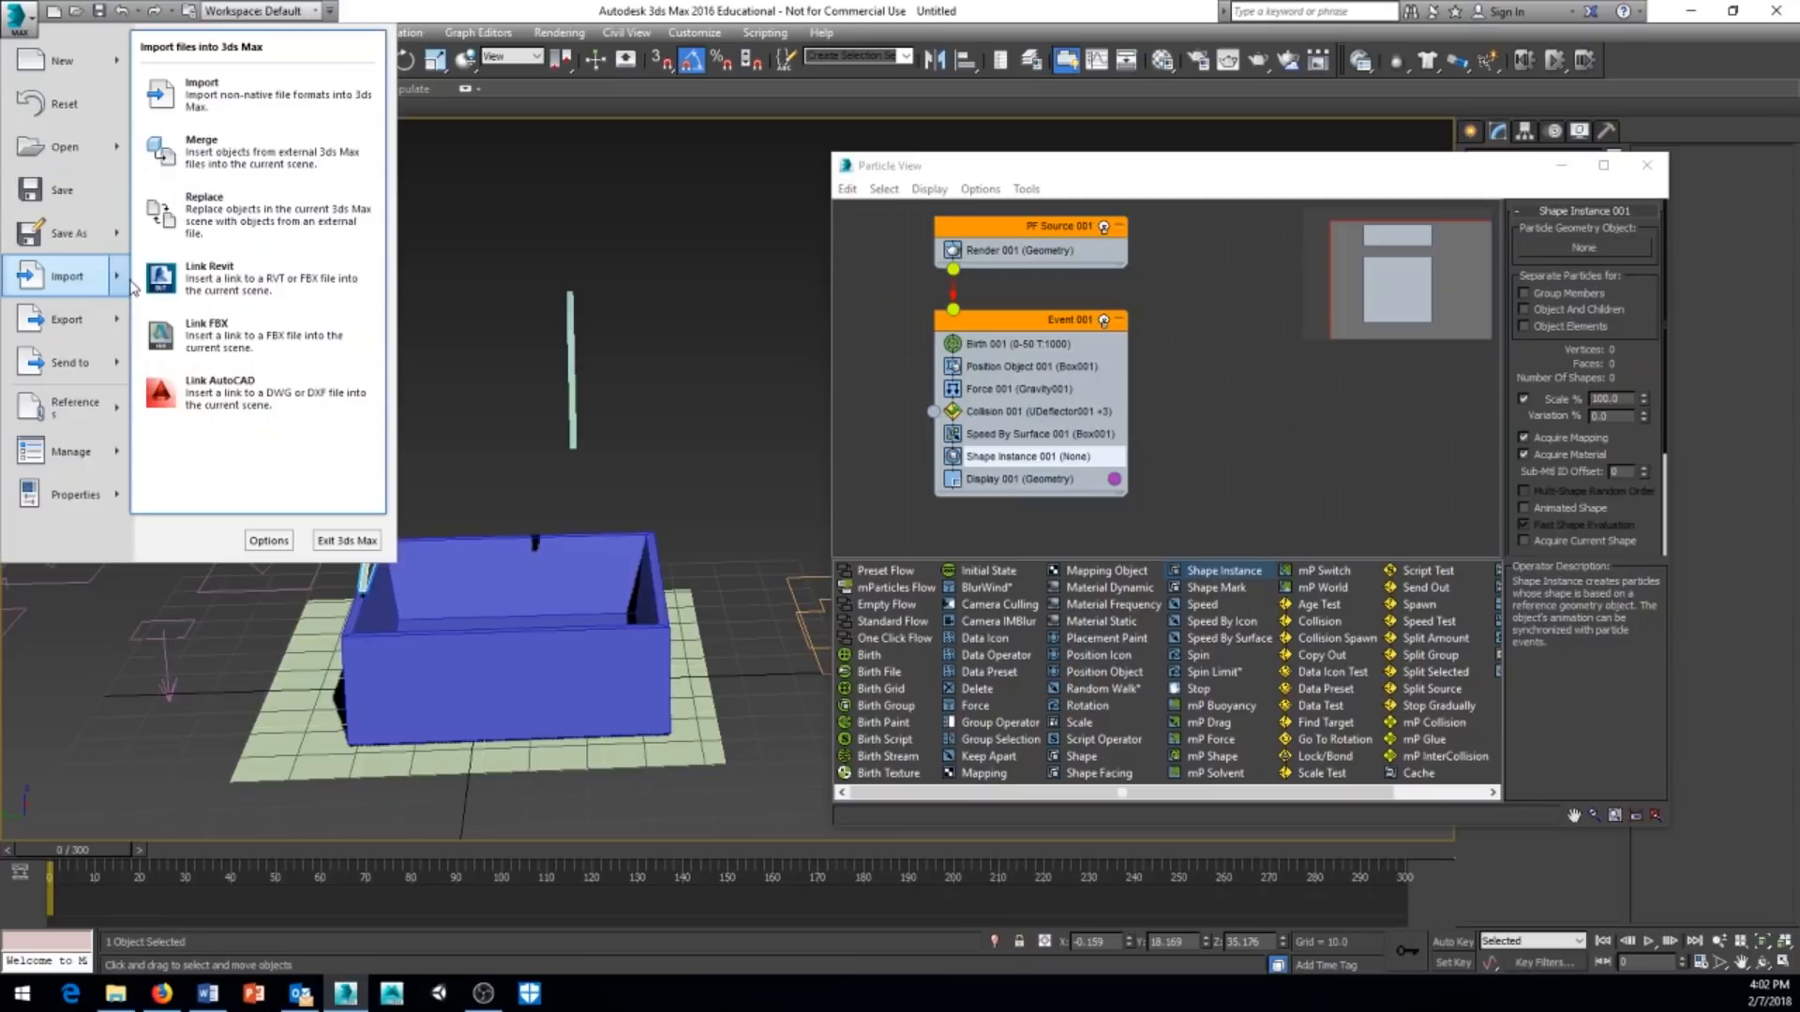
pyautogui.click(225, 150)
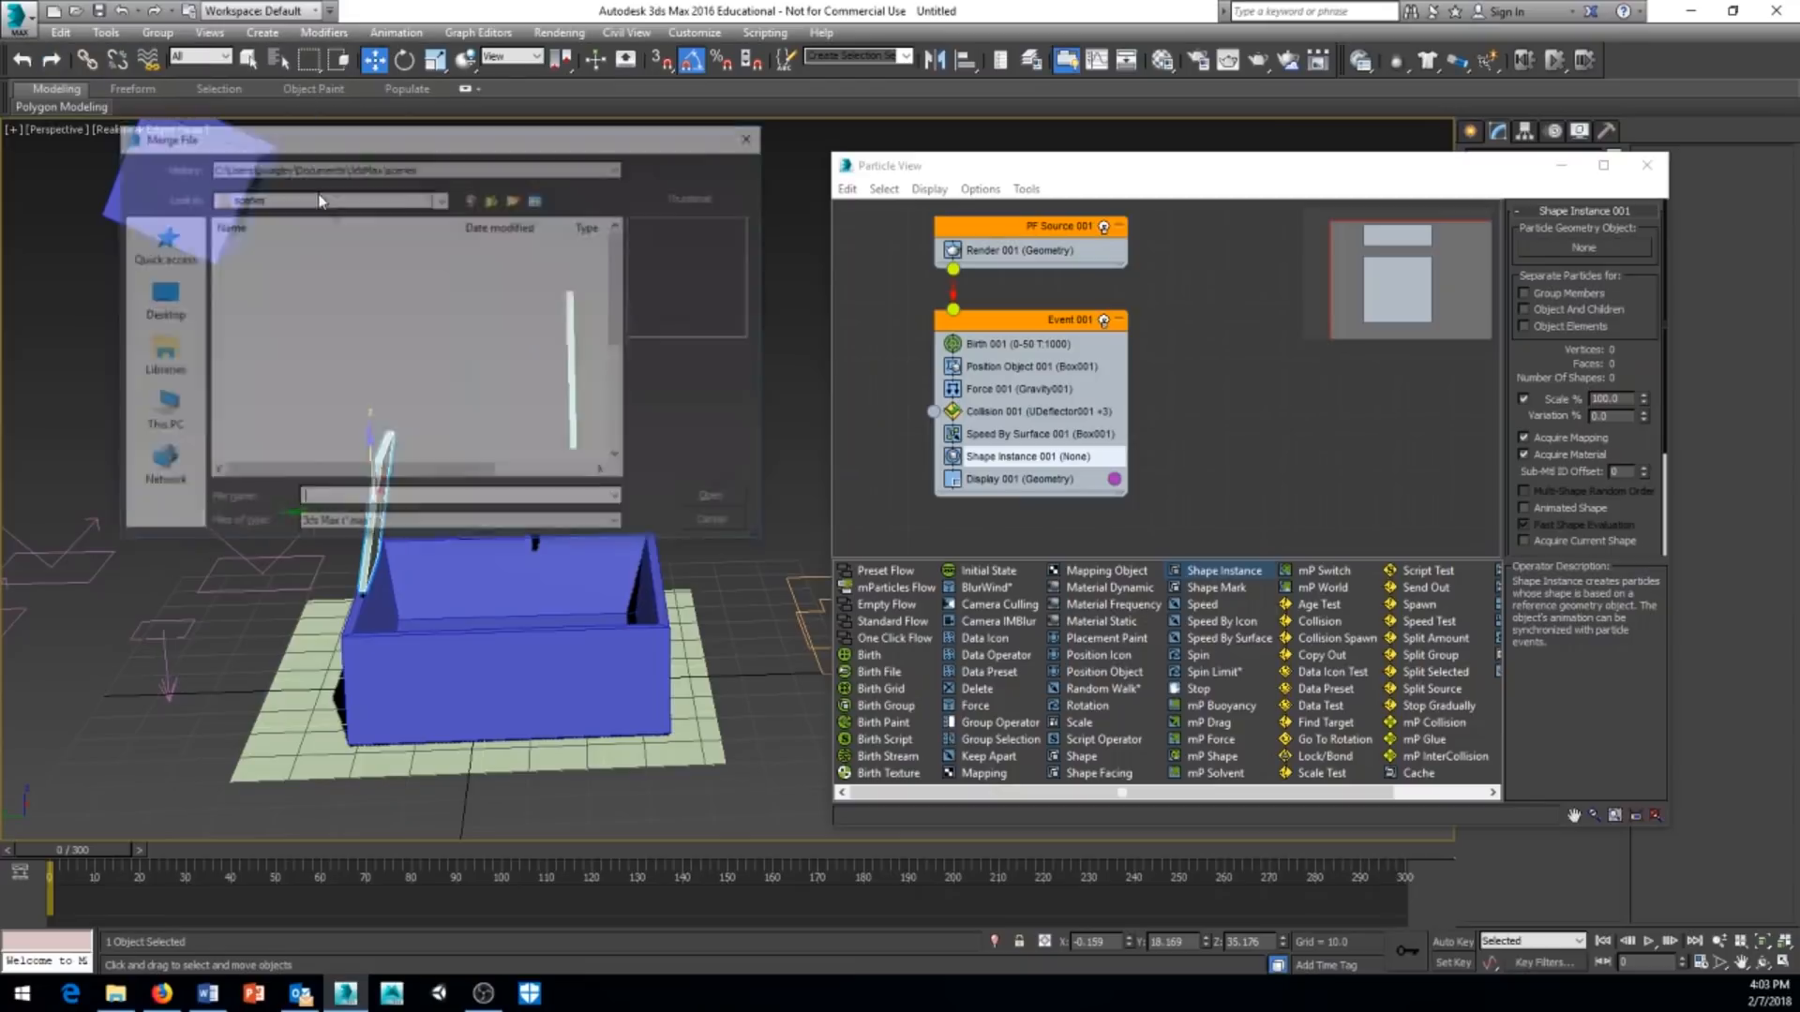
pyautogui.click(276, 284)
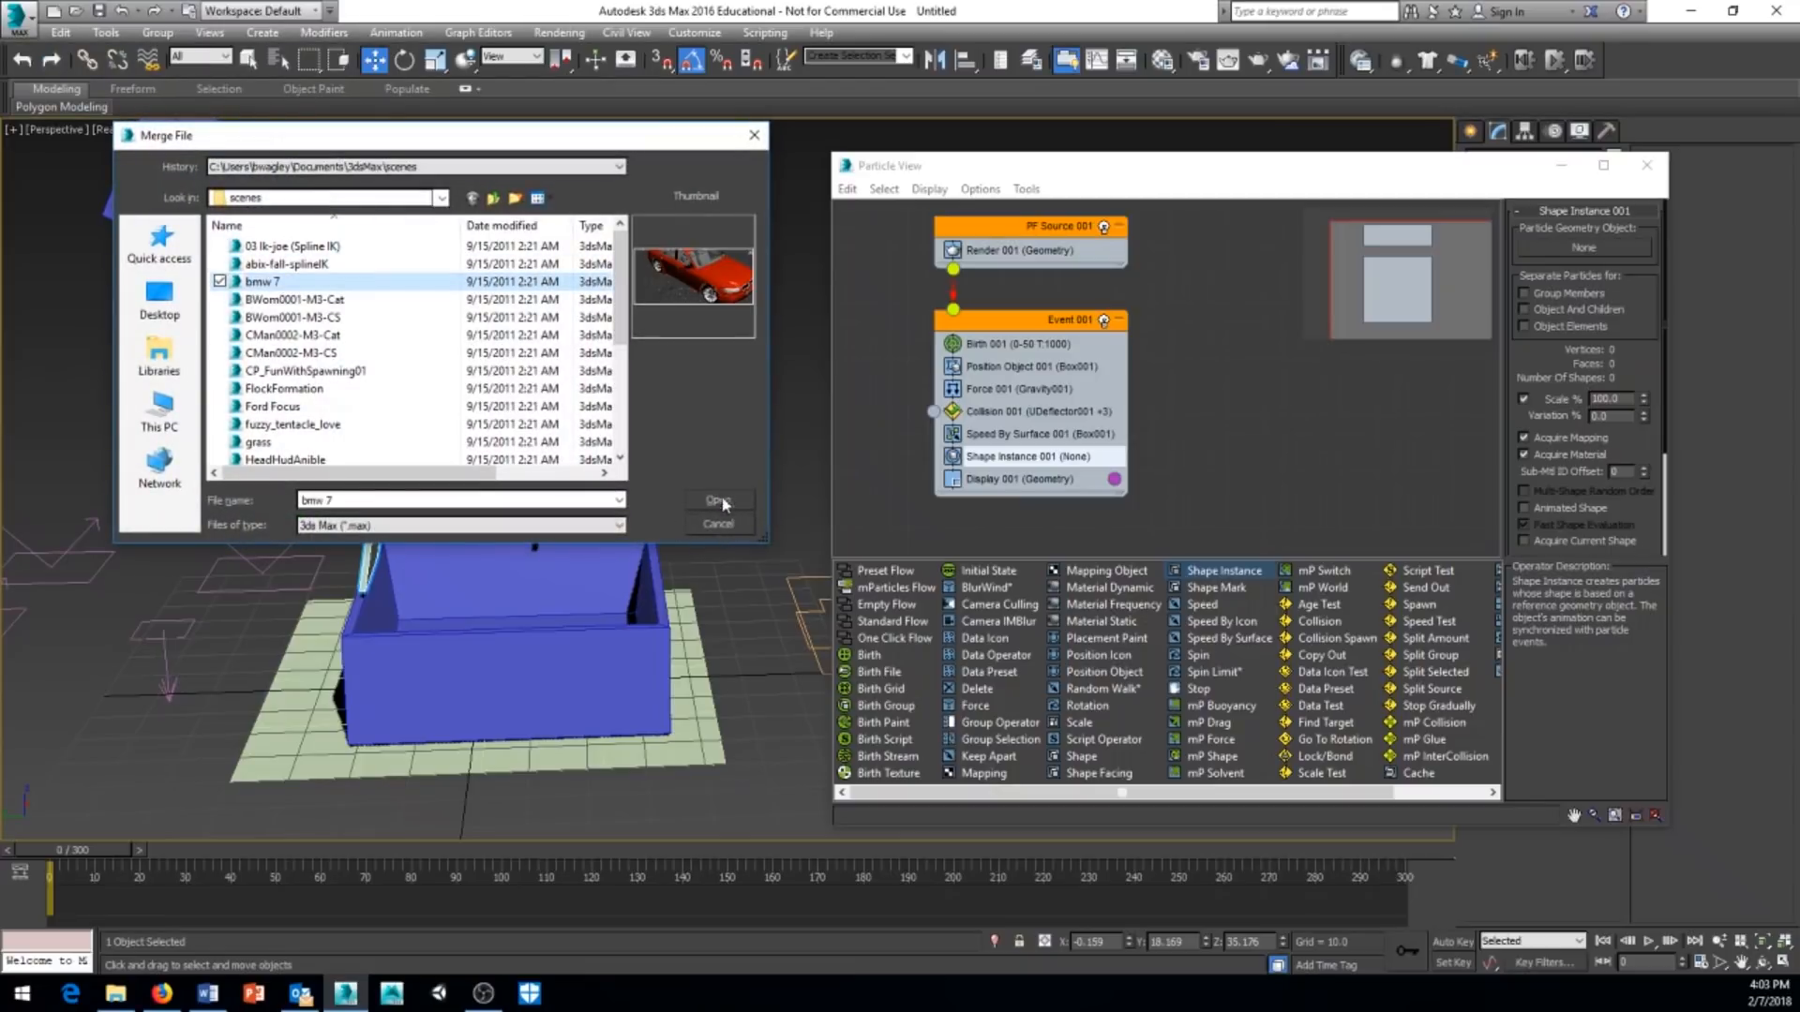
pyautogui.click(718, 501)
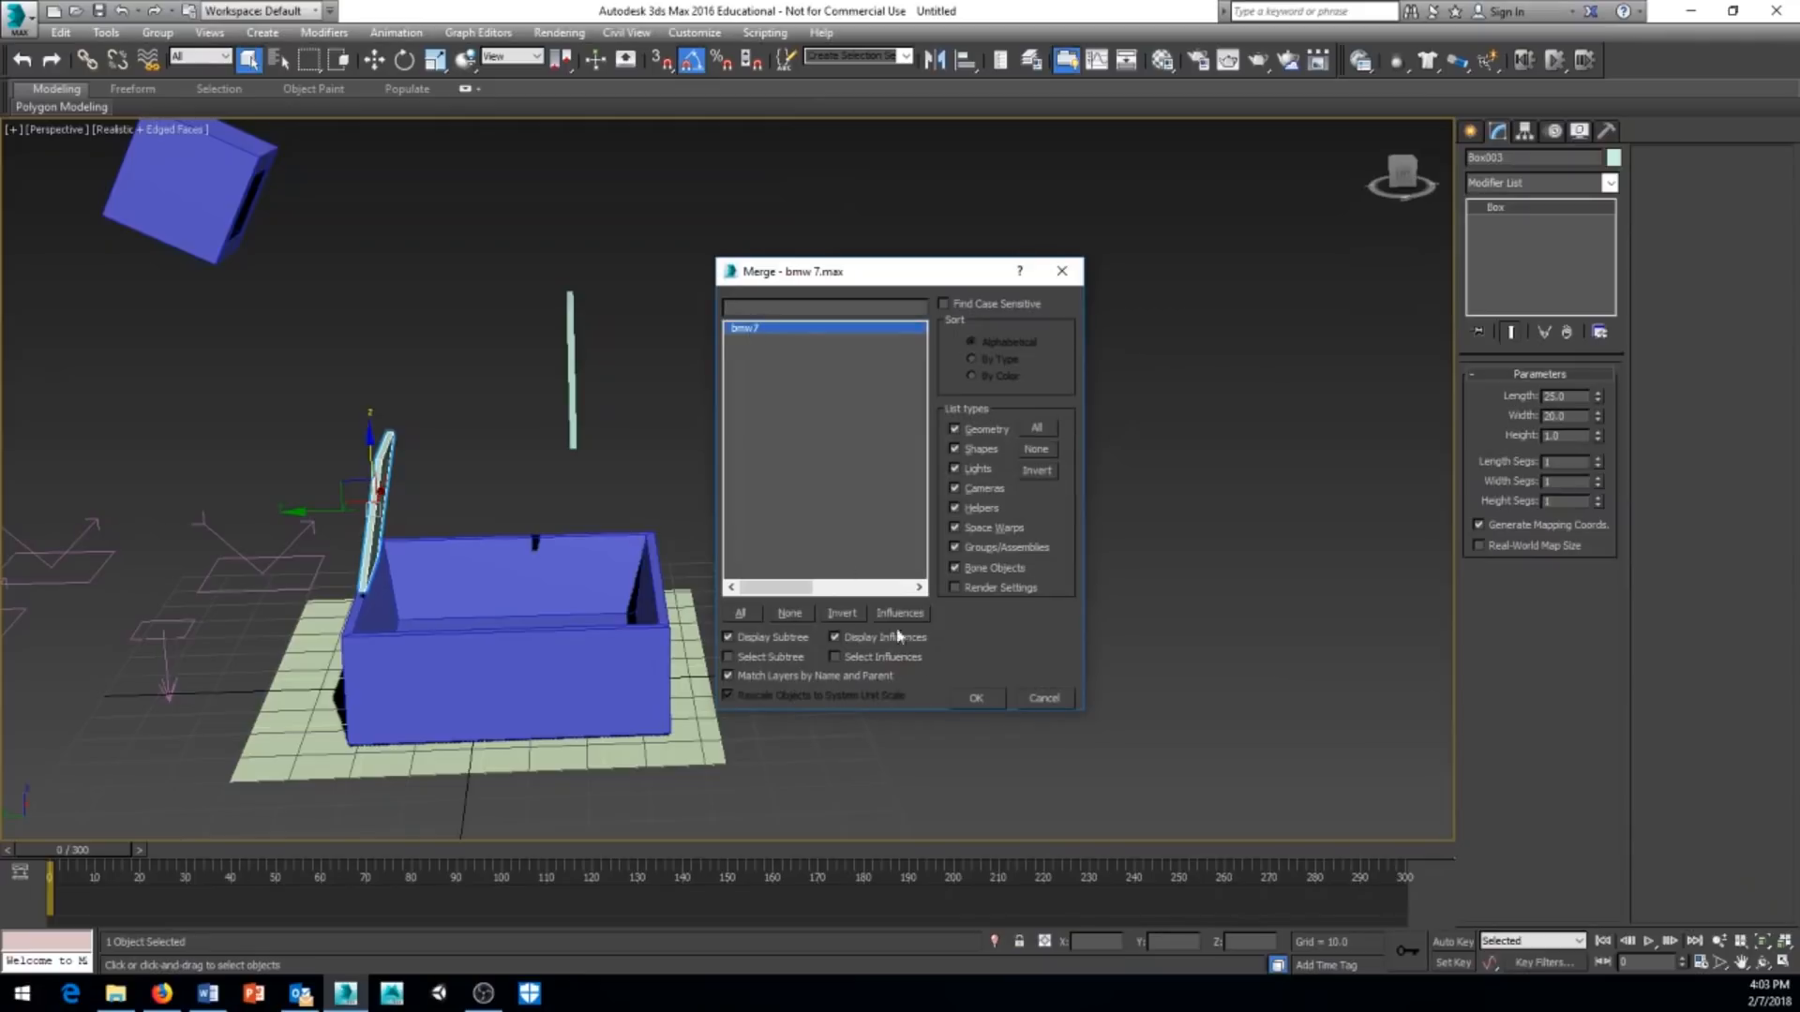
pyautogui.click(975, 703)
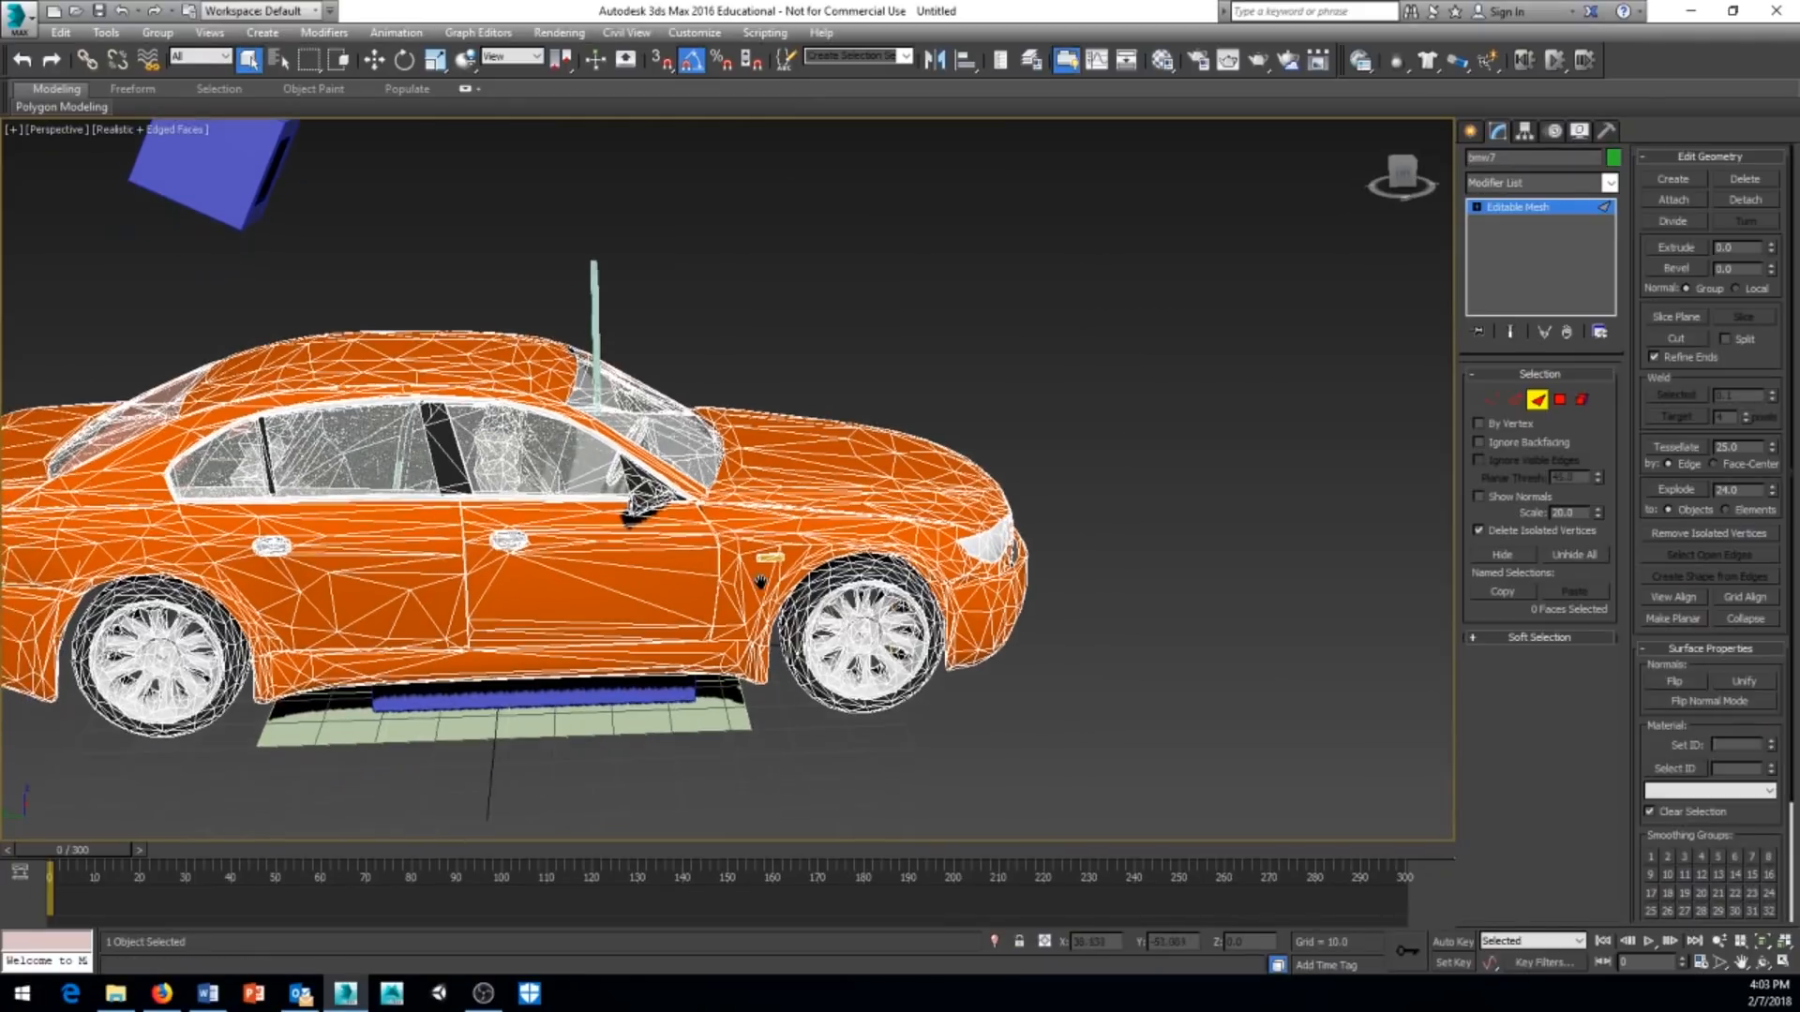
# Return the bmw7 mesh to object level and scale the whole car down uniformly until it is smaller than the container.
pyautogui.click(436, 60)
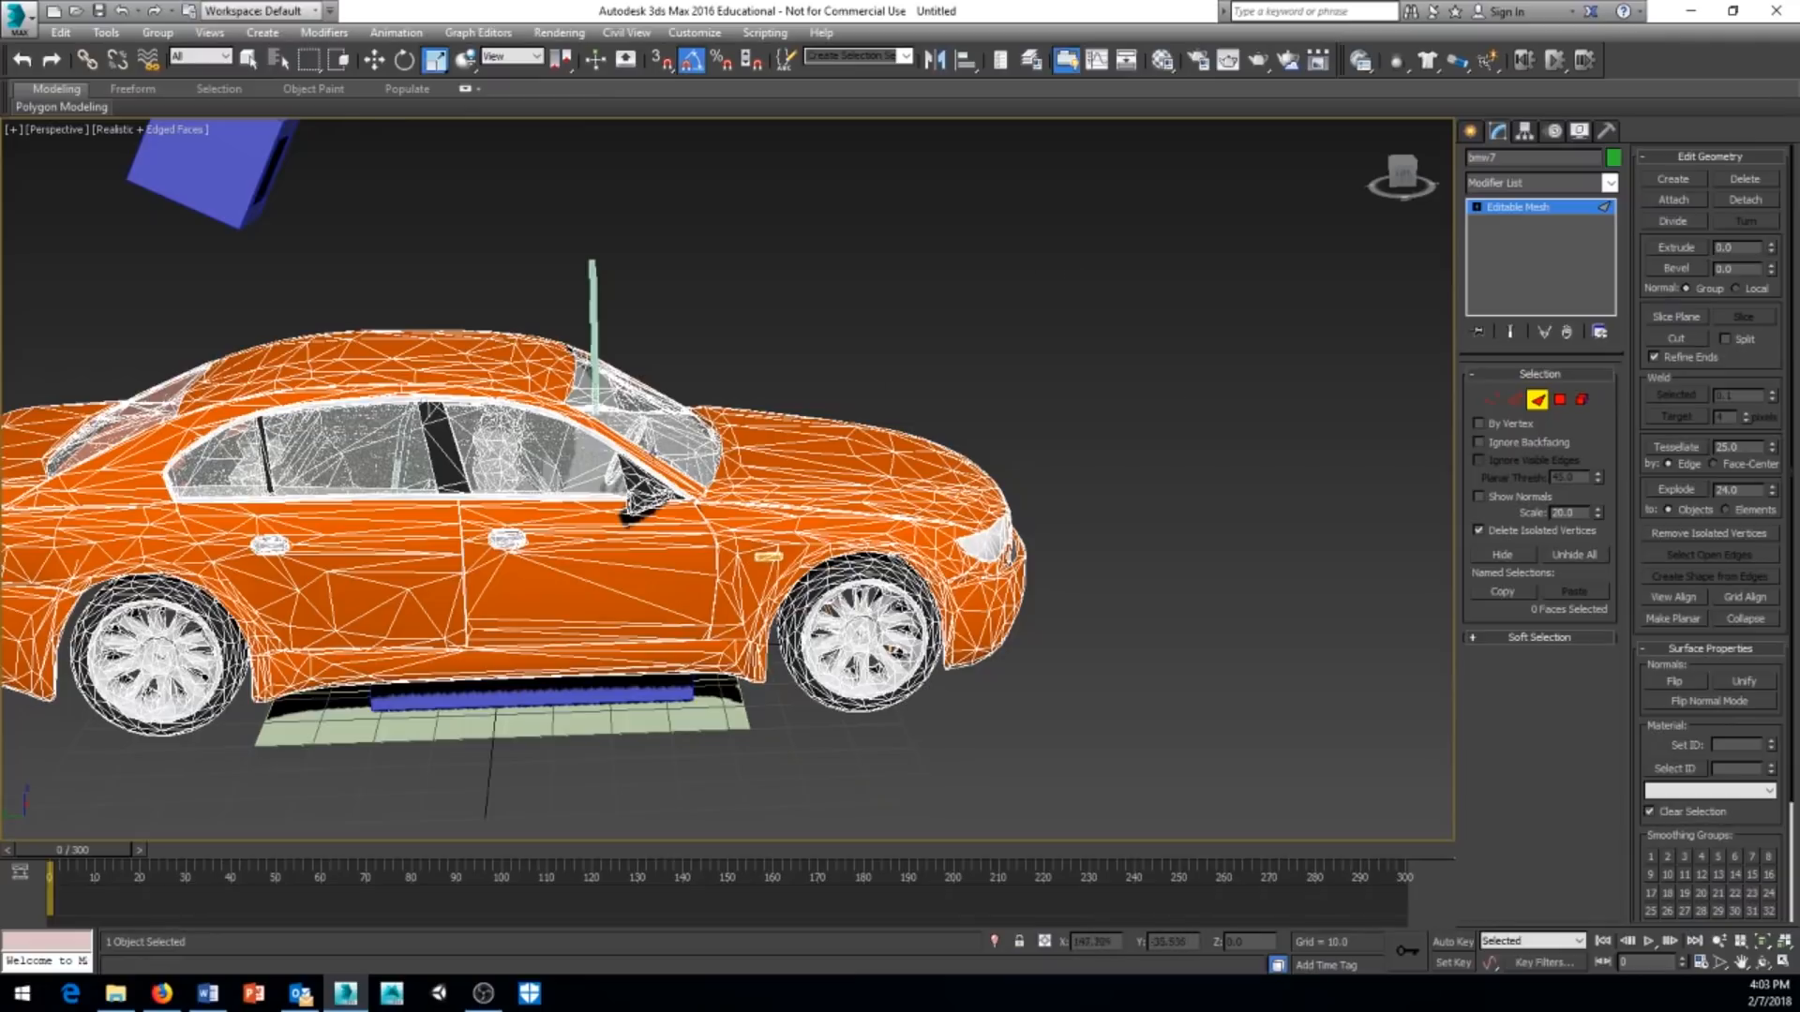
pyautogui.click(513, 486)
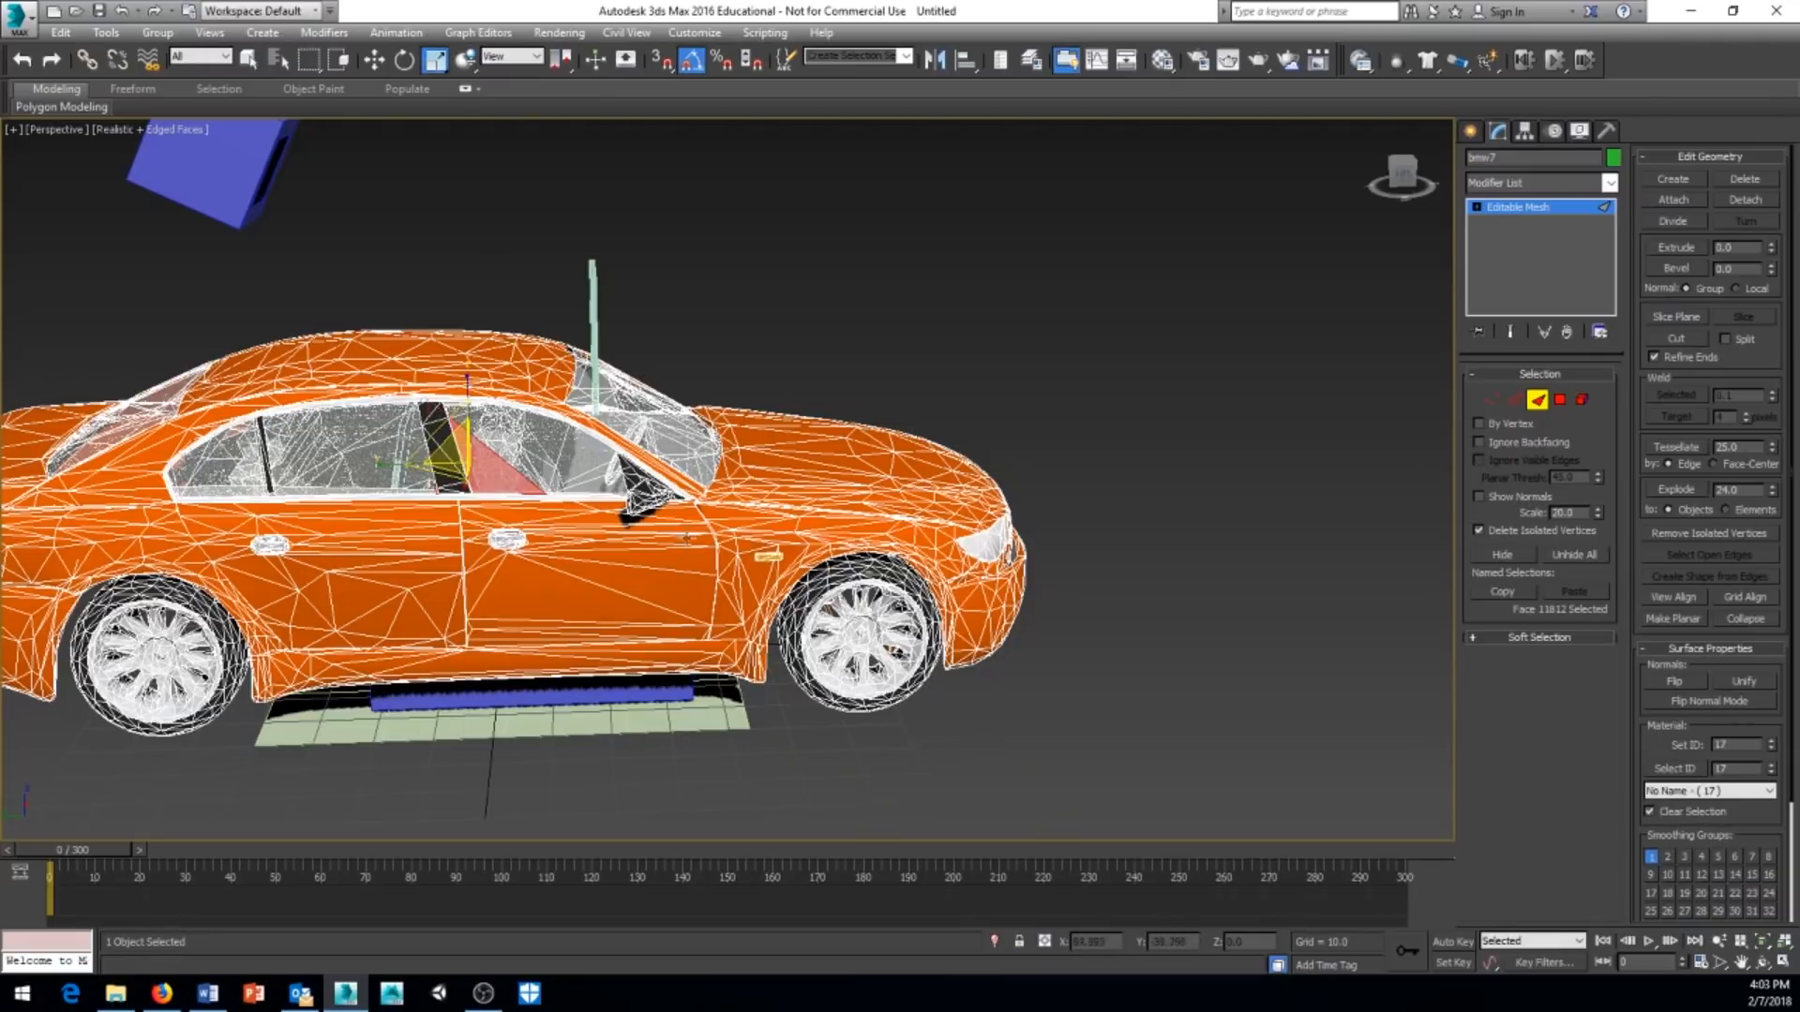
pyautogui.moveTo(1005, 390); pyautogui.dragTo(1045, 388, button='middle')
pyautogui.click(1575, 208)
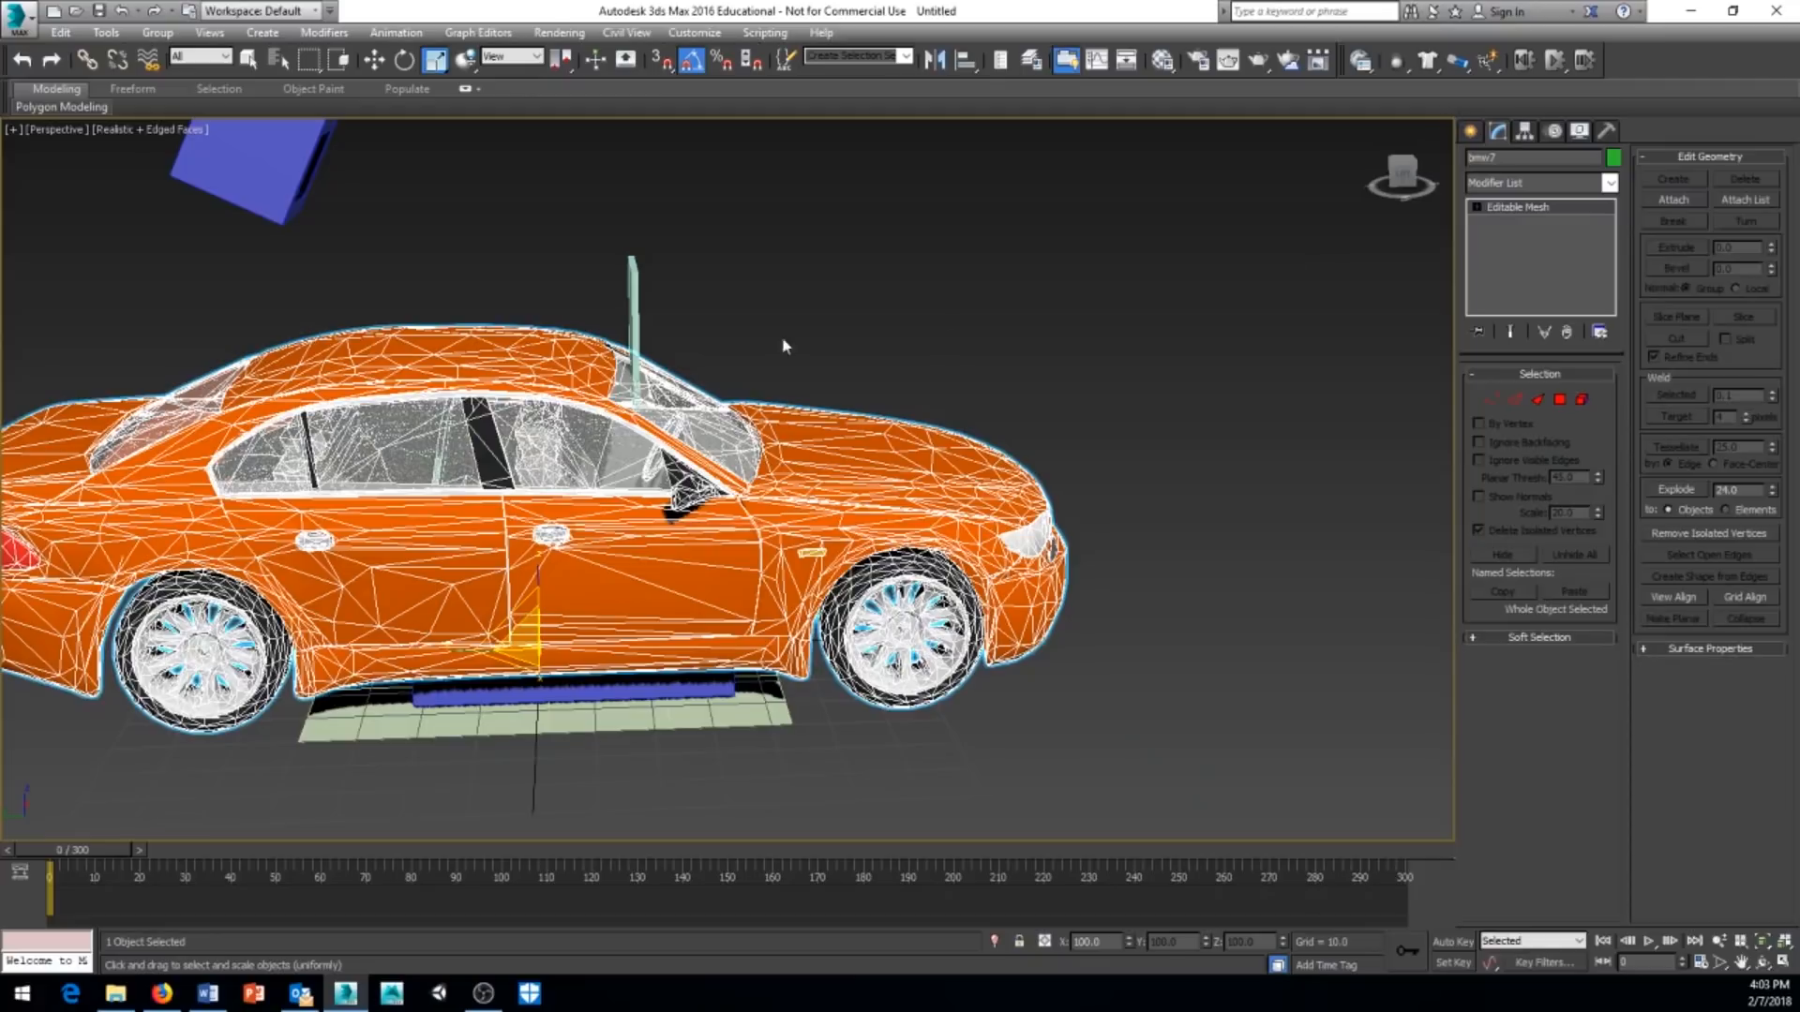
pyautogui.moveTo(529, 645); pyautogui.dragTo(749, 748)
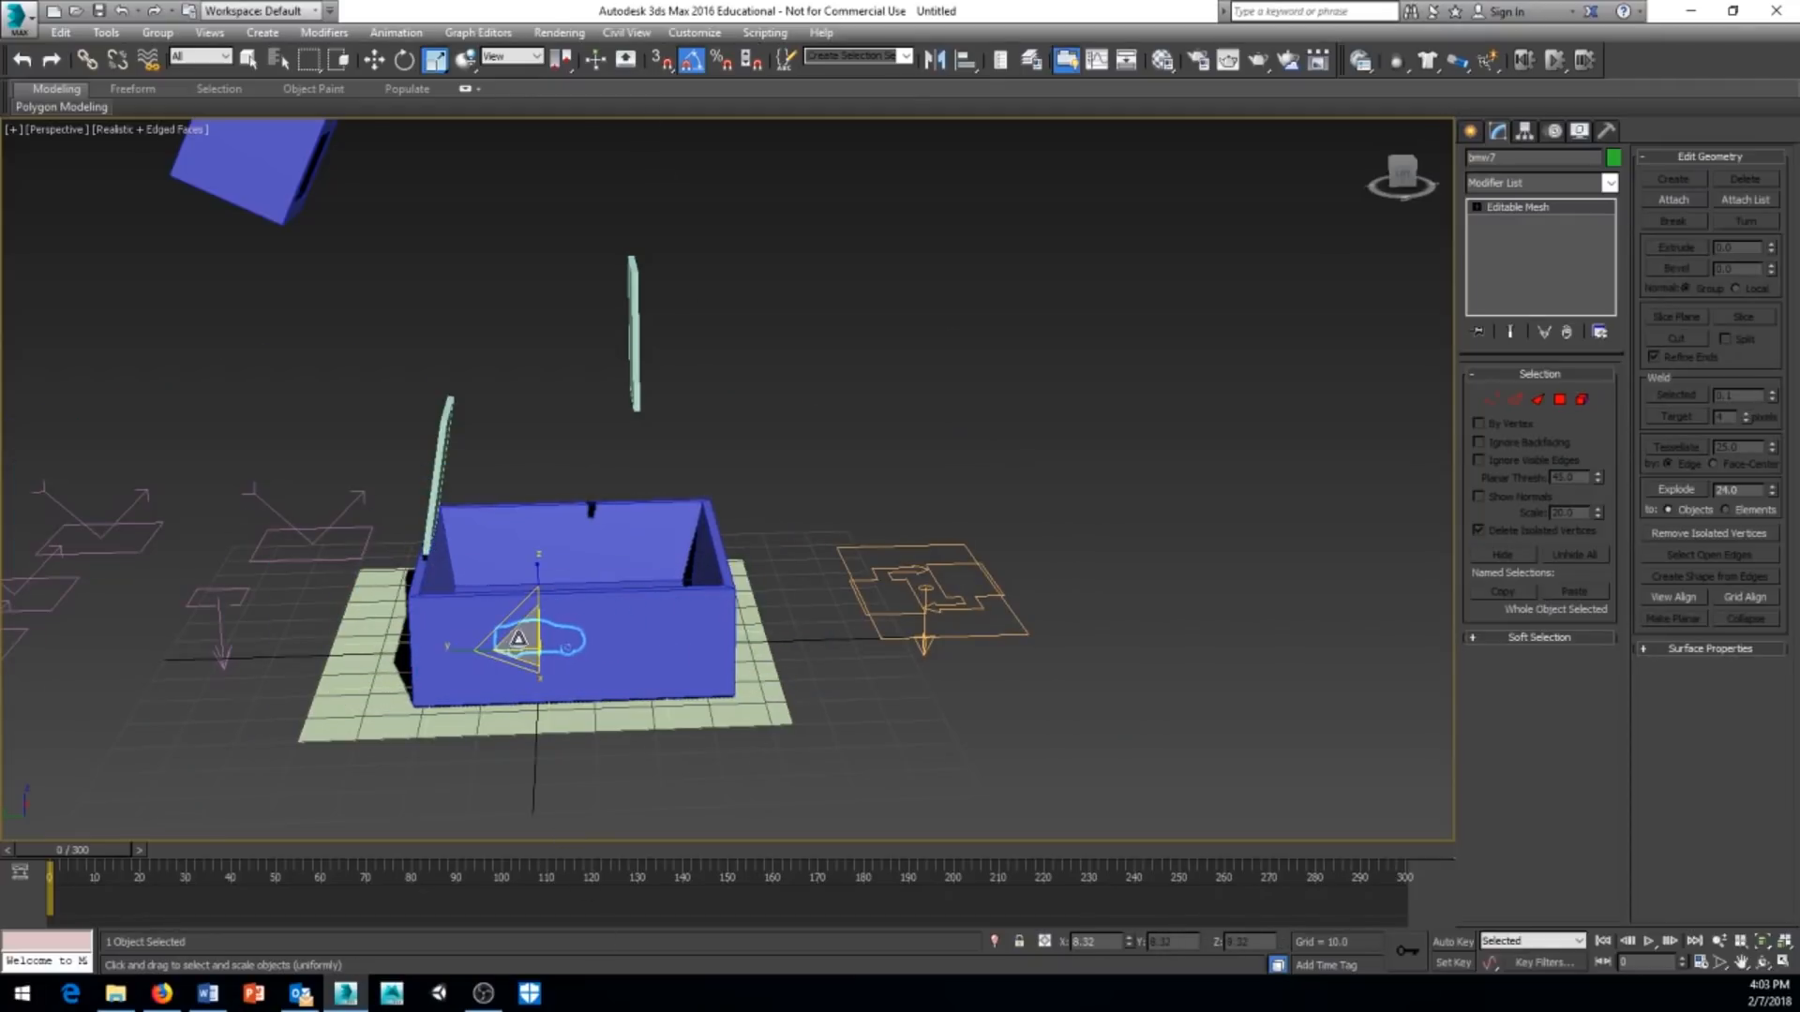
# Shrink the car slightly more, move it out of the container along Y to about -50.5, and deselect it.
pyautogui.moveTo(518, 638); pyautogui.dragTo(743, 647)
pyautogui.rightClick(594, 428)
pyautogui.click(623, 450)
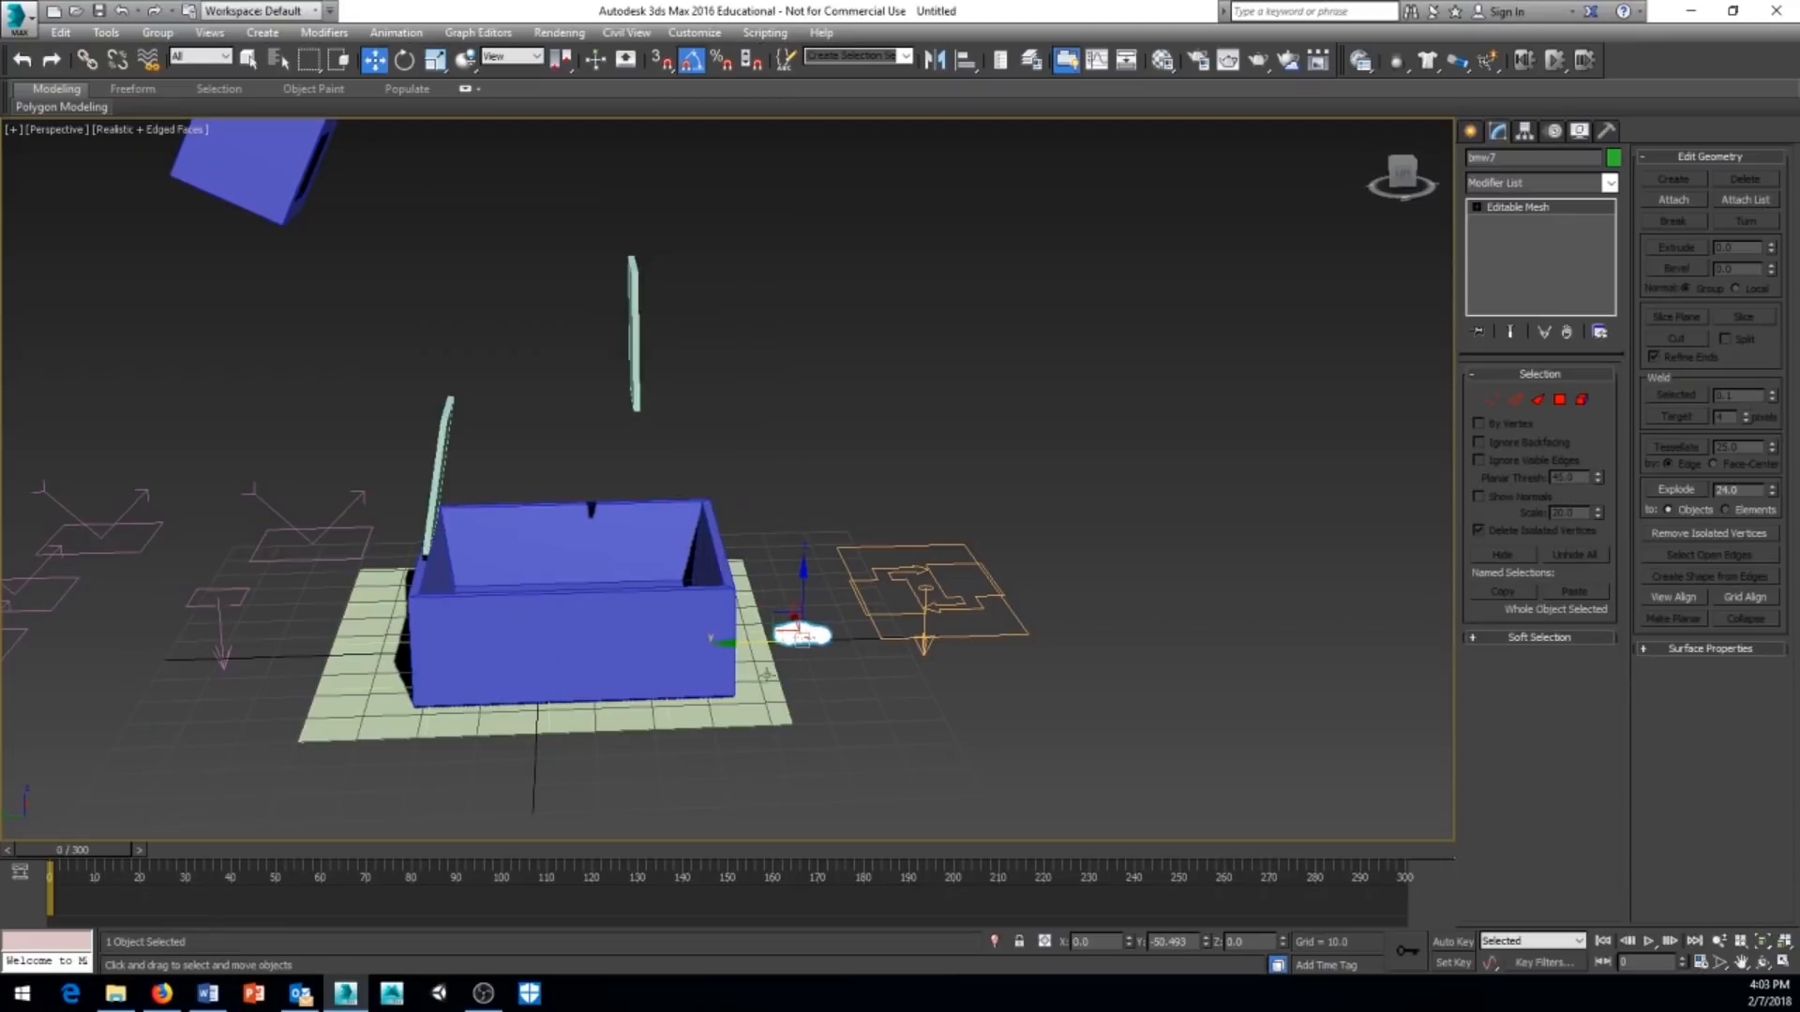
pyautogui.click(823, 699)
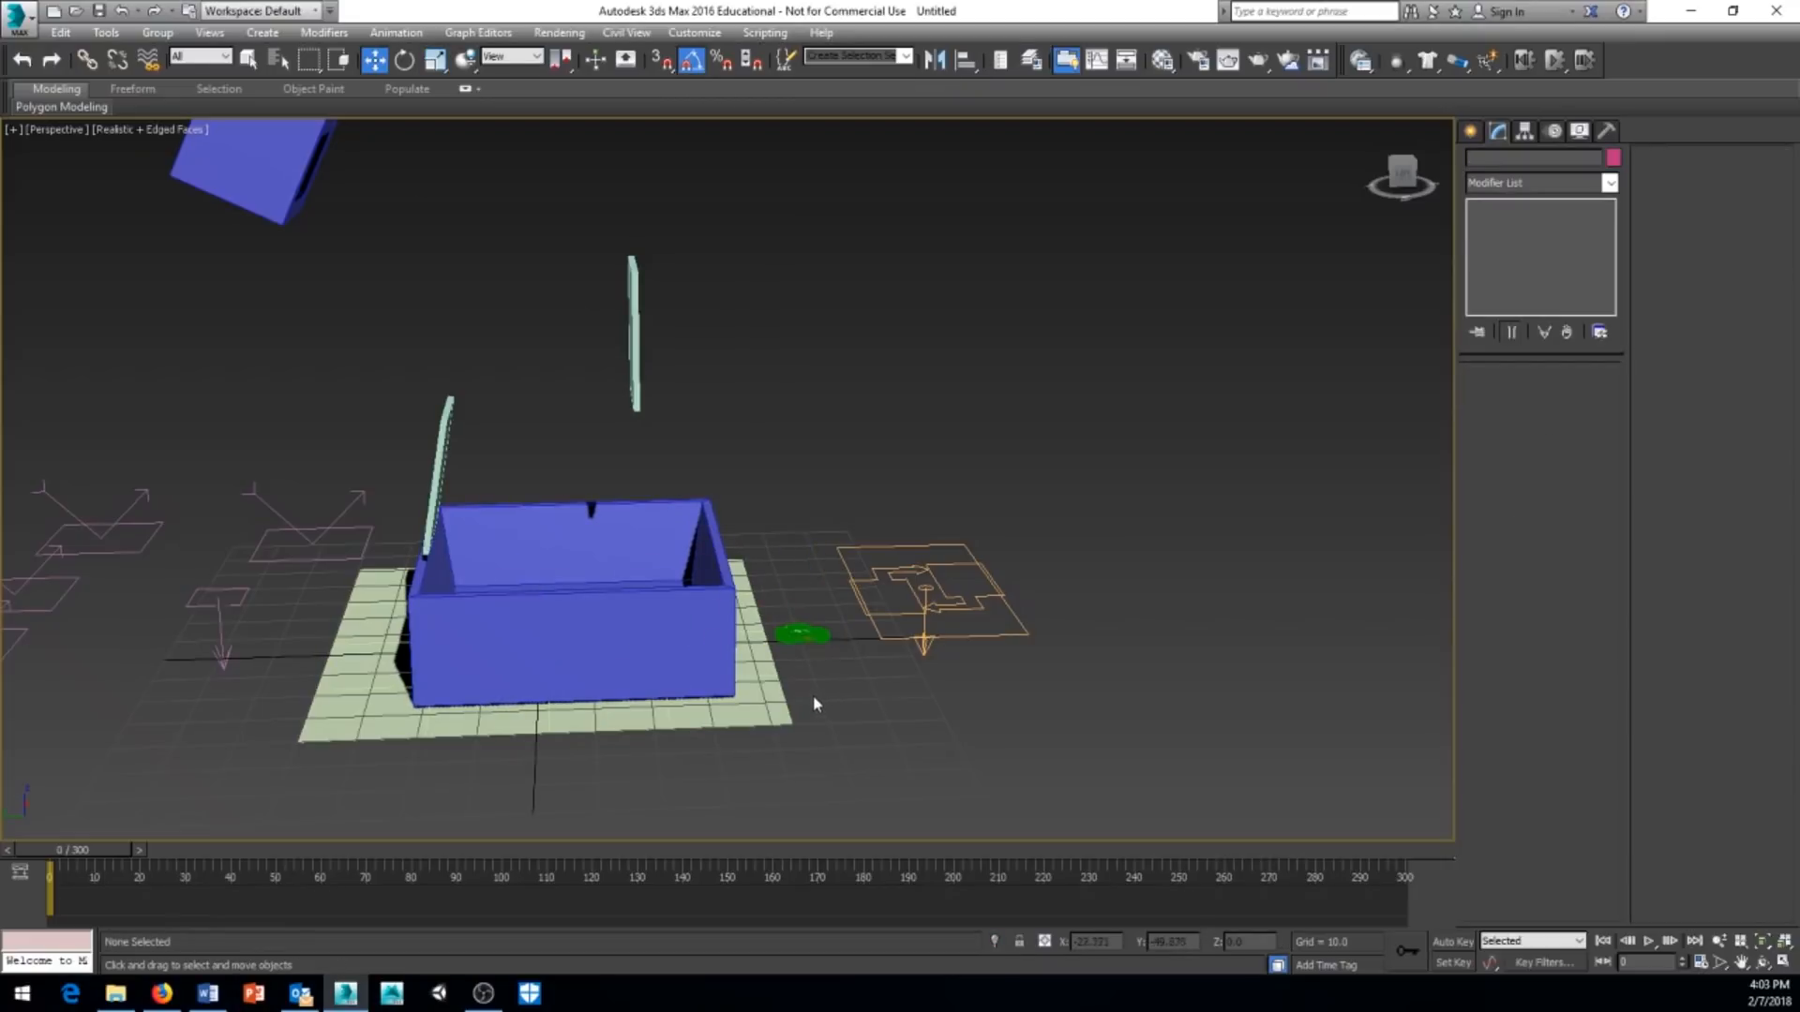
# Open Particle View from the PF Source and pick the bmw7 car as the particle geometry object of Shape Instance 001.
pyautogui.click(974, 563)
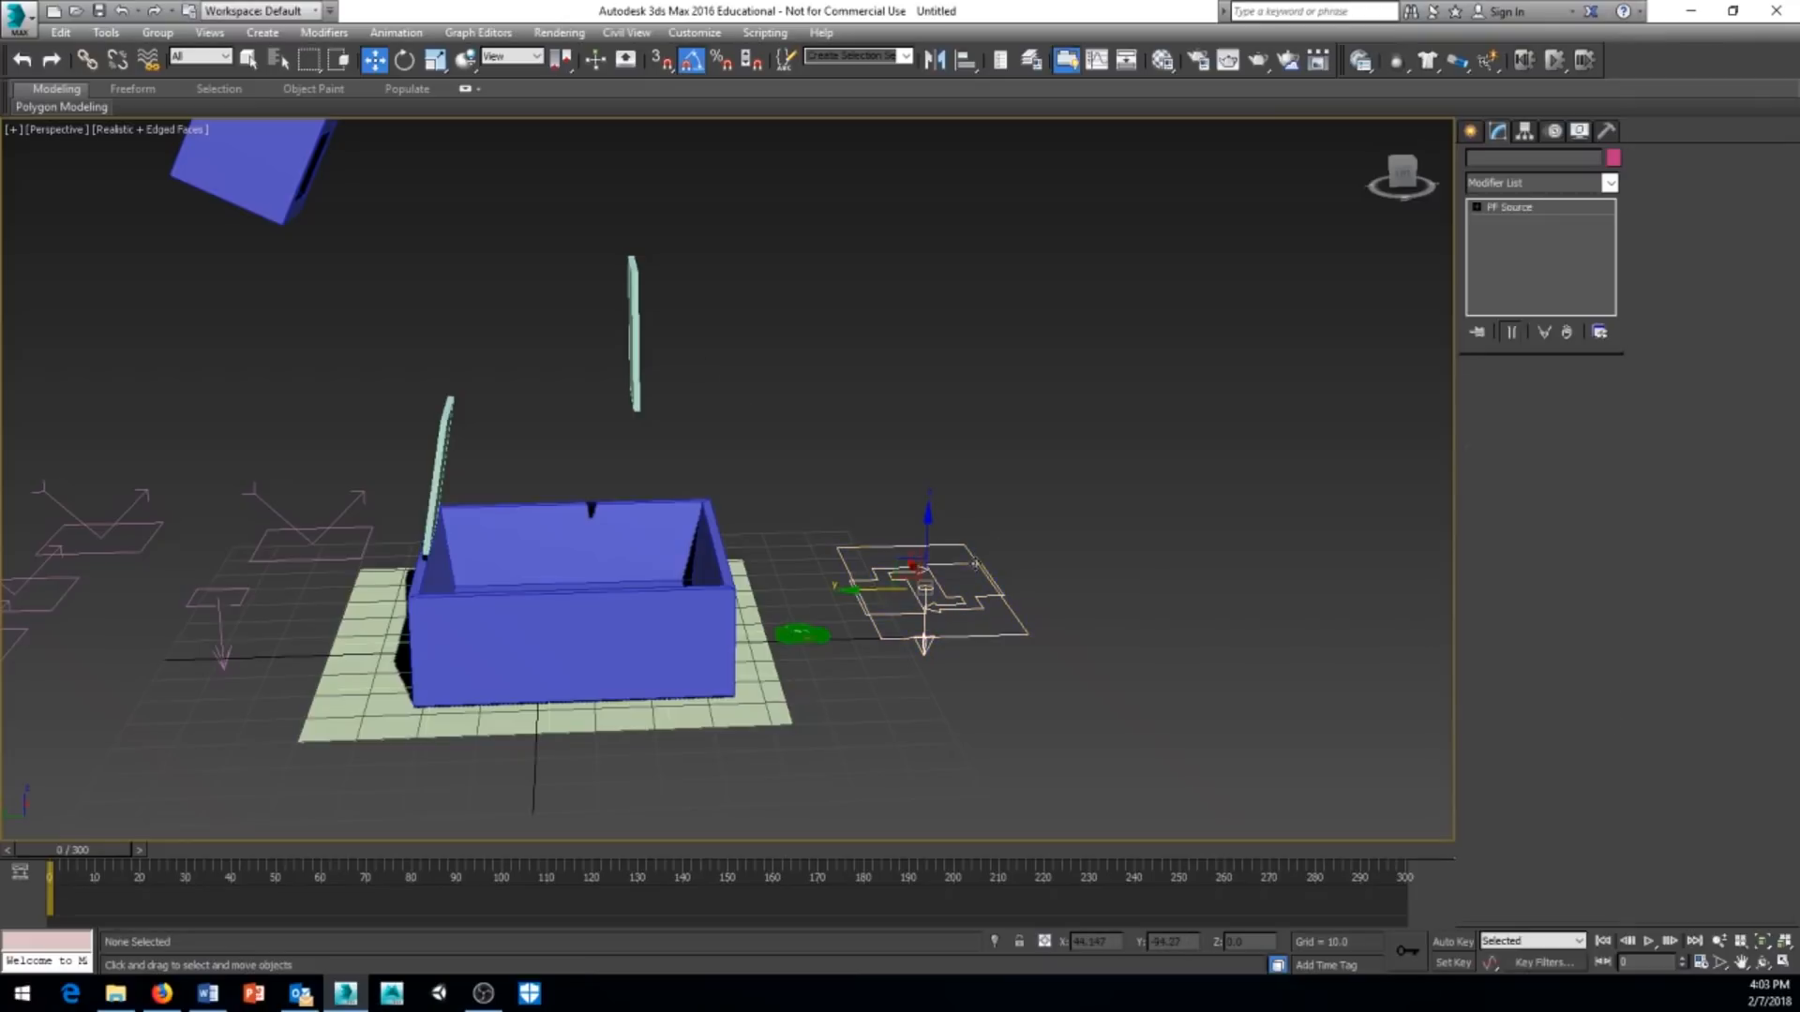
pyautogui.click(1500, 419)
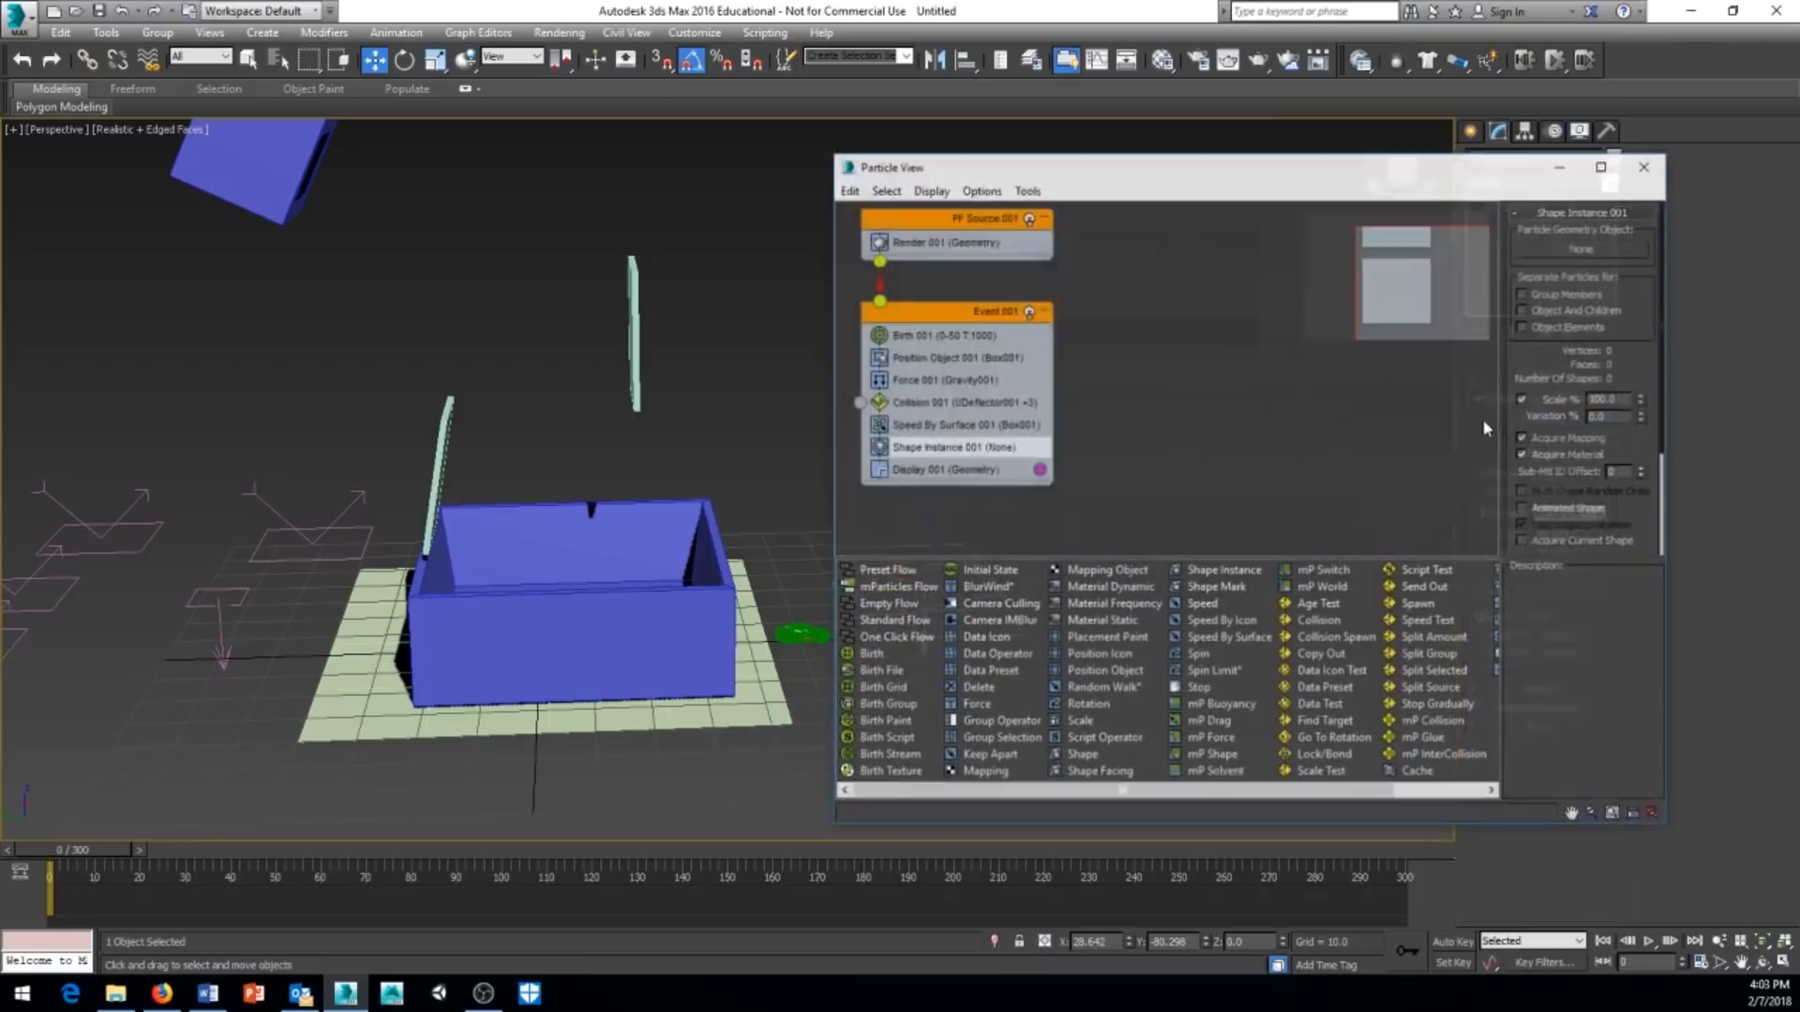
pyautogui.moveTo(989, 169); pyautogui.dragTo(1233, 171)
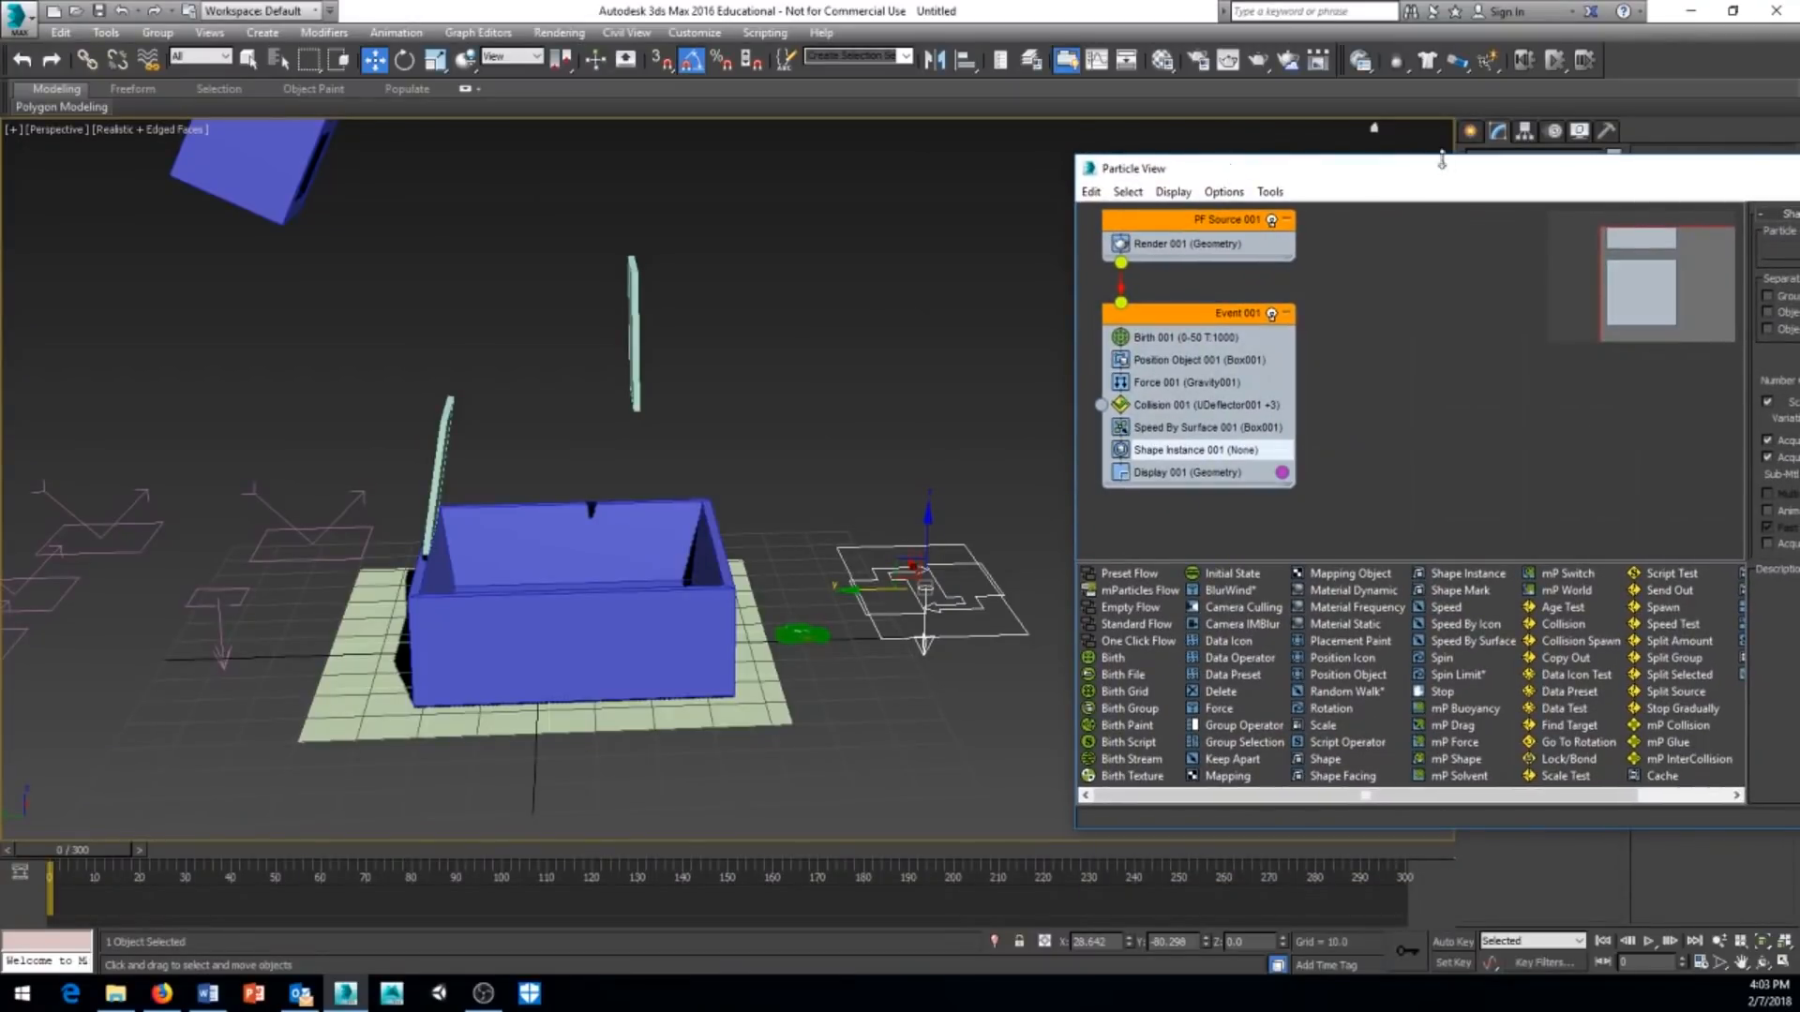
pyautogui.moveTo(1442, 170); pyautogui.dragTo(179, 174)
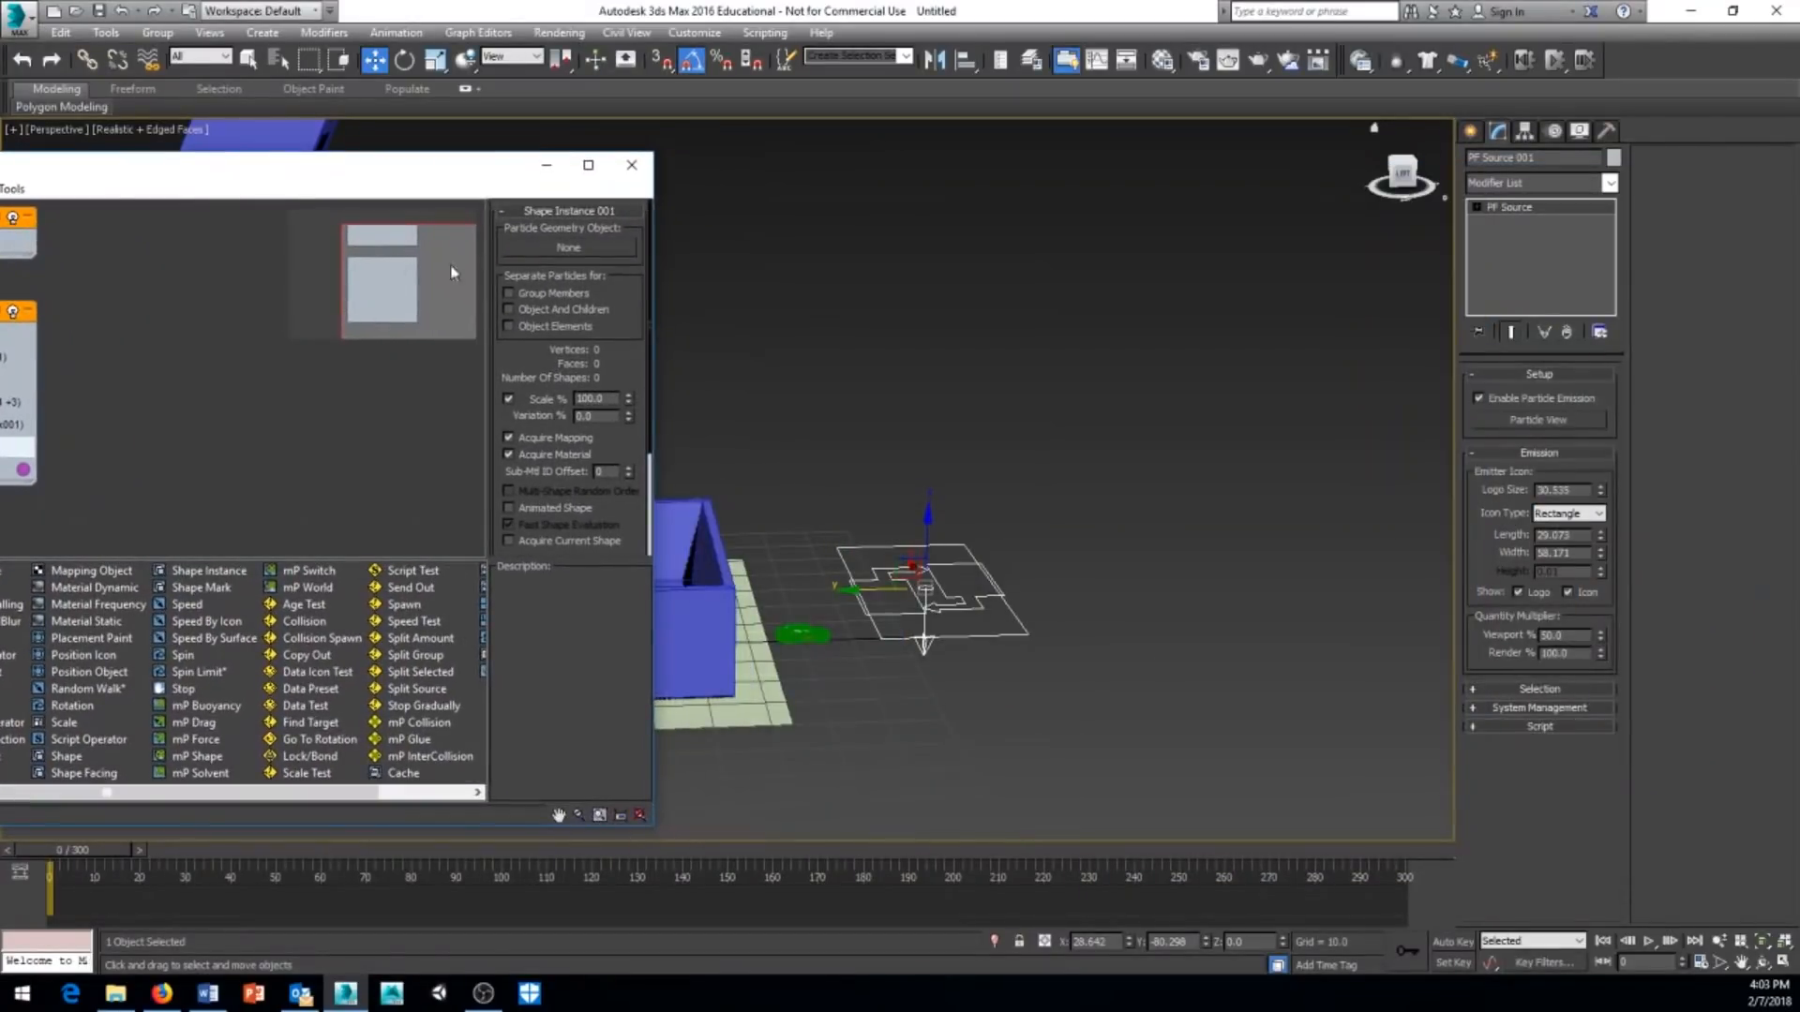
pyautogui.click(576, 245)
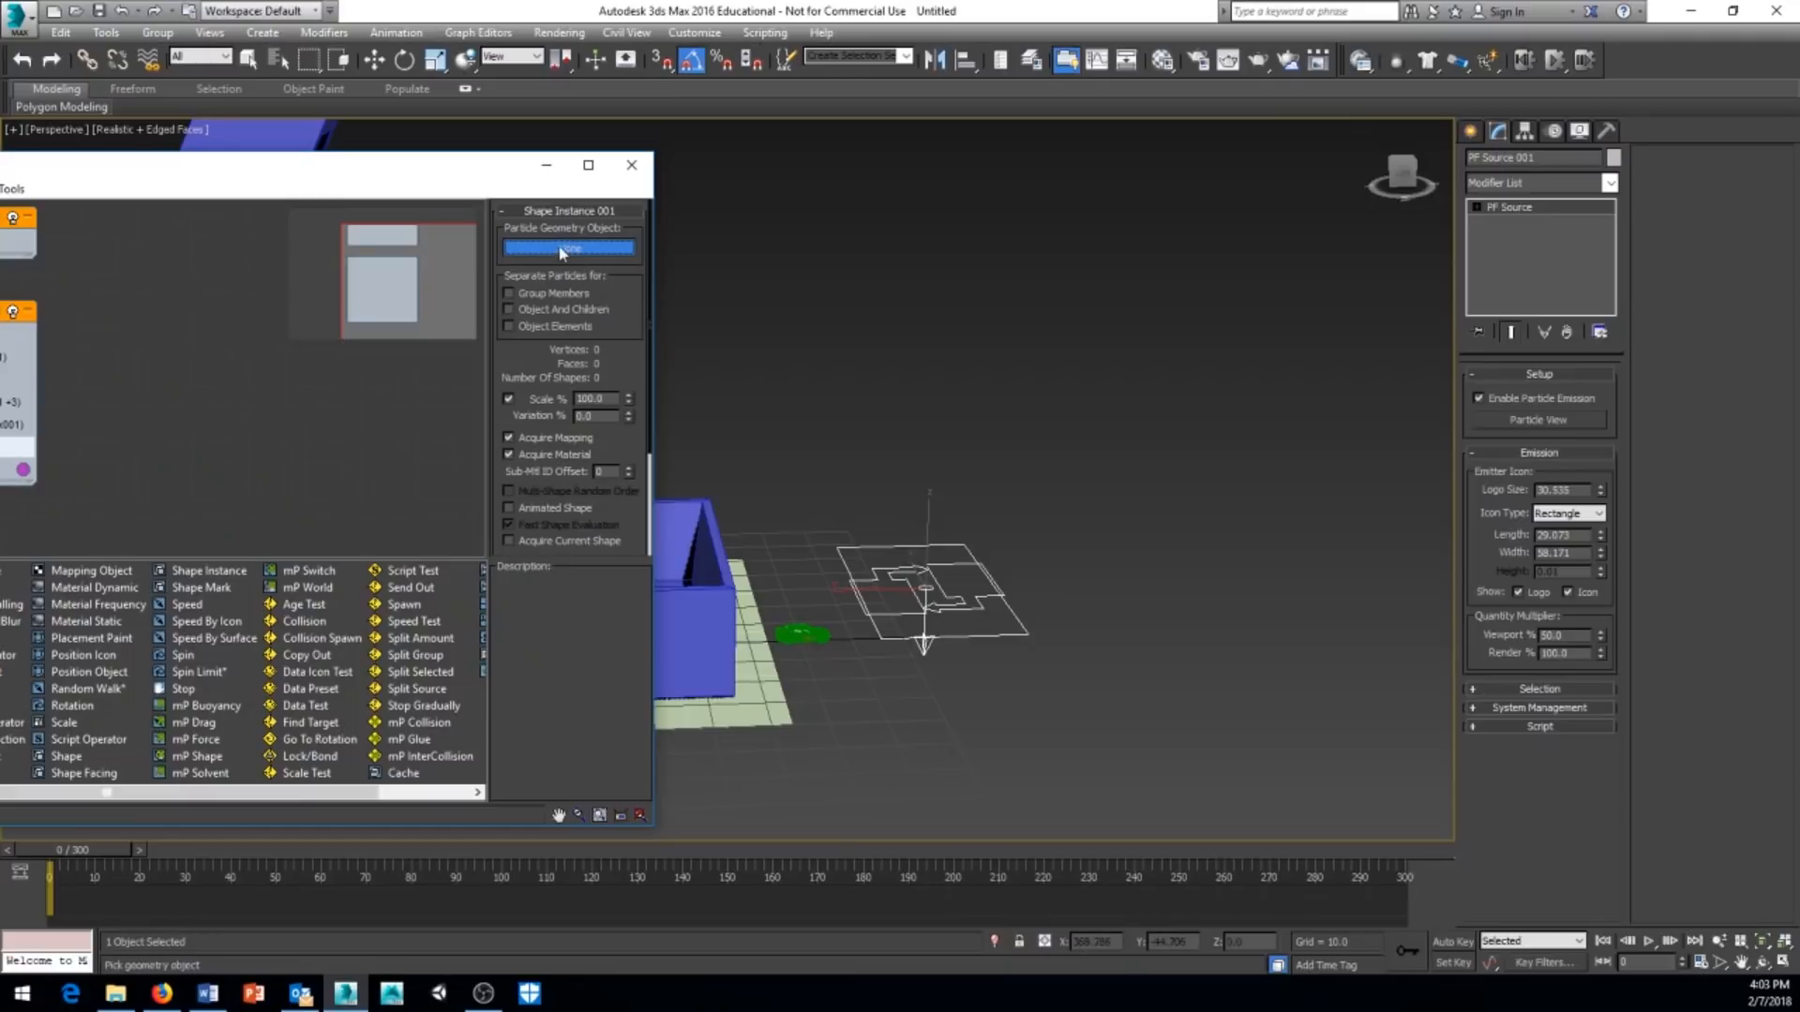
pyautogui.click(802, 627)
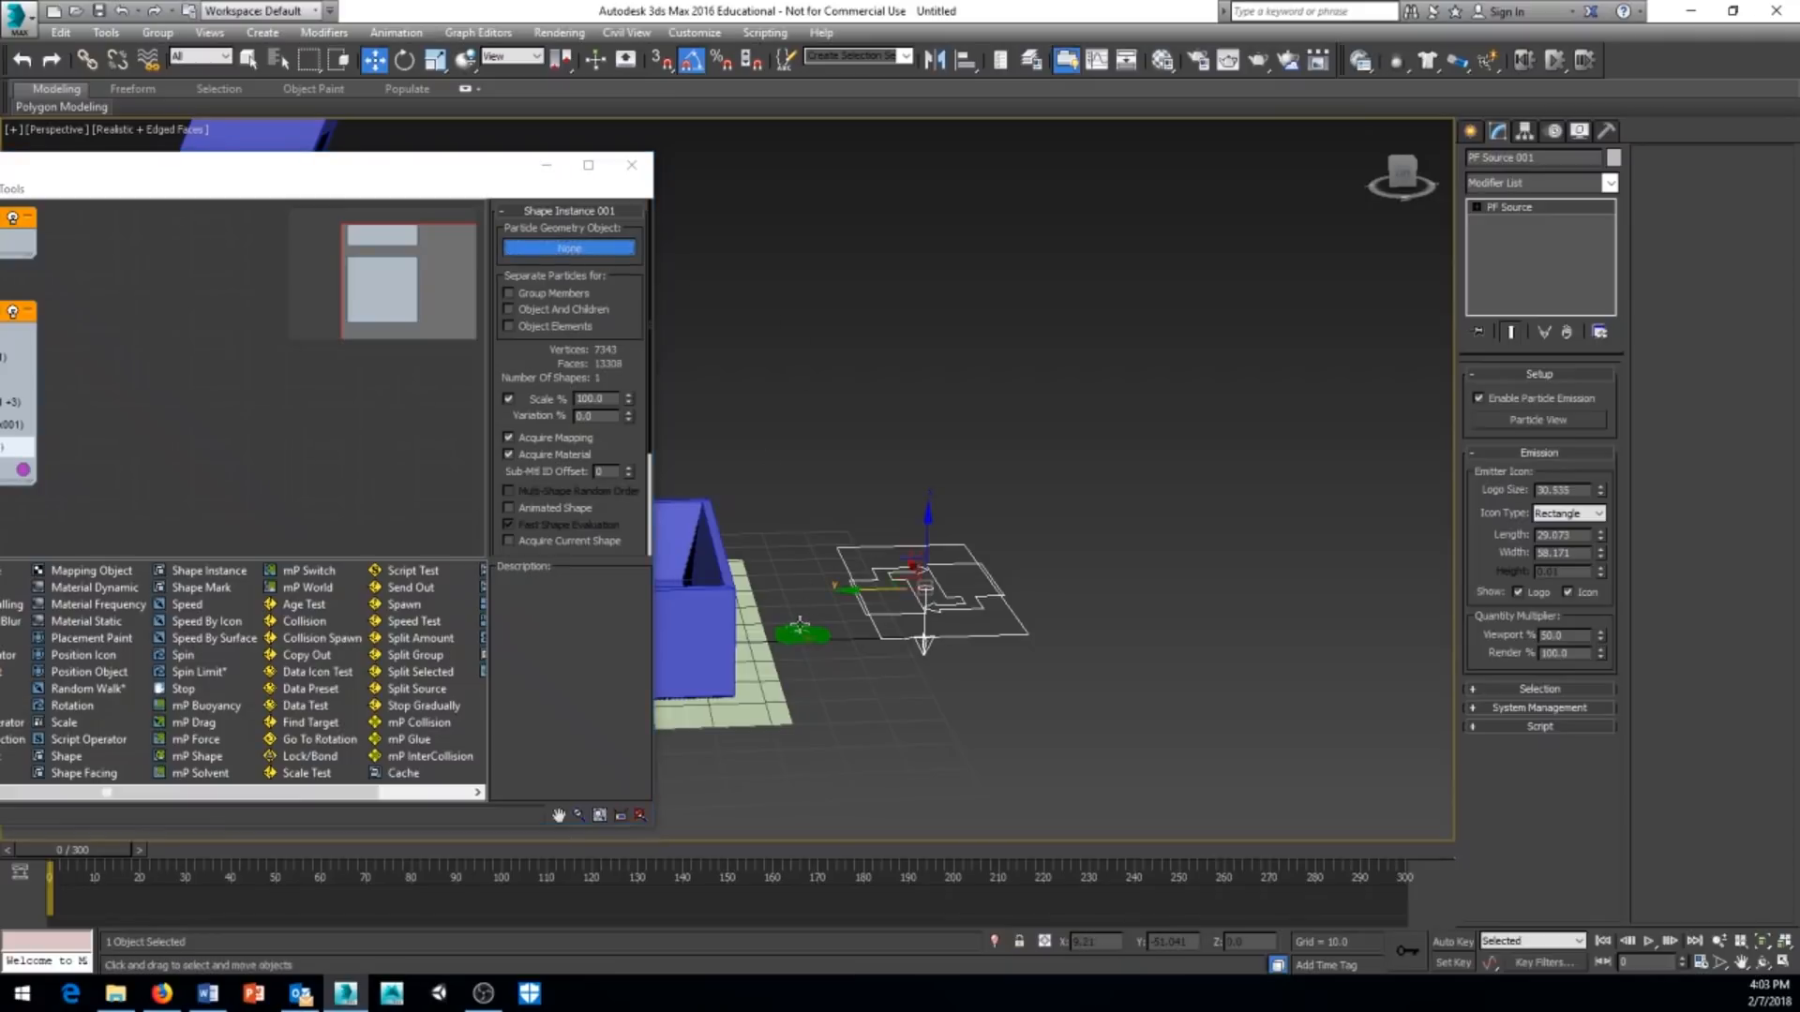
# Turn off edged faces and scrub the animation to frame 73 to examine the cars falling into the container.
pyautogui.moveTo(1088, 196); pyautogui.dragTo(0, 131)
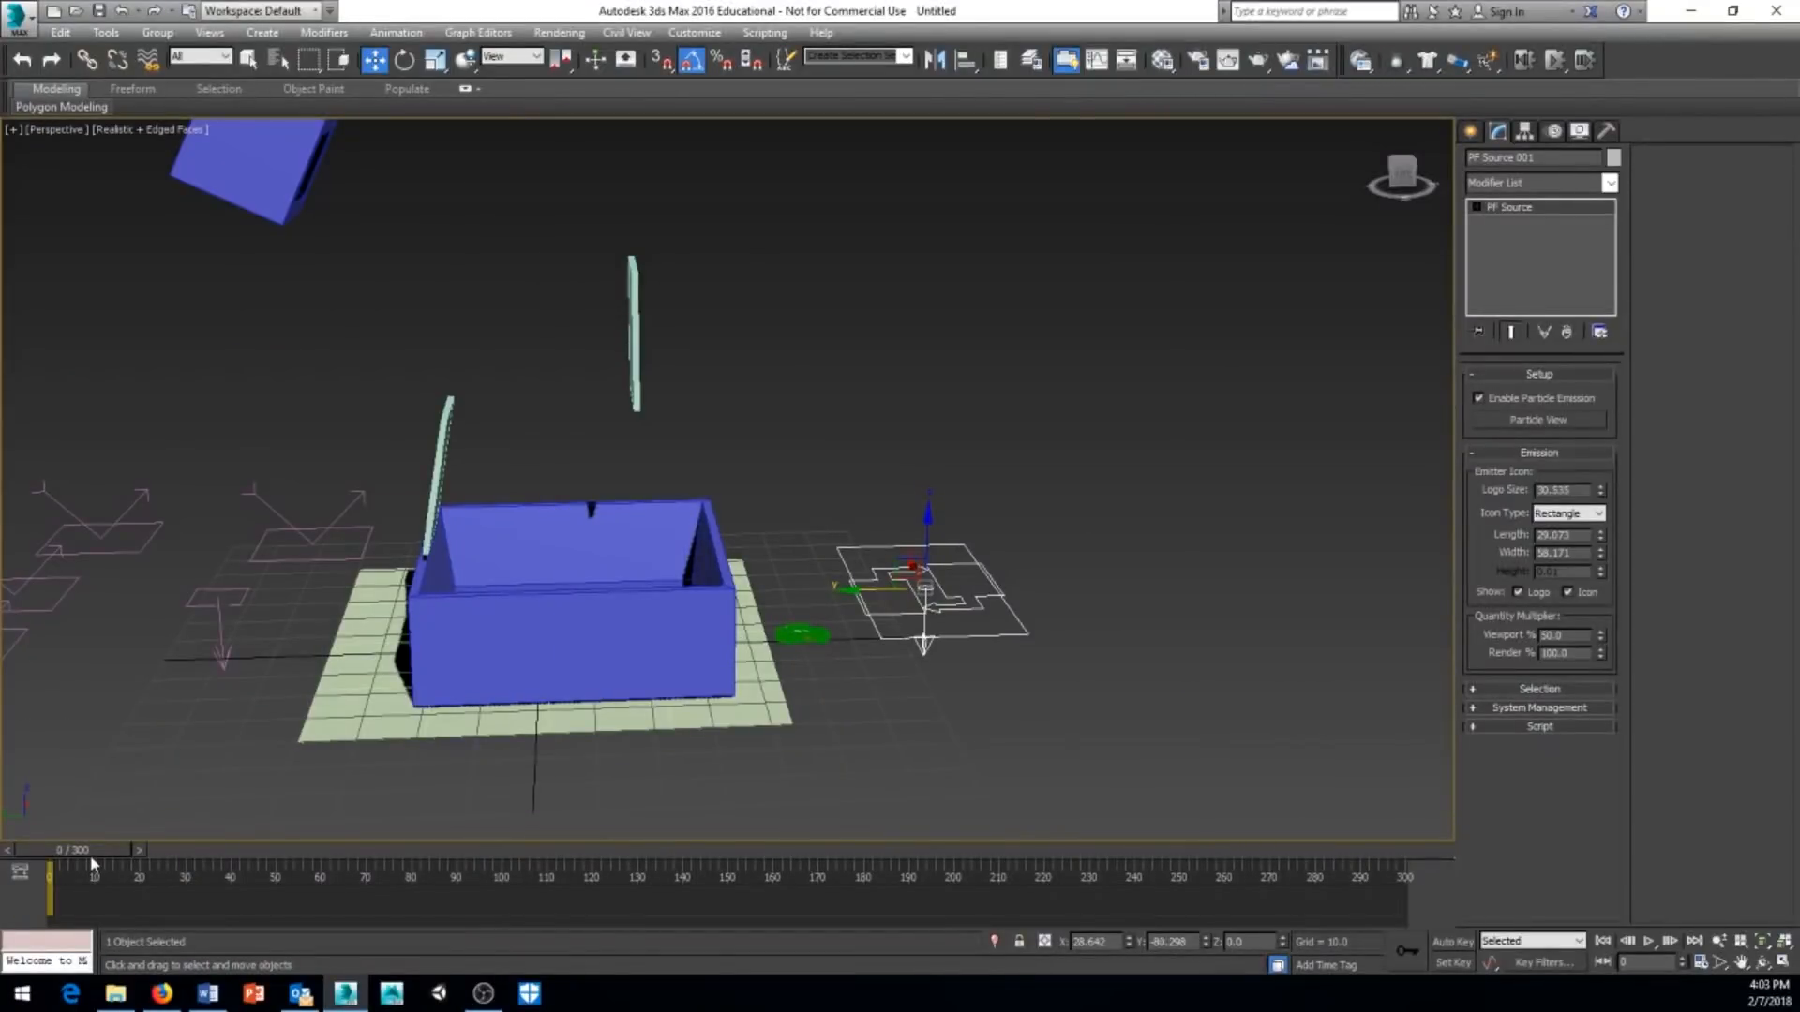
pyautogui.moveTo(90, 855); pyautogui.dragTo(204, 849)
pyautogui.press('F4')
pyautogui.moveTo(350, 734); pyautogui.dragTo(353, 748, button='middle')
pyautogui.moveTo(188, 853); pyautogui.dragTo(418, 869)
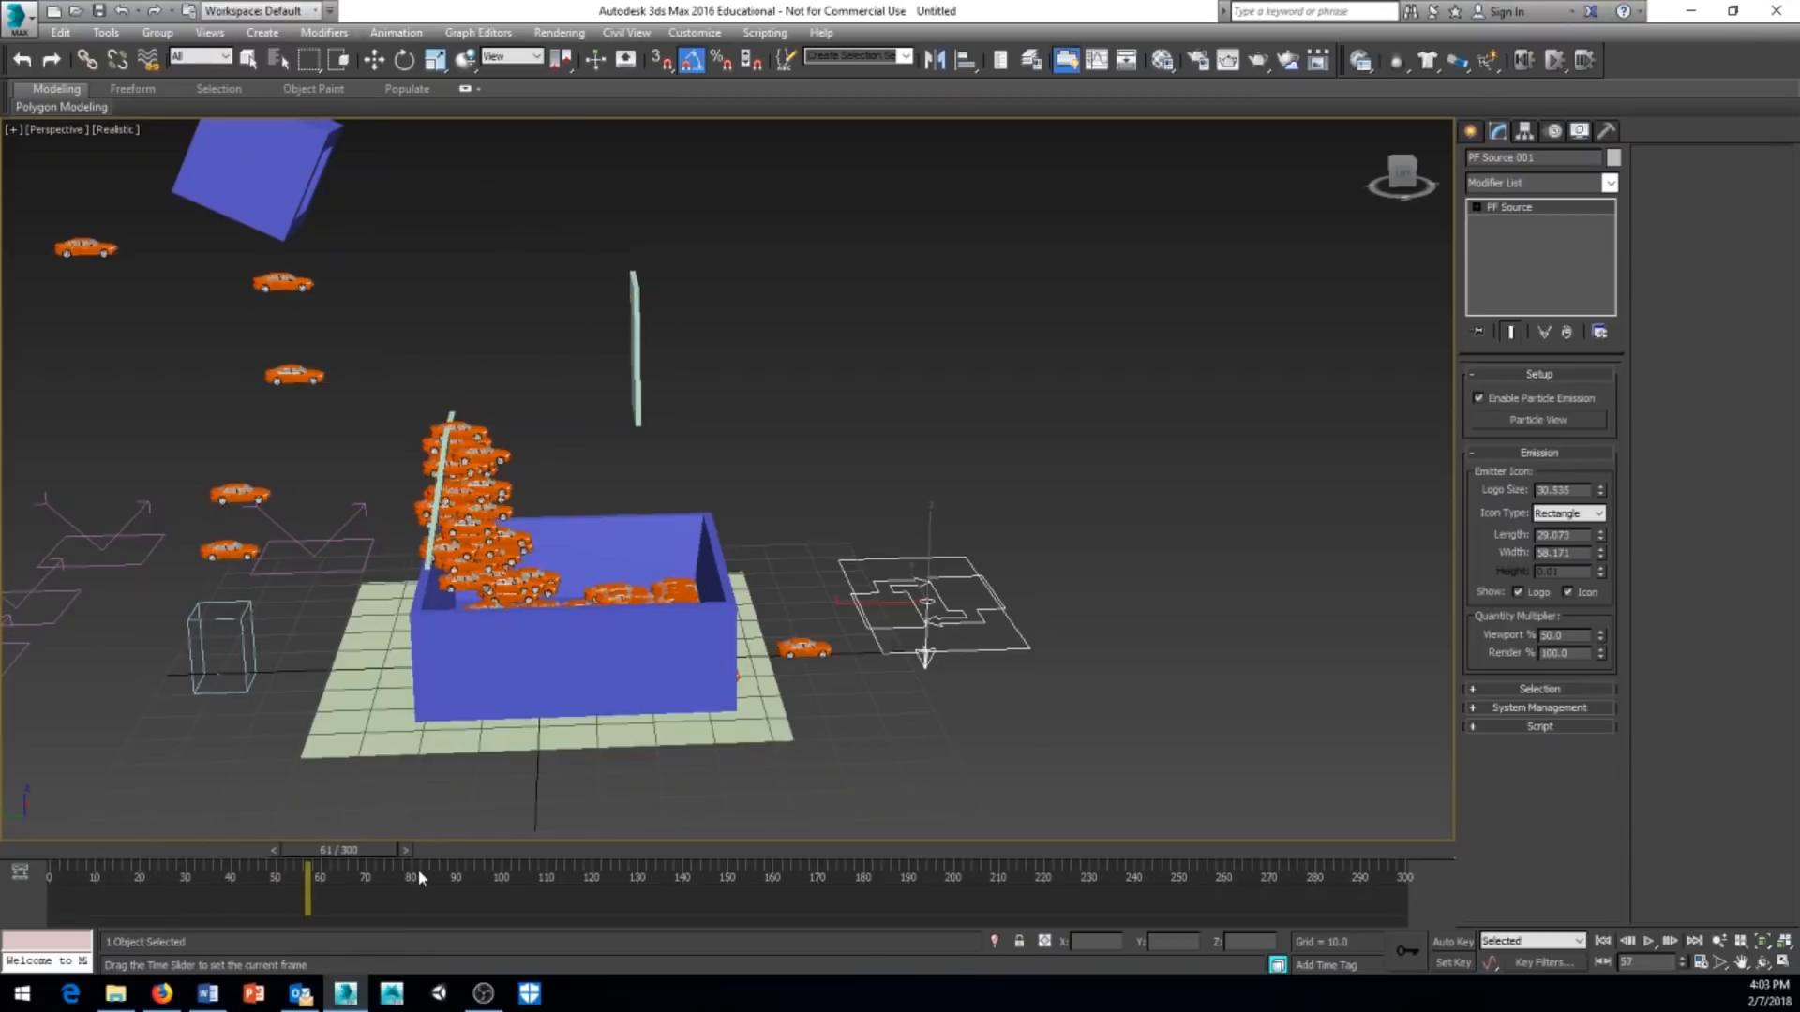
pyautogui.press('w')
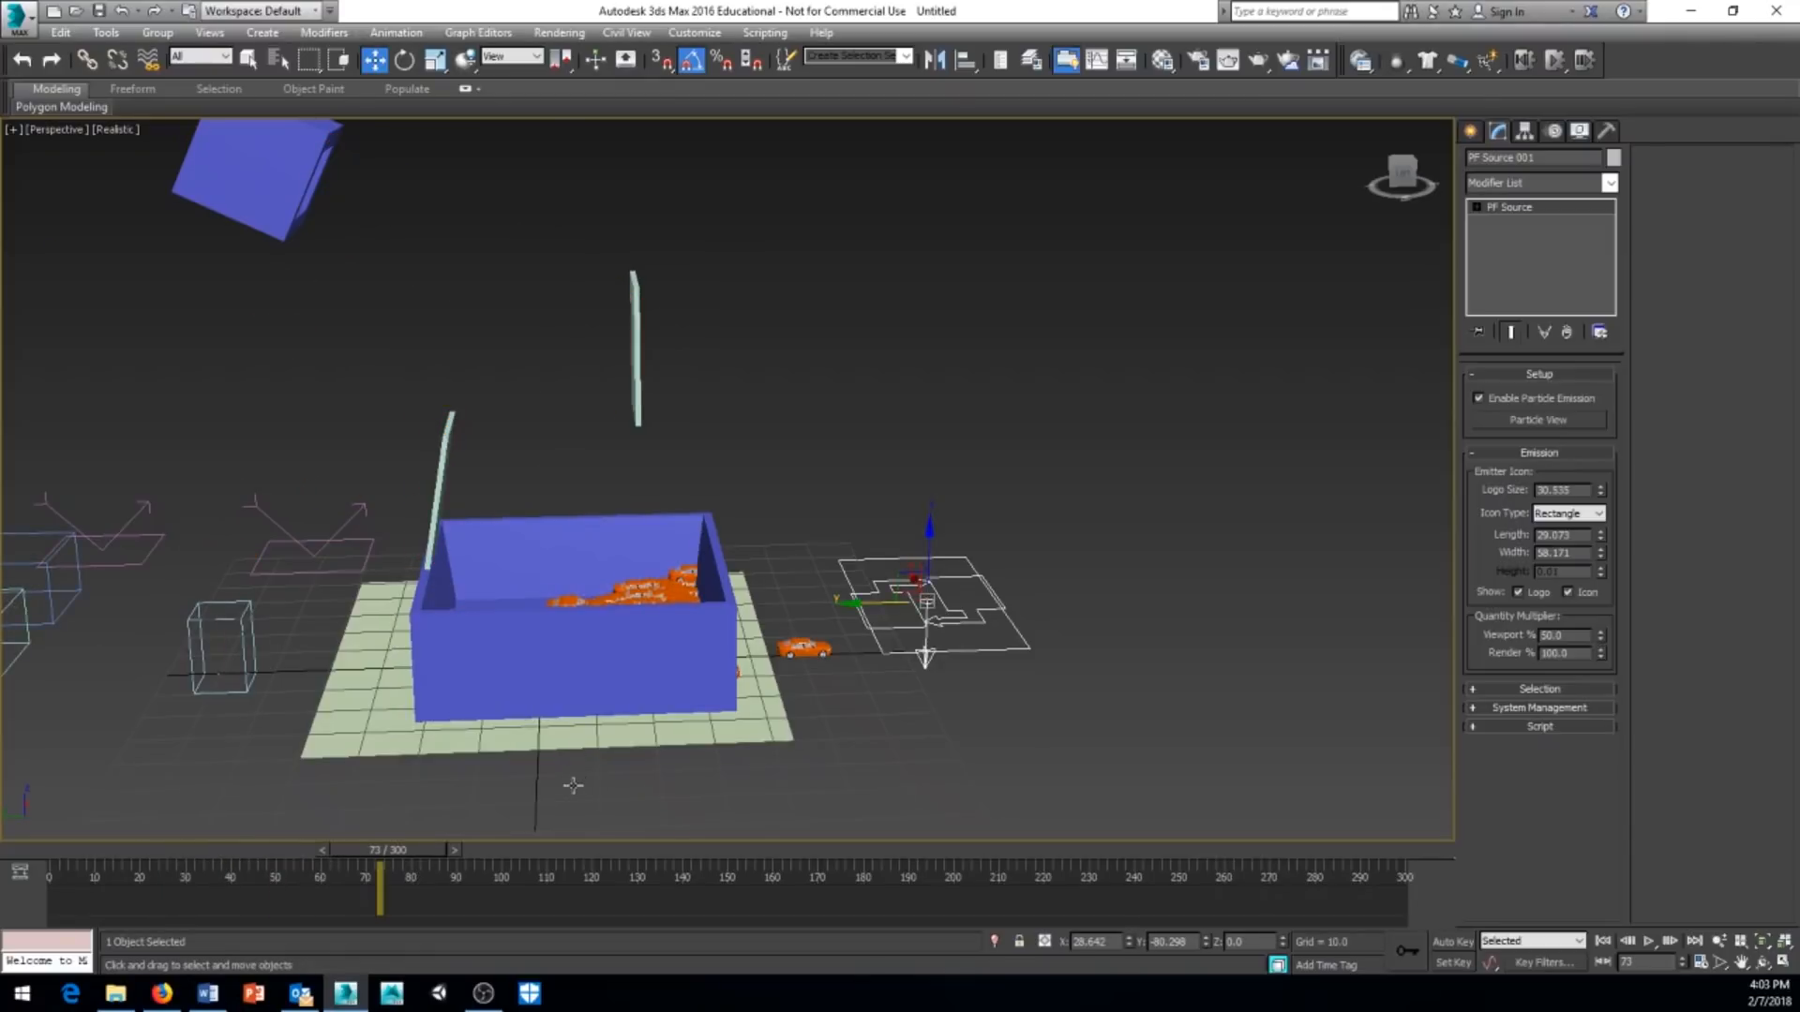
pyautogui.keyDown('alt'); pyautogui.moveTo(573, 786); pyautogui.dragTo(808, 818, button='middle'); pyautogui.keyUp('alt')
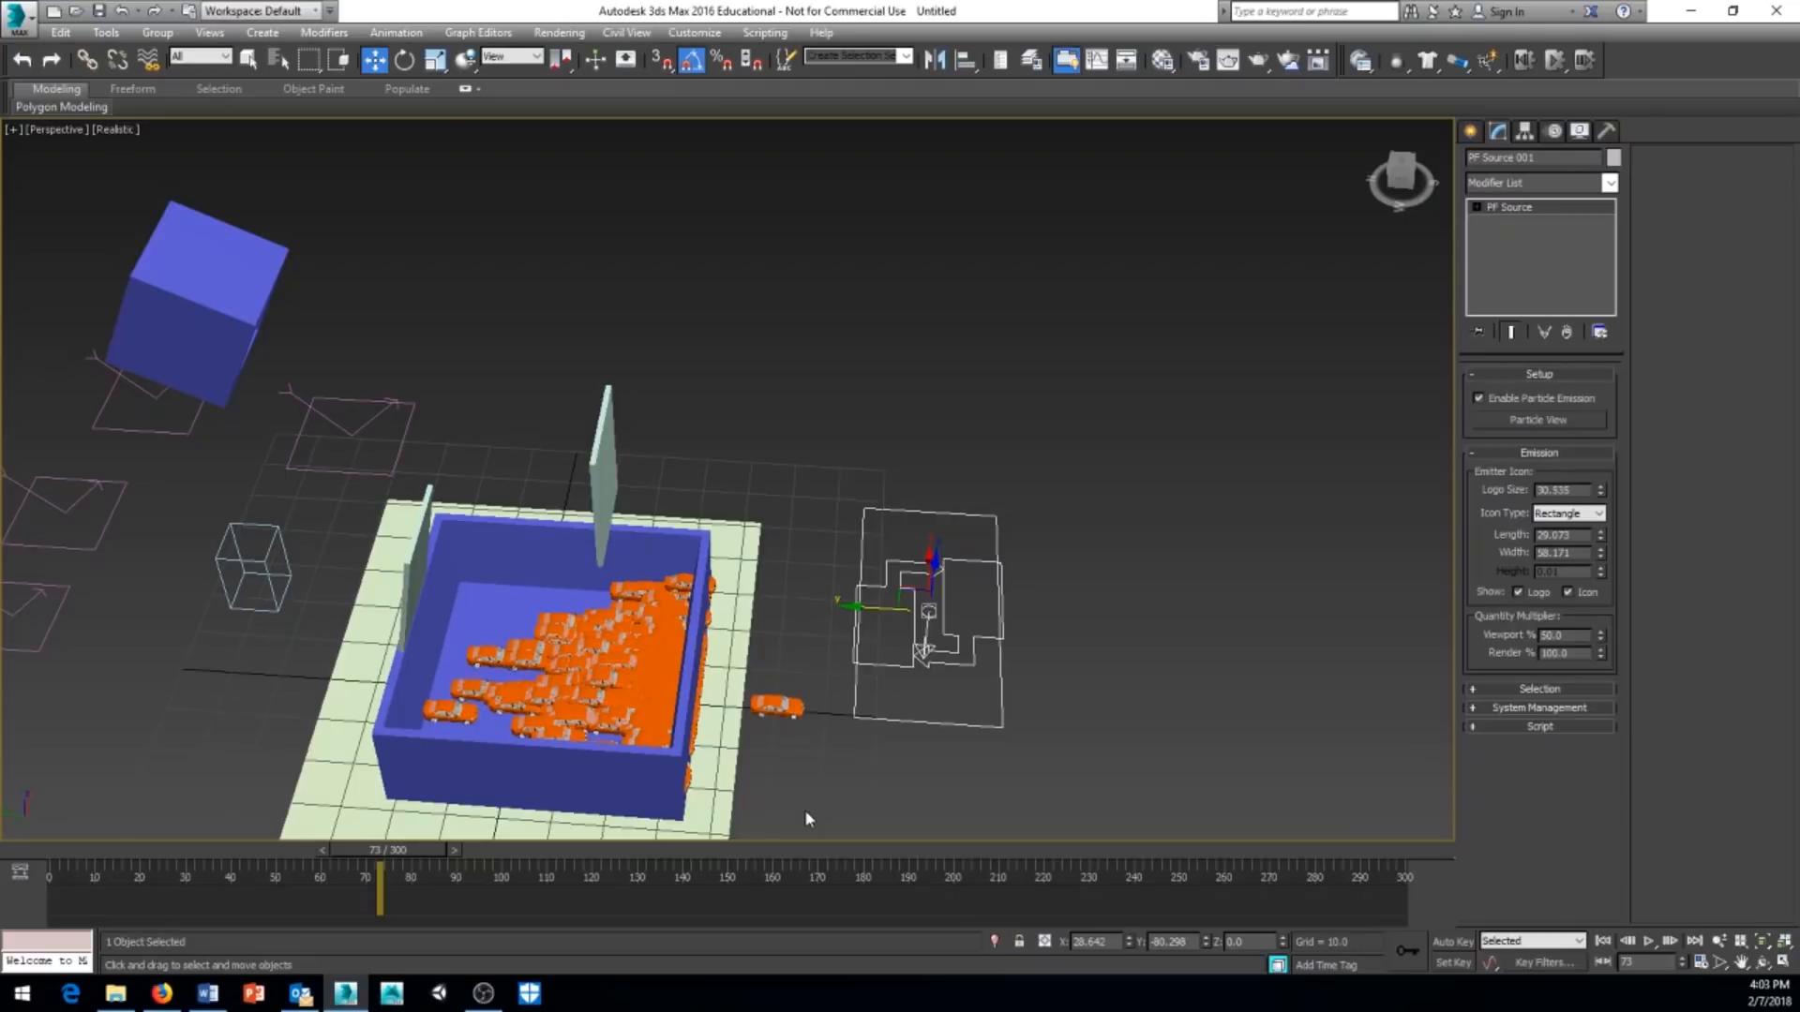
pyautogui.keyDown('alt'); pyautogui.moveTo(804, 808); pyautogui.dragTo(857, 743, button='middle'); pyautogui.keyUp('alt')
# Move Shape Instance 001 below Position Object 001 in Event 001 and add a Material Static operator directly beneath it.
pyautogui.moveTo(0, 212); pyautogui.dragTo(1018, 163)
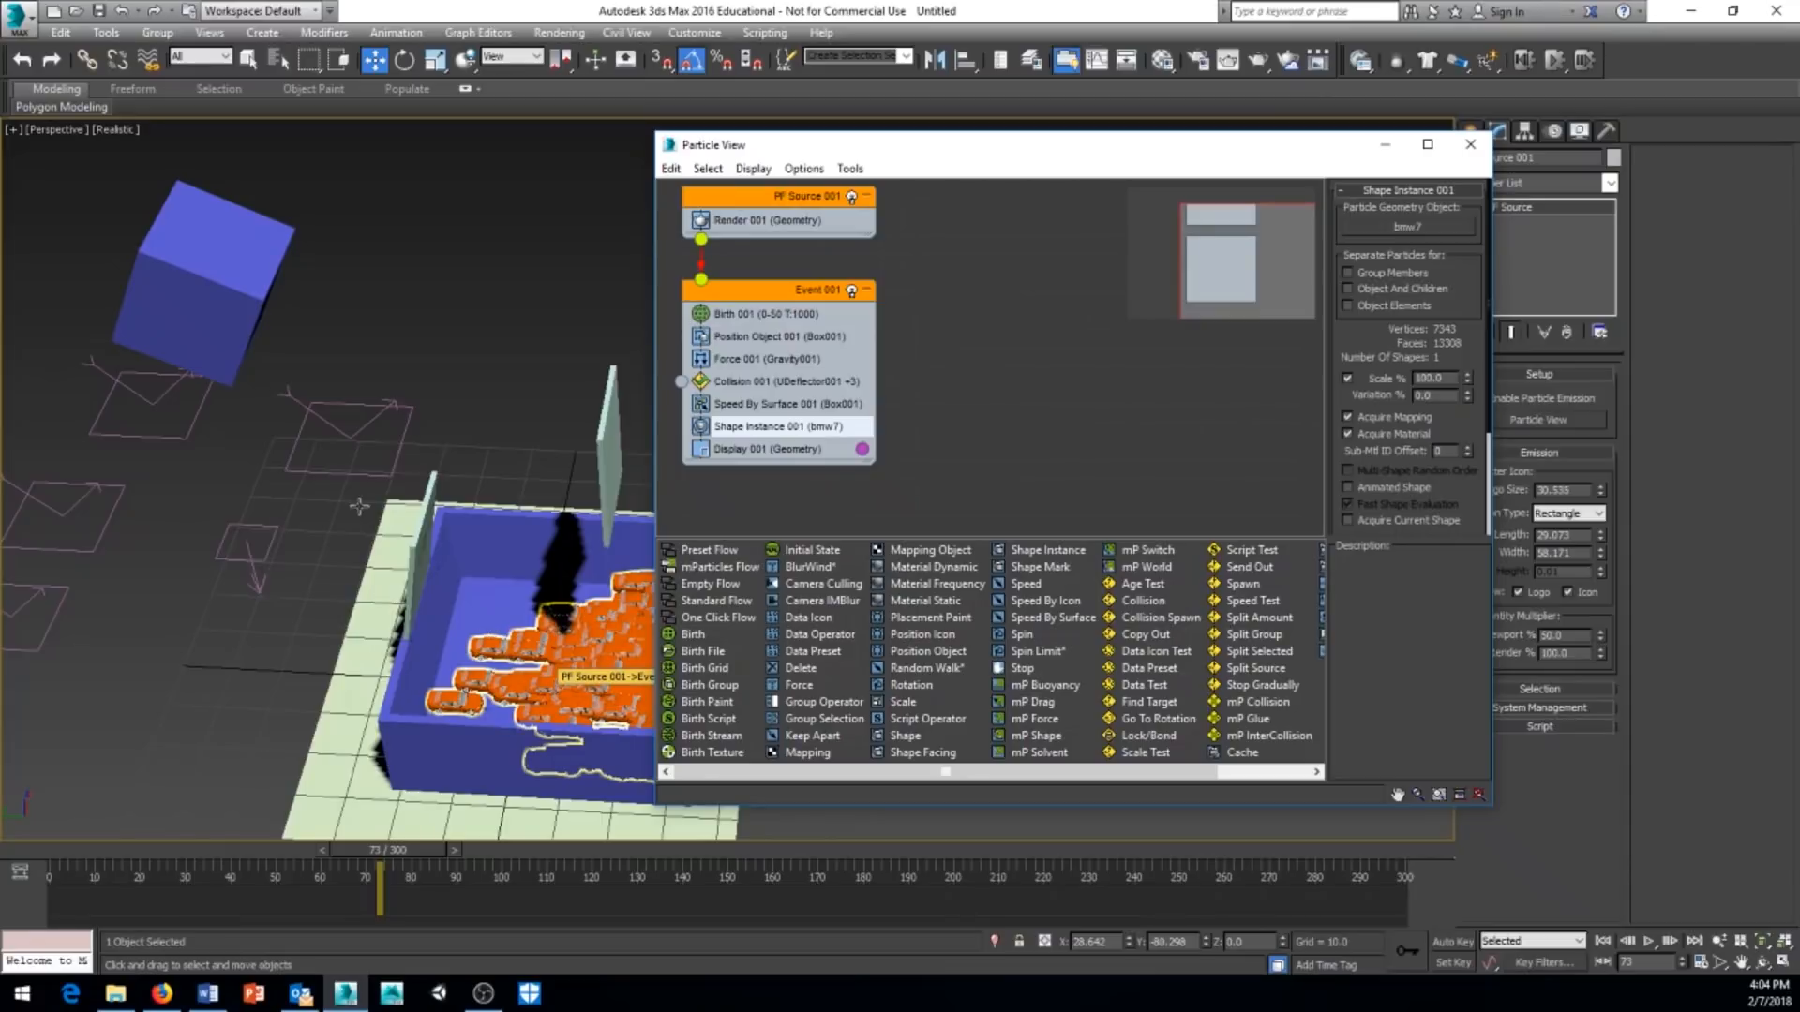
pyautogui.click(426, 389)
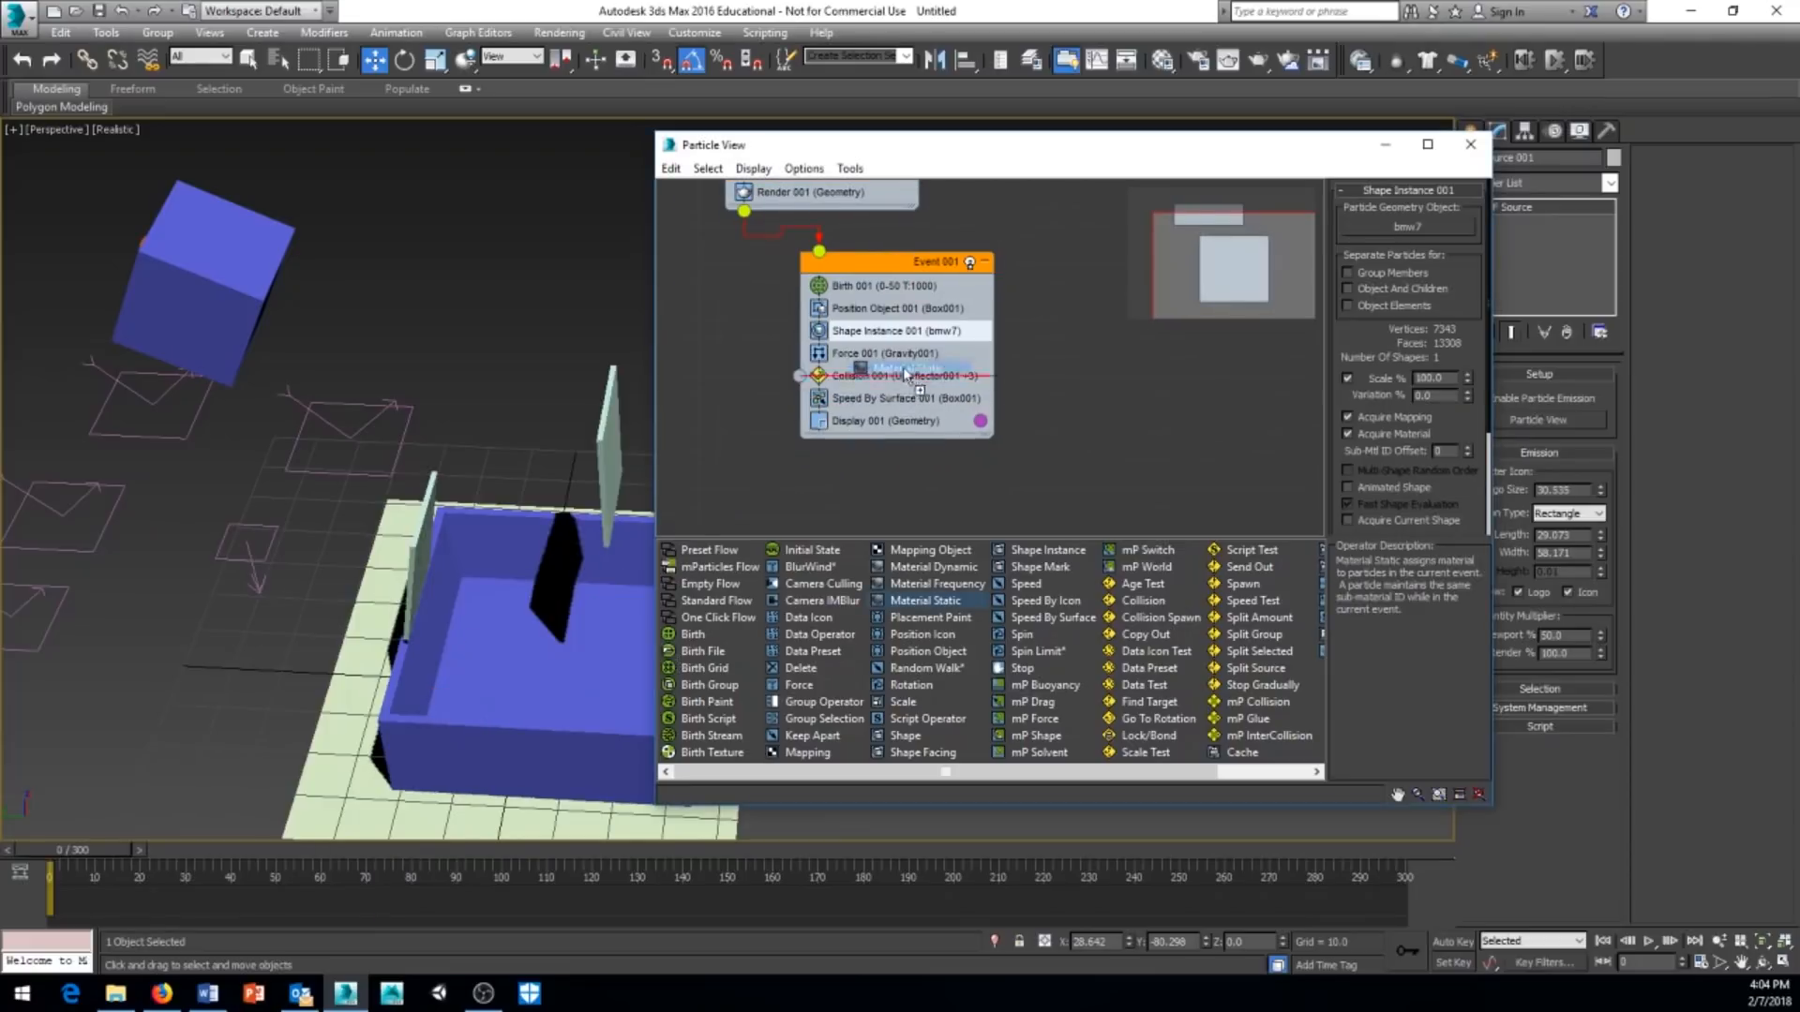
pyautogui.moveTo(903, 367)
pyautogui.mouseDown()
pyautogui.moveTo(917, 313)
pyautogui.moveTo(914, 345)
pyautogui.mouseUp()
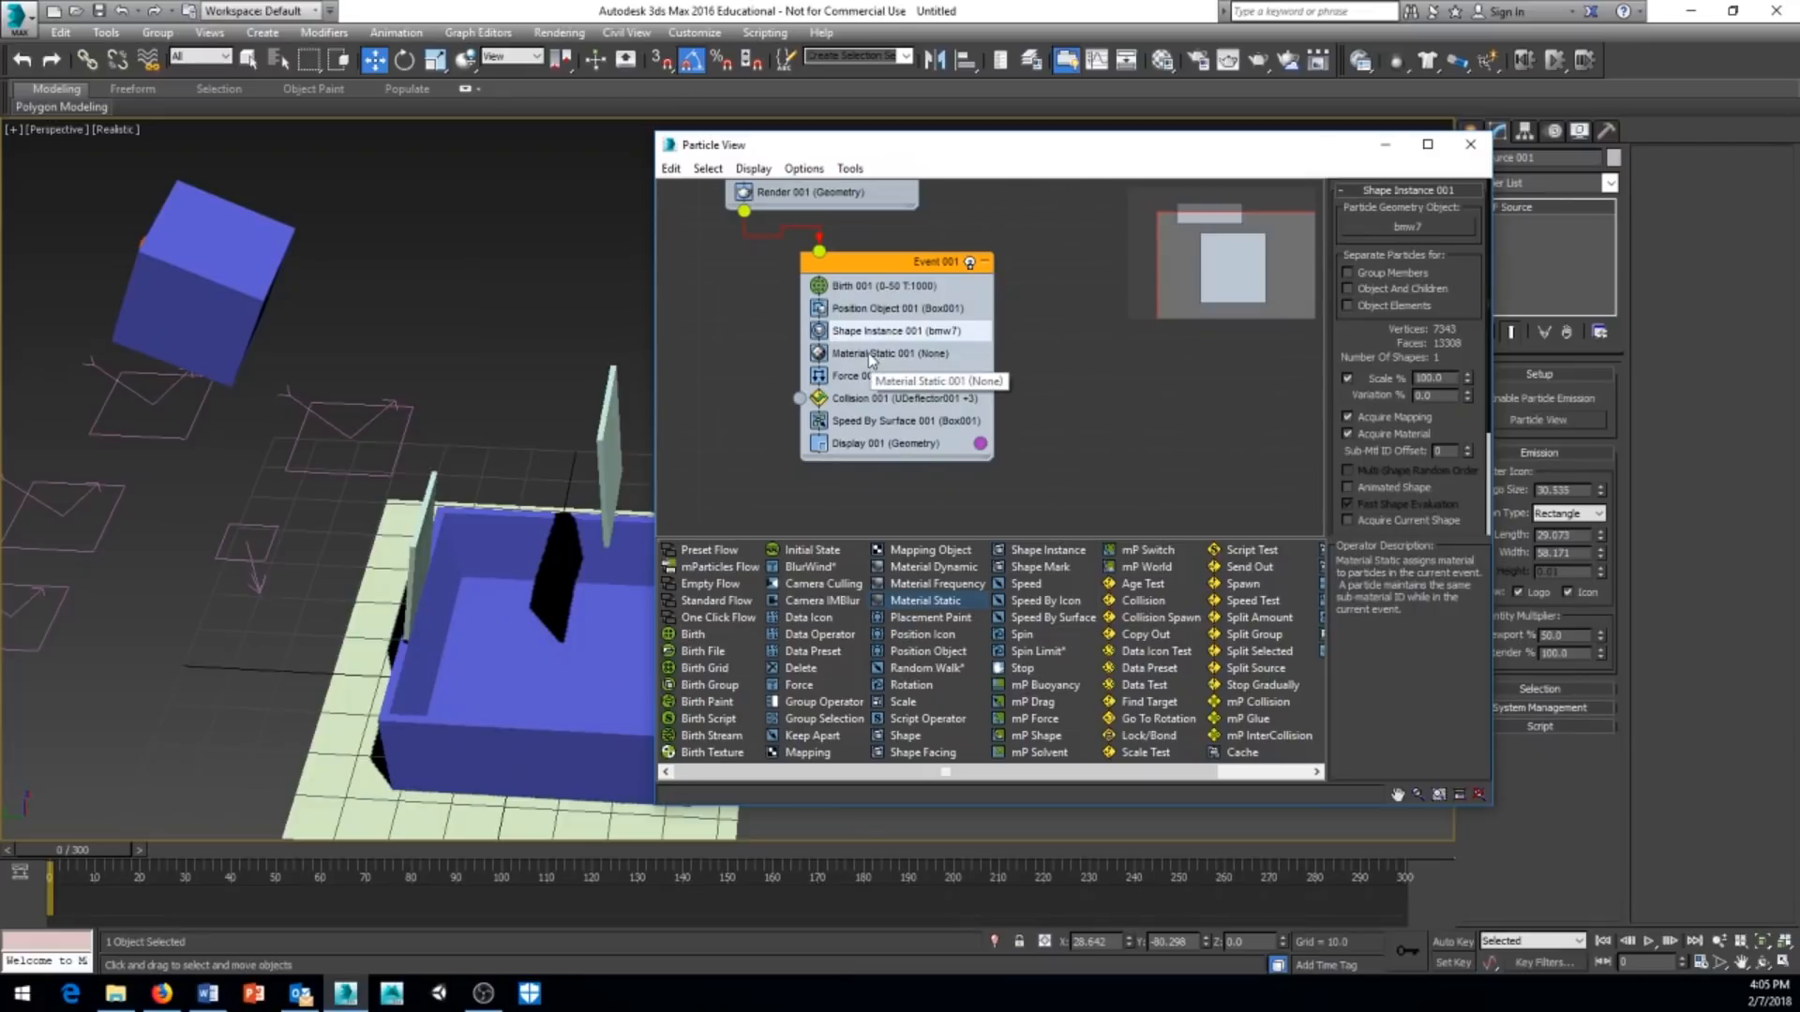
# Open the Material Editor and make the 01 - Default material 2-sided.
pyautogui.press('m')
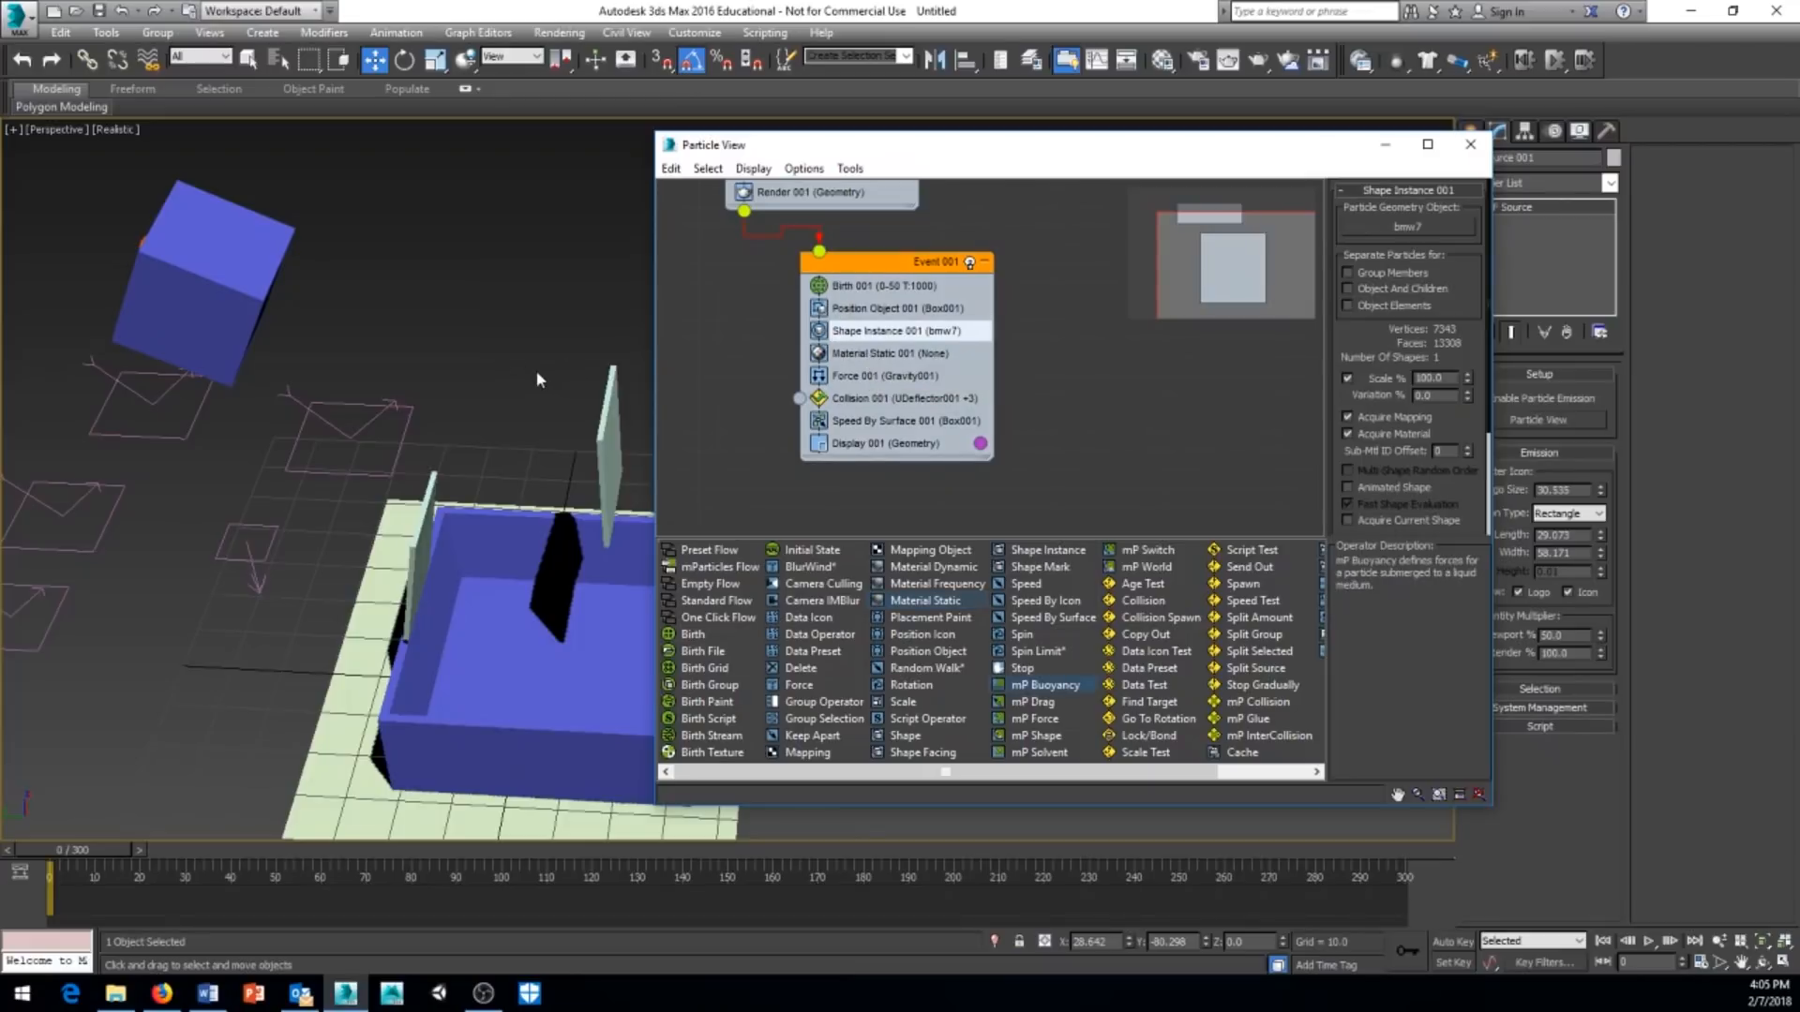
pyautogui.press('m')
pyautogui.press('m')
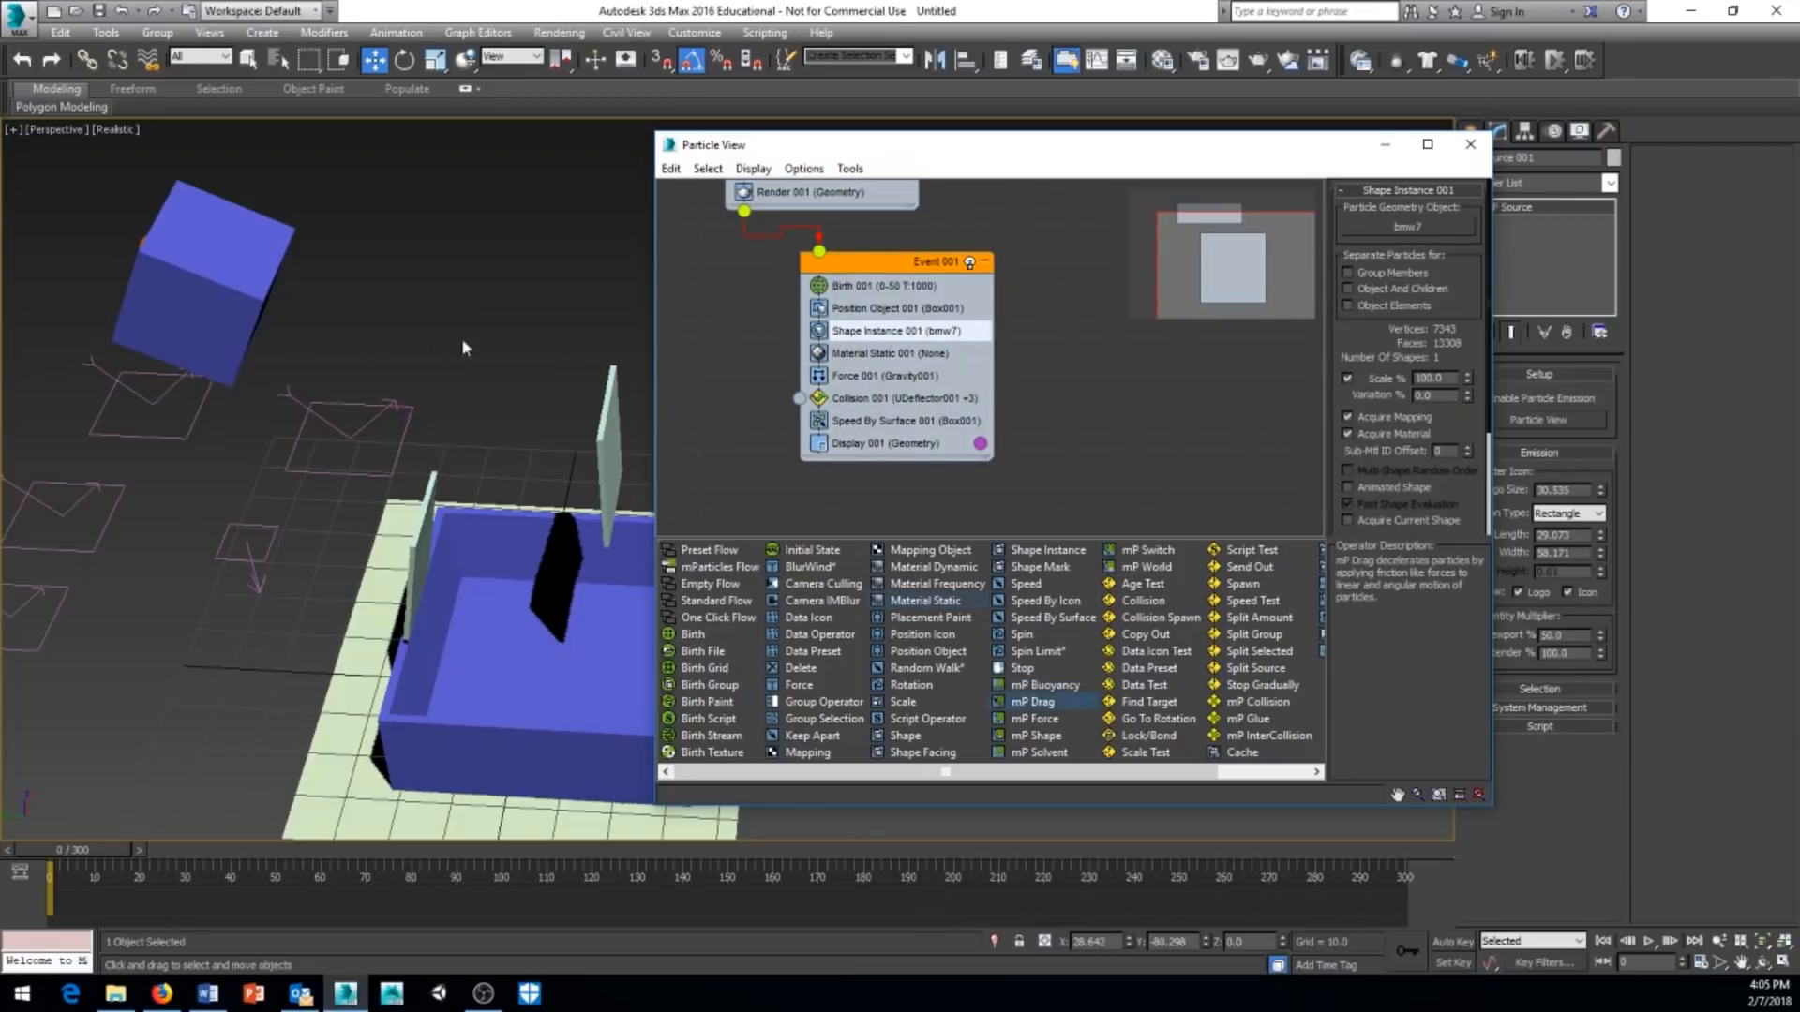
pyautogui.click(491, 349)
pyautogui.press('m')
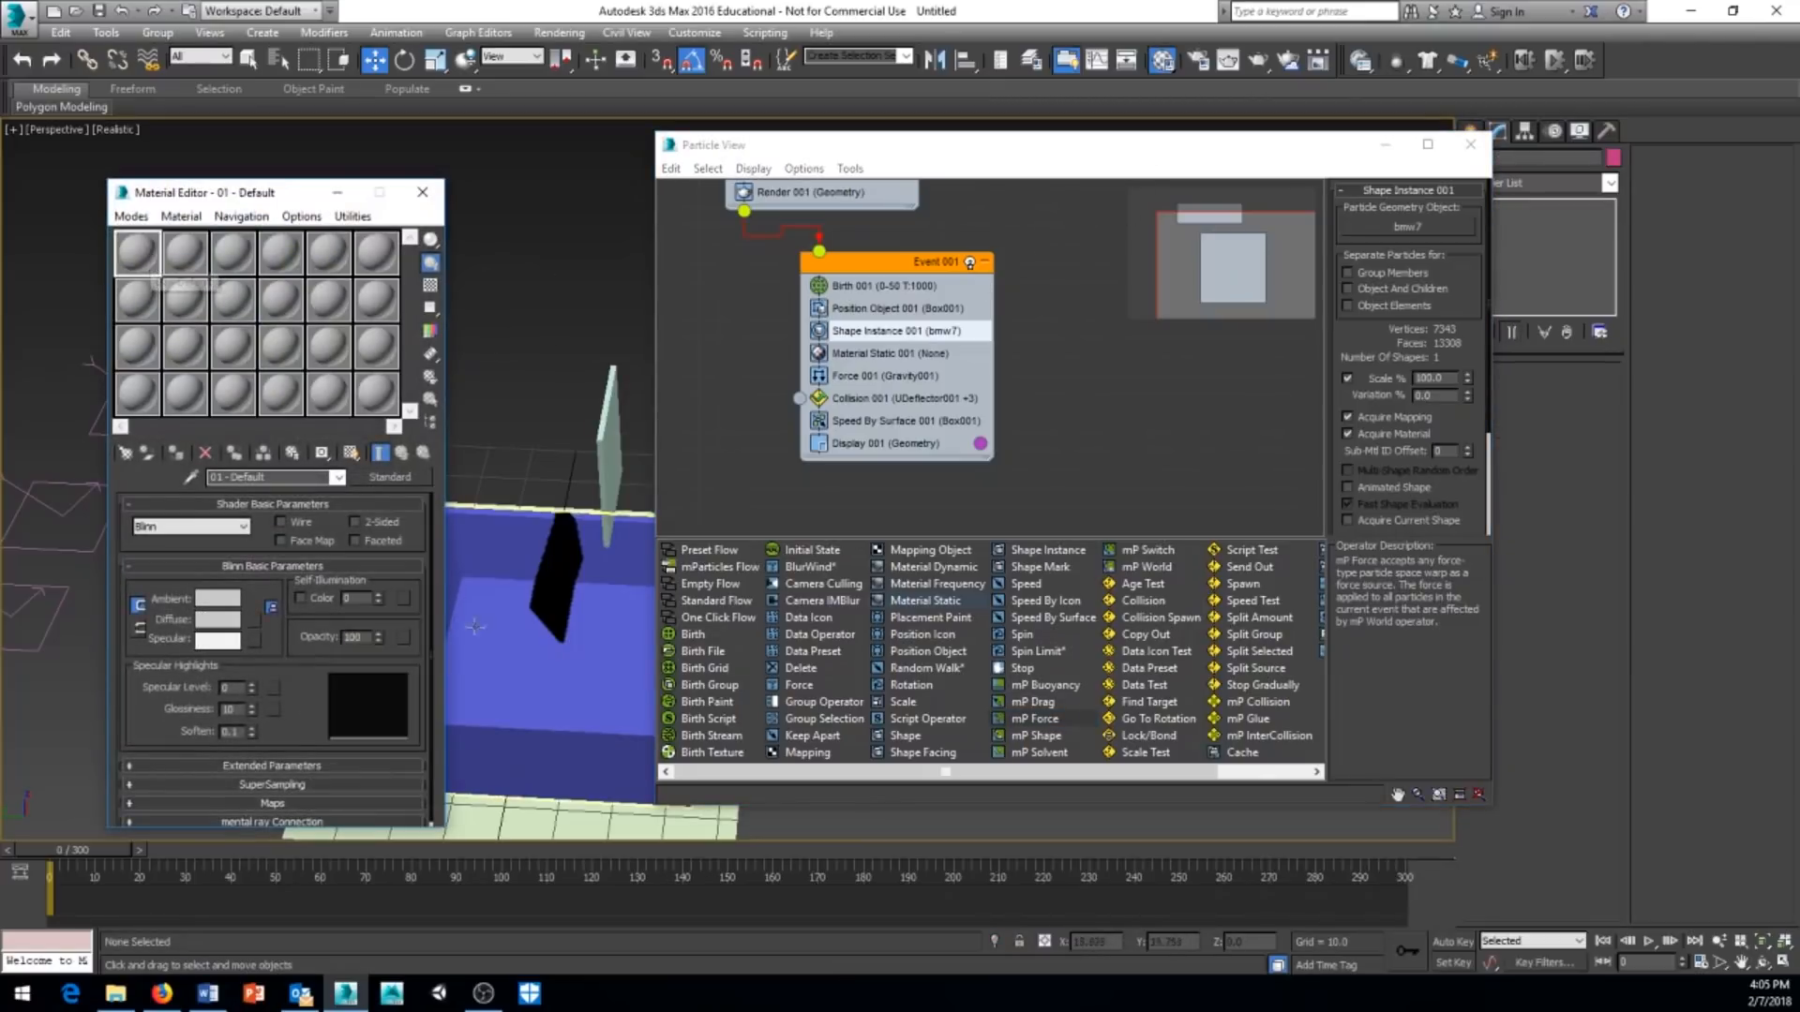
pyautogui.click(355, 523)
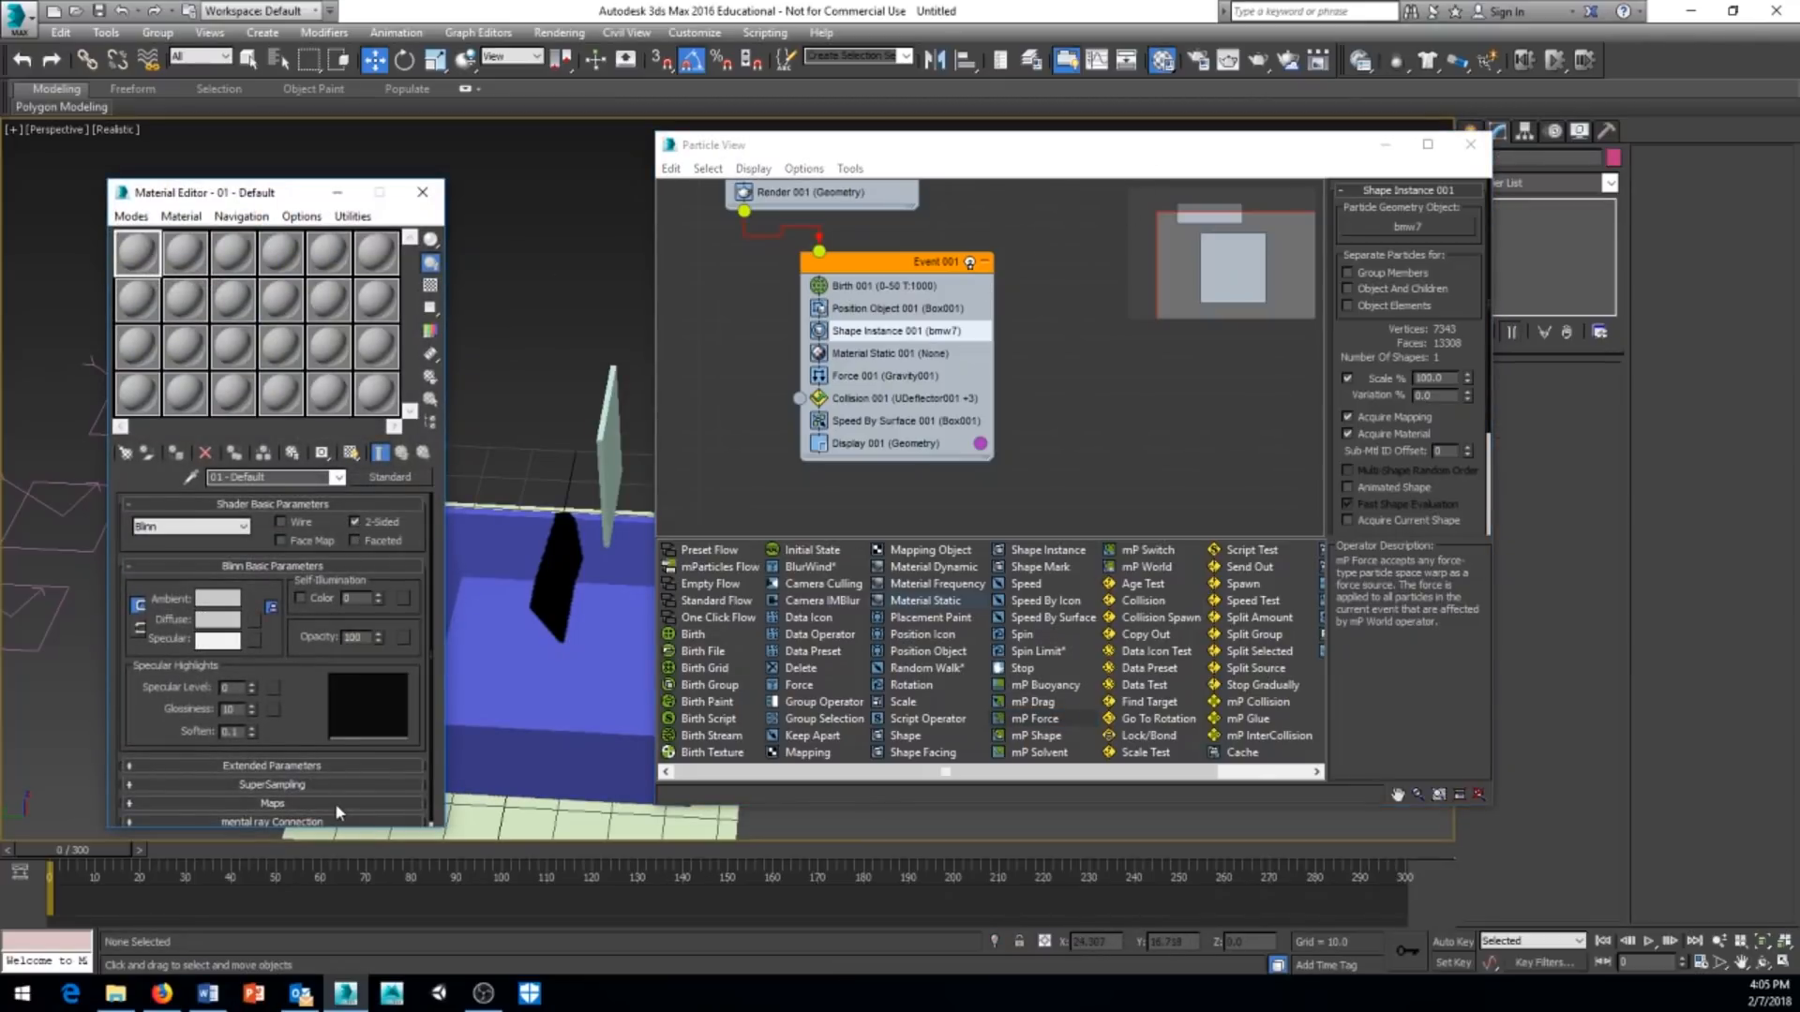
# Set the 01 - Default material's diffuse color to yellow, about RGB 195, 197, 0, and raise its specular level.
pyautogui.click(228, 620)
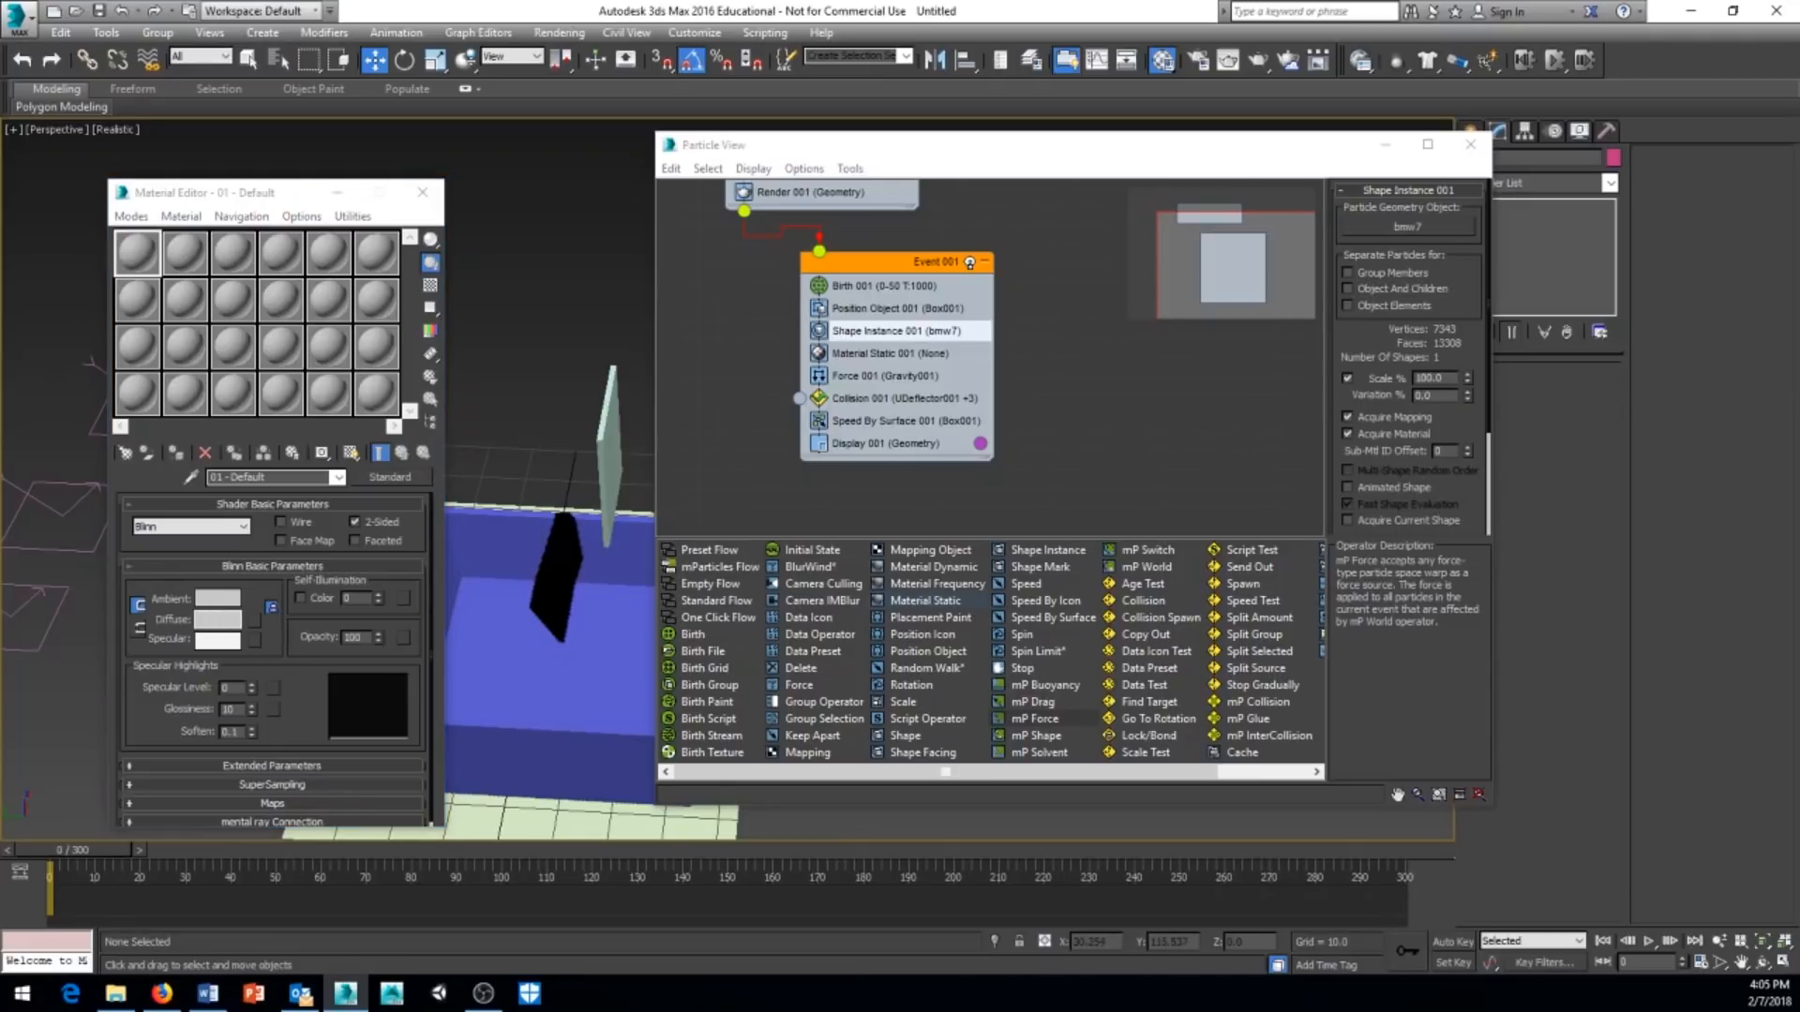
pyautogui.moveTo(2, 246); pyautogui.dragTo(628, 203)
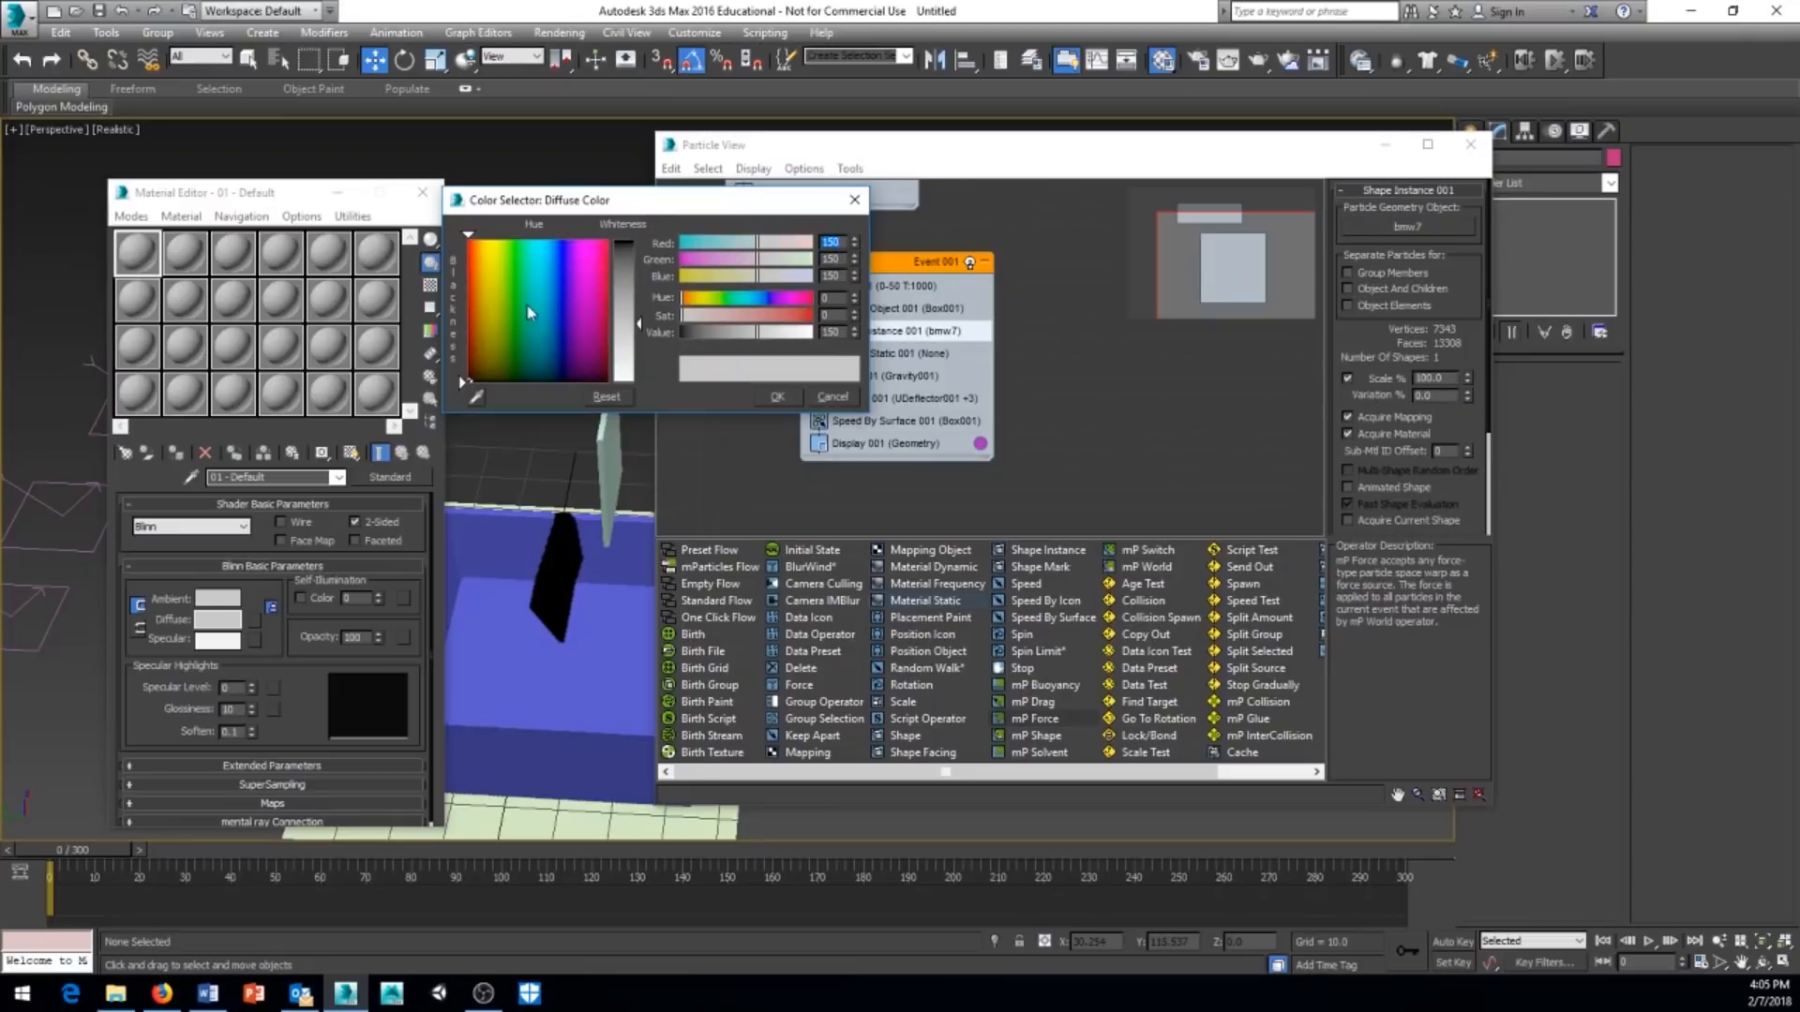
pyautogui.moveTo(531, 311); pyautogui.dragTo(491, 273)
pyautogui.moveTo(636, 323); pyautogui.dragTo(635, 240)
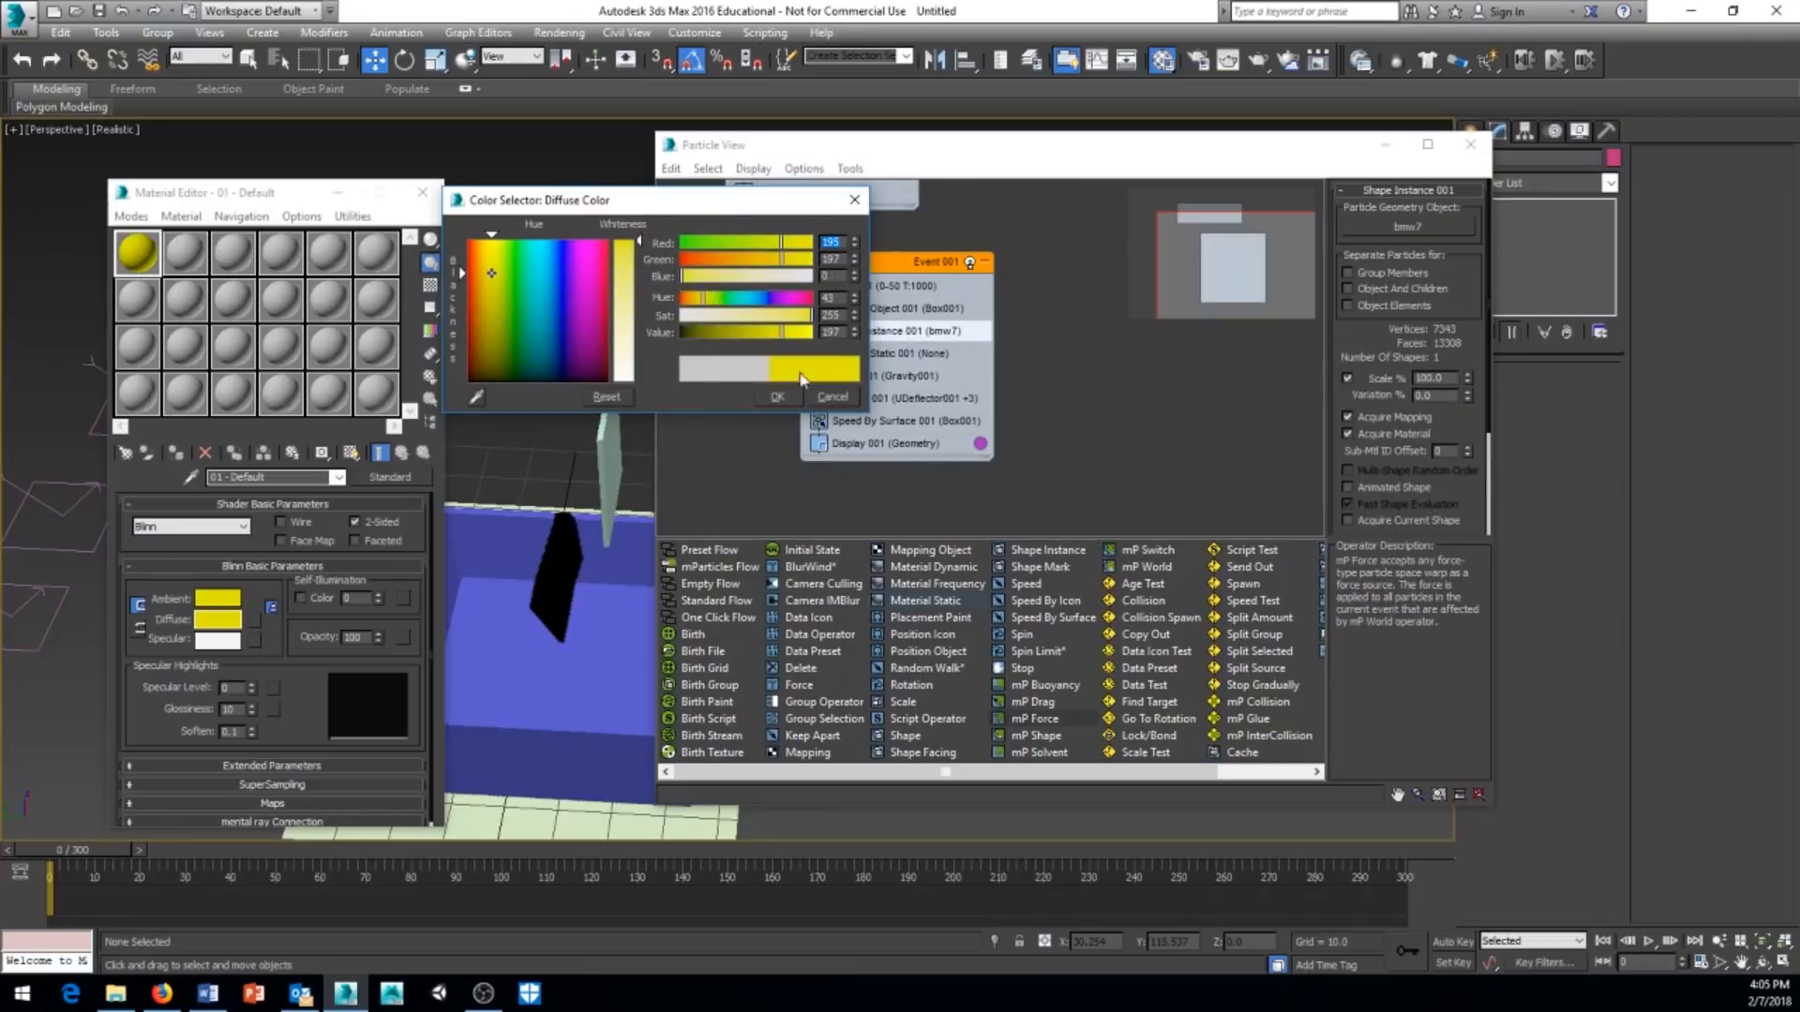
pyautogui.click(781, 396)
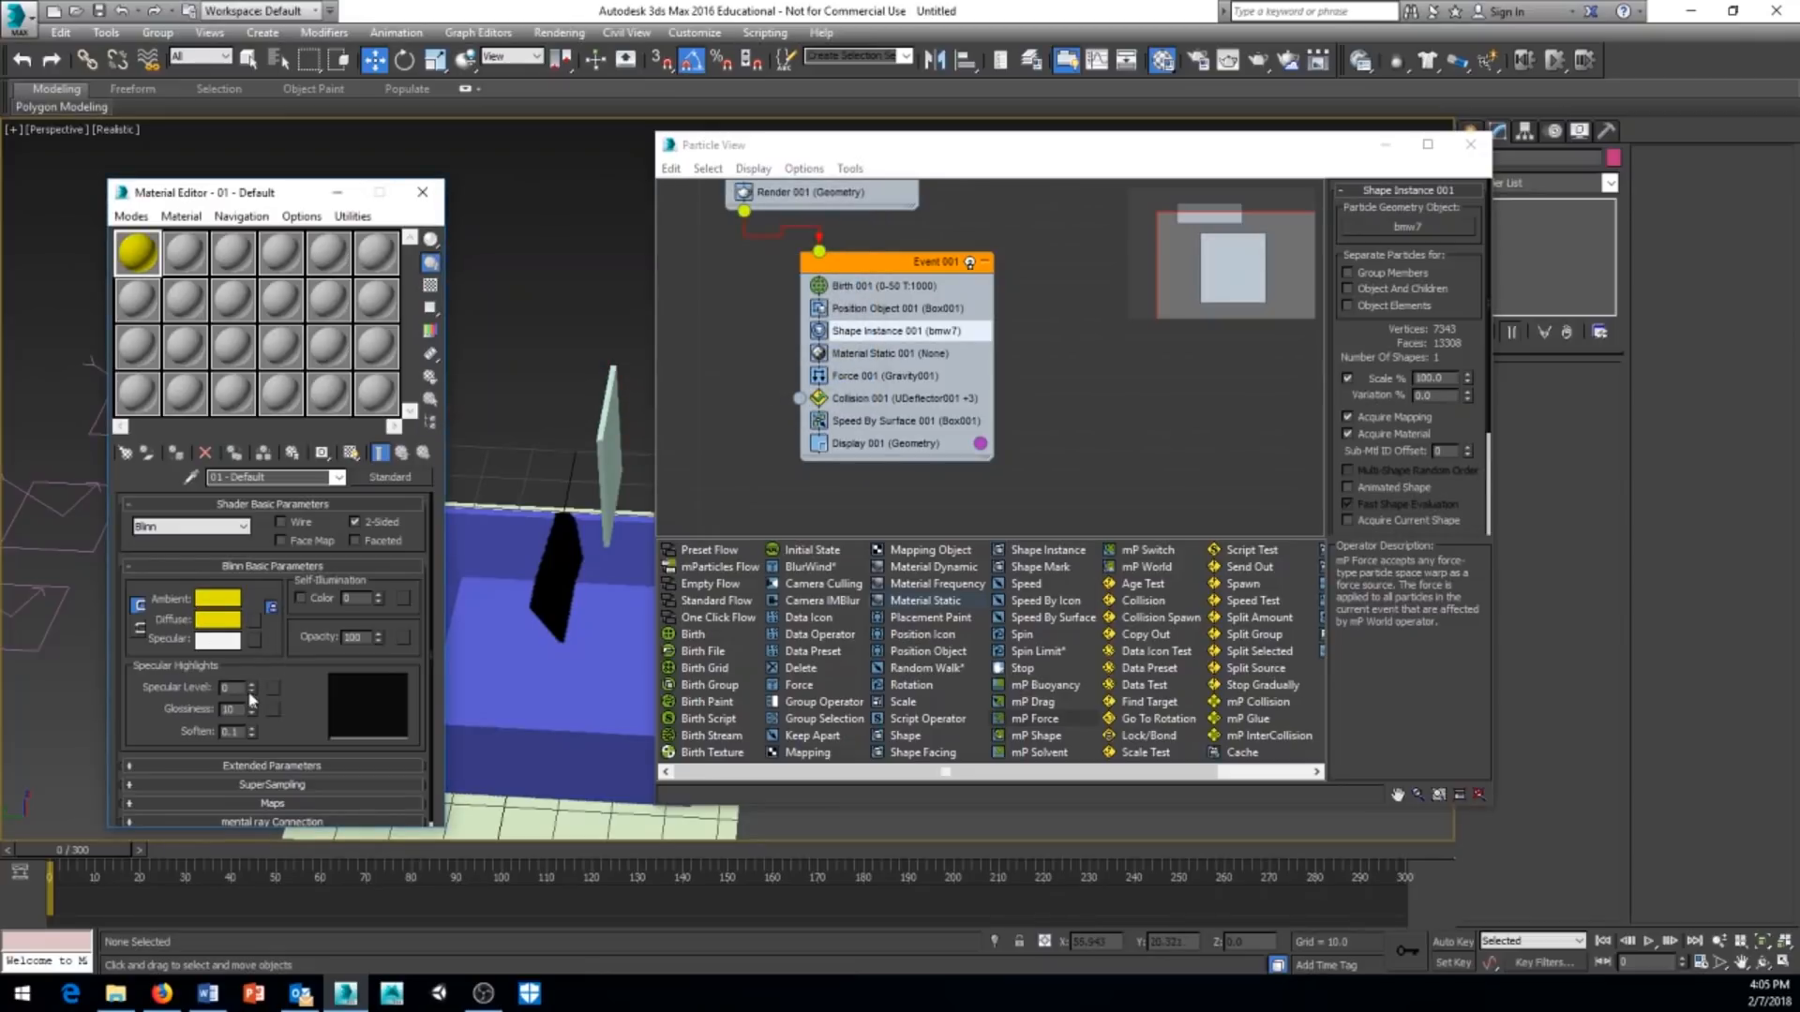
pyautogui.moveTo(251, 685)
pyautogui.mouseDown()
pyautogui.moveTo(251, 619)
pyautogui.moveTo(251, 692)
pyautogui.moveTo(256, 666)
pyautogui.mouseUp()
# Close the Material Editor and assign the yellow 01 - Default sample-slot material to the Material Static 001 operator in Event 001.
pyautogui.click(423, 192)
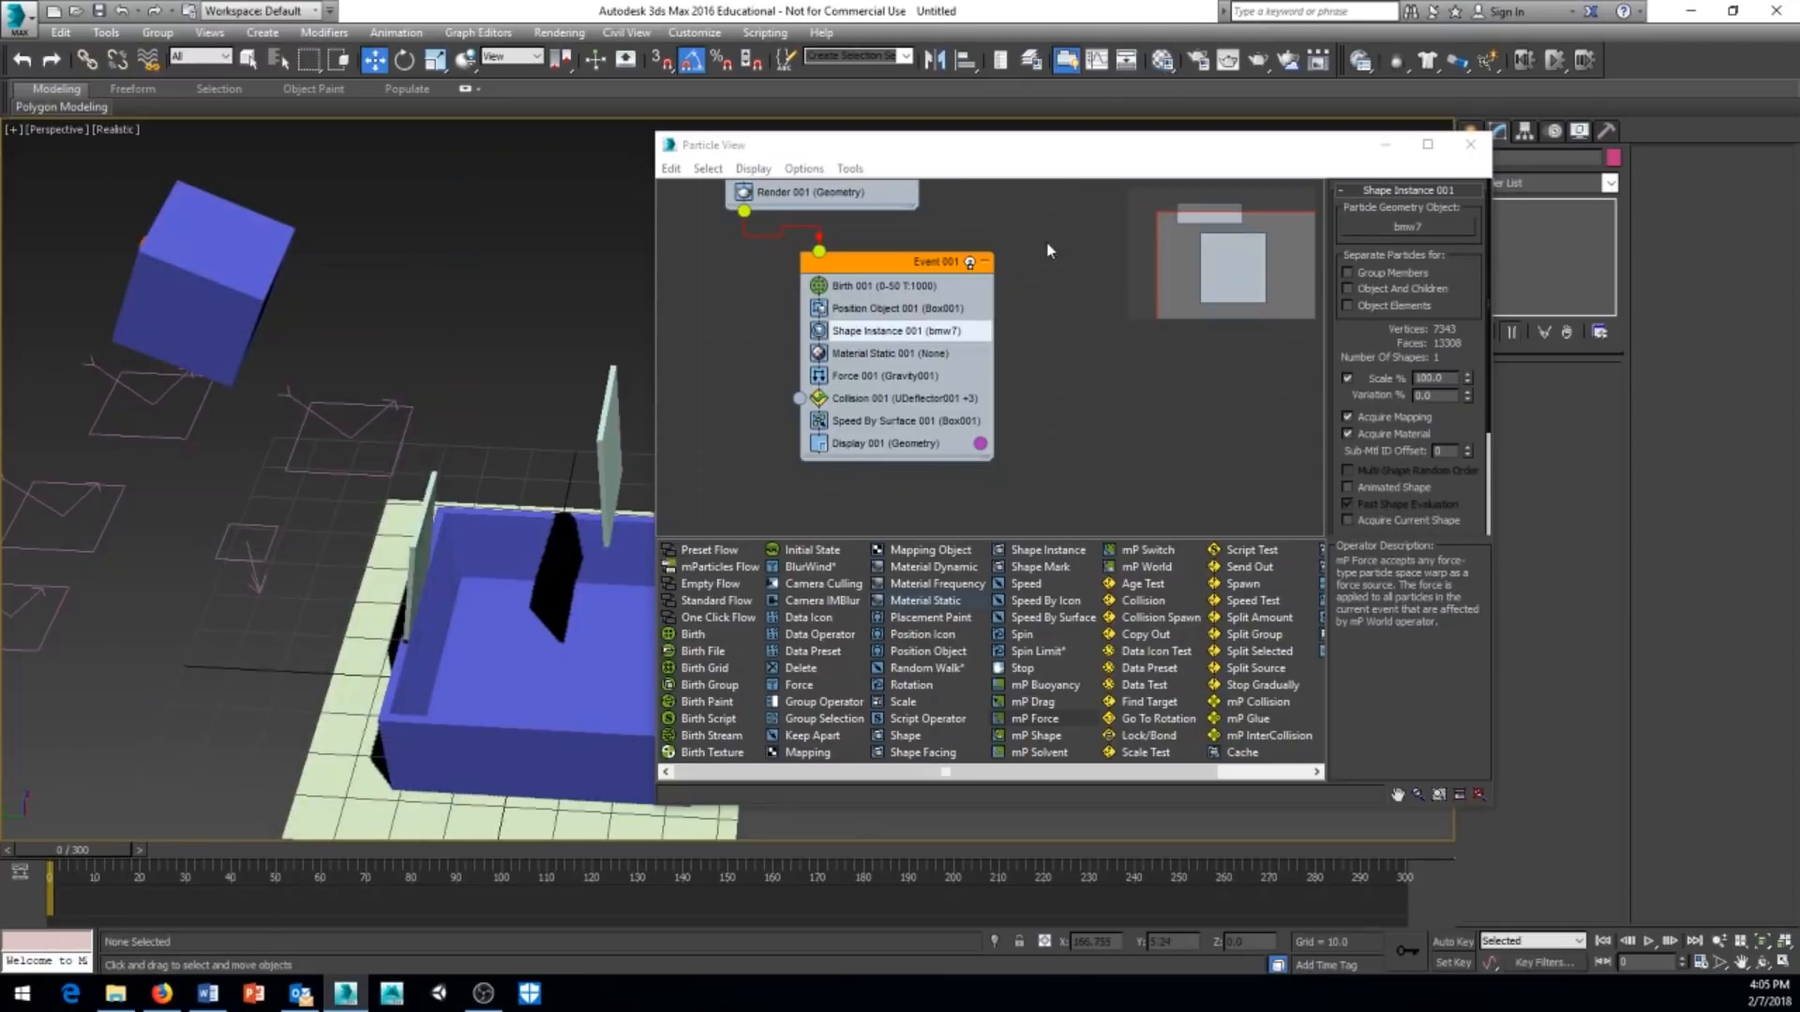
pyautogui.click(870, 356)
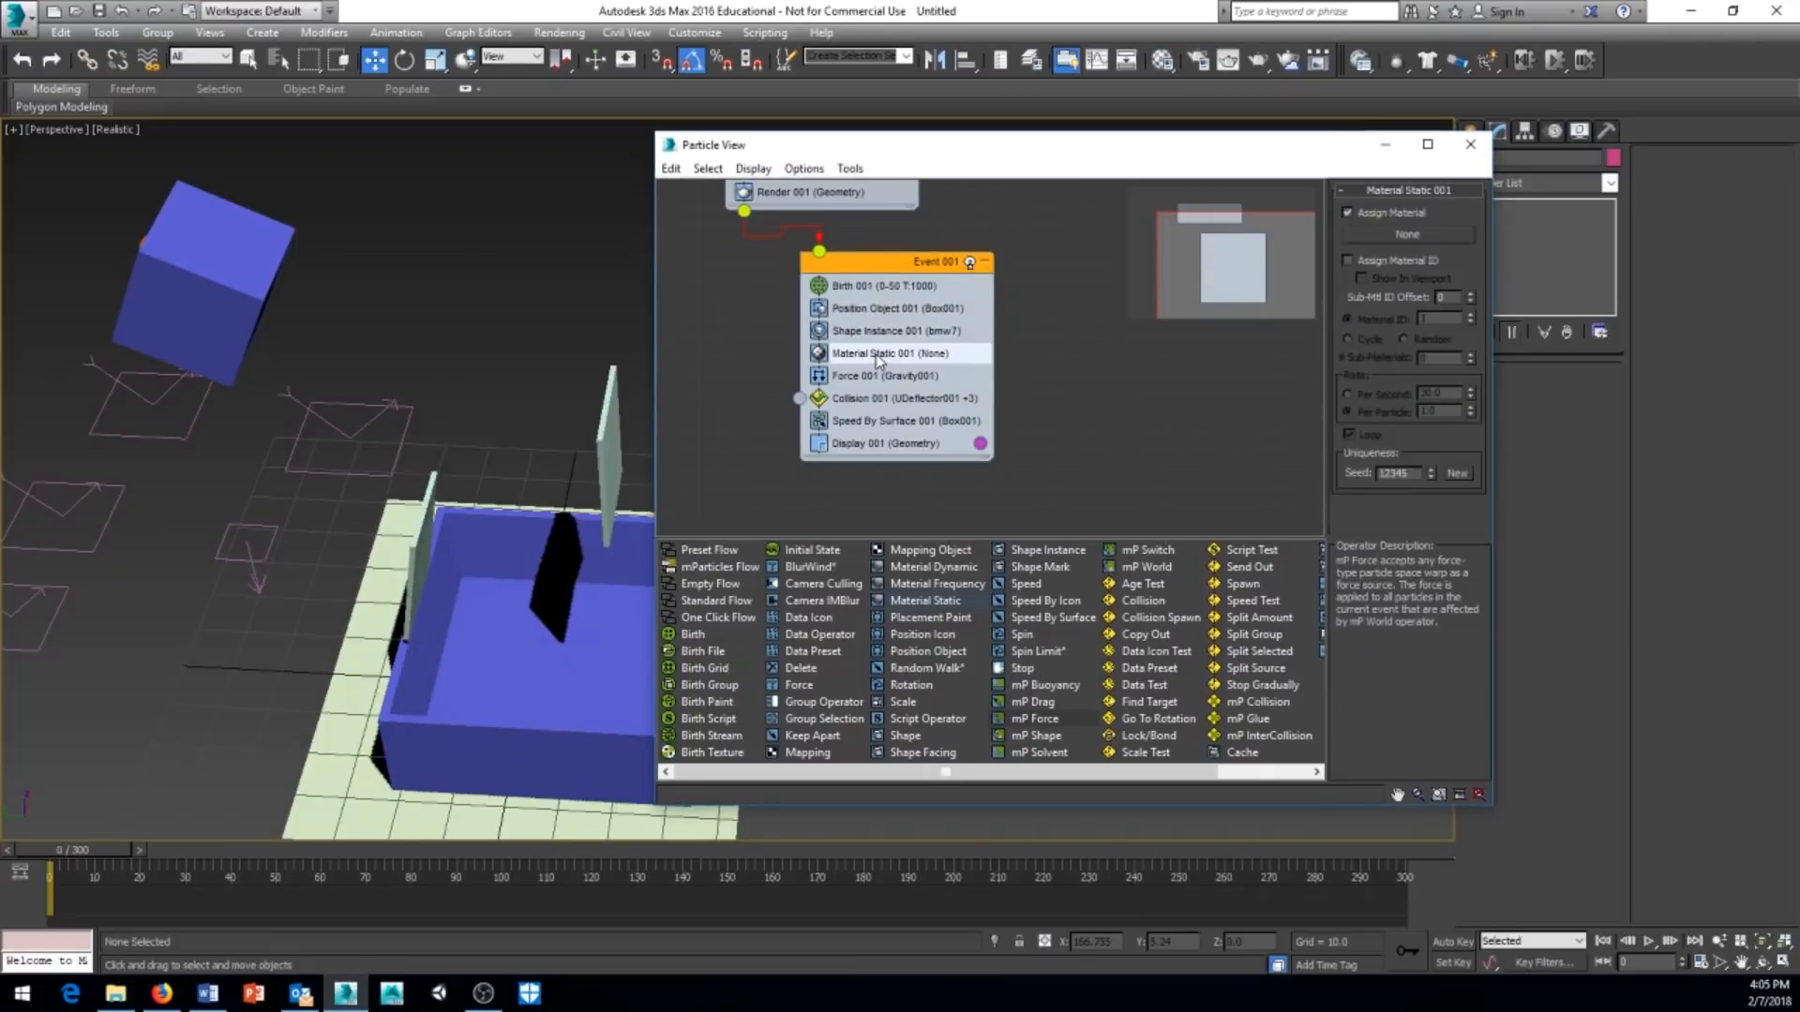
pyautogui.click(1401, 237)
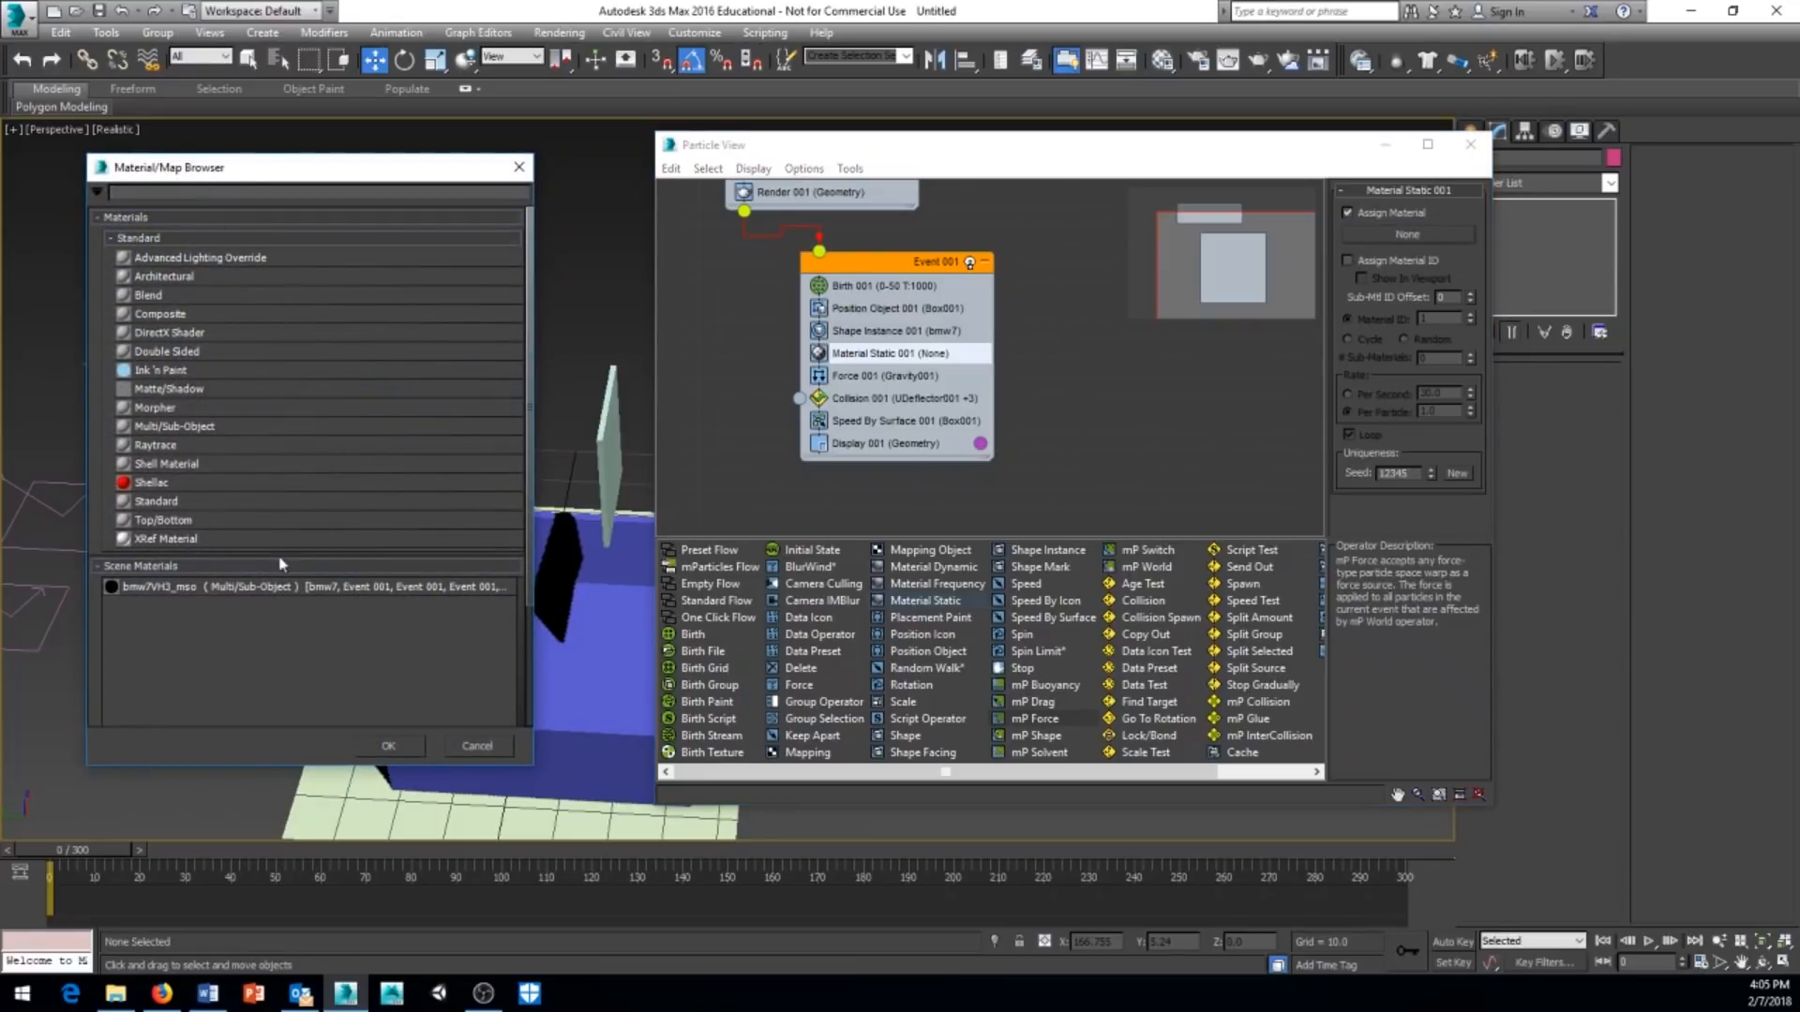
pyautogui.click(143, 569)
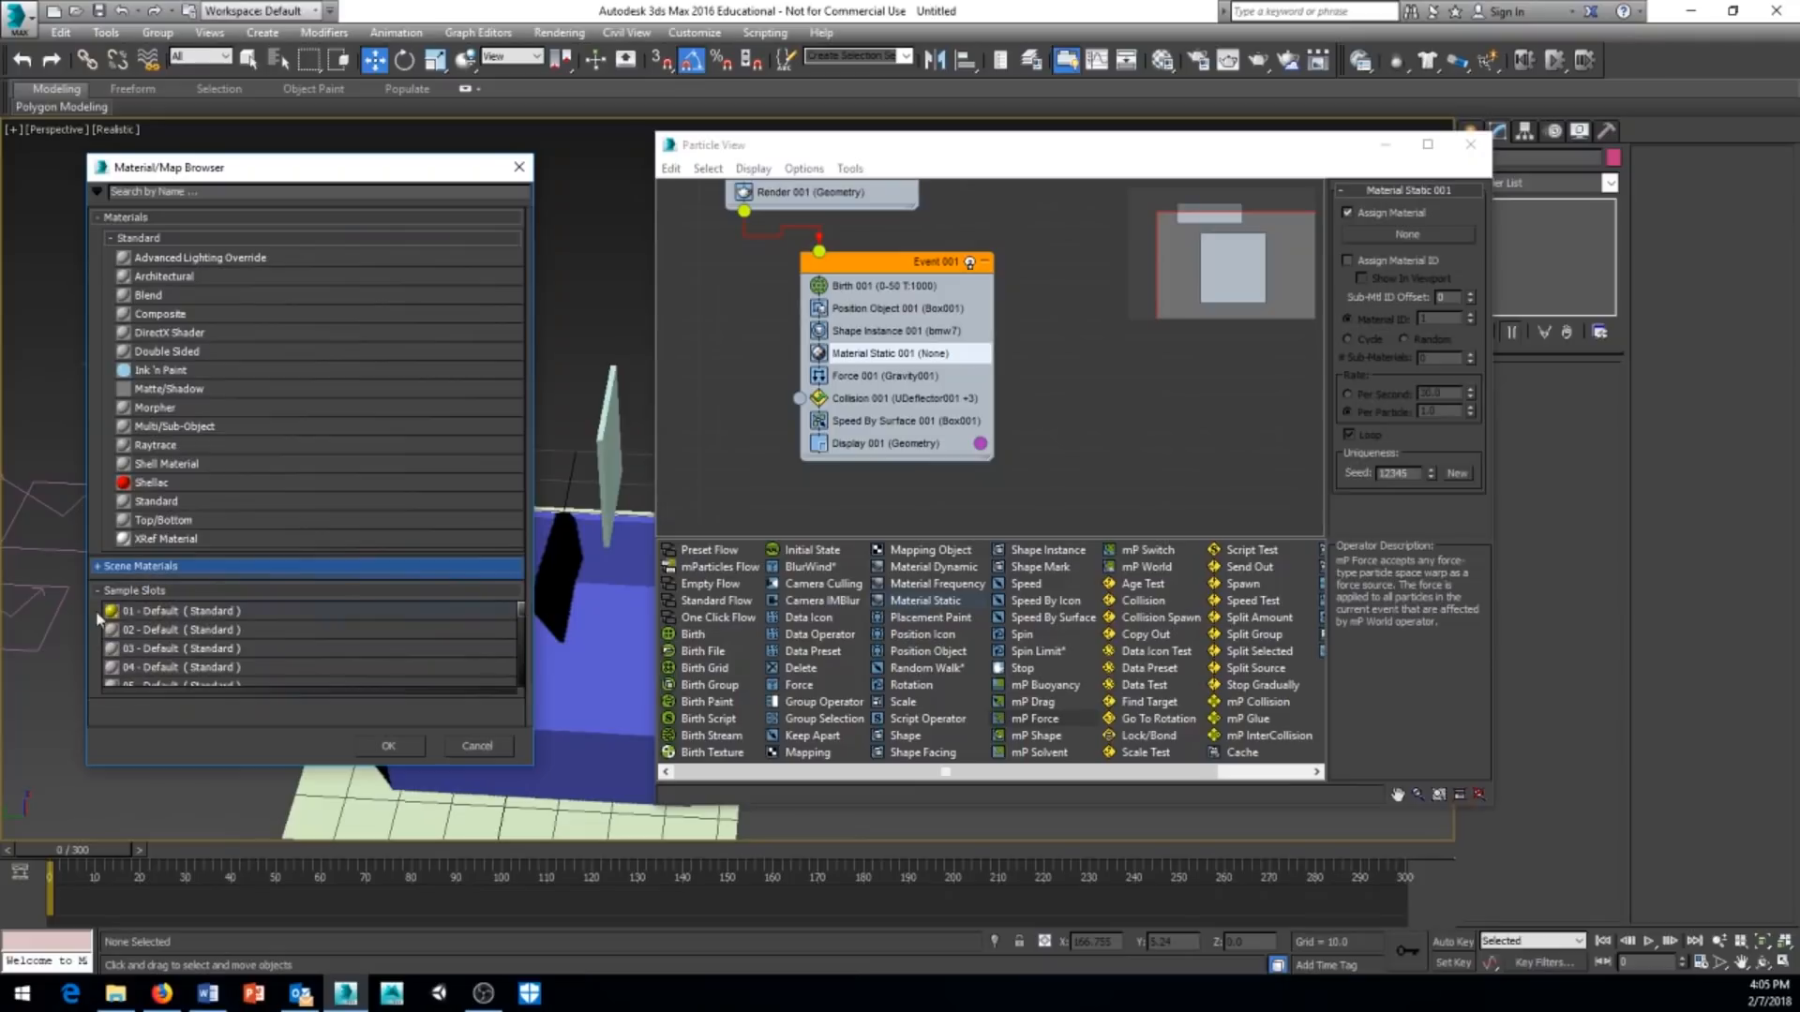
pyautogui.click(156, 613)
pyautogui.click(387, 748)
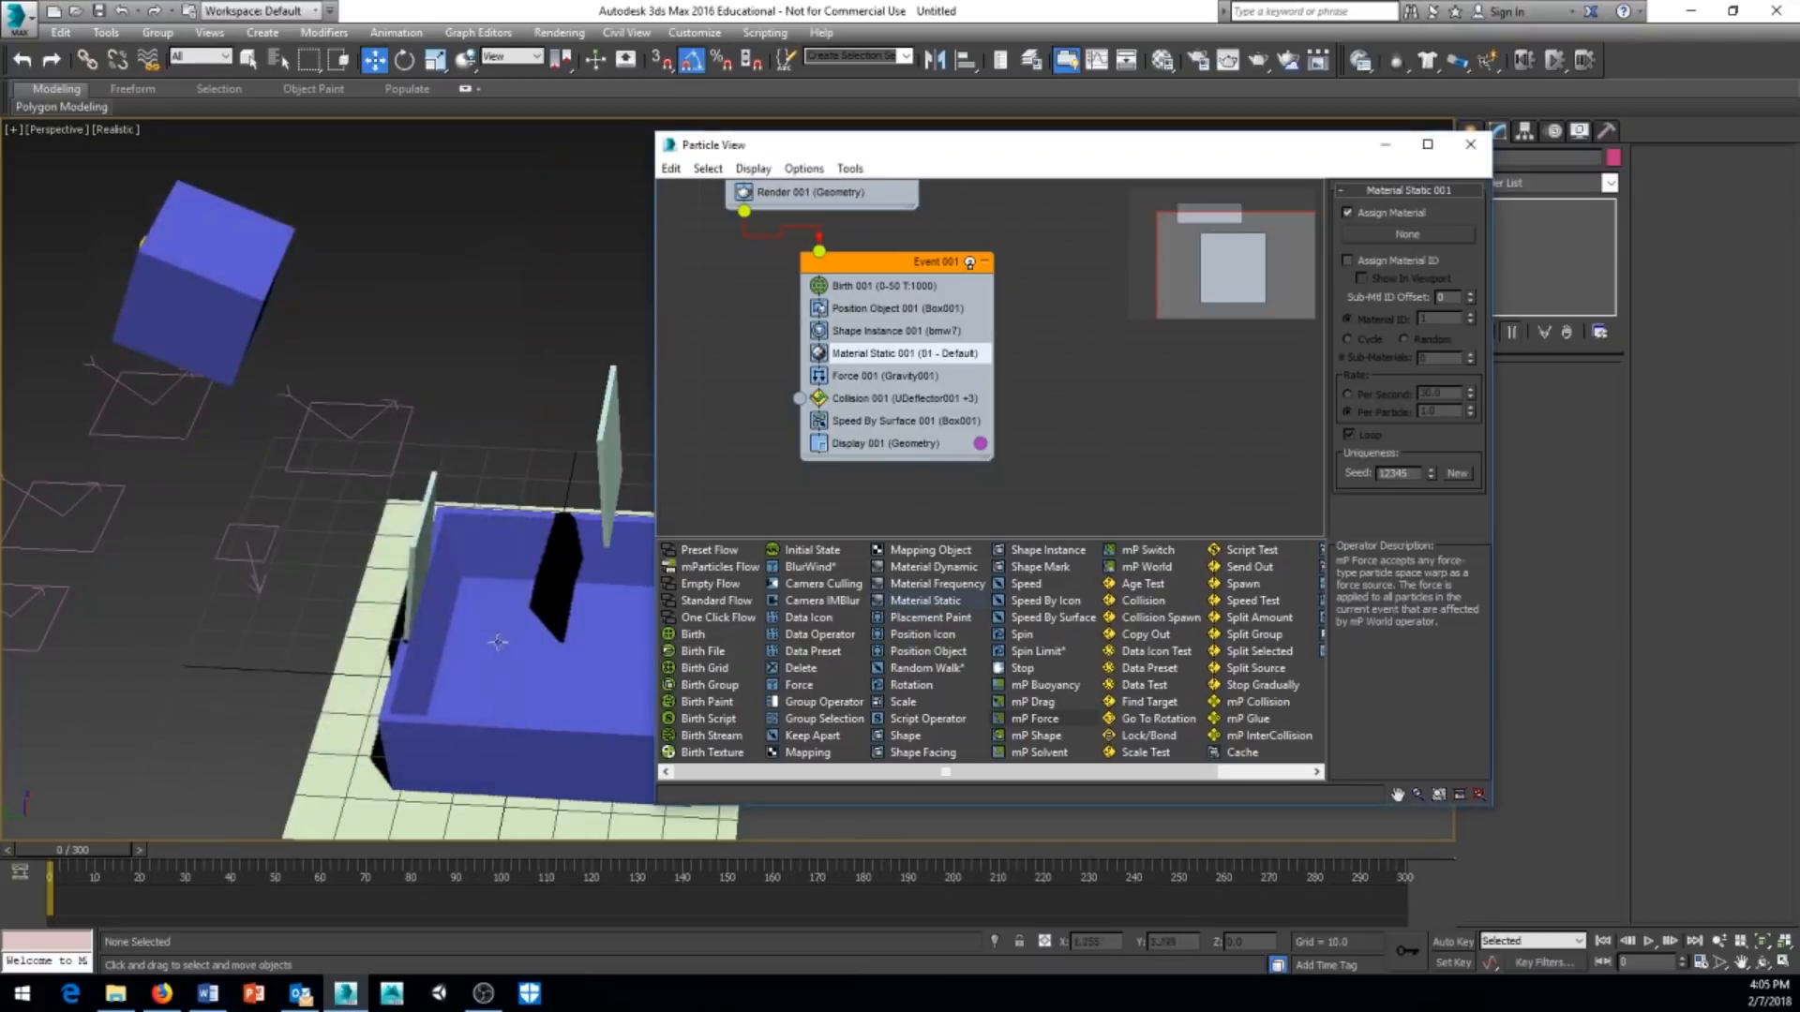
# Scrub the animation to frame 63 to examine the cars, and close Particle View to select the PF Source 001 emitter in the viewport.
pyautogui.moveTo(86, 855); pyautogui.dragTo(349, 873)
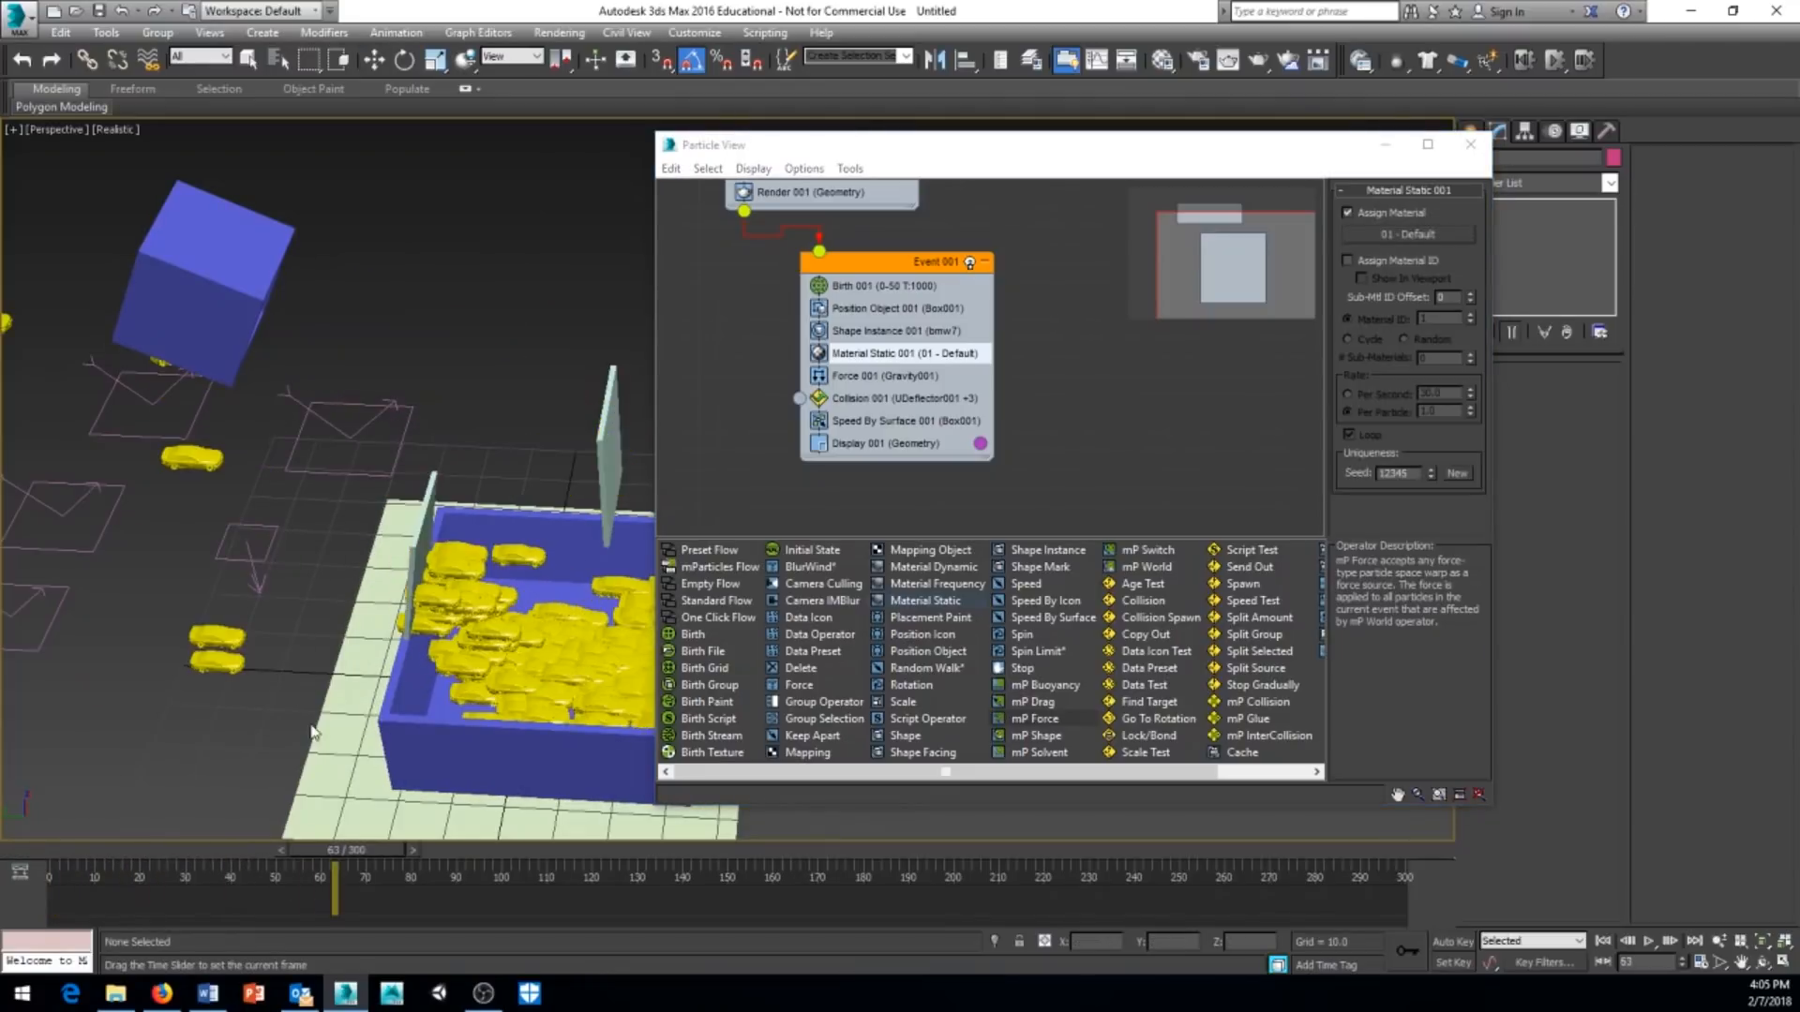
pyautogui.click(1470, 143)
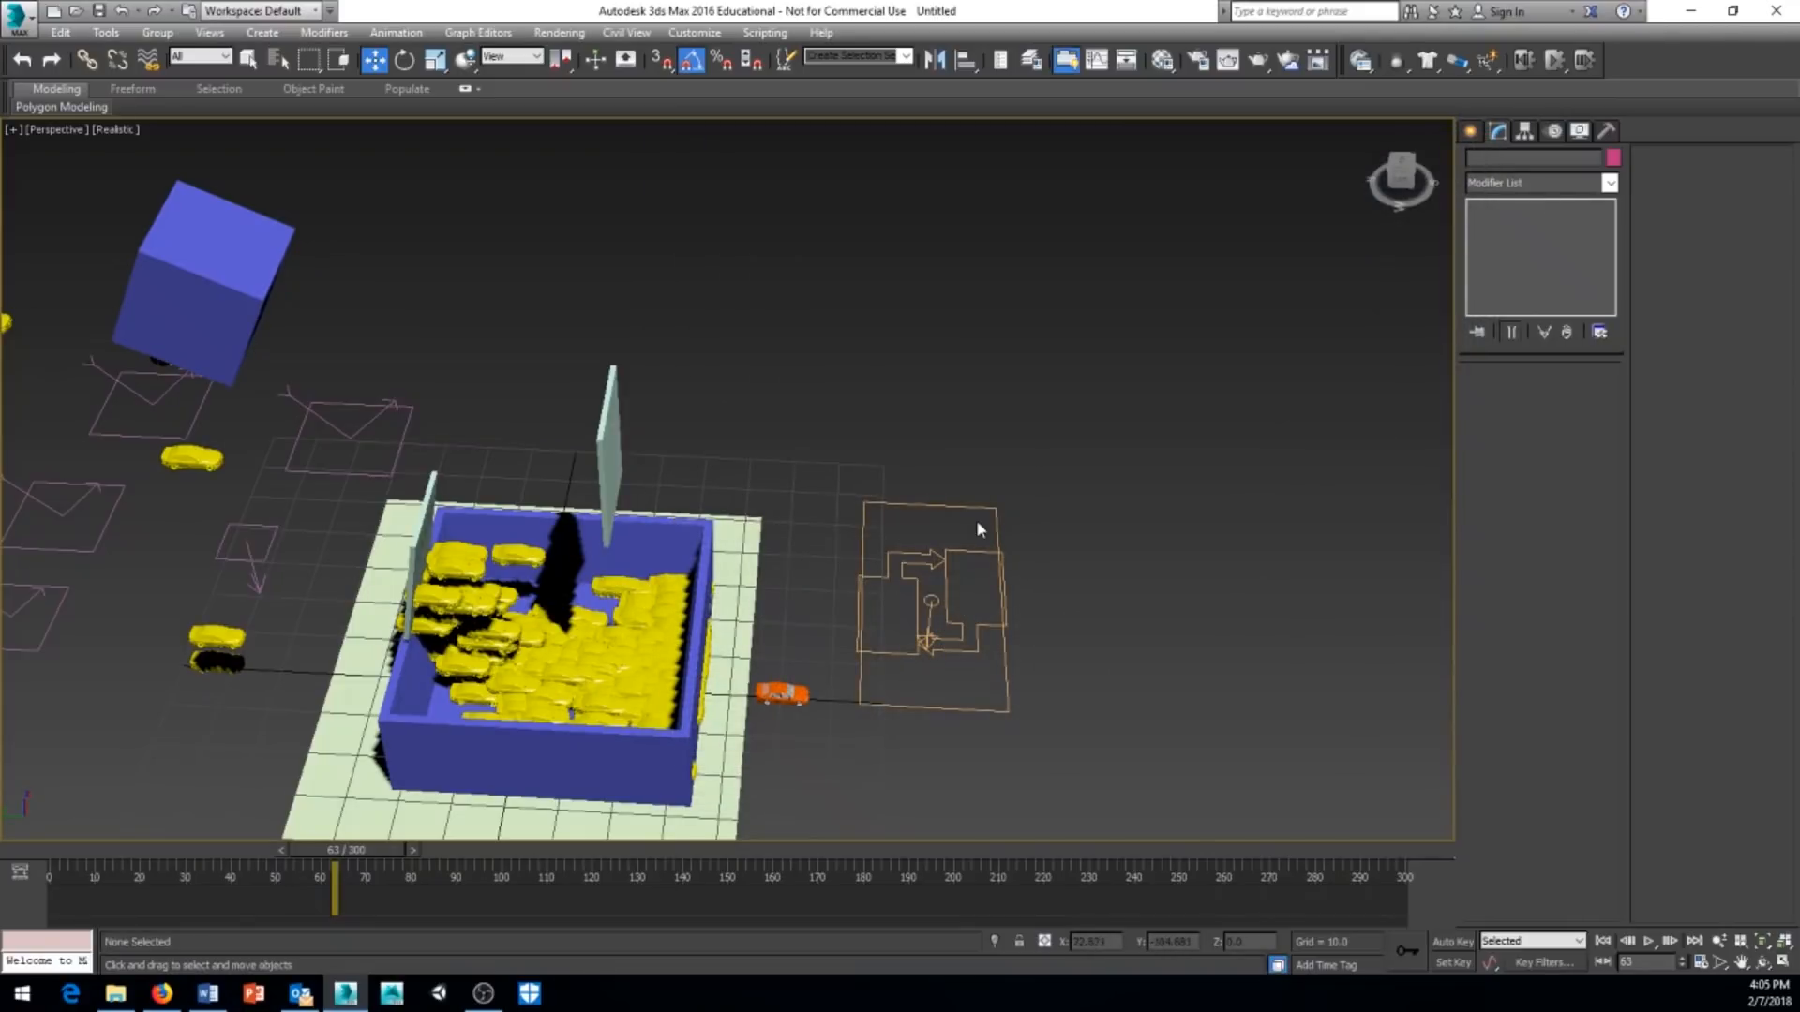
pyautogui.moveTo(840, 616); pyautogui.dragTo(840, 615)
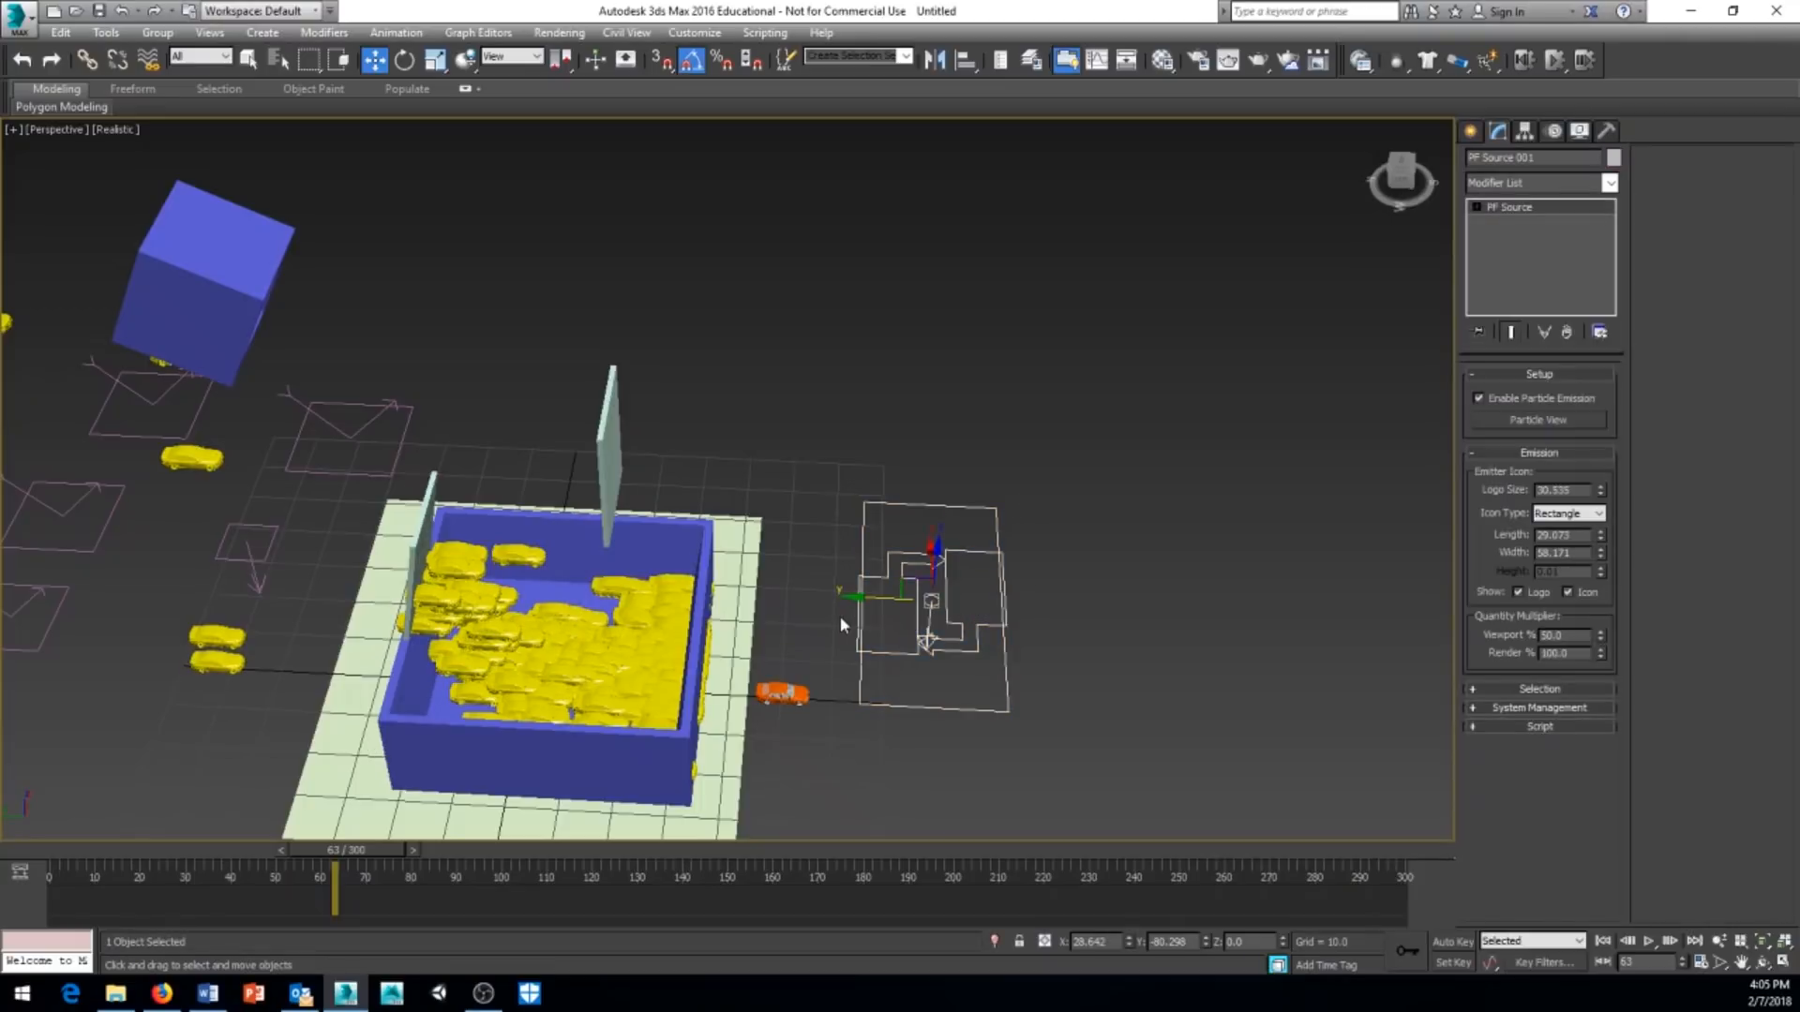